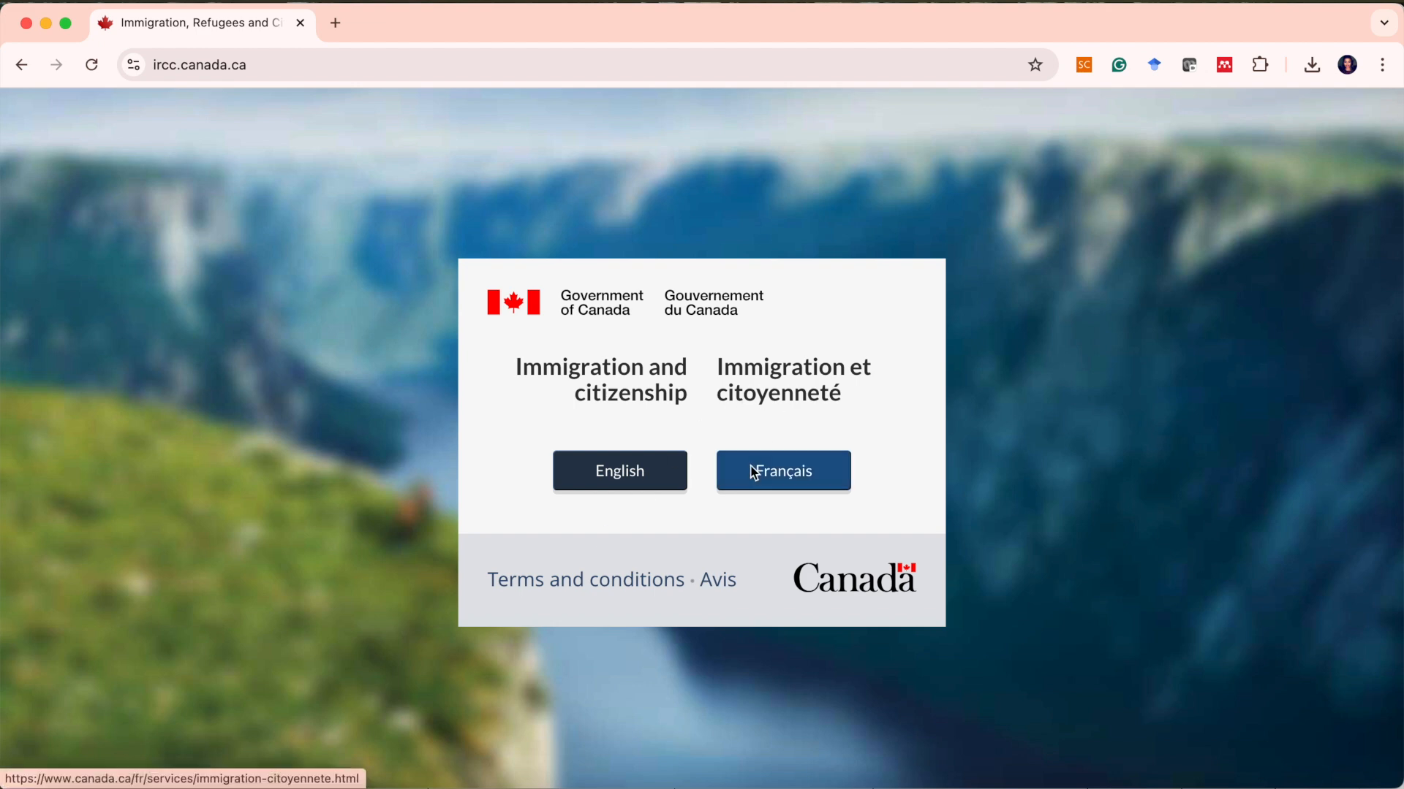
Search the web for ircc from the address bar.
click(250, 68)
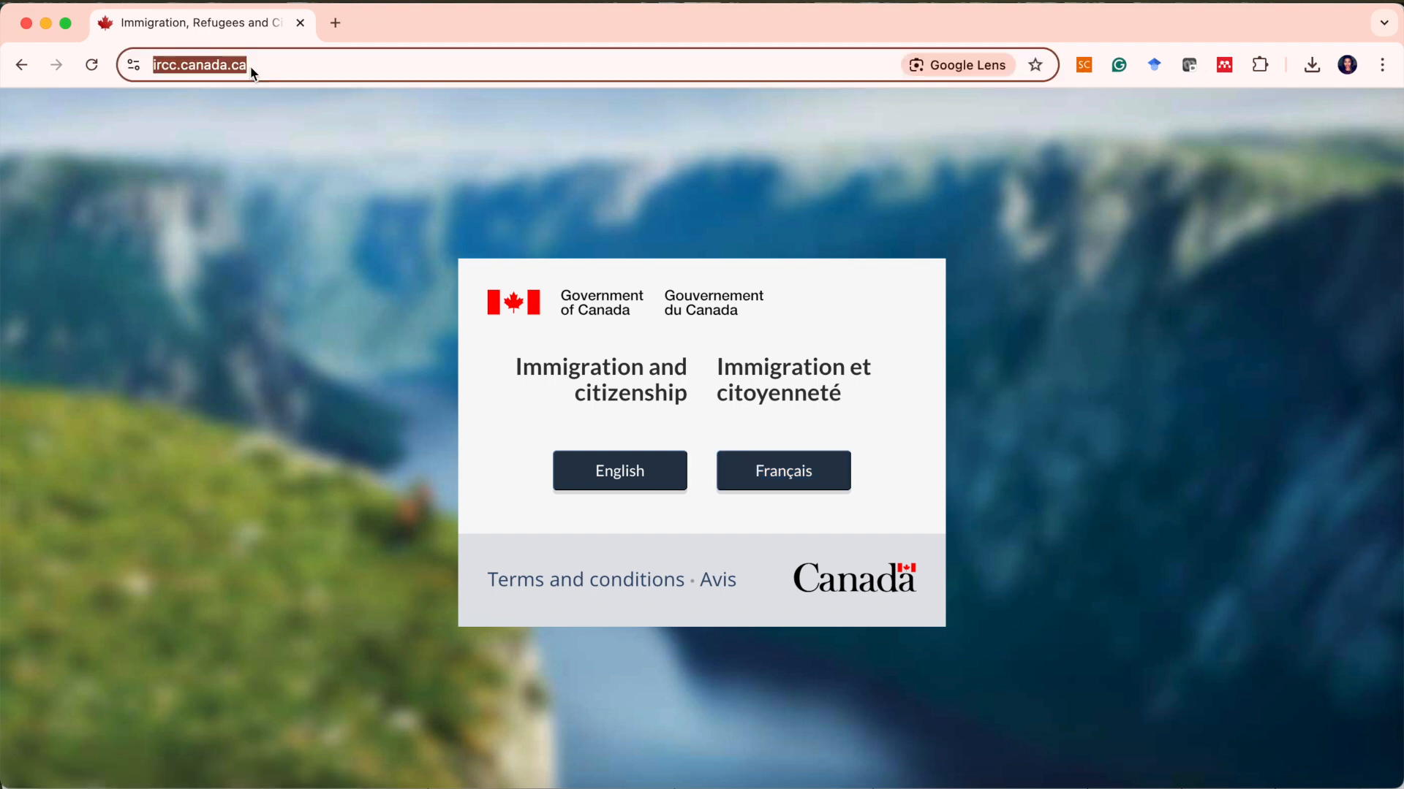
text(ircc)
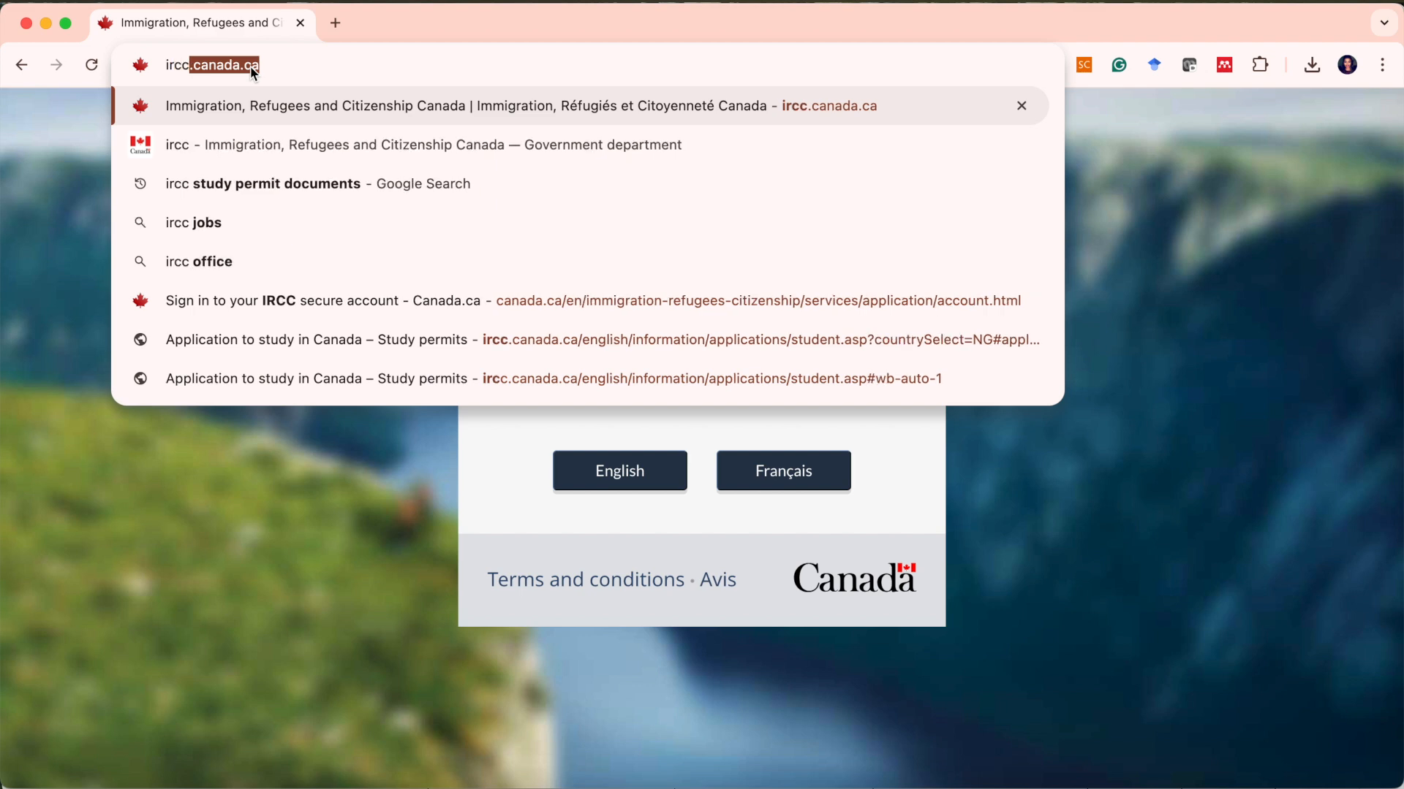
key(BackSpace)
key(Return)
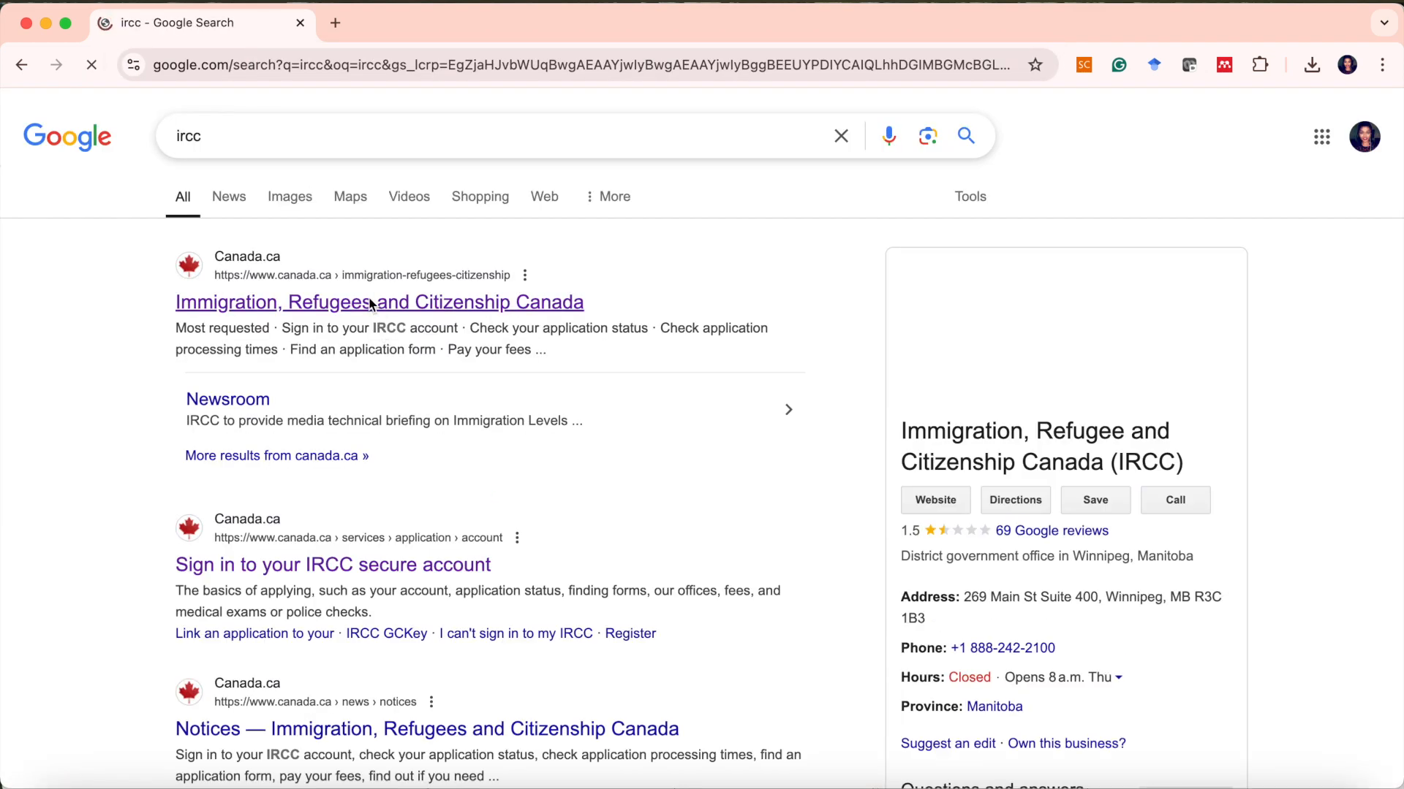
Open the Immigration, Refugees and Citizenship Canada site from the results and go to its Study section.
click(365, 309)
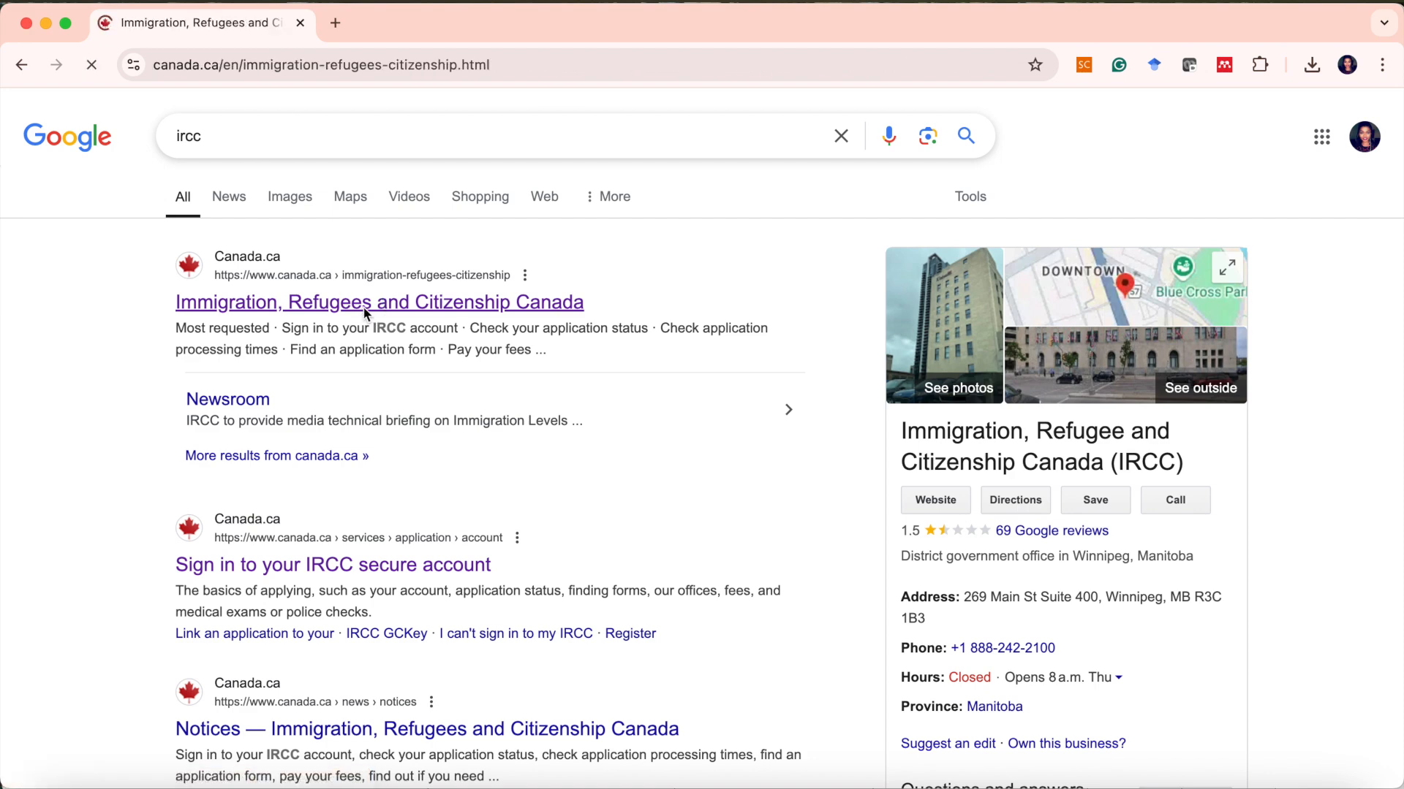
scroll(605, 522, down, 3)
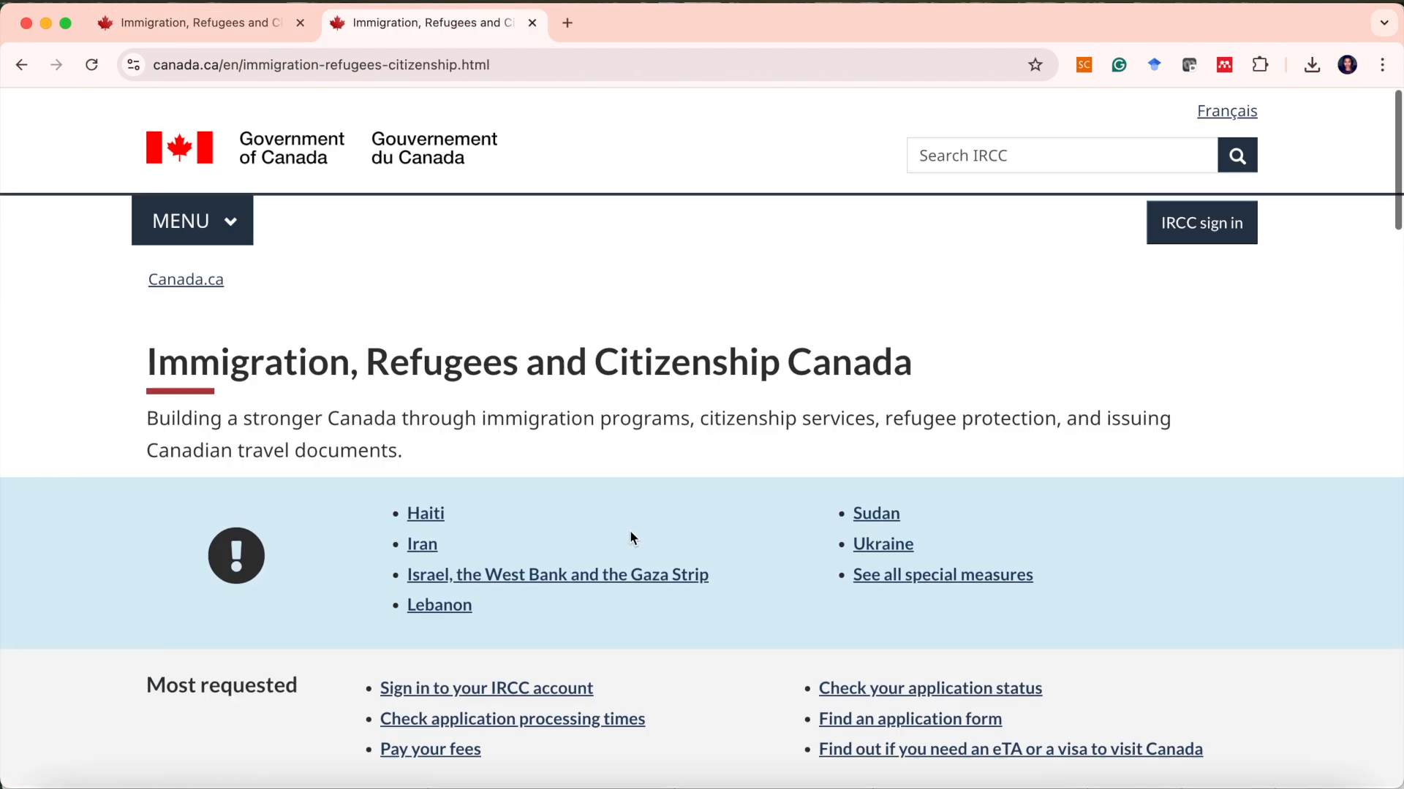
scroll(627, 539, down, 1)
scroll(627, 540, down, 7)
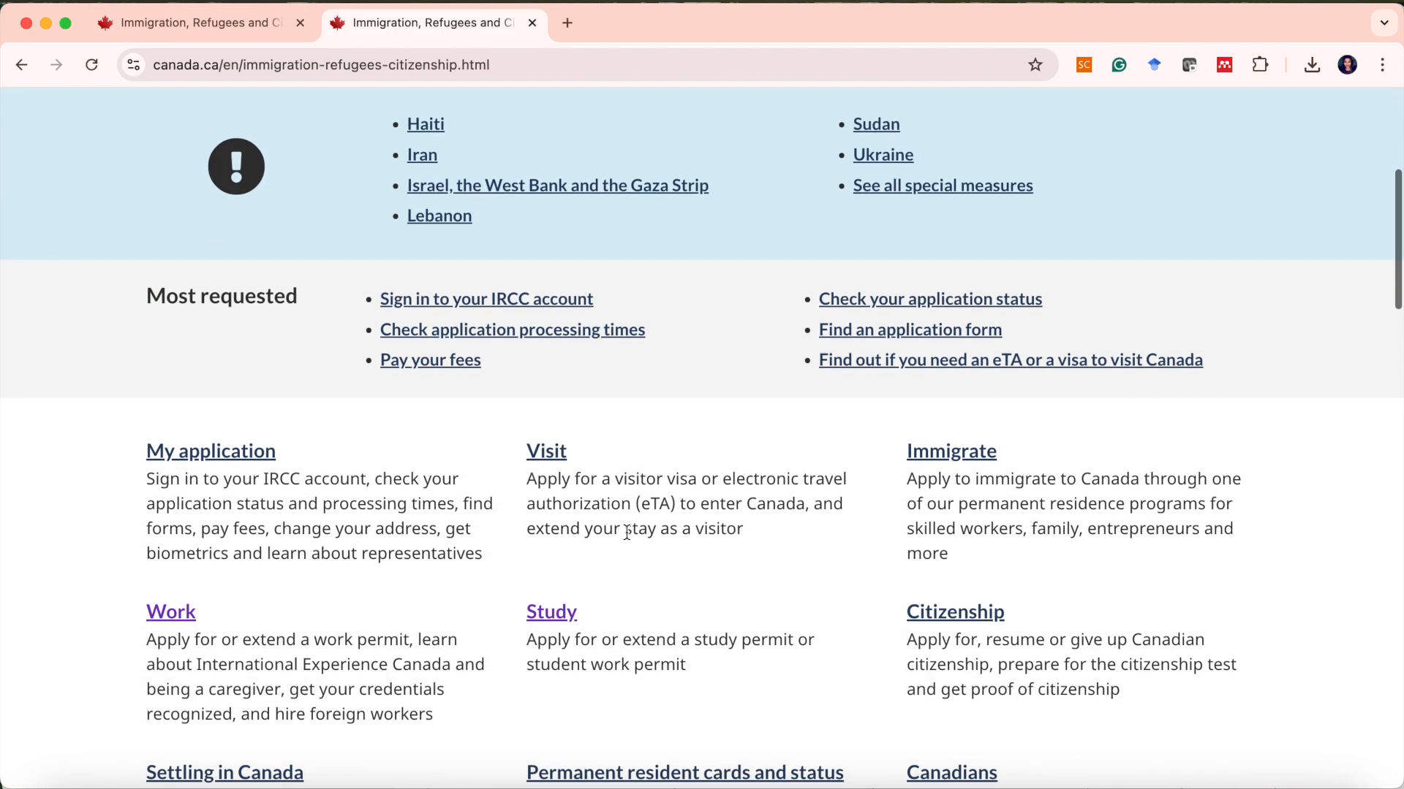
scroll(627, 539, down, 2)
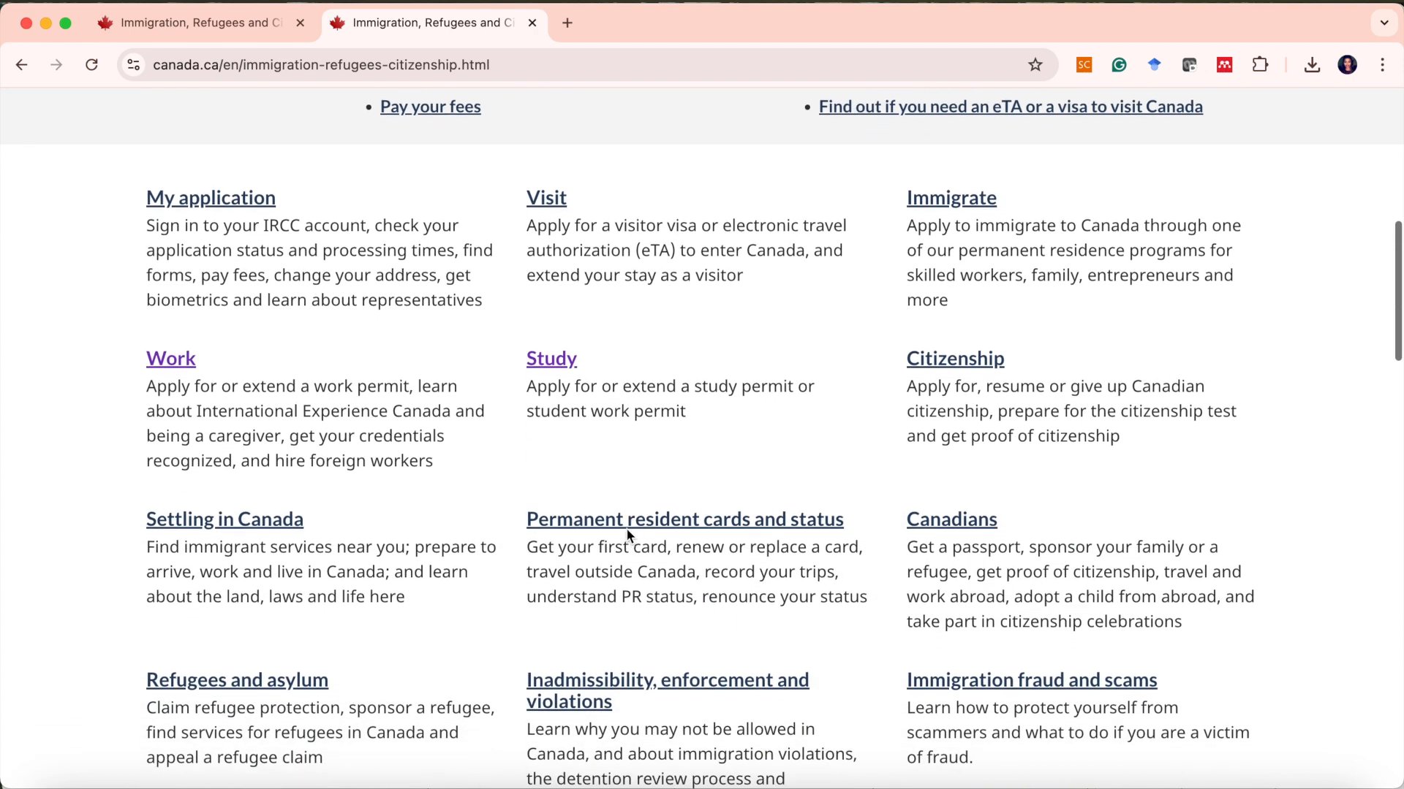
scroll(564, 356, down, 1)
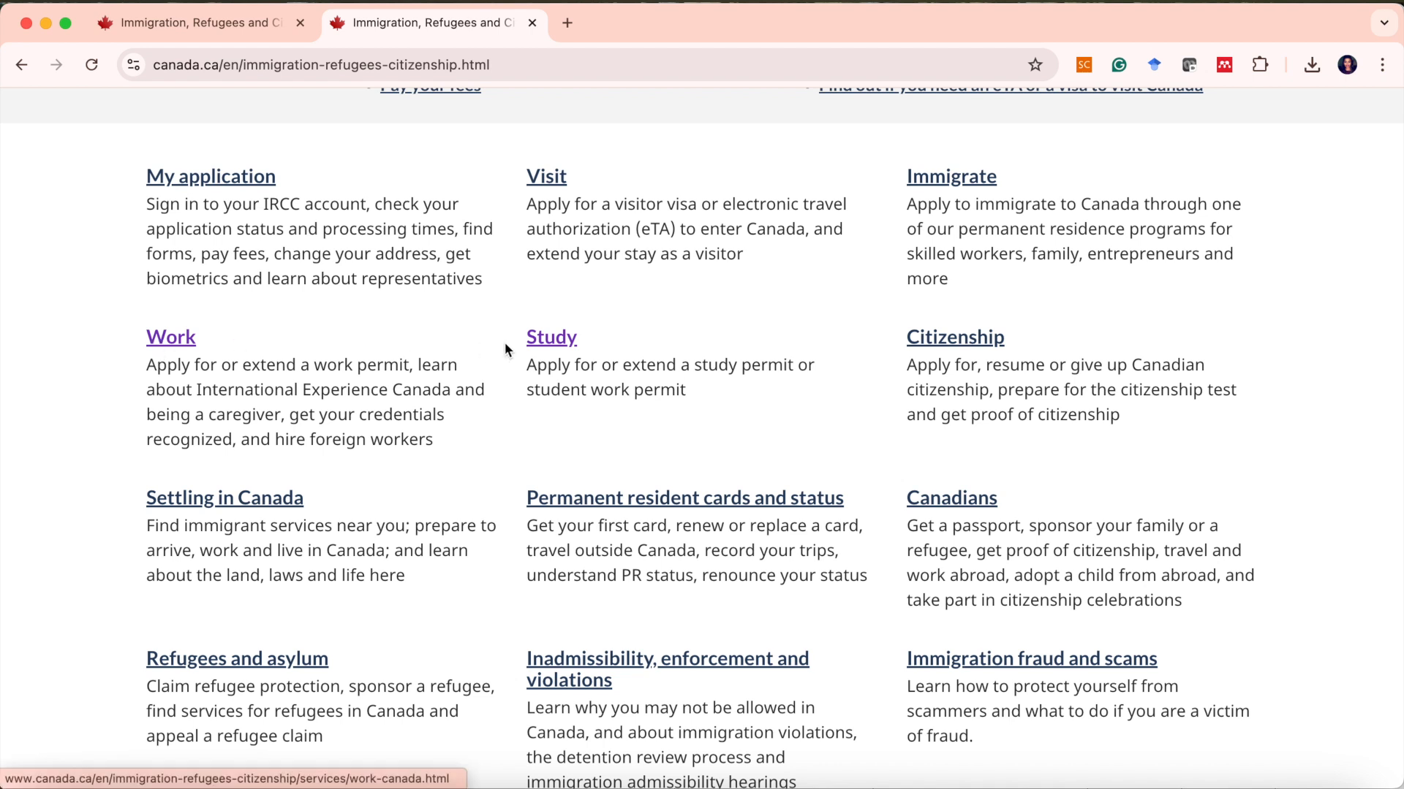
click(552, 338)
Open the 'Stay and work in Canada after you graduate' page from the study page.
scroll(592, 474, down, 9)
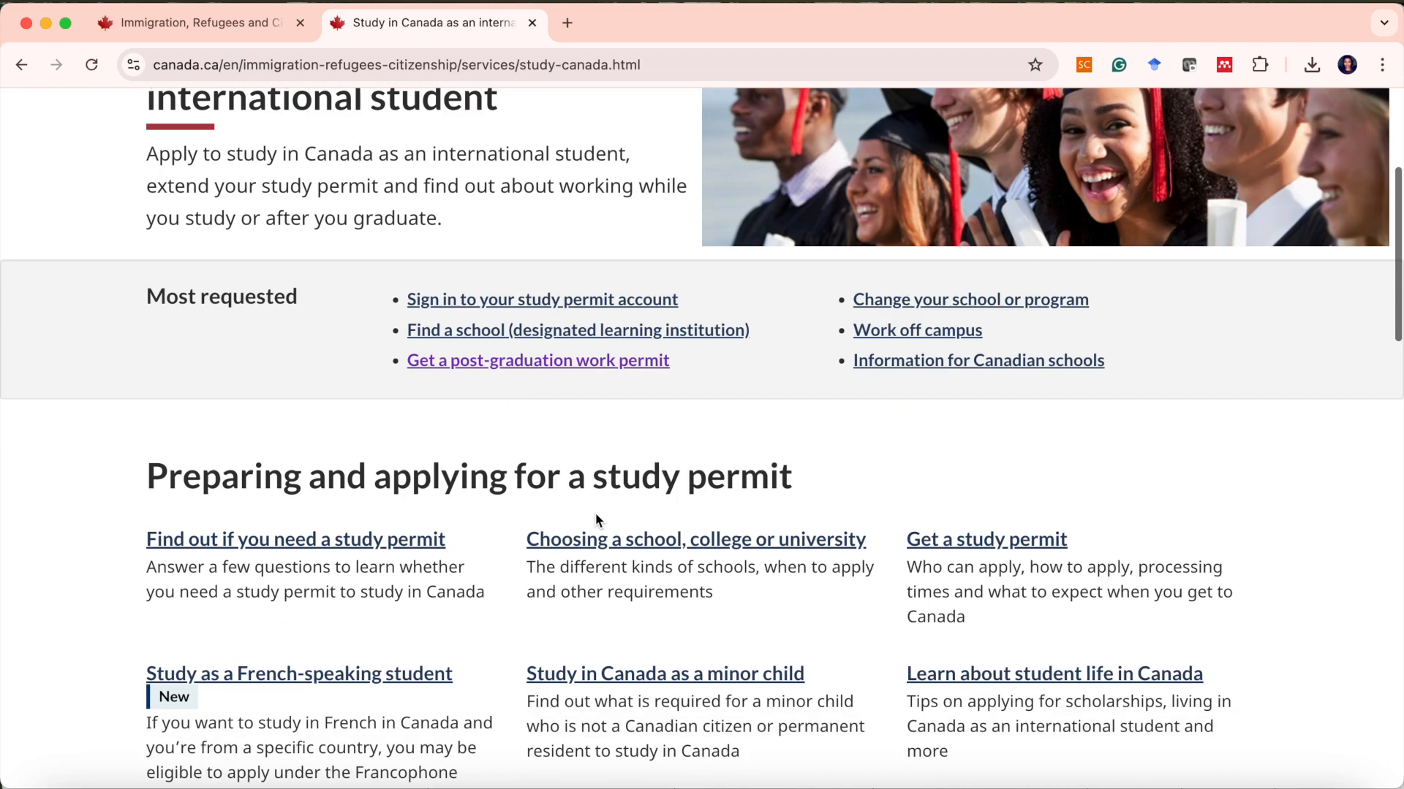
scroll(595, 511, down, 4)
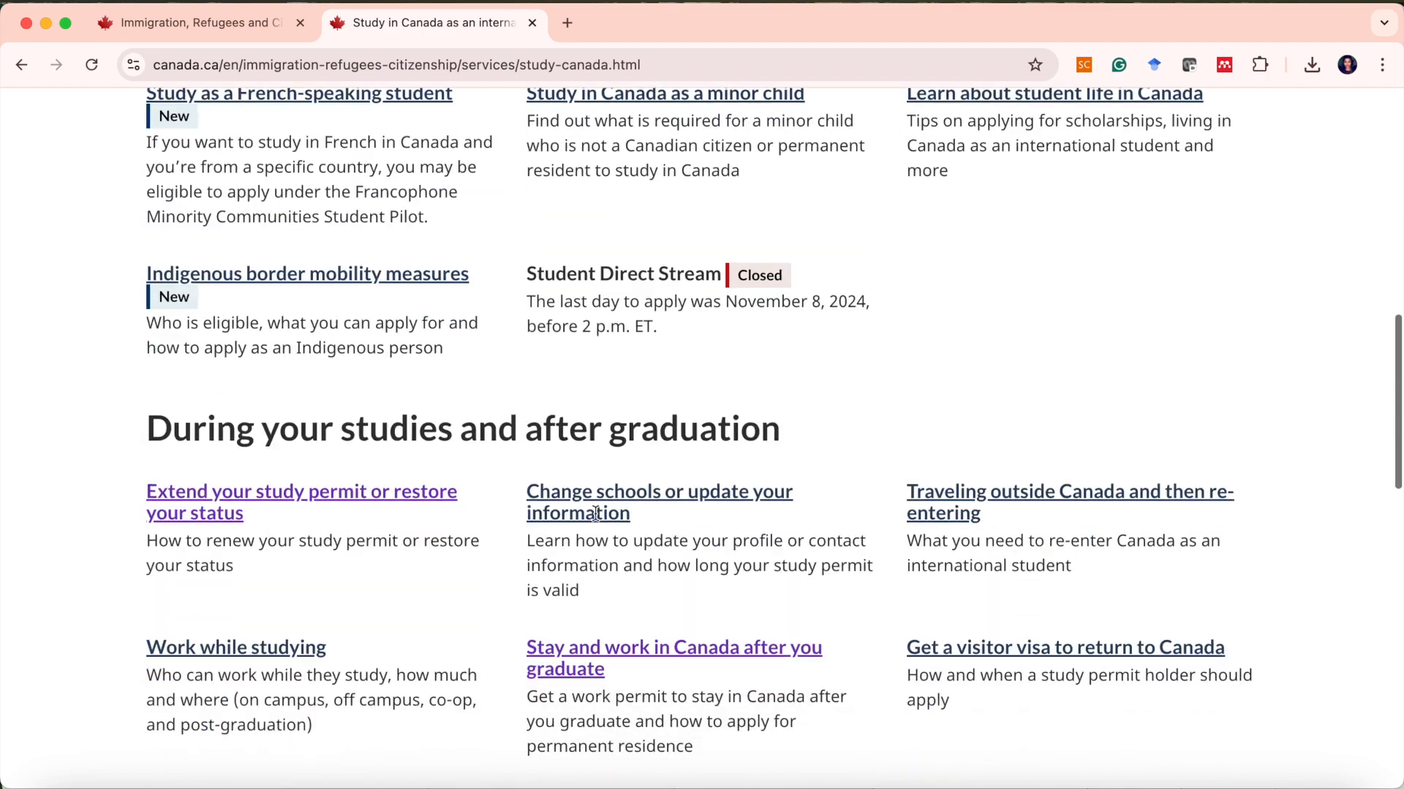
scroll(595, 512, up, 8)
scroll(595, 512, down, 3)
scroll(596, 514, up, 4)
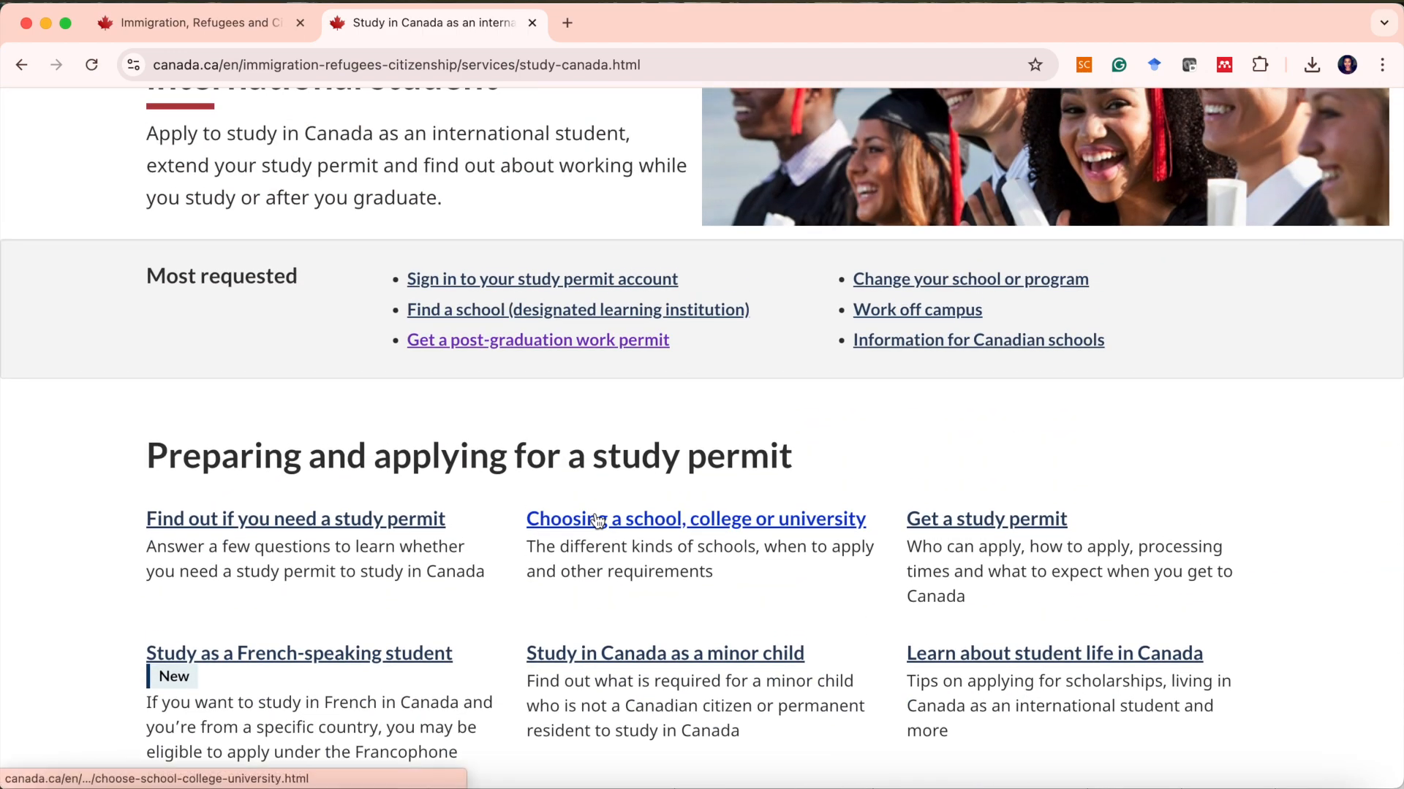
scroll(596, 519, down, 4)
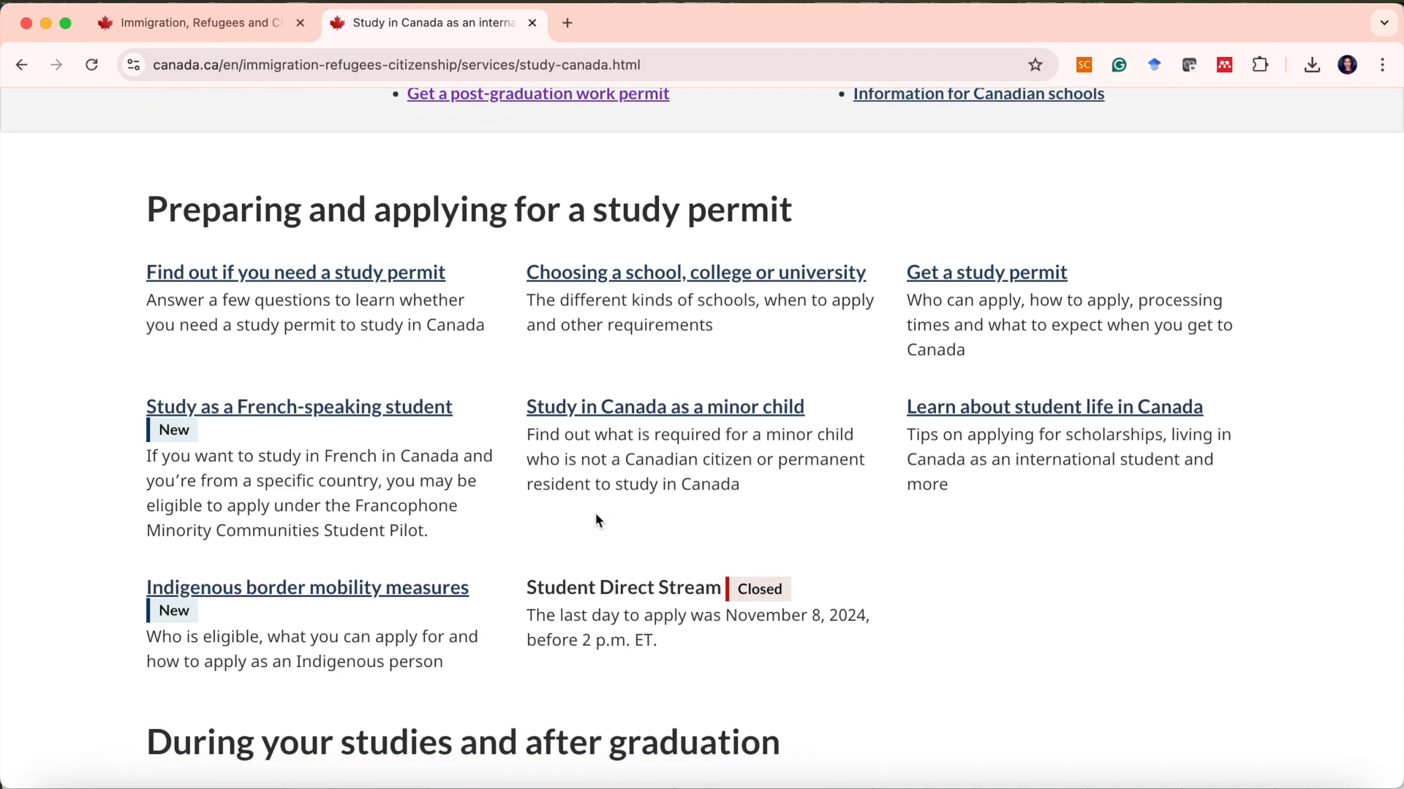
scroll(596, 519, down, 3)
scroll(595, 519, down, 6)
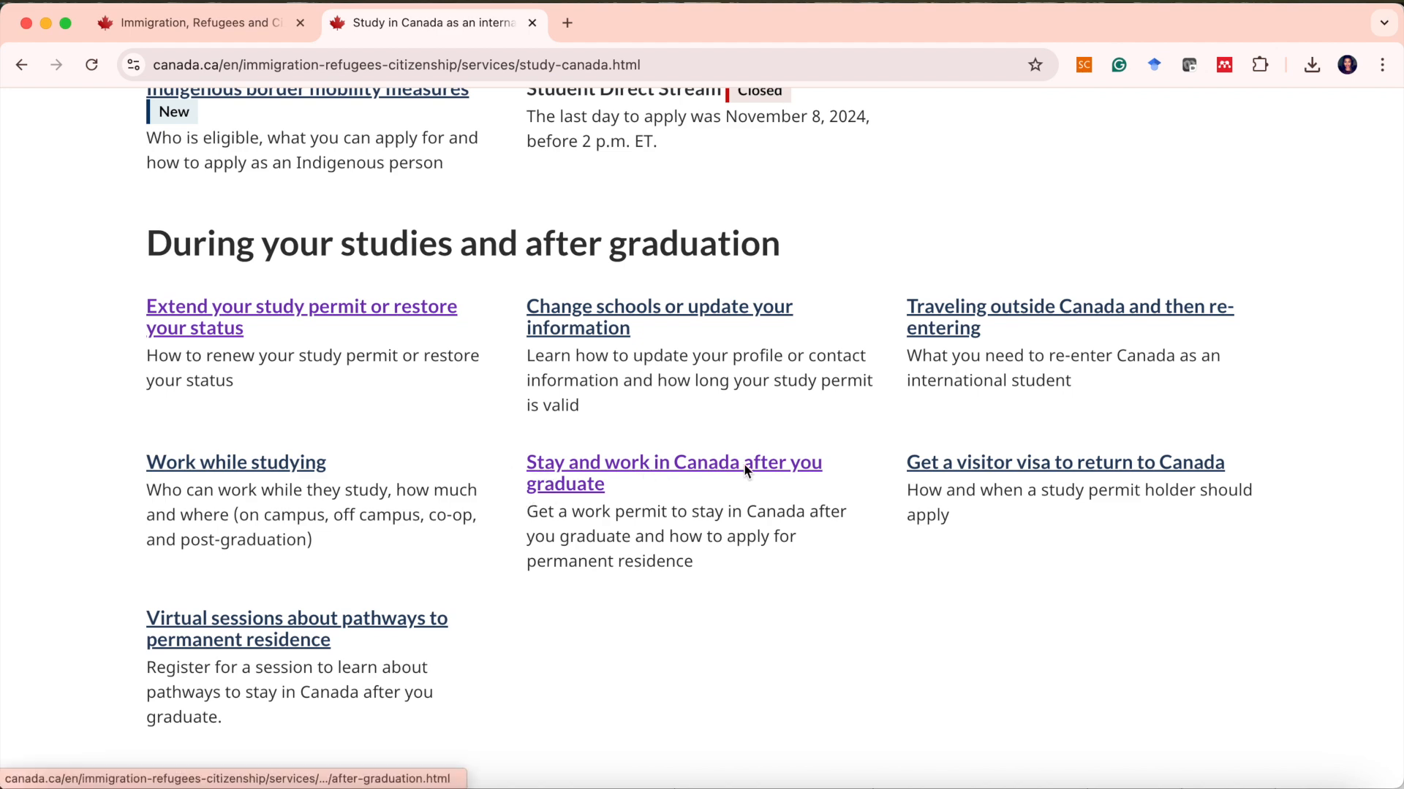
click(679, 467)
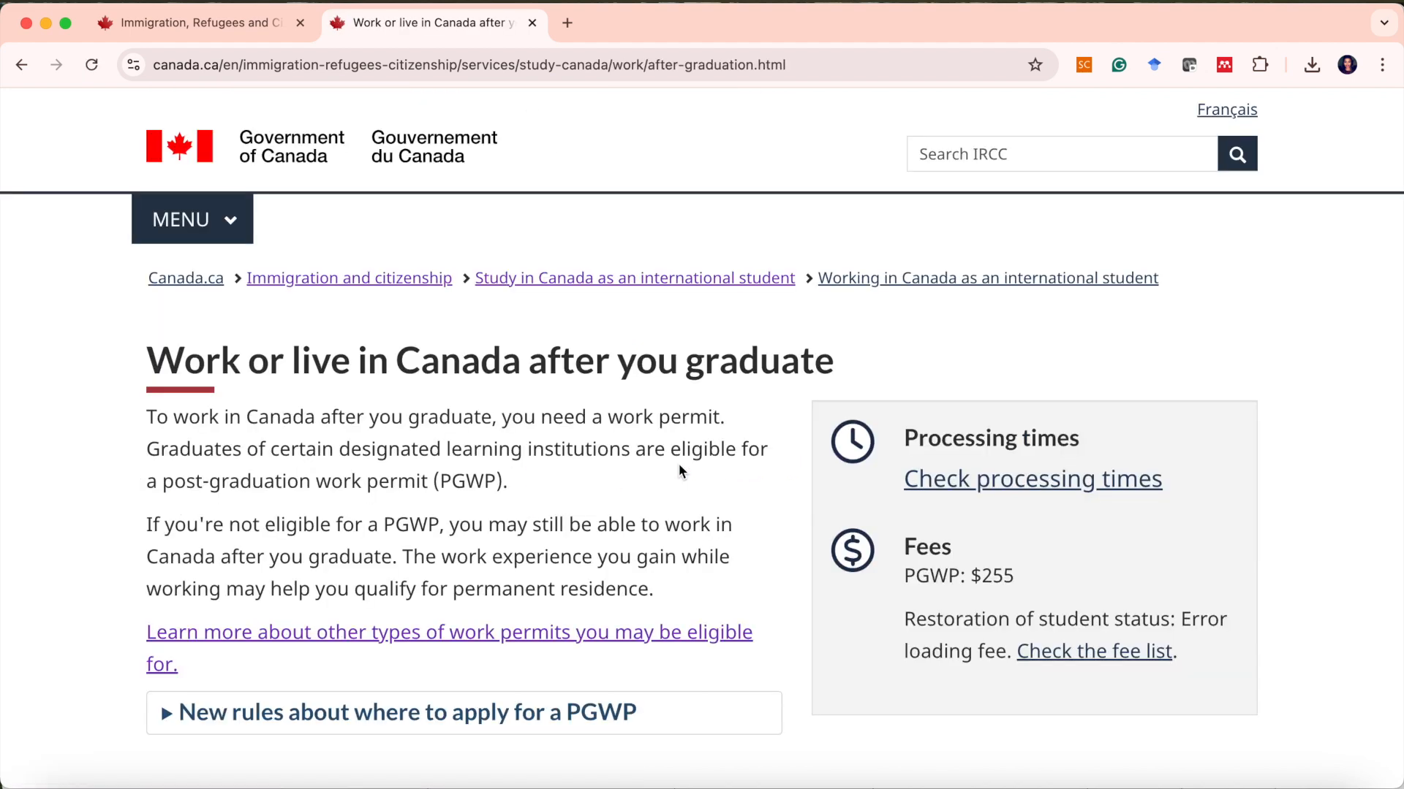
Expand the 'New rules about where to apply for a PGWP' section.
scroll(679, 468, down, 3)
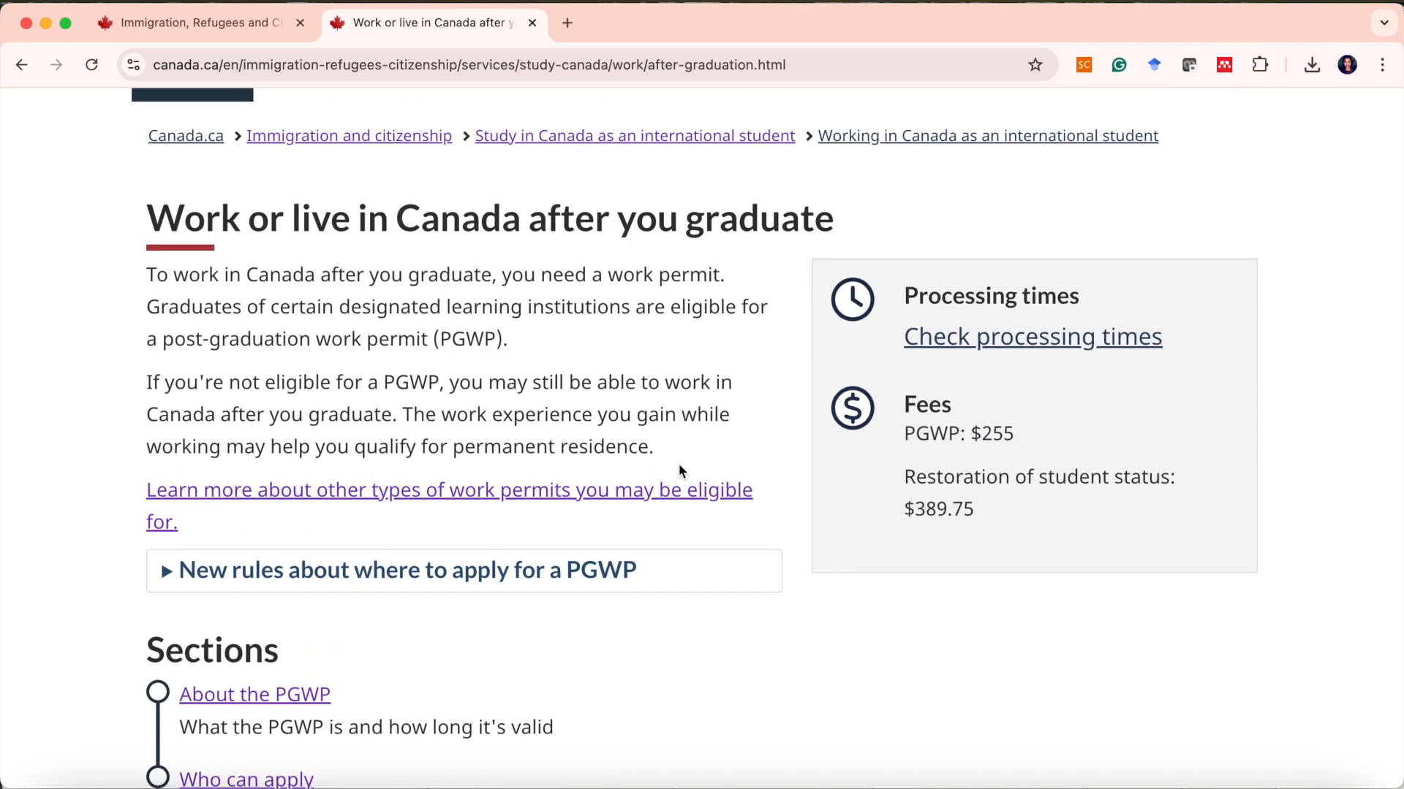
scroll(678, 467, down, 2)
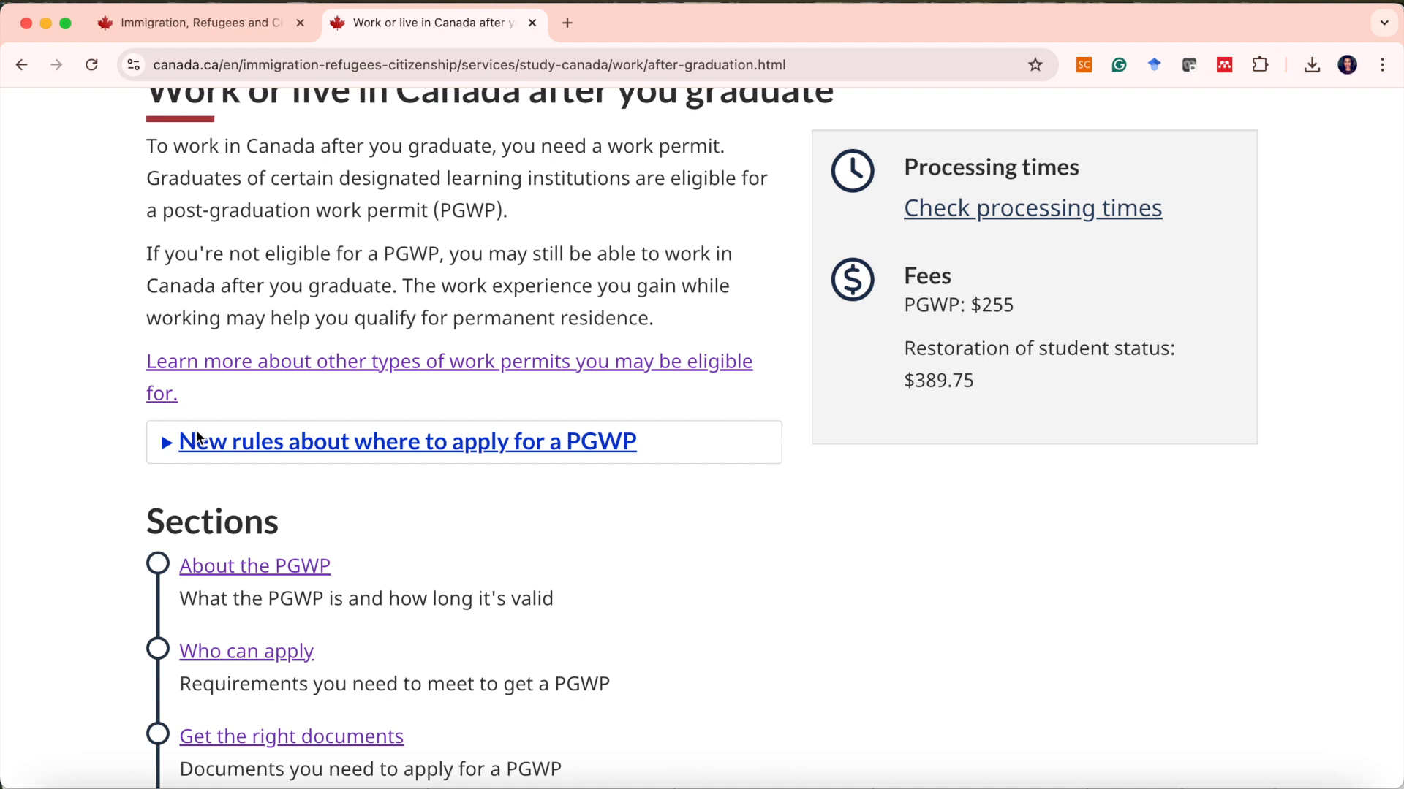
scroll(197, 437, down, 1)
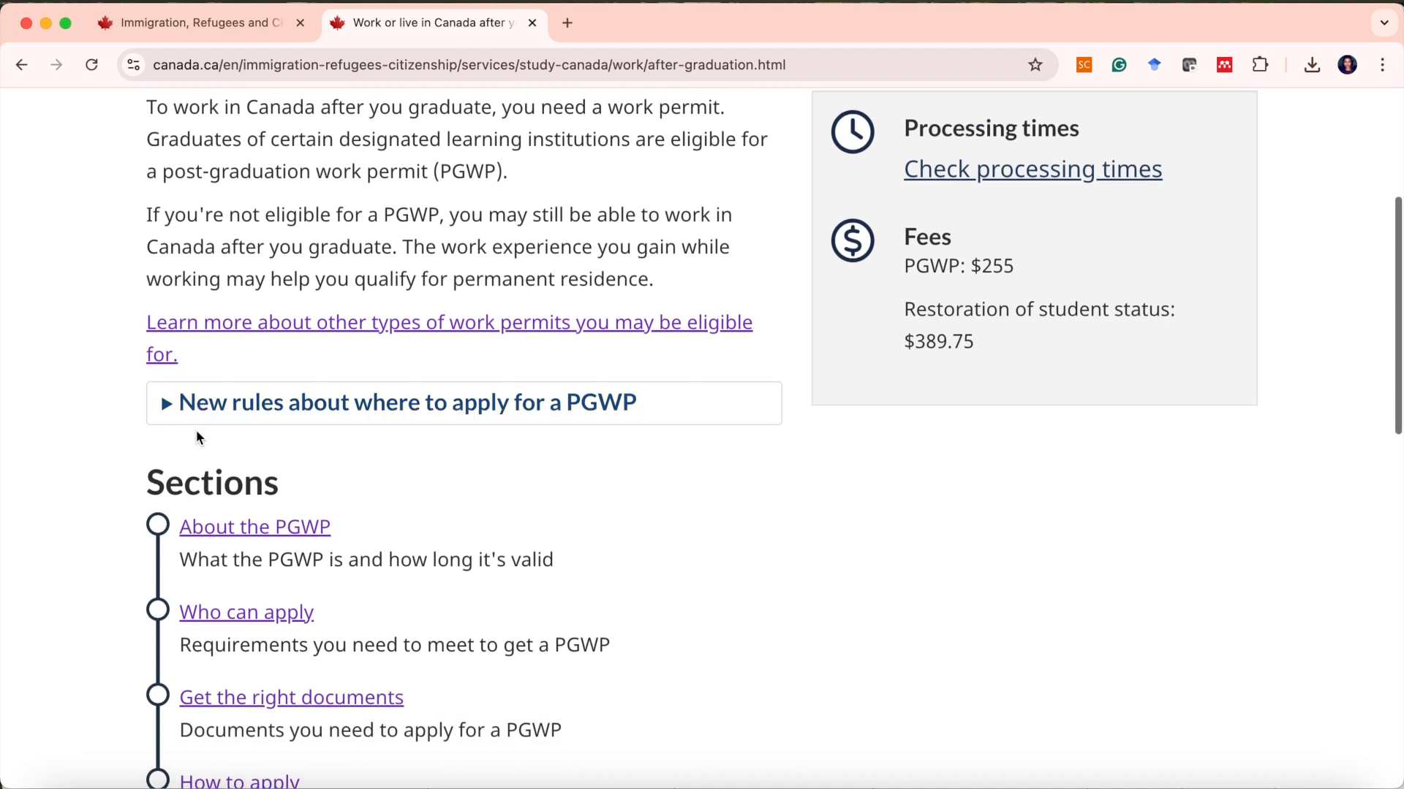
click(165, 403)
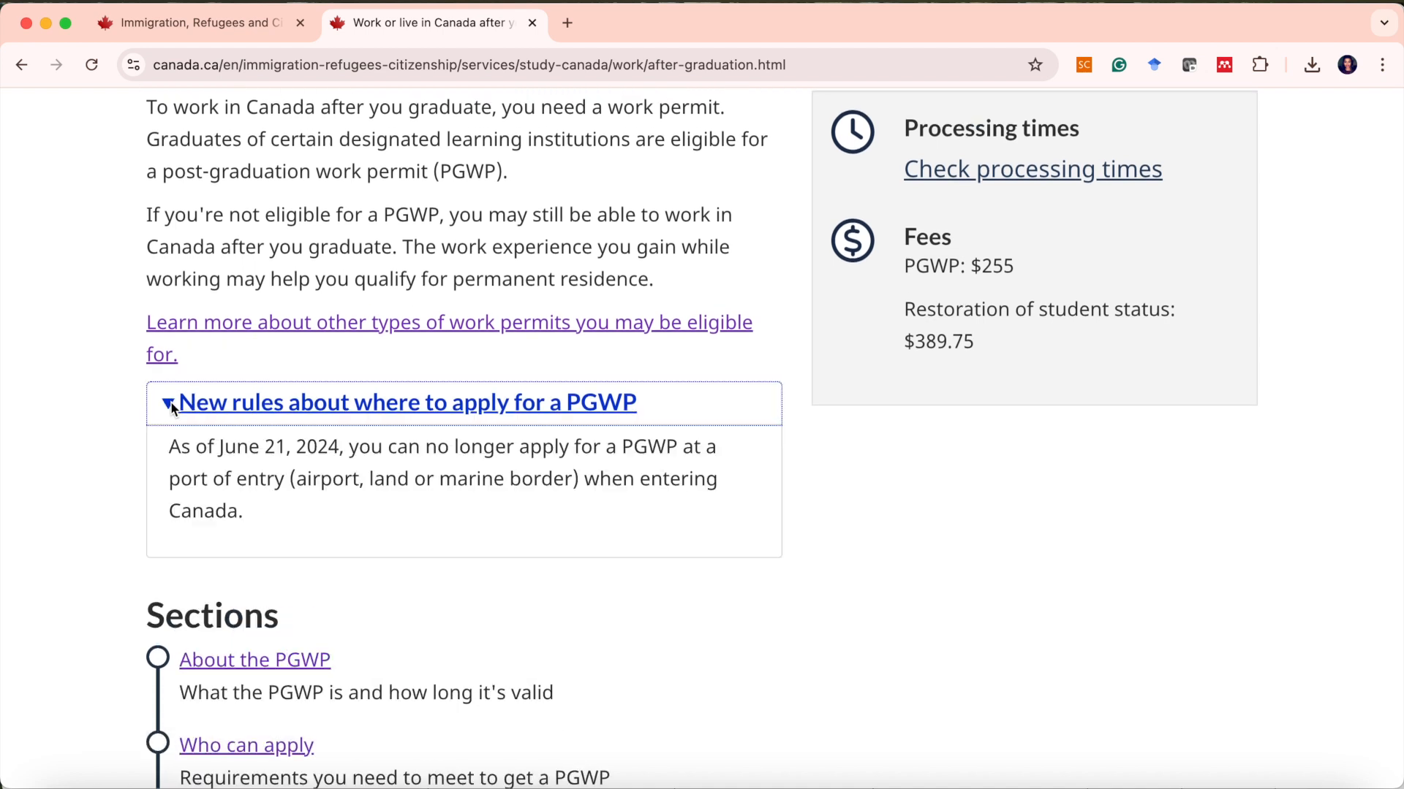
Open the 'How to apply' section of the post-graduation work permit guide.
scroll(444, 476, down, 6)
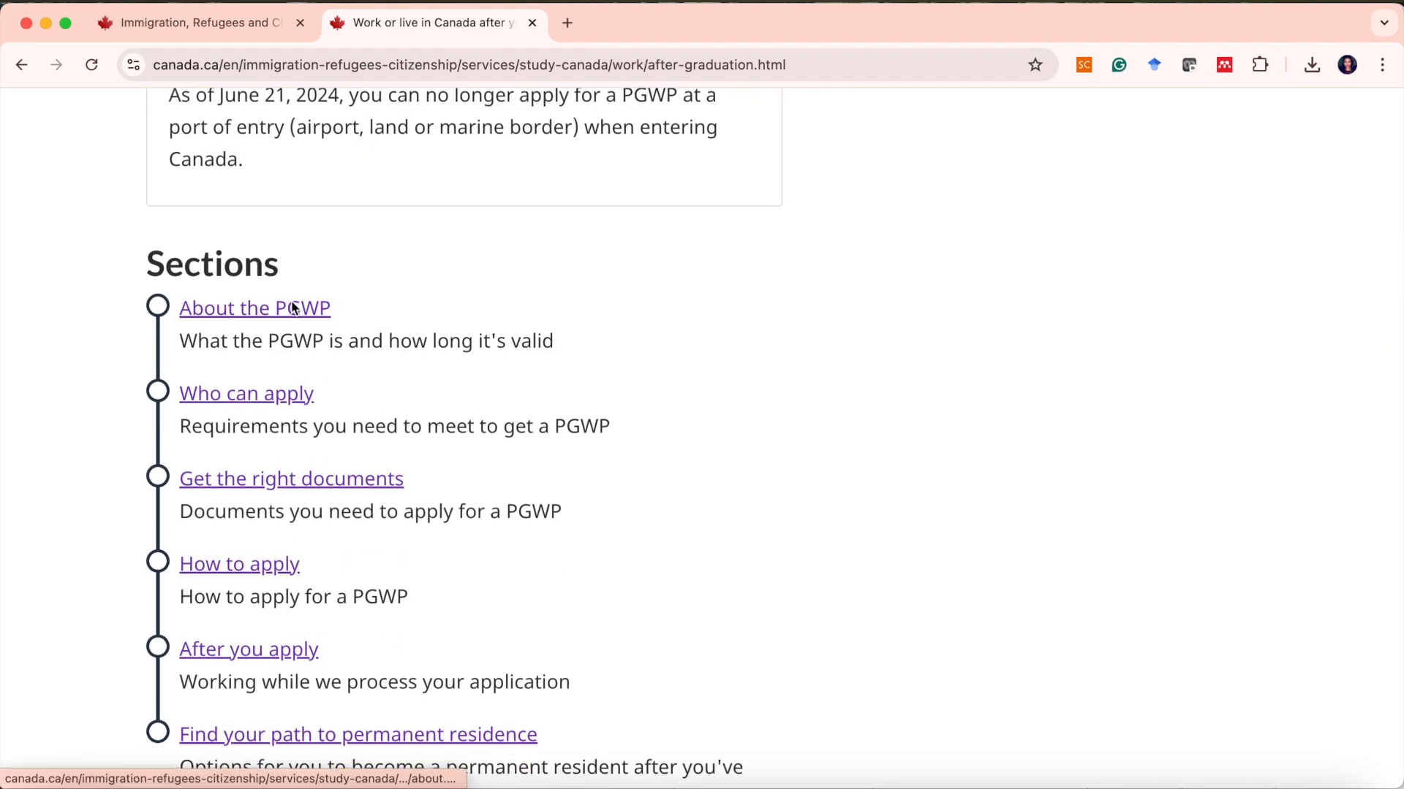
scroll(292, 307, down, 2)
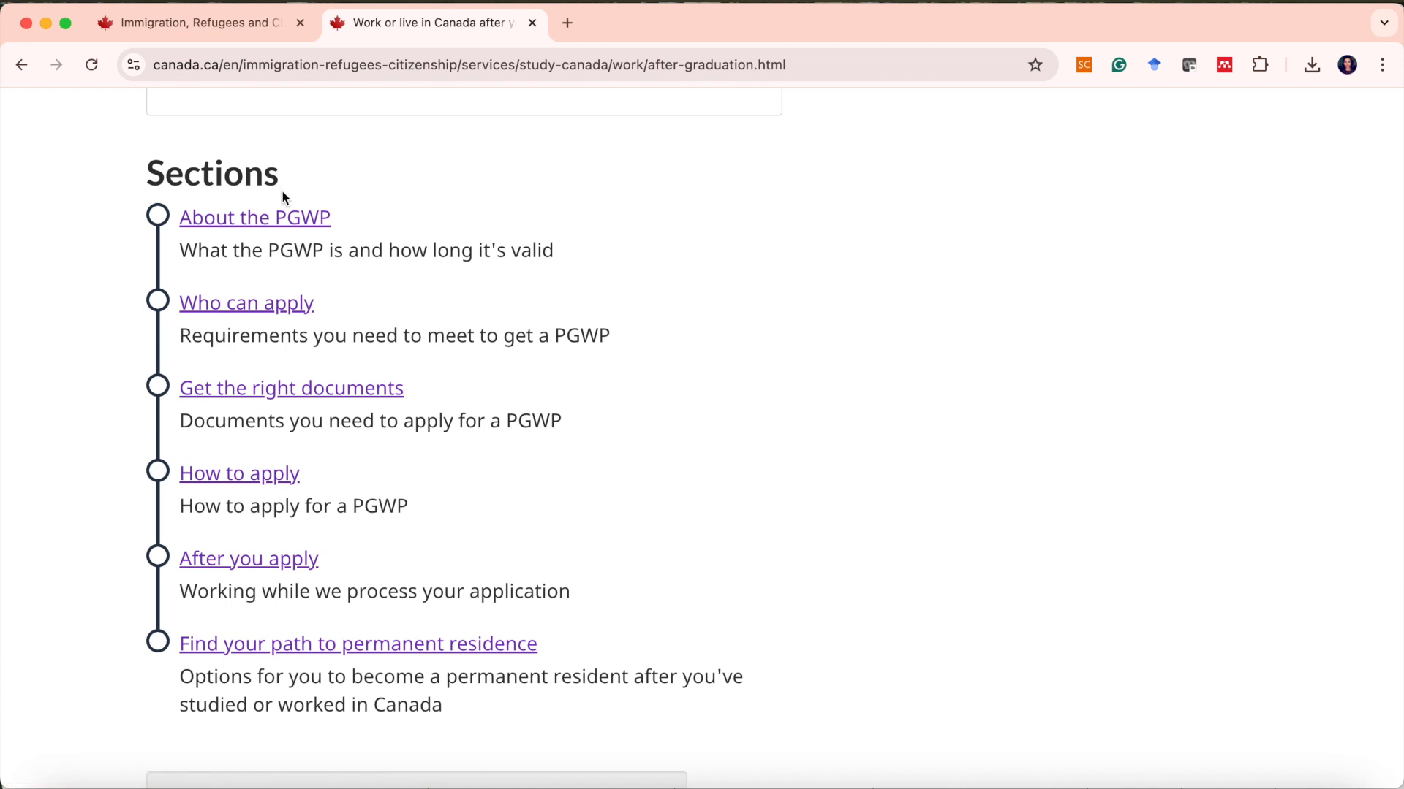
scroll(291, 251, down, 3)
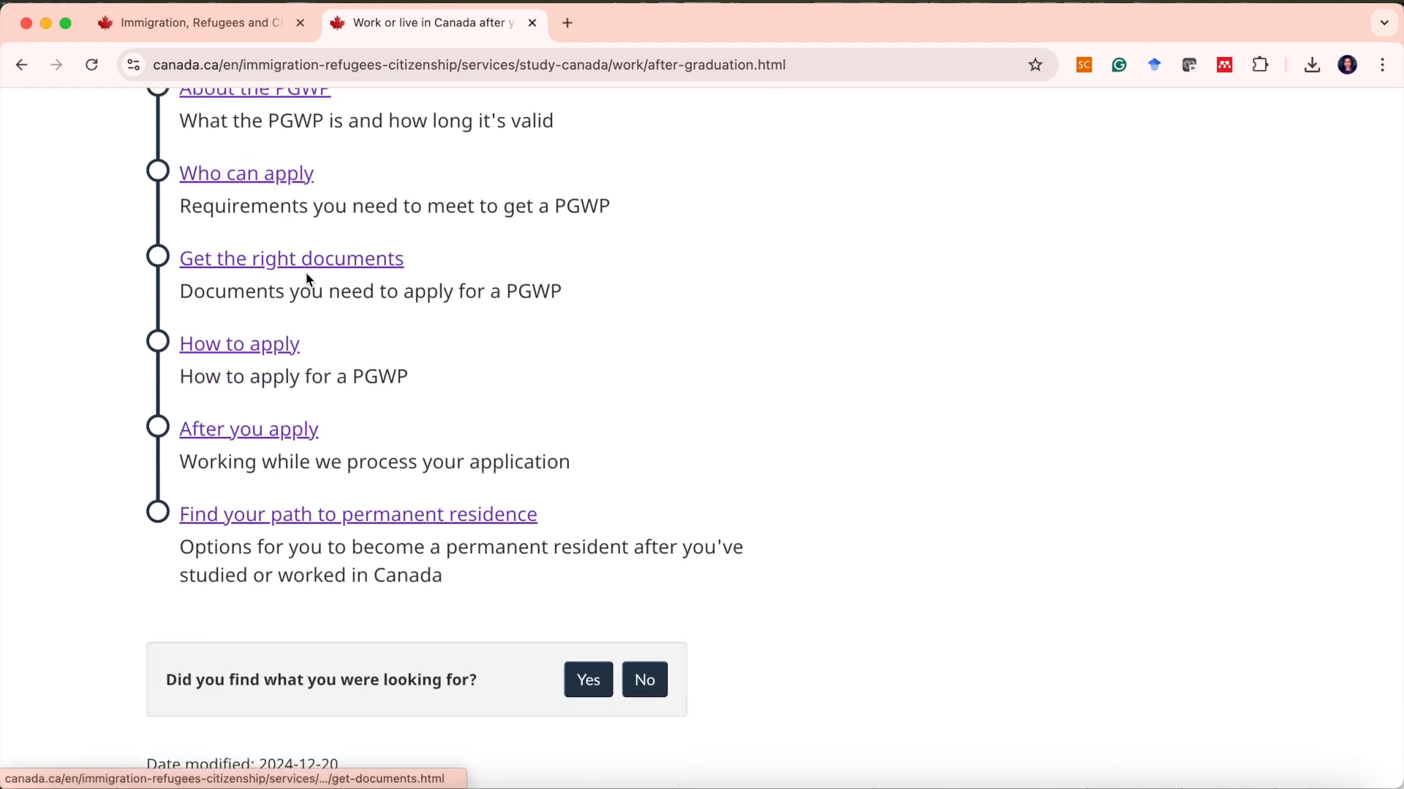
scroll(296, 270, up, 3)
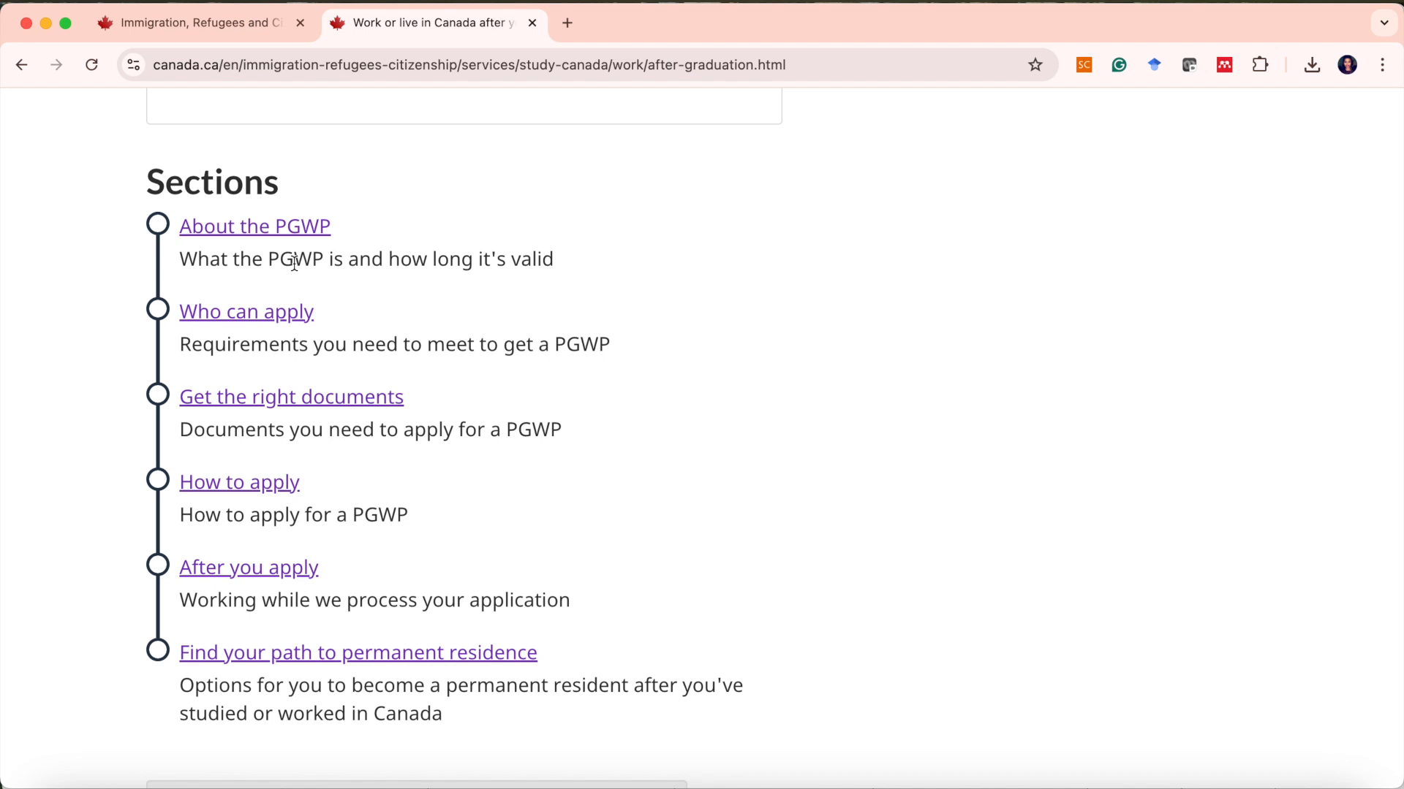
scroll(291, 313, down, 1)
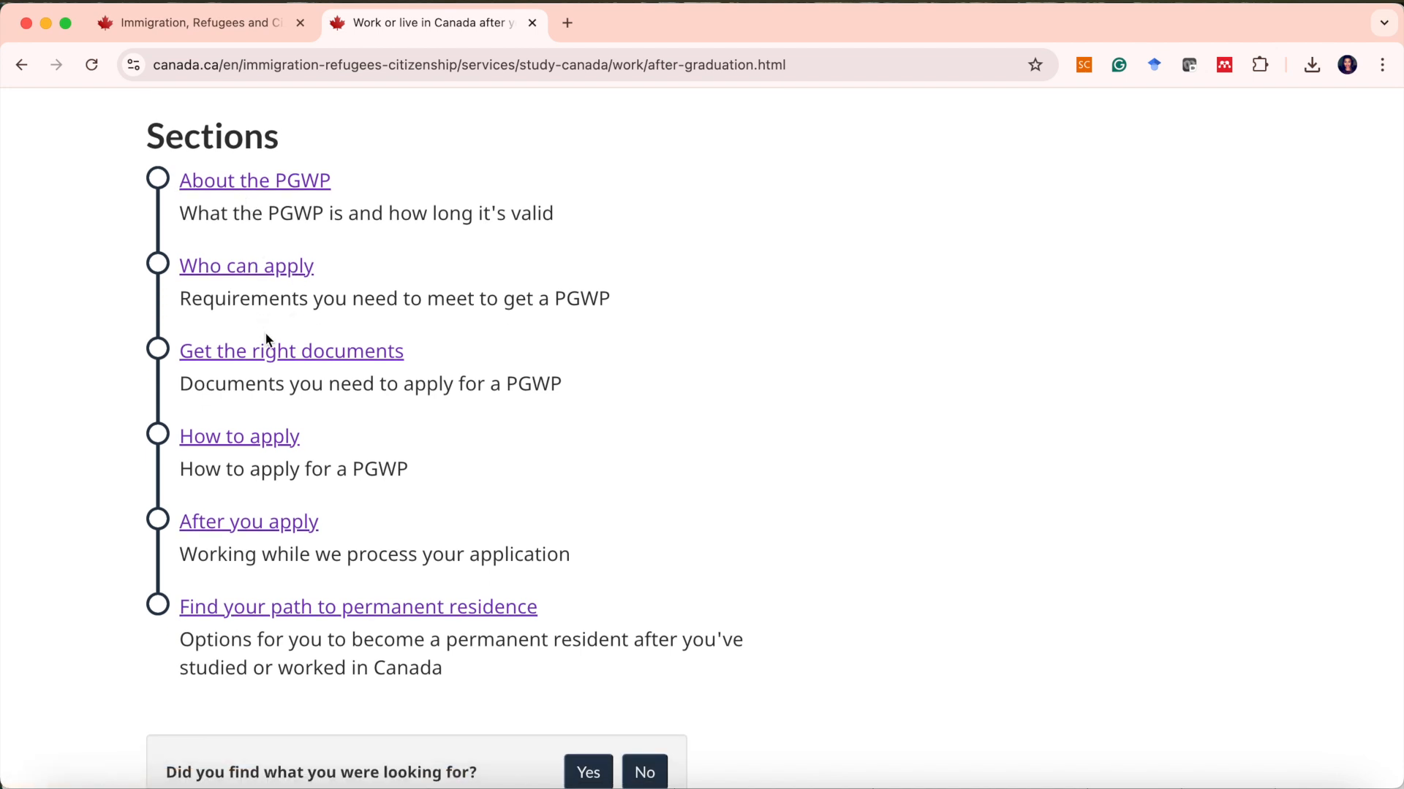
scroll(267, 337, down, 1)
click(269, 407)
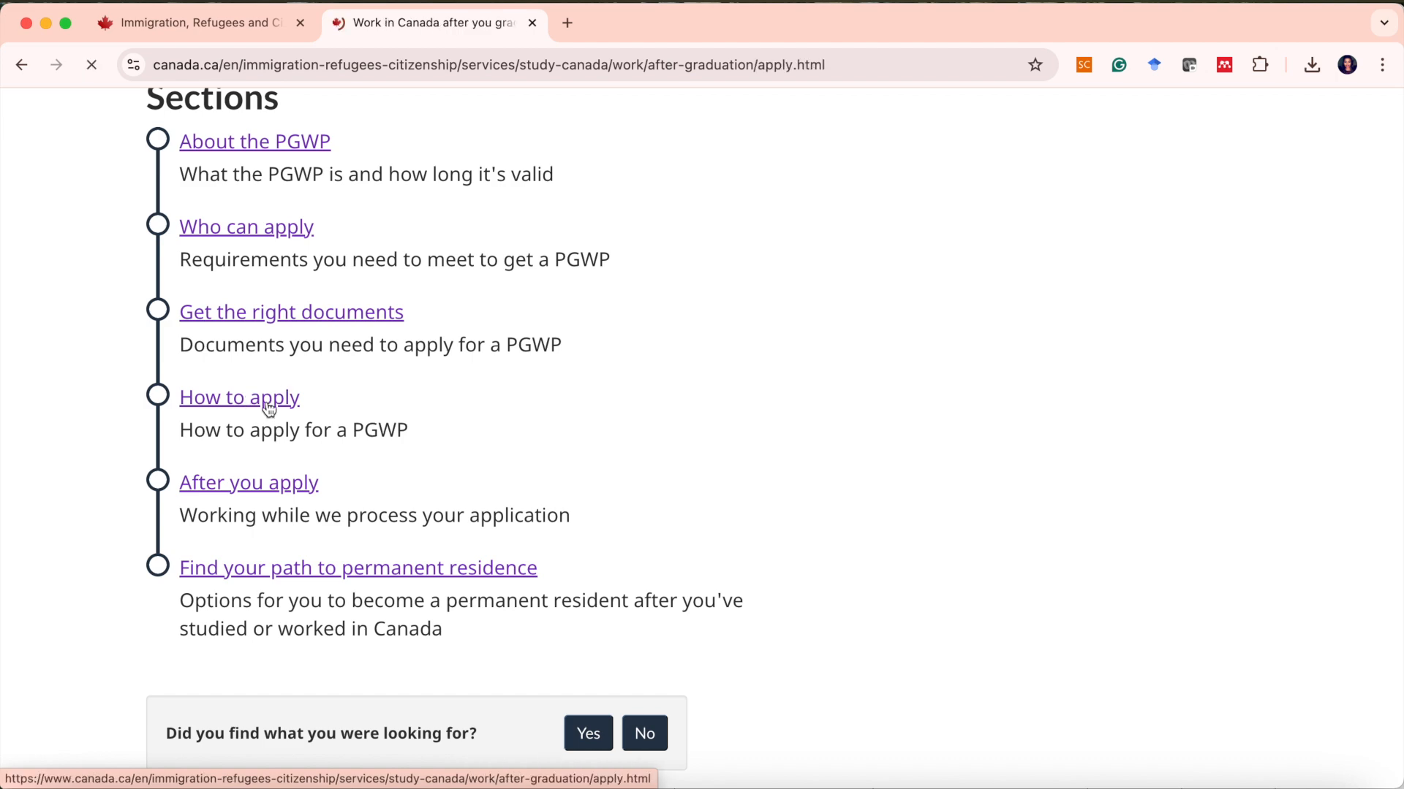
Highlight the 'up to 180 days' application deadline text.
scroll(269, 402, down, 6)
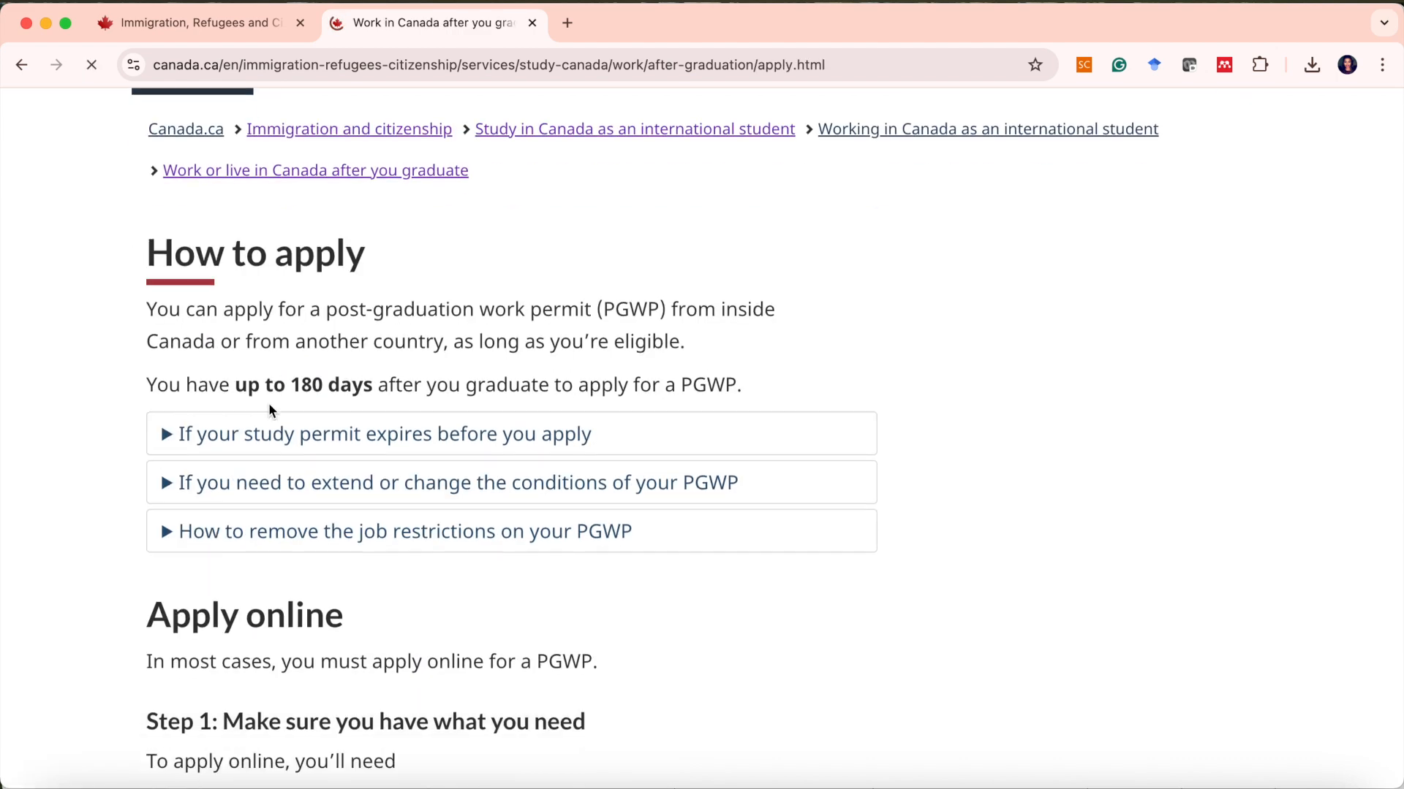
scroll(269, 402, down, 5)
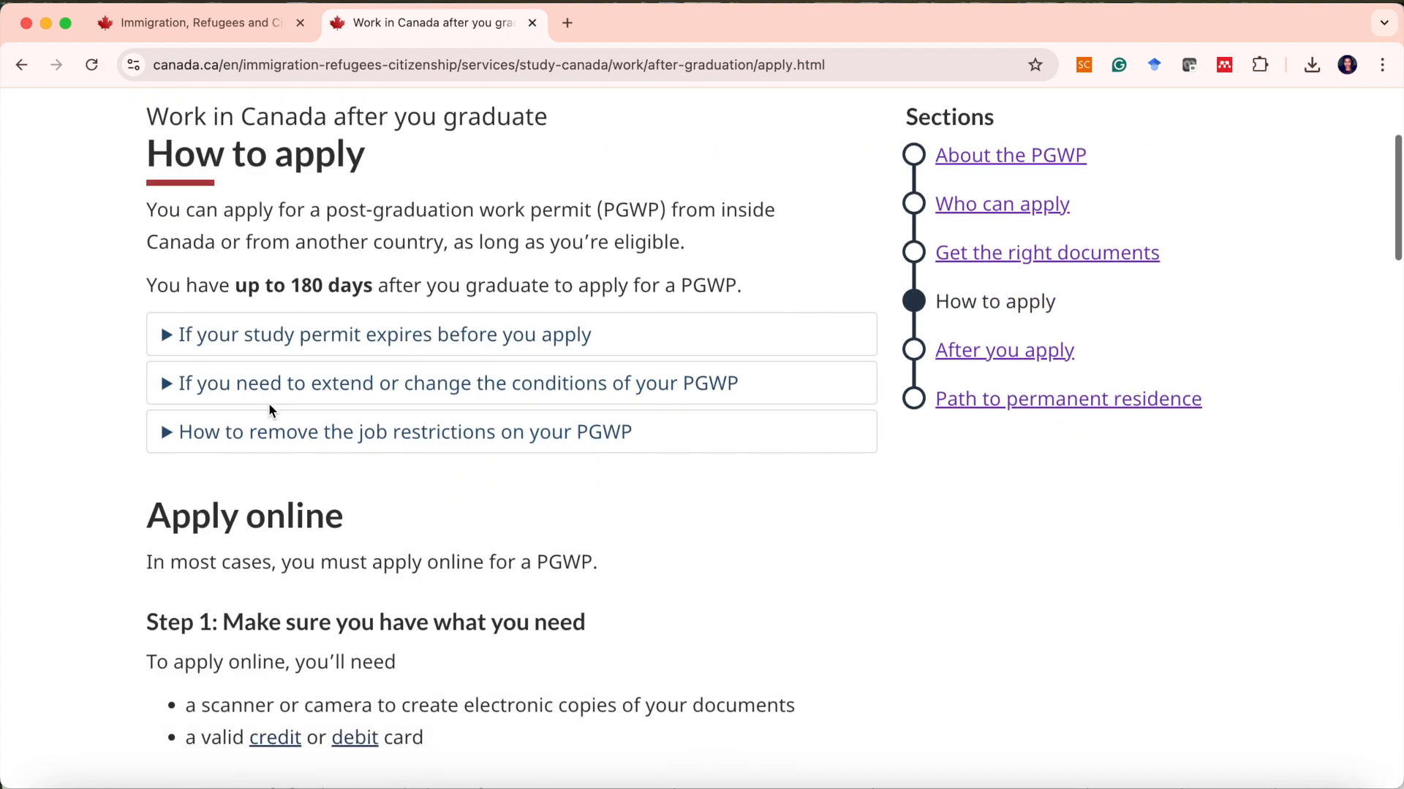
scroll(269, 404, up, 2)
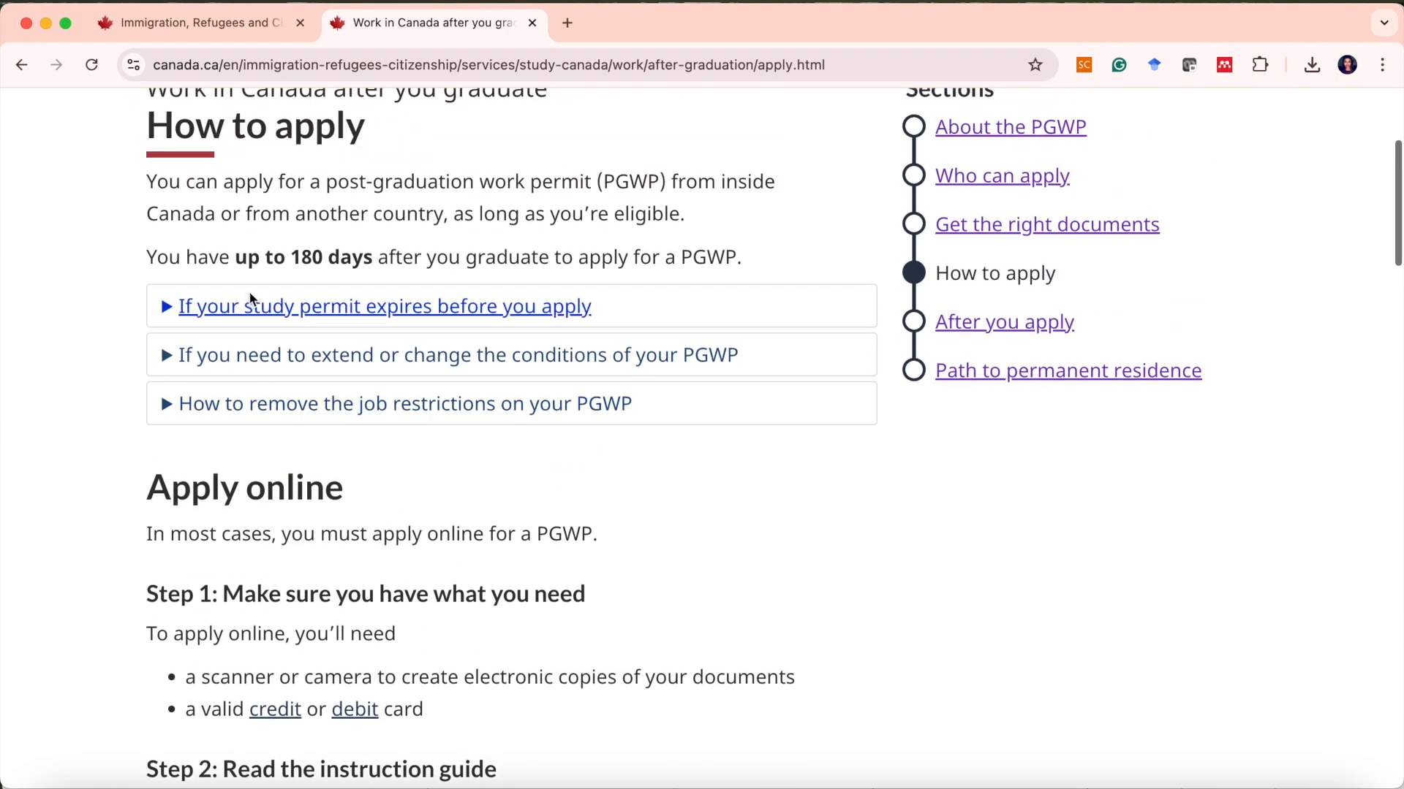
drag(233, 260, 374, 265)
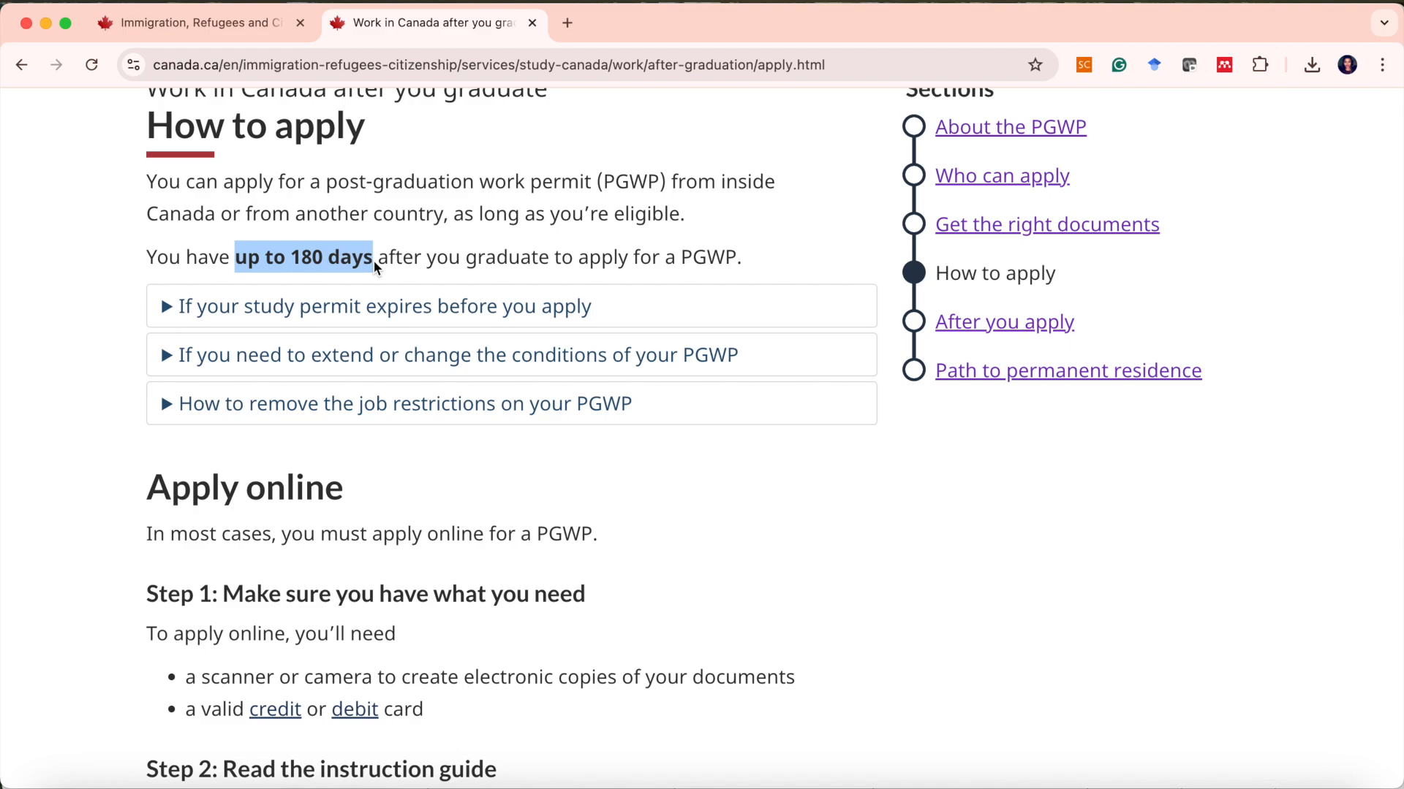
Follow the 'Create an account or sign in' link under Apply online.
scroll(703, 402, down, 10)
scroll(703, 402, up, 4)
scroll(703, 402, down, 4)
scroll(703, 402, down, 20)
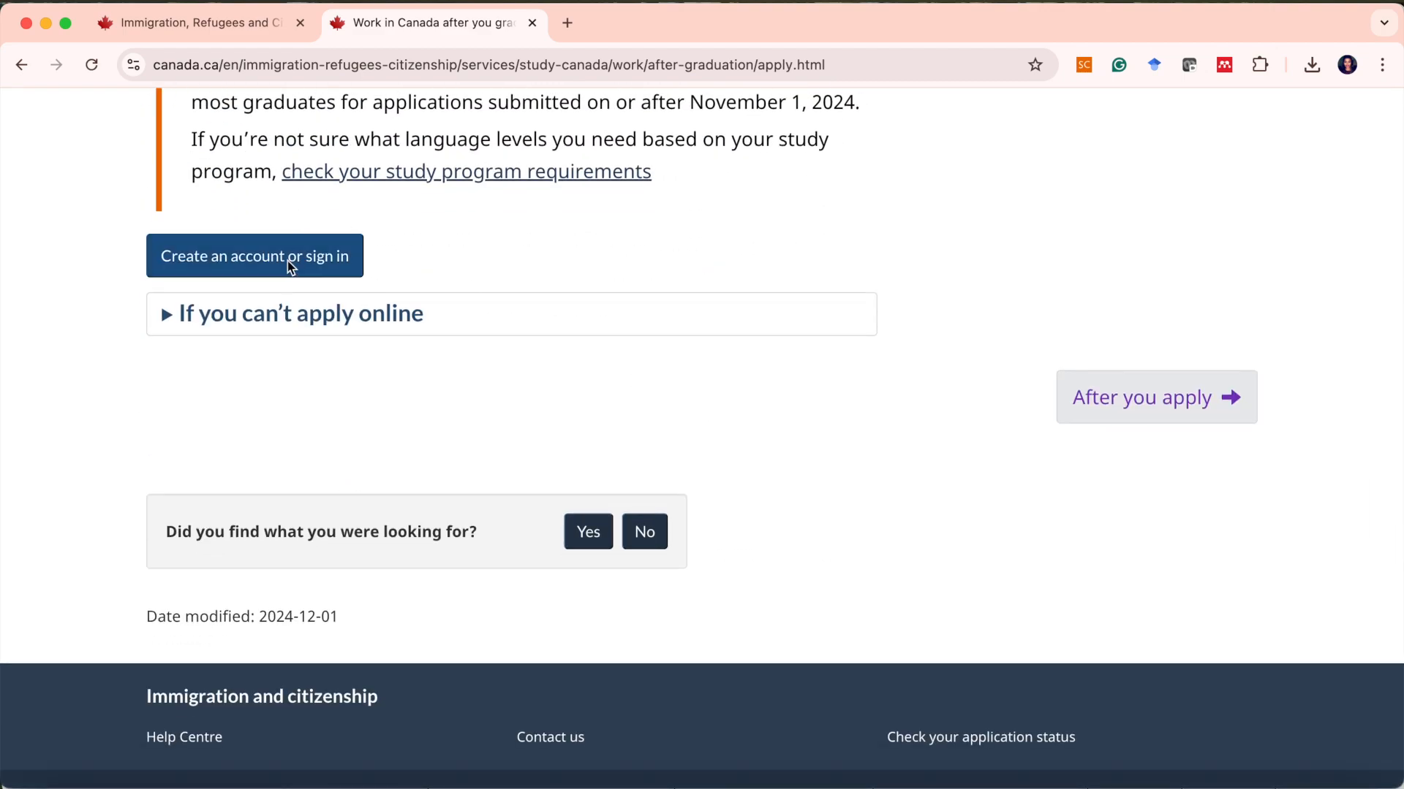
click(287, 262)
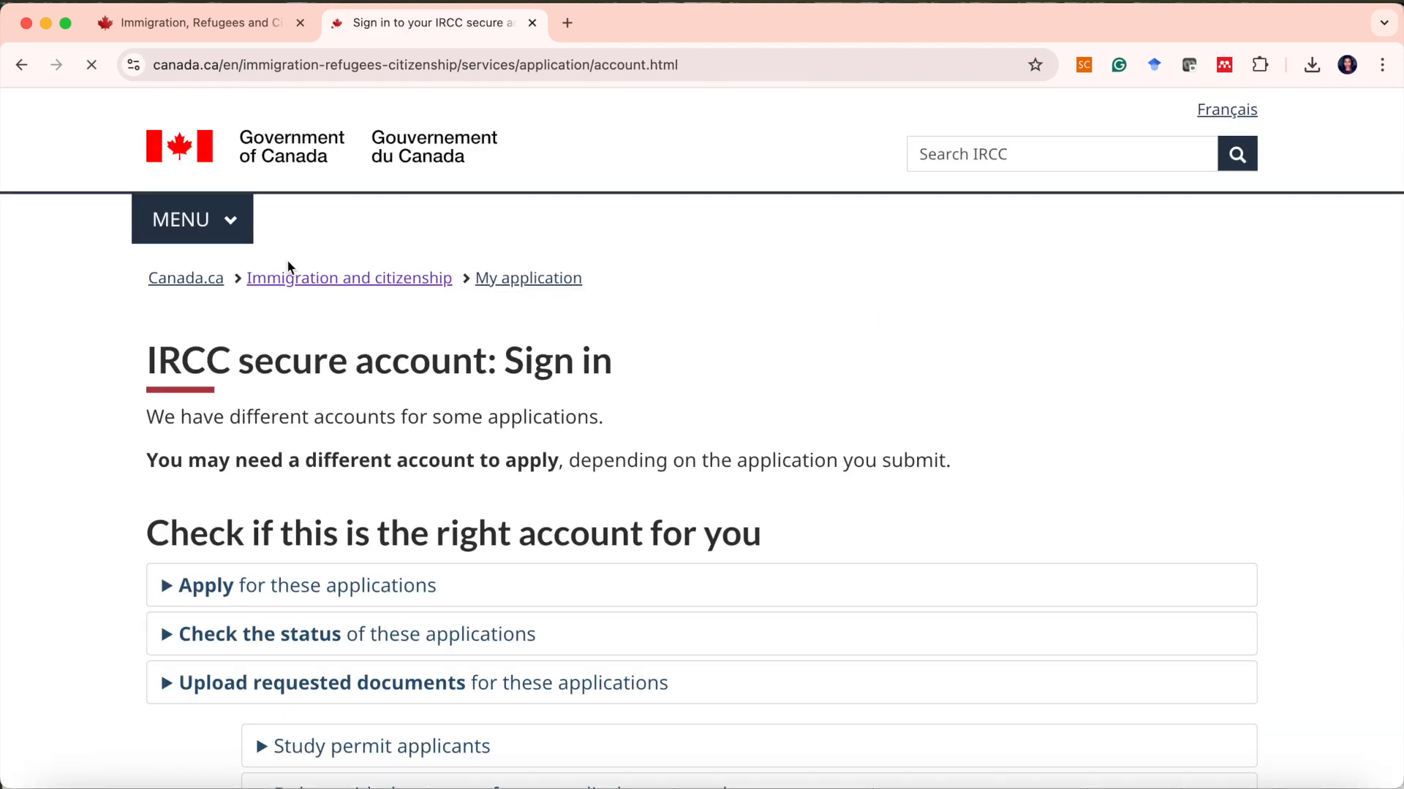
Sign in to the IRCC secure account through the Canadian Interac Sign-In Partner option.
scroll(519, 497, down, 6)
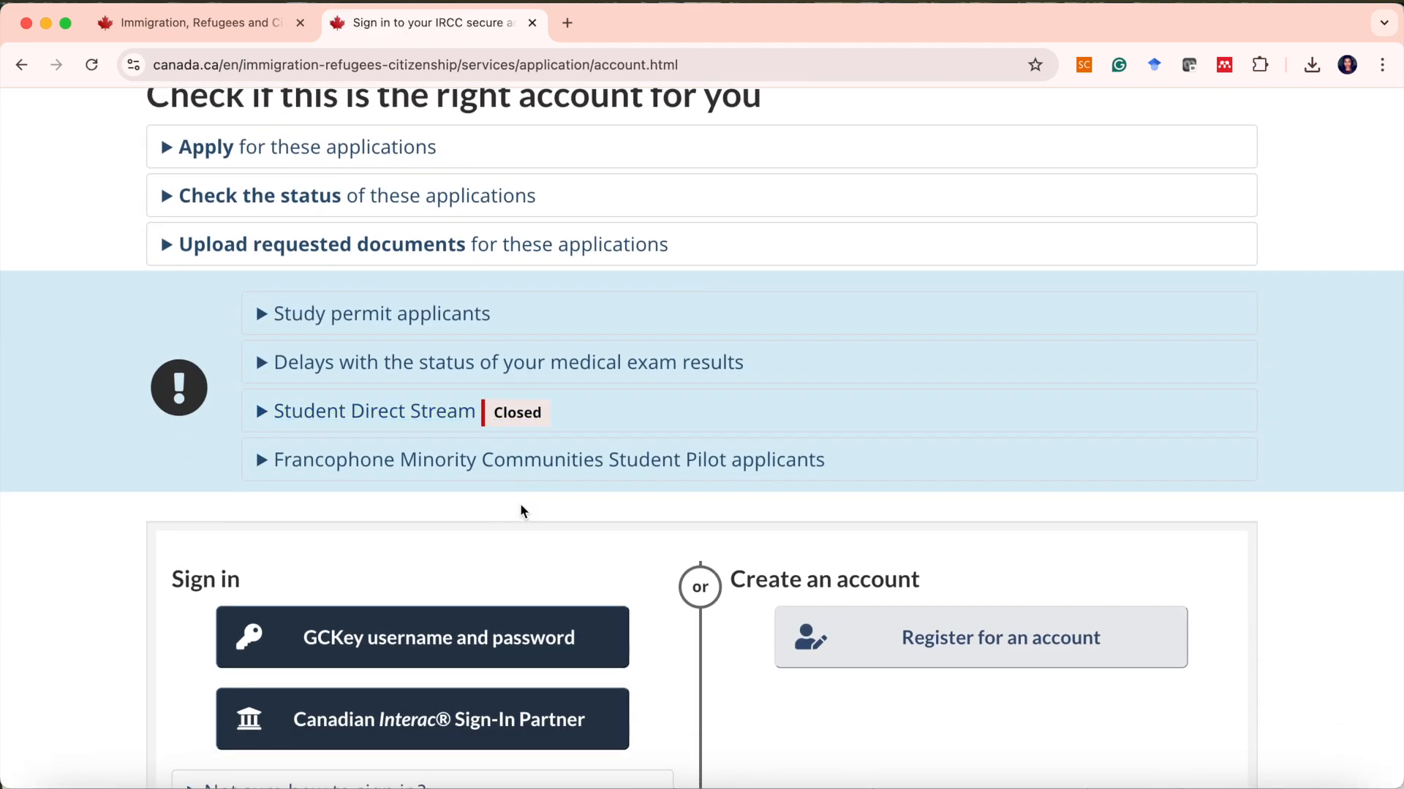
scroll(523, 512, up, 4)
scroll(523, 511, down, 5)
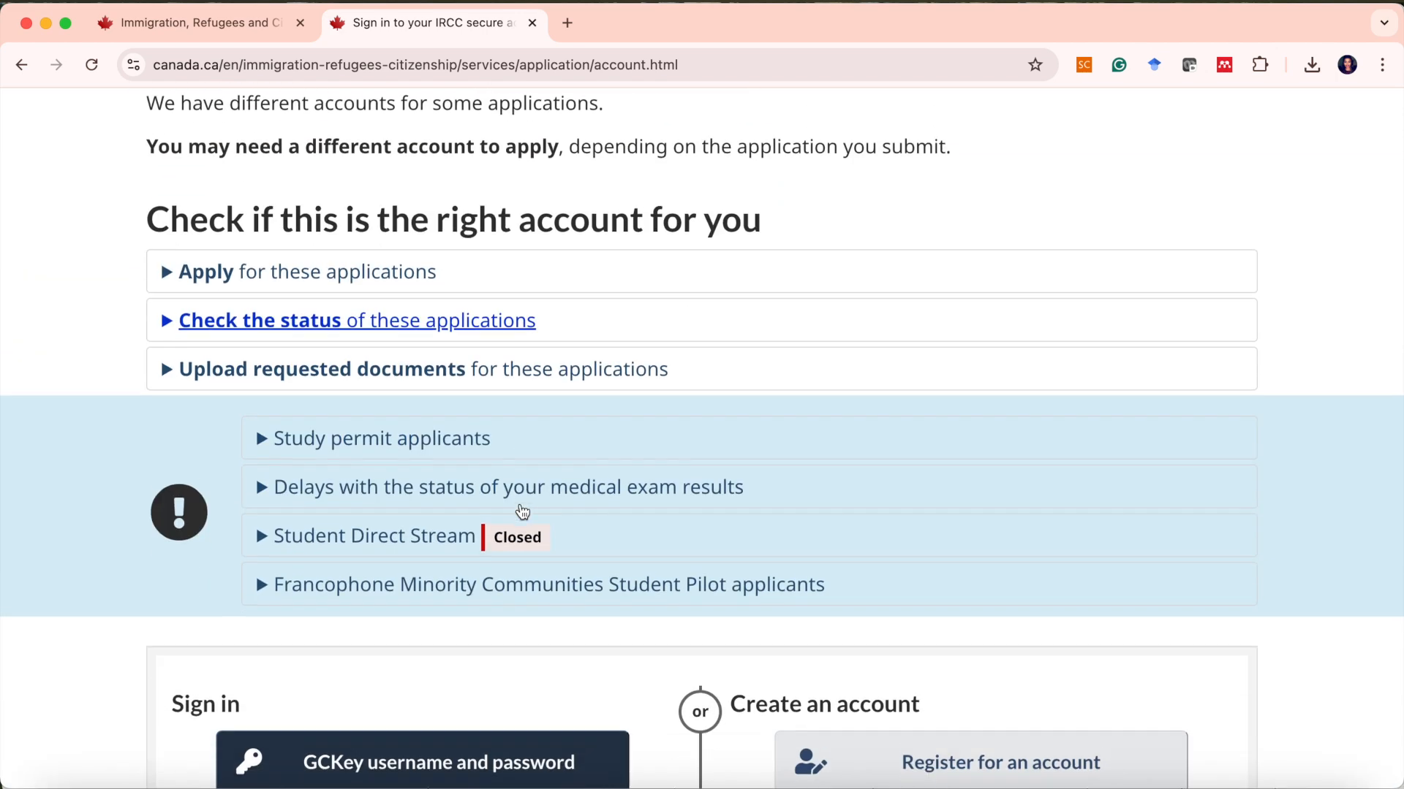
scroll(523, 510, down, 3)
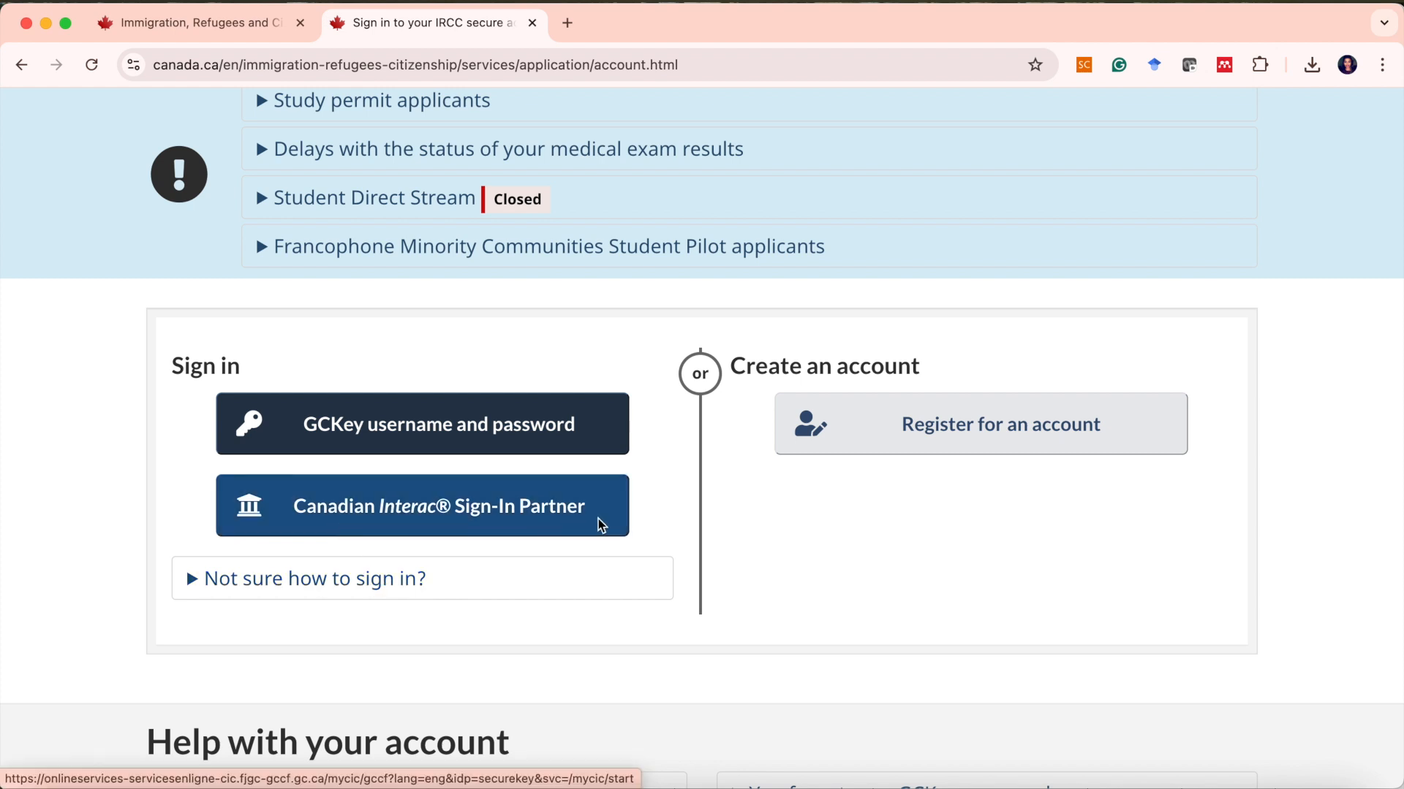
scroll(517, 500, down, 1)
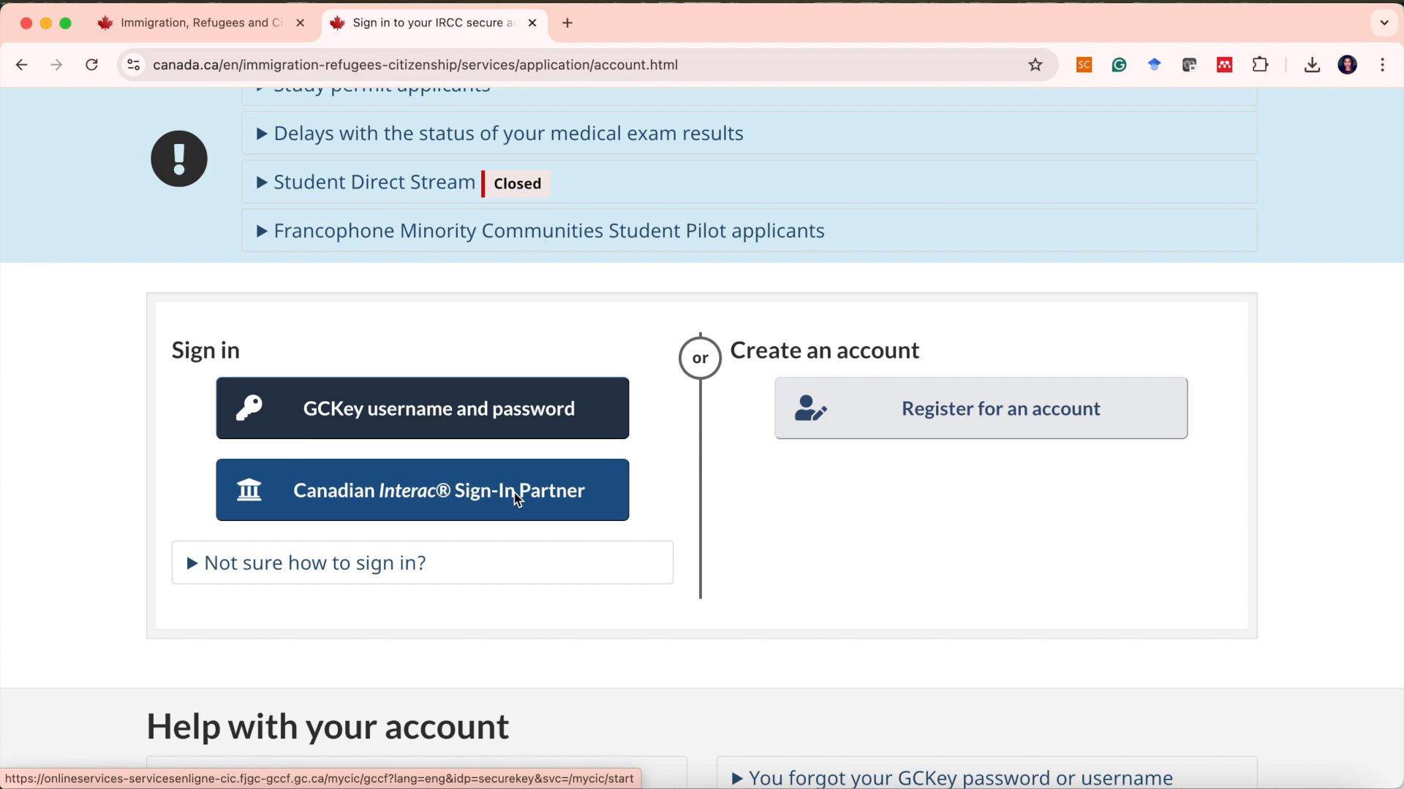
click(517, 499)
scroll(517, 500, down, 5)
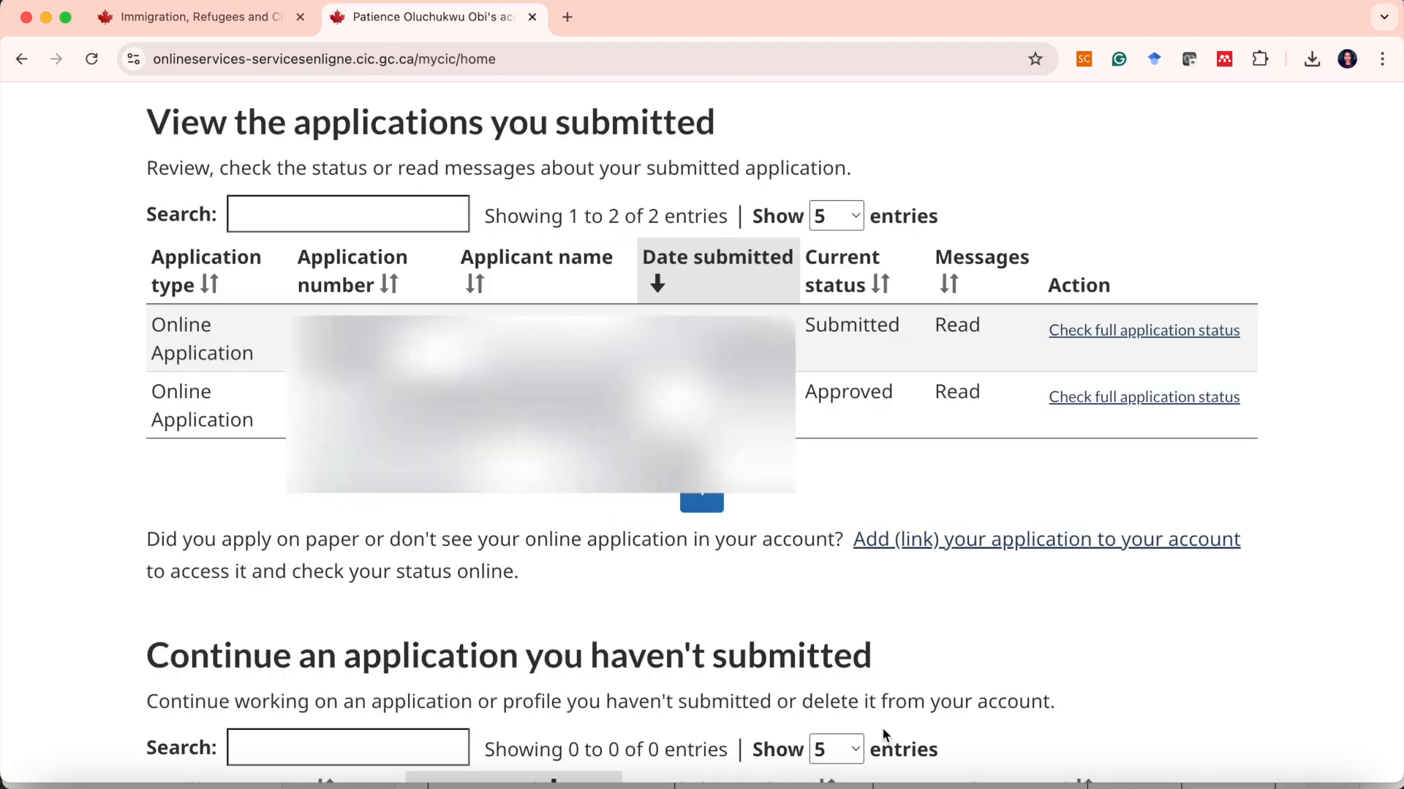
Start a new application through 'Apply to come to Canada' in the account's Start an application section.
scroll(488, 550, up, 1)
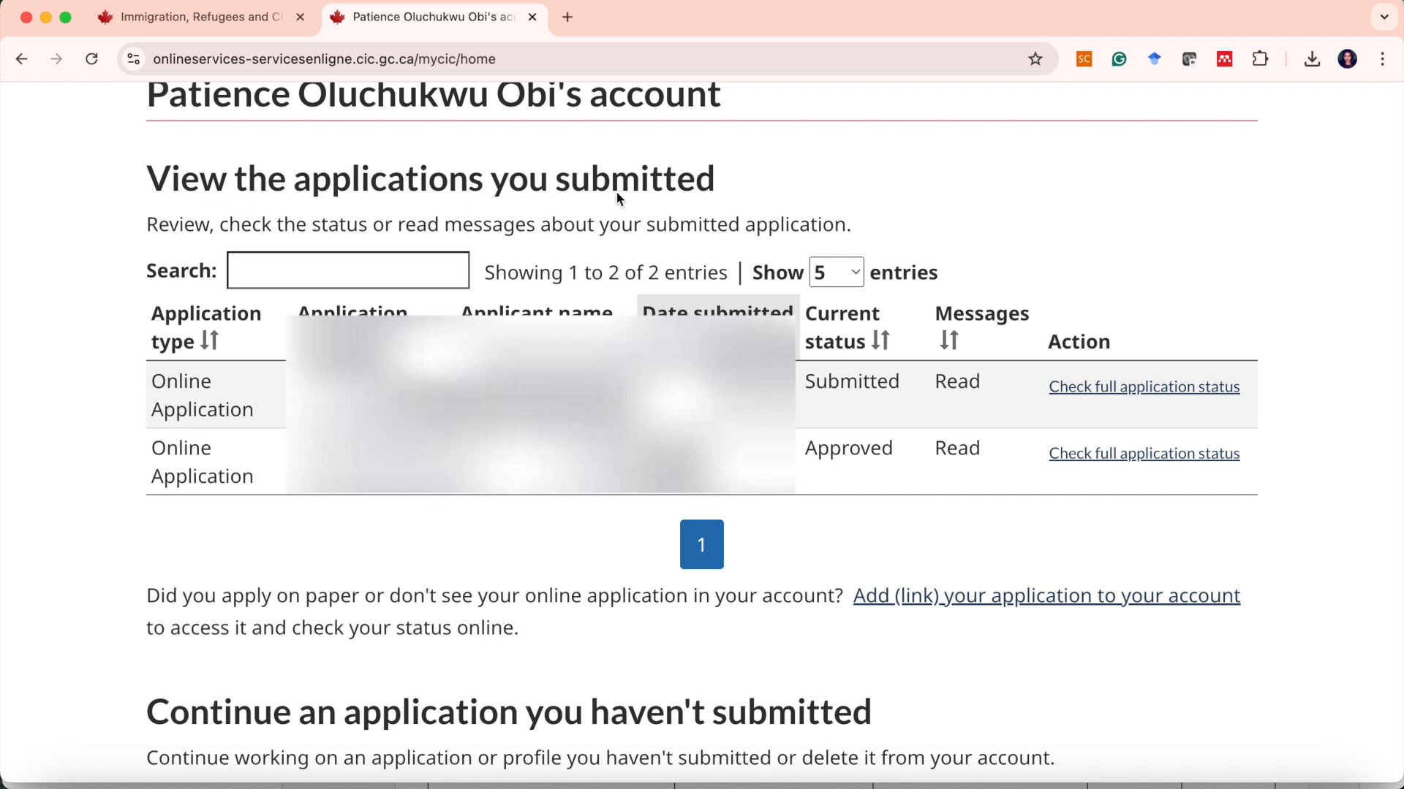
scroll(402, 370, down, 7)
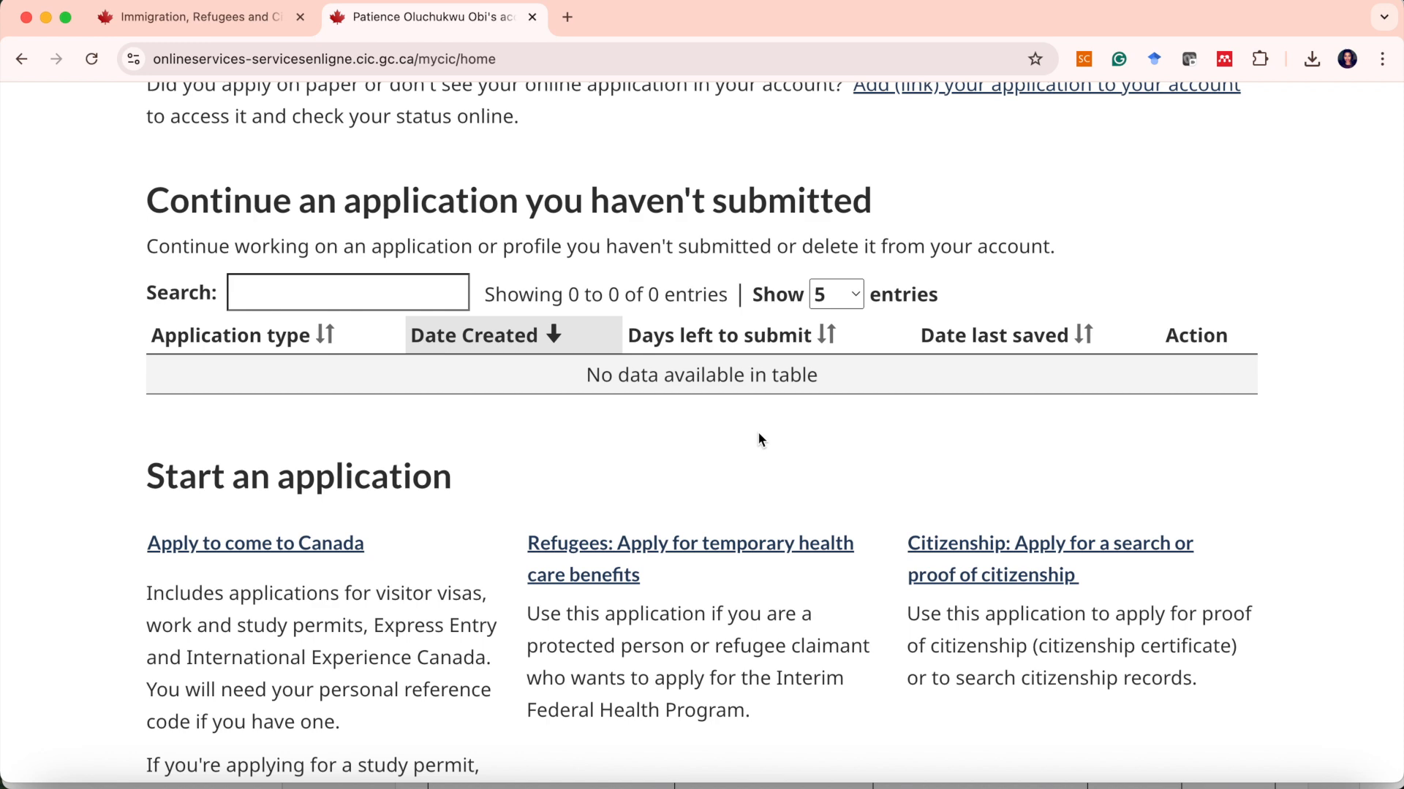
scroll(759, 438, down, 5)
click(327, 267)
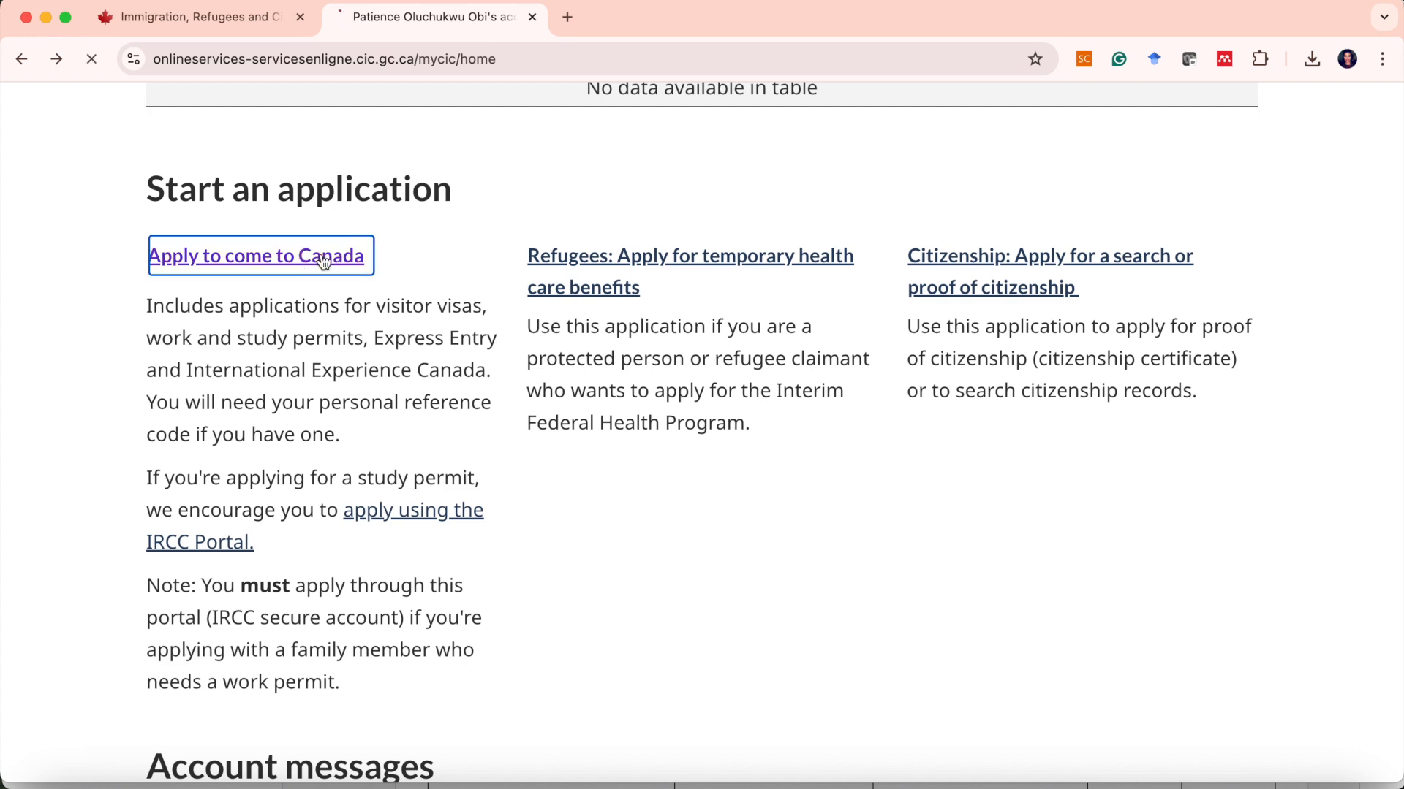
scroll(322, 253, down, 6)
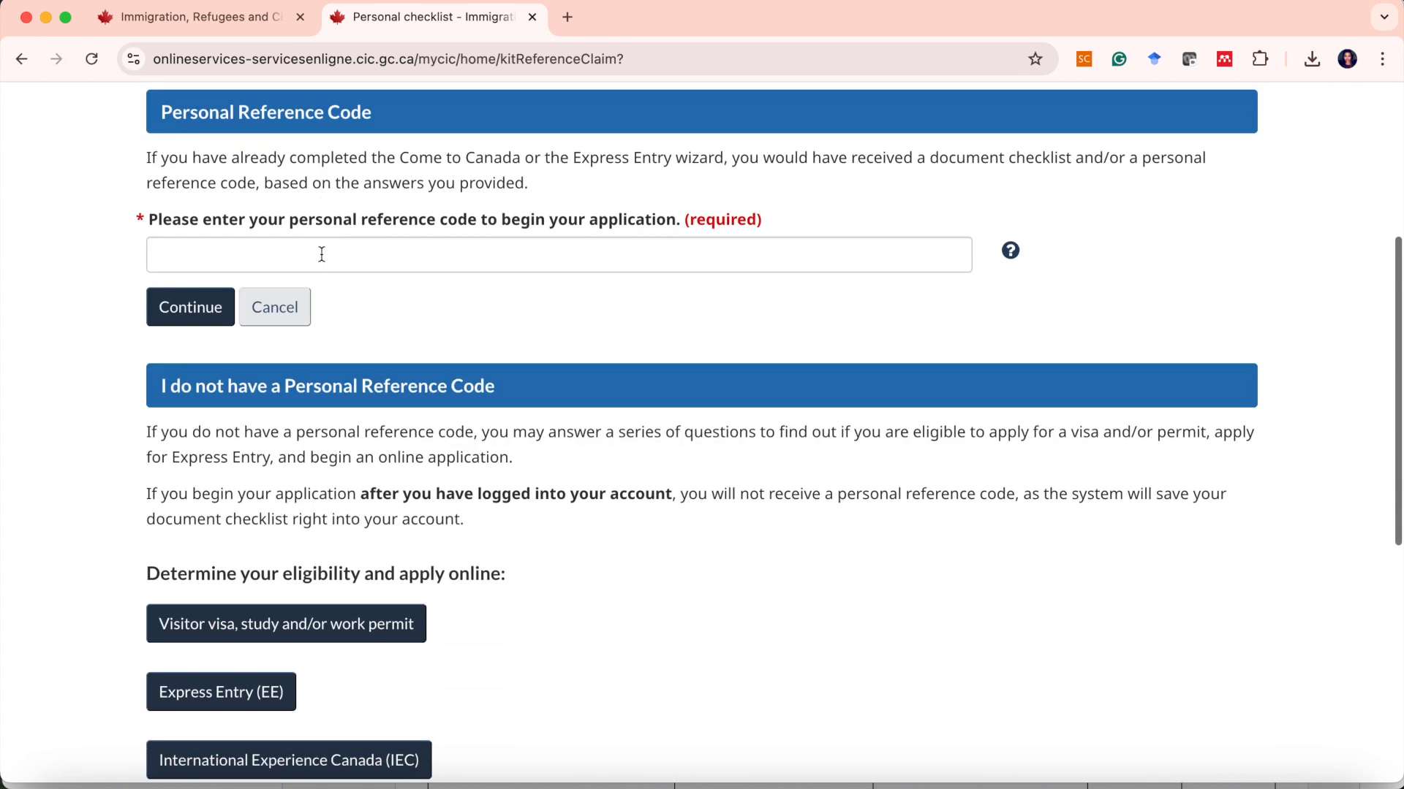
Choose to determine eligibility for a visitor visa, study and/or work permit without a personal reference code.
scroll(322, 261, up, 2)
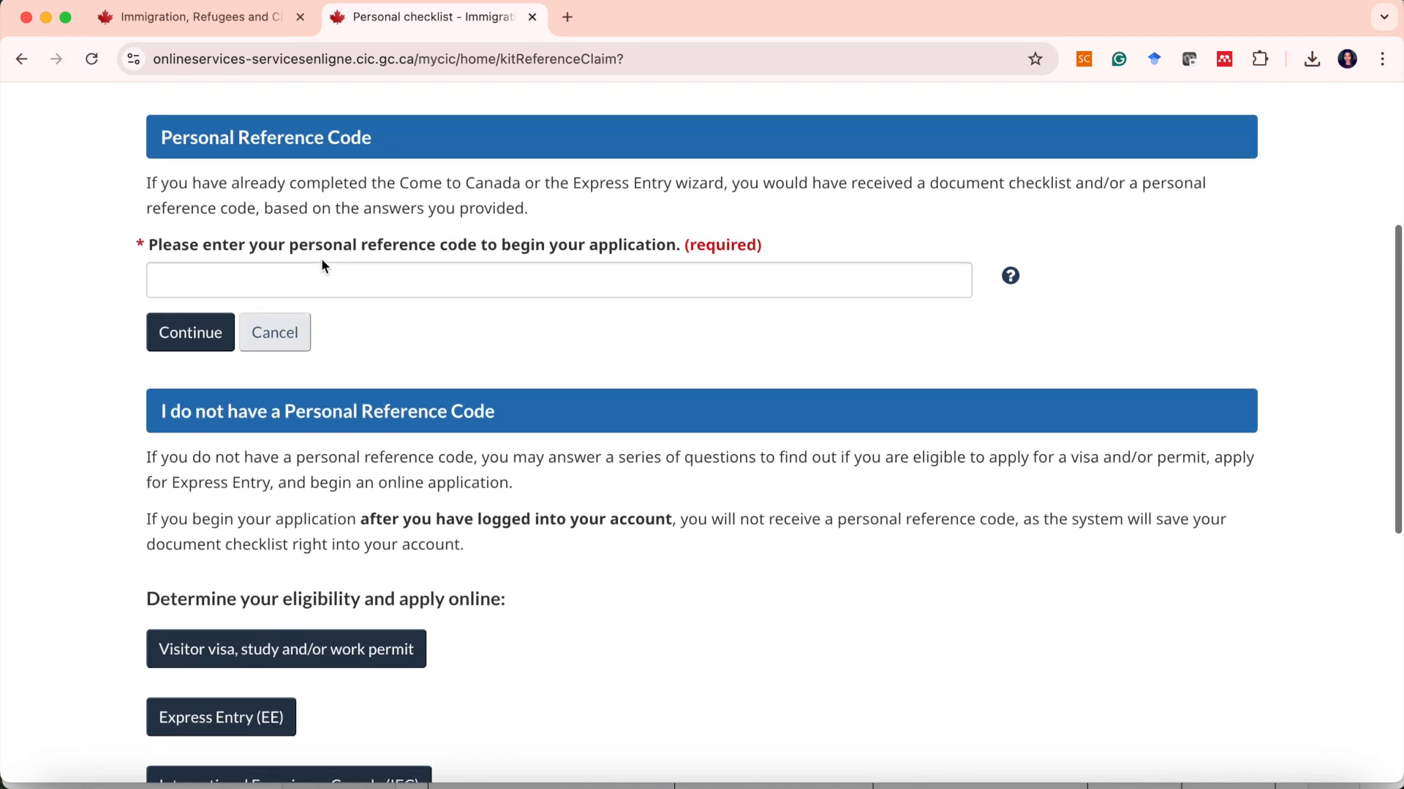
scroll(411, 455, down, 2)
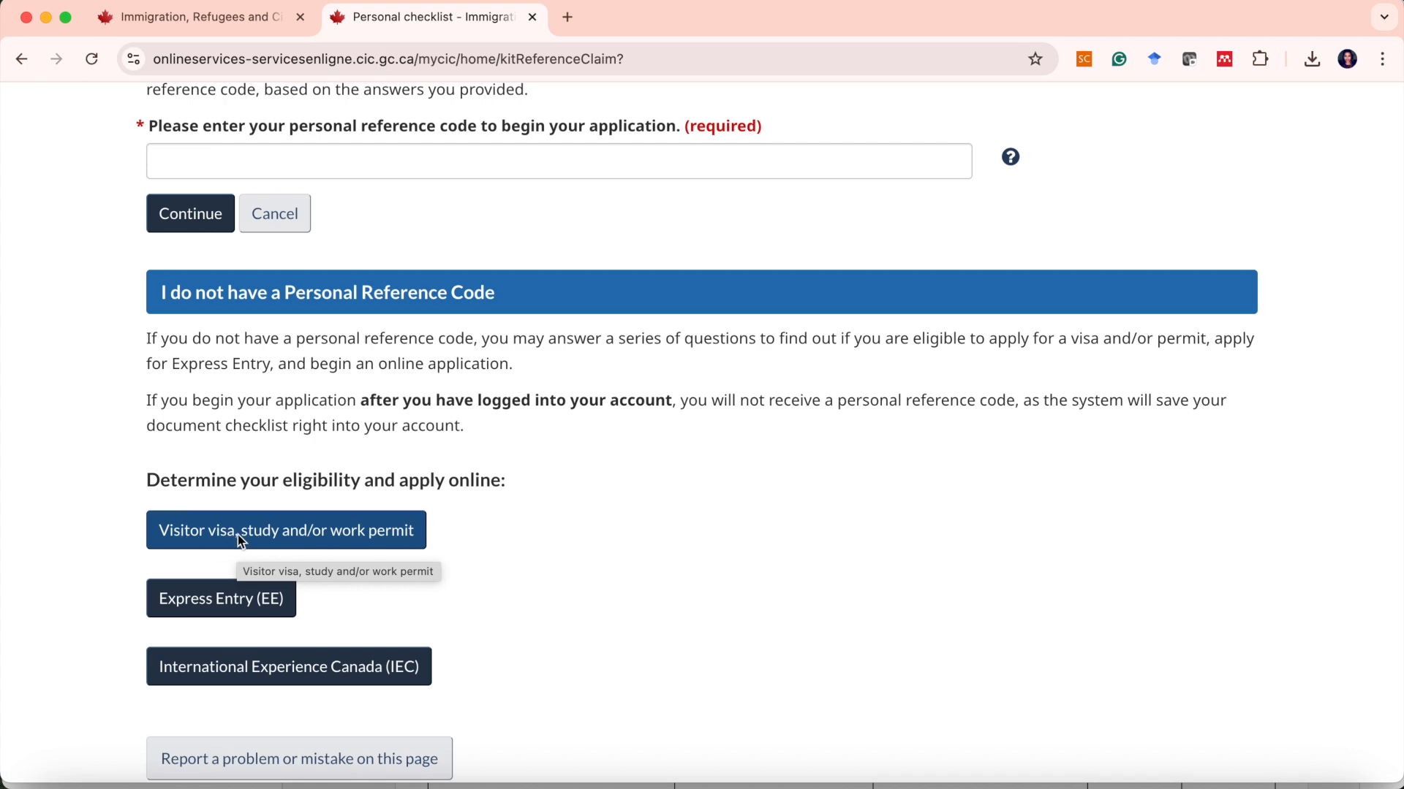
click(349, 541)
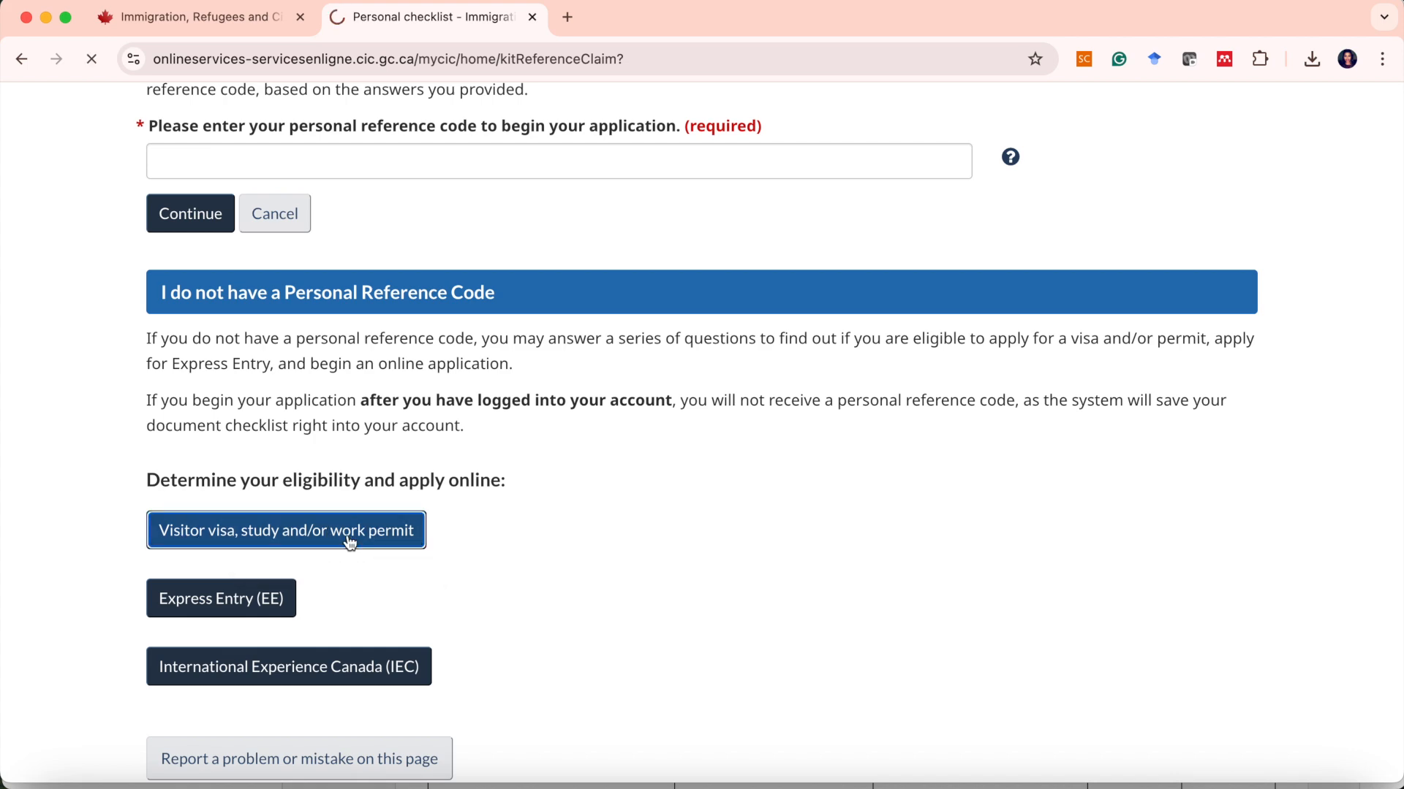
scroll(349, 541, down, 4)
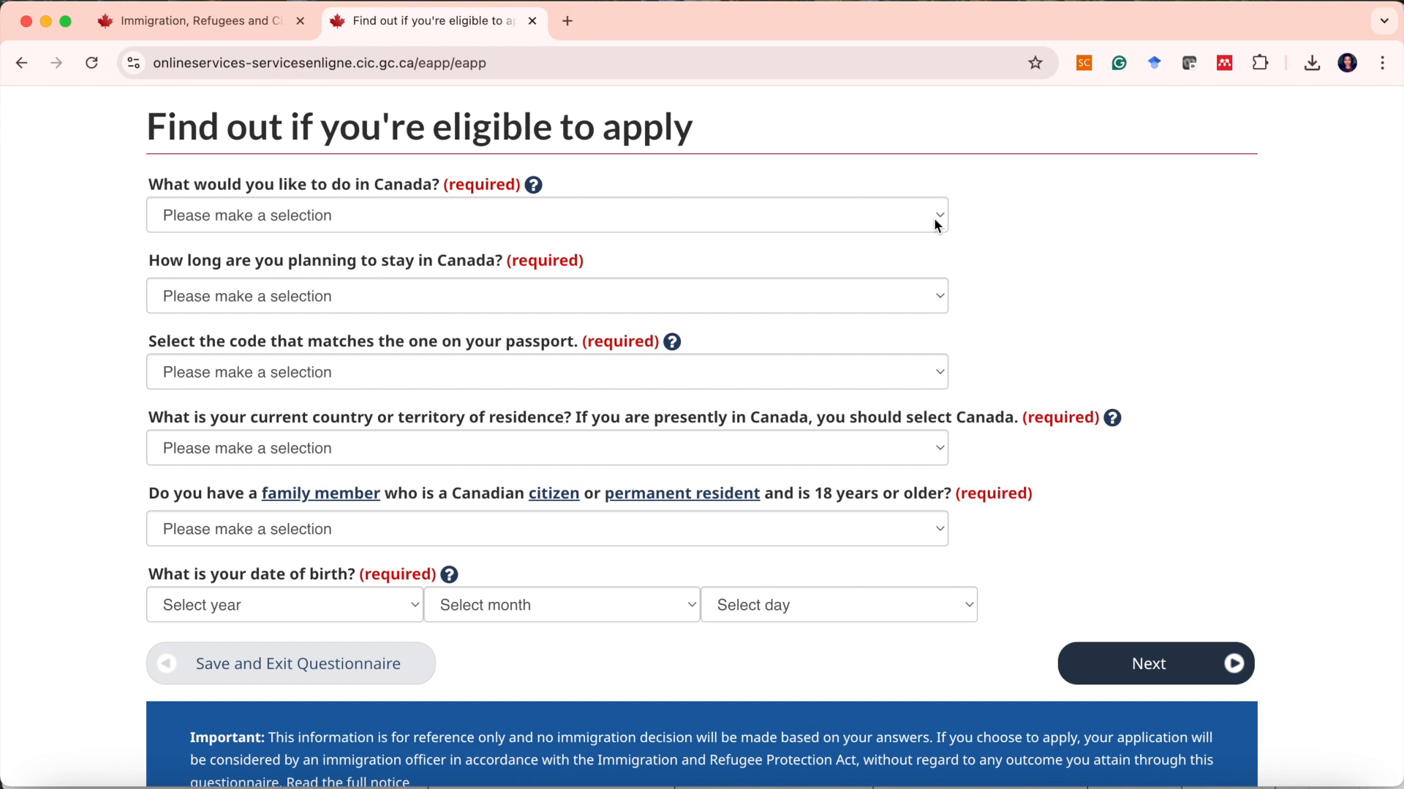
Answer that you want to Work in Canada and stay Temporarily - more than 6 months.
click(938, 221)
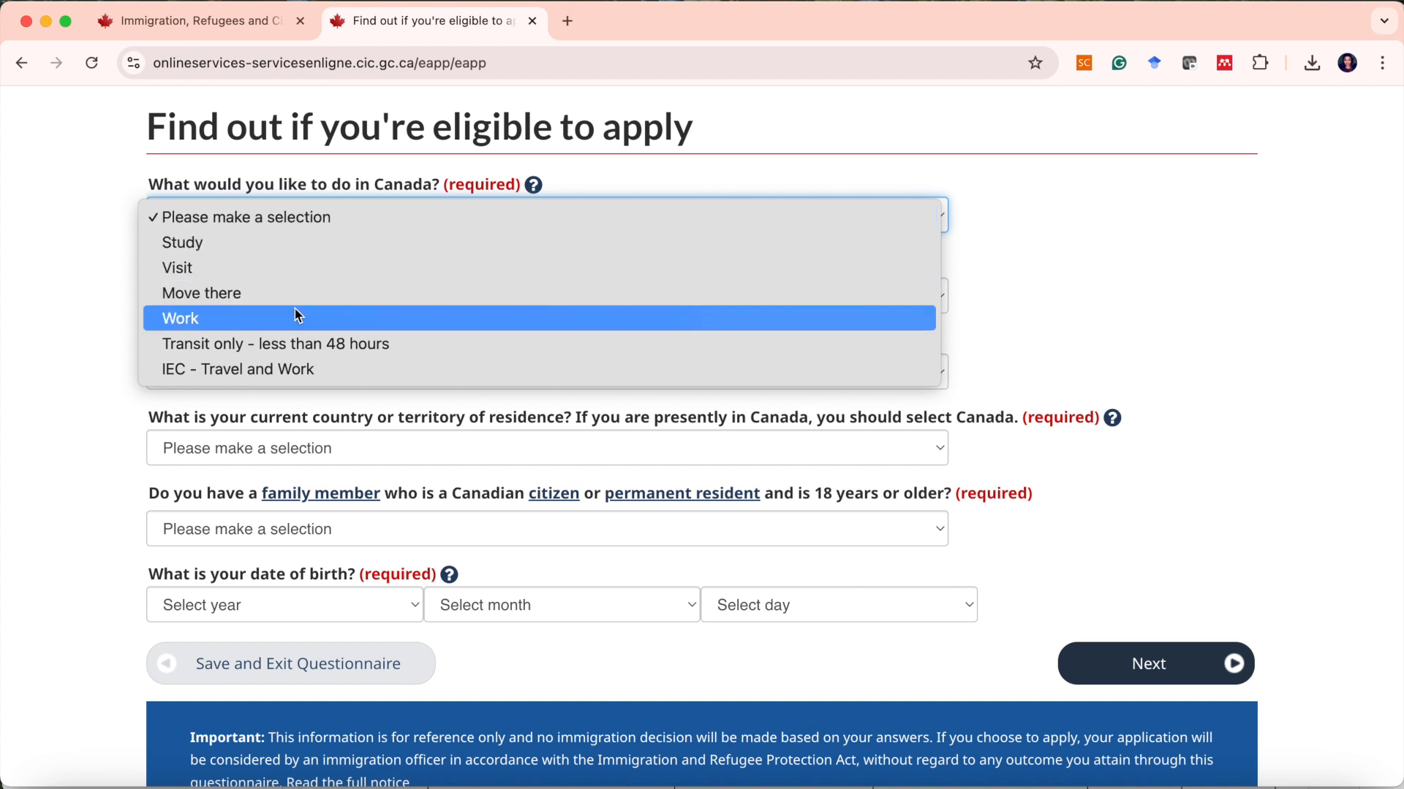
click(274, 319)
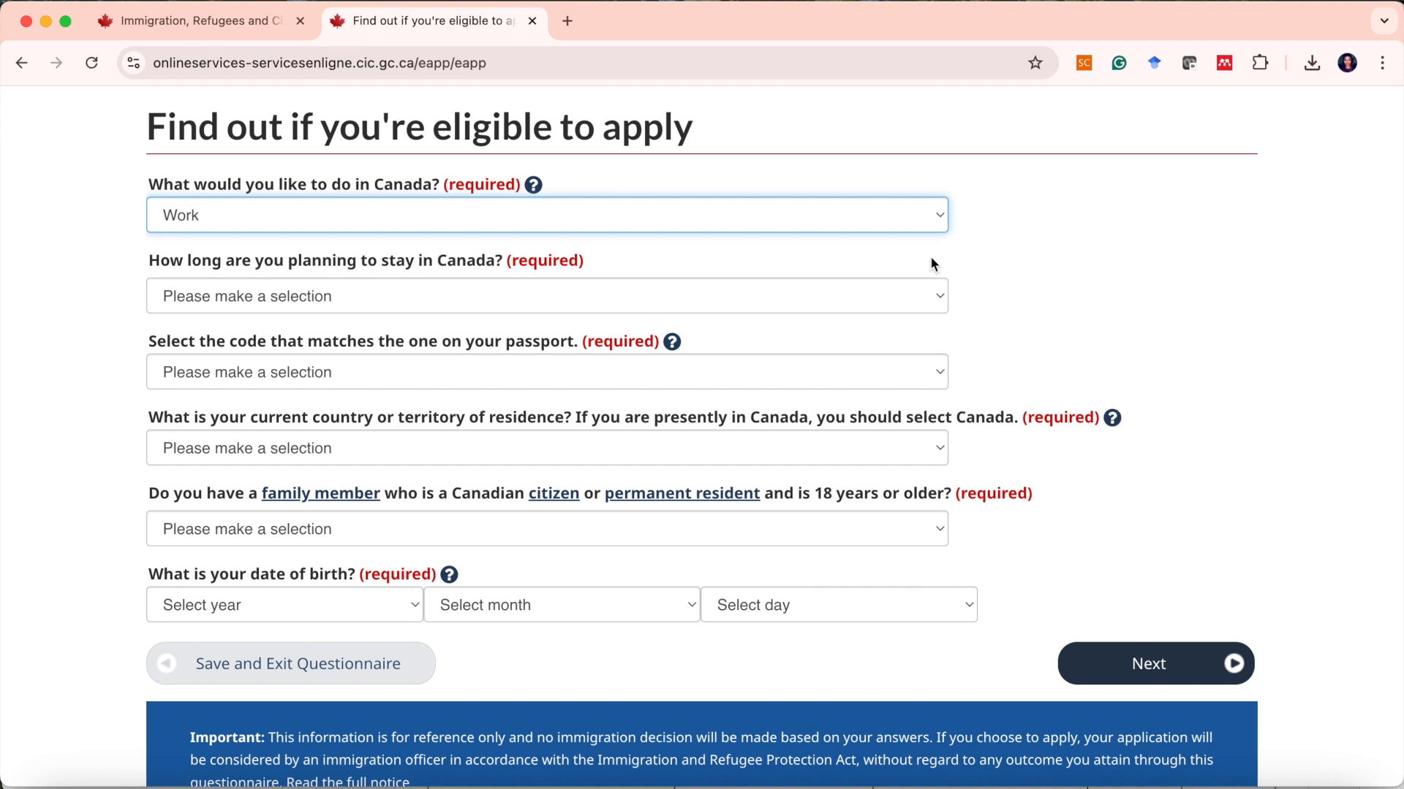
click(933, 293)
click(448, 351)
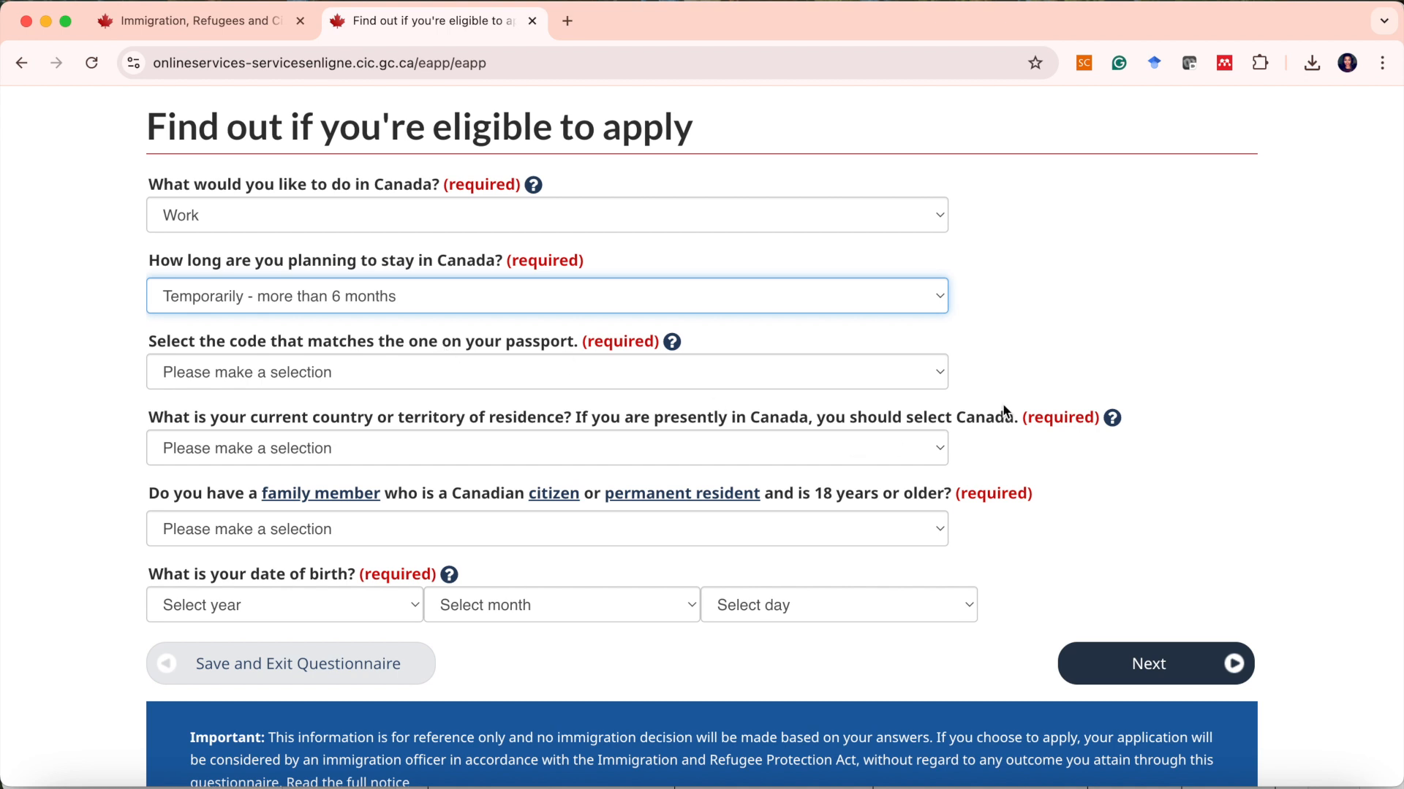
Select NGA (Nigeria) as the code matching the passport.
click(938, 367)
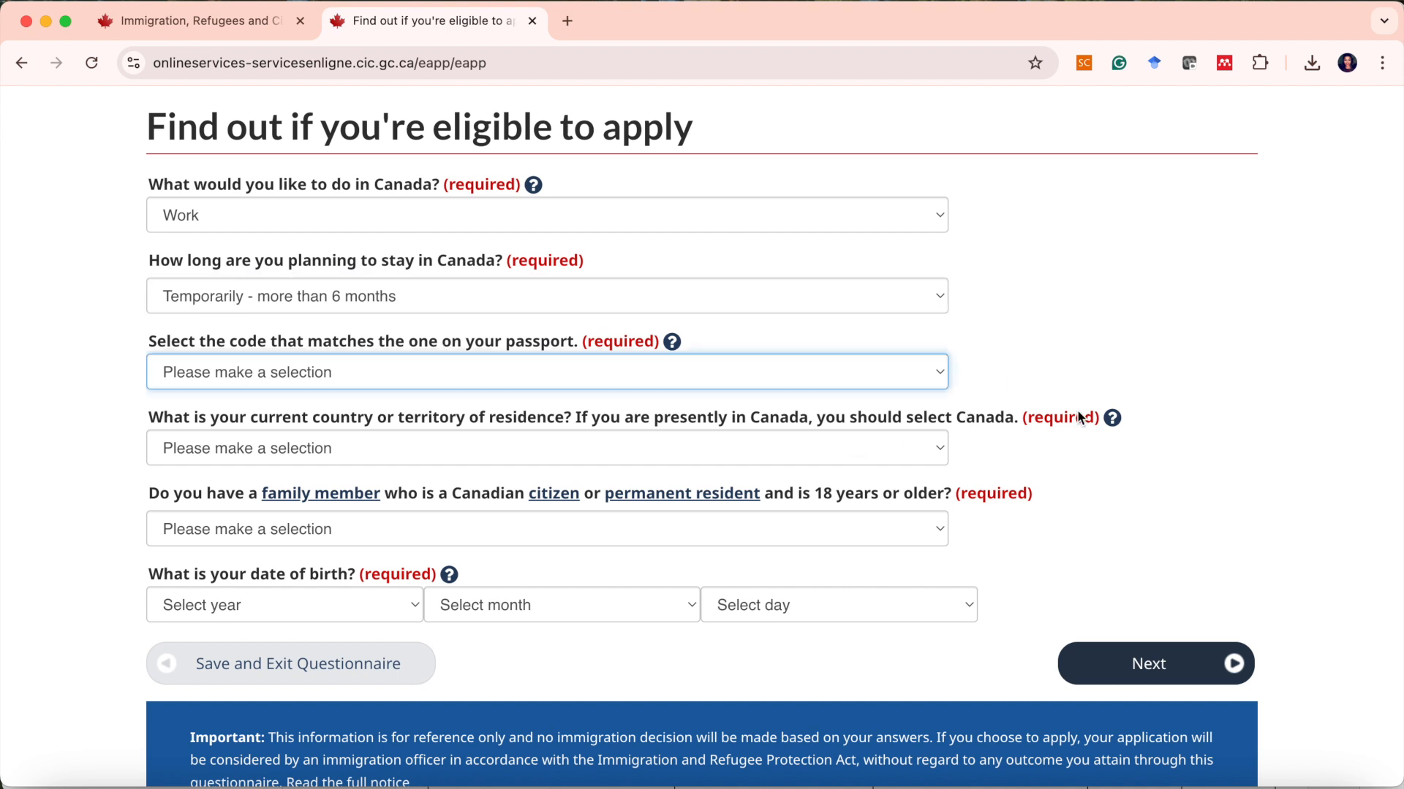
click(941, 373)
scroll(226, 679, down, 12)
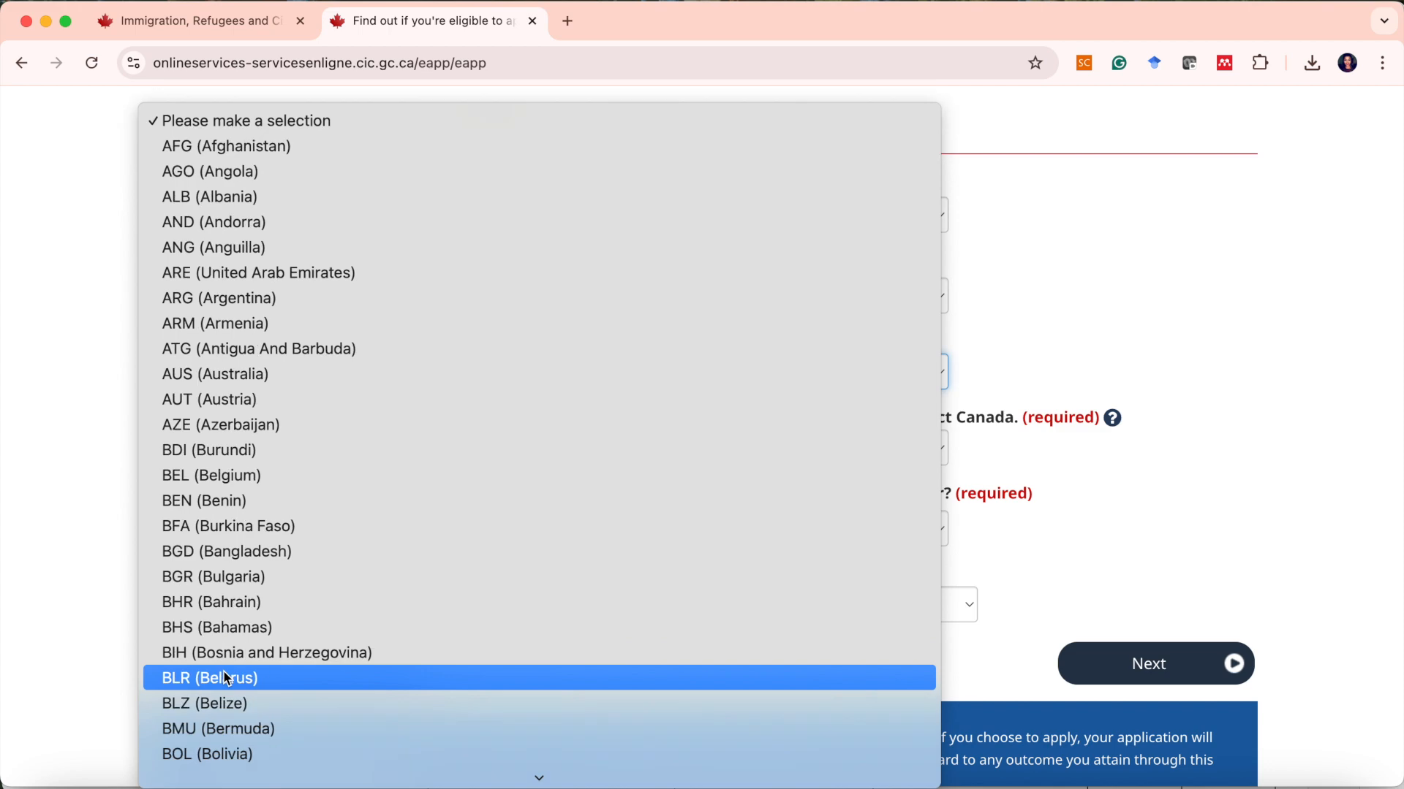
scroll(224, 633, down, 20)
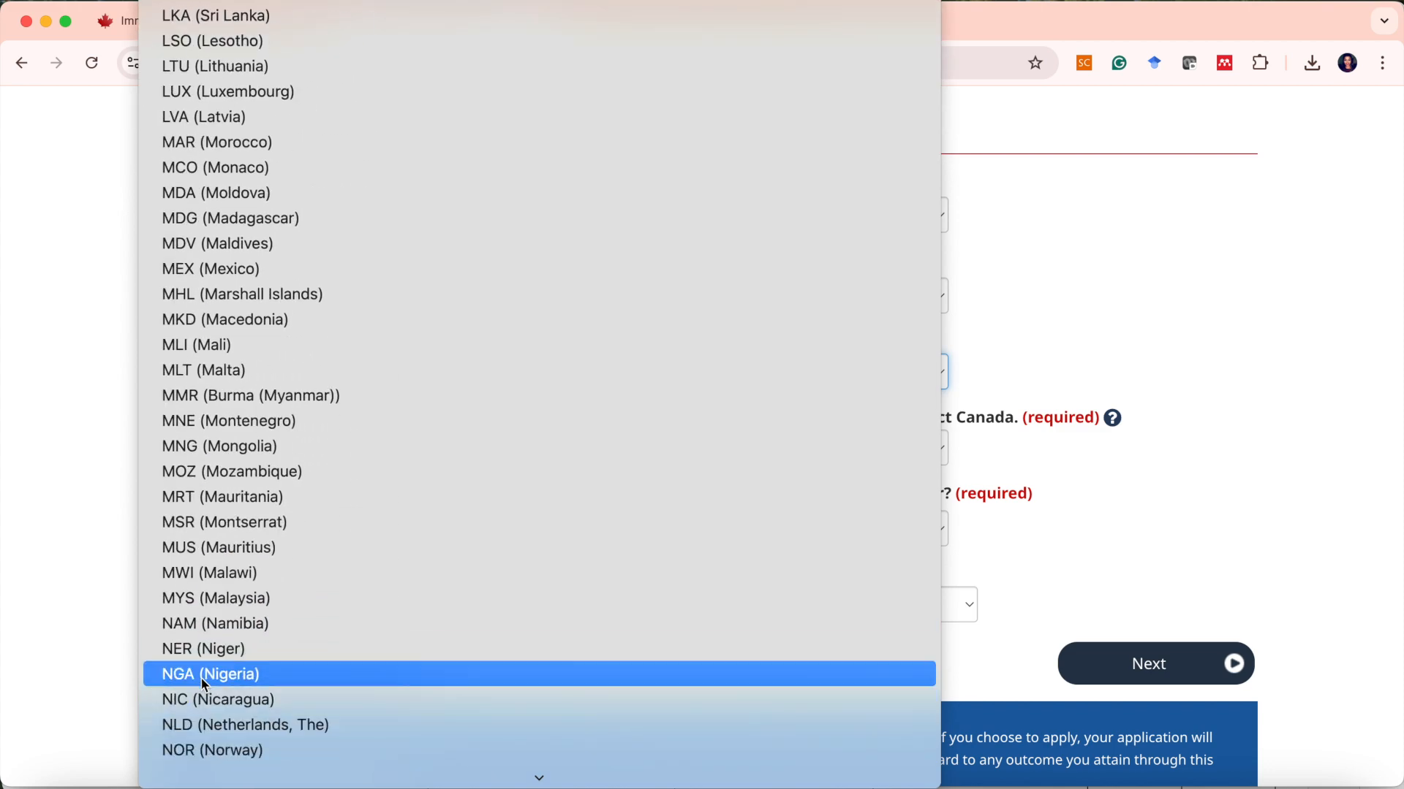
click(207, 674)
Set the current country of residence to Canada and answer No to having an adult Canadian family member.
click(279, 448)
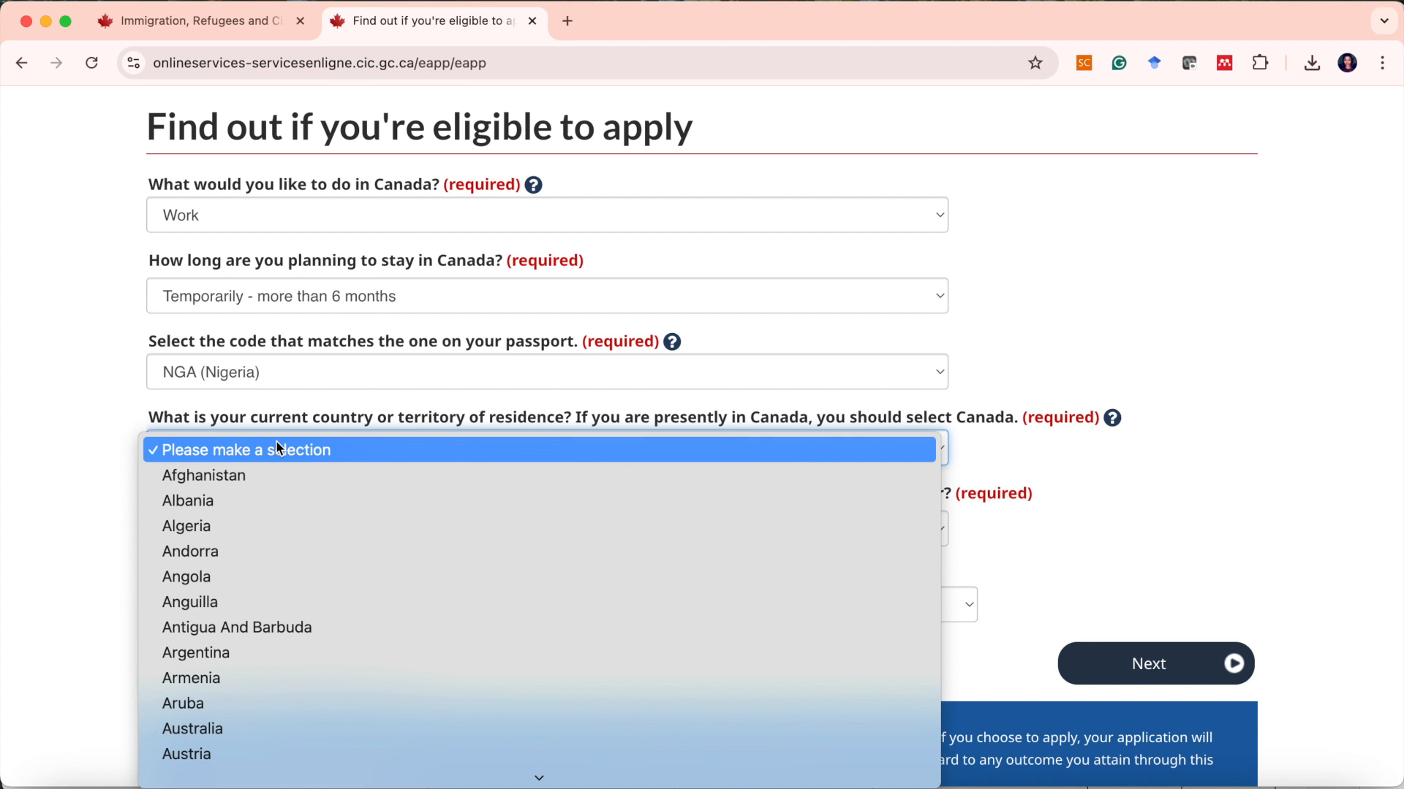
scroll(263, 496, down, 7)
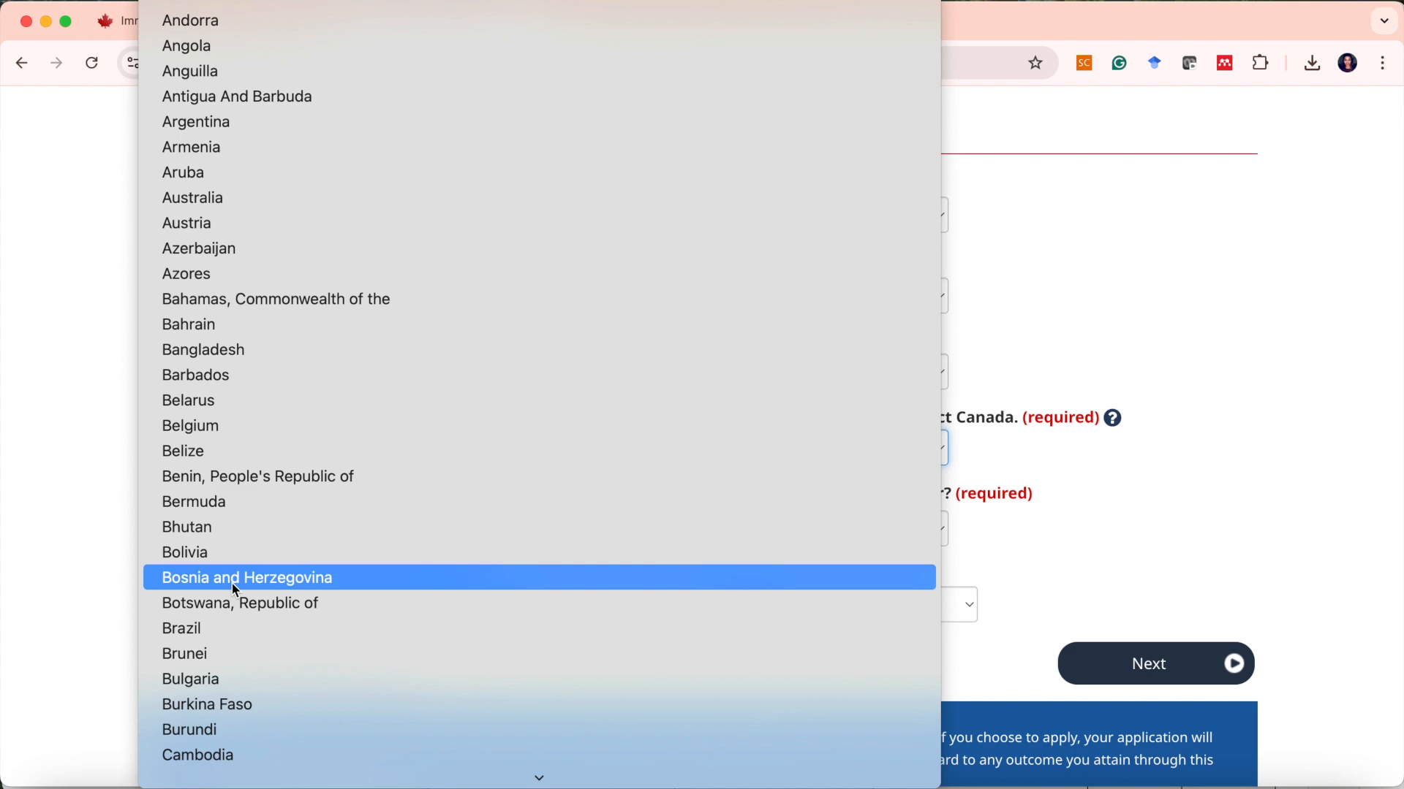
scroll(236, 600, down, 2)
click(207, 653)
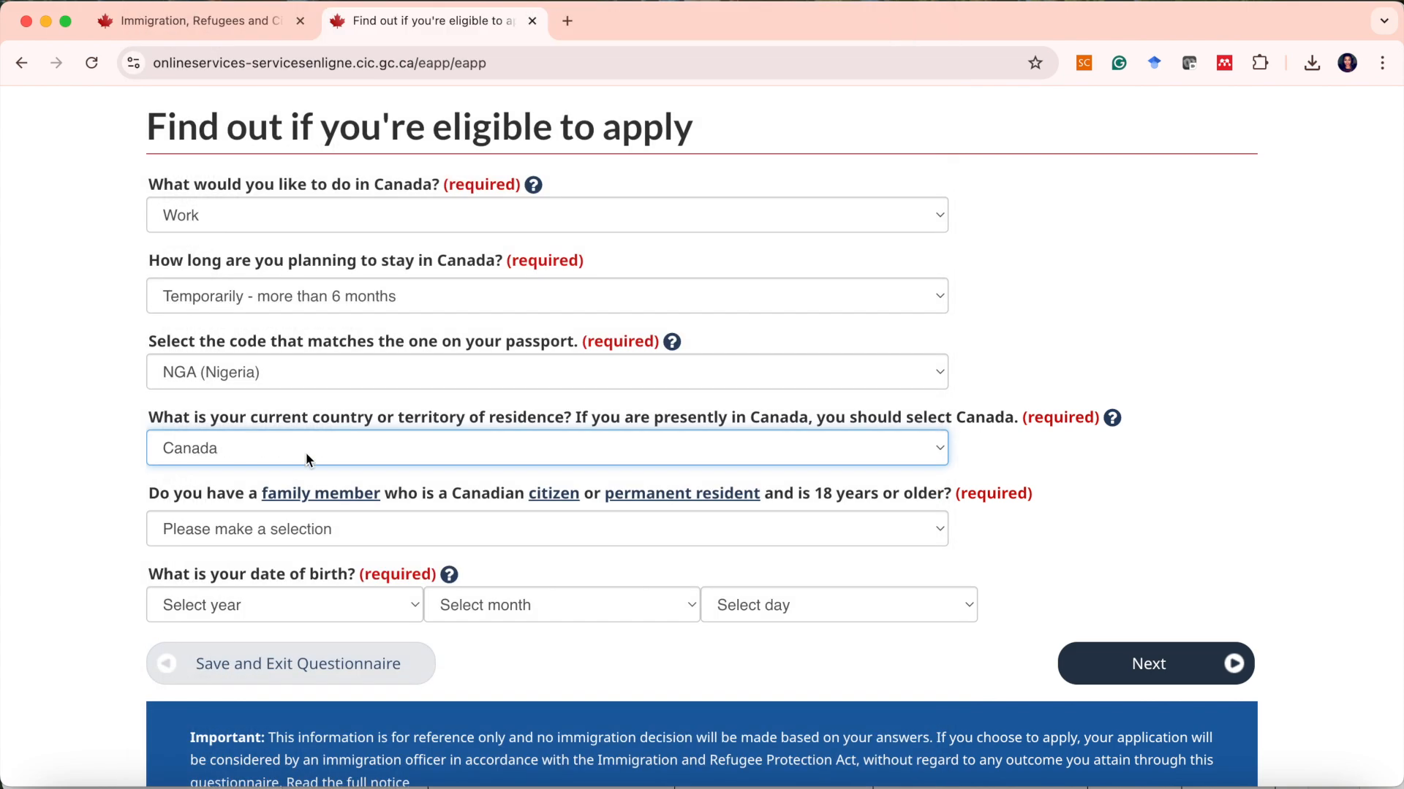
click(292, 535)
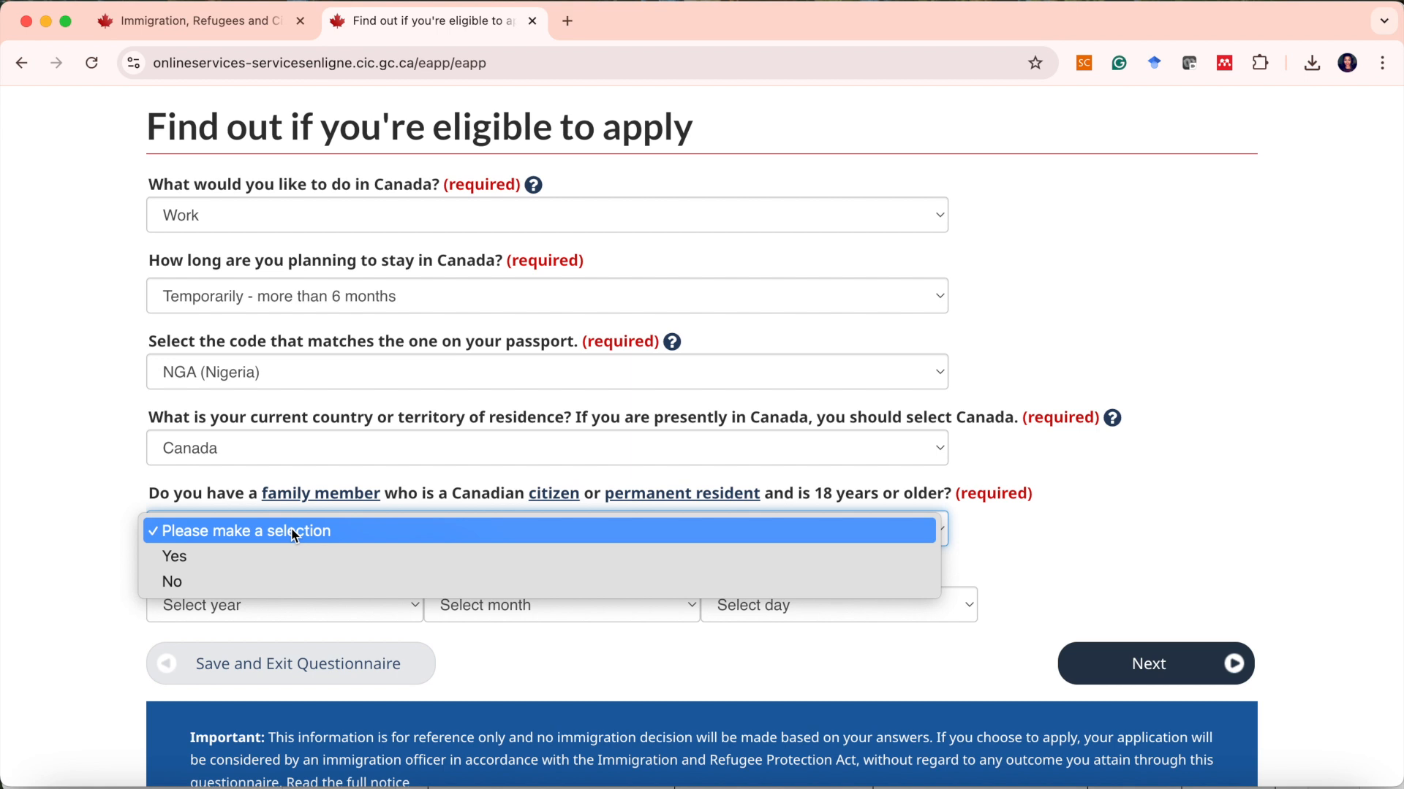
click(257, 579)
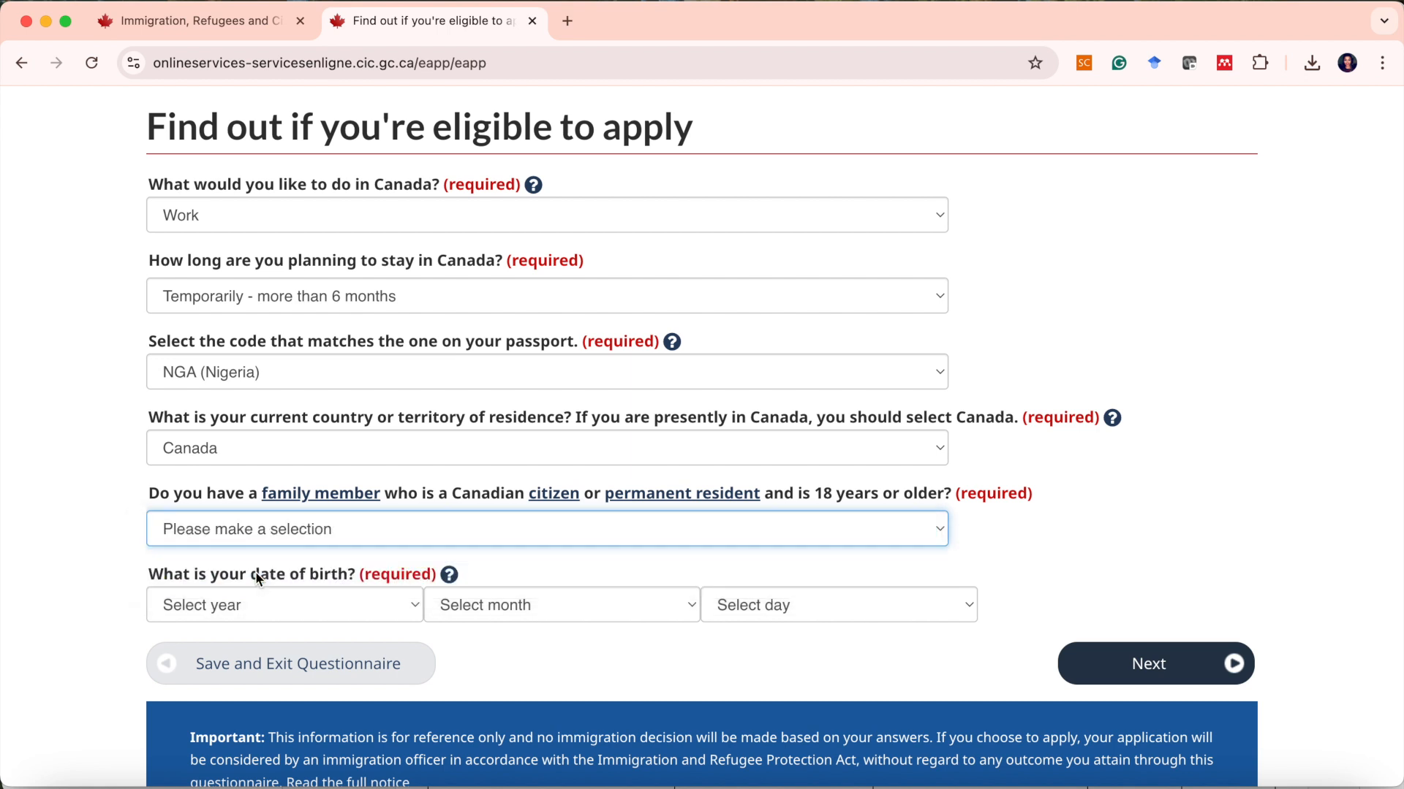
Enter the applicant's date of birth (year, month, day) and proceed to the next questionnaire page.
click(346, 604)
scroll(346, 602, down, 15)
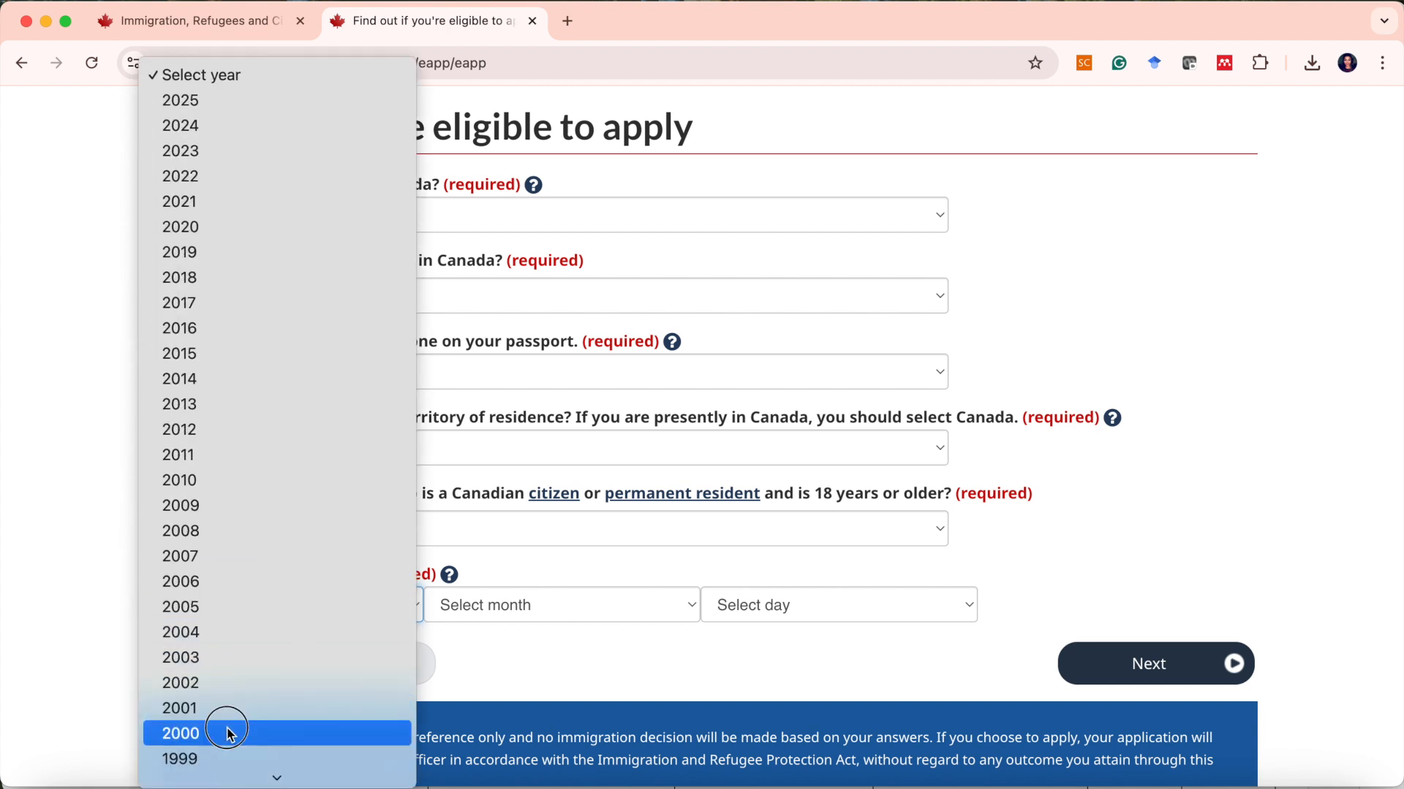
click(227, 733)
click(578, 602)
scroll(601, 614, down, 3)
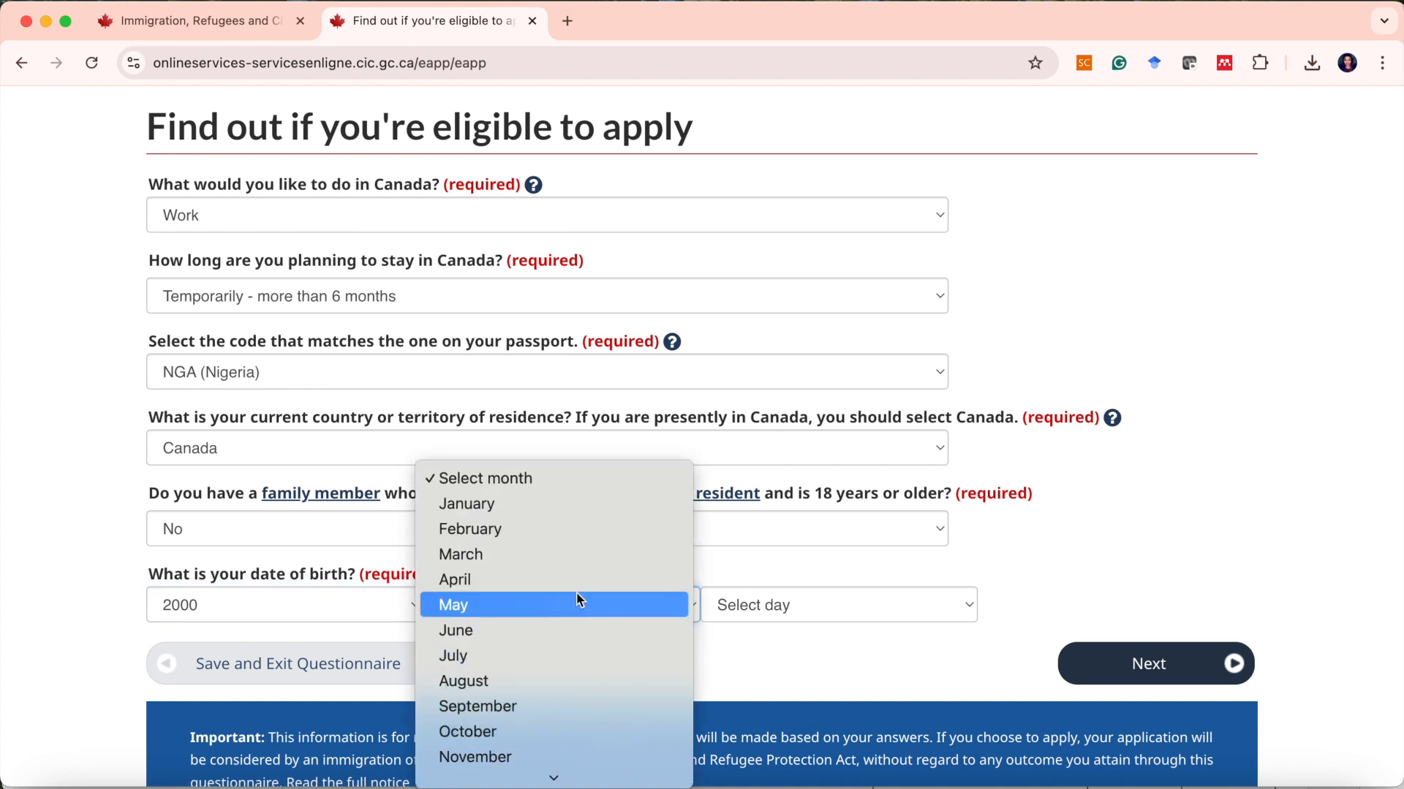
click(488, 611)
click(786, 605)
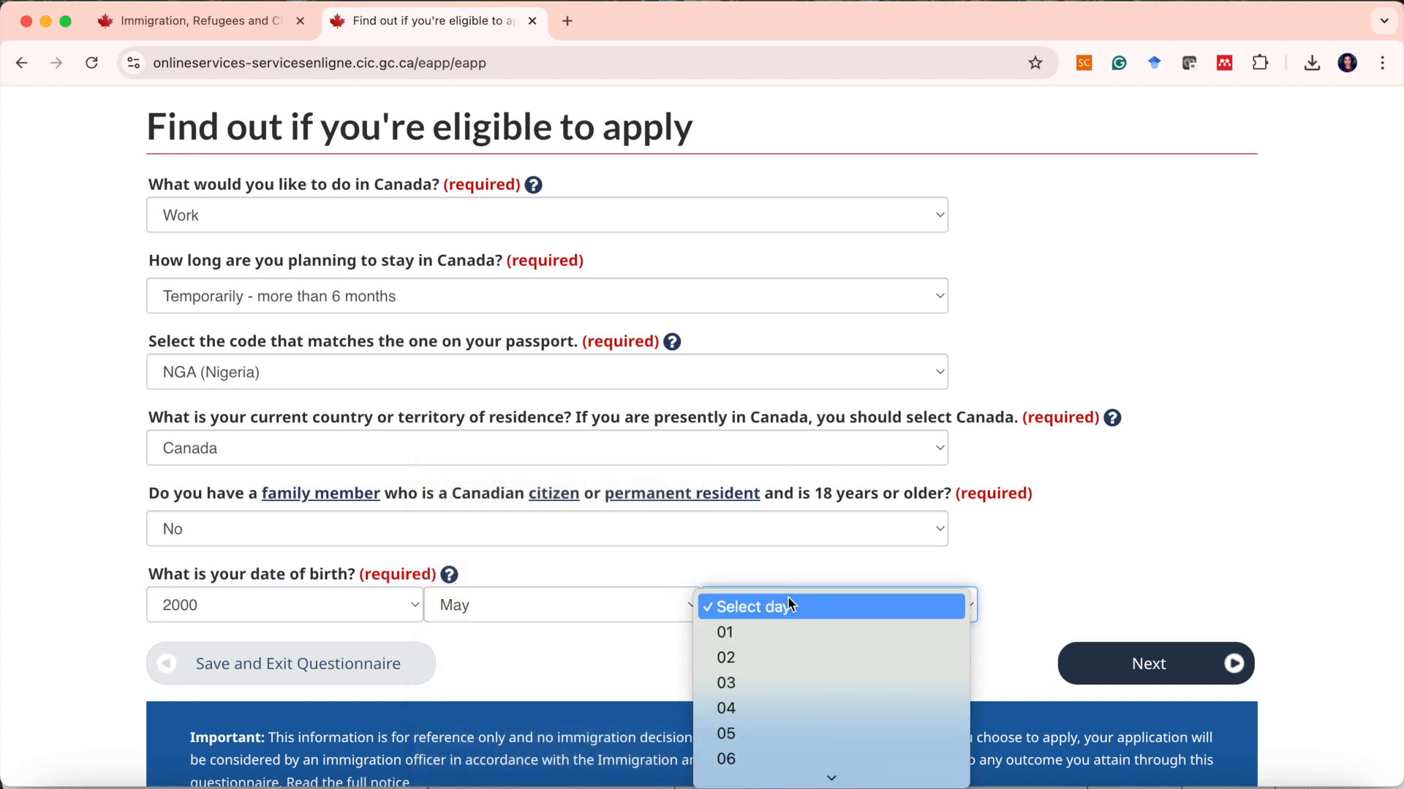
scroll(790, 604, down, 8)
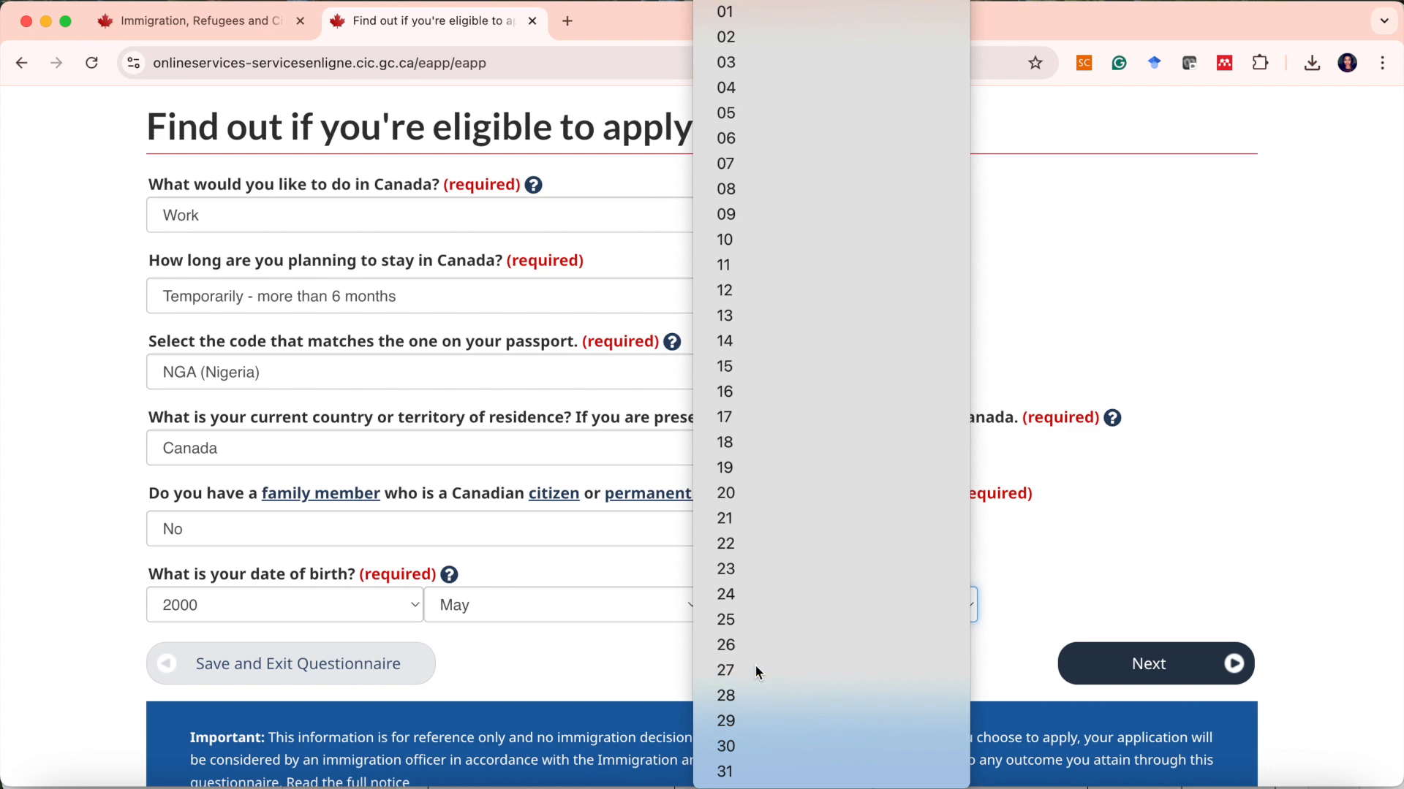
click(755, 667)
click(1148, 666)
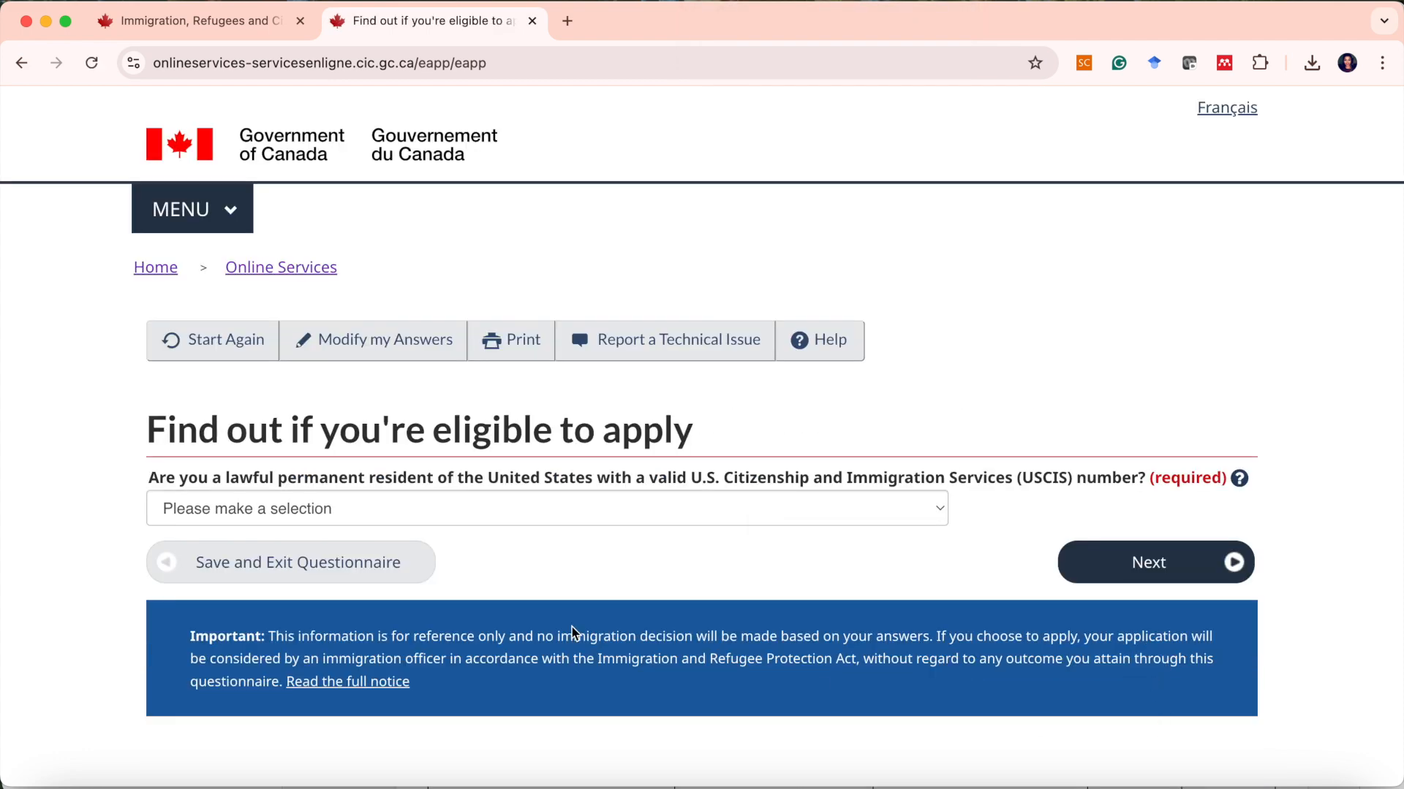
Answer No to being a lawful permanent resident of the United States and continue.
click(399, 506)
key(Escape)
key(n)
click(1128, 564)
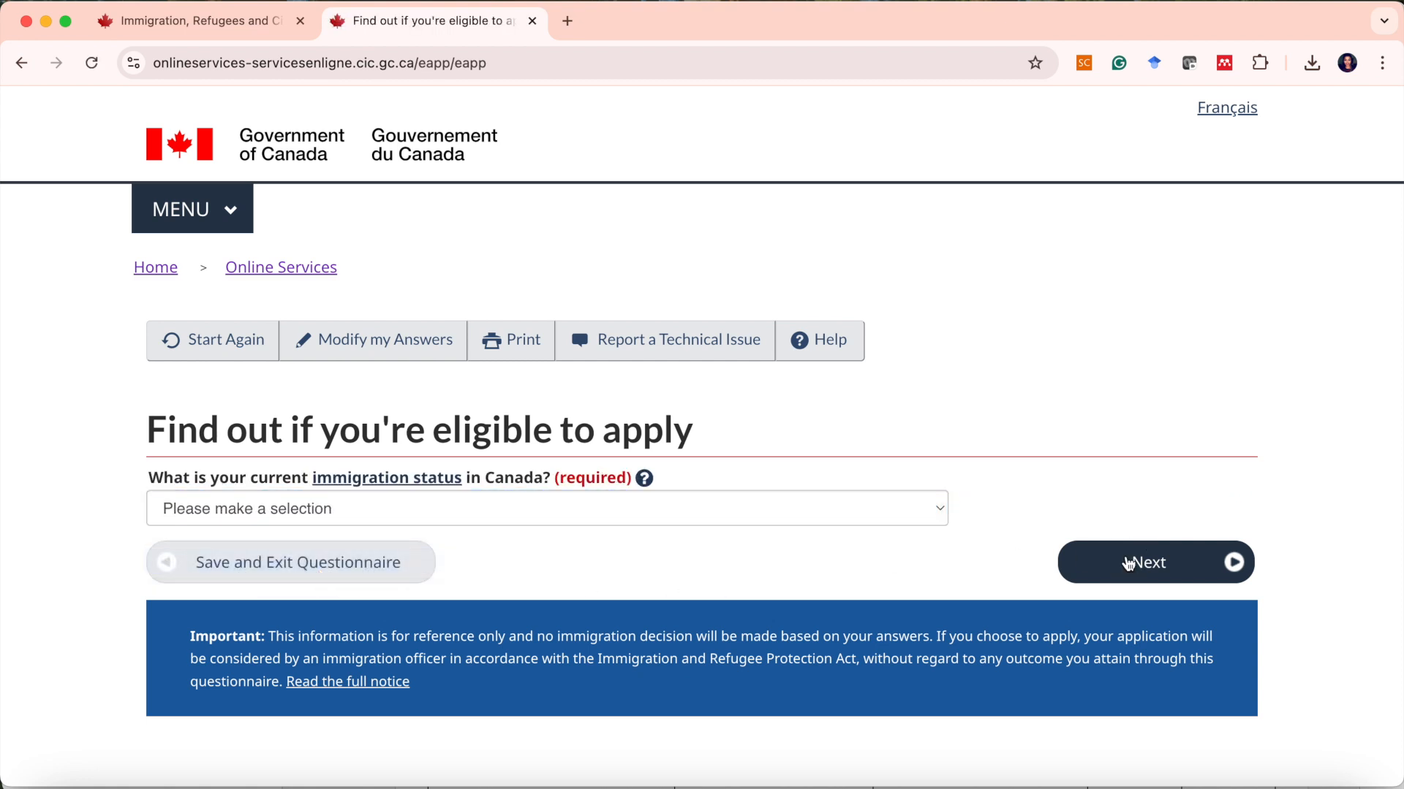
Set the current immigration status in Canada to Student, continue, and answer No to working on campus.
click(511, 522)
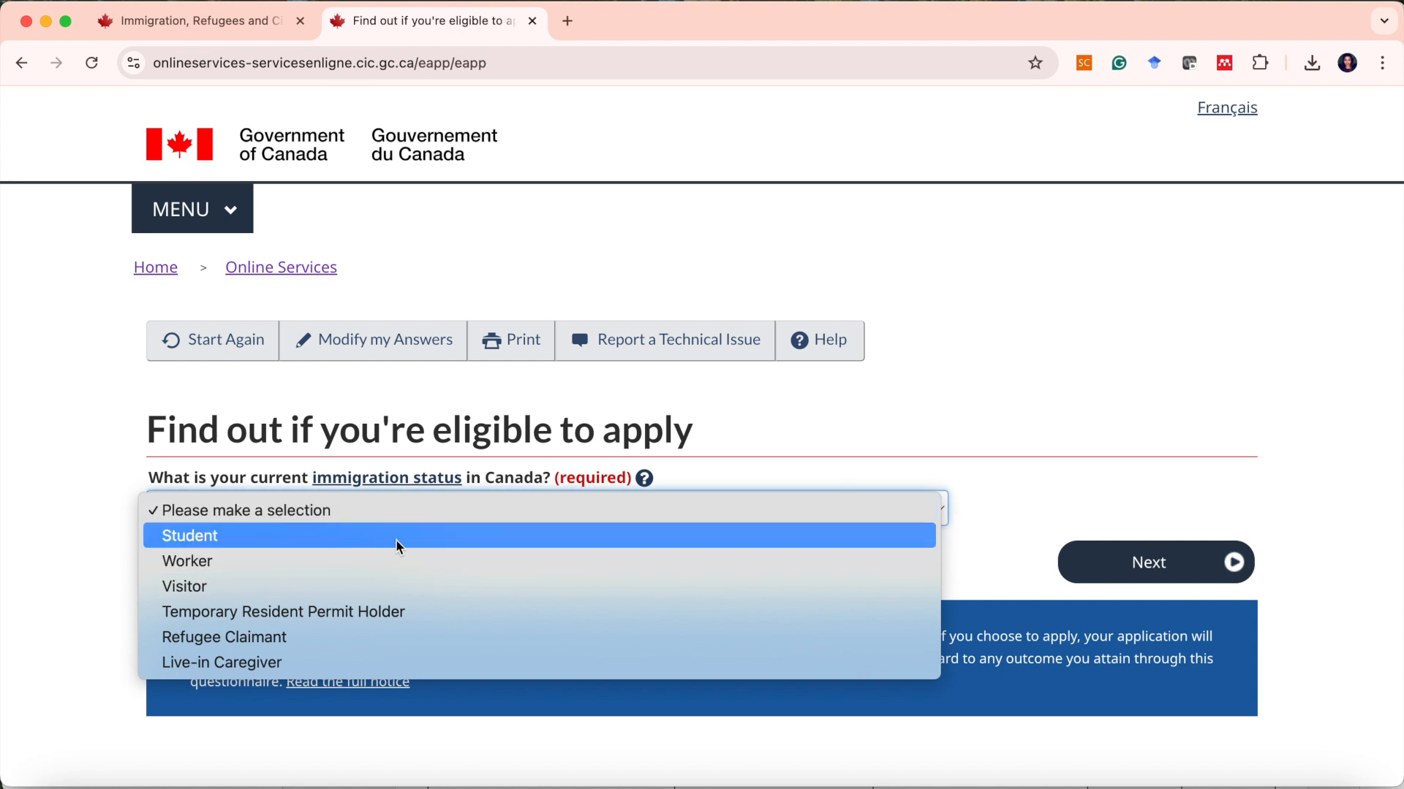
click(395, 542)
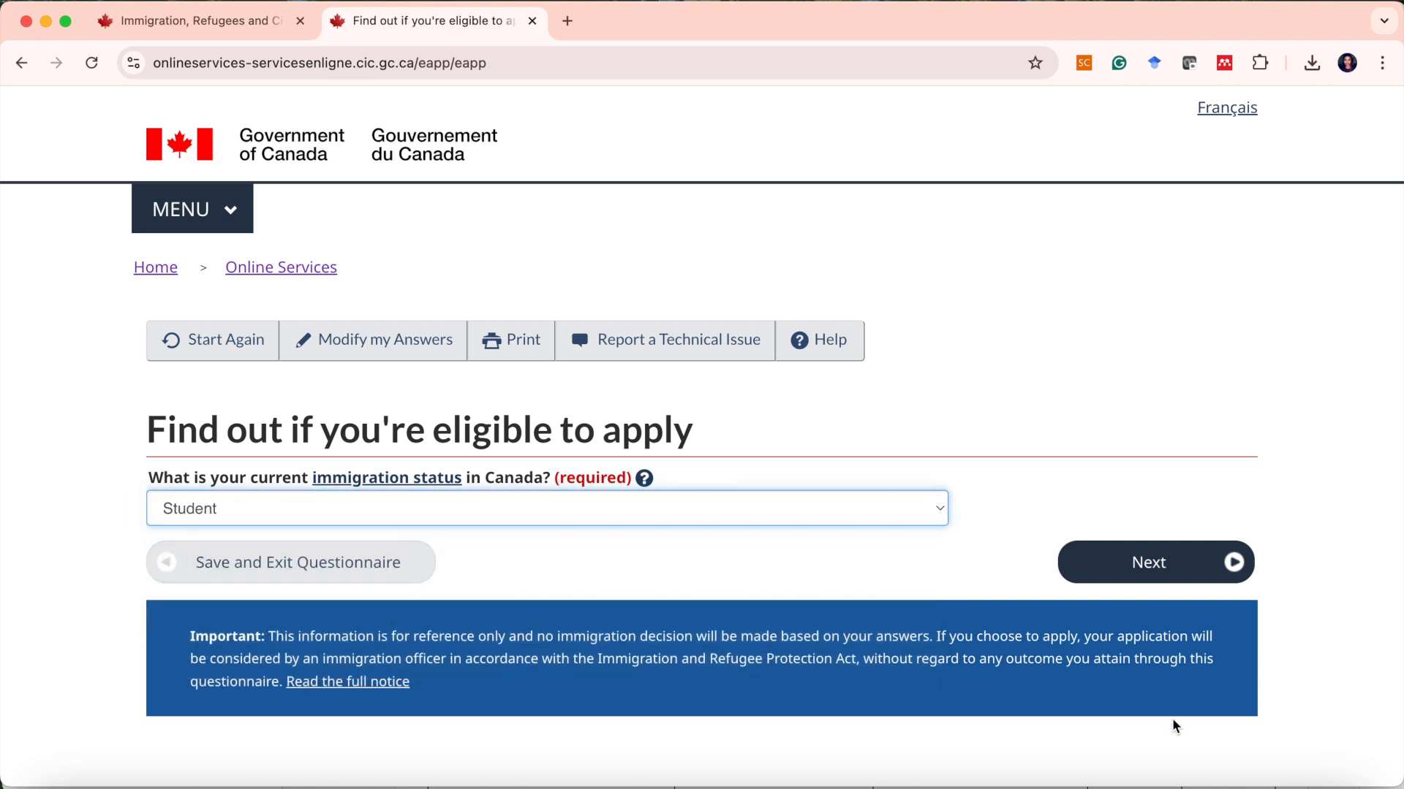
click(1168, 579)
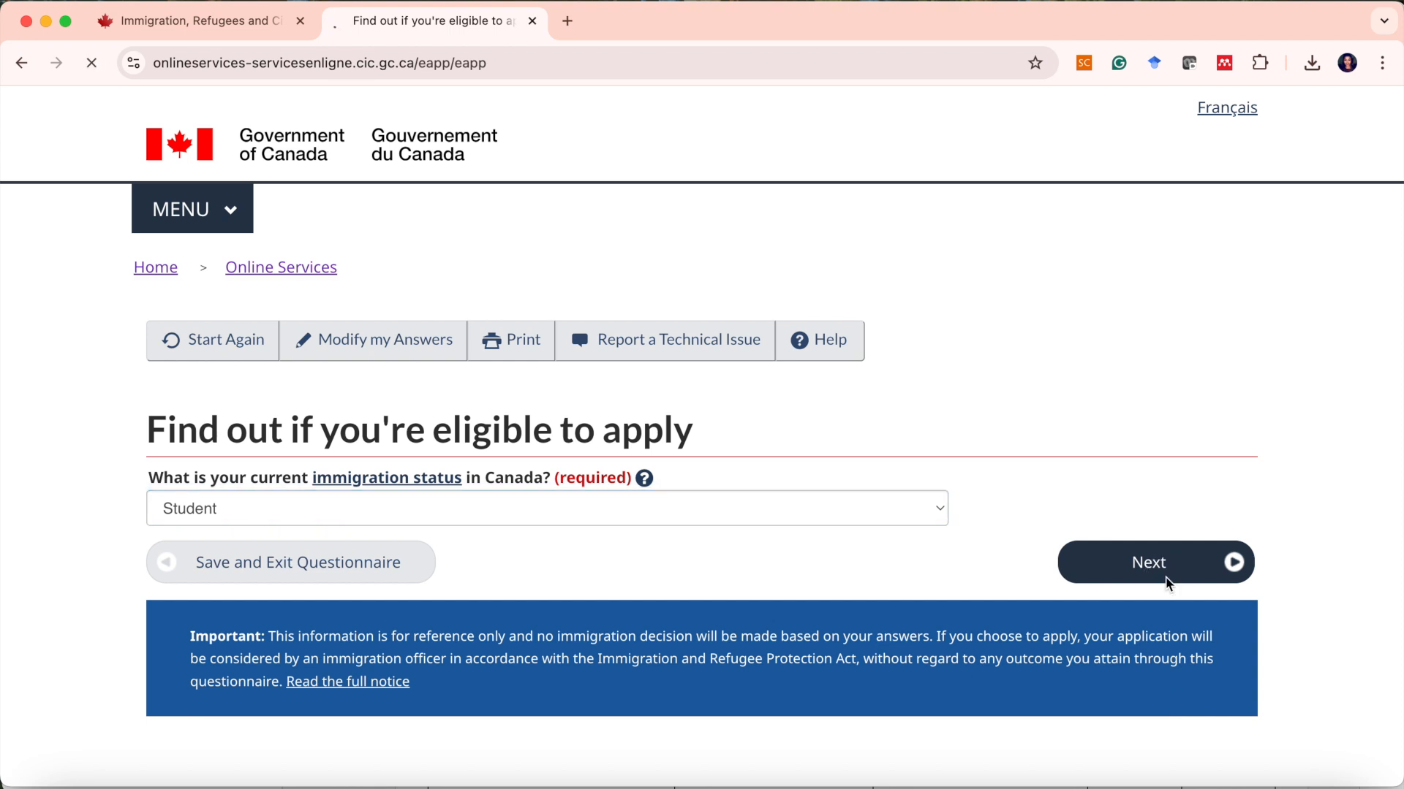
click(829, 526)
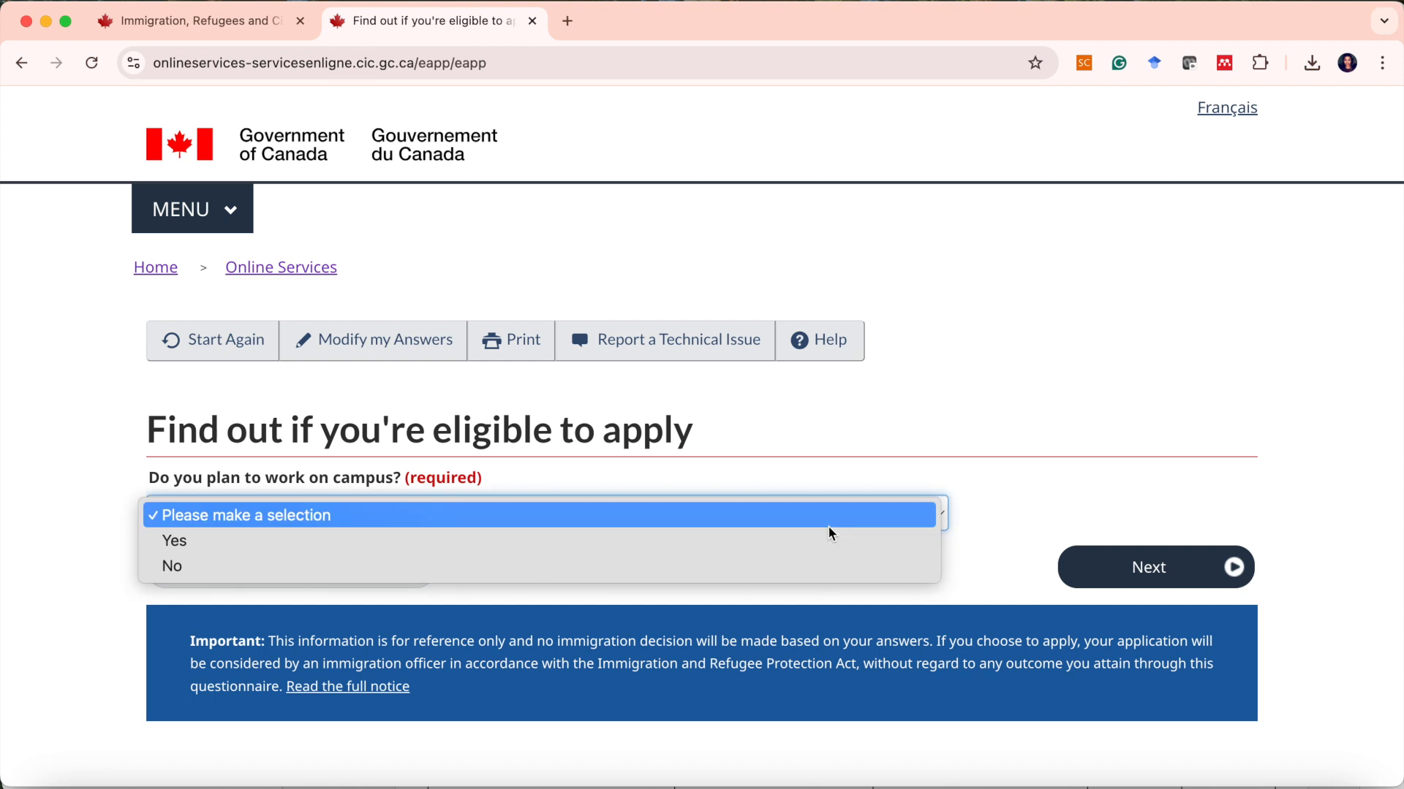
click(787, 569)
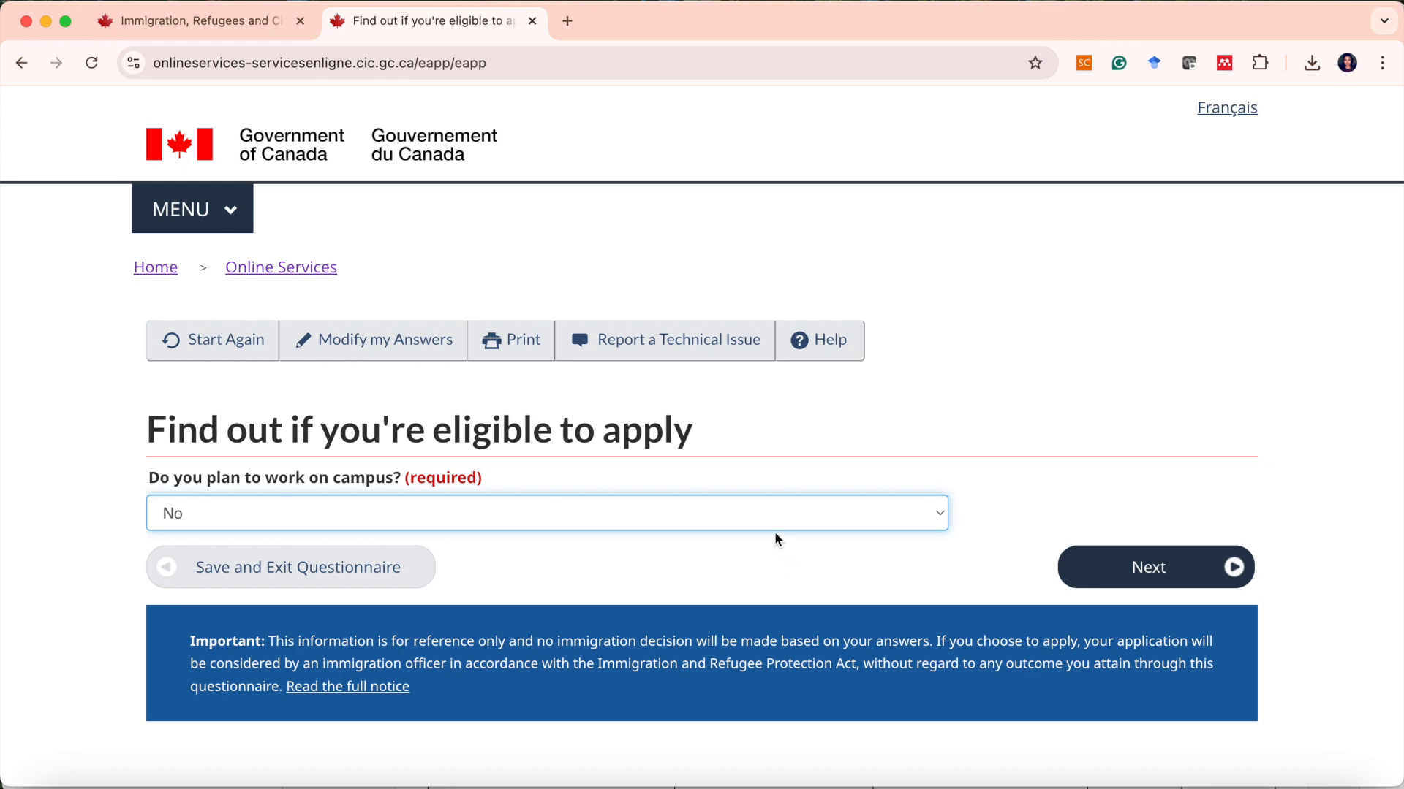
Answer No to working off-campus as a full-time student and Yes to having recently graduated from a participating institution.
scroll(764, 557, down, 5)
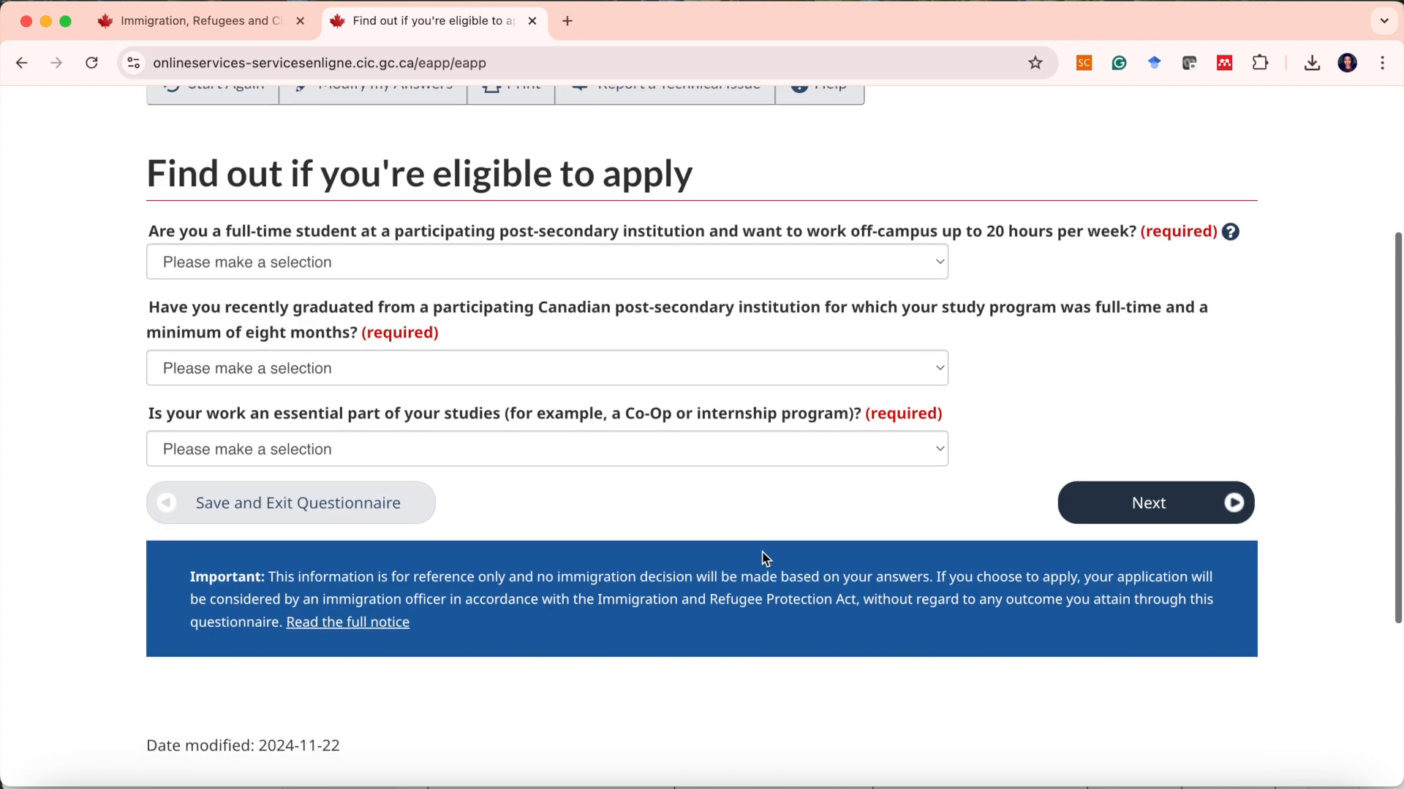
scroll(764, 559, up, 1)
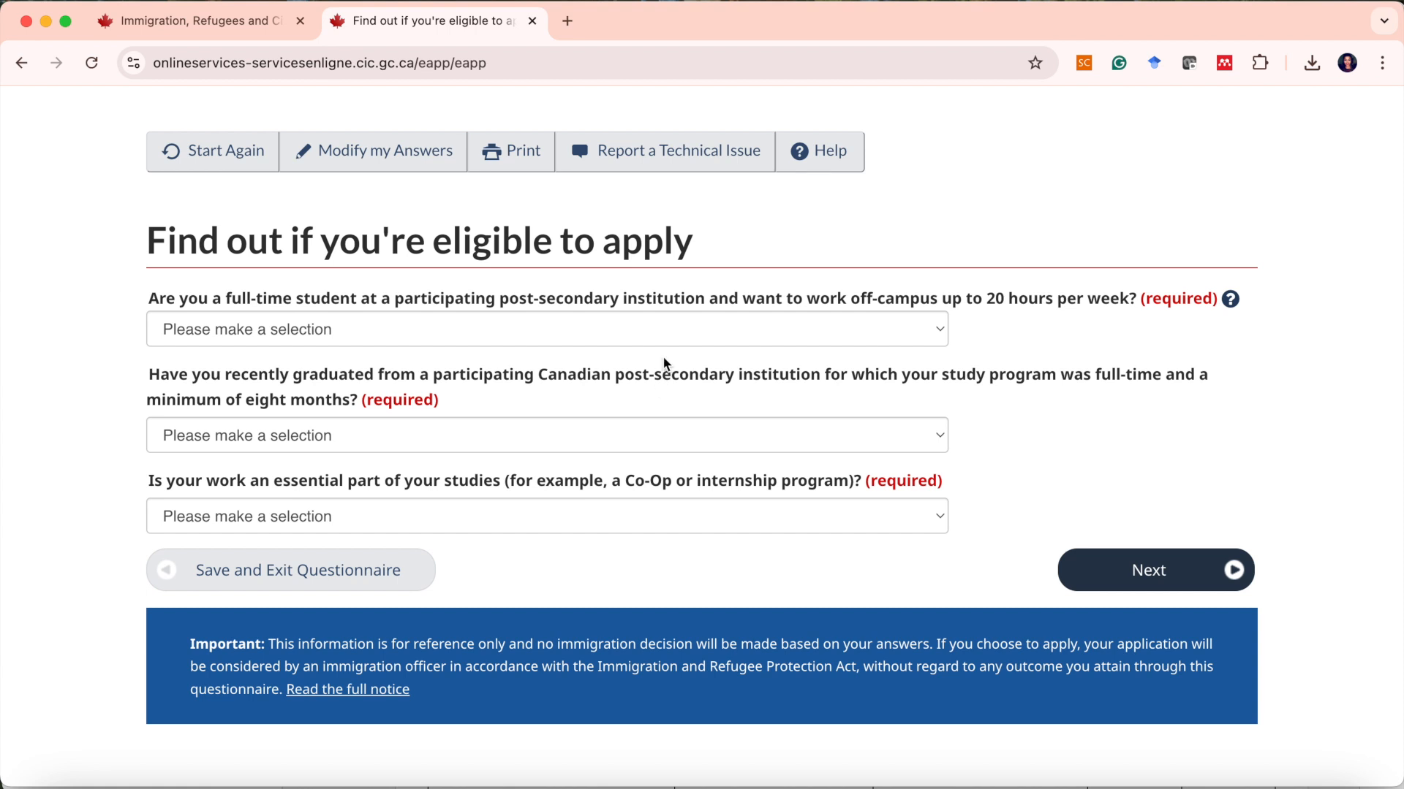
click(939, 341)
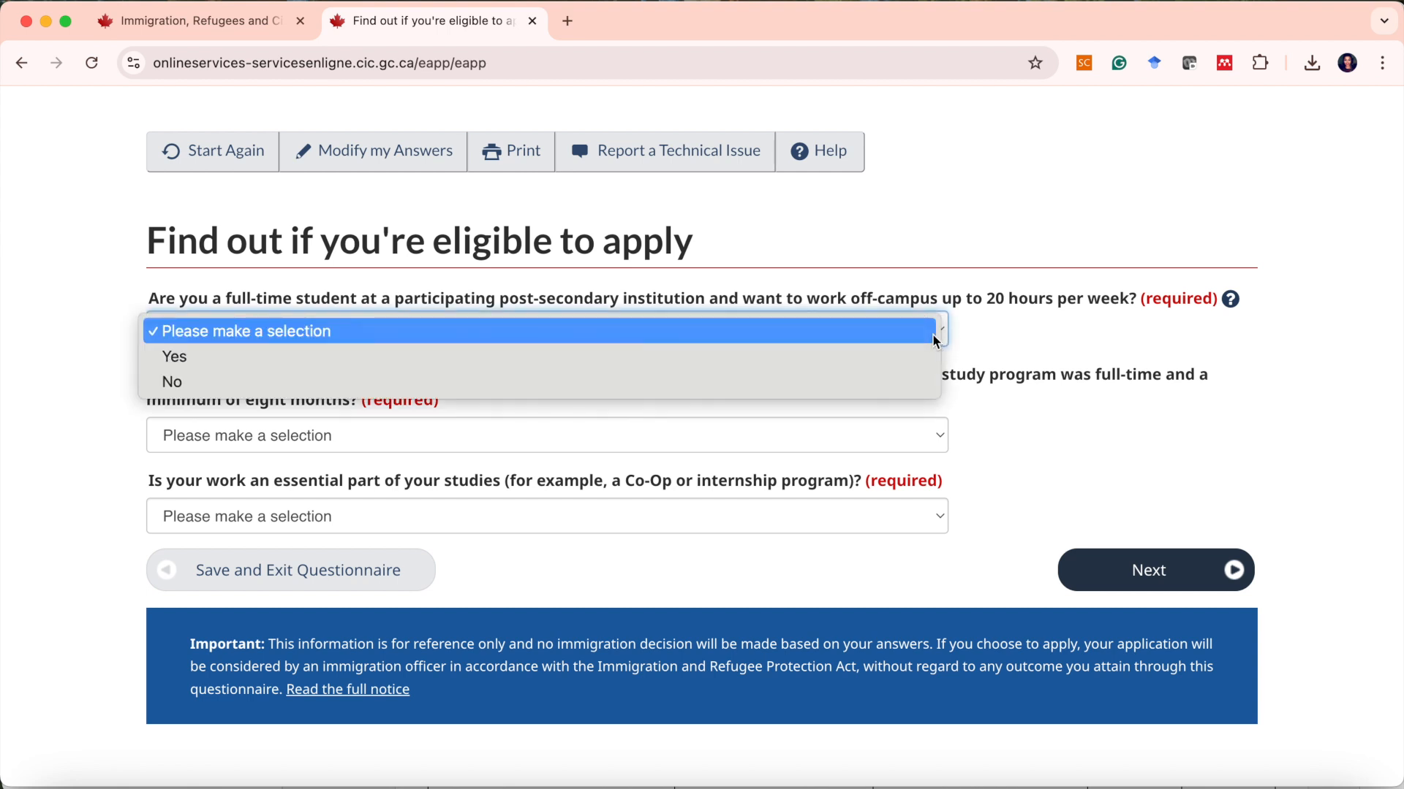
click(840, 379)
click(934, 447)
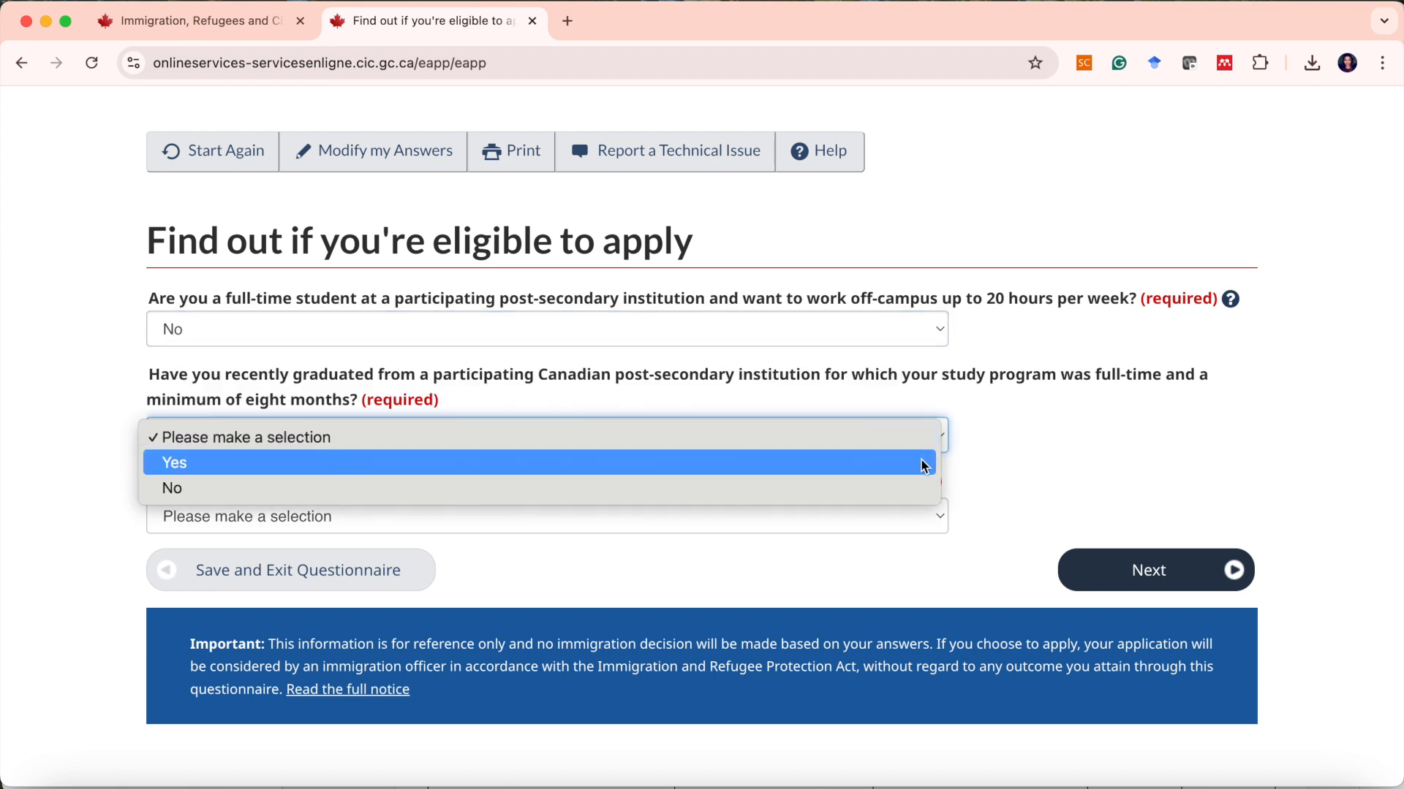
click(926, 463)
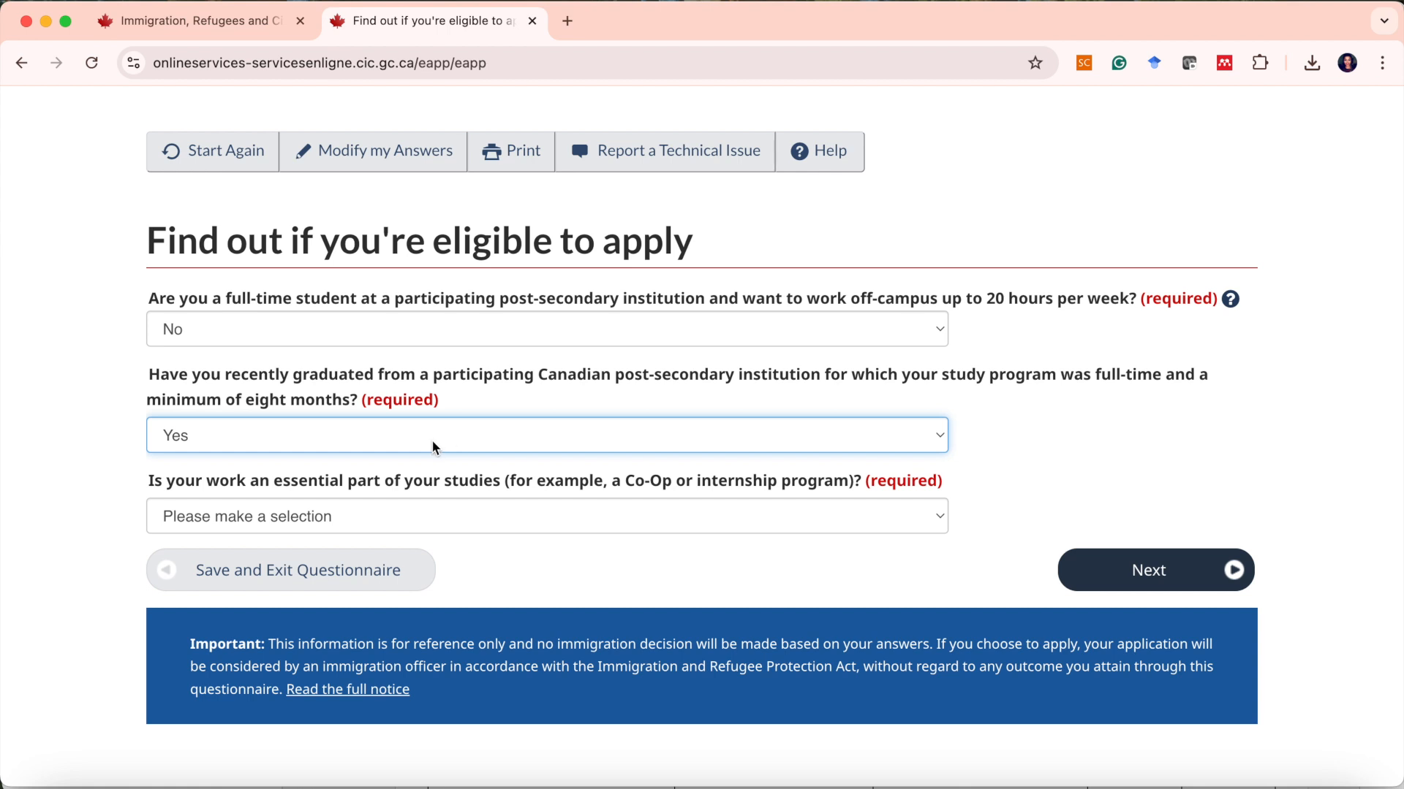
Answer No to work being an essential part of studies, such as a Co-Op or internship, and continue.
click(343, 526)
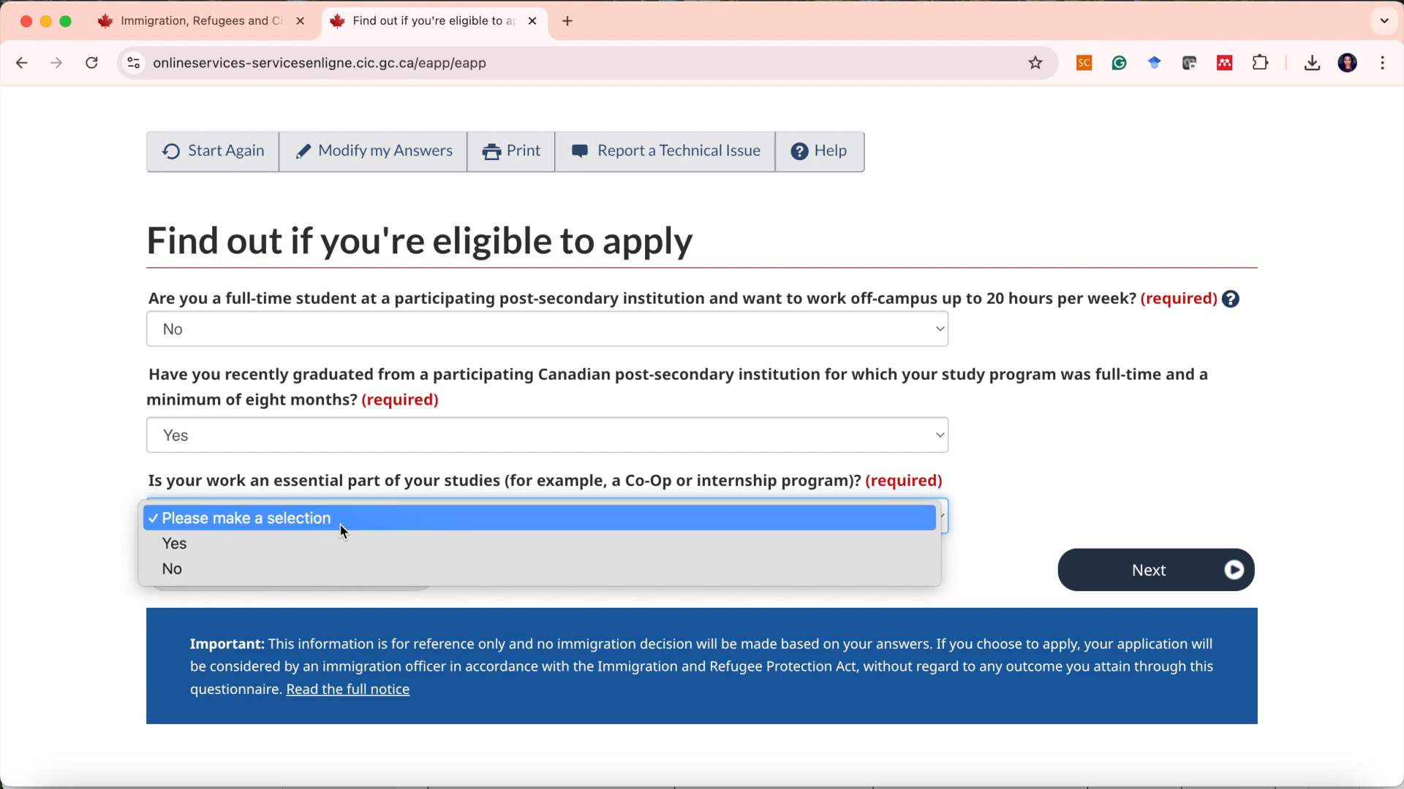
click(301, 573)
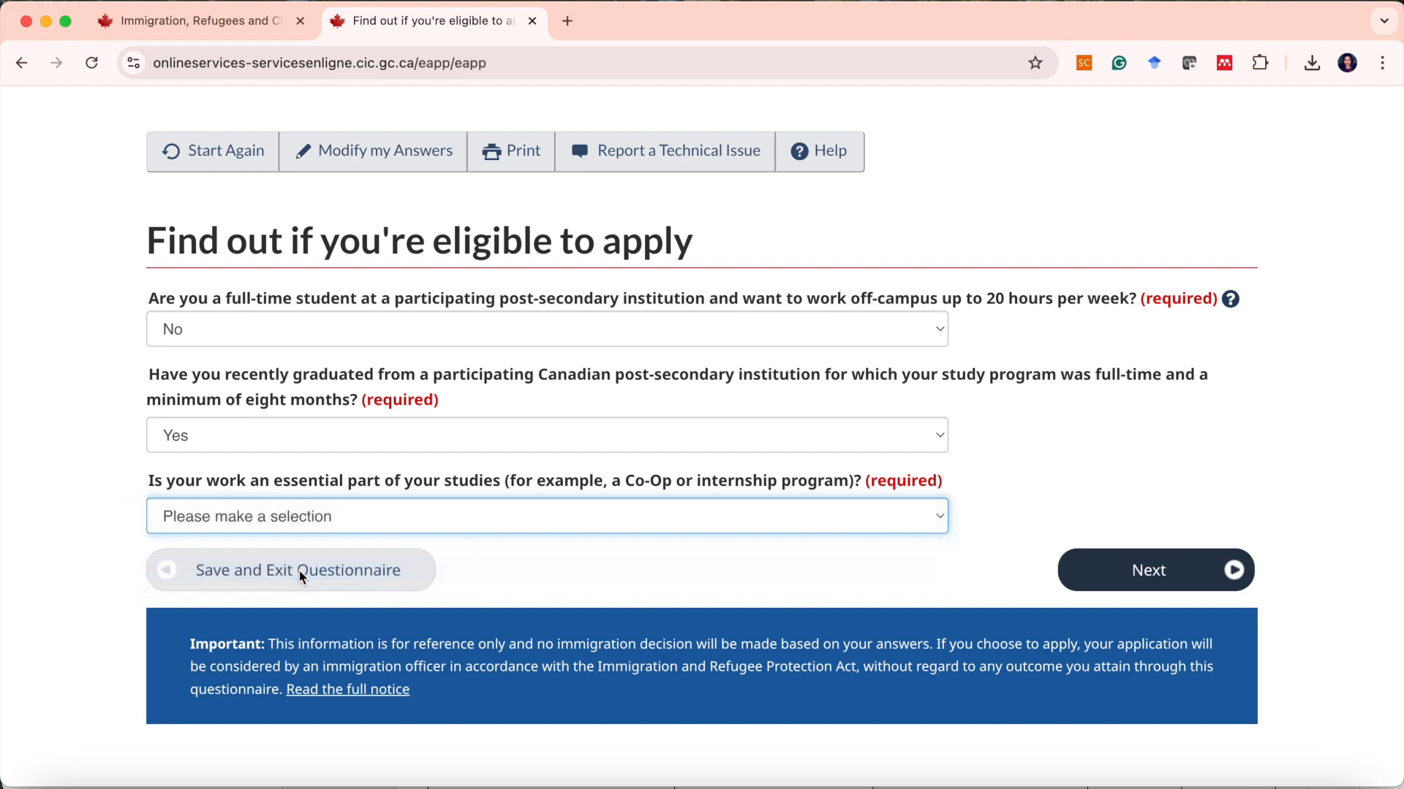
click(1143, 579)
Answer No to PR approval in principle, a submitted permanent resident application, and a written job offer, then continue.
scroll(755, 505, down, 3)
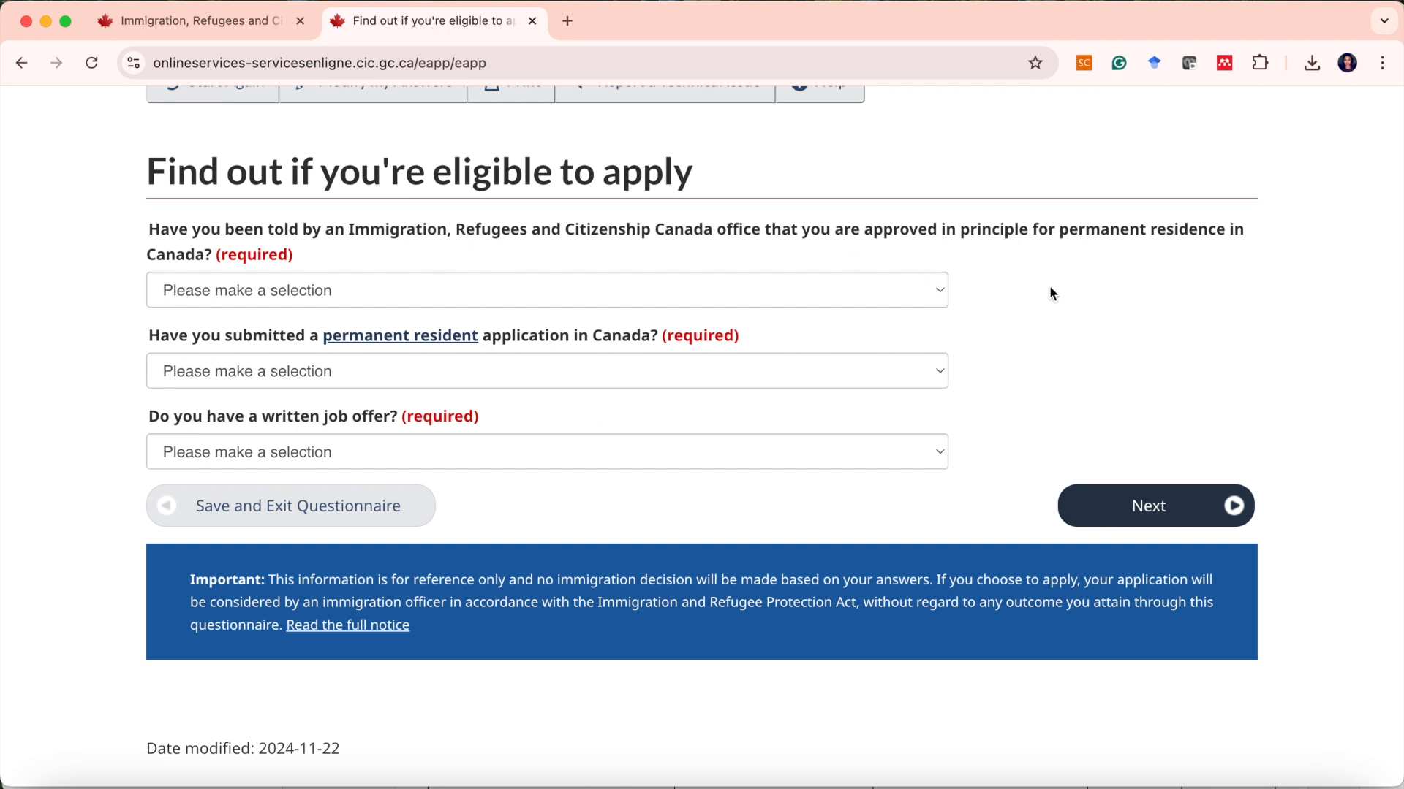
click(936, 291)
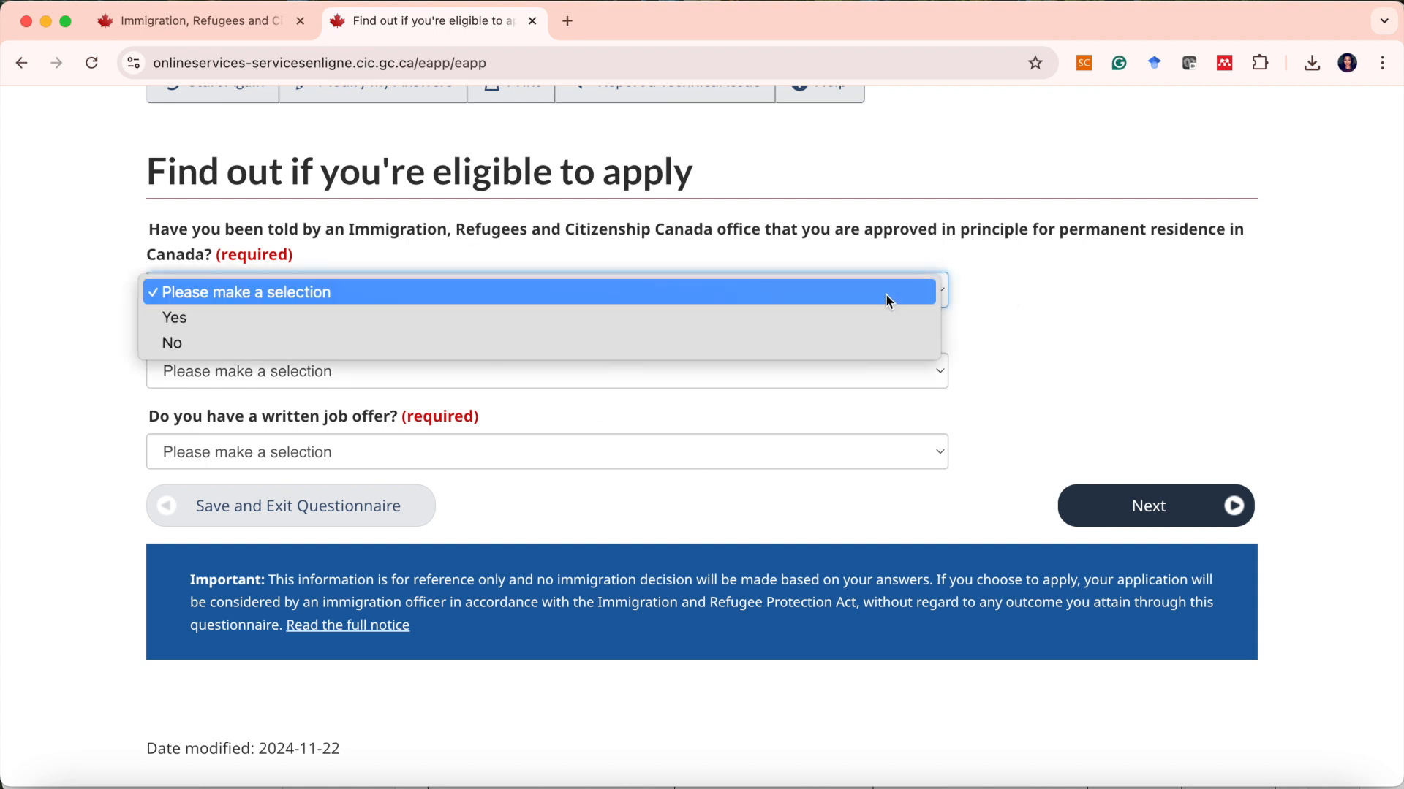
click(761, 344)
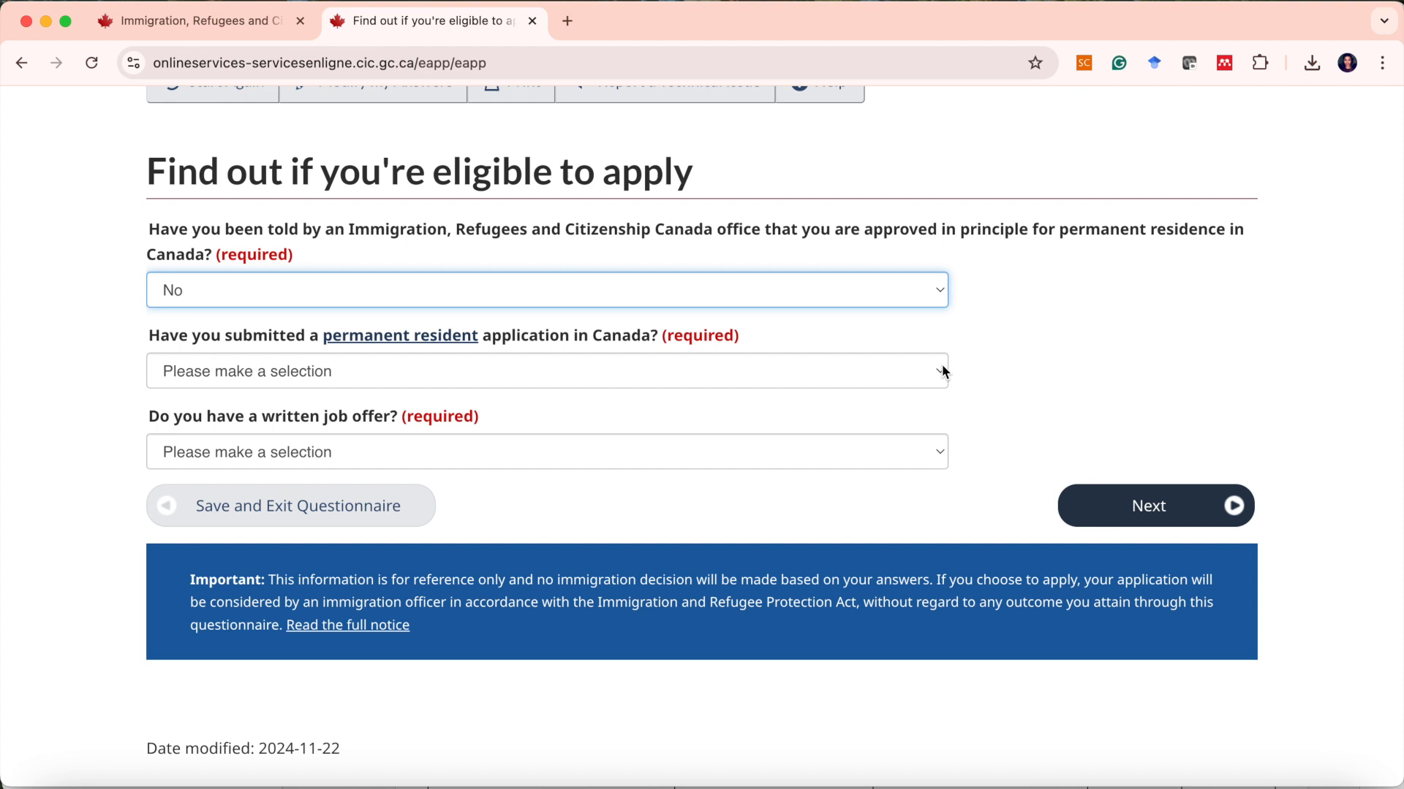
click(945, 373)
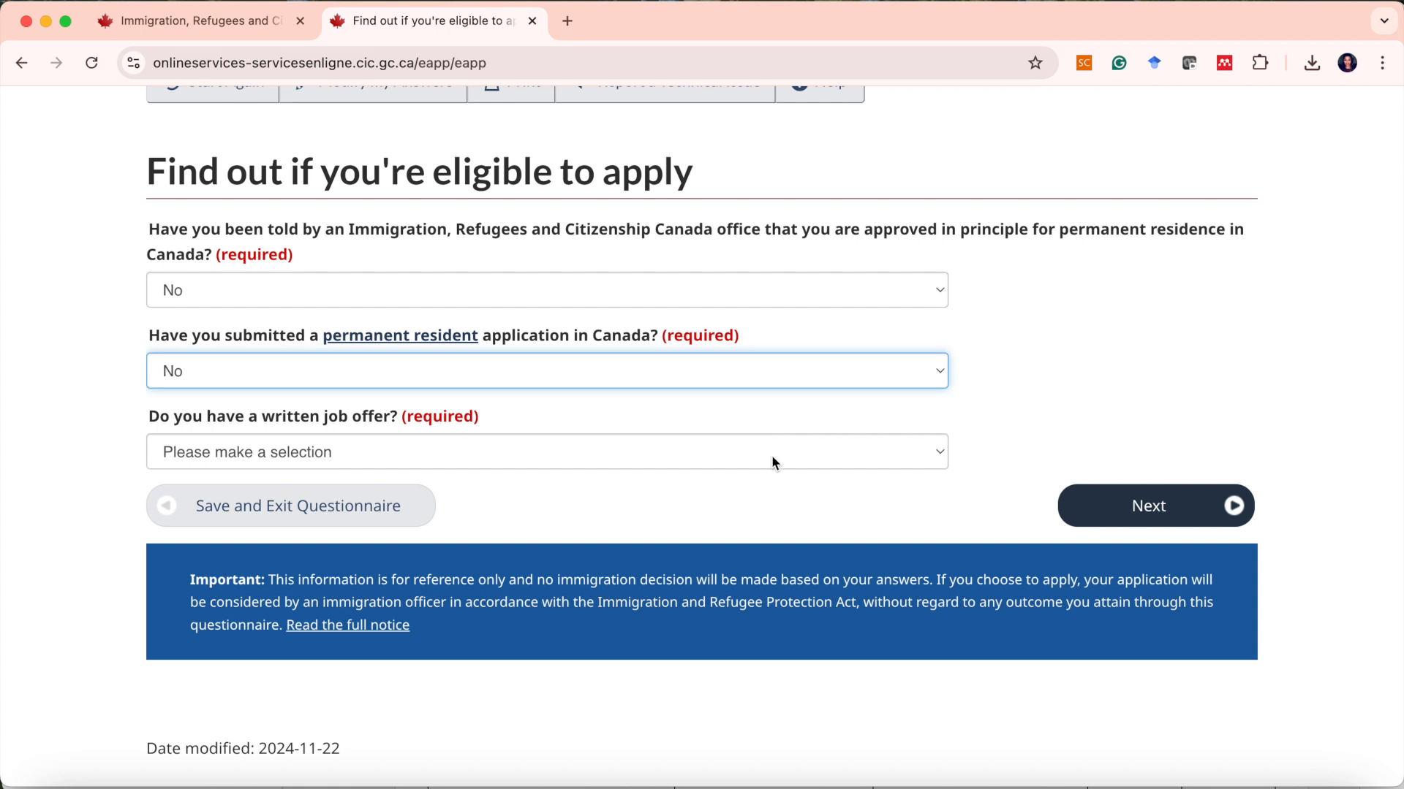
click(772, 457)
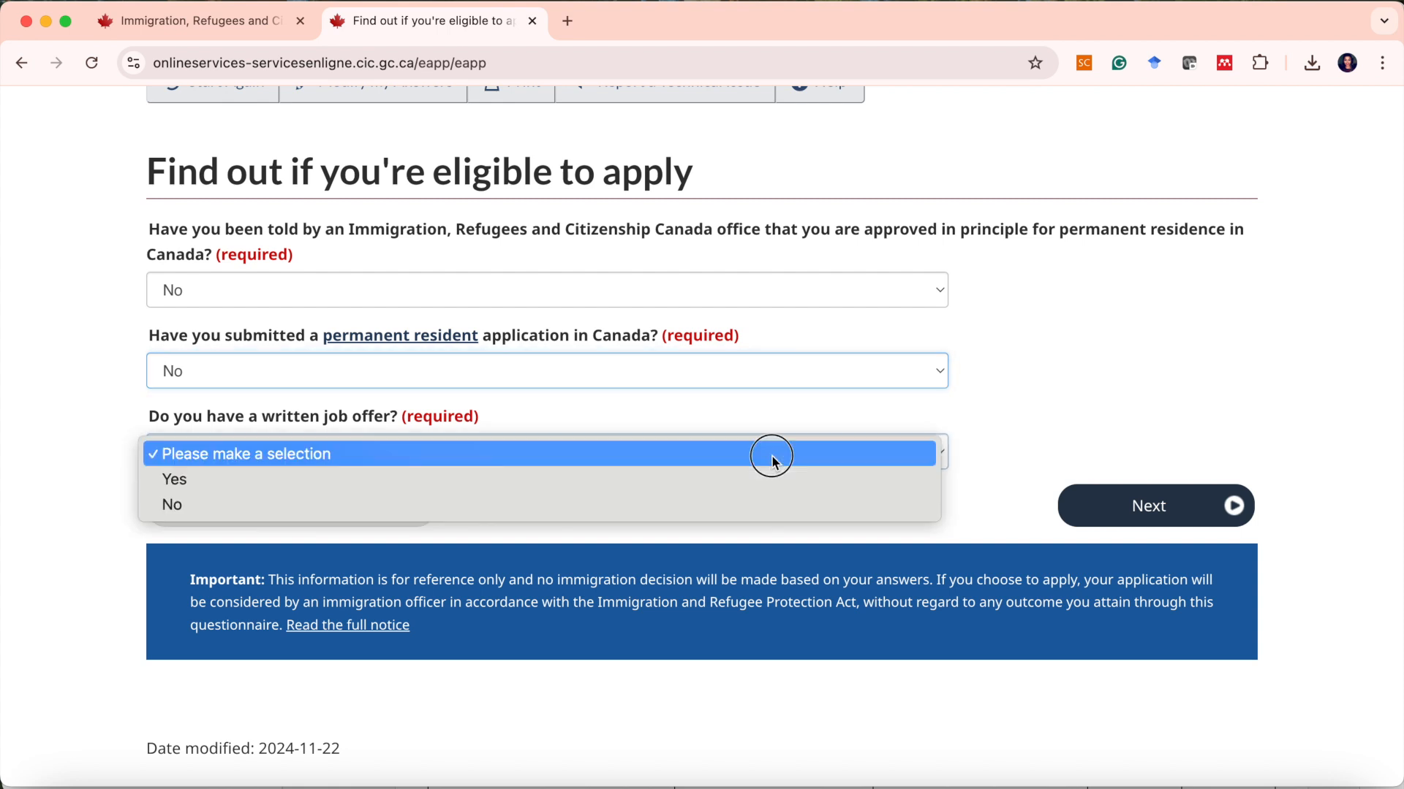
click(832, 512)
click(1120, 511)
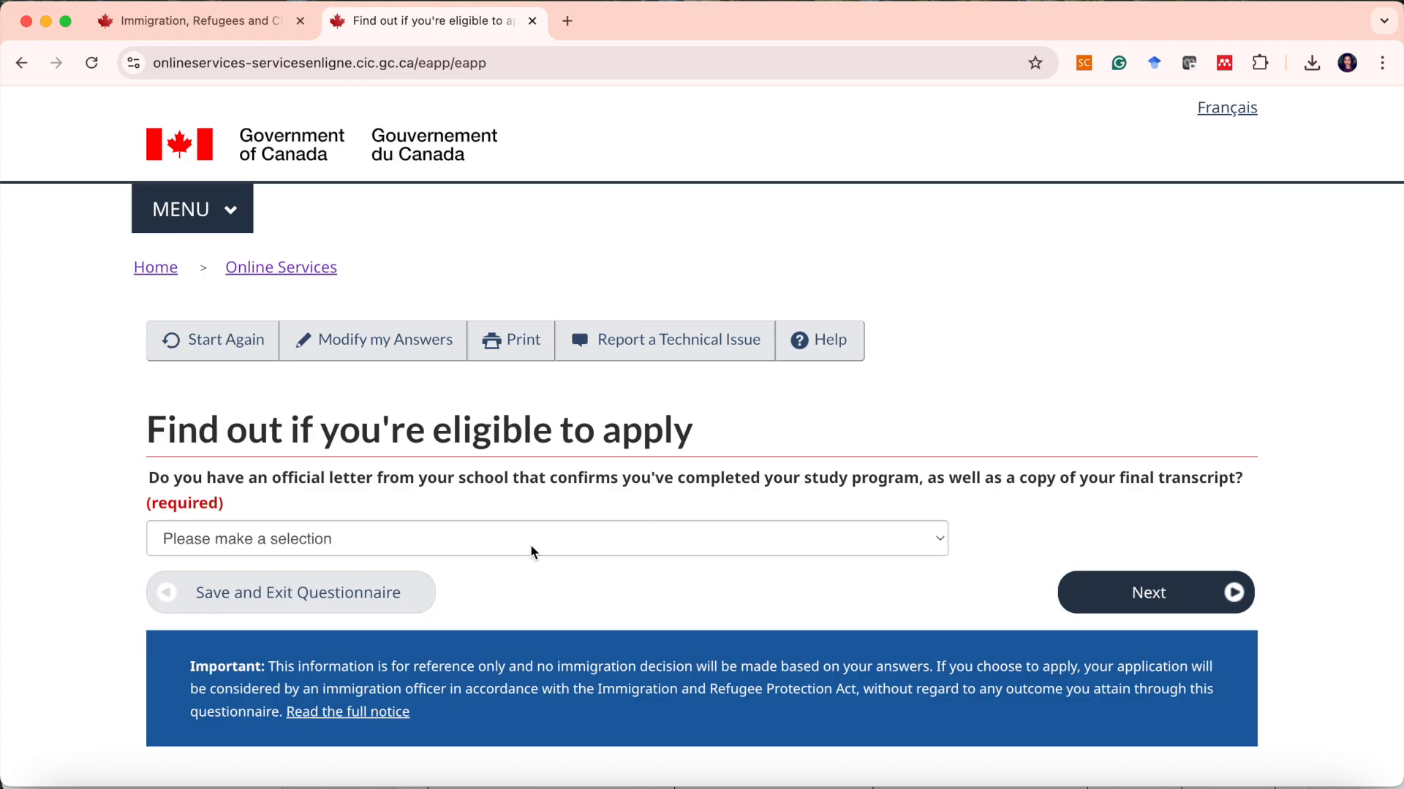
Answer Yes to having an official school completion letter and final transcript, and continue.
scroll(530, 545, down, 2)
scroll(534, 551, down, 2)
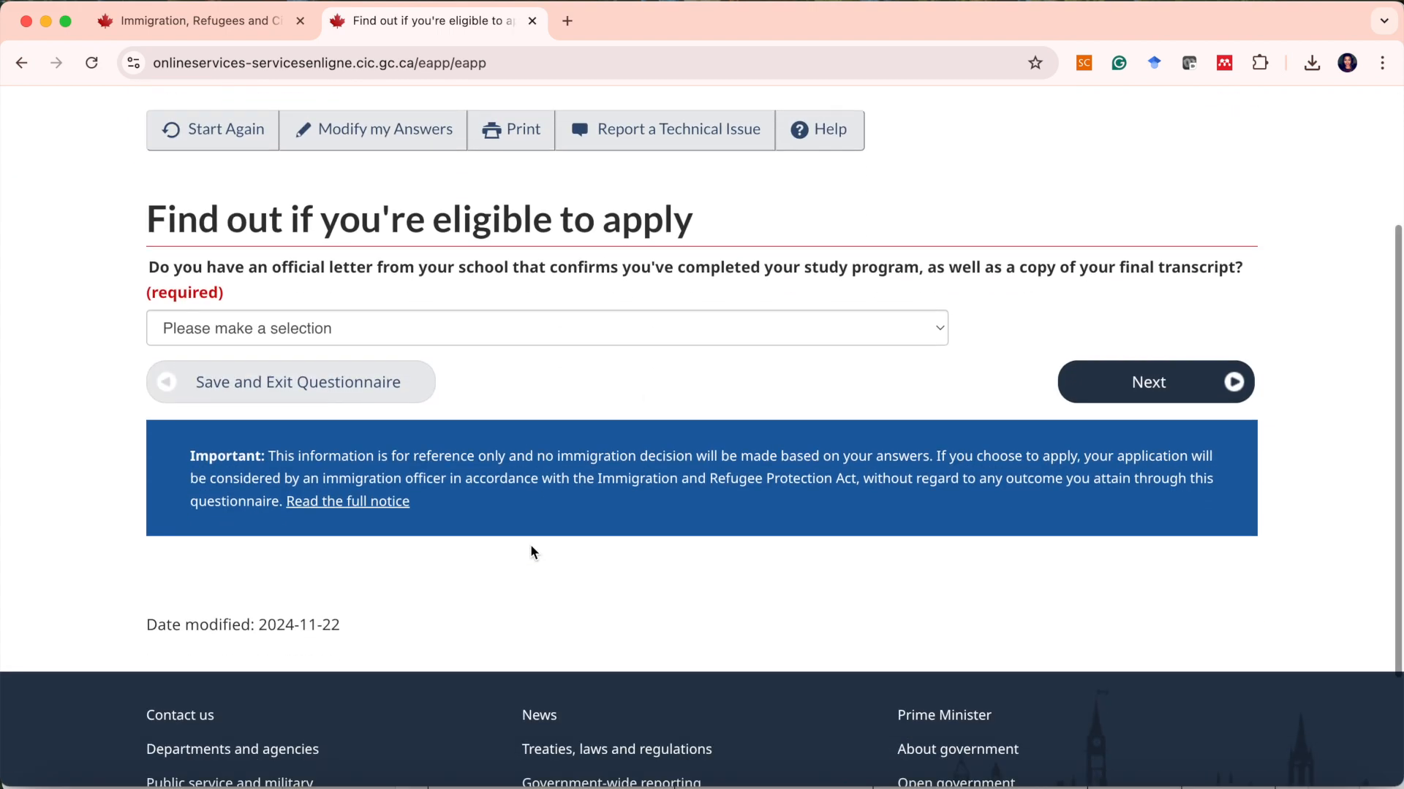
scroll(531, 545, up, 1)
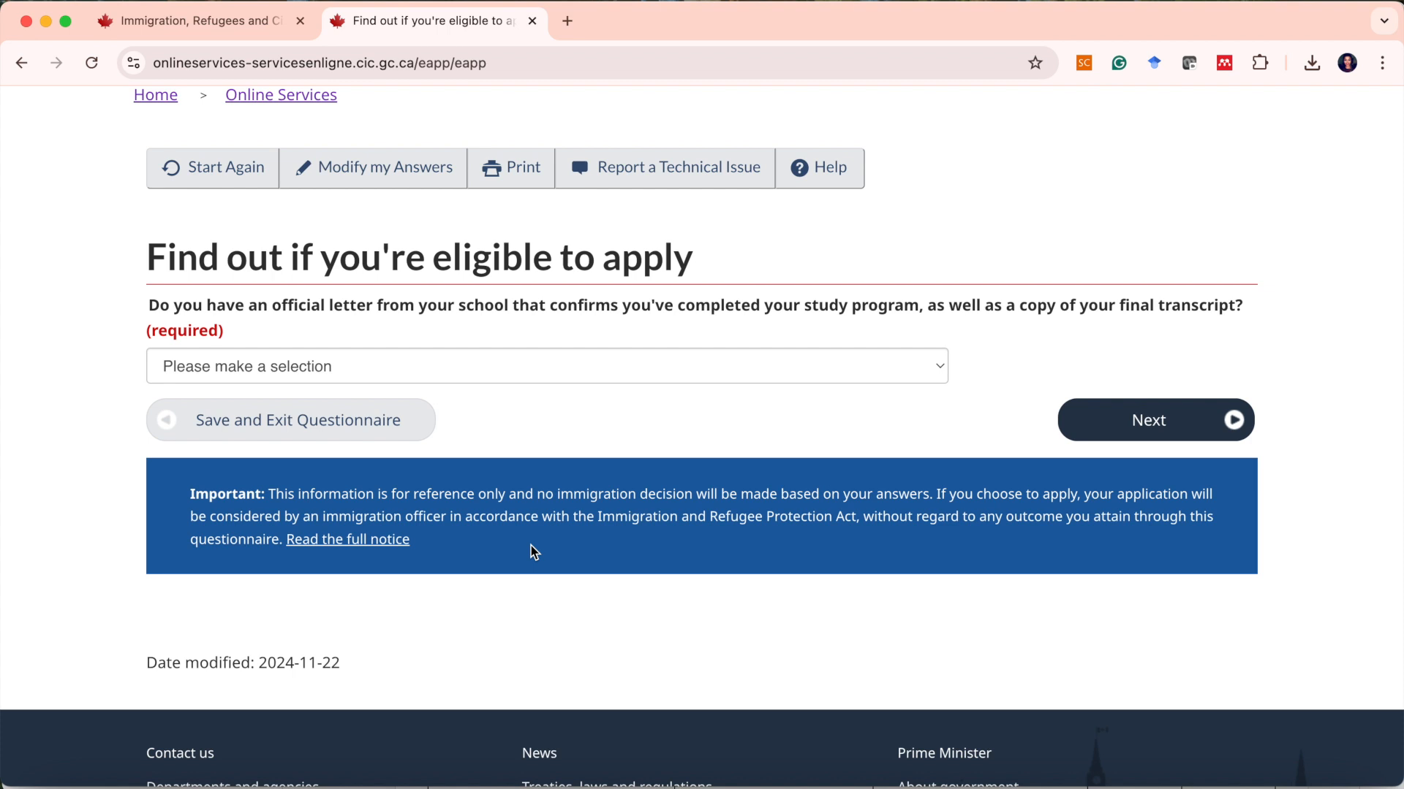
click(414, 373)
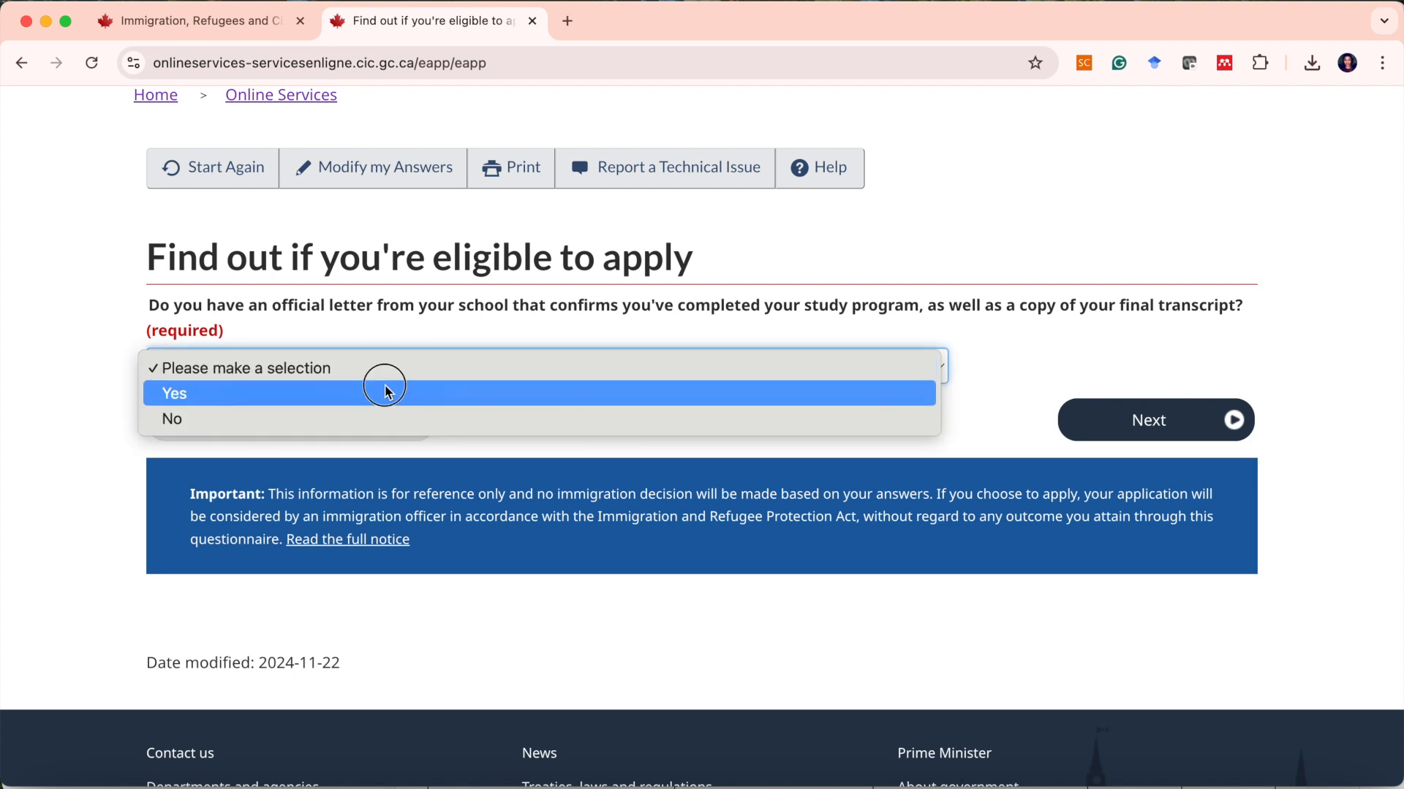
click(386, 393)
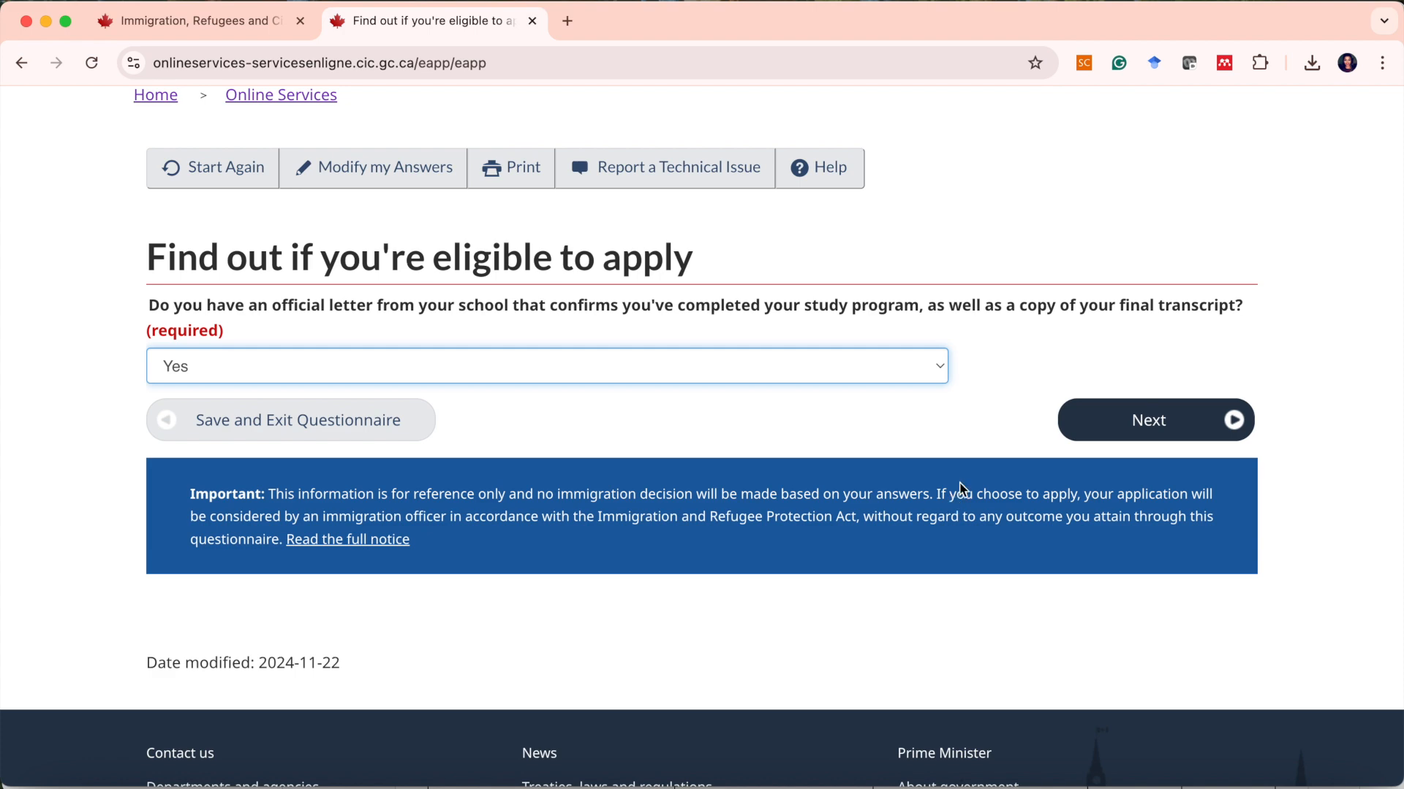
click(1150, 432)
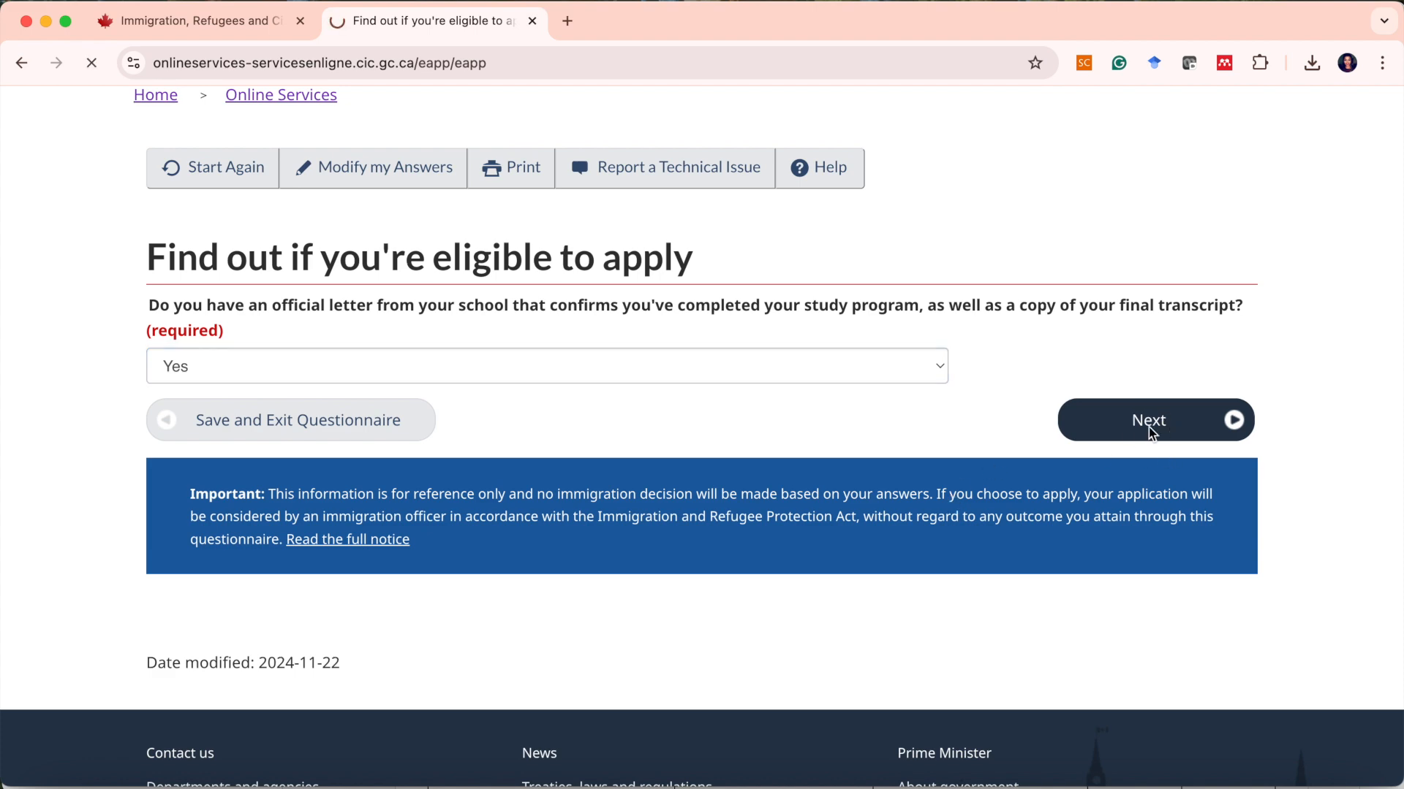
Set marital status to Never Married/Single and province of destination to Manitoba, then continue.
scroll(1148, 434, down, 6)
scroll(1141, 424, up, 2)
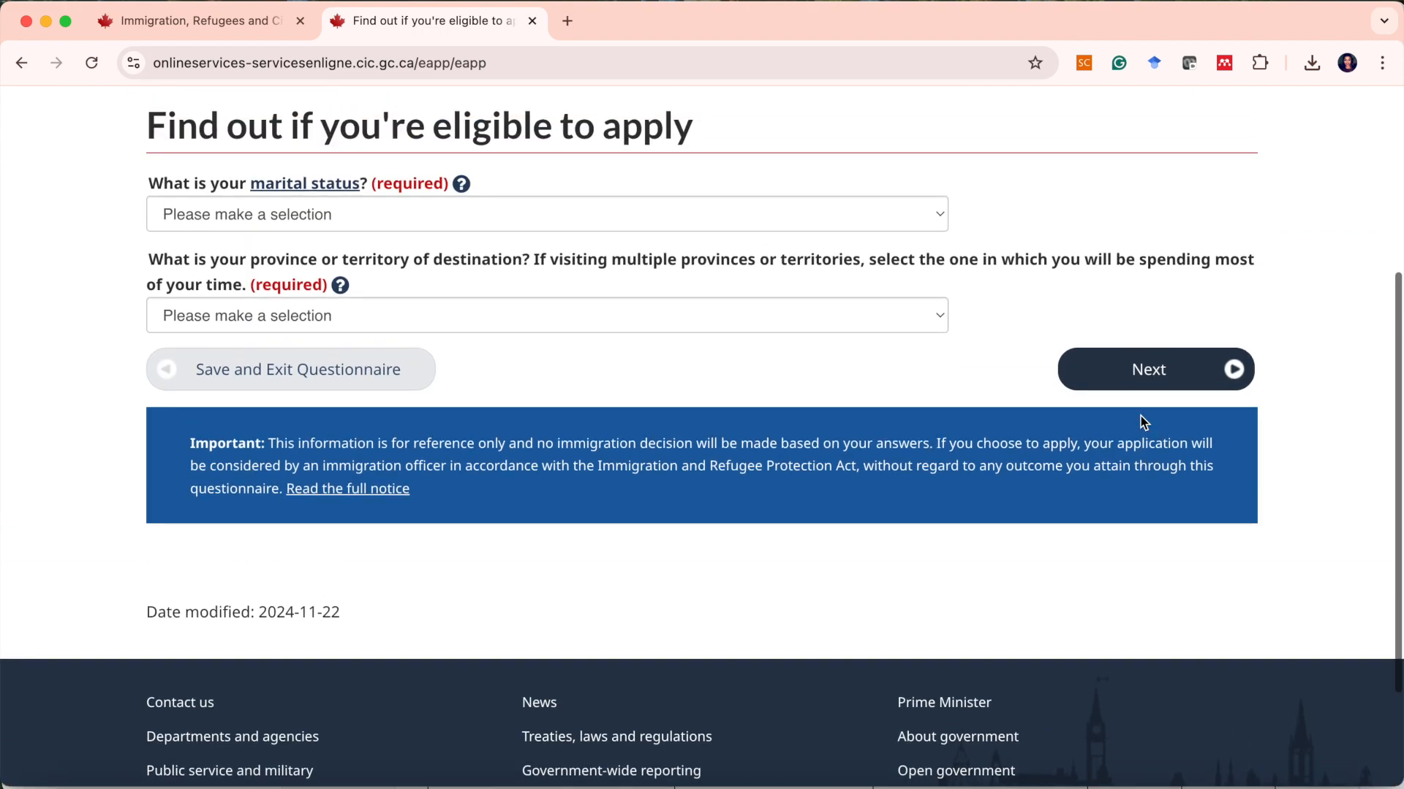
click(495, 241)
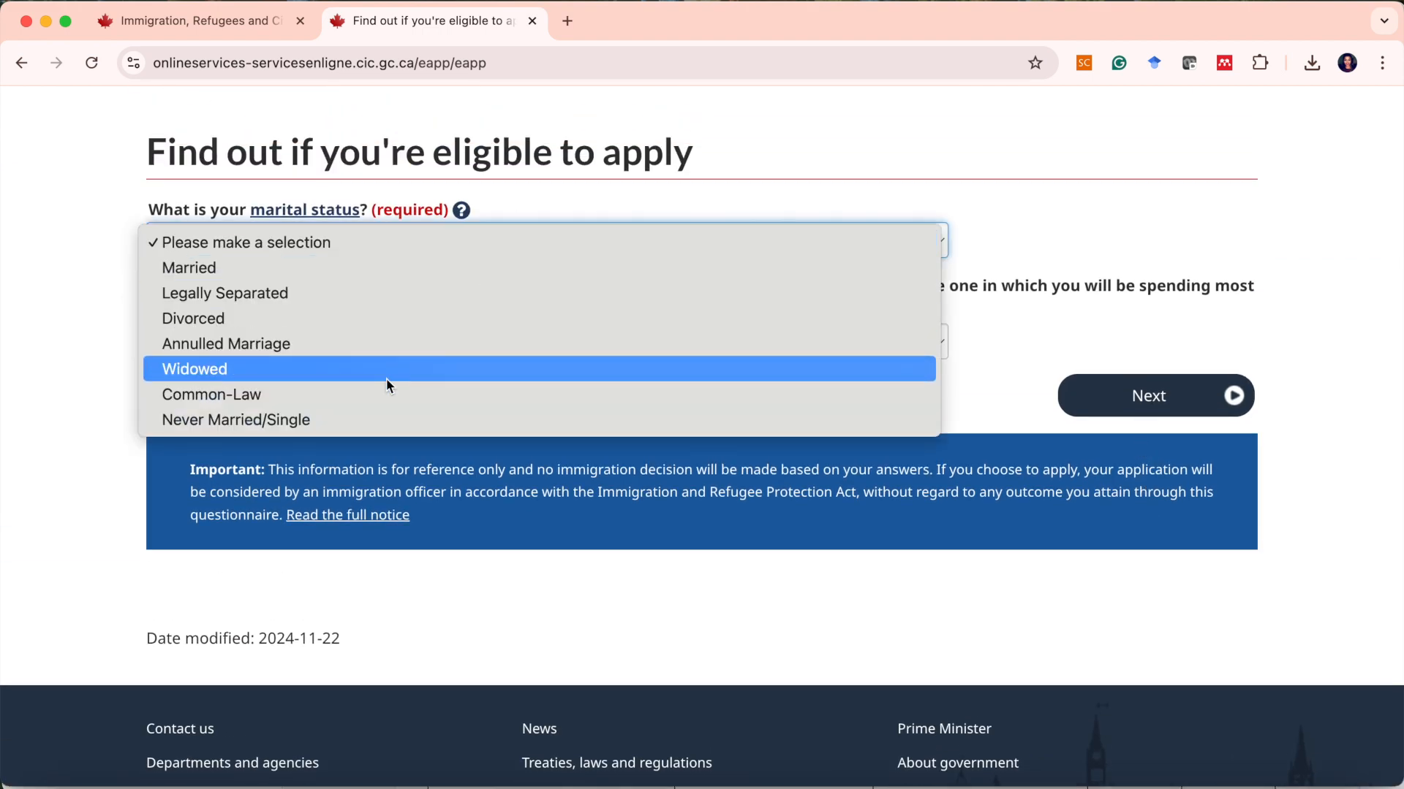
click(361, 416)
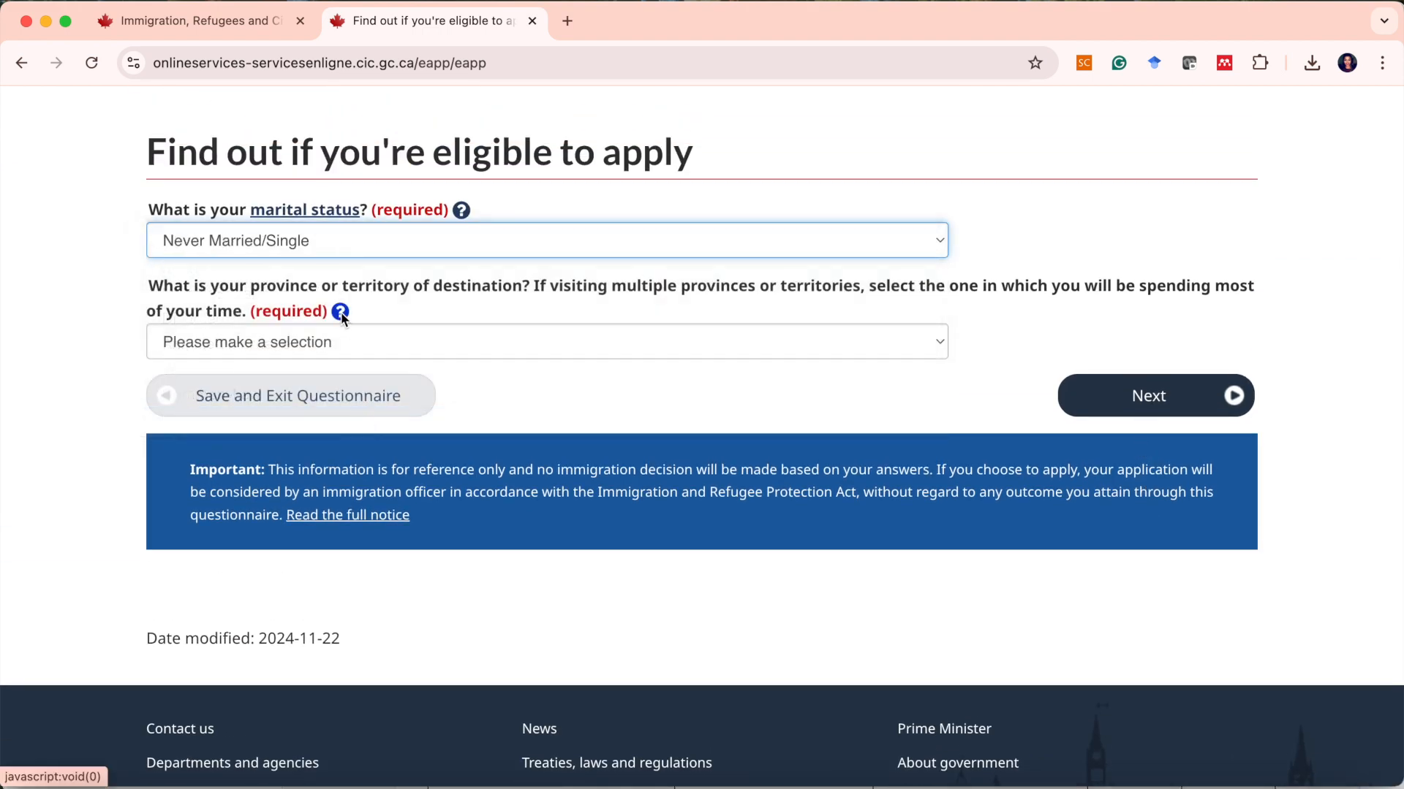
click(346, 339)
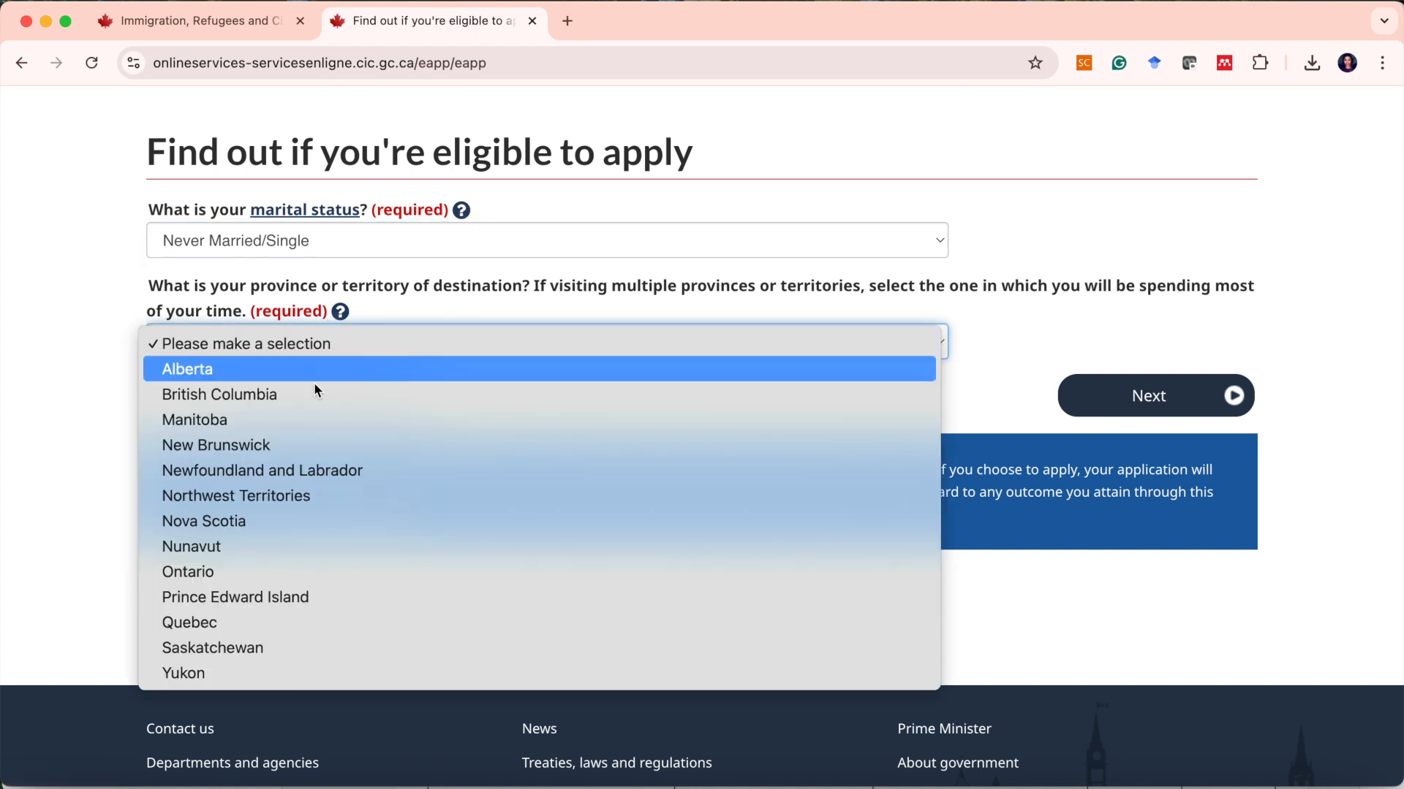
click(289, 424)
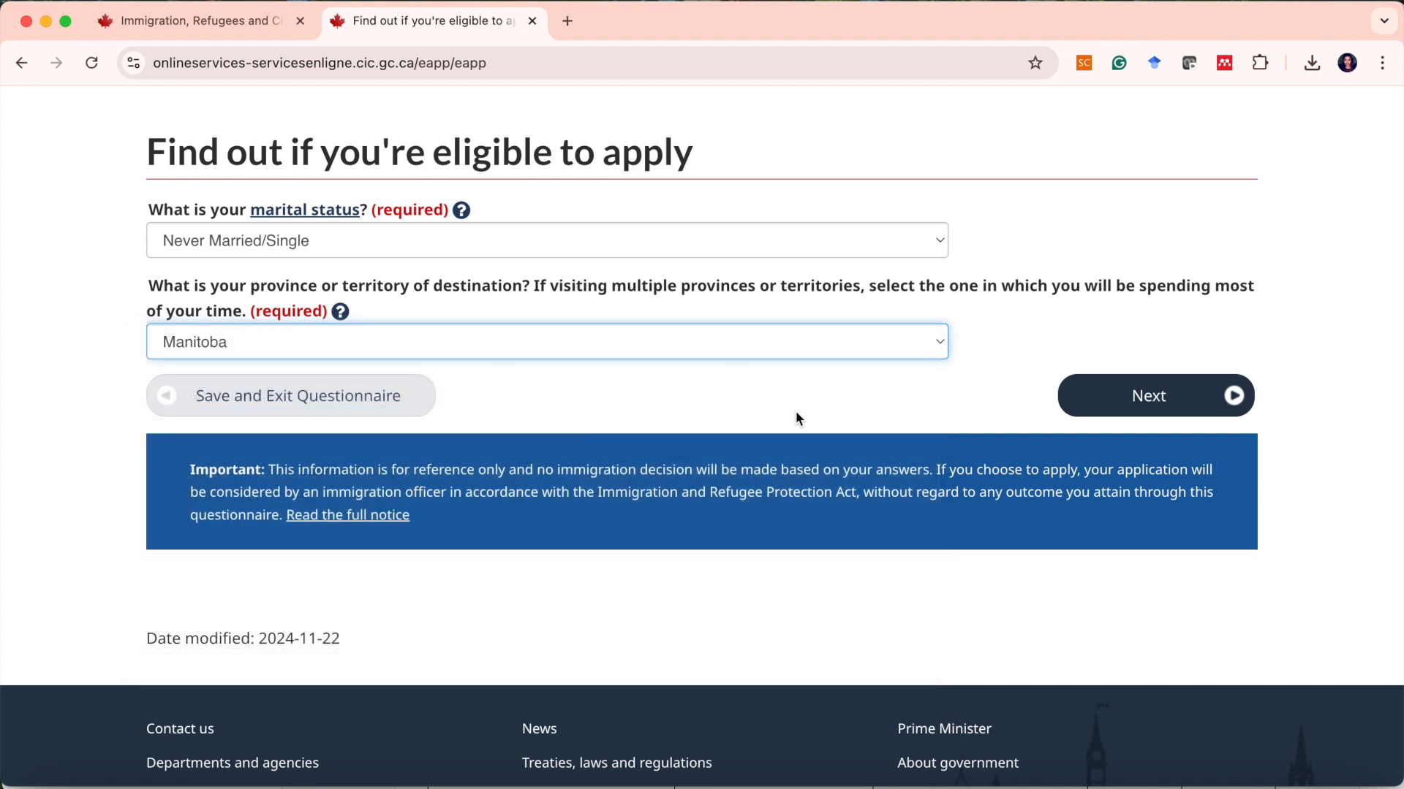
click(1111, 399)
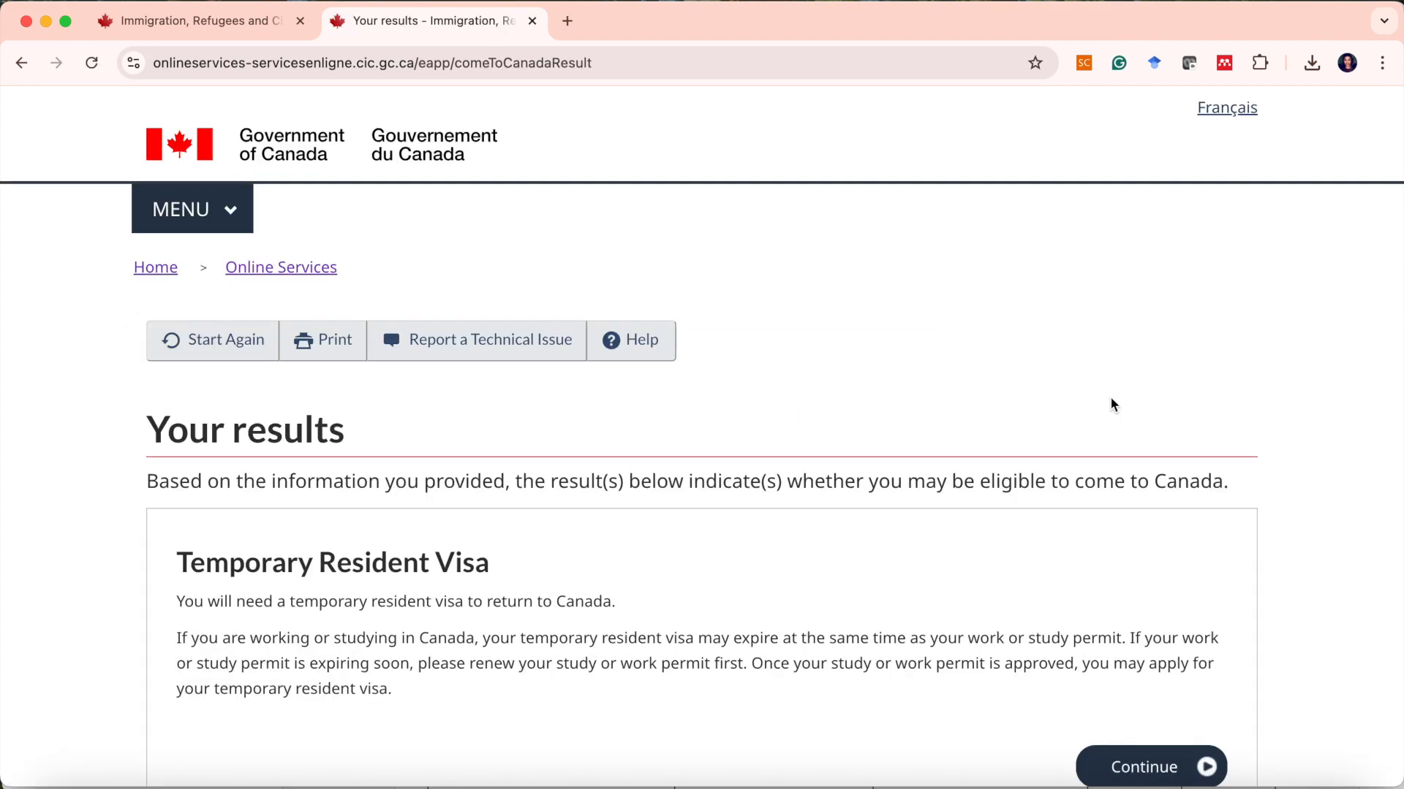
Continue with the Post-Graduate Work Permit - in Canada result and proceed past the personal checklist introduction.
scroll(960, 482, down, 4)
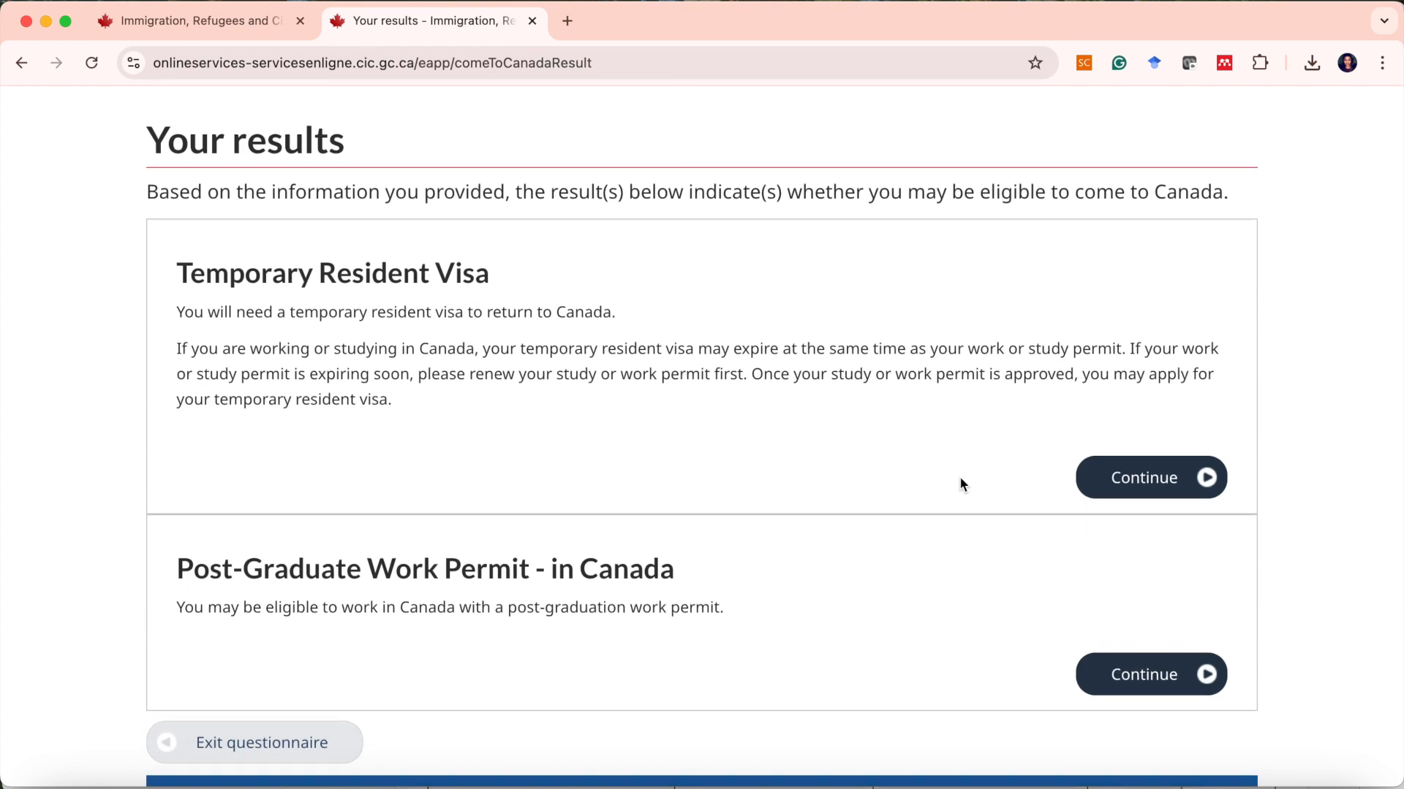
scroll(961, 481, down, 1)
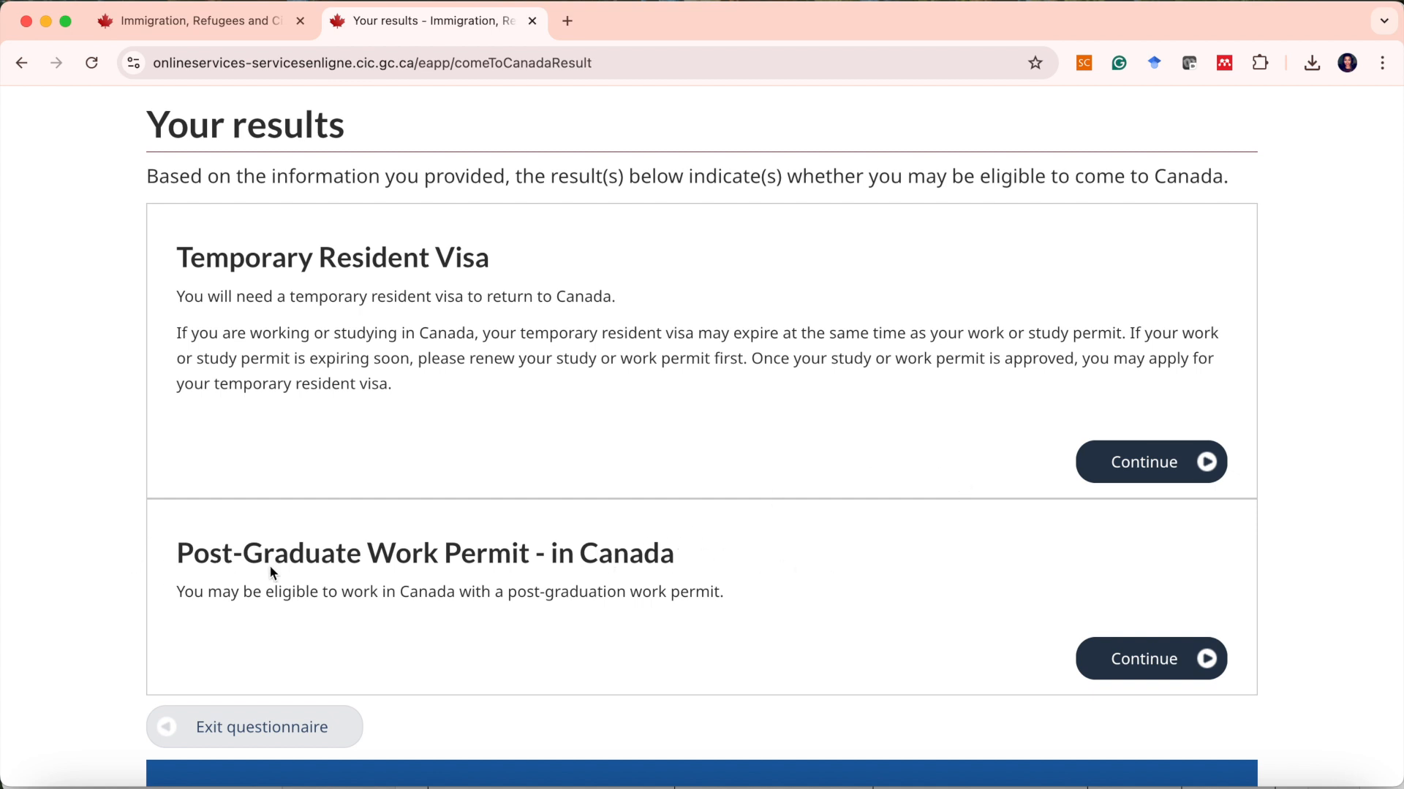
click(1177, 664)
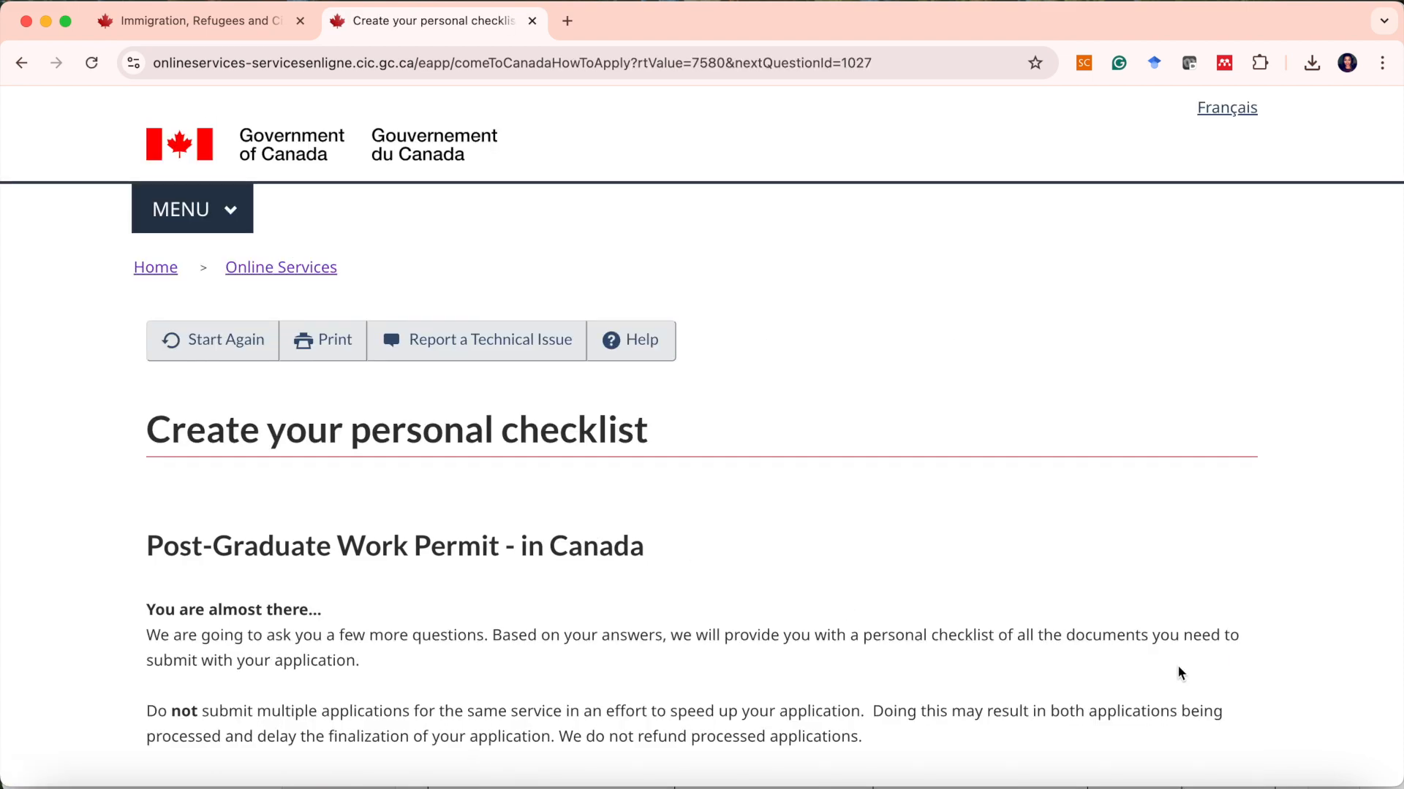
scroll(851, 502, down, 3)
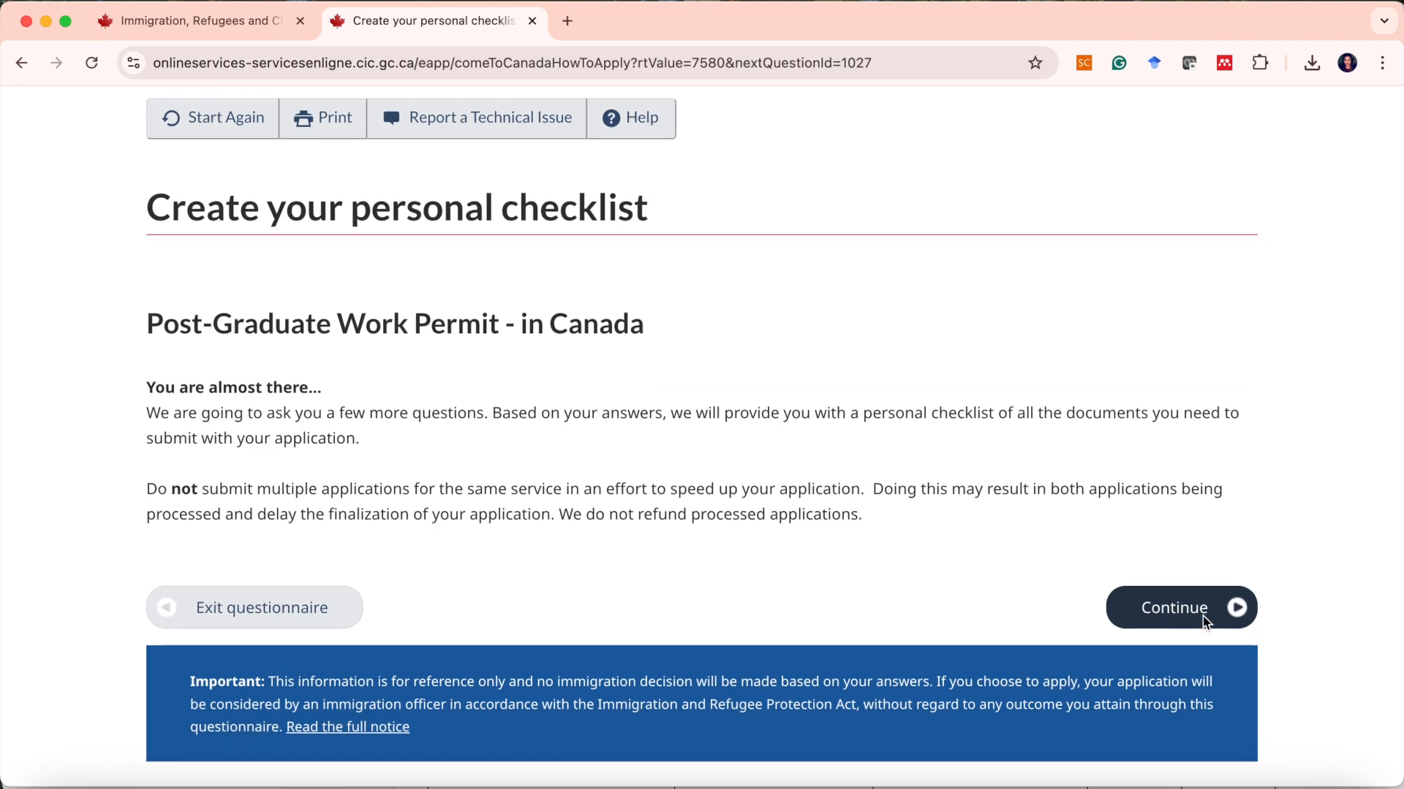
click(1206, 623)
Answer Yes again to having the official completion letter and final transcript, and continue.
scroll(953, 585, down, 2)
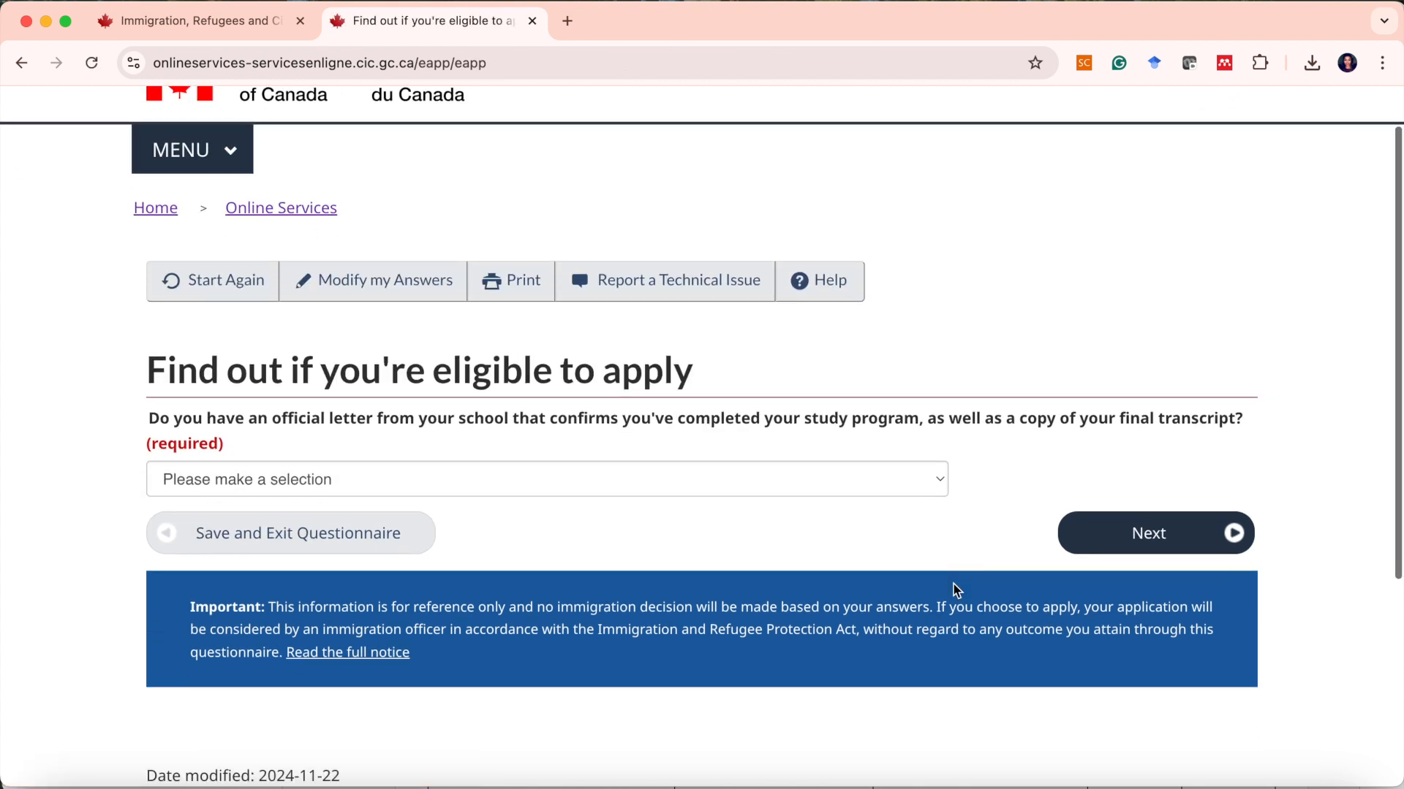
click(815, 490)
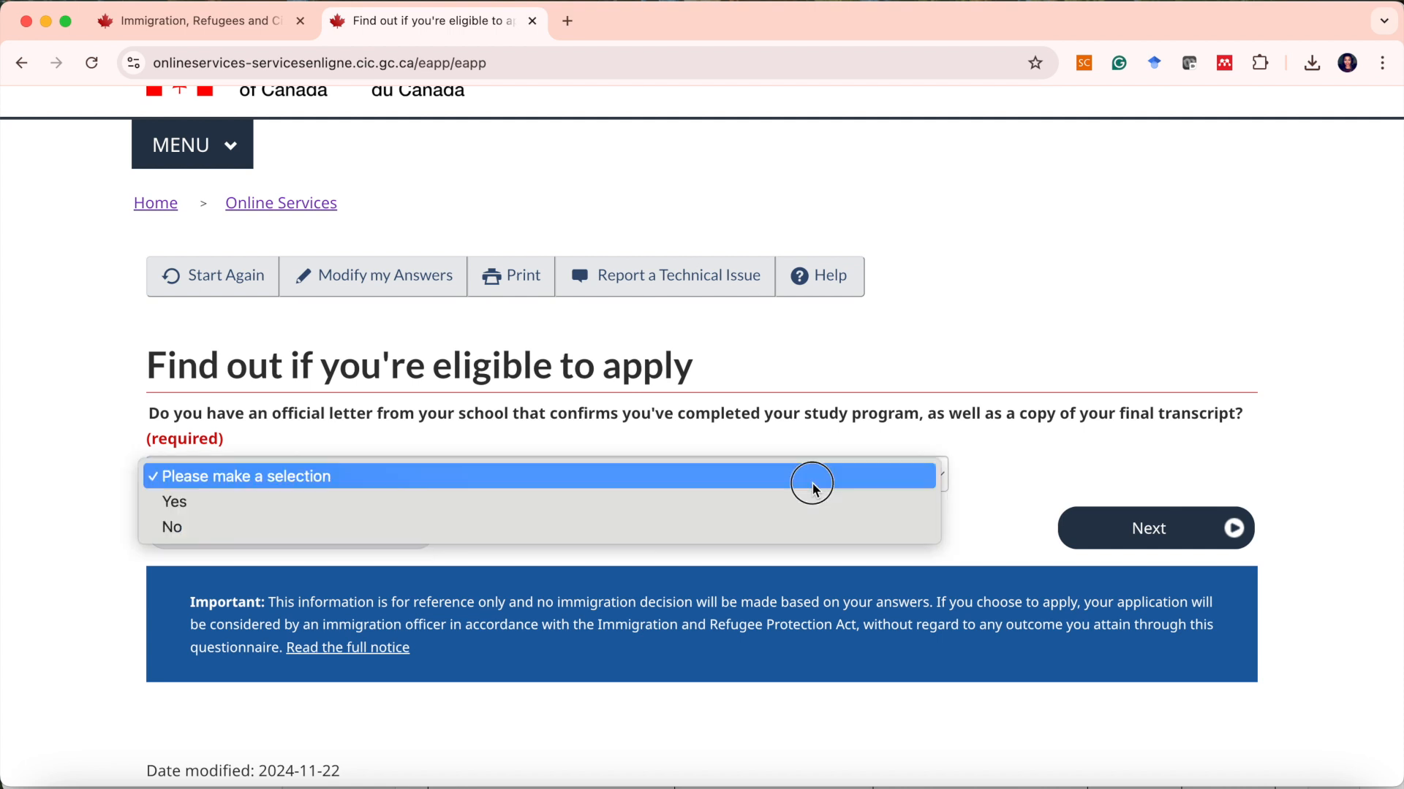
click(659, 503)
click(1228, 537)
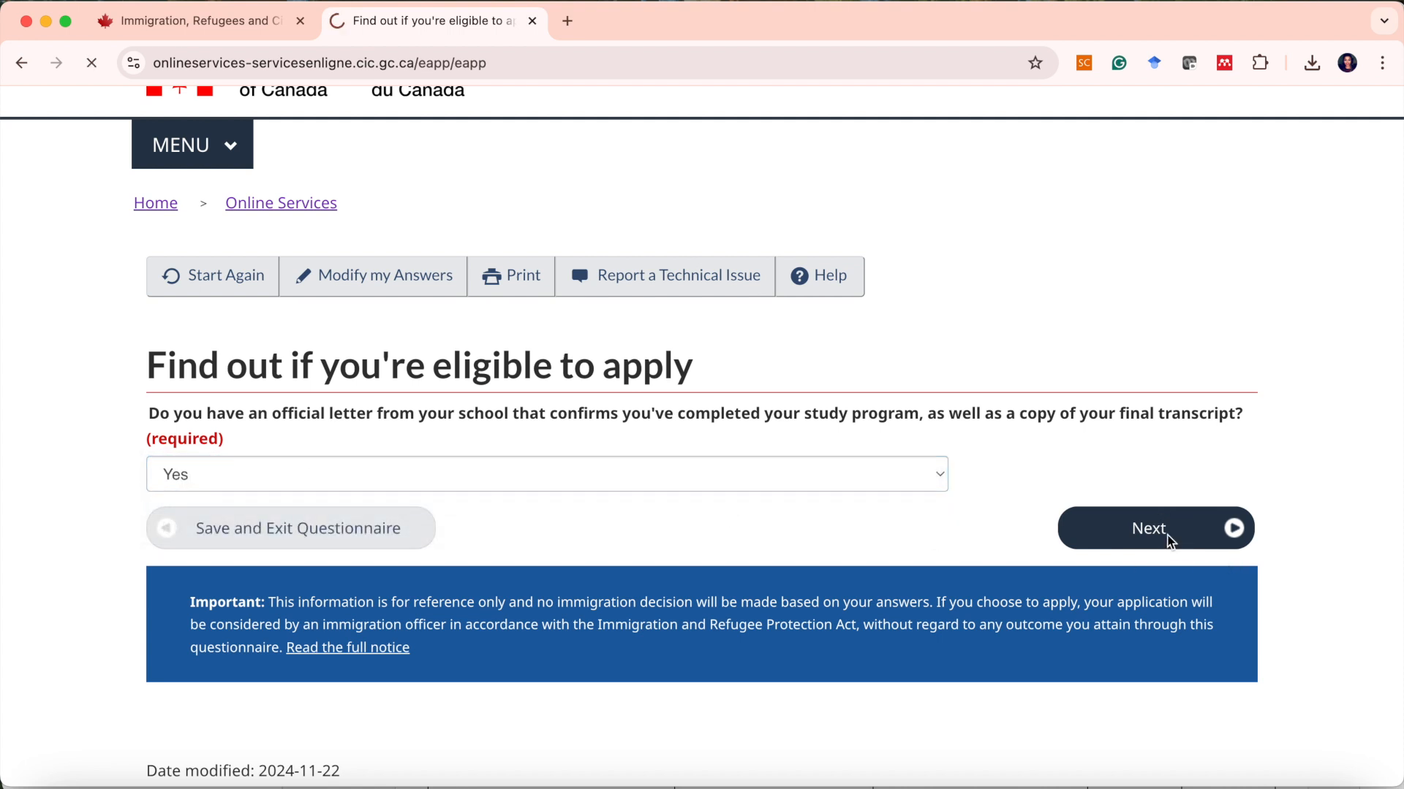
Answer No to having a medical exam by an IRCC panel physician within the last 12 months, and continue.
scroll(896, 554, down, 1)
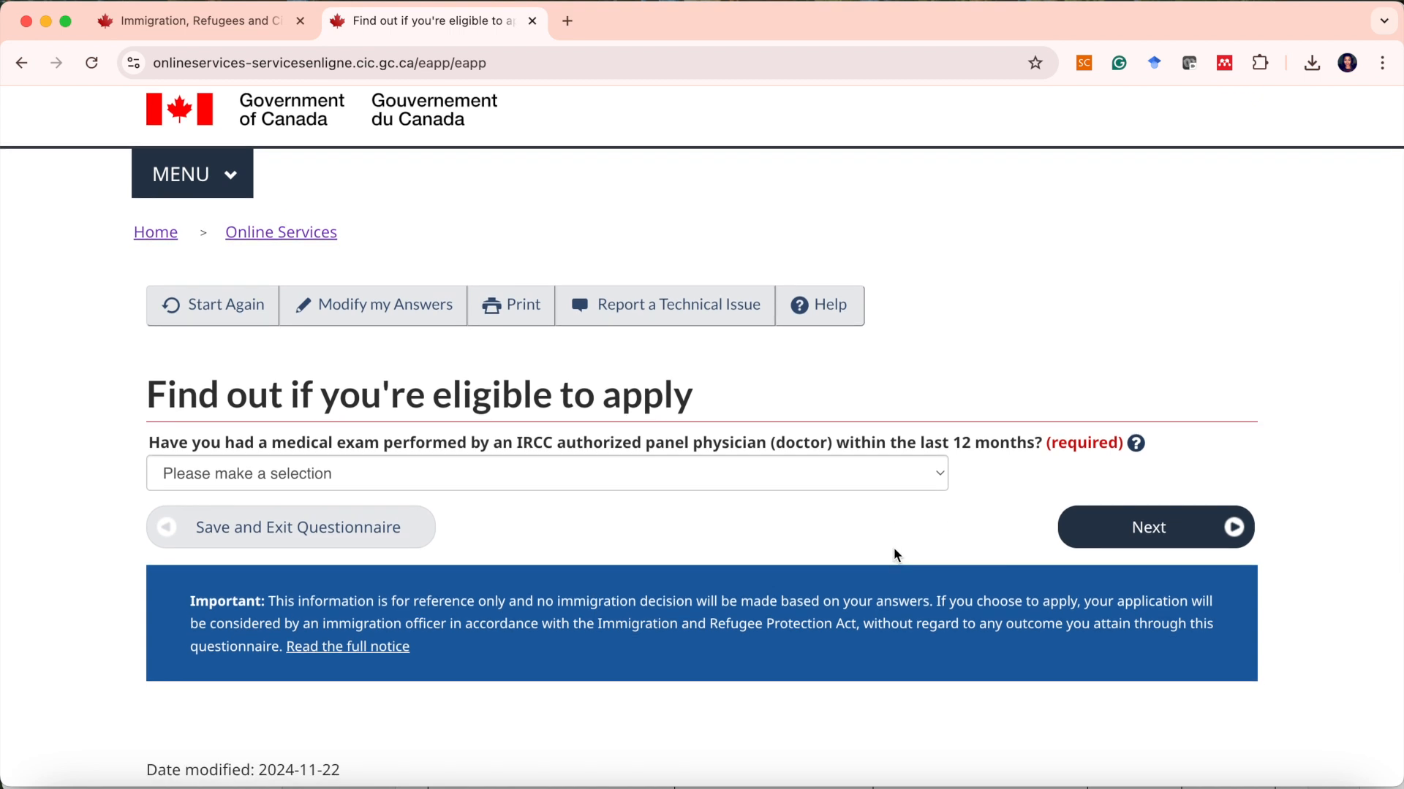
click(883, 479)
click(824, 527)
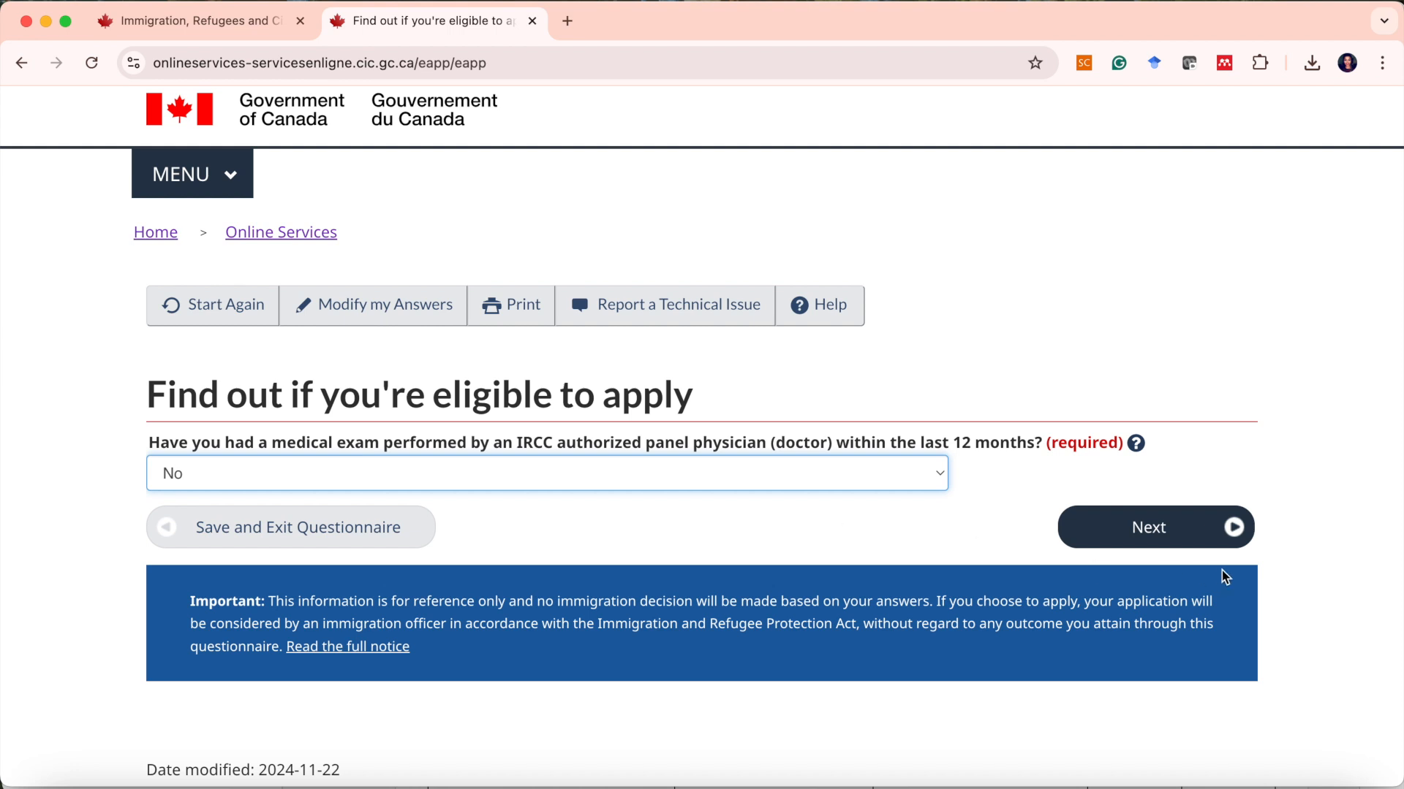
click(1168, 538)
Answer No to fitting into the listed medical exam categories and continue.
scroll(707, 524, down, 5)
scroll(707, 524, up, 1)
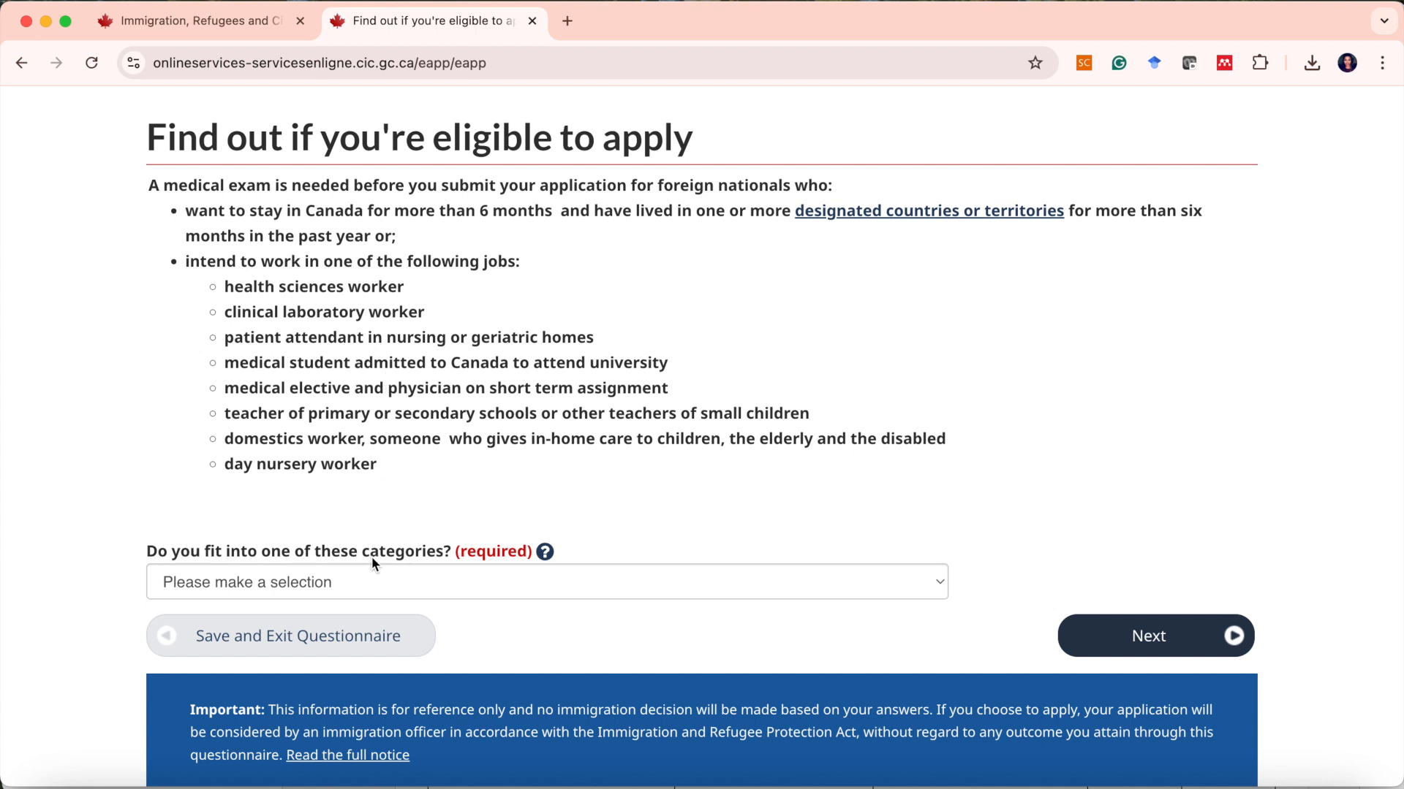
click(373, 582)
click(373, 614)
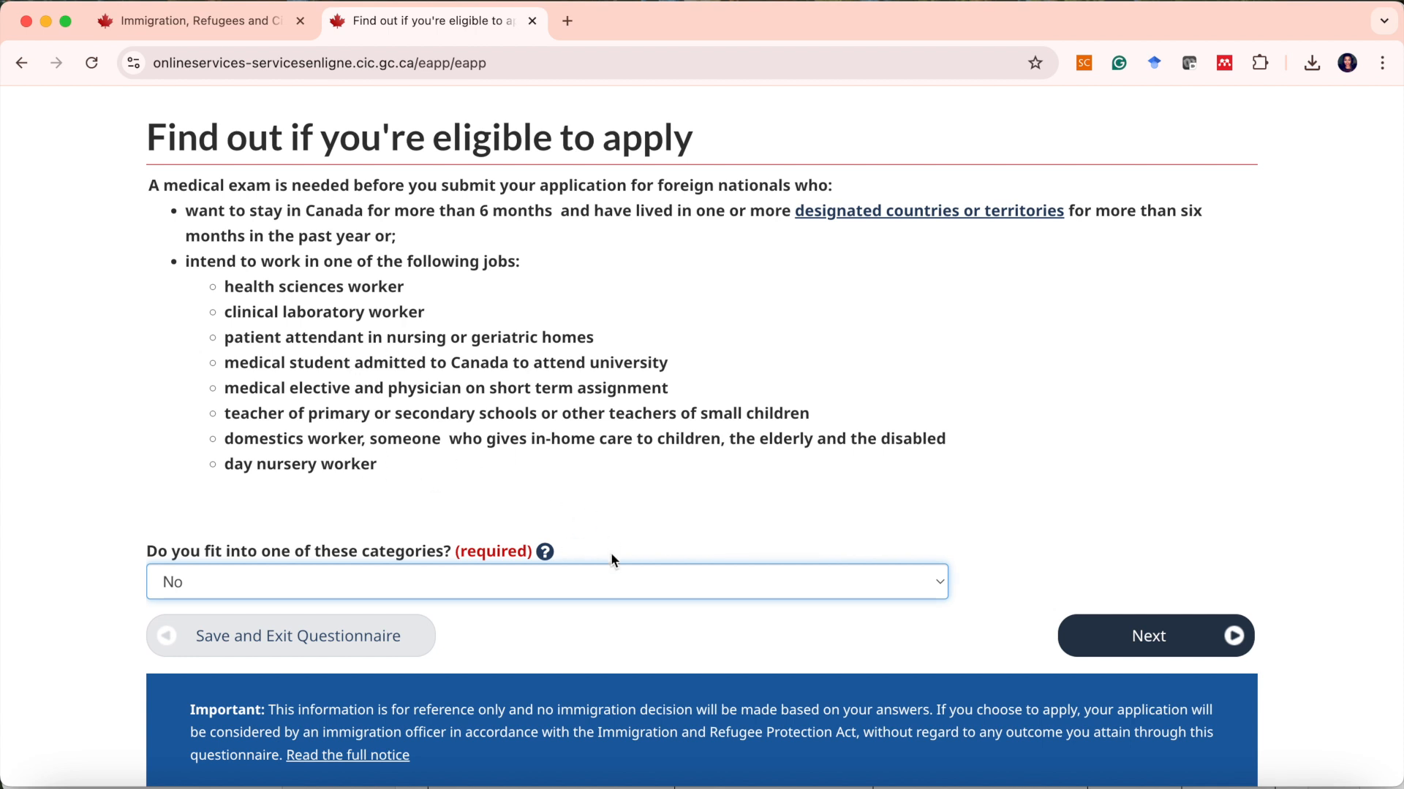
click(1112, 649)
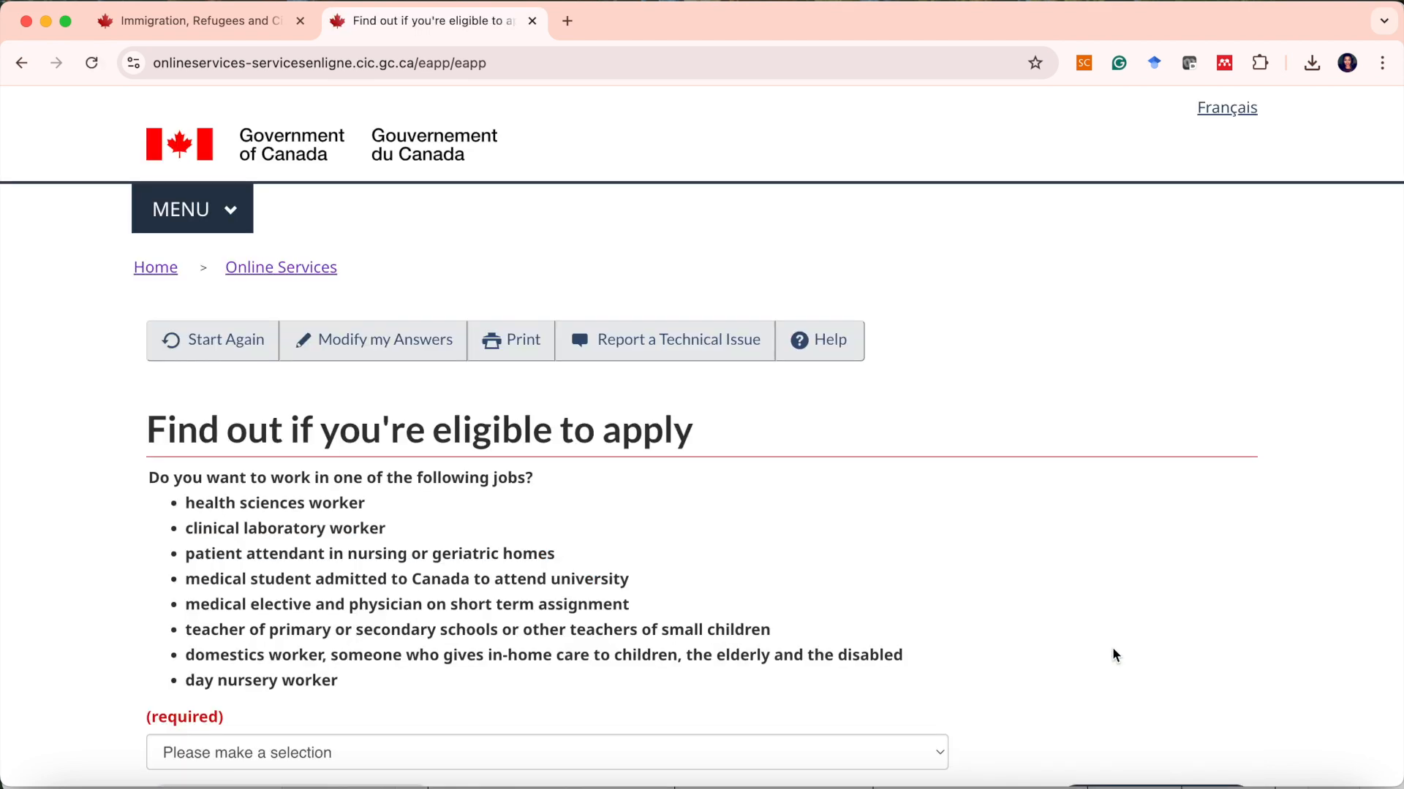
Answer No to wanting to work in one of the listed health or childcare jobs.
scroll(913, 671, down, 5)
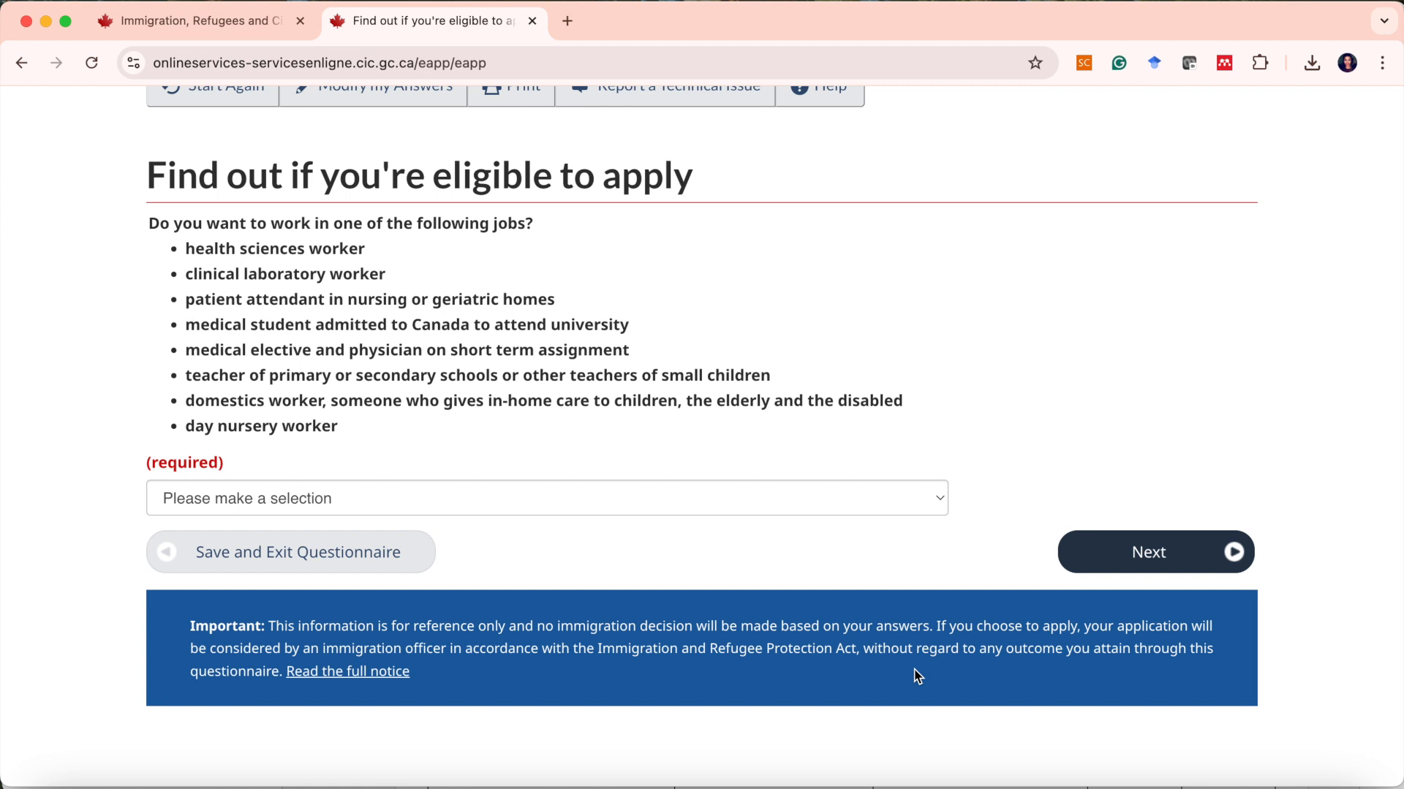
click(468, 498)
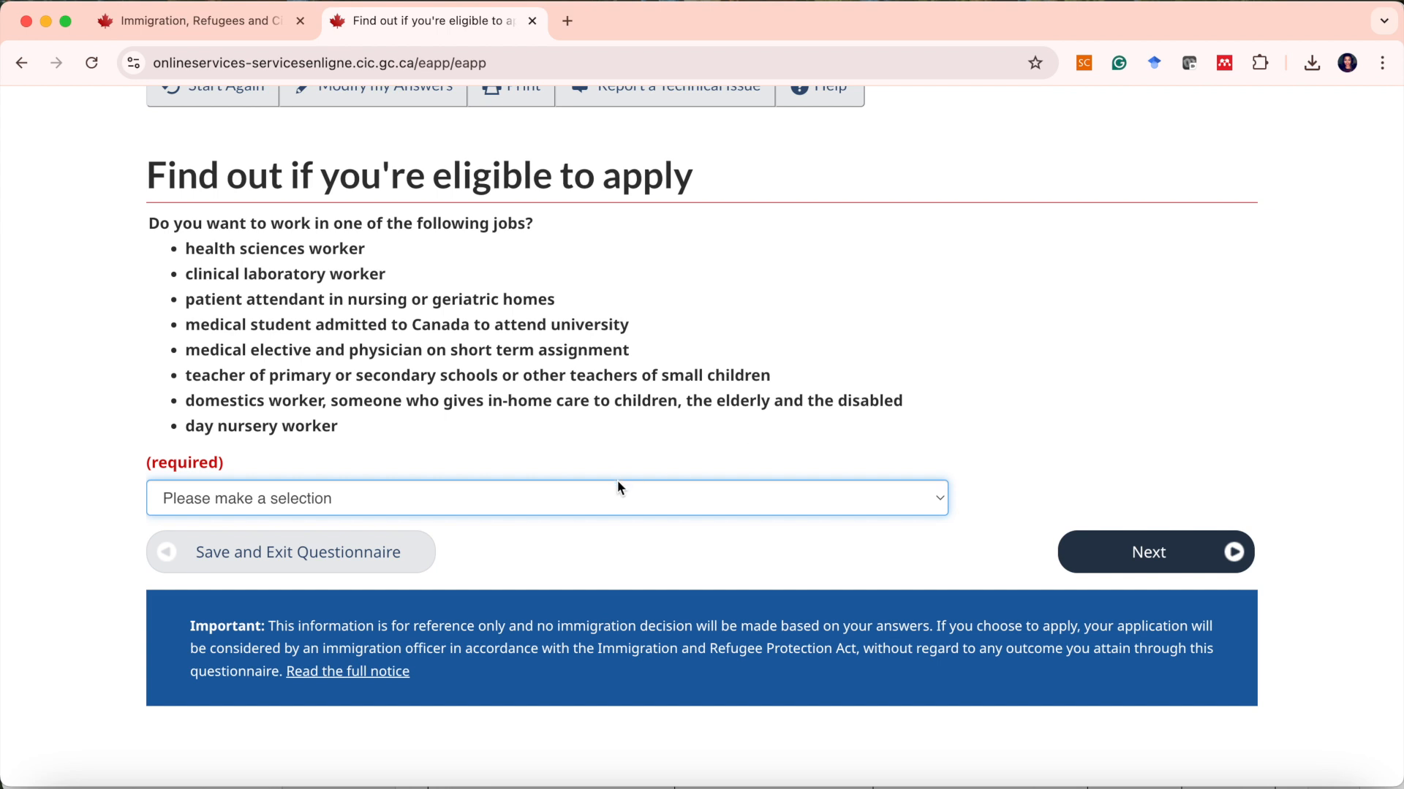
click(617, 500)
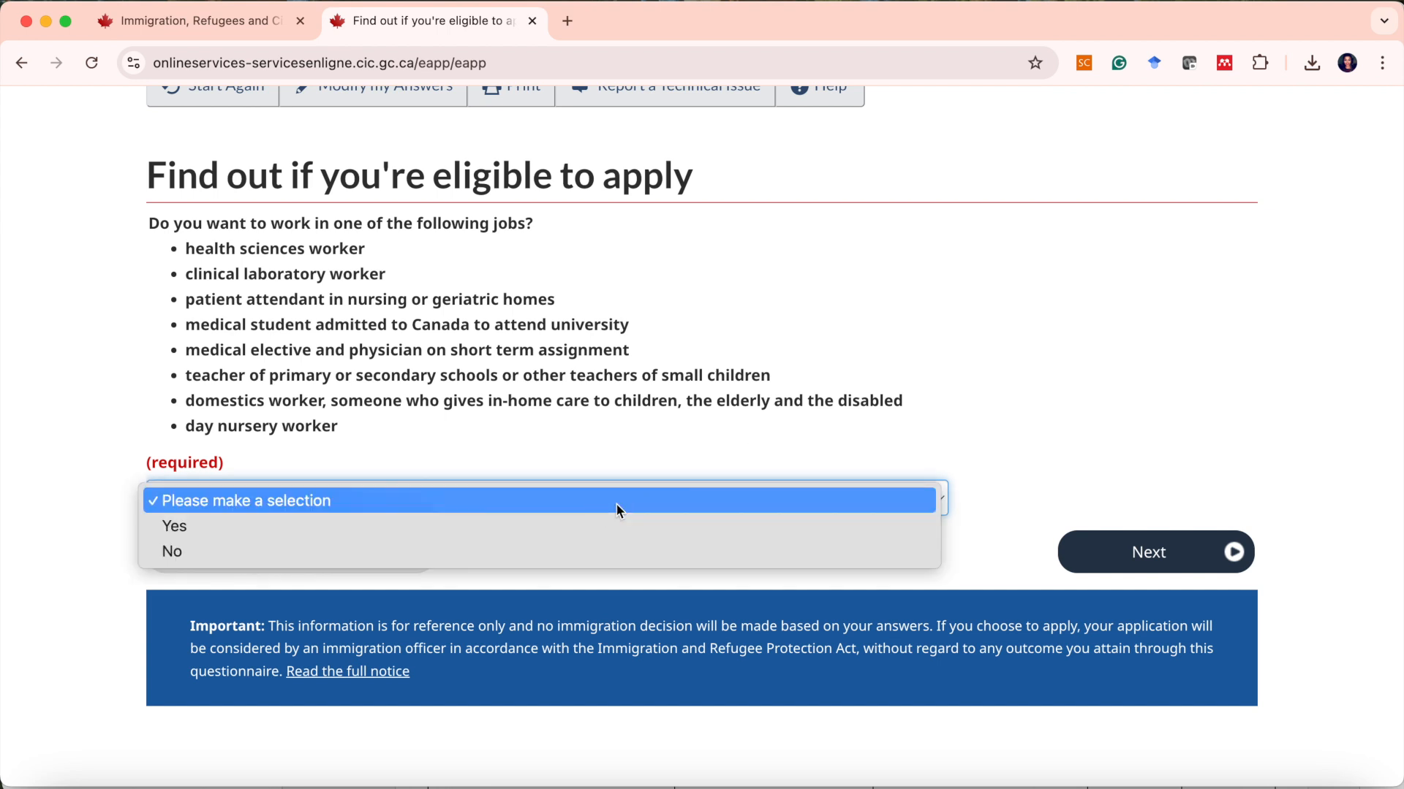
click(594, 552)
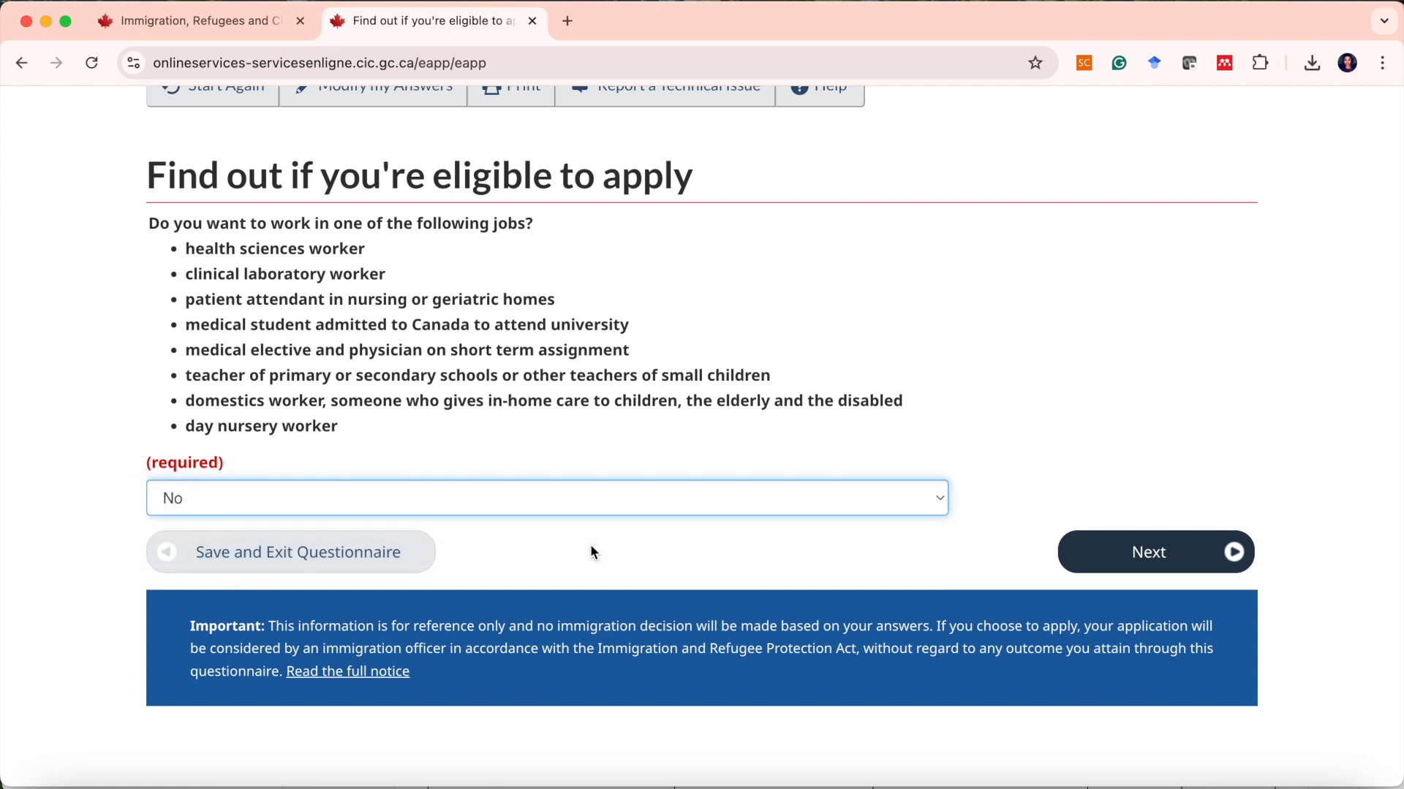
Continue, then answer No to submitting an application for a family member and continue.
click(1106, 567)
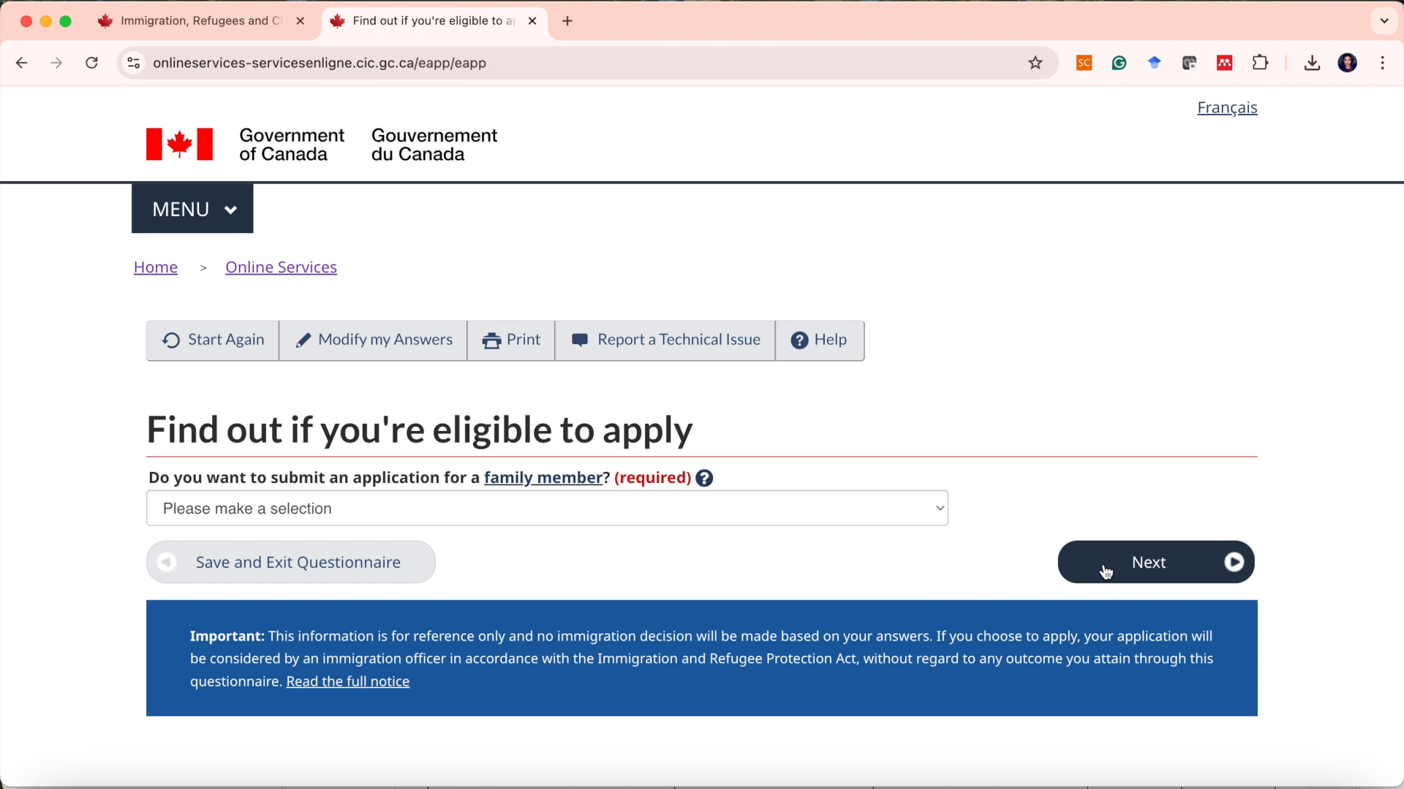
scroll(598, 525, down, 1)
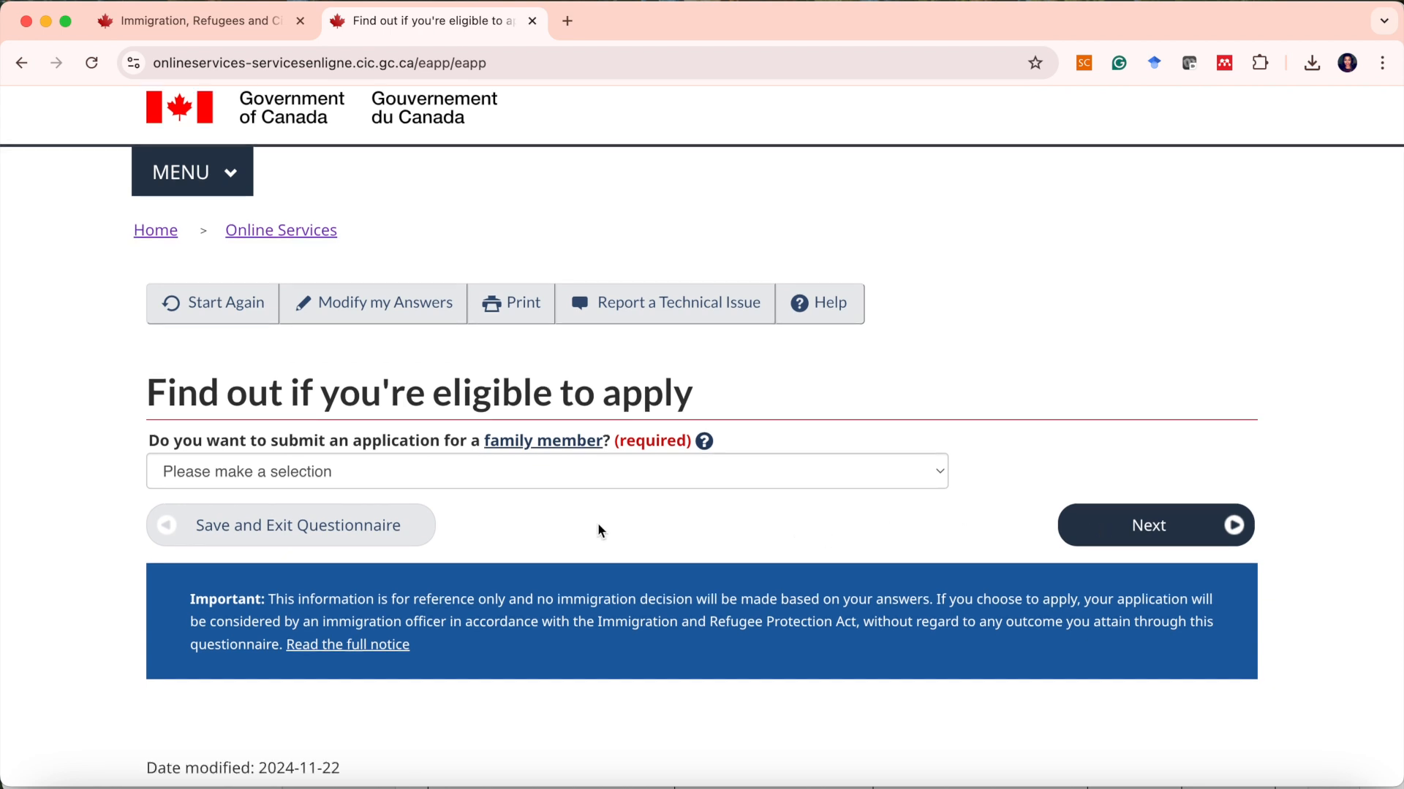
click(553, 483)
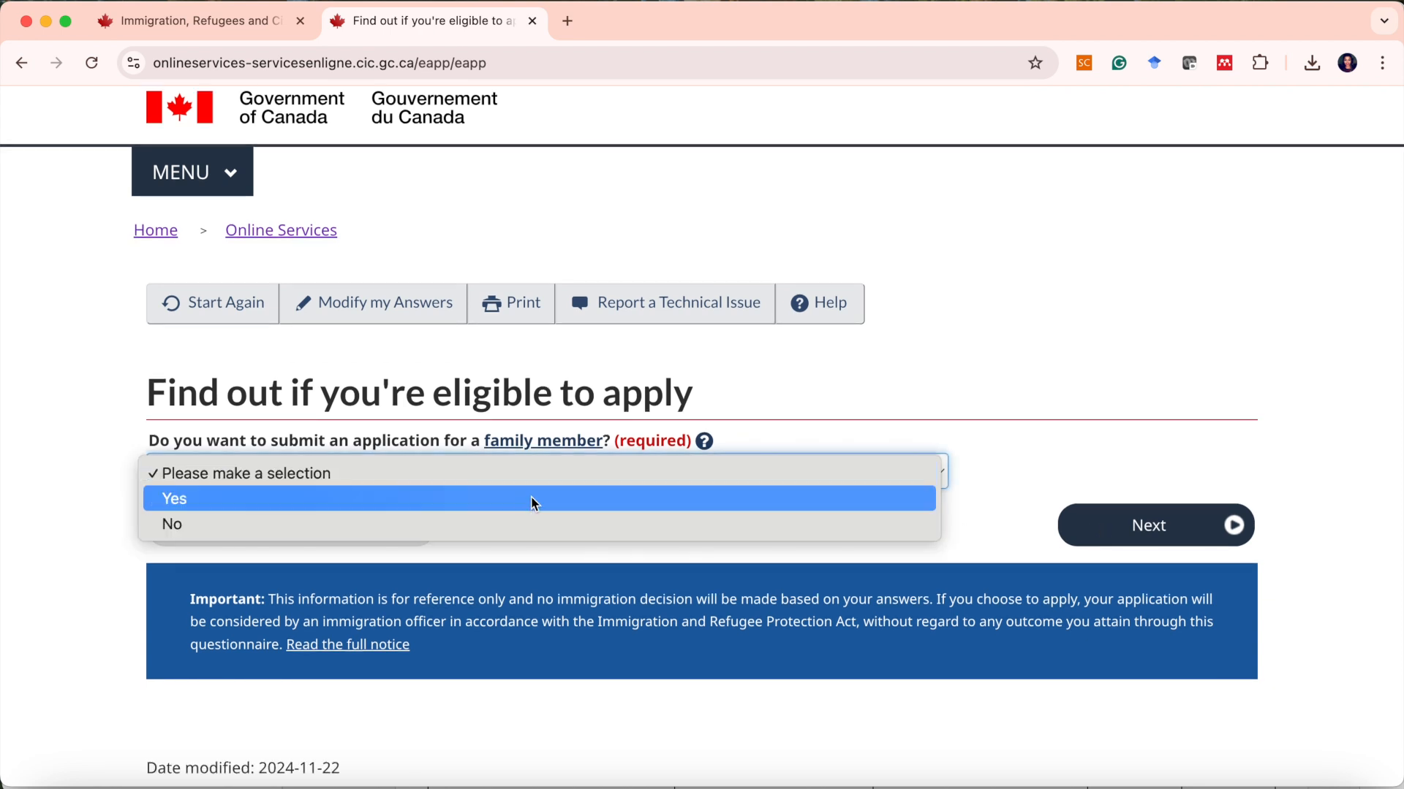
click(519, 531)
click(1088, 516)
Answer No to giving someone access to your application and continue.
scroll(929, 517, down, 3)
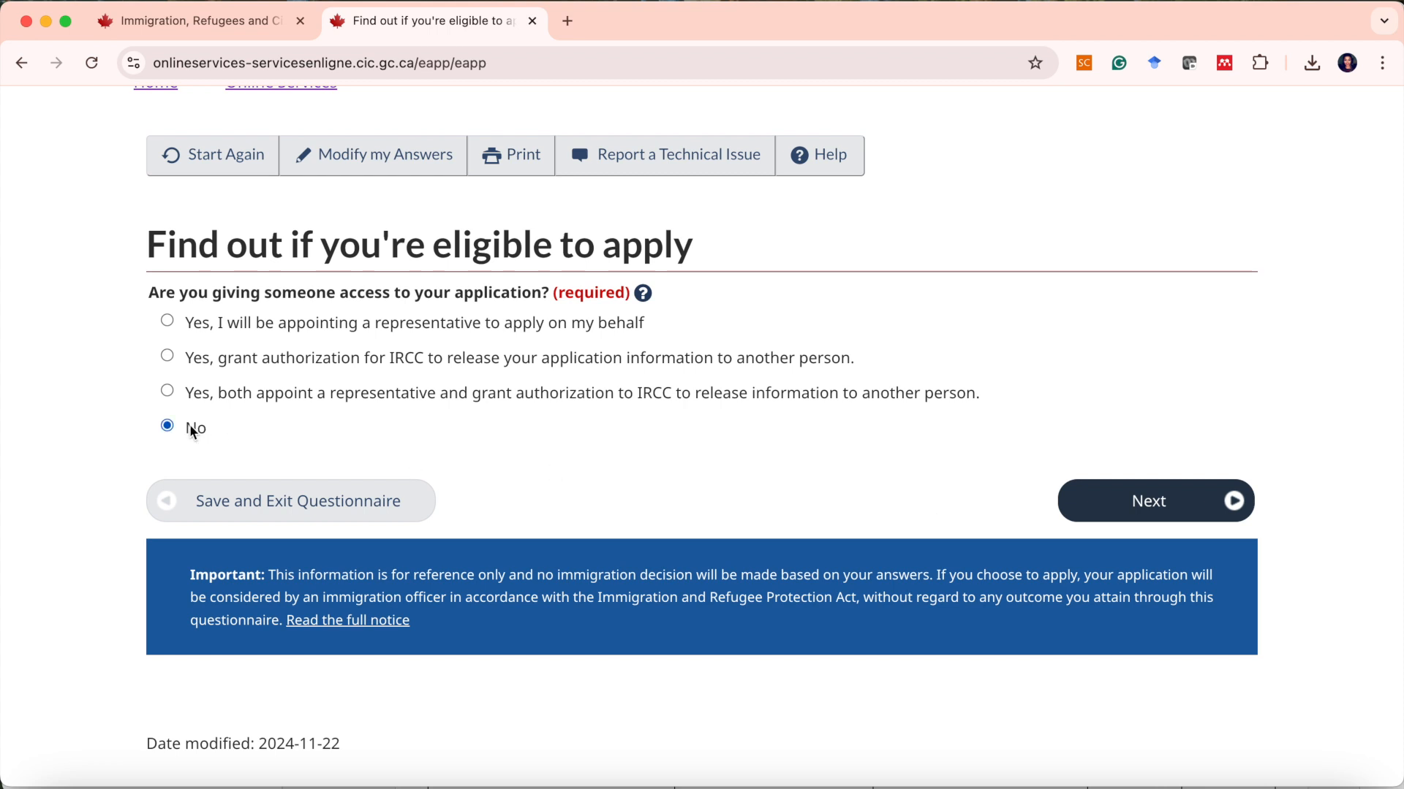
click(1109, 499)
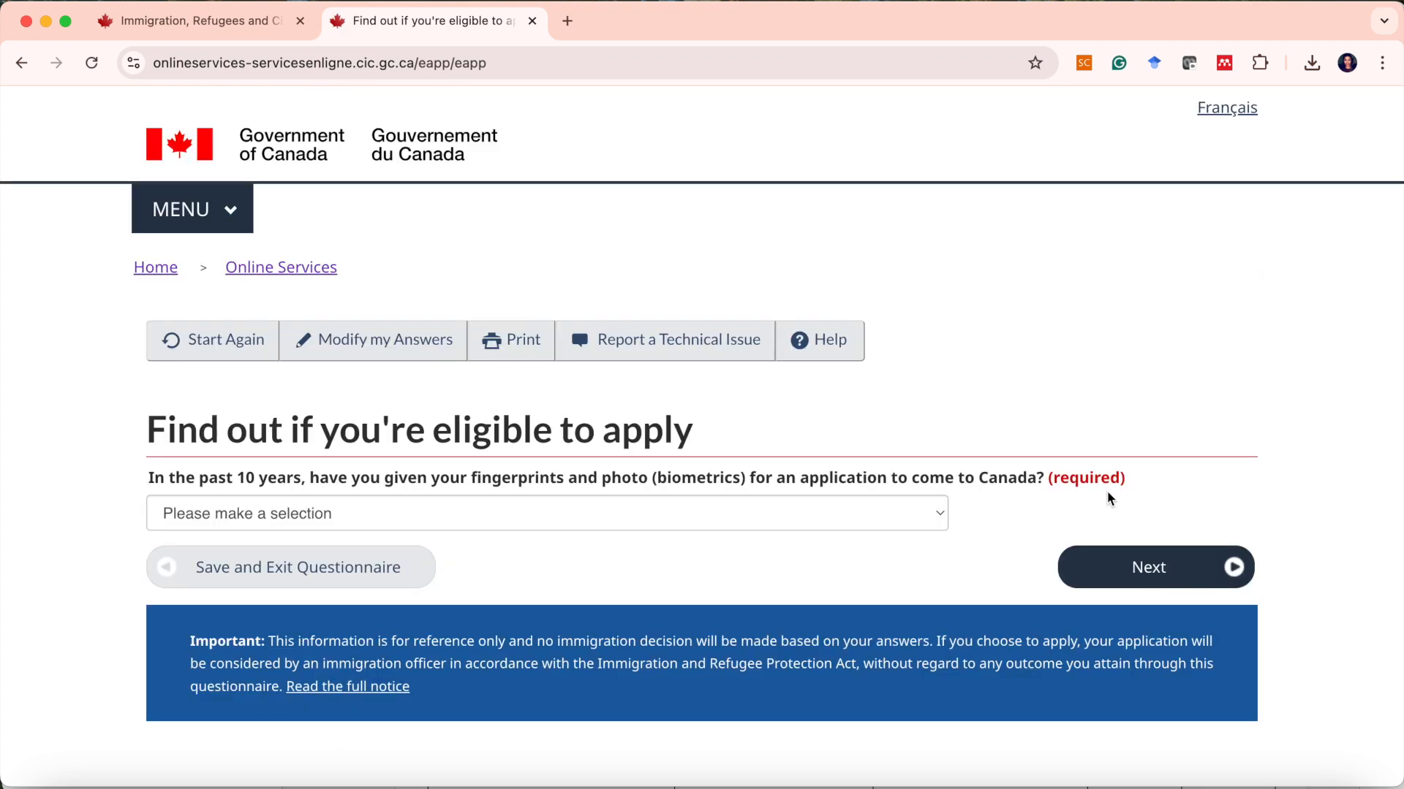
Answer Yes to having given fingerprints and photo (biometrics) in the past 10 years, and continue.
scroll(1029, 487, down, 2)
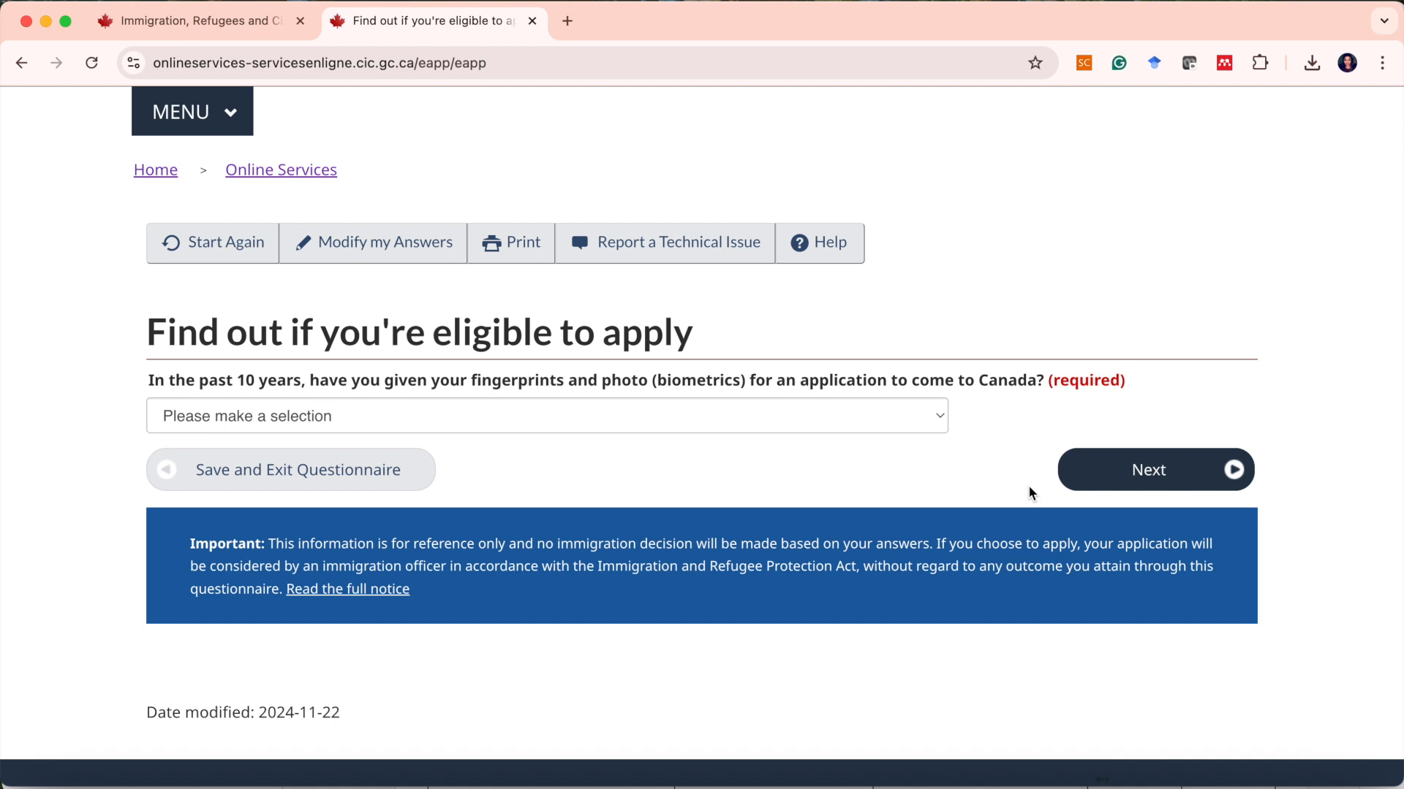
click(941, 419)
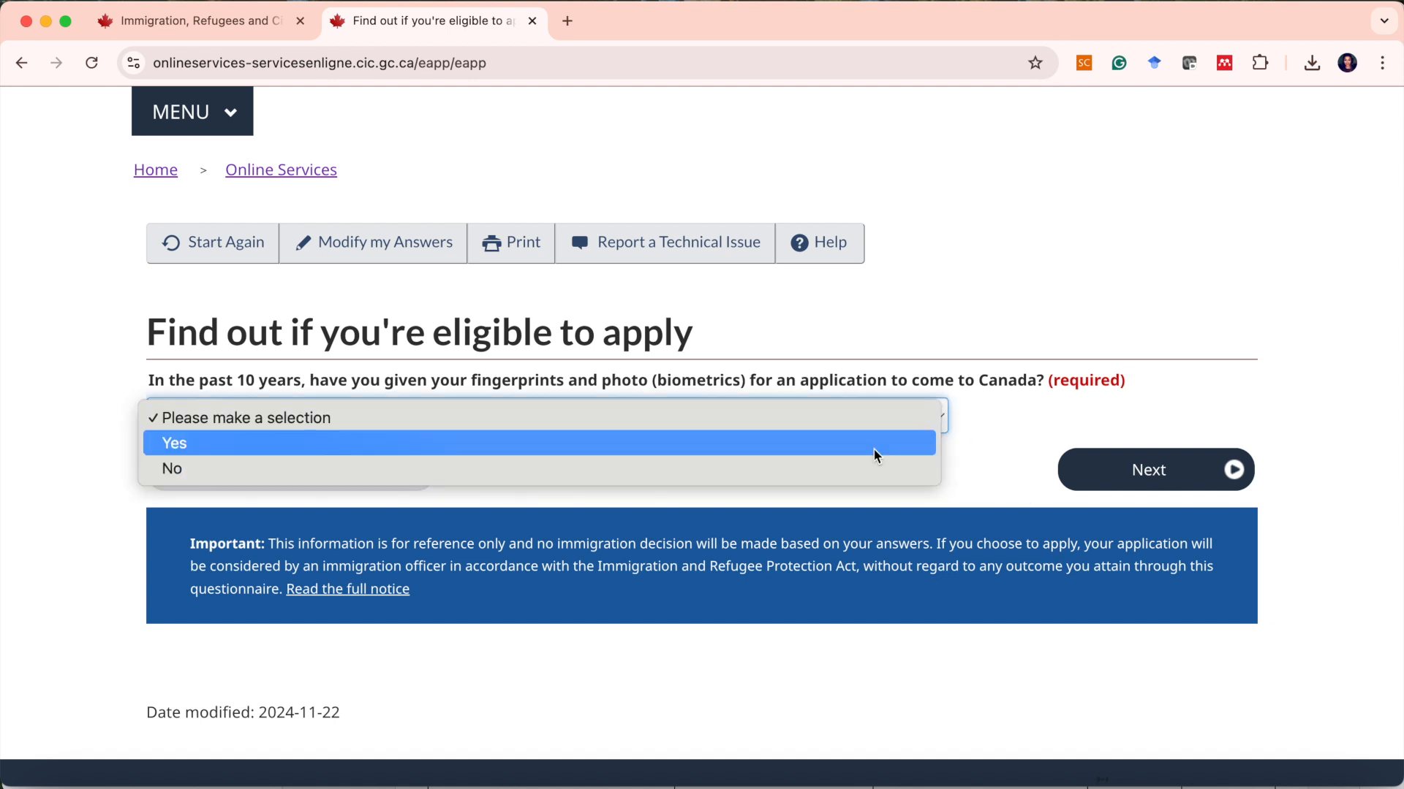
click(918, 441)
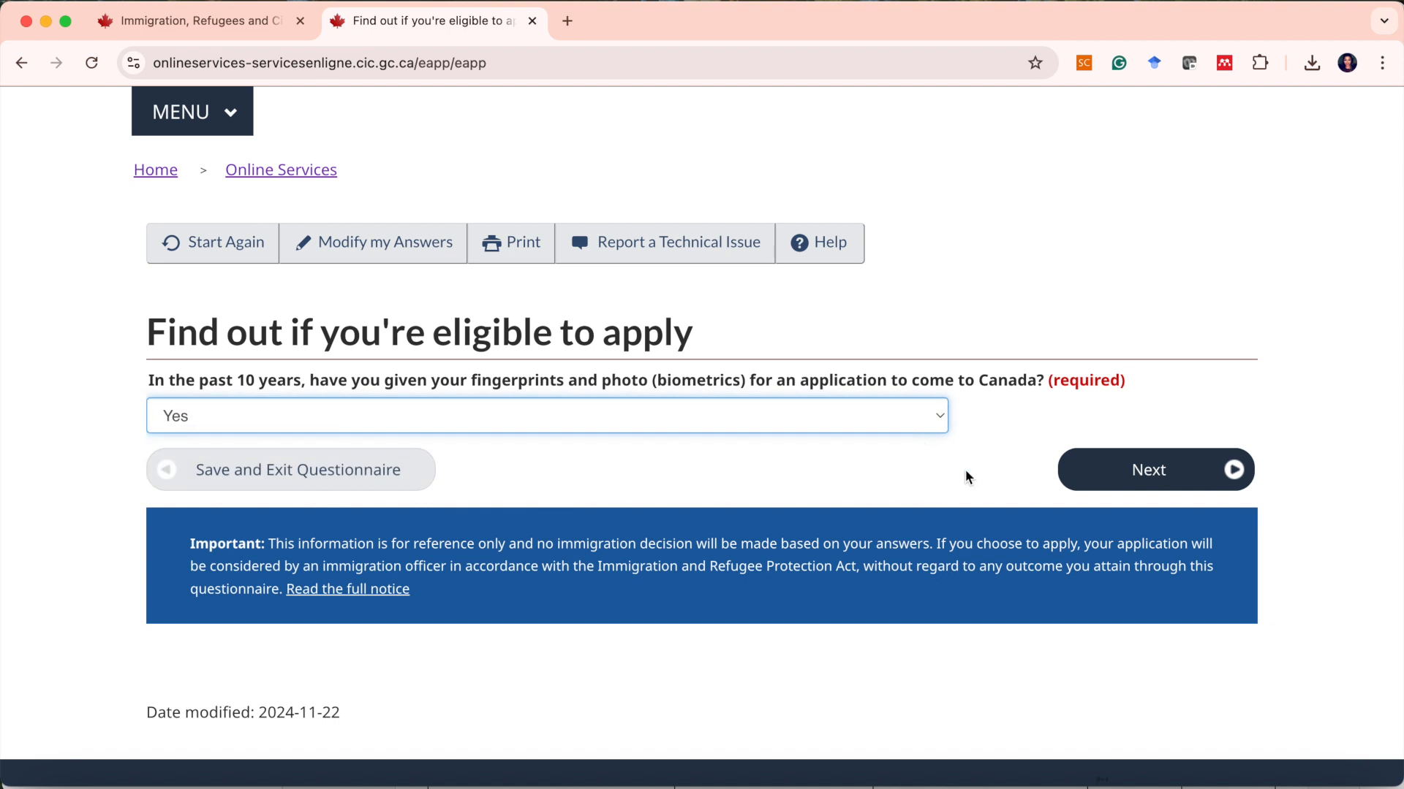
click(1090, 475)
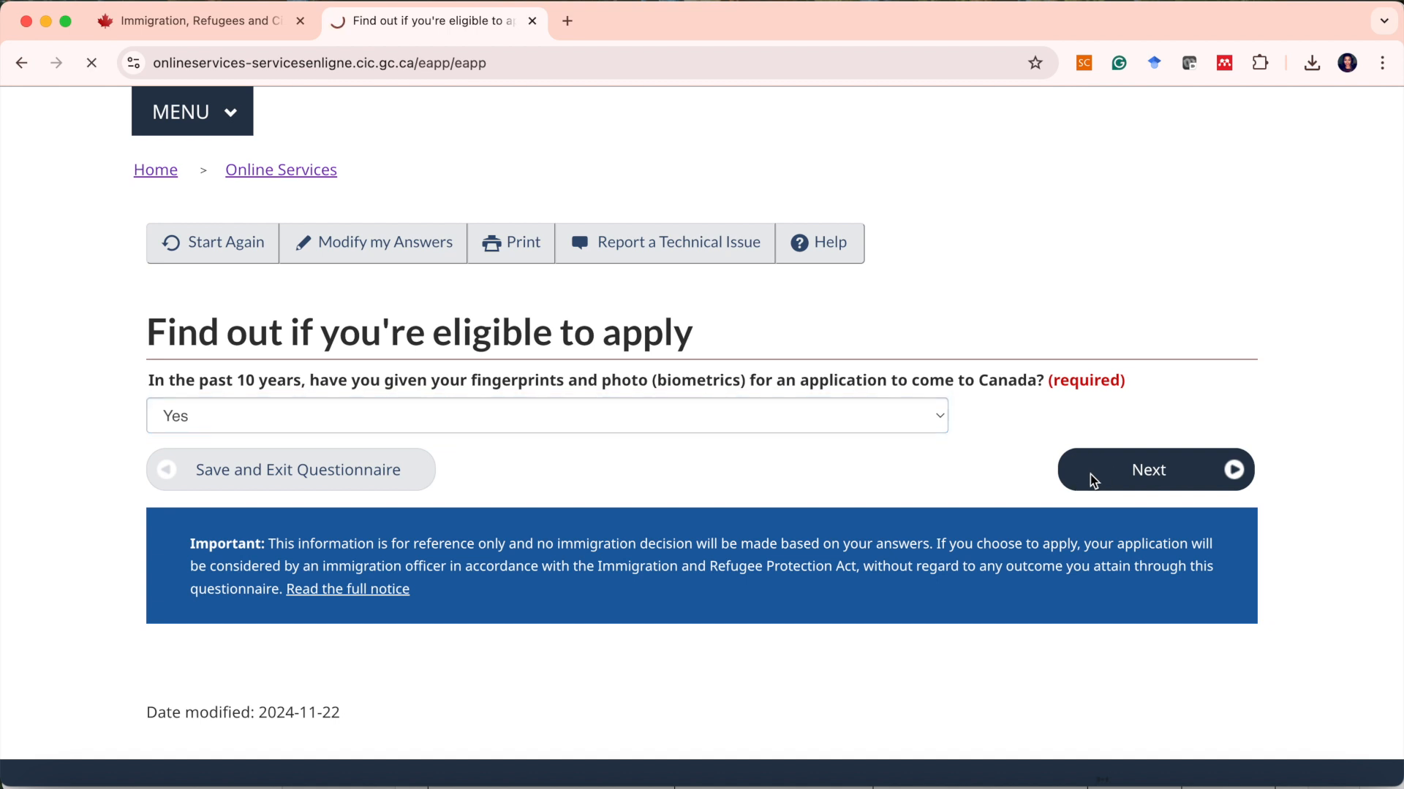
Select 'Yes, I will be paying my application fees.' for the fees question and continue.
scroll(987, 515, down, 2)
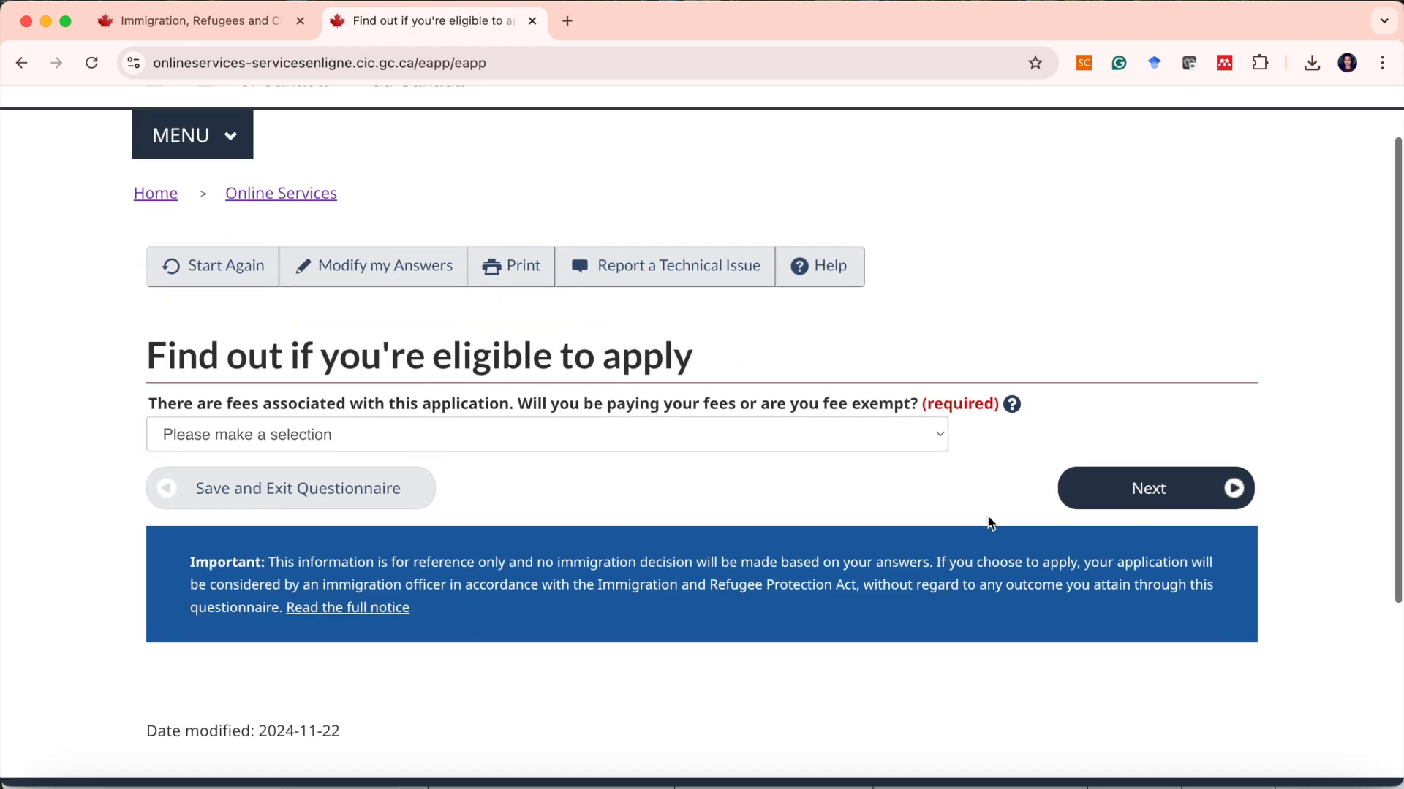
click(867, 437)
click(822, 462)
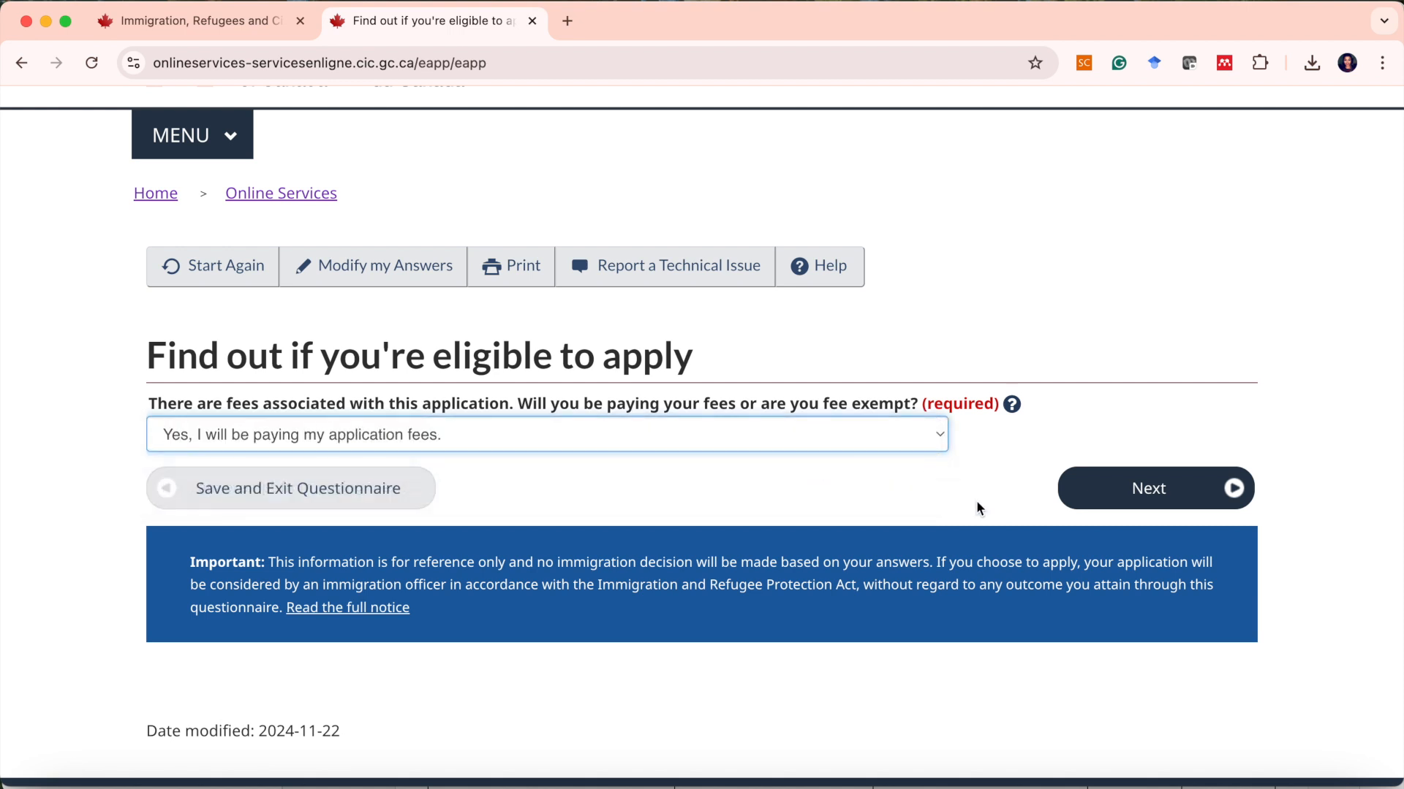
click(1093, 510)
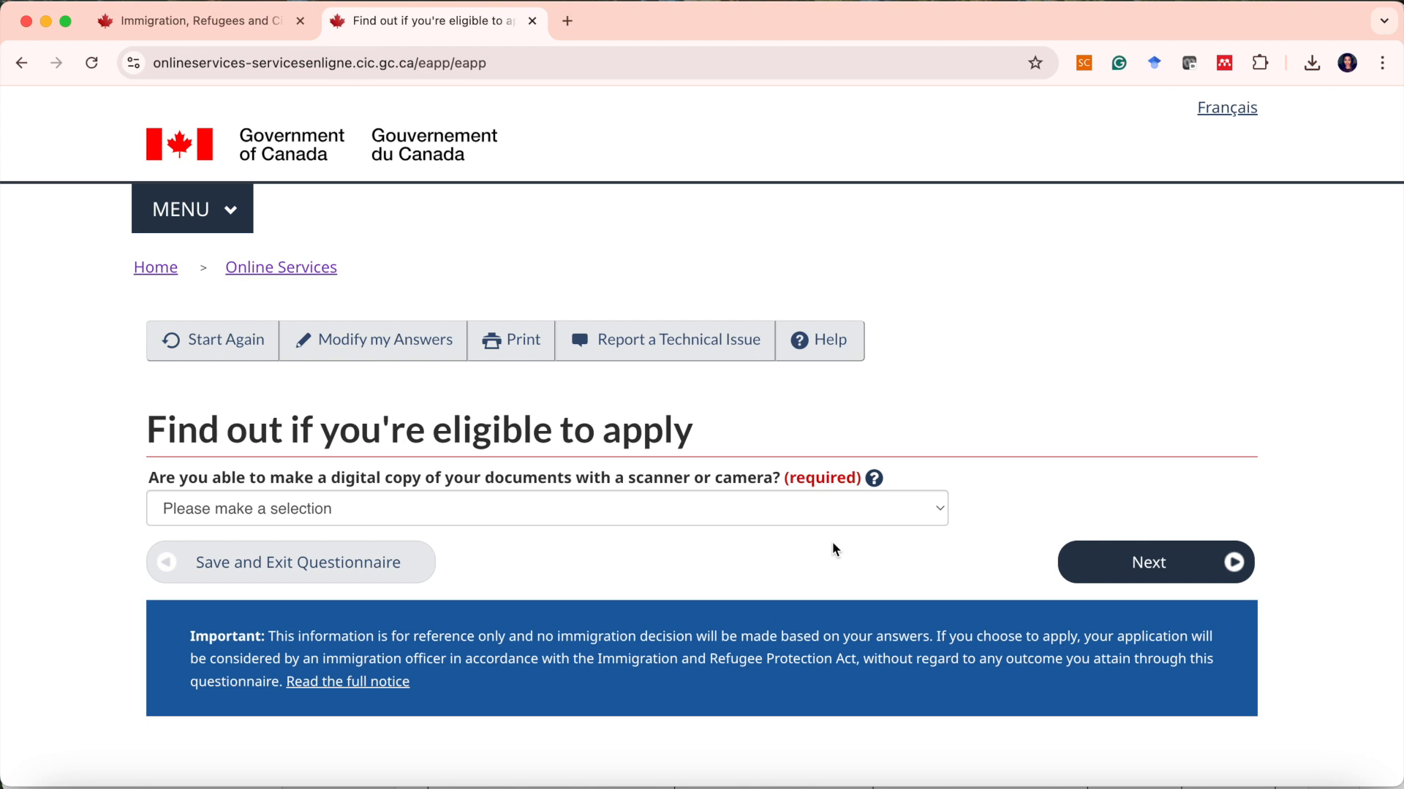
Answer Yes to being able to make digital copies of documents with a scanner or camera, and continue.
scroll(775, 510, down, 1)
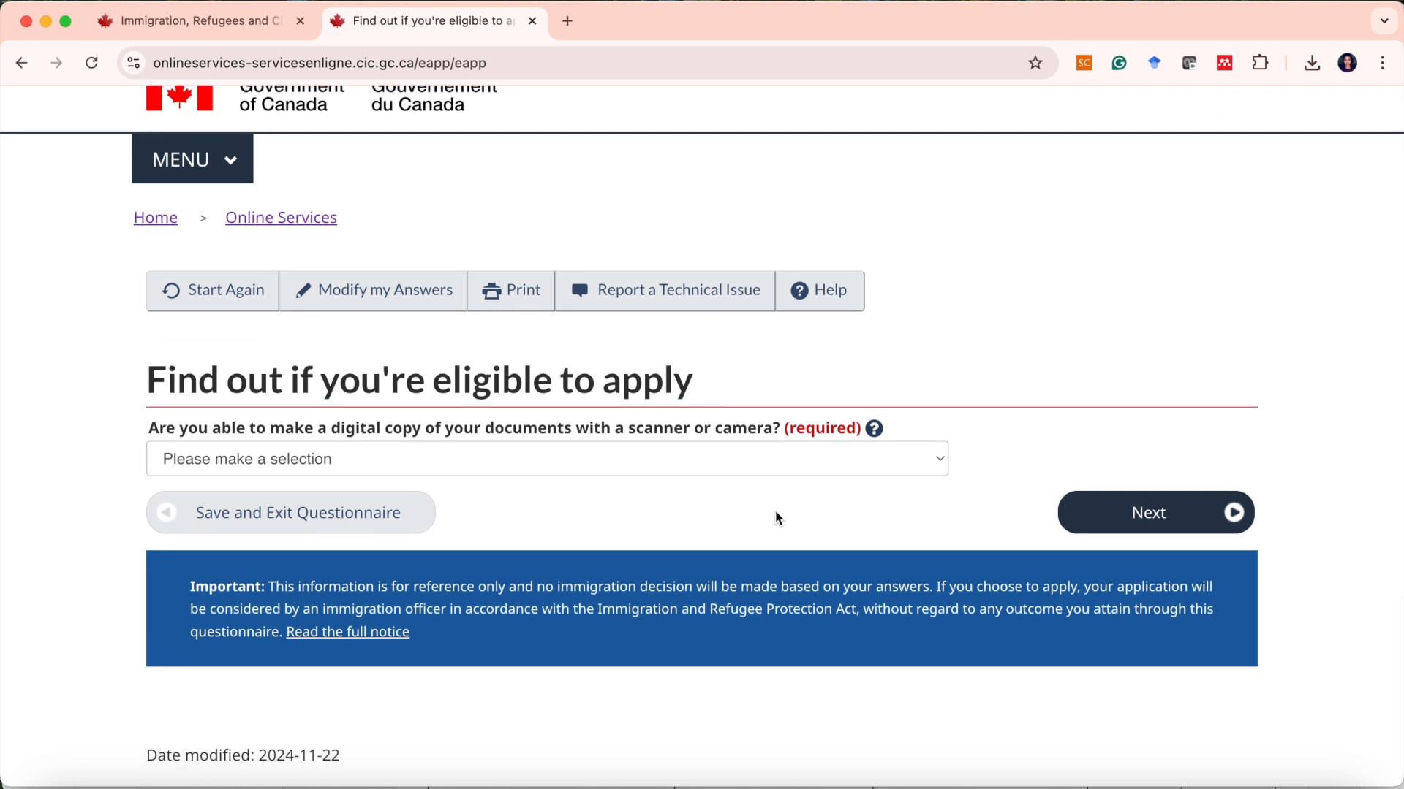
click(729, 475)
click(713, 489)
click(1107, 511)
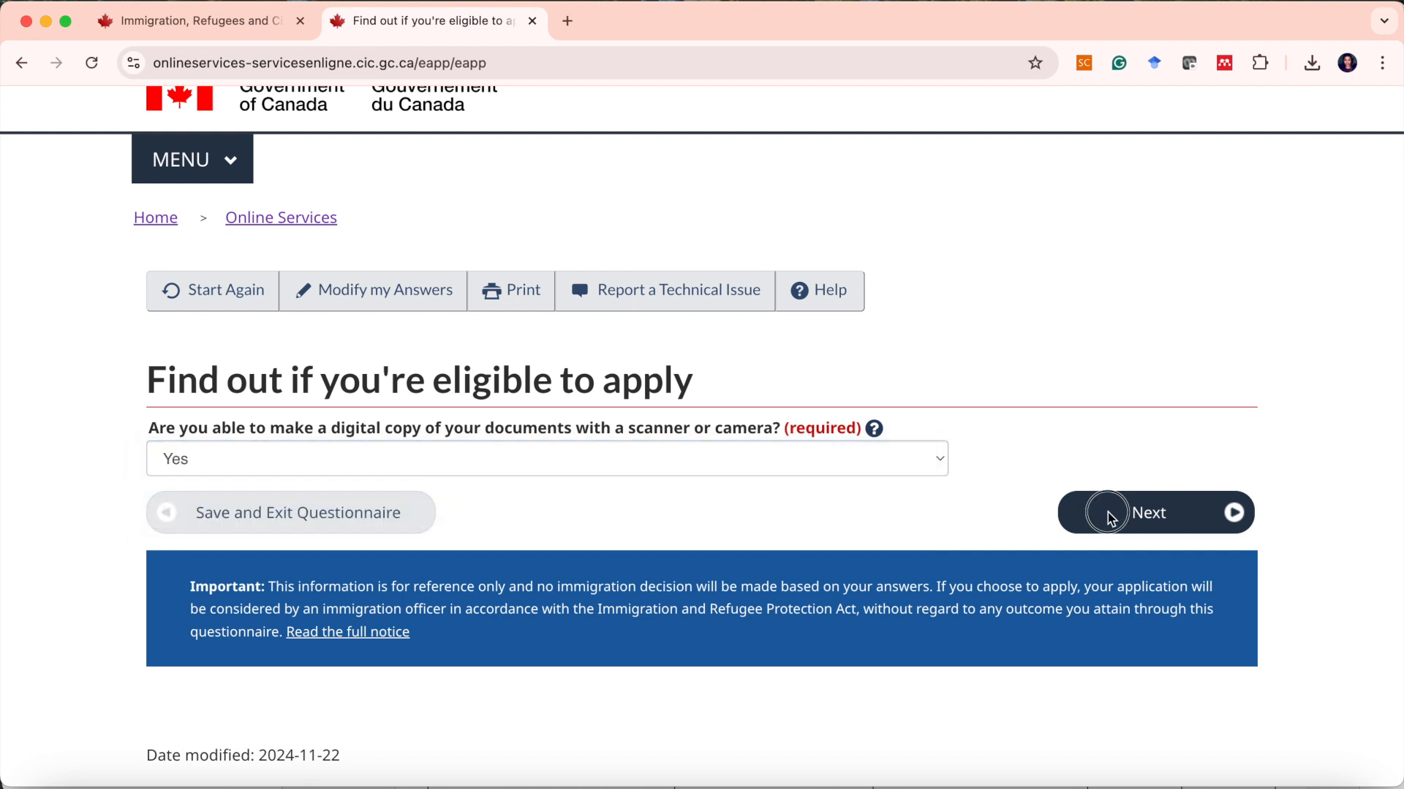
Answer Yes to paying the application fees online and continue.
scroll(889, 538, down, 1)
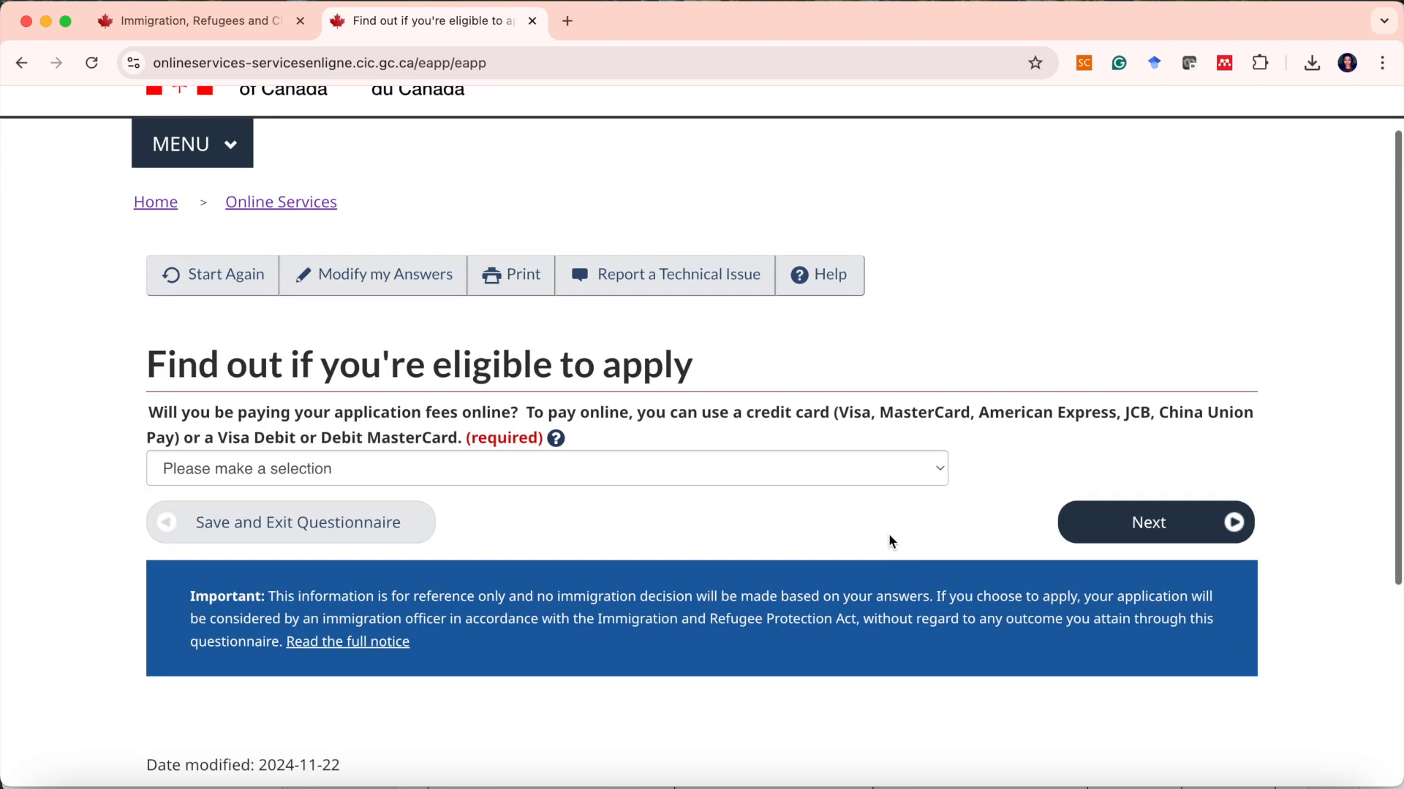
click(759, 473)
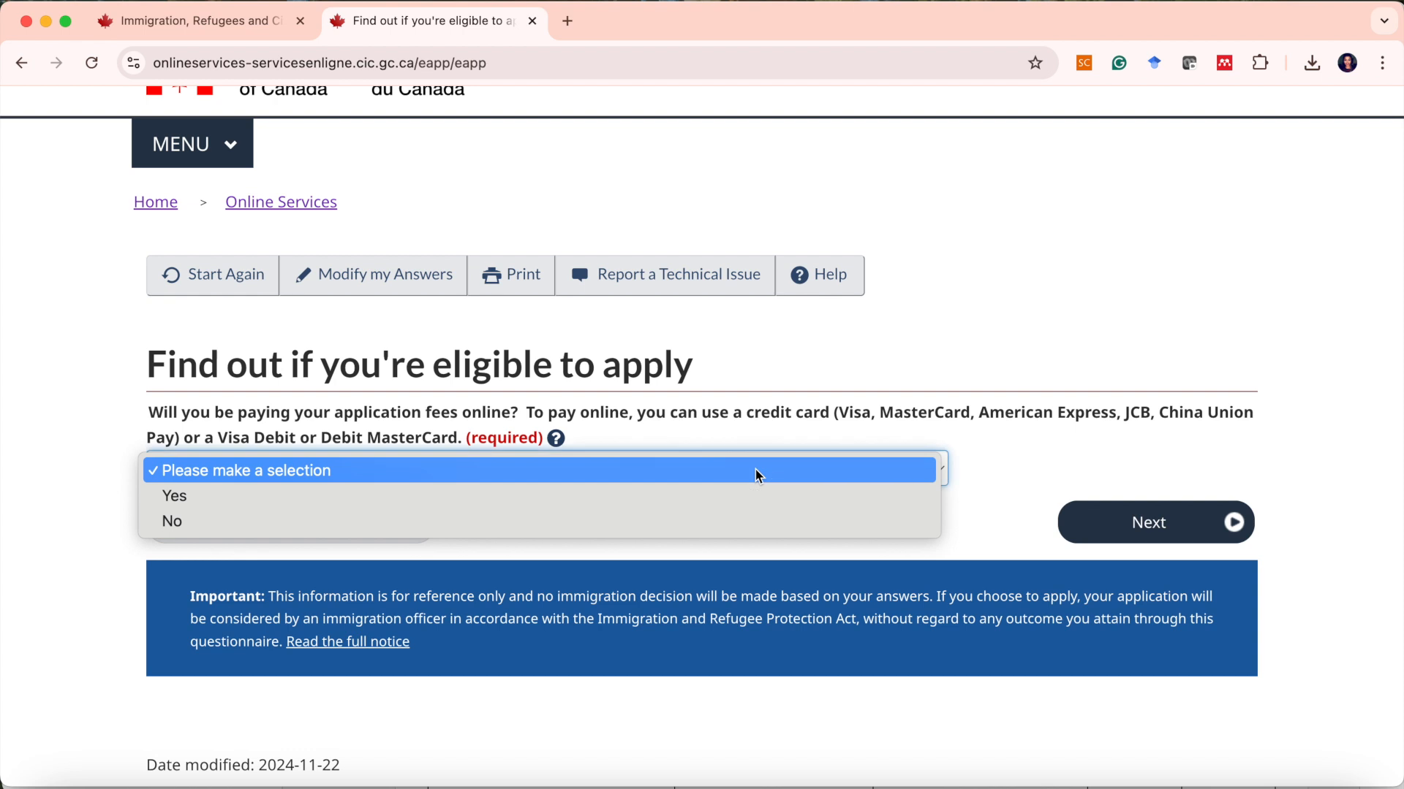
click(719, 495)
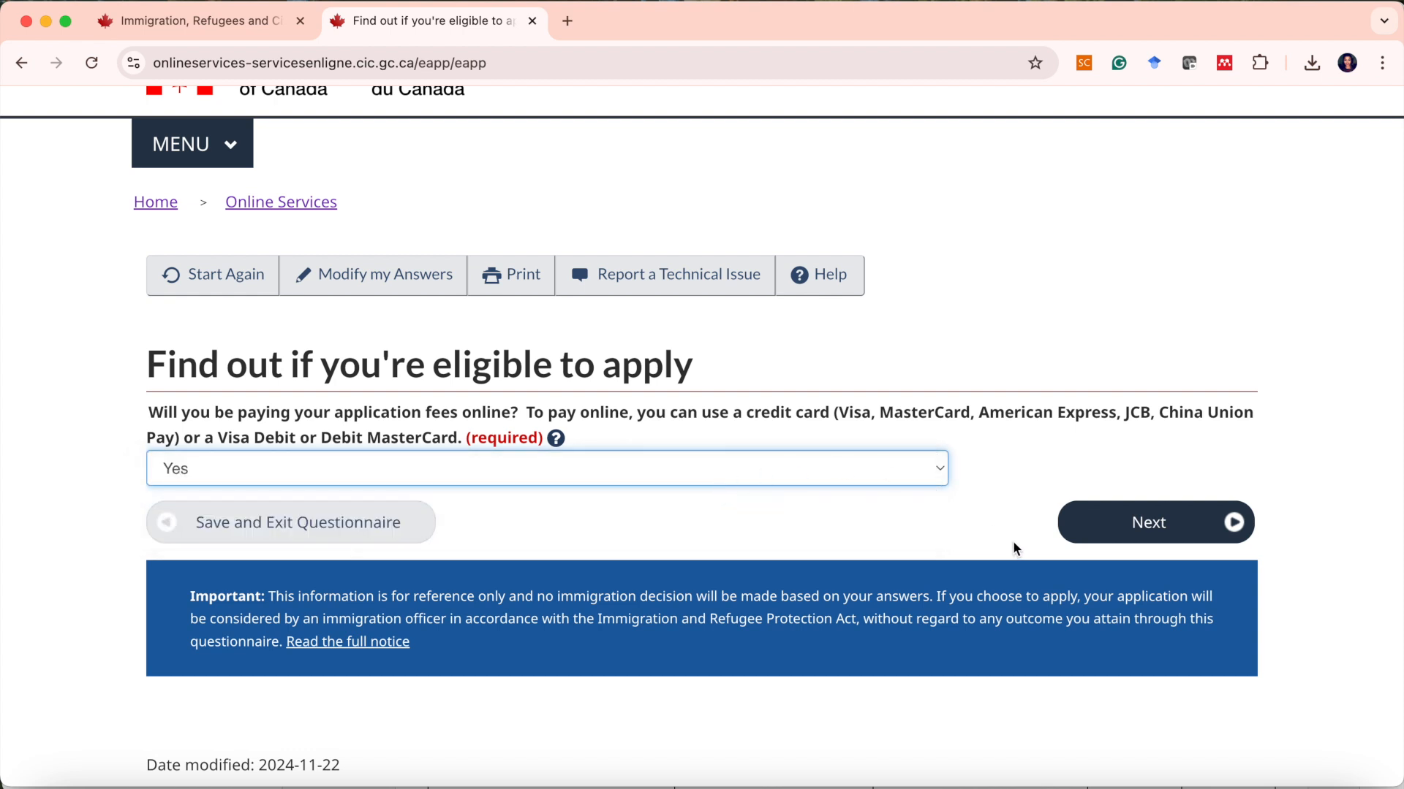
click(1120, 539)
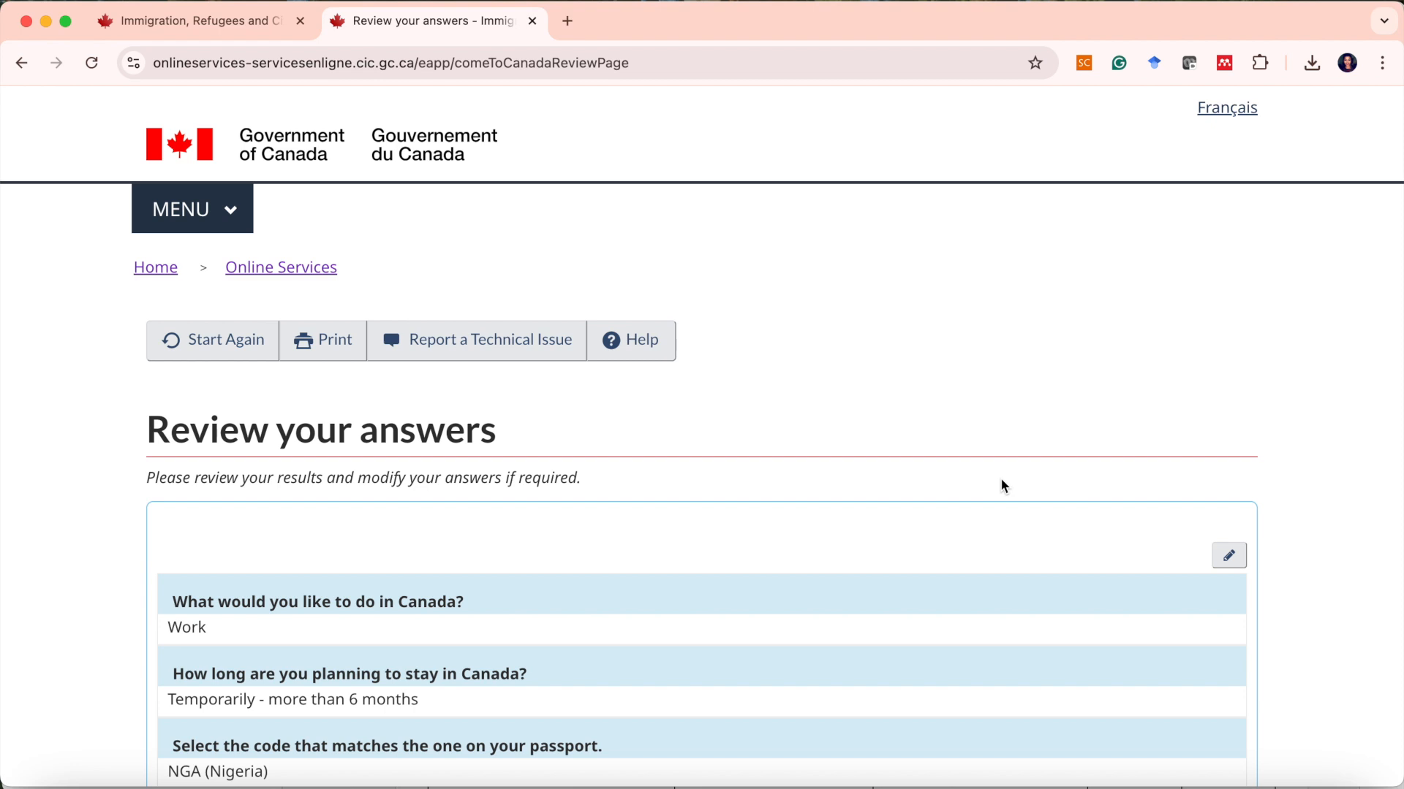
Review the summary of all questionnaire answers and continue to the submission instructions.
scroll(1001, 479, down, 5)
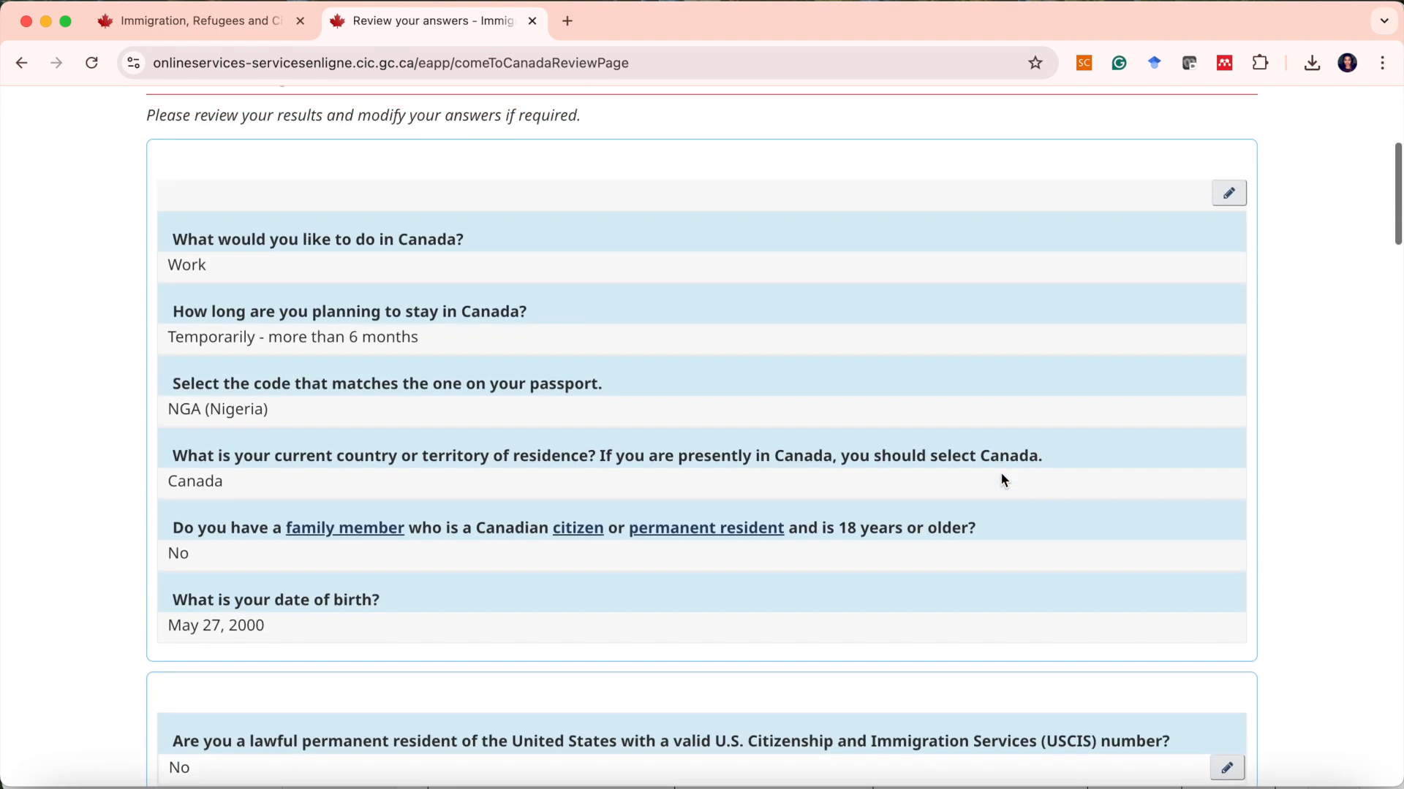
scroll(1004, 480, up, 1)
scroll(1003, 479, down, 2)
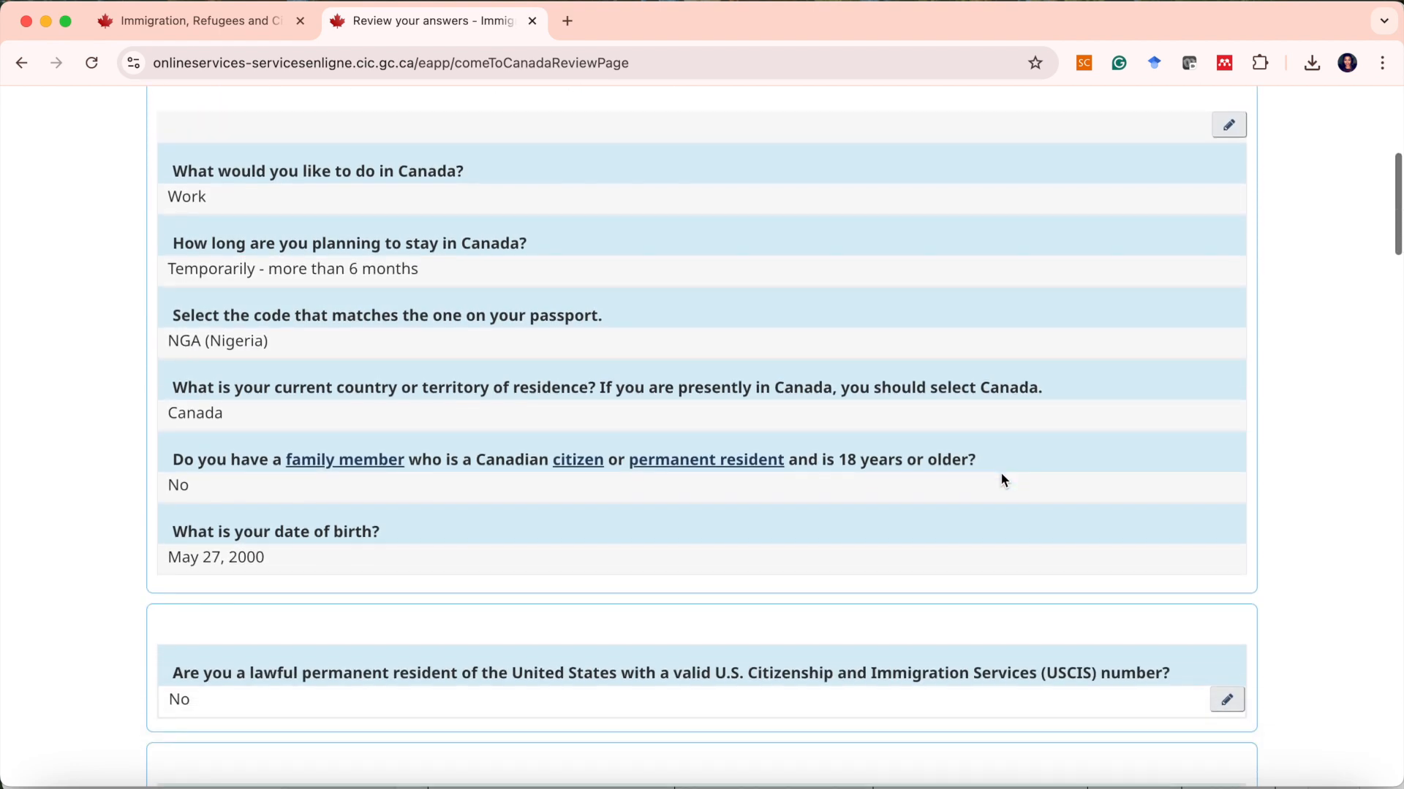
scroll(1003, 480, down, 2)
scroll(1004, 480, down, 1)
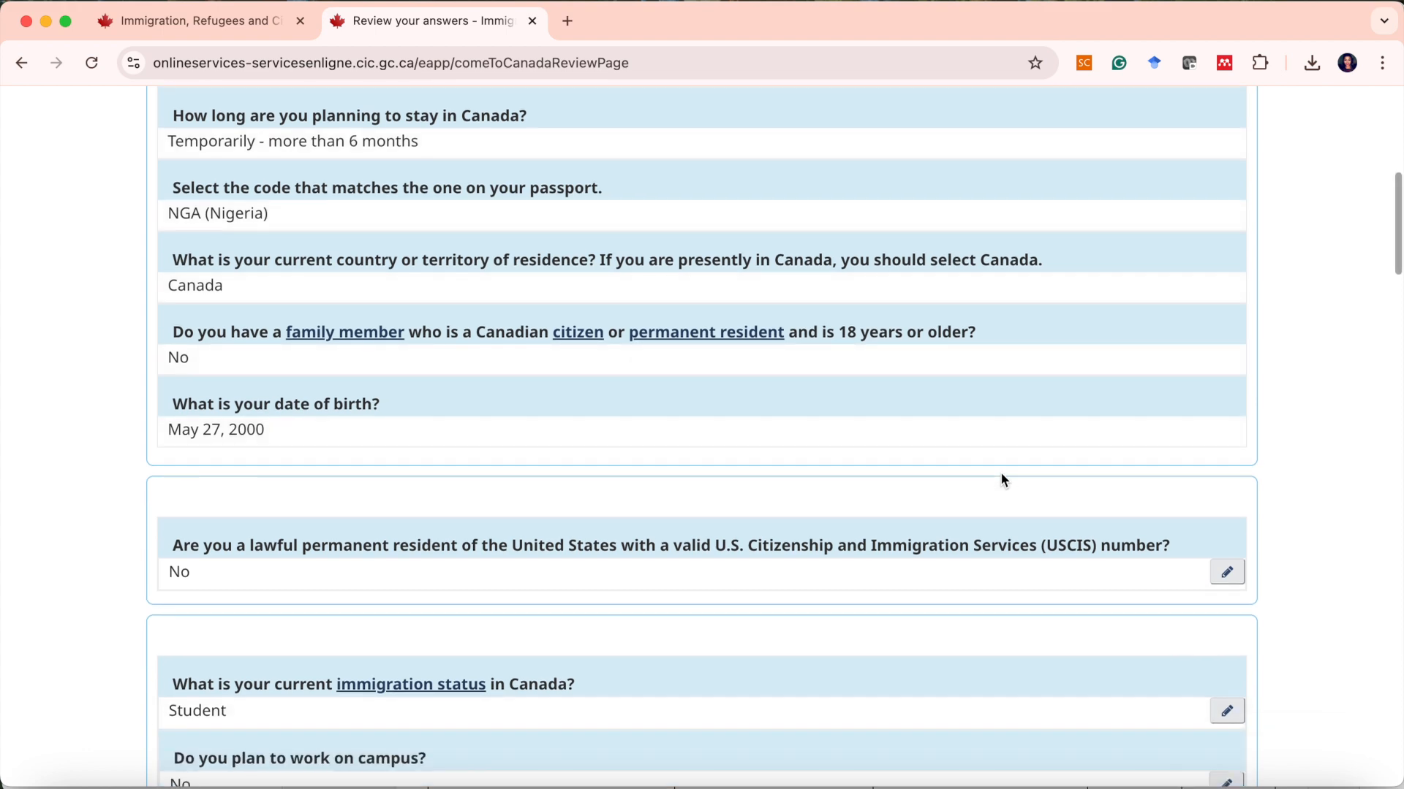
scroll(1005, 443, down, 5)
scroll(1008, 442, down, 9)
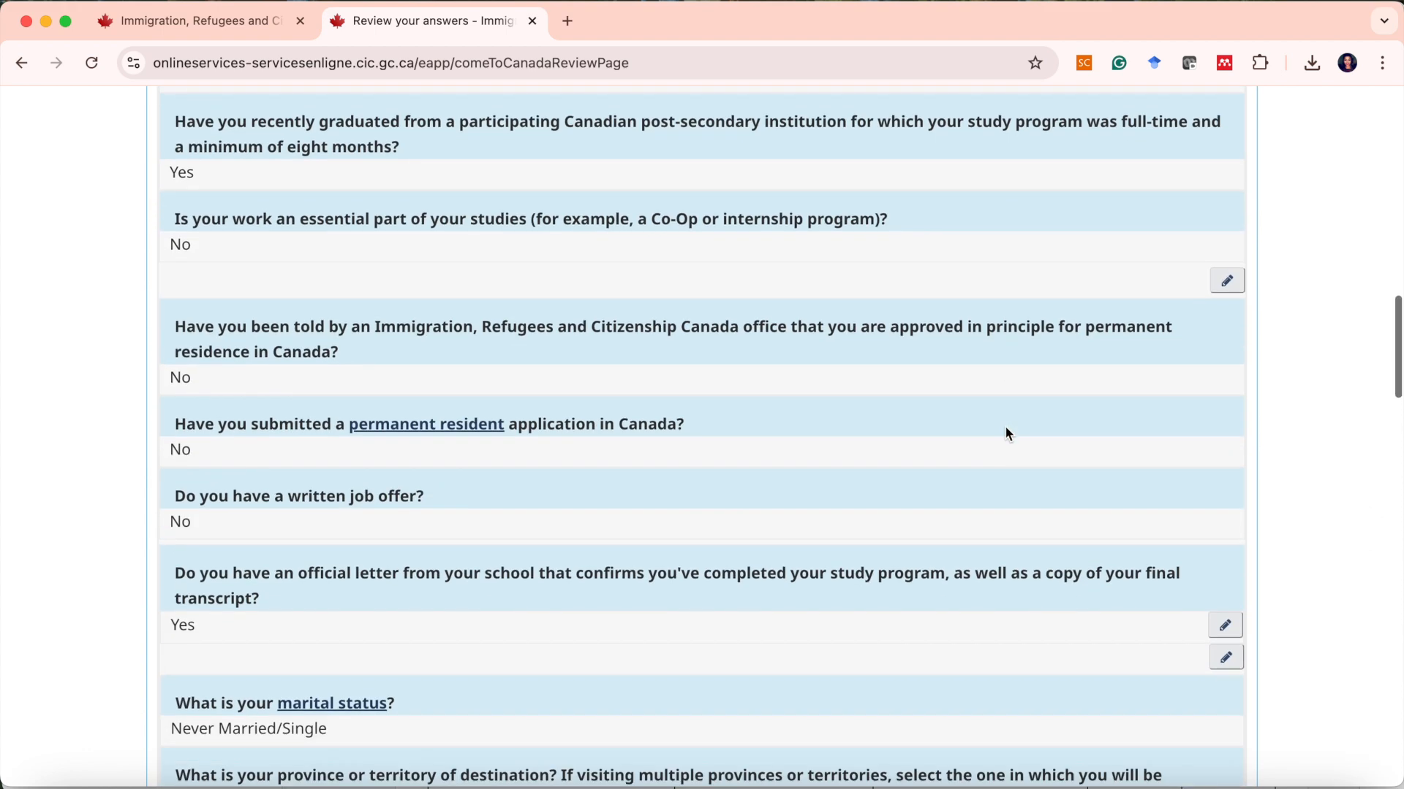
scroll(1006, 434, down, 6)
scroll(1006, 433, down, 3)
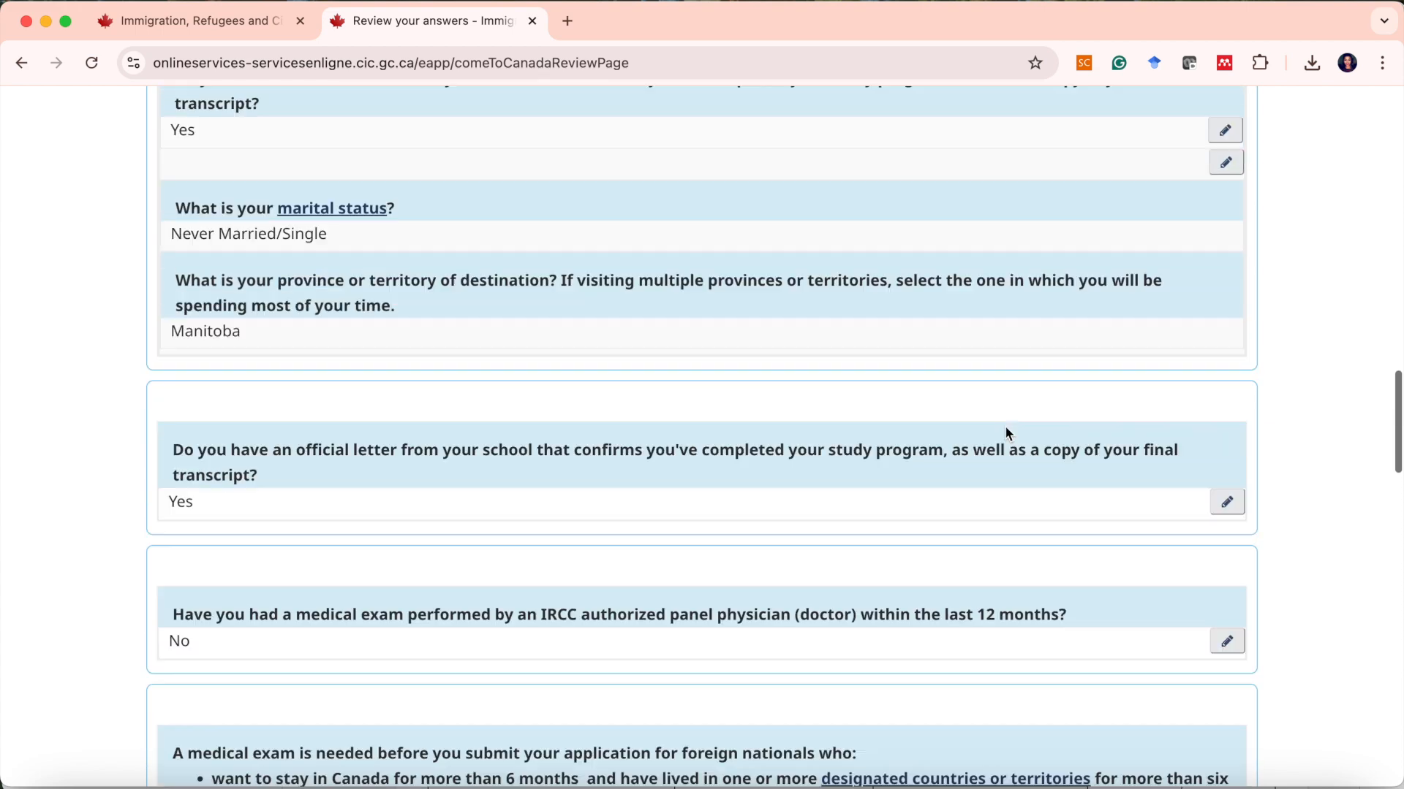
scroll(1006, 433, down, 15)
click(1143, 397)
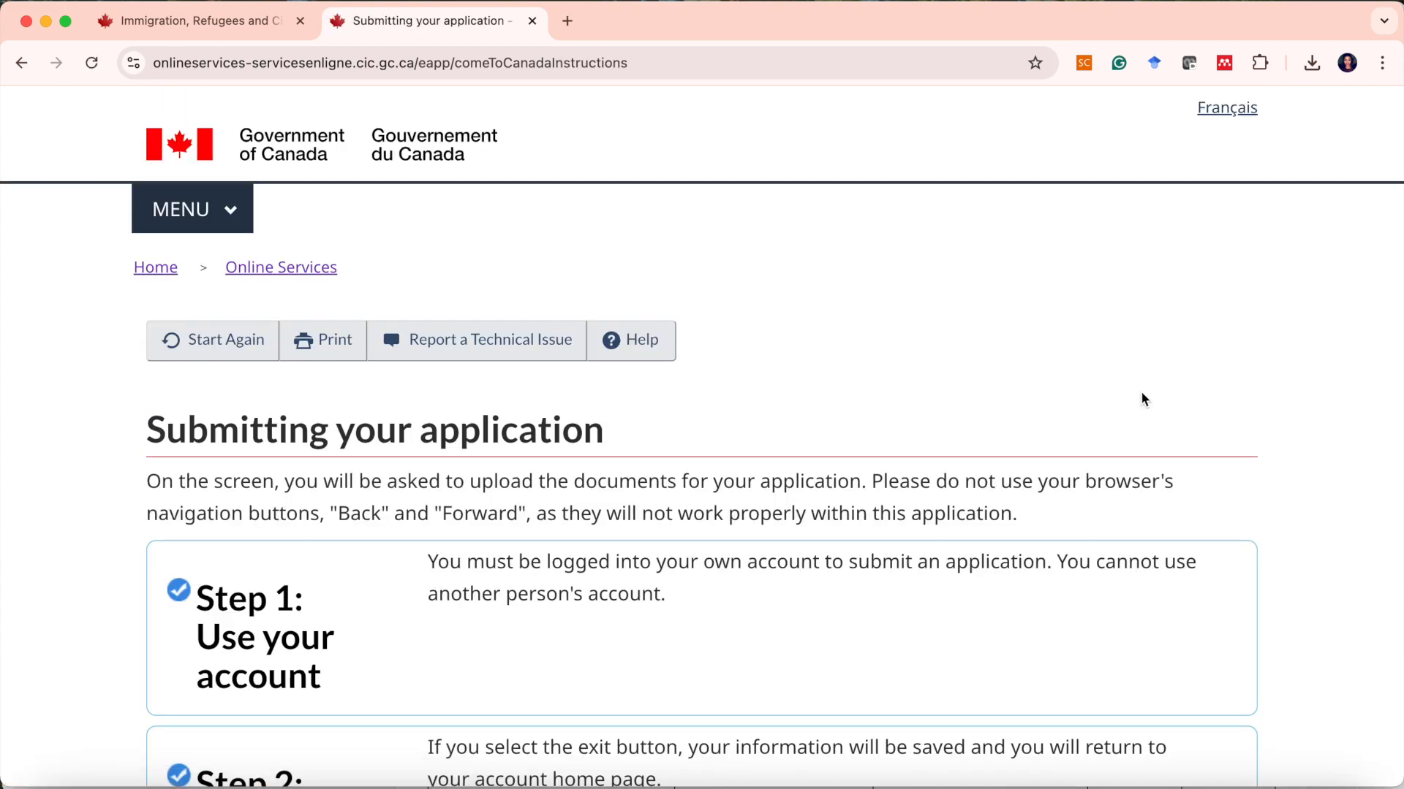
Read the submission instructions on file formats and the 4 MB size limit, then continue to the document checklist.
scroll(1108, 406, down, 3)
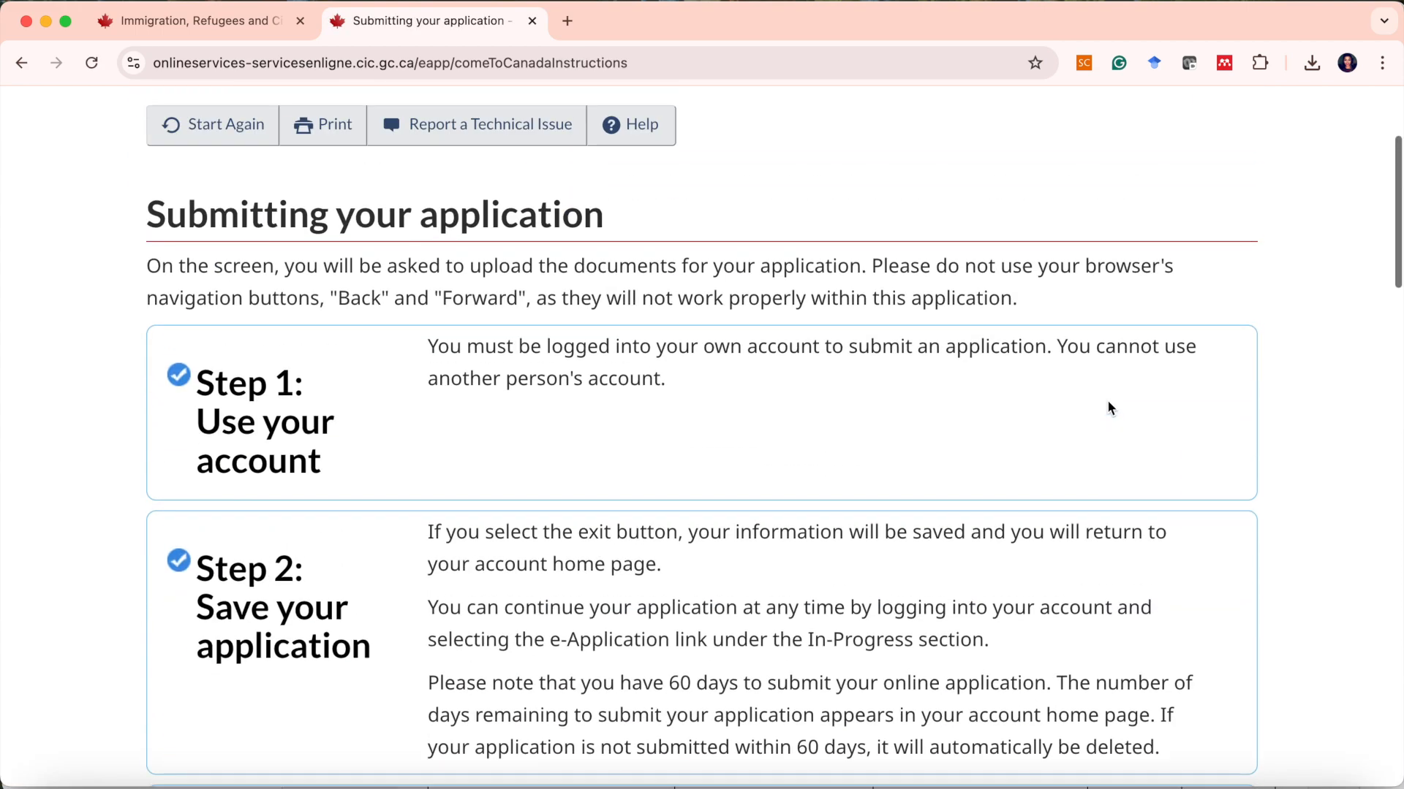
scroll(1108, 408, down, 15)
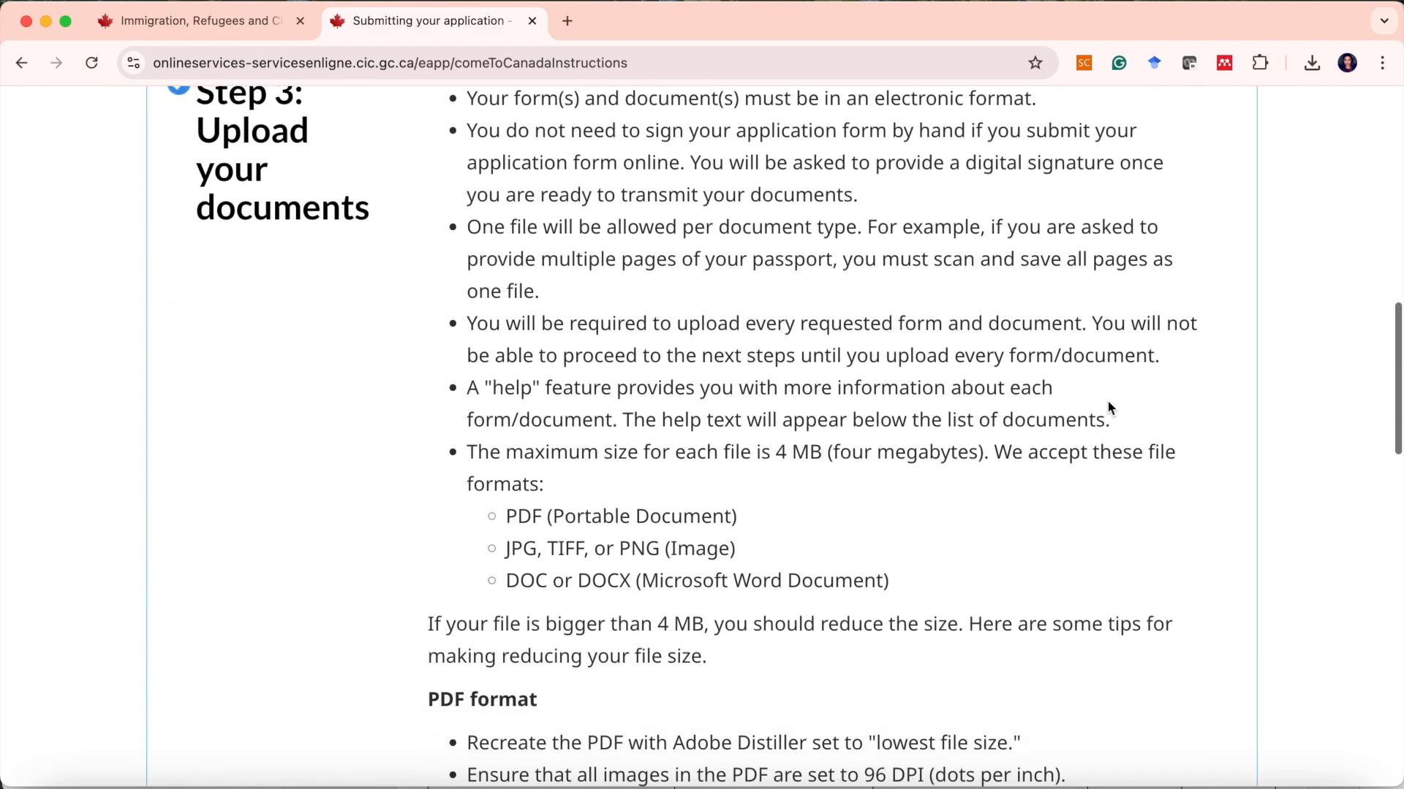
scroll(1109, 408, down, 3)
scroll(612, 483, up, 15)
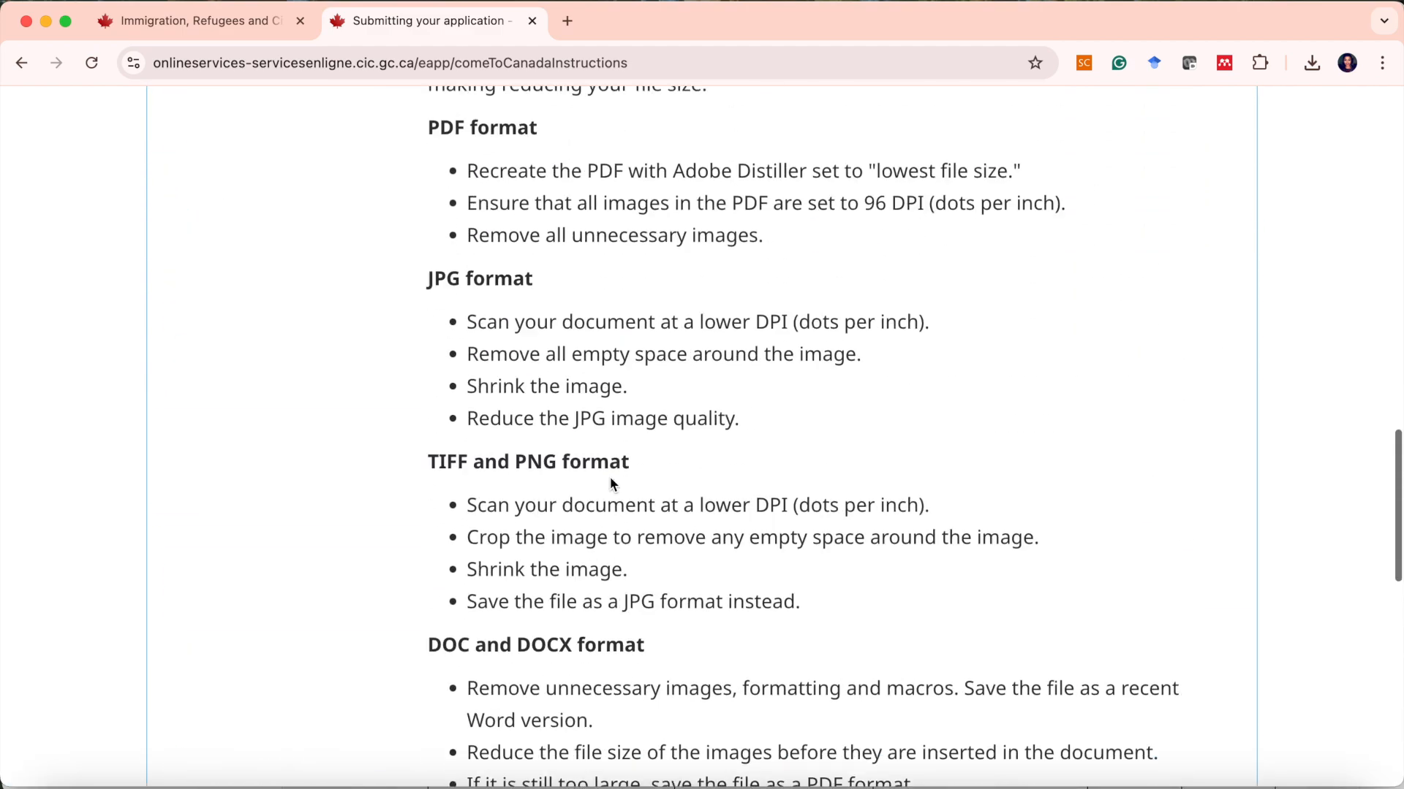
scroll(611, 481, up, 5)
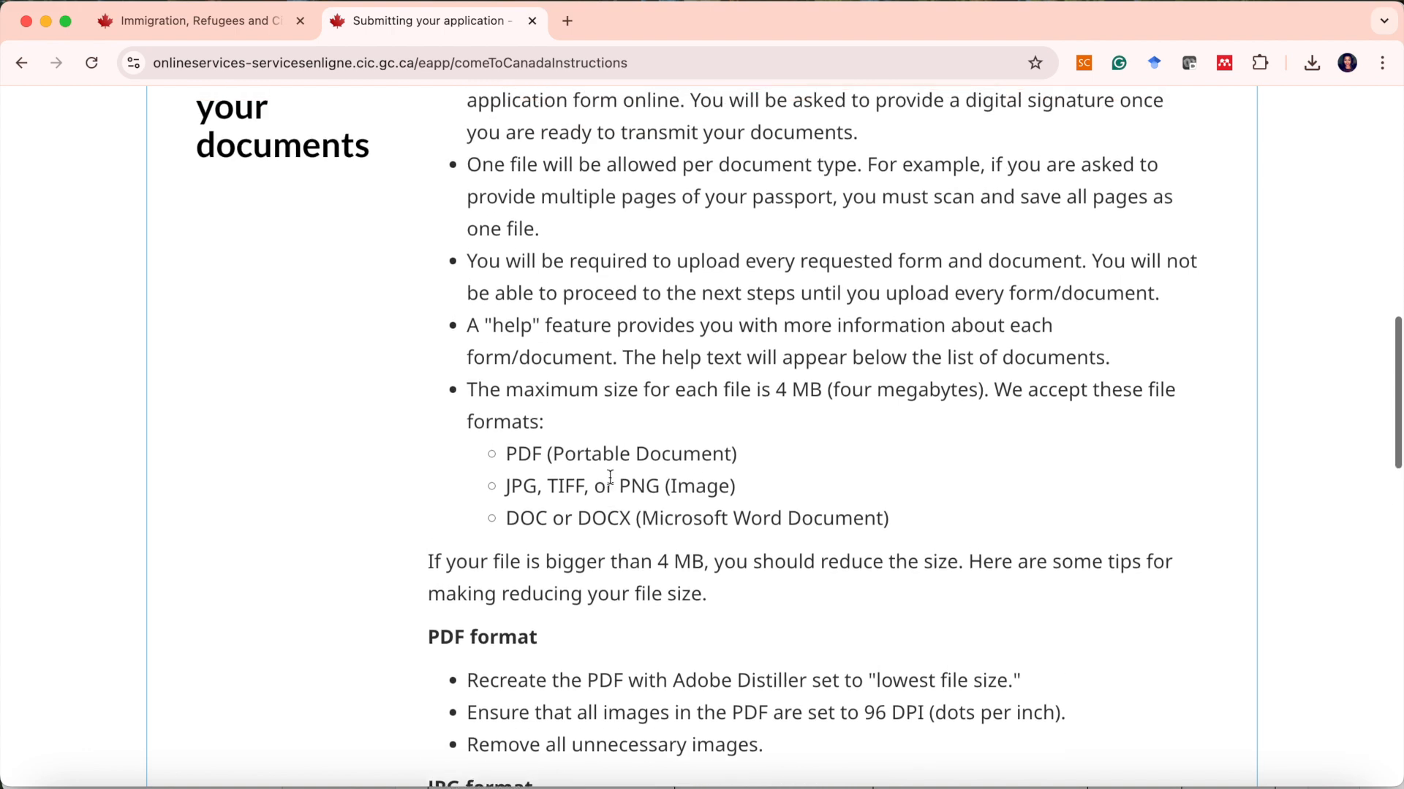
drag(463, 424, 824, 422)
scroll(805, 435, down, 3)
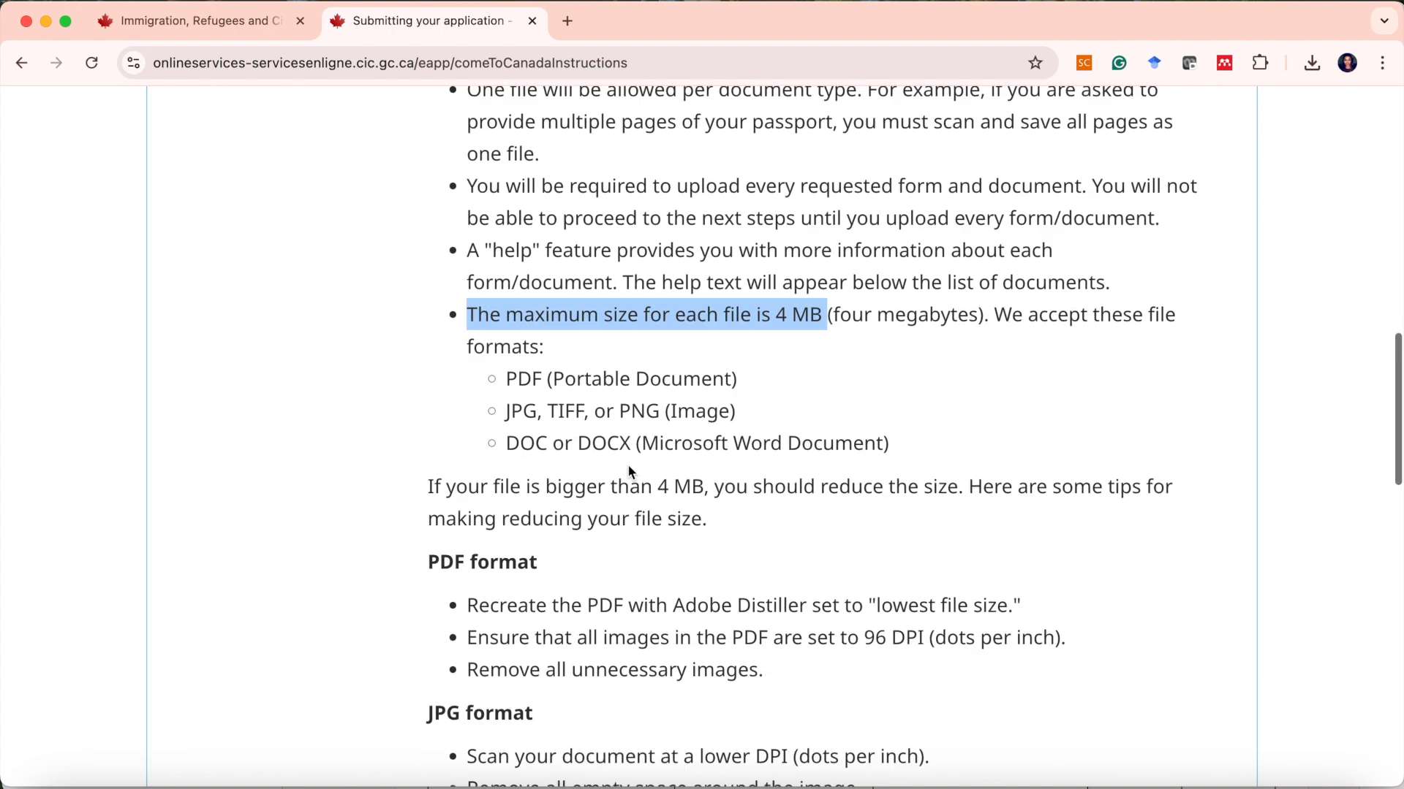
scroll(630, 472, down, 1)
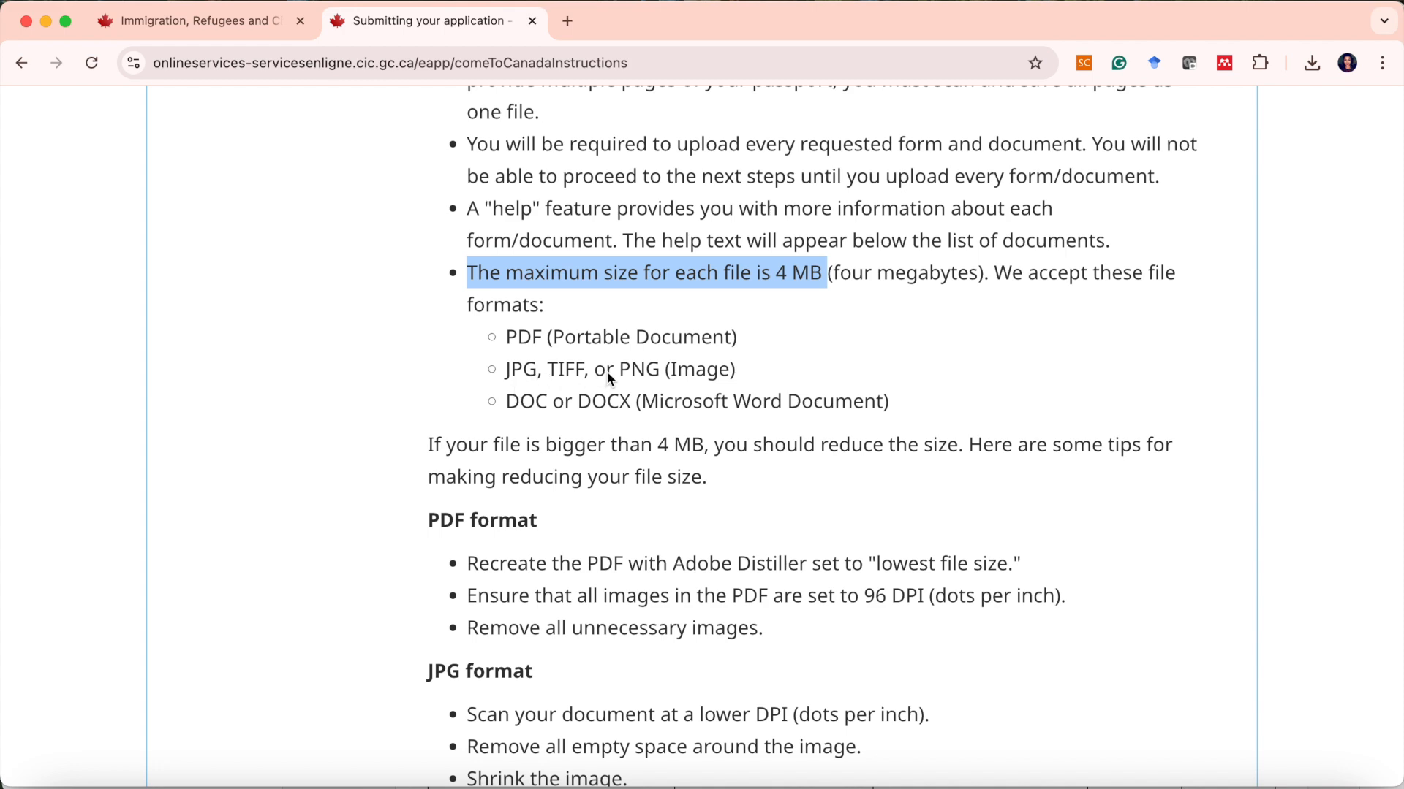
scroll(530, 414, down, 1)
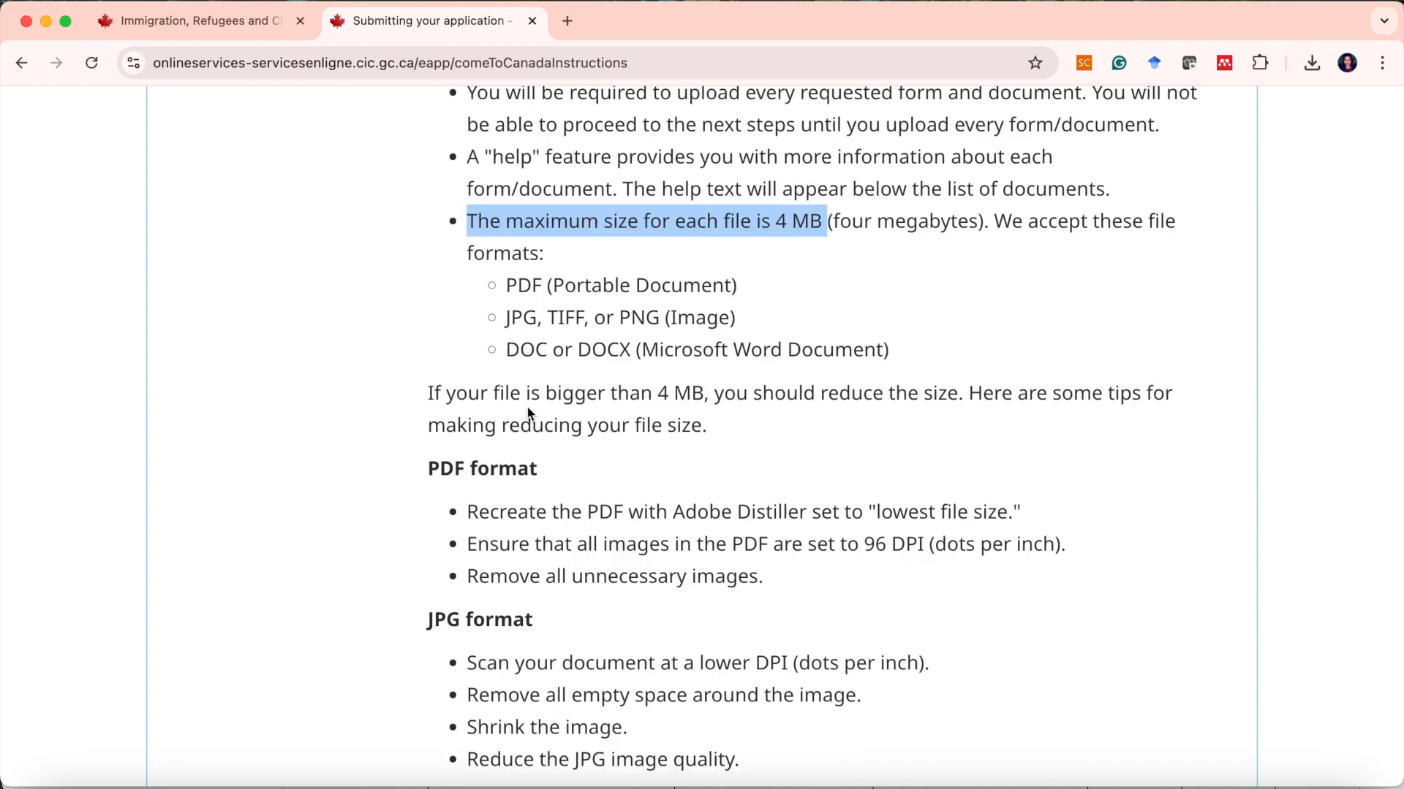
scroll(577, 402, down, 5)
scroll(627, 391, down, 1)
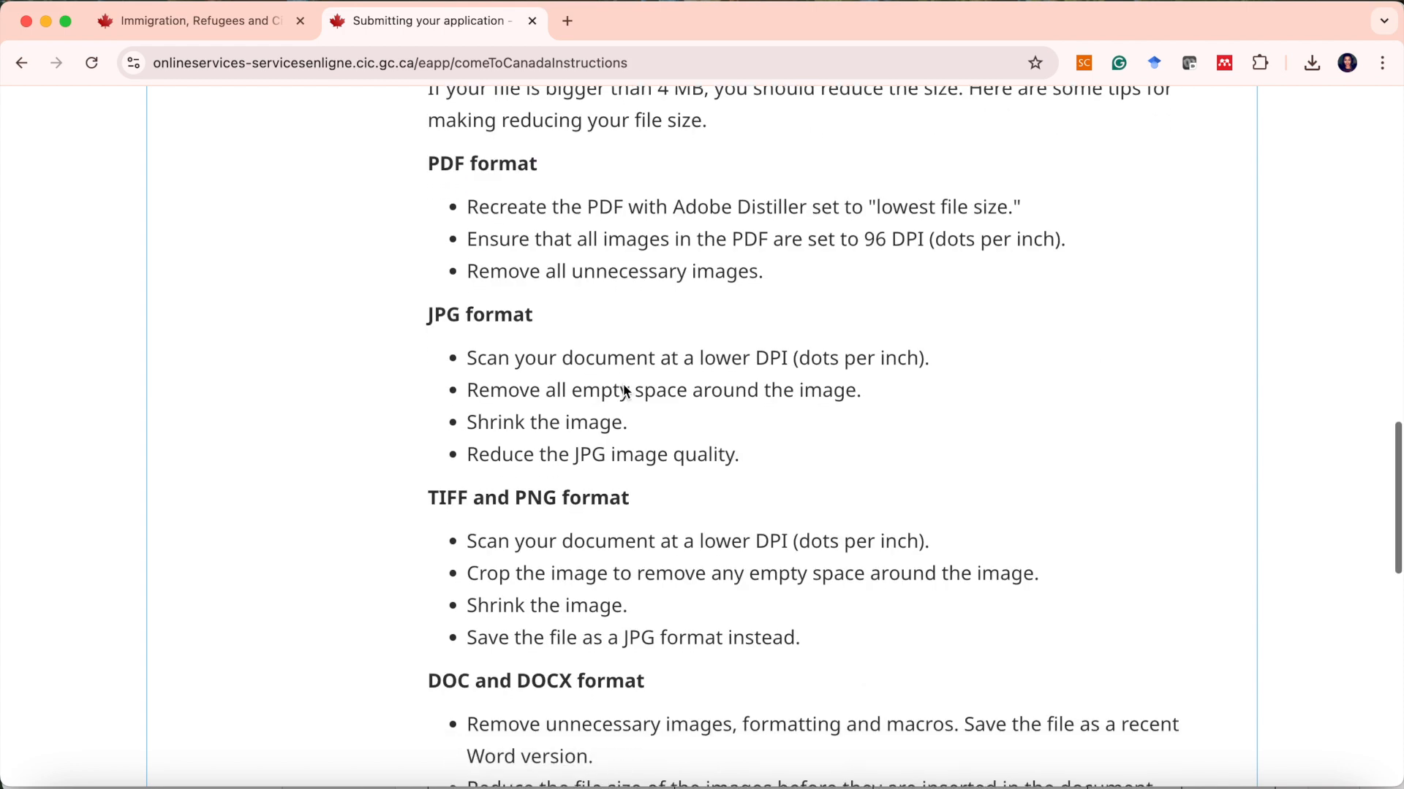
scroll(624, 392, down, 1)
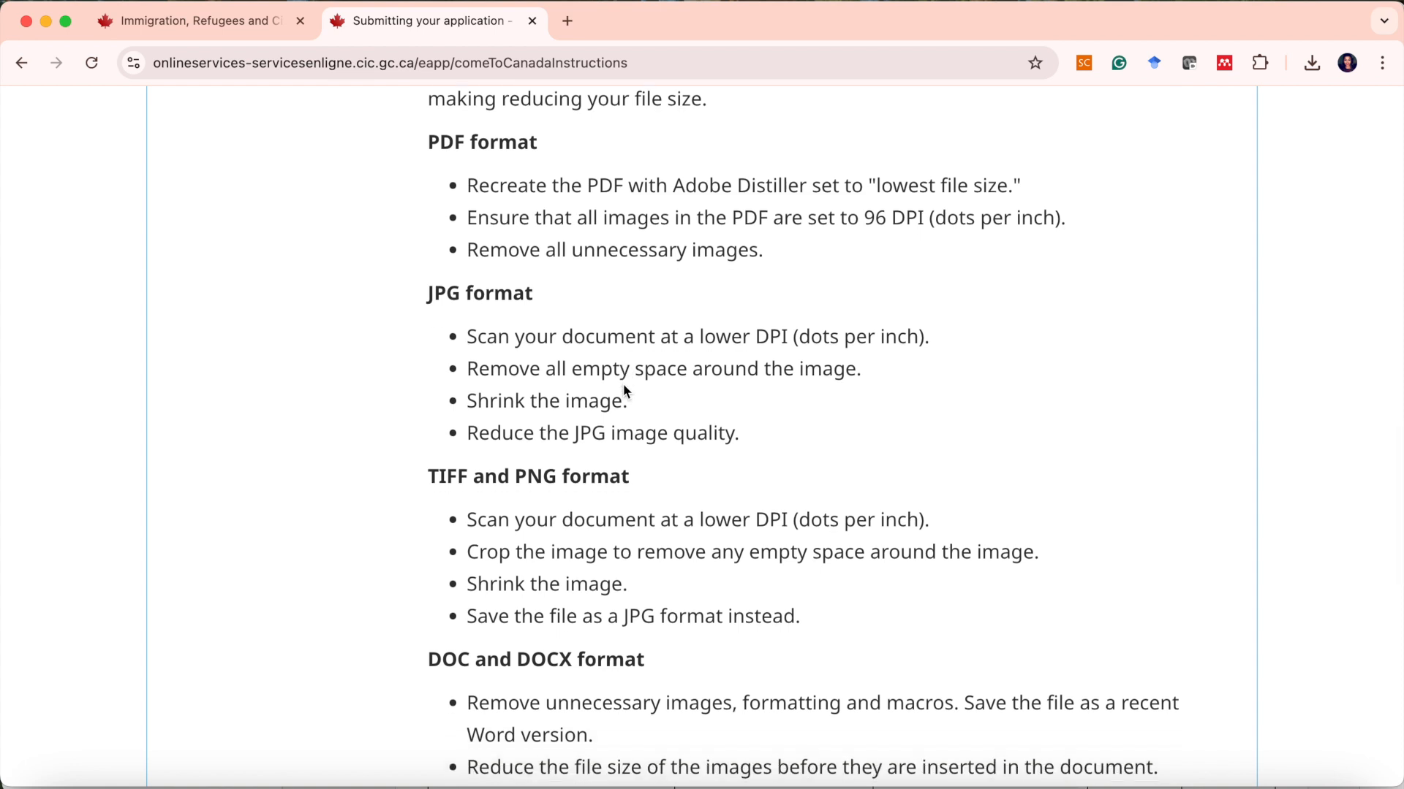
scroll(605, 380, down, 1)
scroll(605, 377, up, 1)
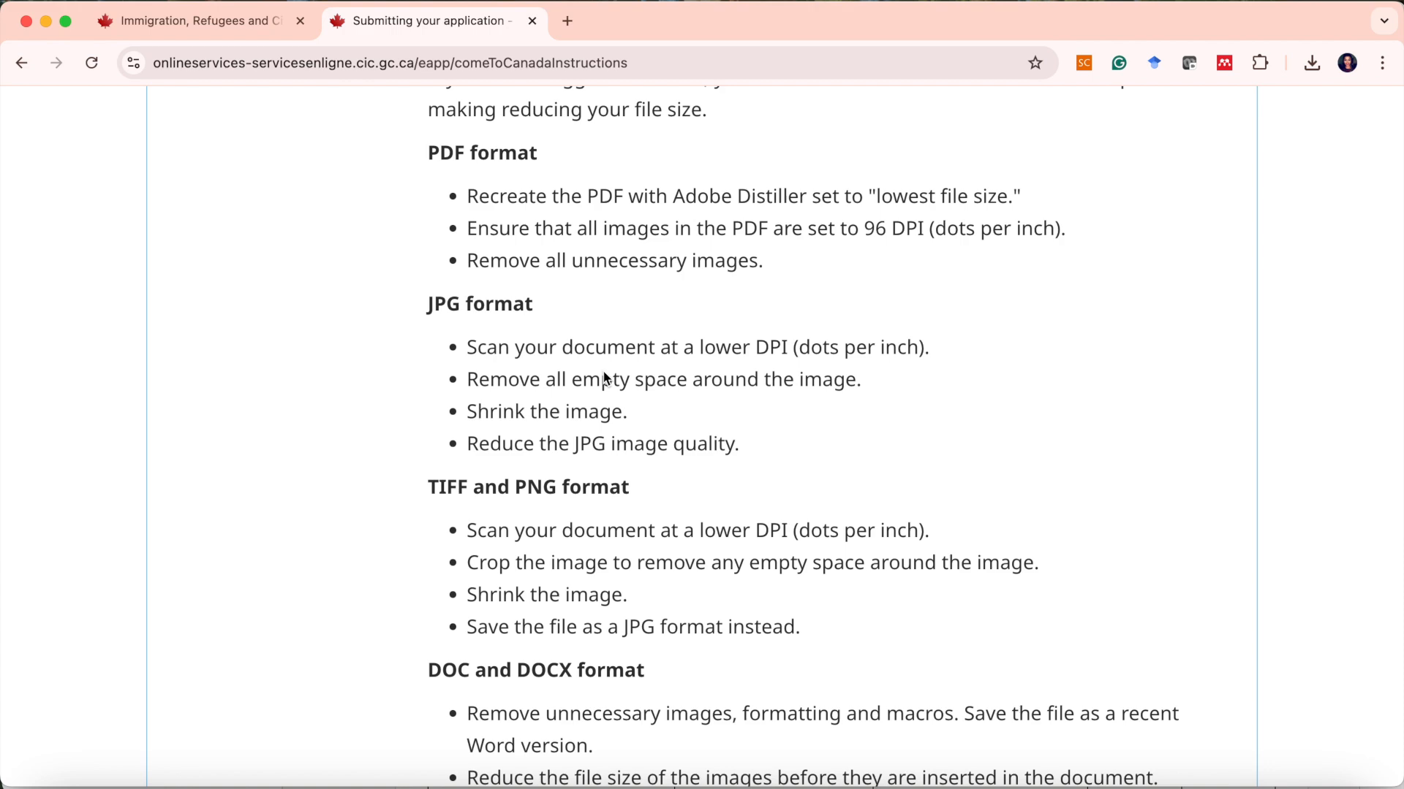
scroll(605, 378, down, 15)
click(1153, 437)
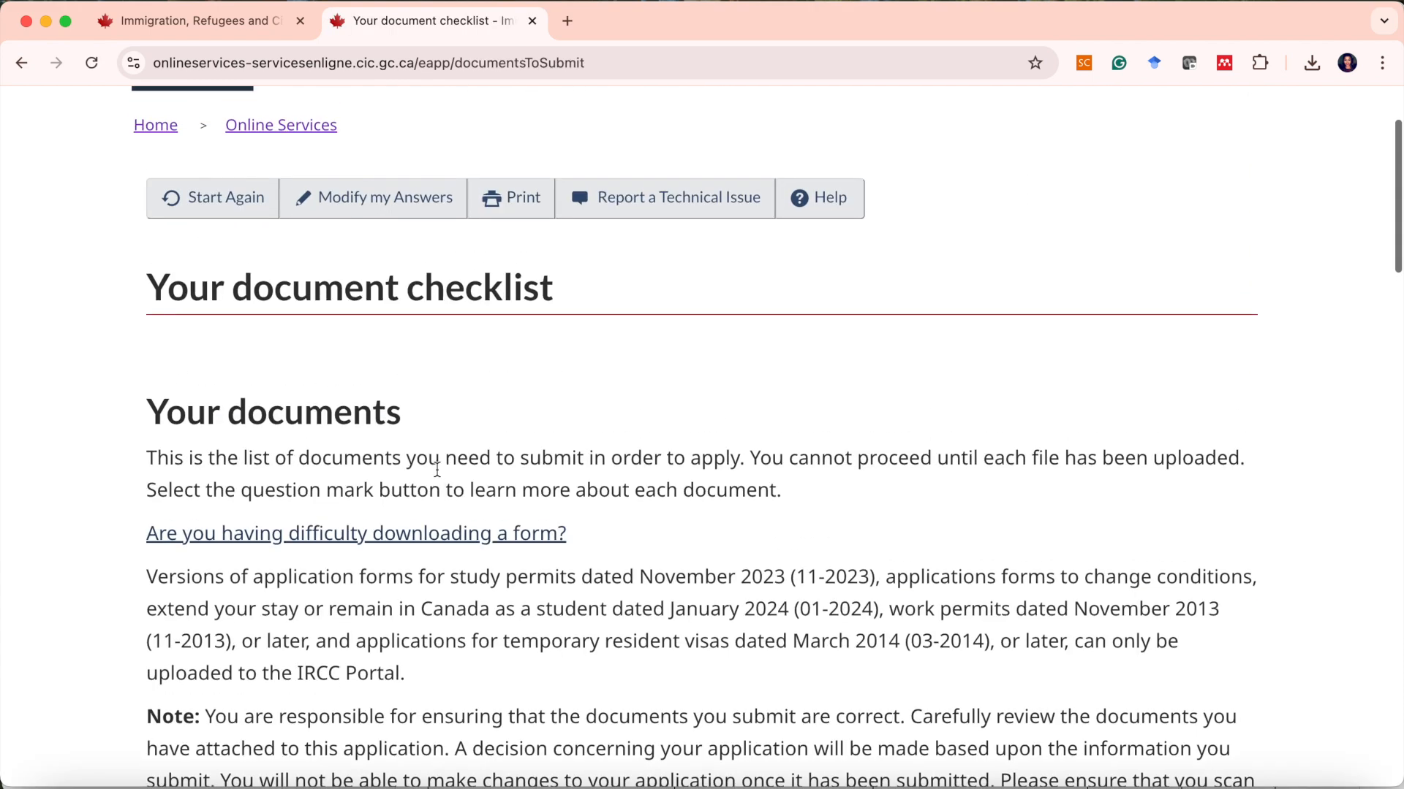
Open the IMM5710 application form link from the document checklist's Application Form(s) section.
scroll(437, 469, down, 6)
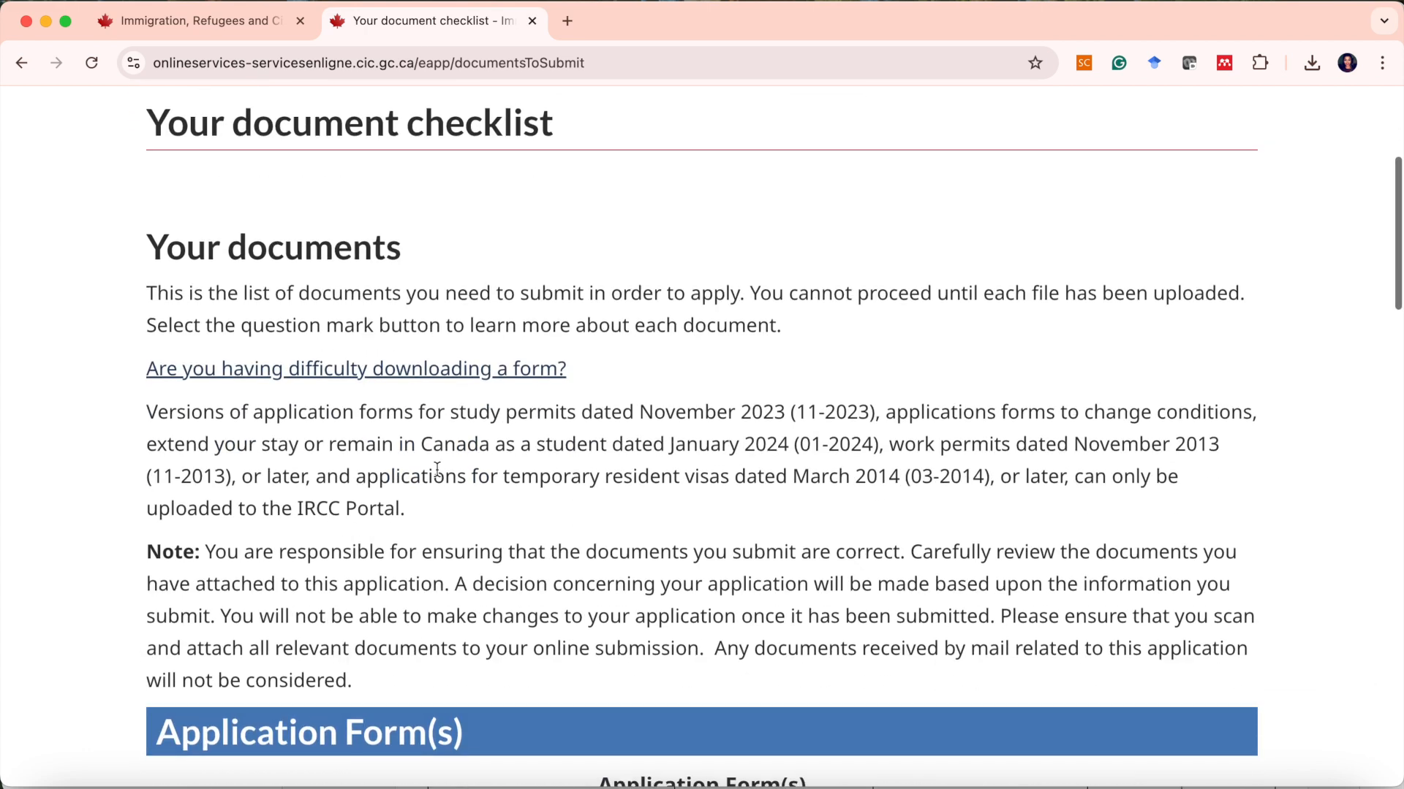
scroll(437, 473, down, 3)
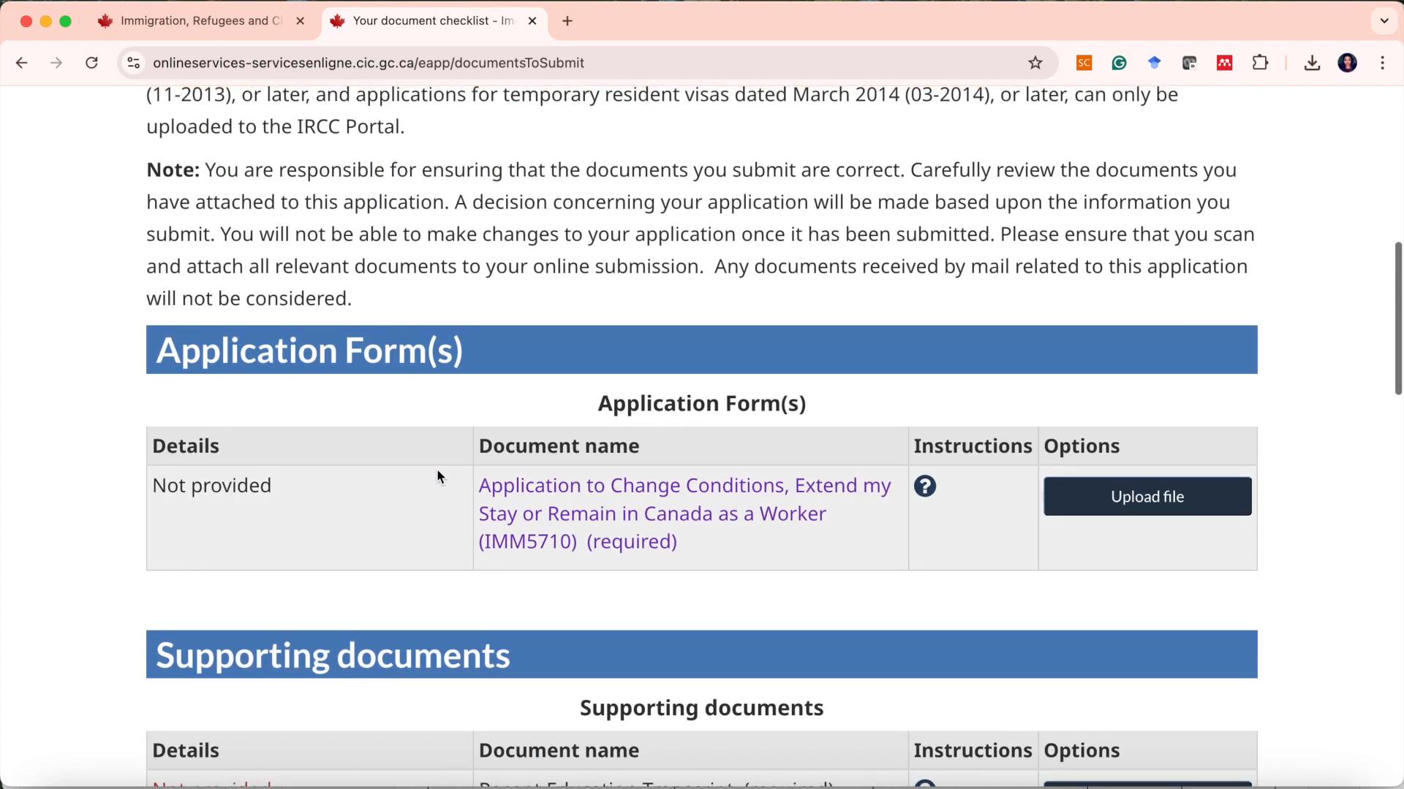
scroll(439, 476, up, 6)
scroll(960, 402, down, 1)
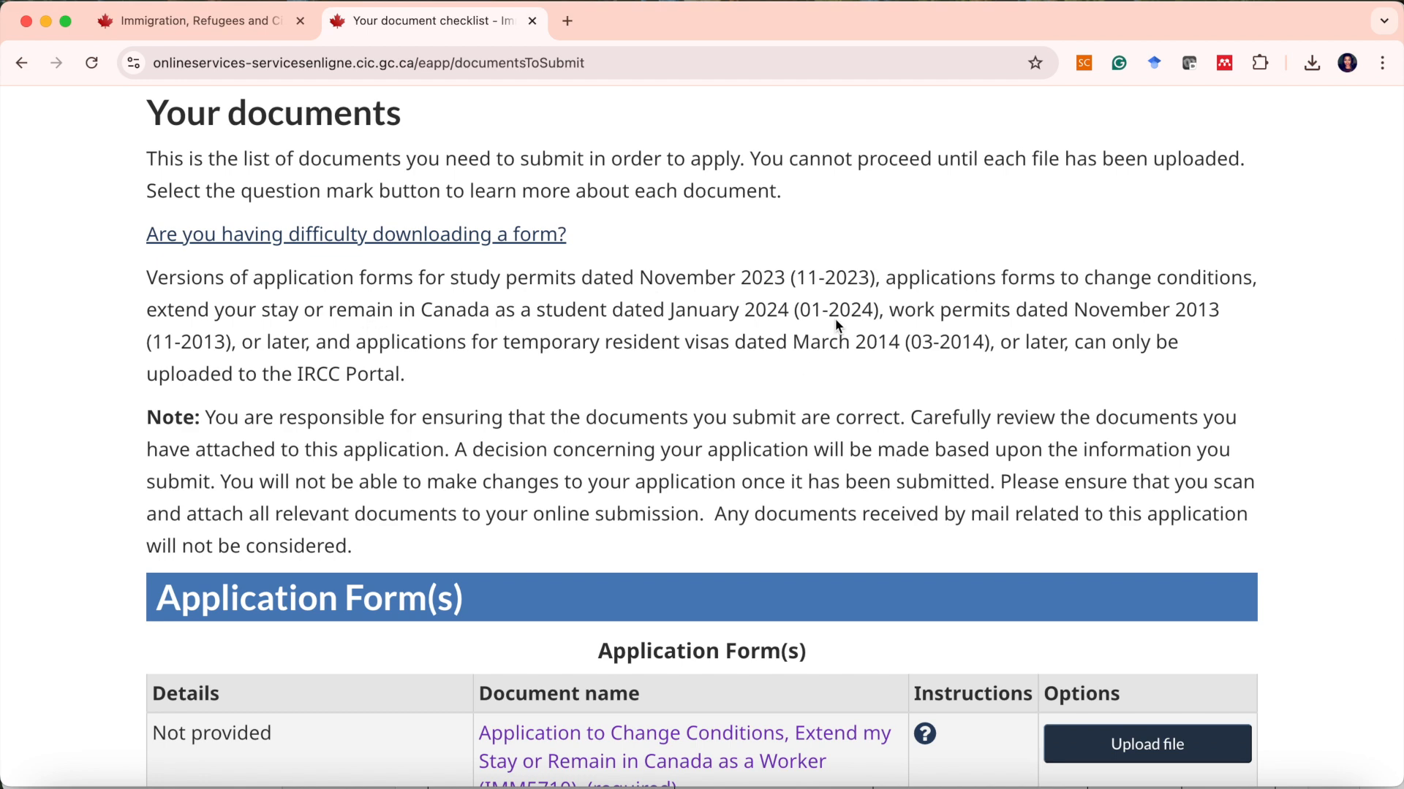
scroll(837, 323, down, 1)
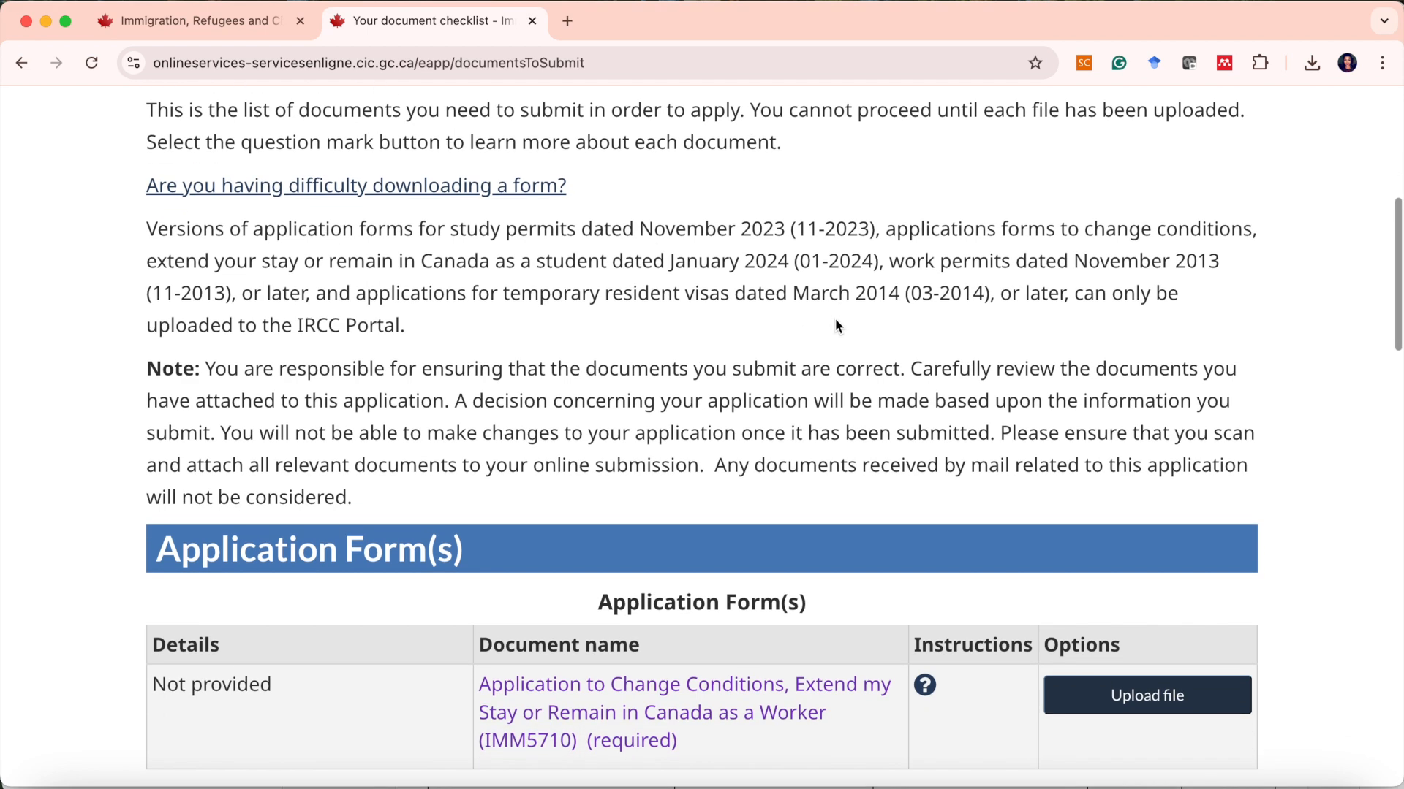
scroll(837, 325, down, 7)
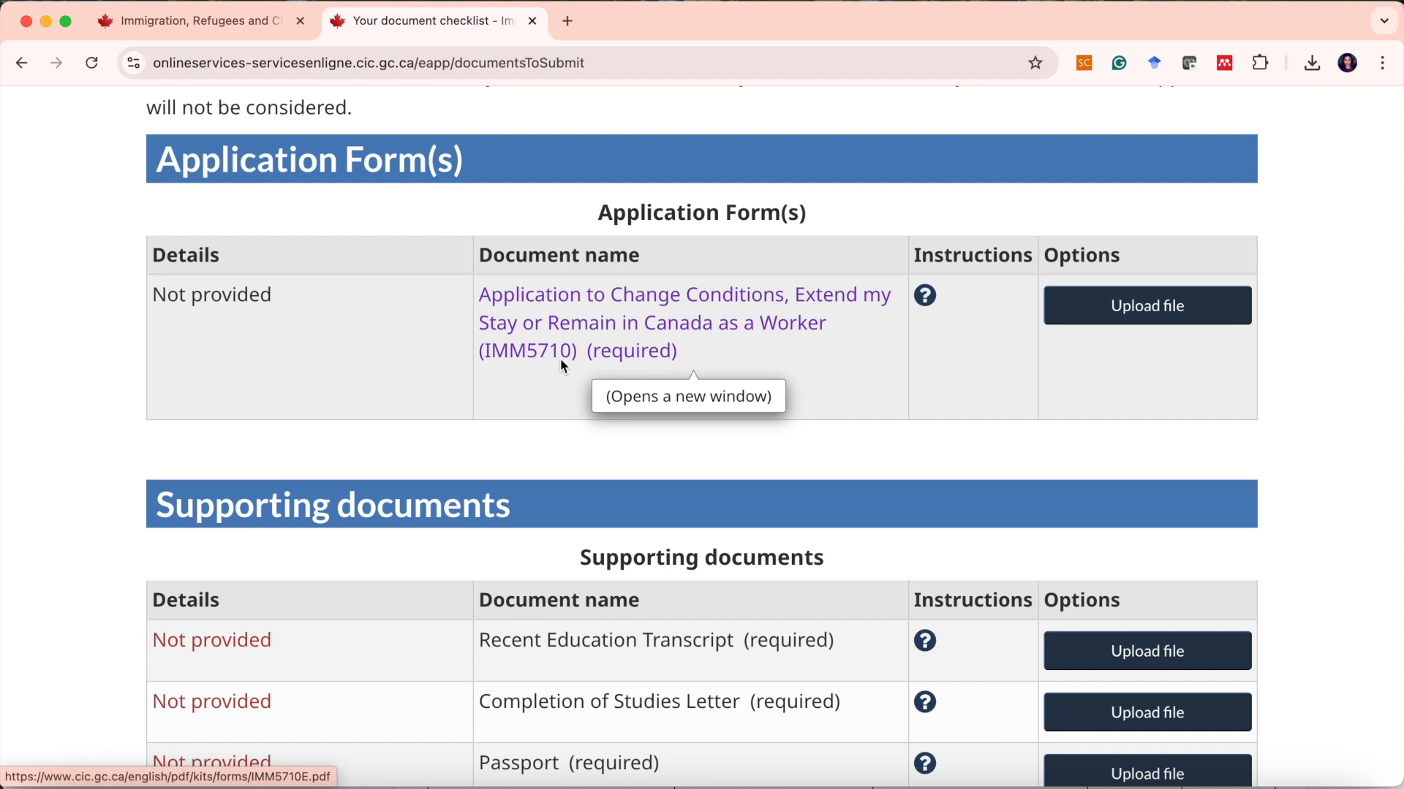
click(612, 311)
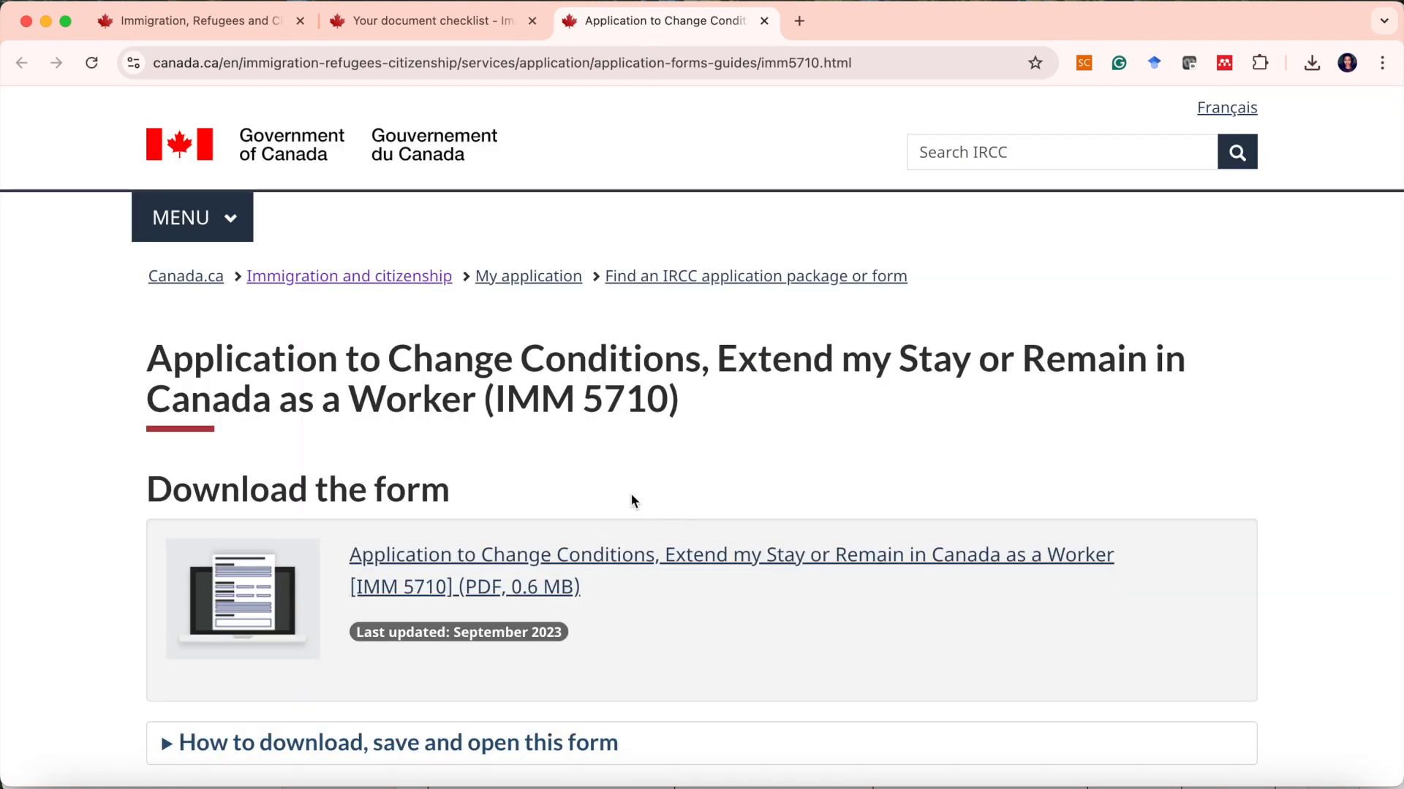
Download and open the IMM 5710 PDF form, closing the tools side panel.
scroll(630, 497, down, 1)
click(606, 517)
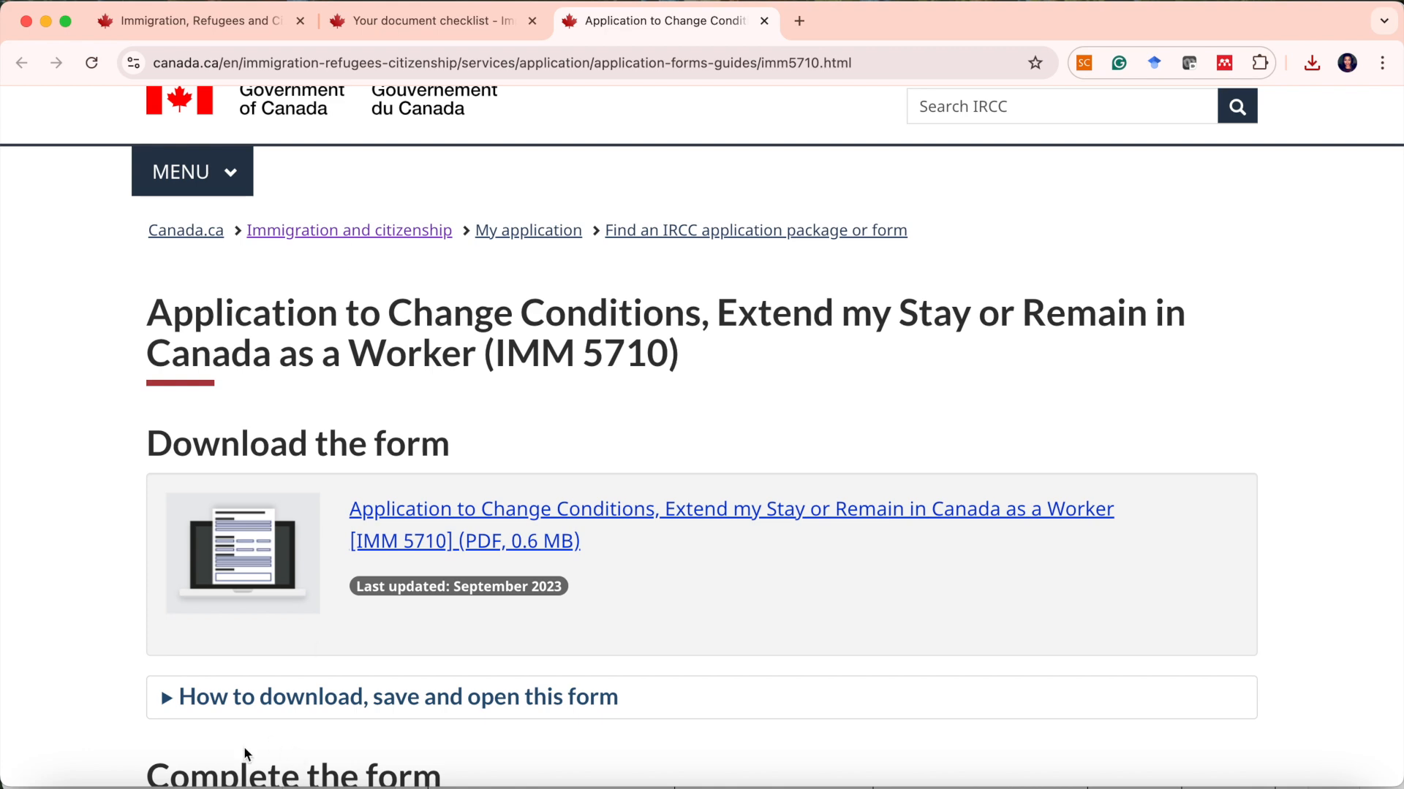
click(244, 782)
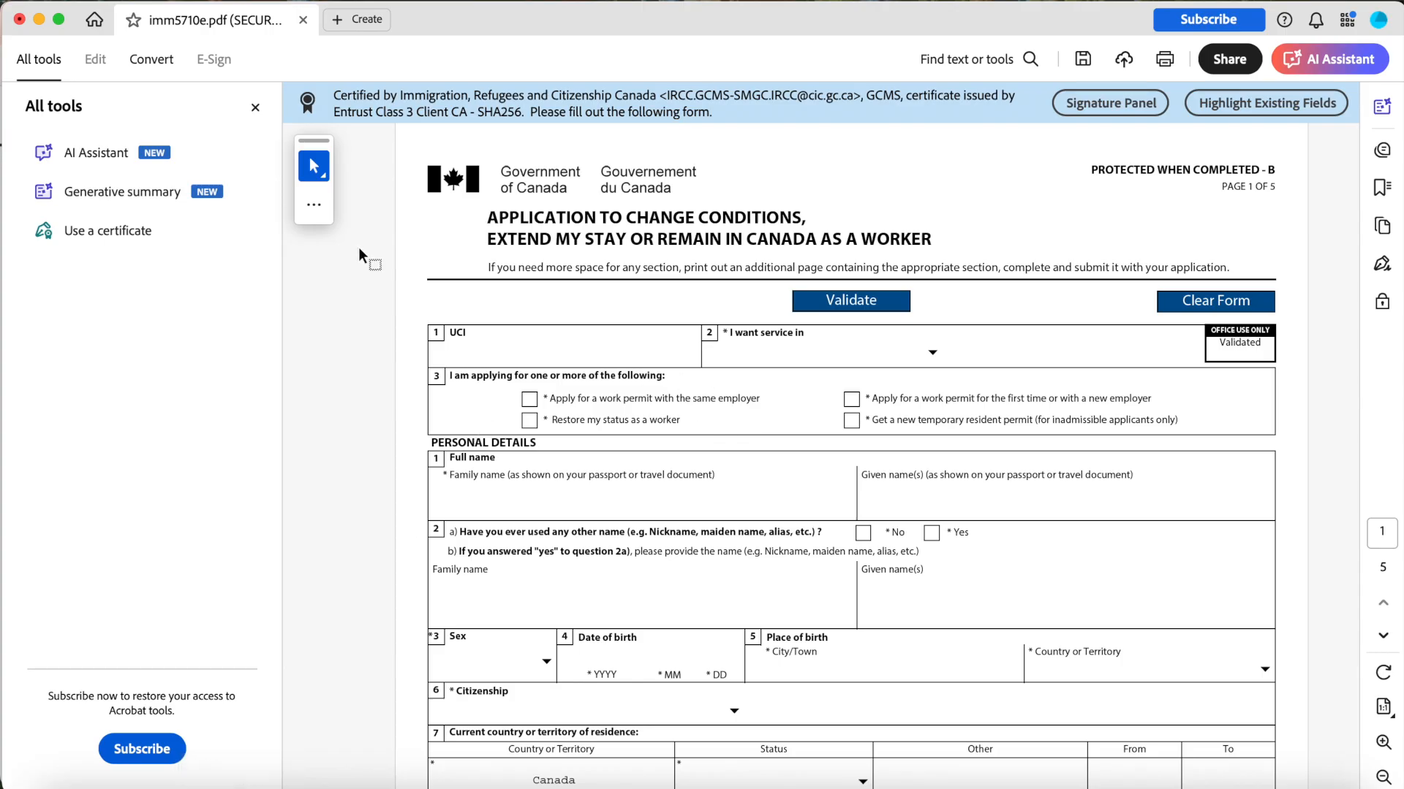
click(255, 108)
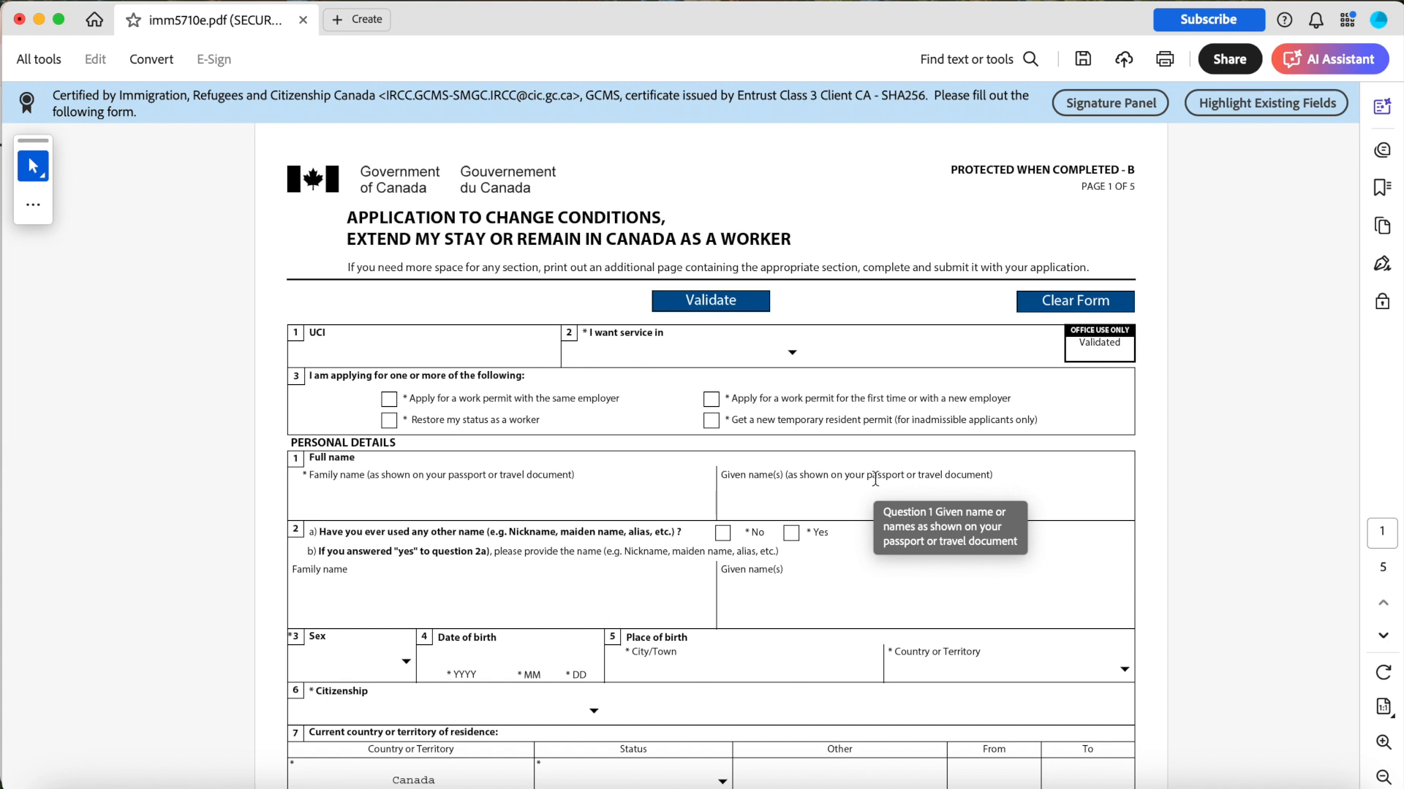
Set the service language to English and tick applying for a work permit for the first time or with a new employer.
scroll(875, 478, down, 1)
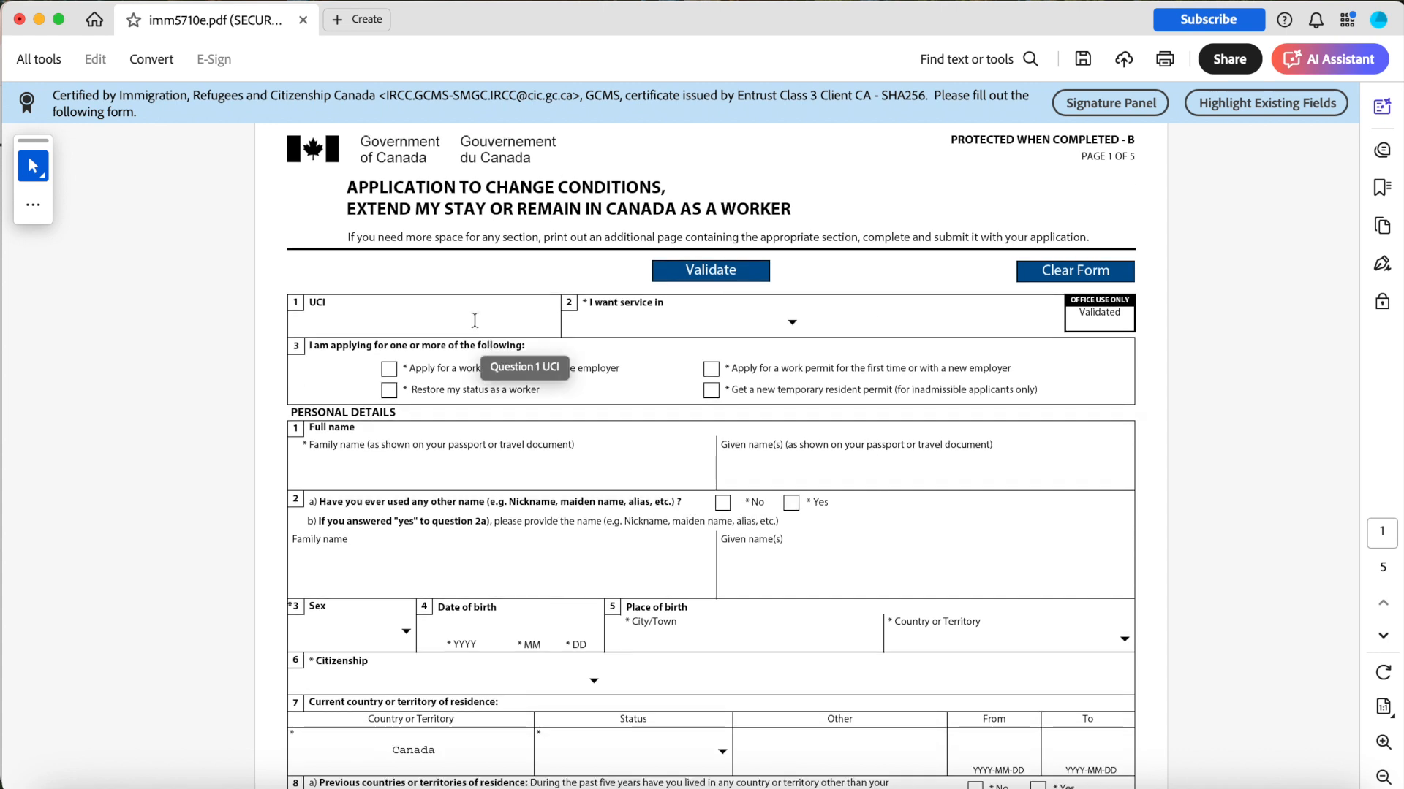
click(475, 321)
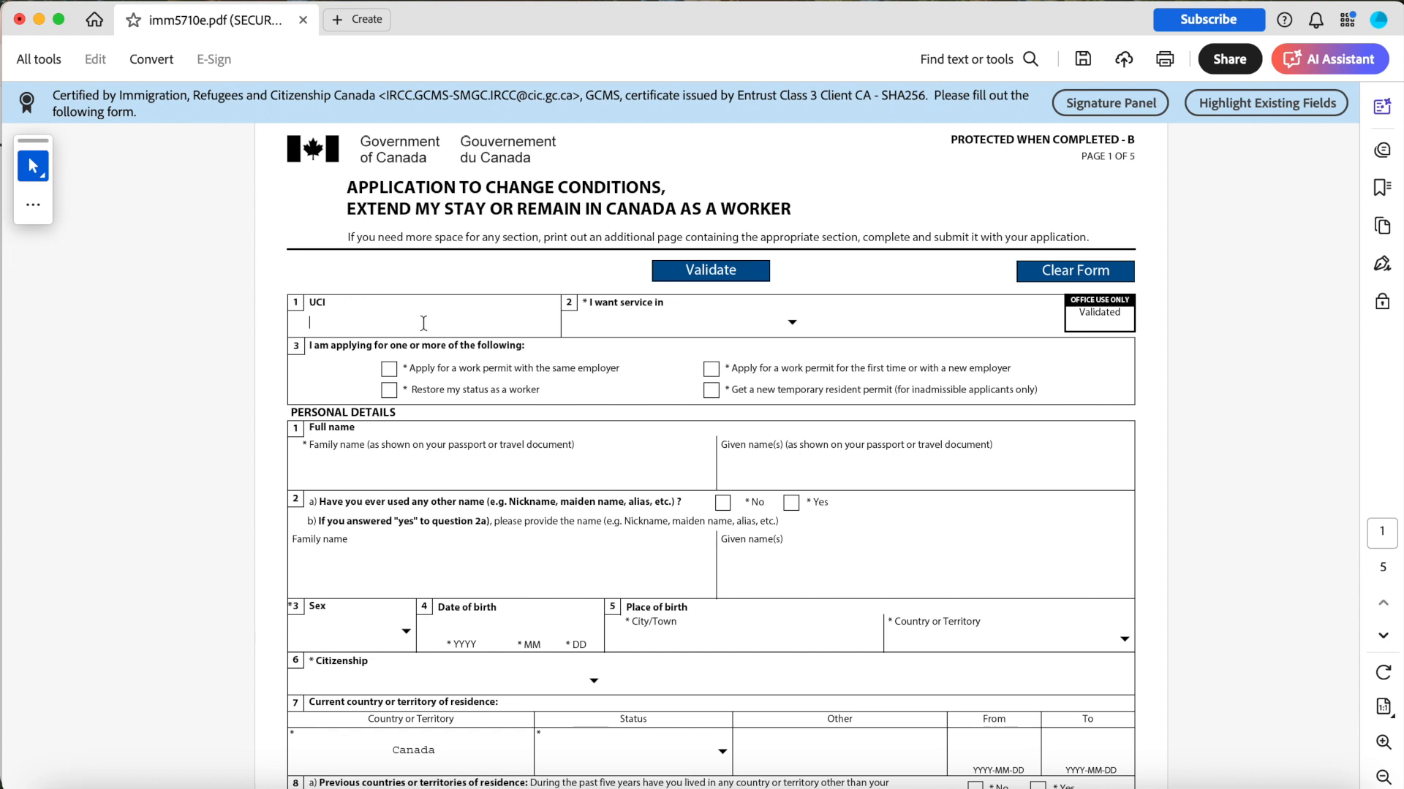
click(787, 317)
click(789, 319)
click(753, 356)
Enter the applicant's family name and given name in the Full name fields.
scroll(753, 357, down, 1)
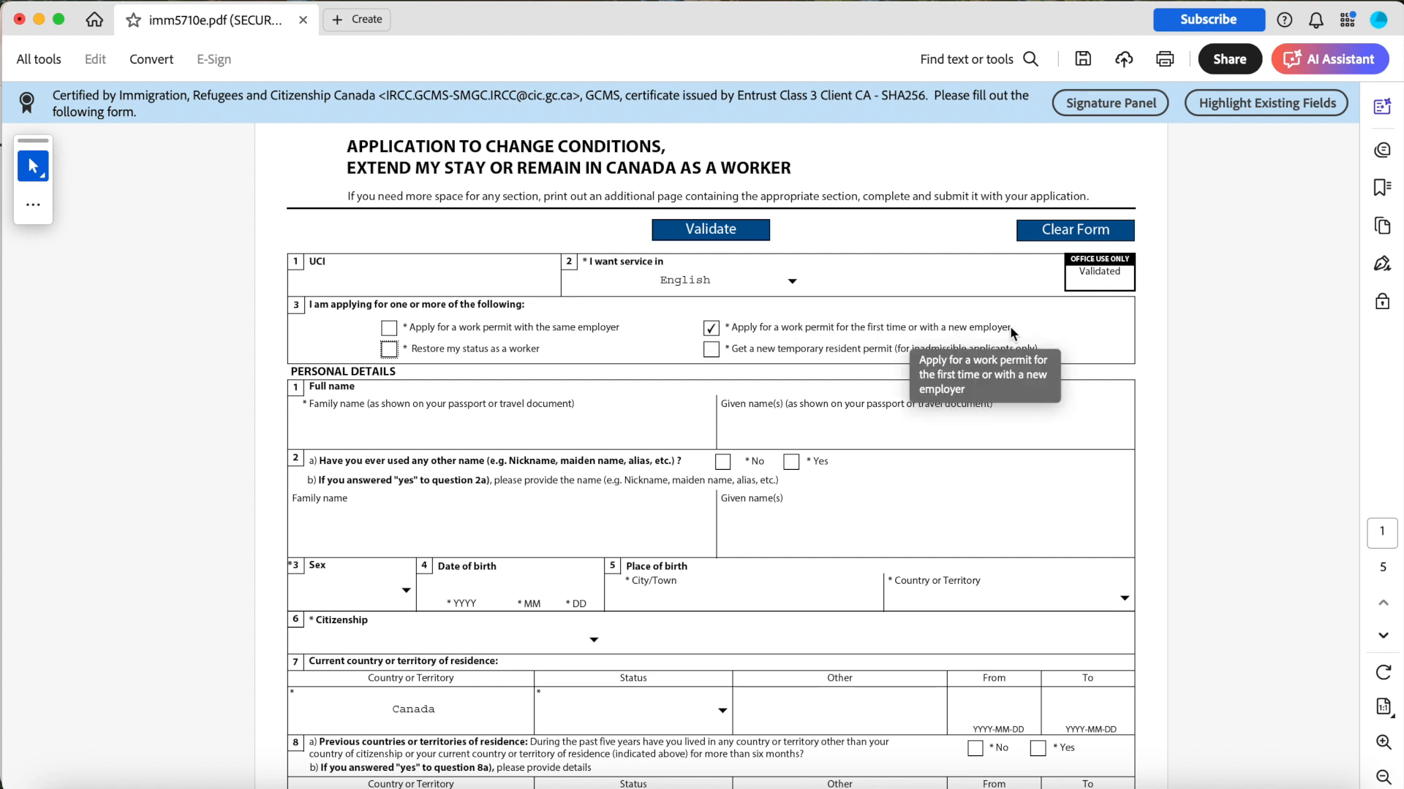
scroll(713, 351, down, 1)
click(612, 382)
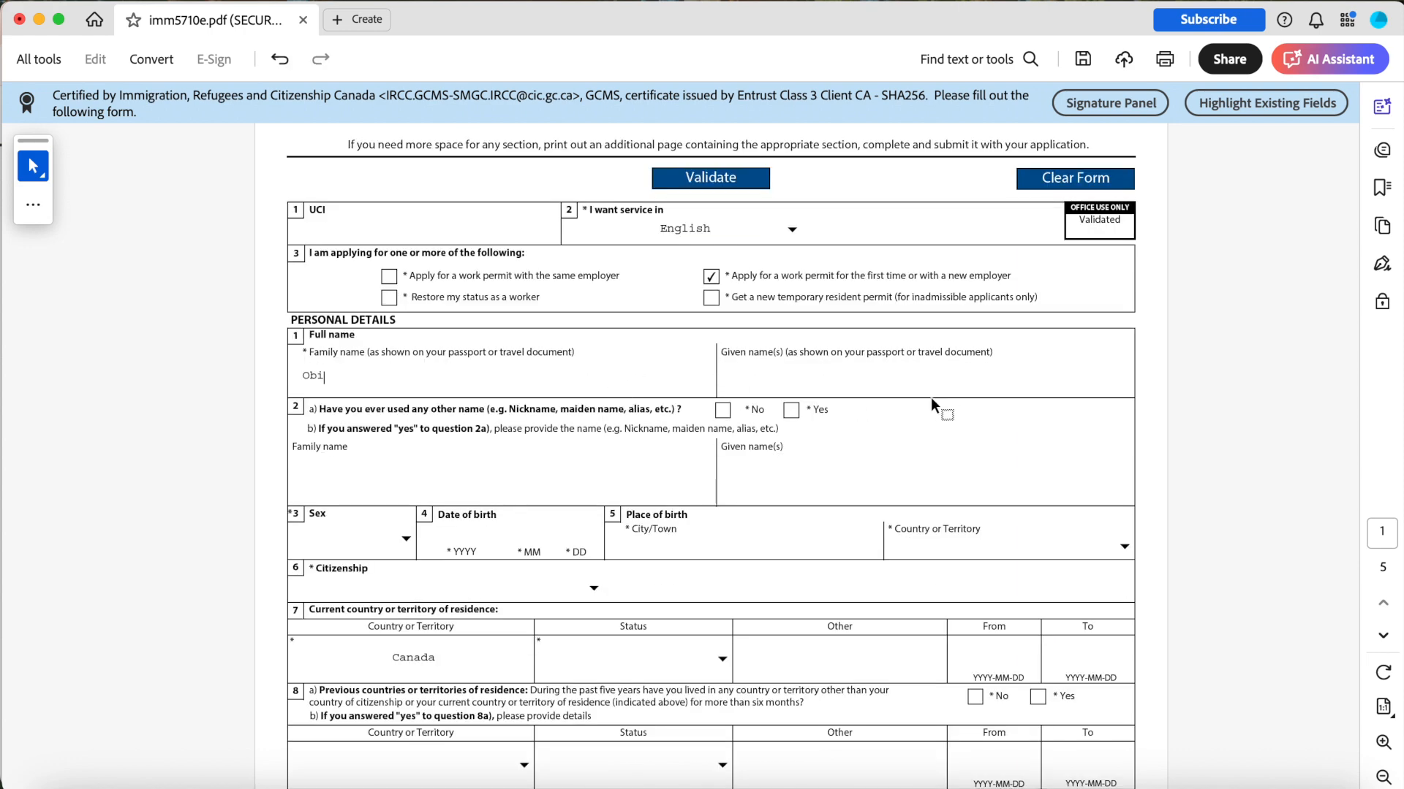
click(897, 384)
click(311, 378)
scroll(322, 400, down, 3)
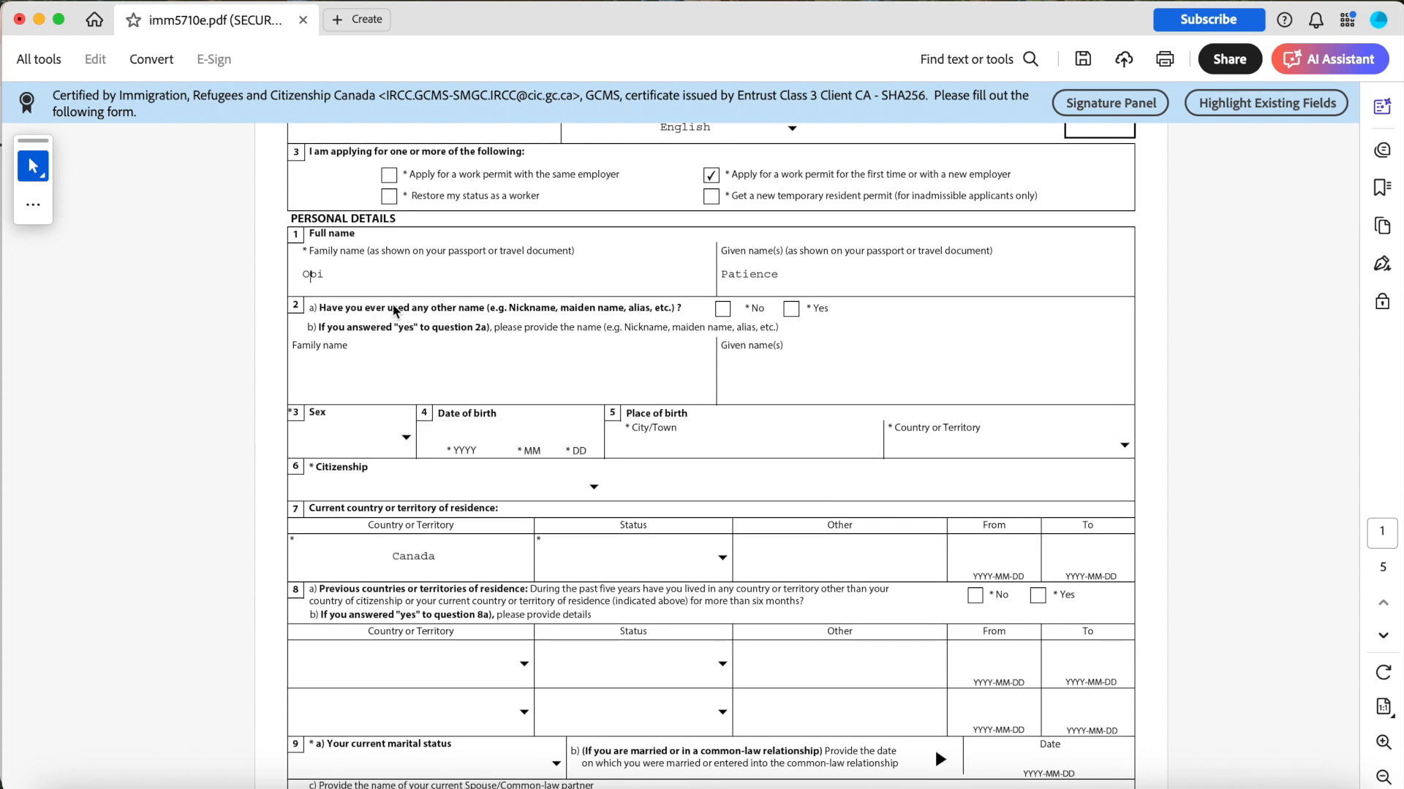
Answer No to having used any other name and set sex to Female.
click(722, 310)
scroll(382, 334, down, 4)
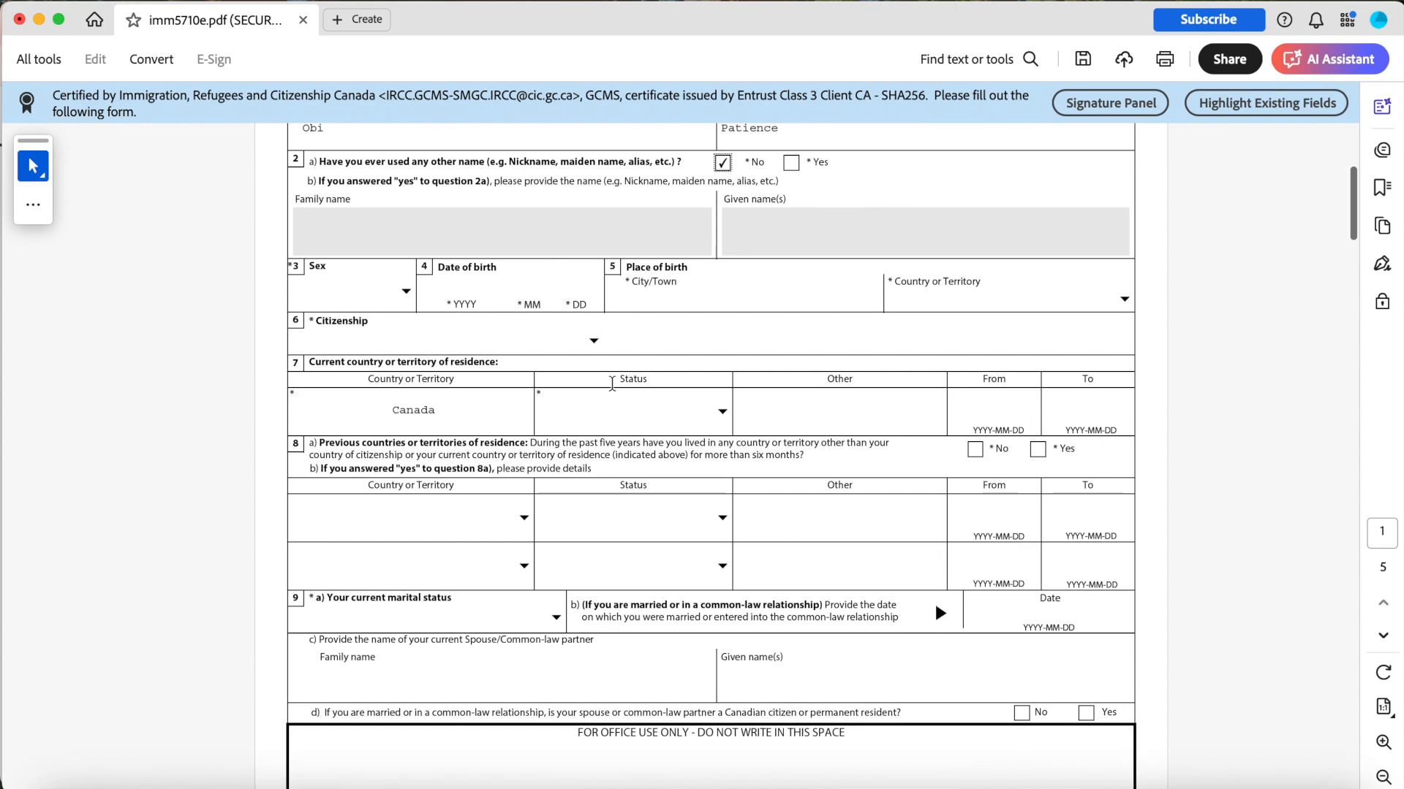
click(404, 291)
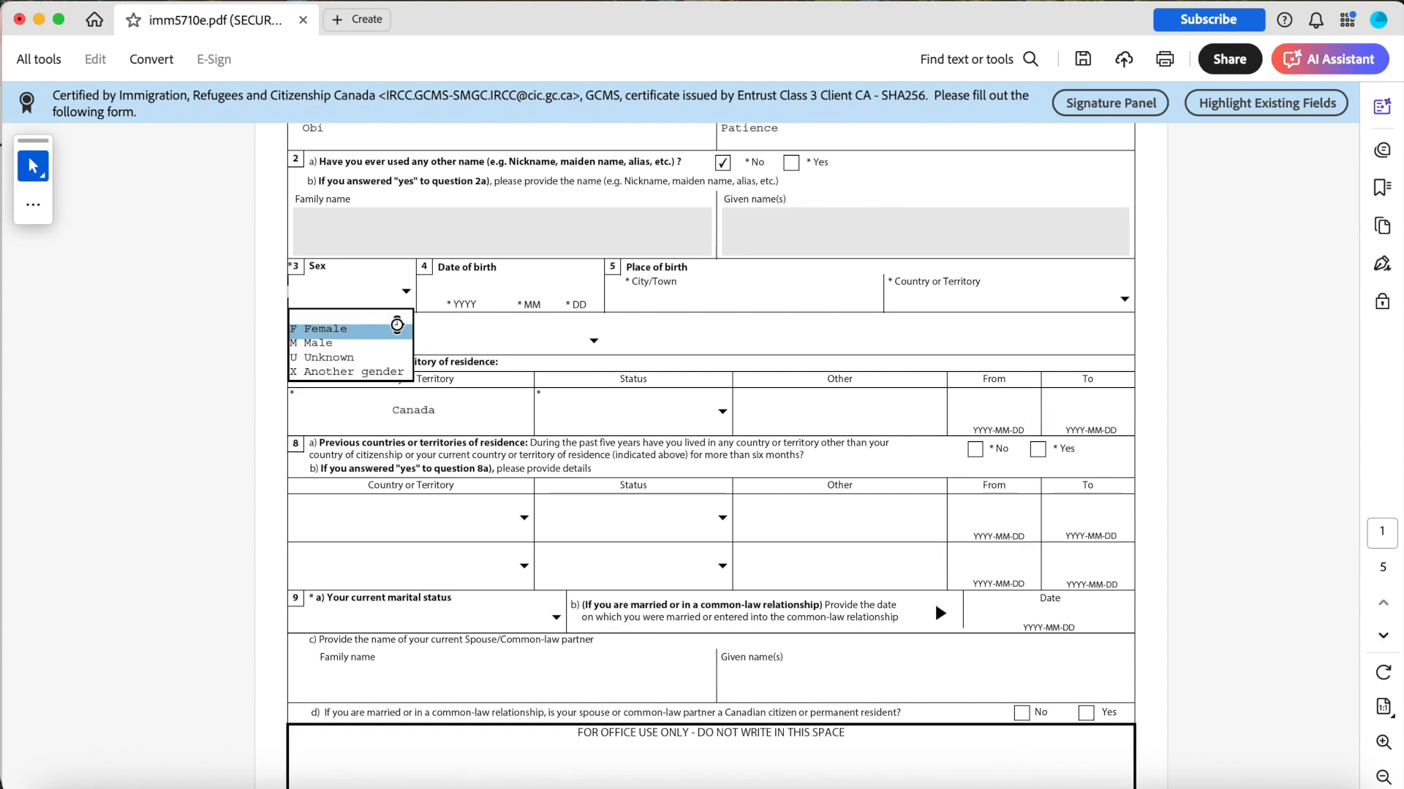
click(387, 324)
Enter the applicant's date of birth in the year, month and day fields.
click(445, 292)
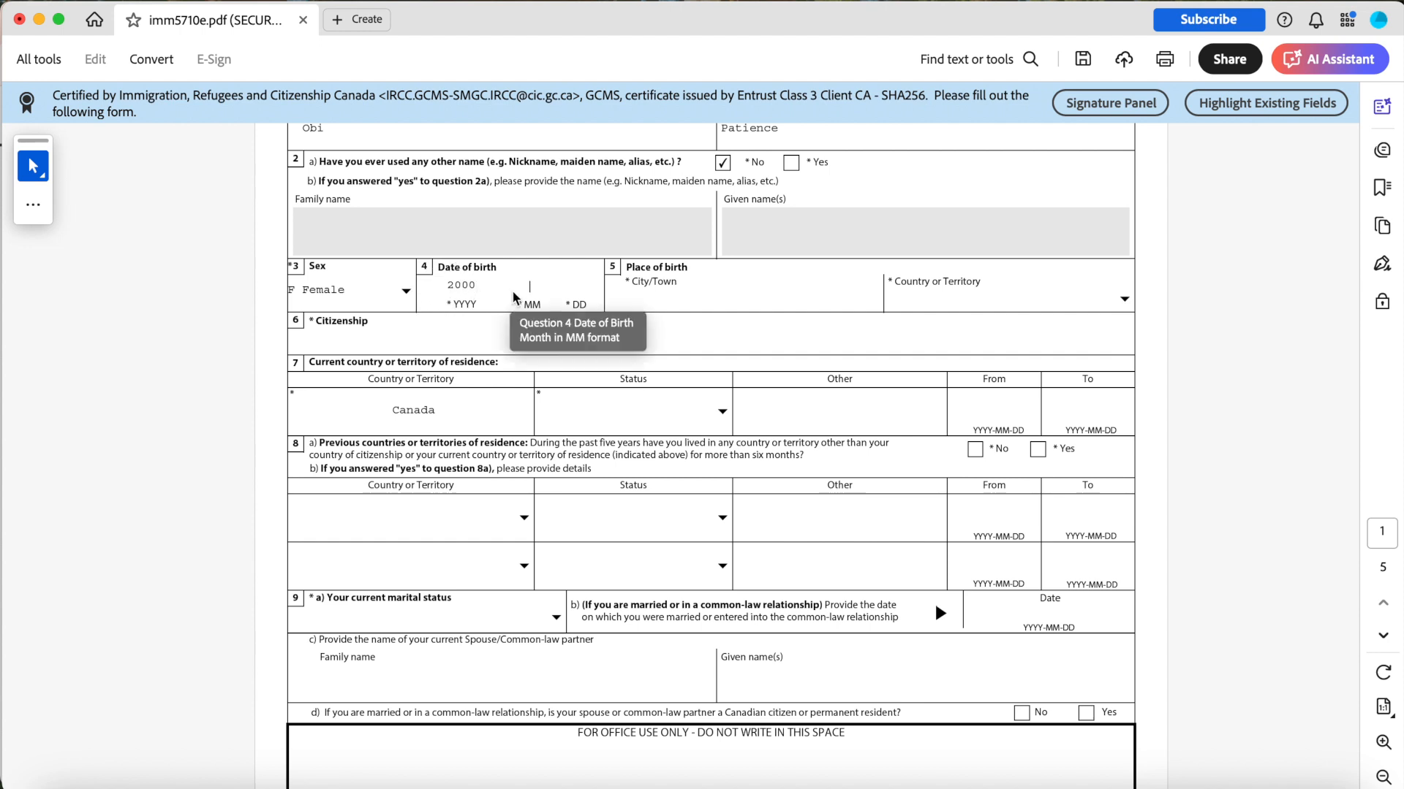
Enter Ogun State as the place of birth city and choose Nigeria as its country.
click(677, 294)
text(Ot)
key(BackSpace)
key(BackSpace)
text(Ogun State)
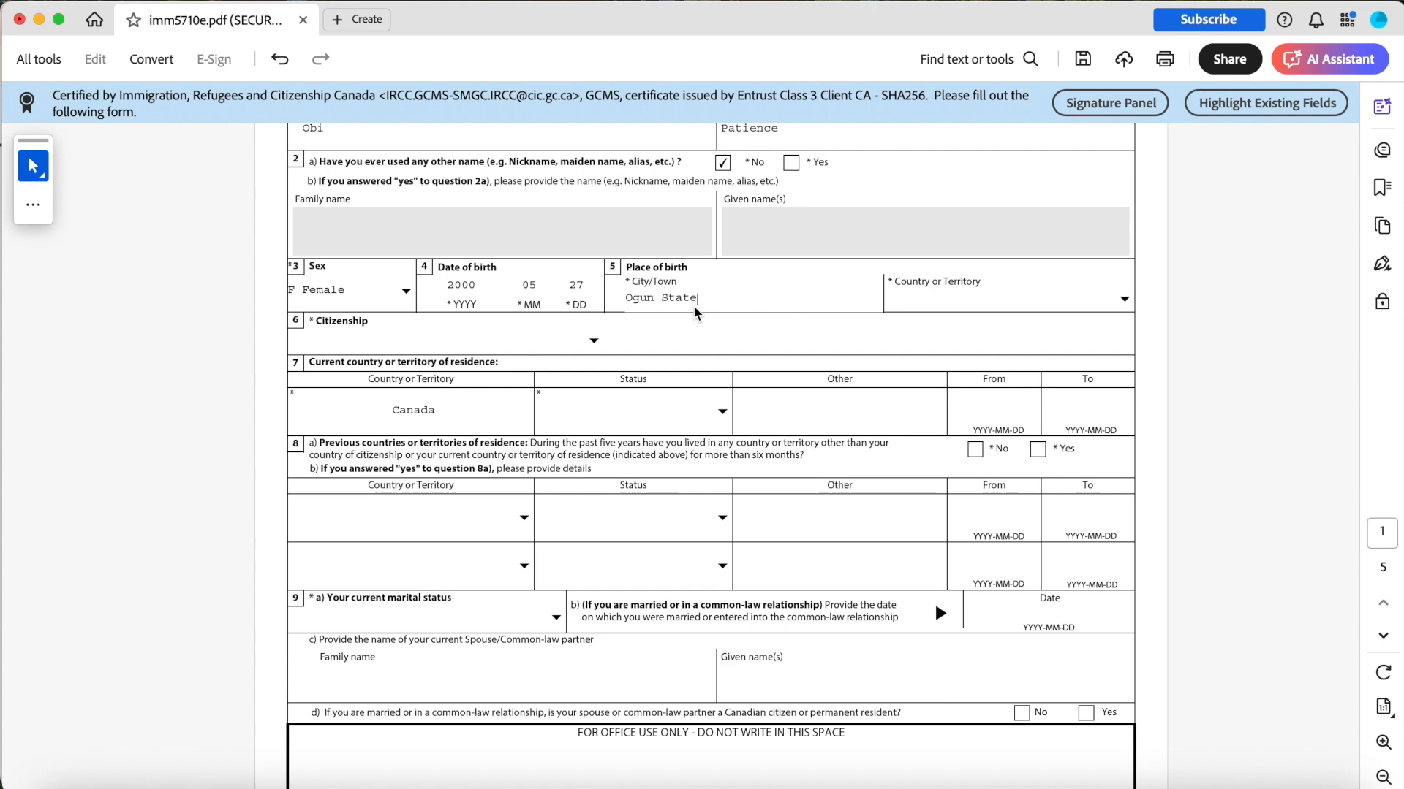
click(1124, 300)
click(1123, 510)
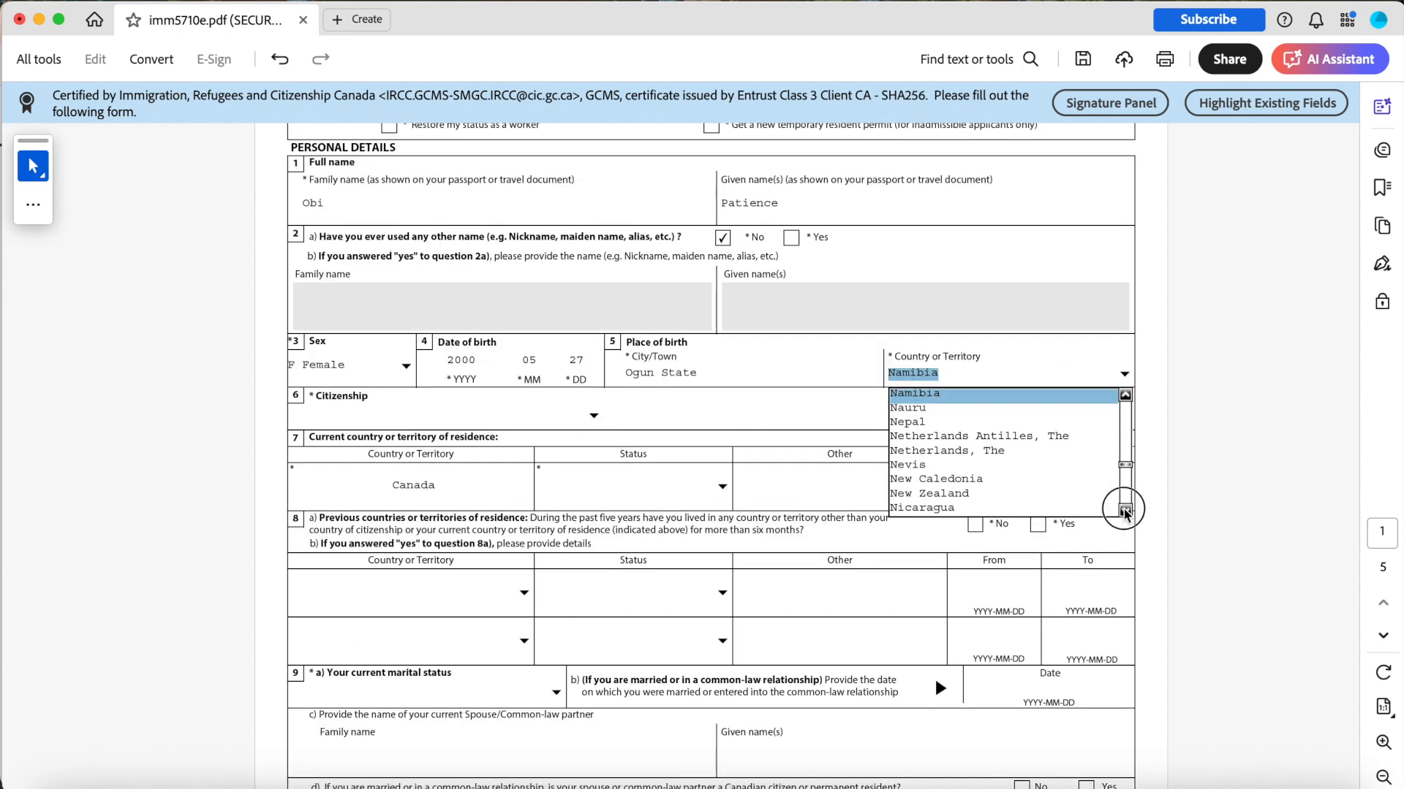
click(1123, 510)
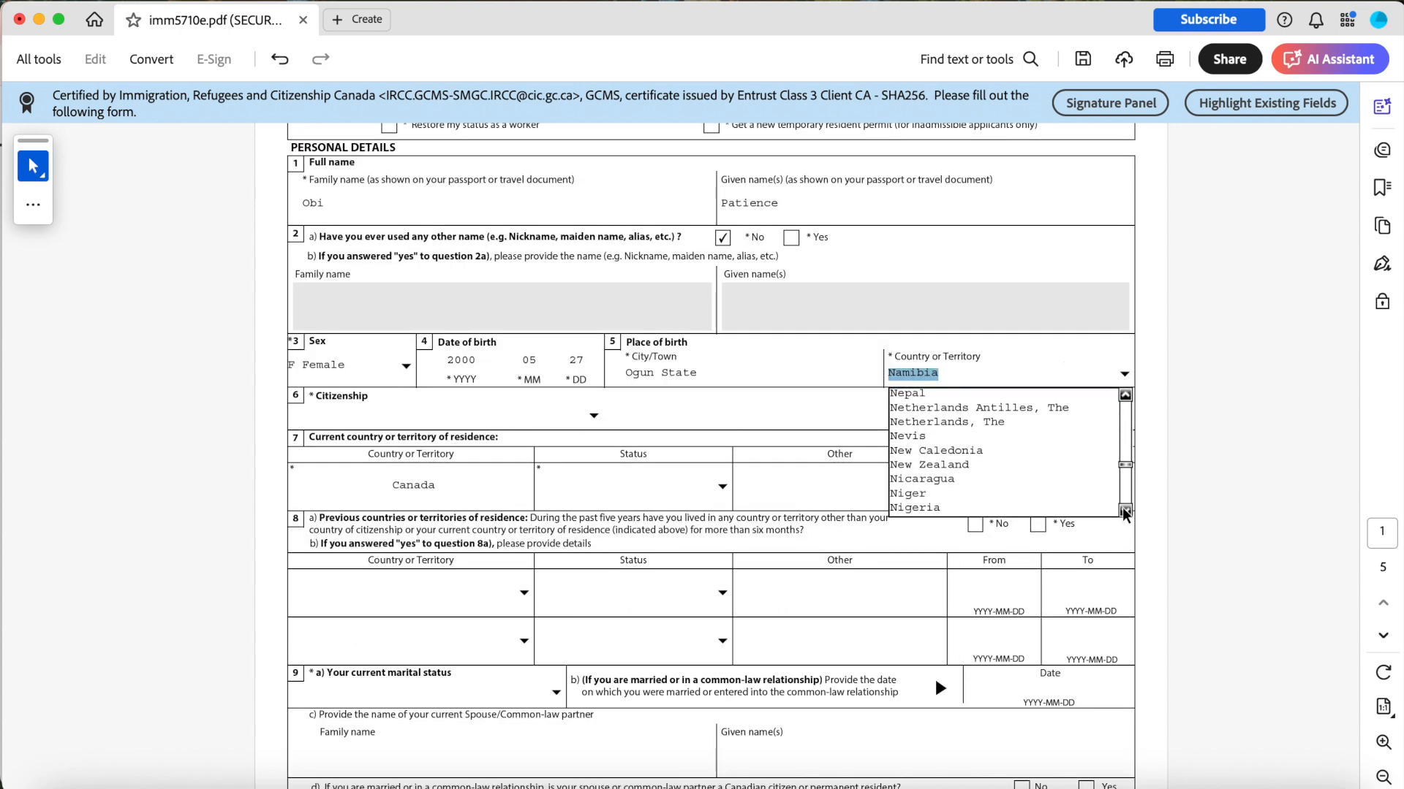
click(940, 507)
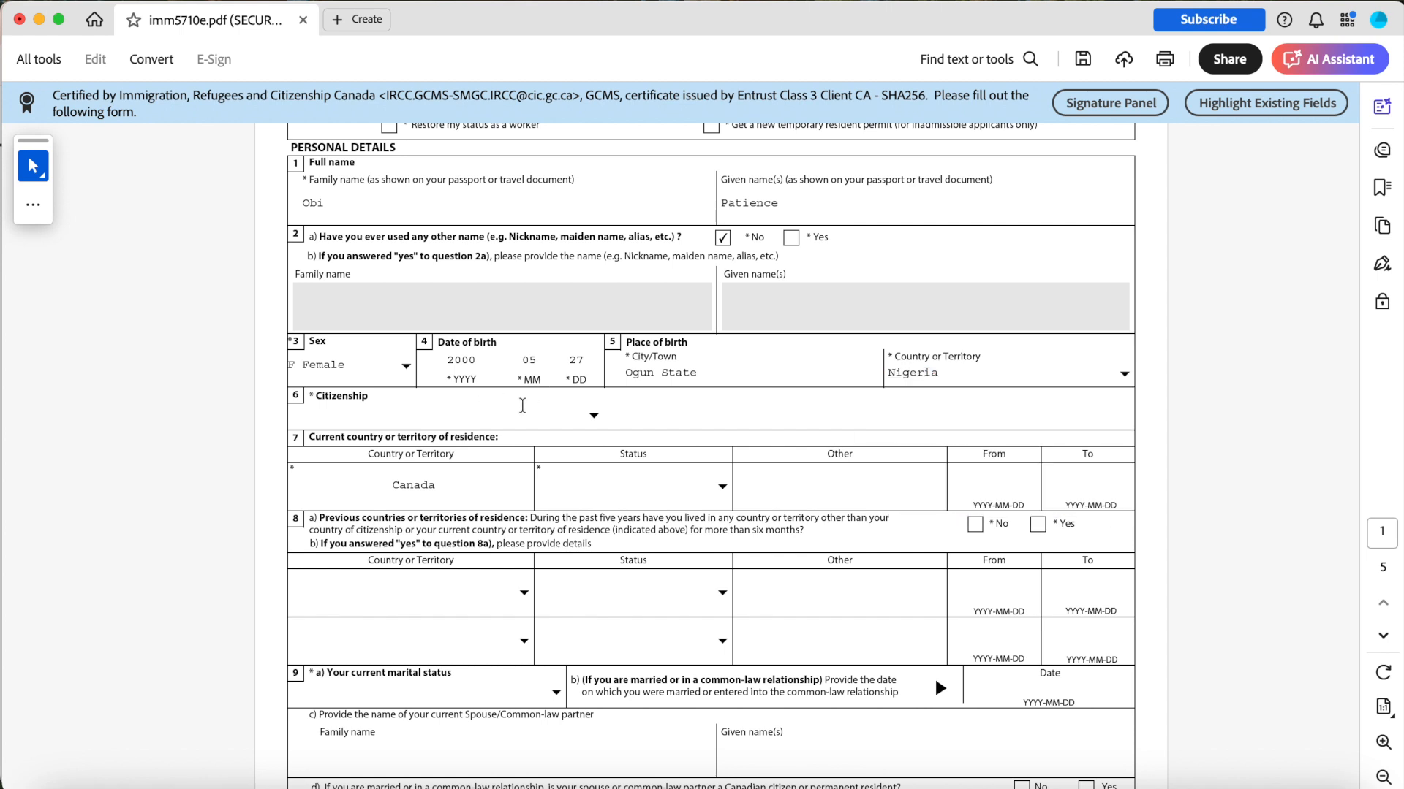
Choose Nigeria as the citizenship from the country list.
click(593, 415)
click(594, 552)
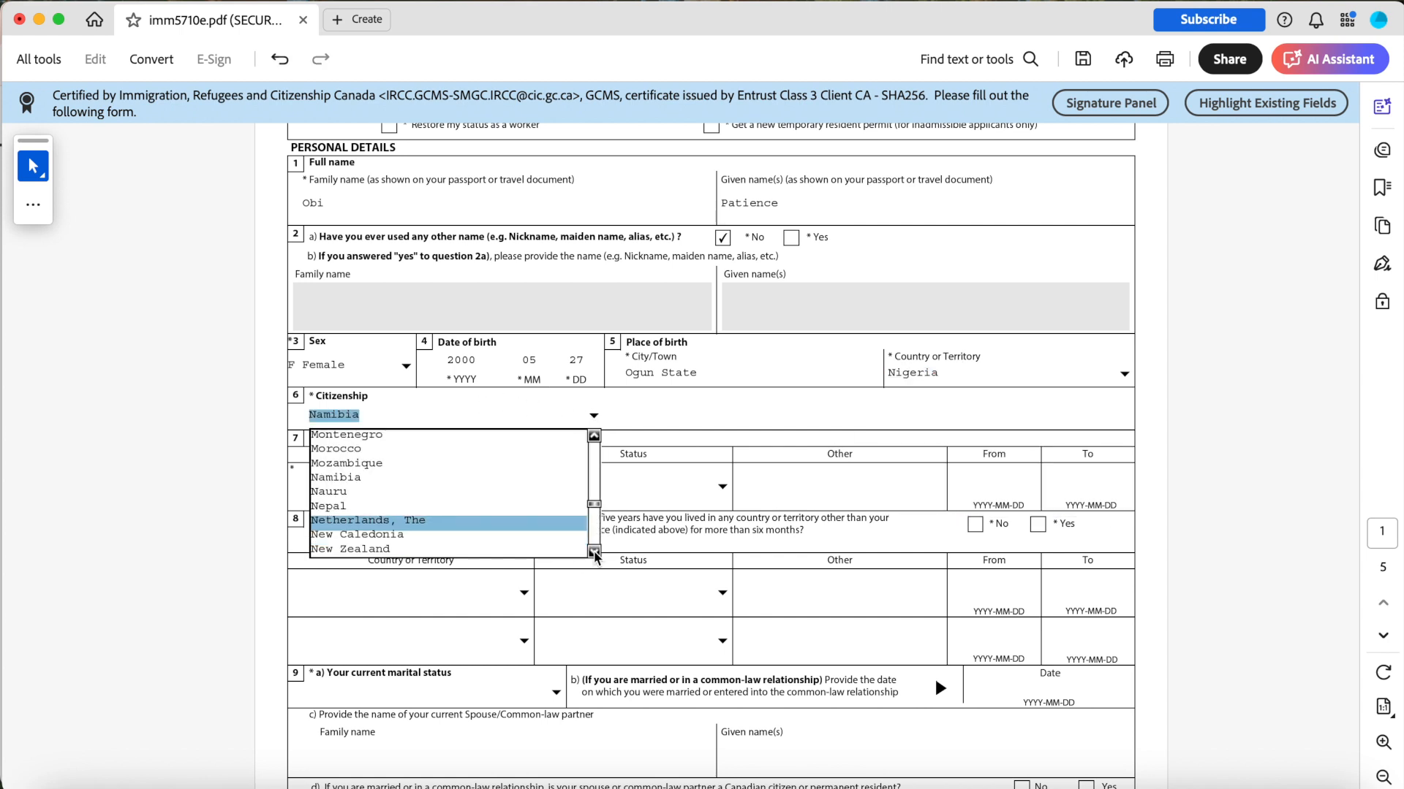
click(594, 553)
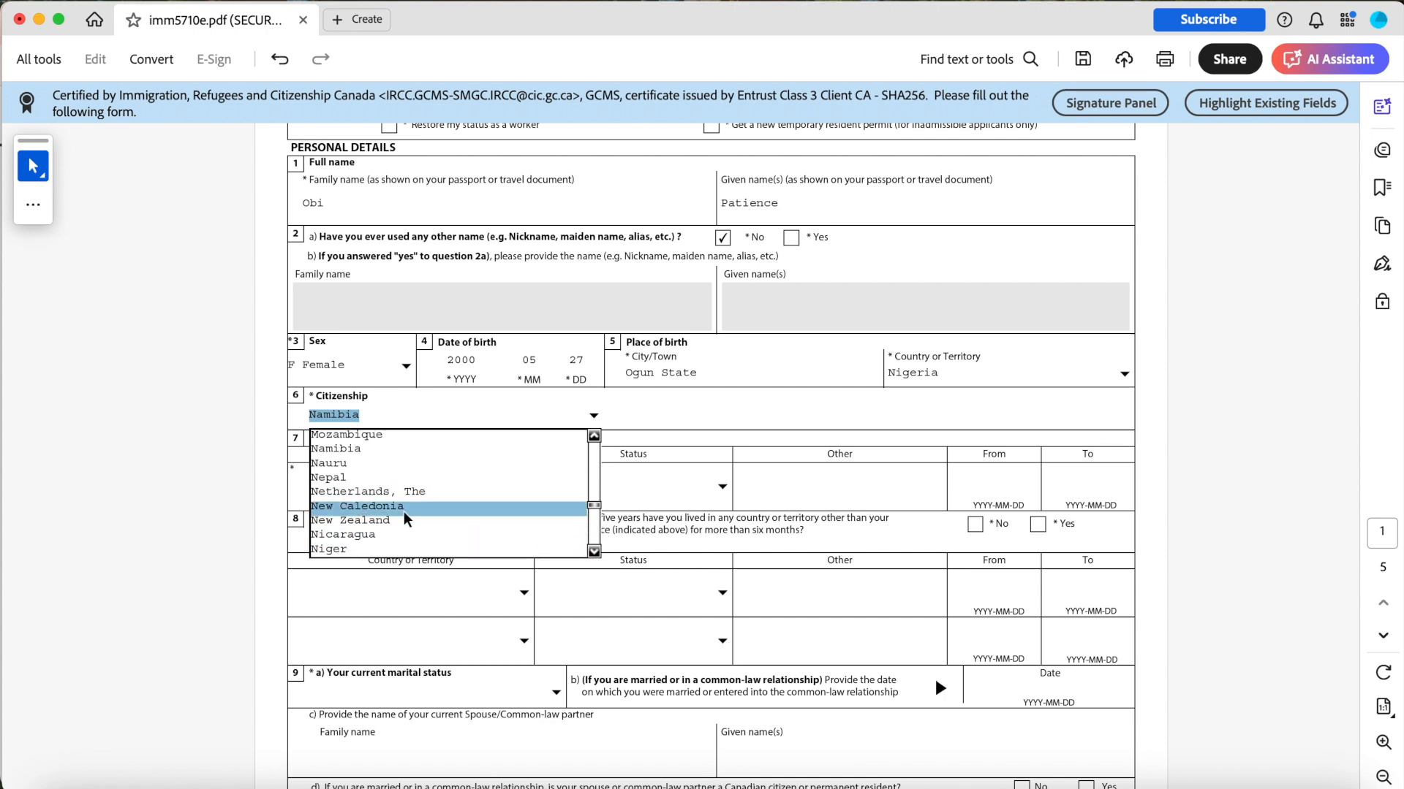
click(594, 552)
click(595, 553)
click(436, 537)
Set the status in the current country of residence, Canada, to Student.
scroll(367, 356, down, 3)
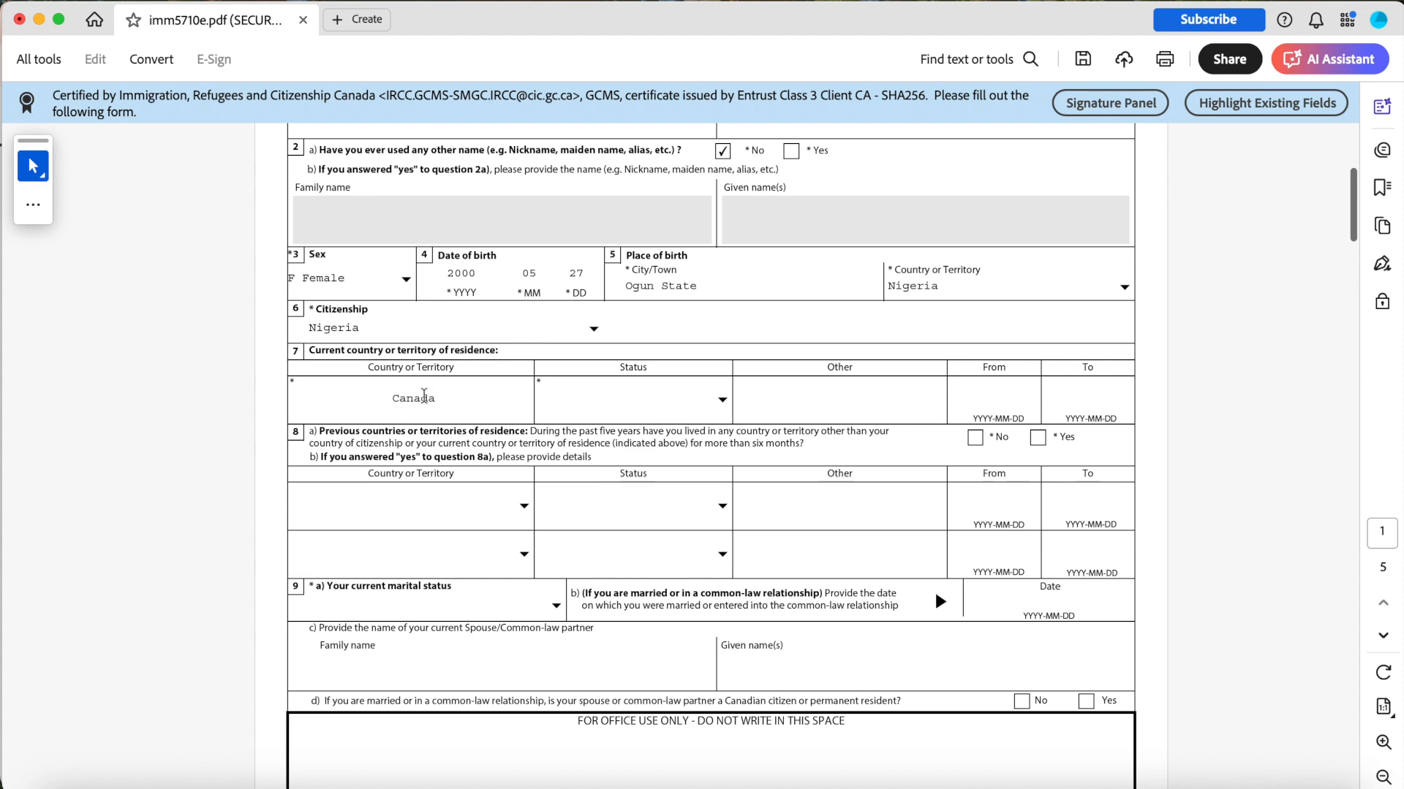
click(631, 399)
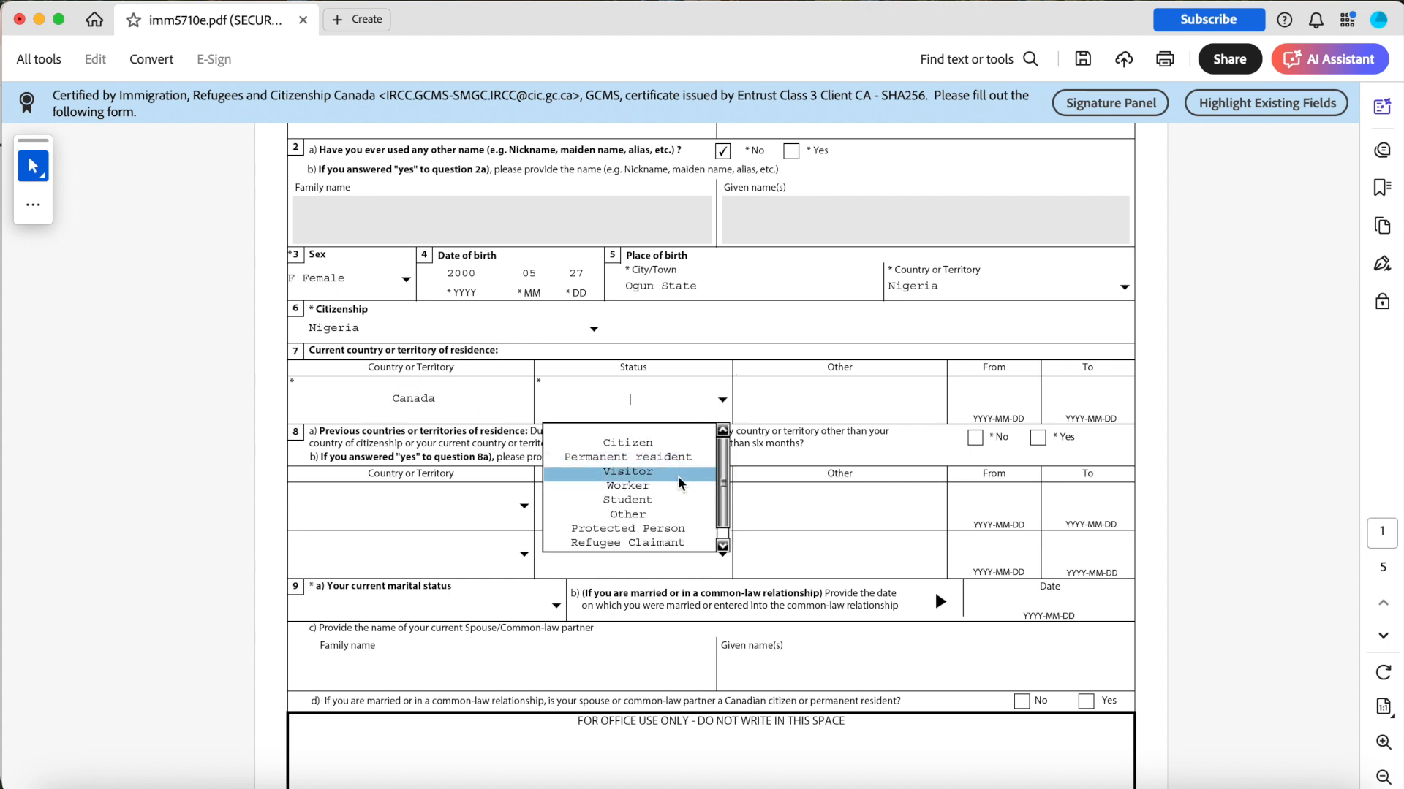
click(656, 501)
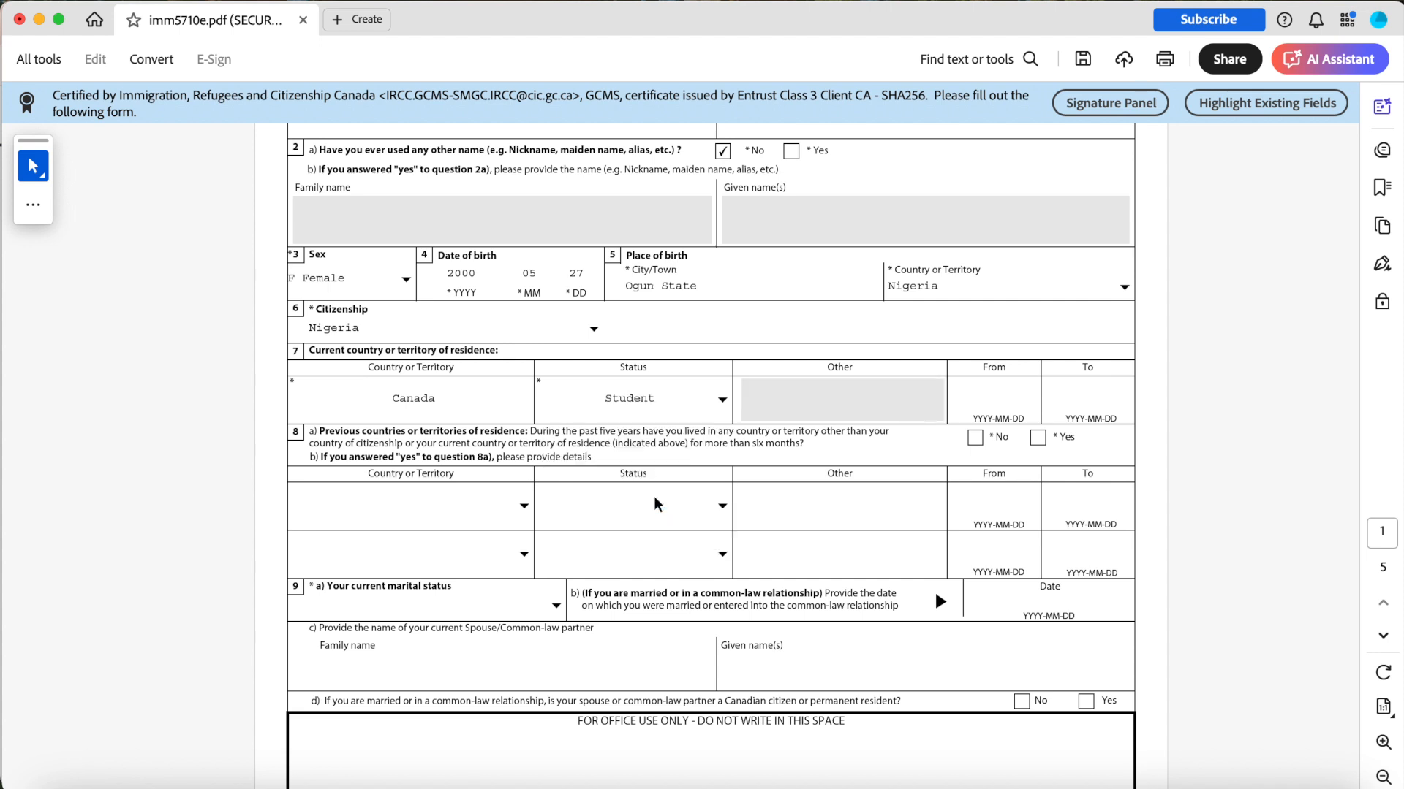
Set the current residence From date to 2019-08-30.
click(1008, 395)
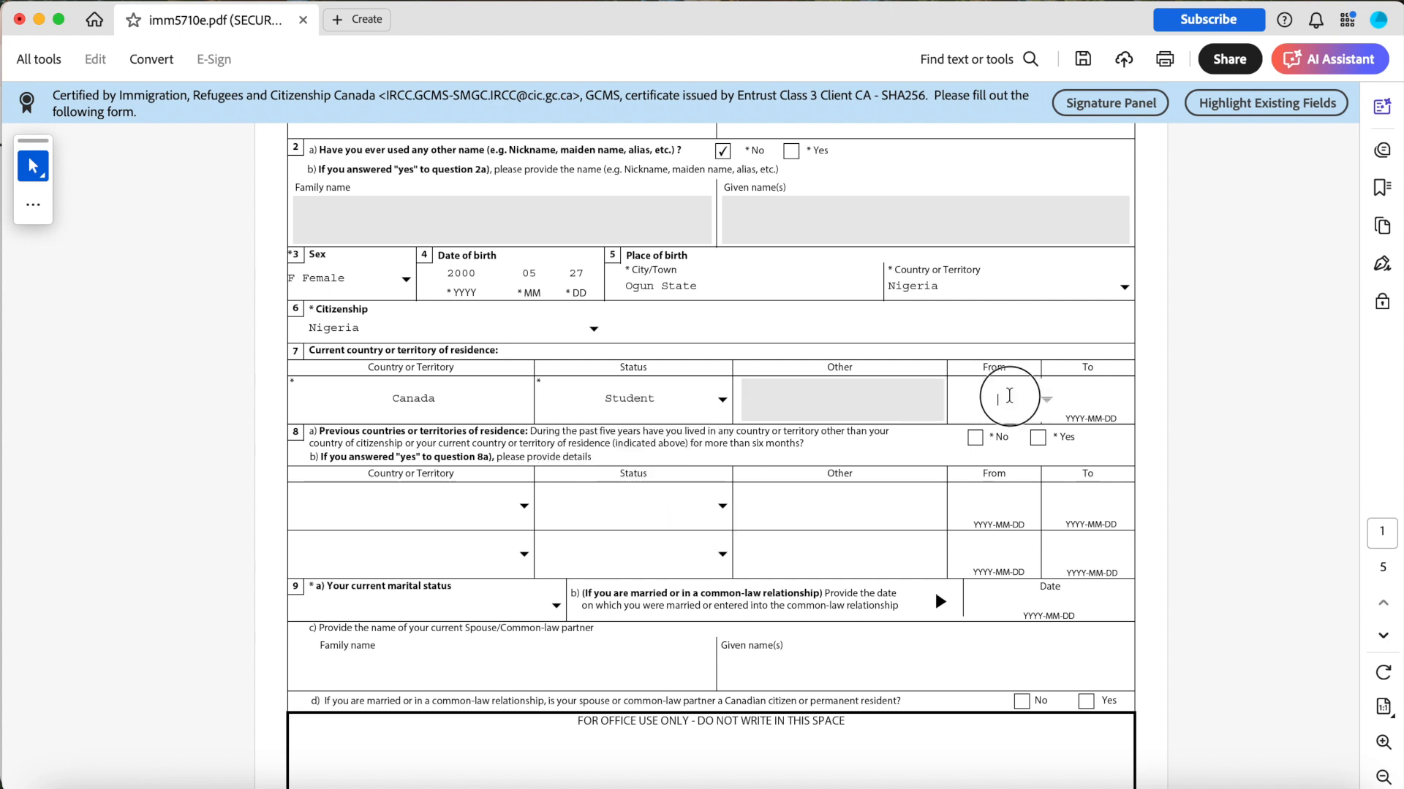
click(1046, 401)
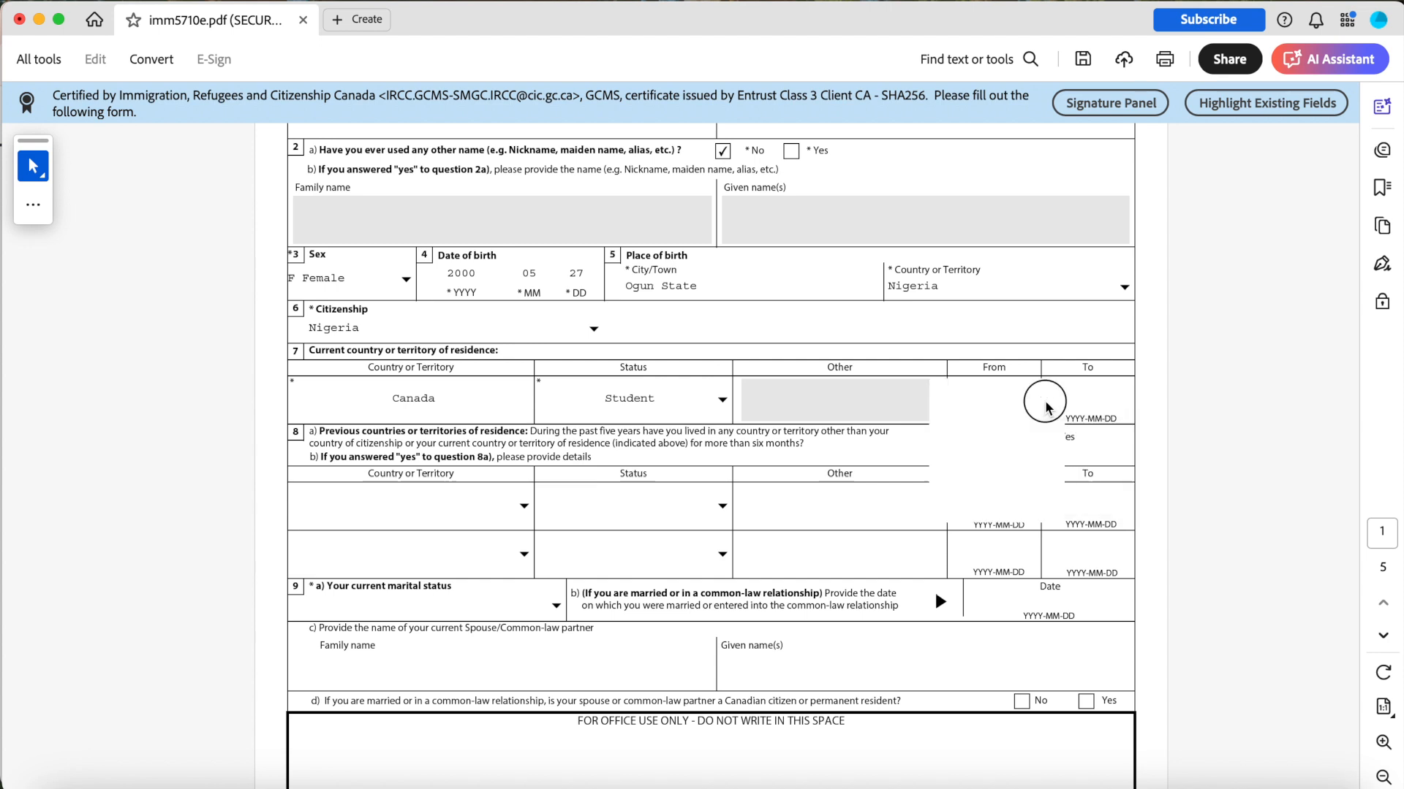
click(1177, 446)
click(996, 399)
text(2019)
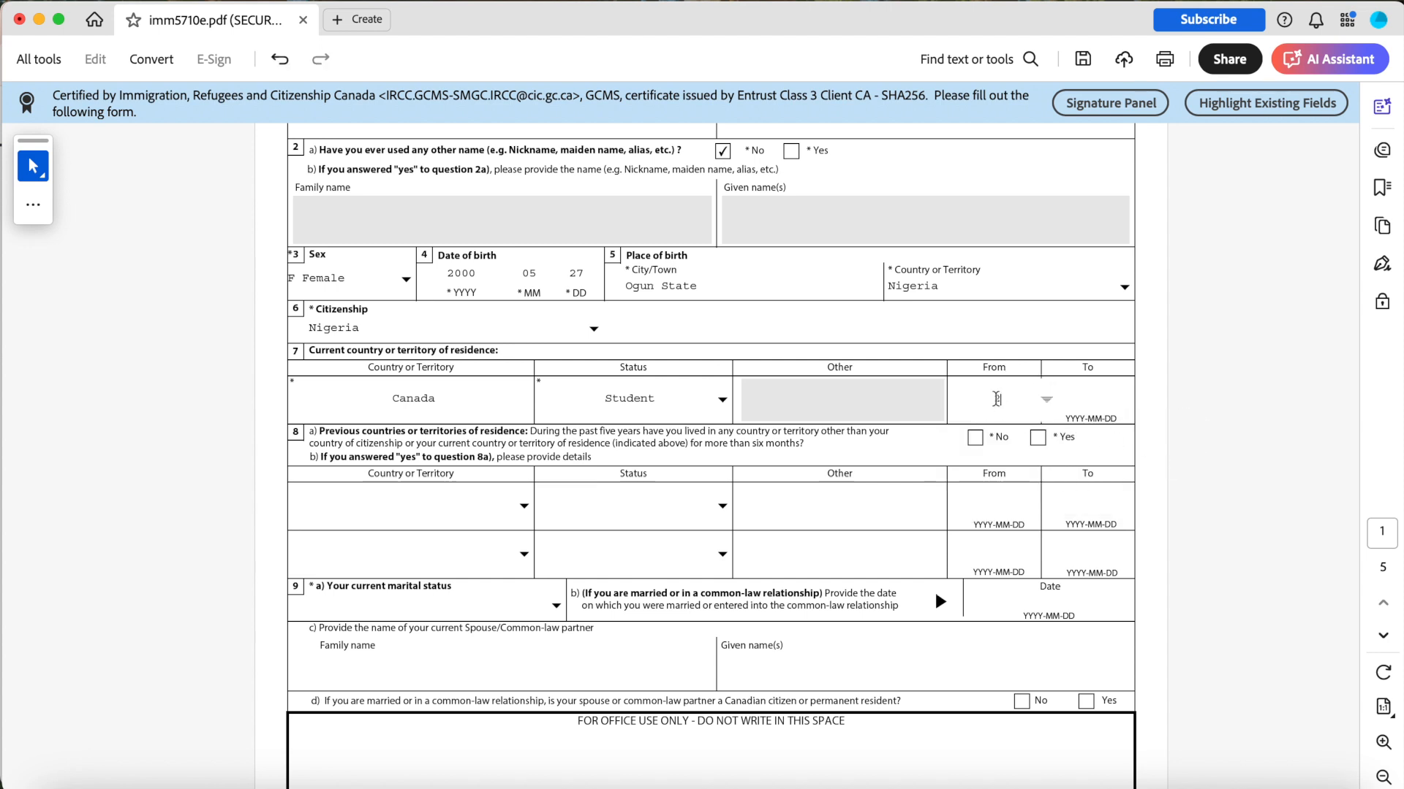
click(1046, 399)
click(1032, 493)
Pick 2025-12-01 as the current residence To date from the calendar.
click(1056, 399)
click(1141, 400)
click(1152, 382)
click(1152, 382)
click(1153, 383)
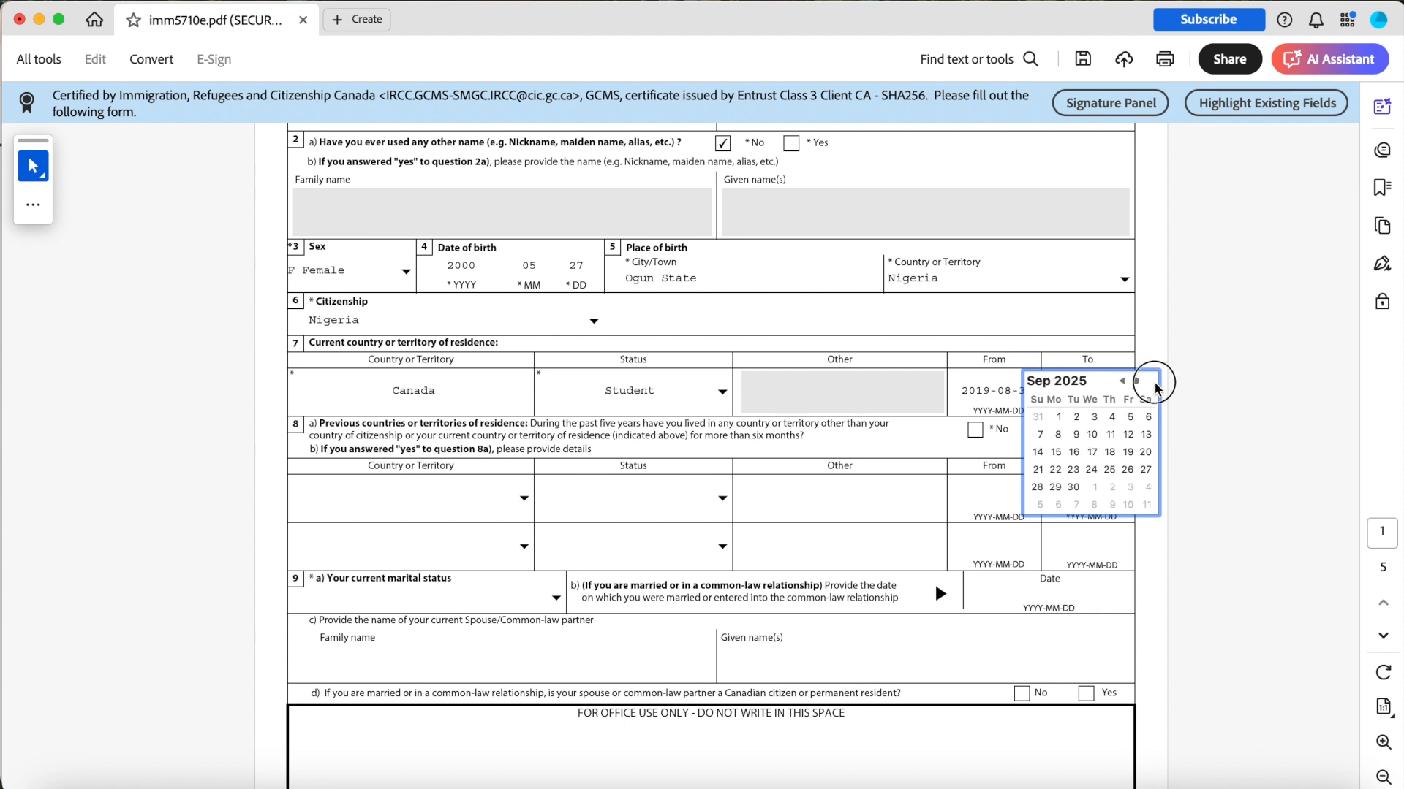
click(1153, 383)
click(1152, 382)
click(1152, 383)
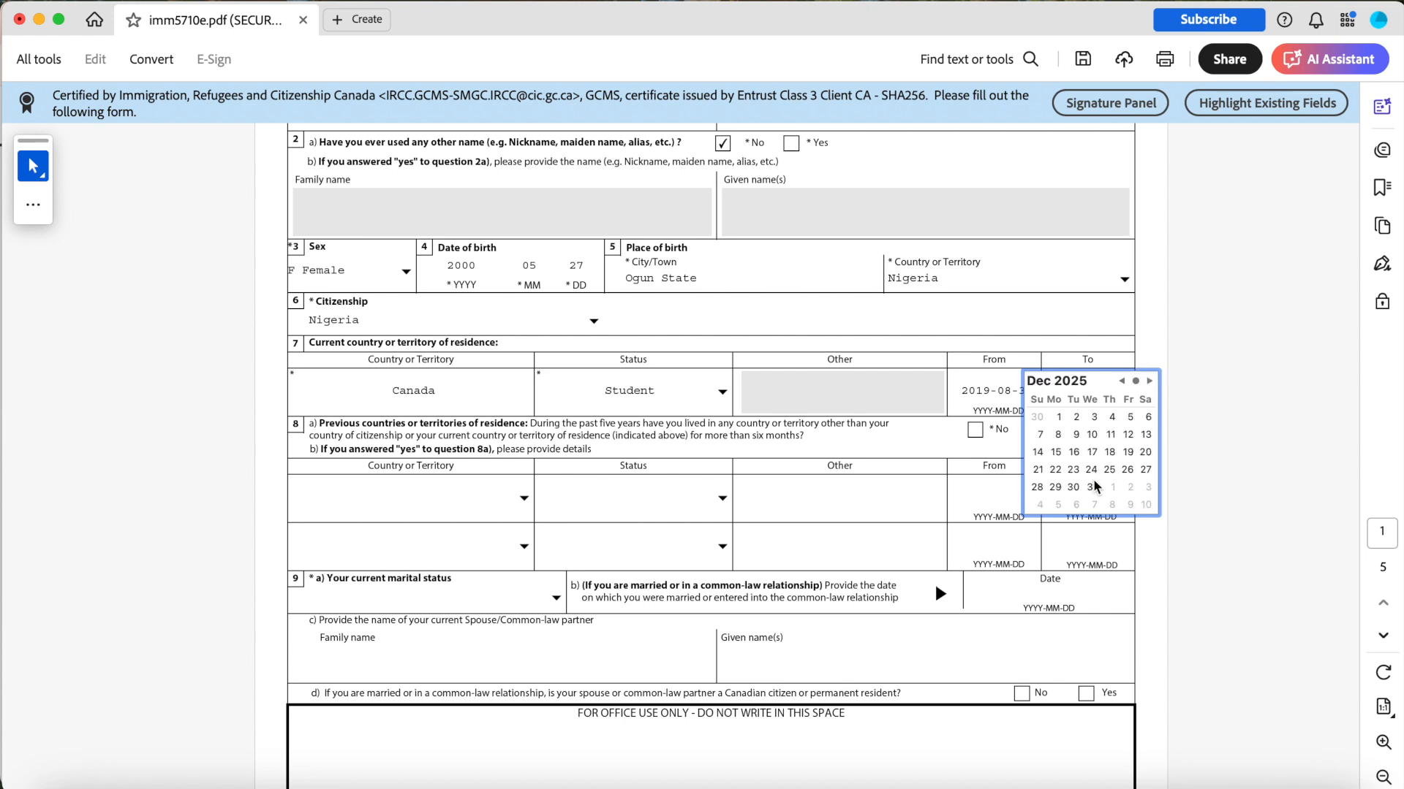
click(1059, 416)
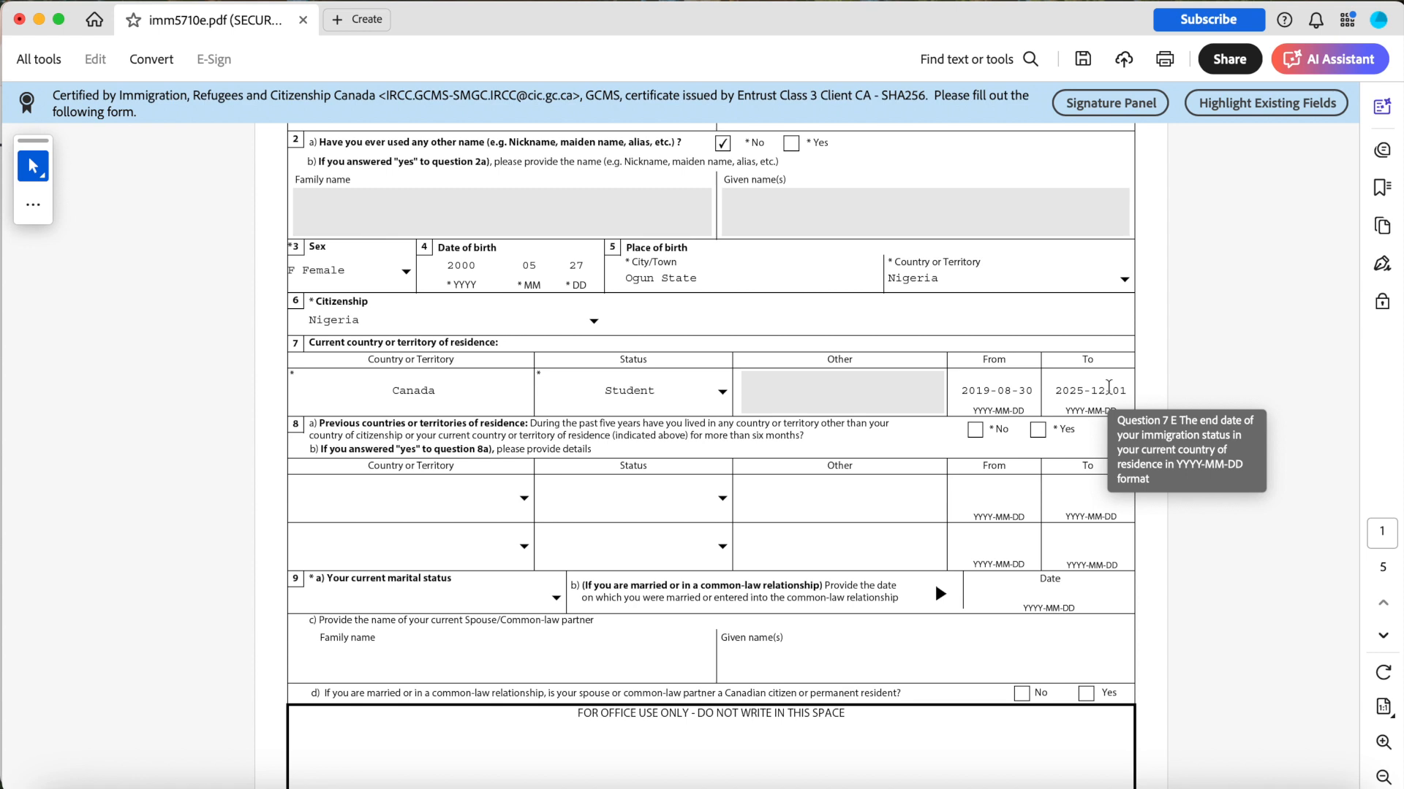
Reselect the current residence To date from the calendar, dismiss the date error, and retype its day as 01.
click(1108, 387)
click(1124, 389)
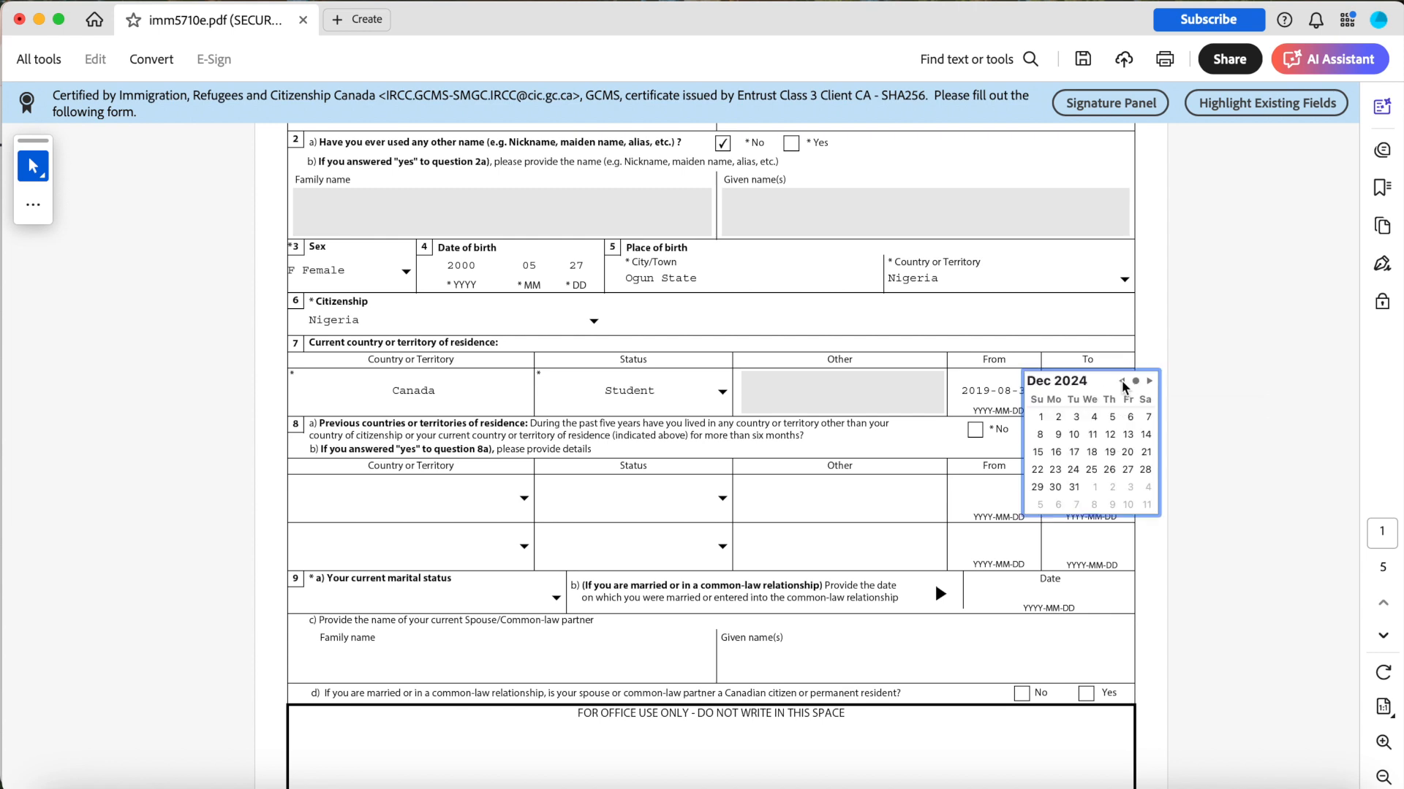
click(1134, 437)
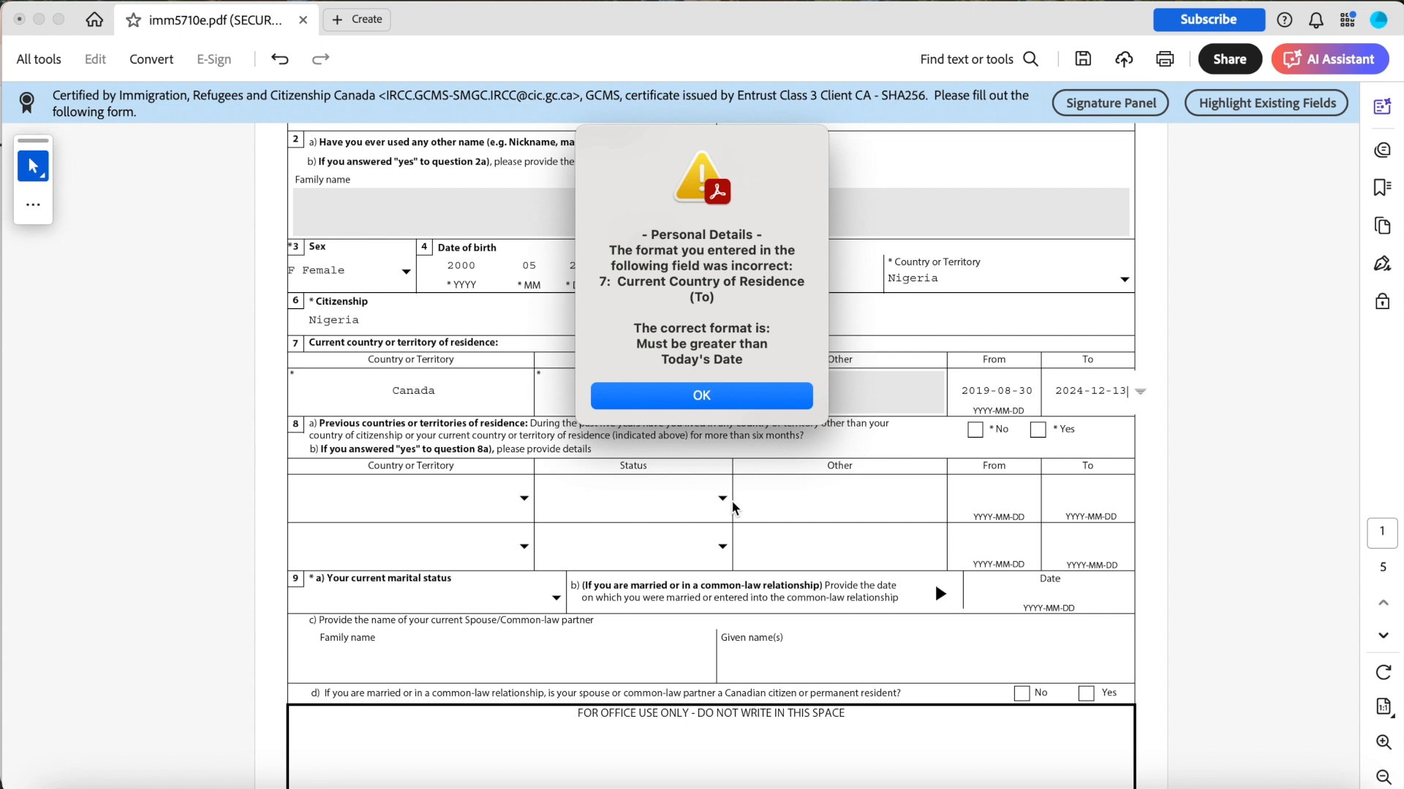
key(Return)
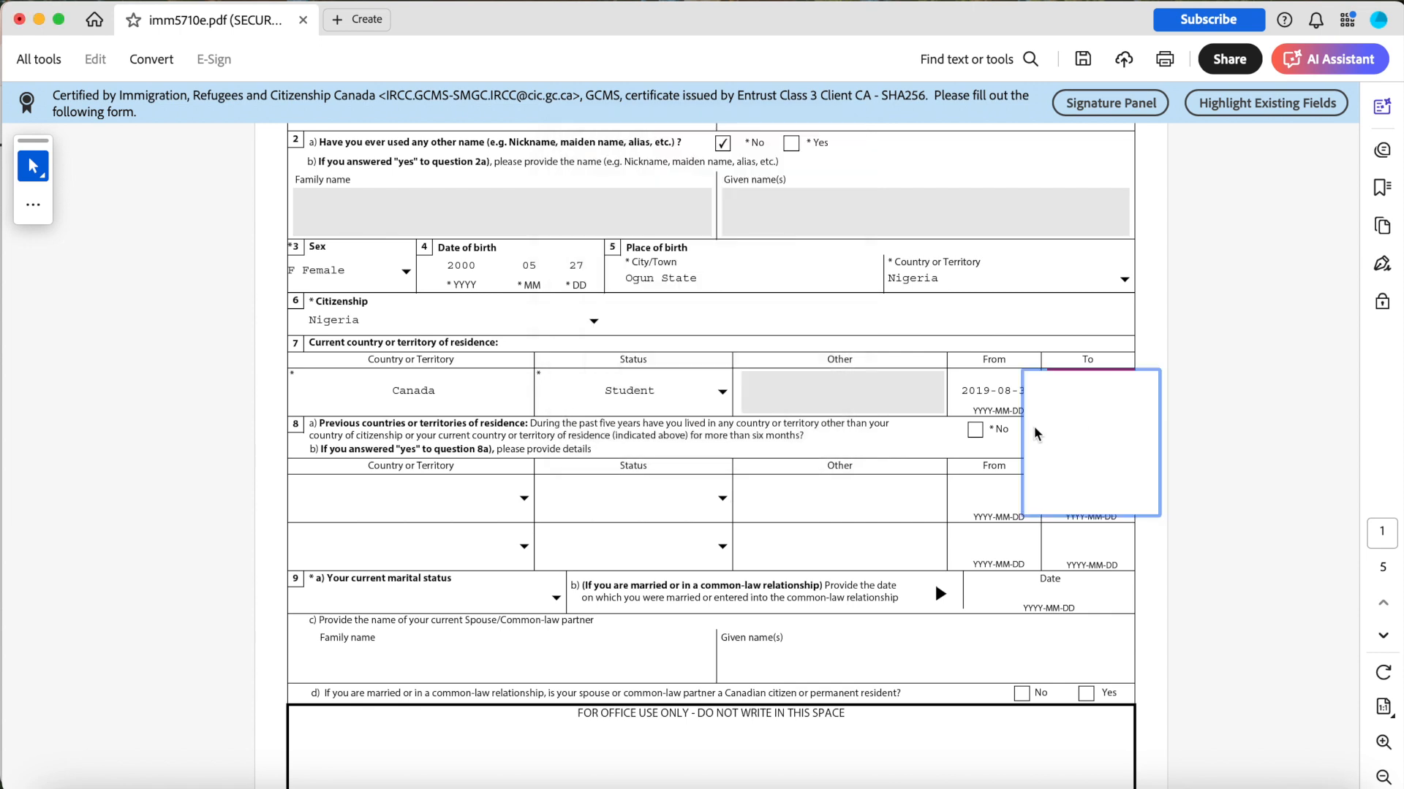
click(1094, 431)
key(Return)
double_click(1110, 392)
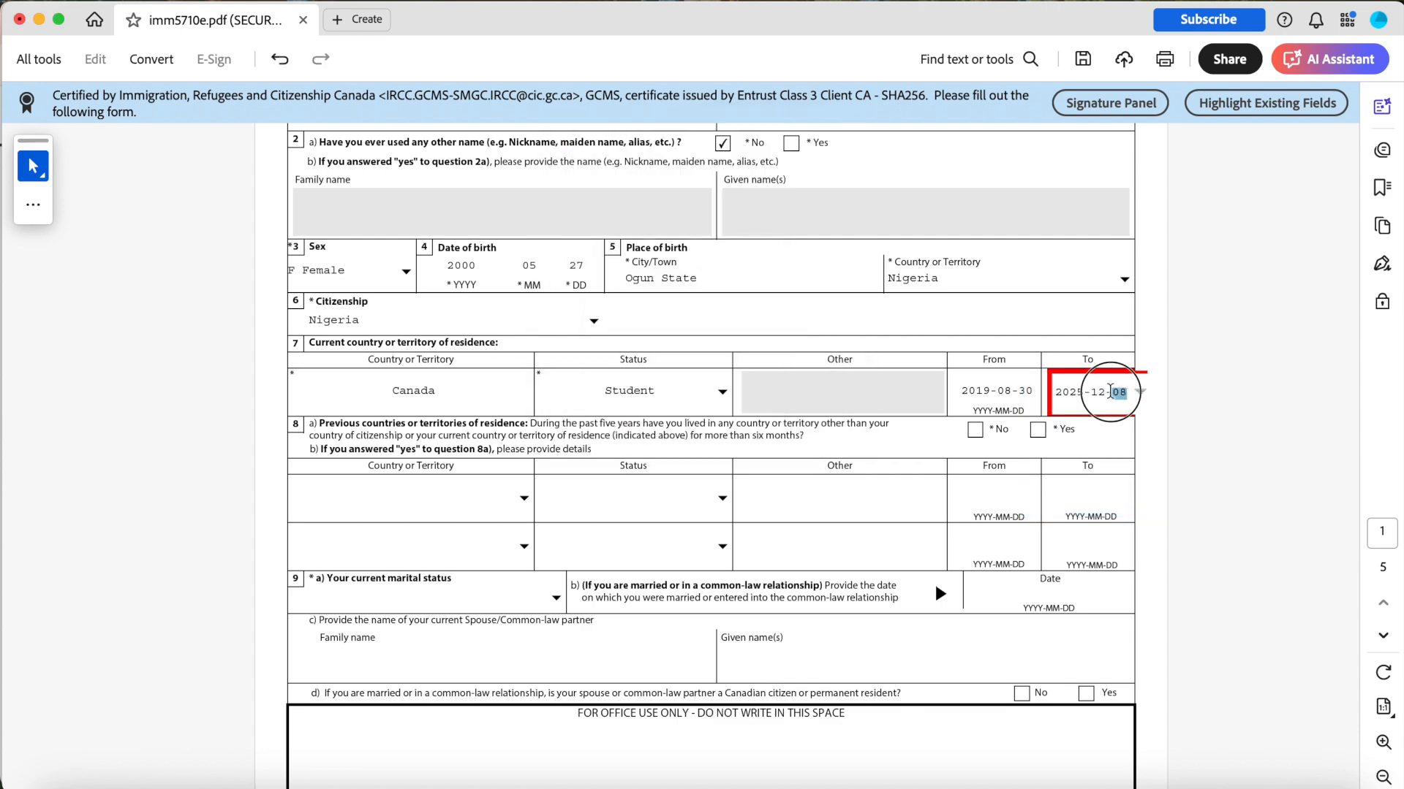
text(01)
click(1164, 424)
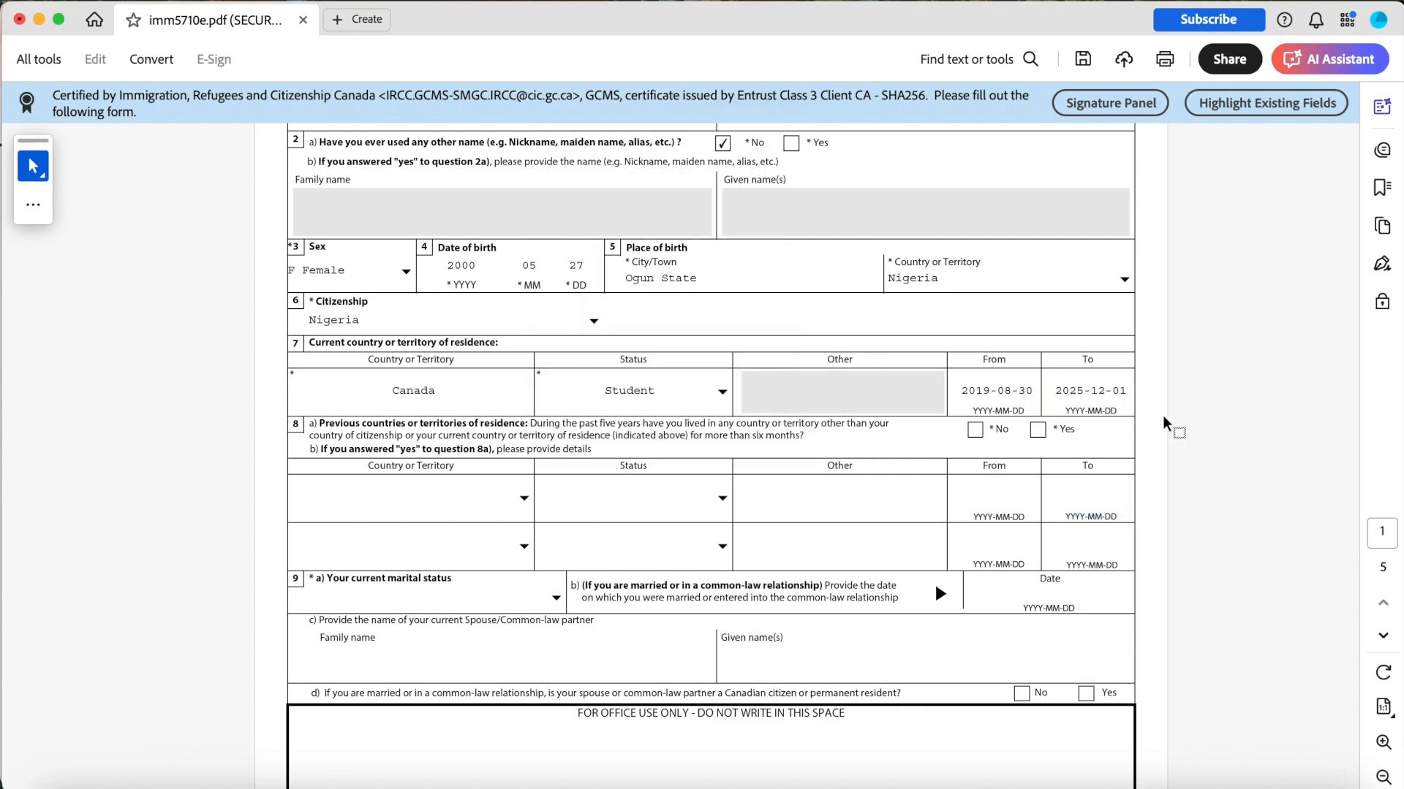
Answer No to having lived in other countries for more than six months in the past five years.
scroll(767, 422, down, 3)
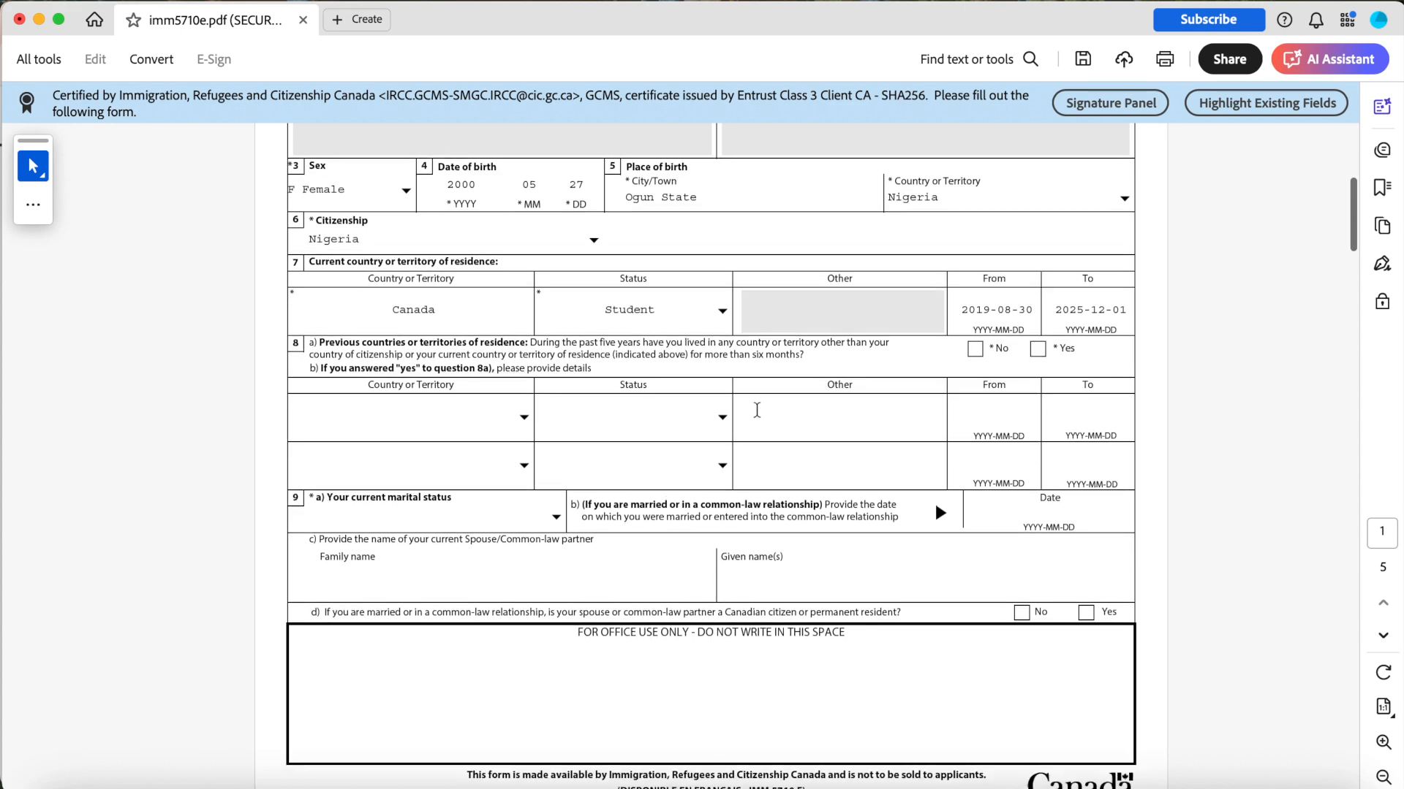
scroll(541, 387, down, 2)
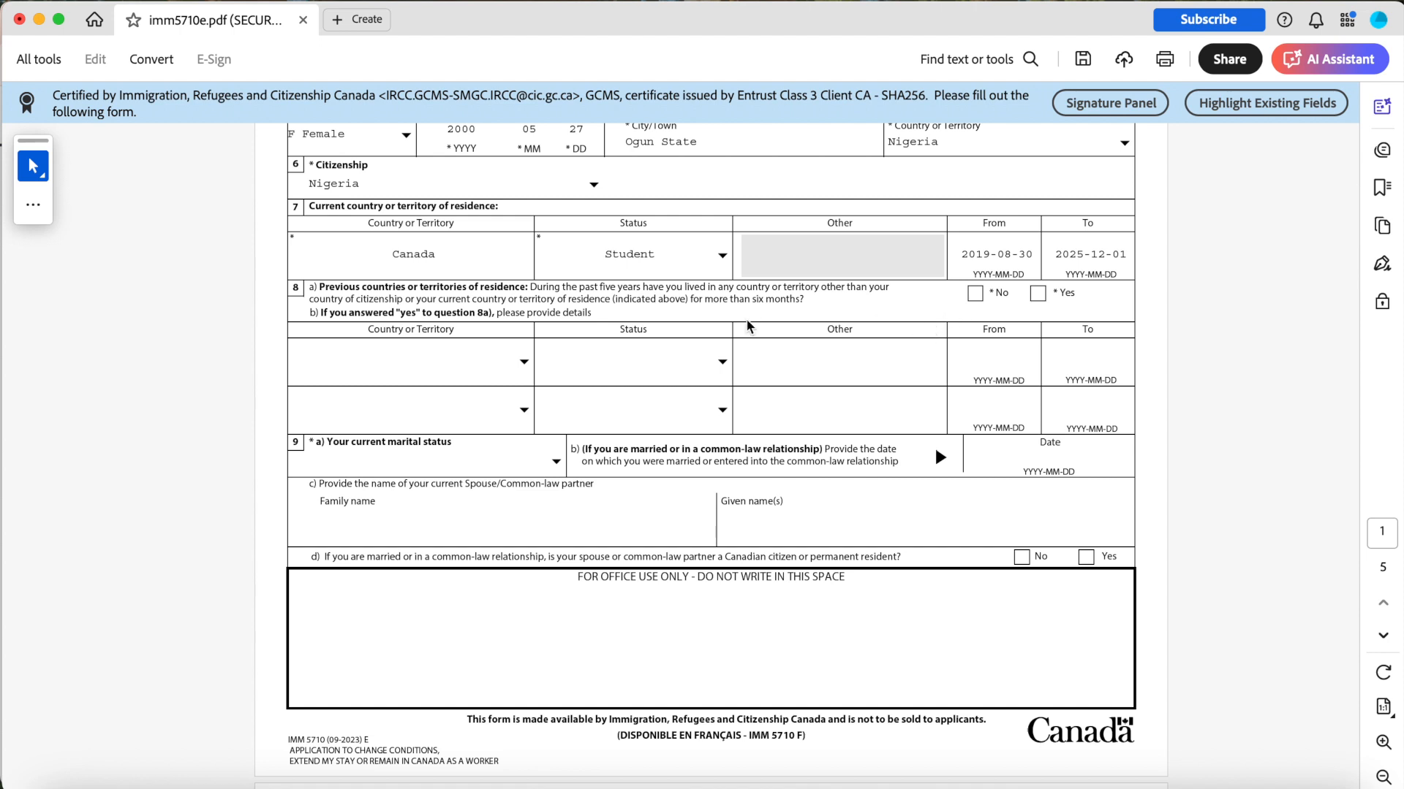
click(975, 293)
Set the current marital status to Single.
scroll(584, 347, down, 1)
scroll(583, 346, down, 2)
scroll(583, 348, up, 1)
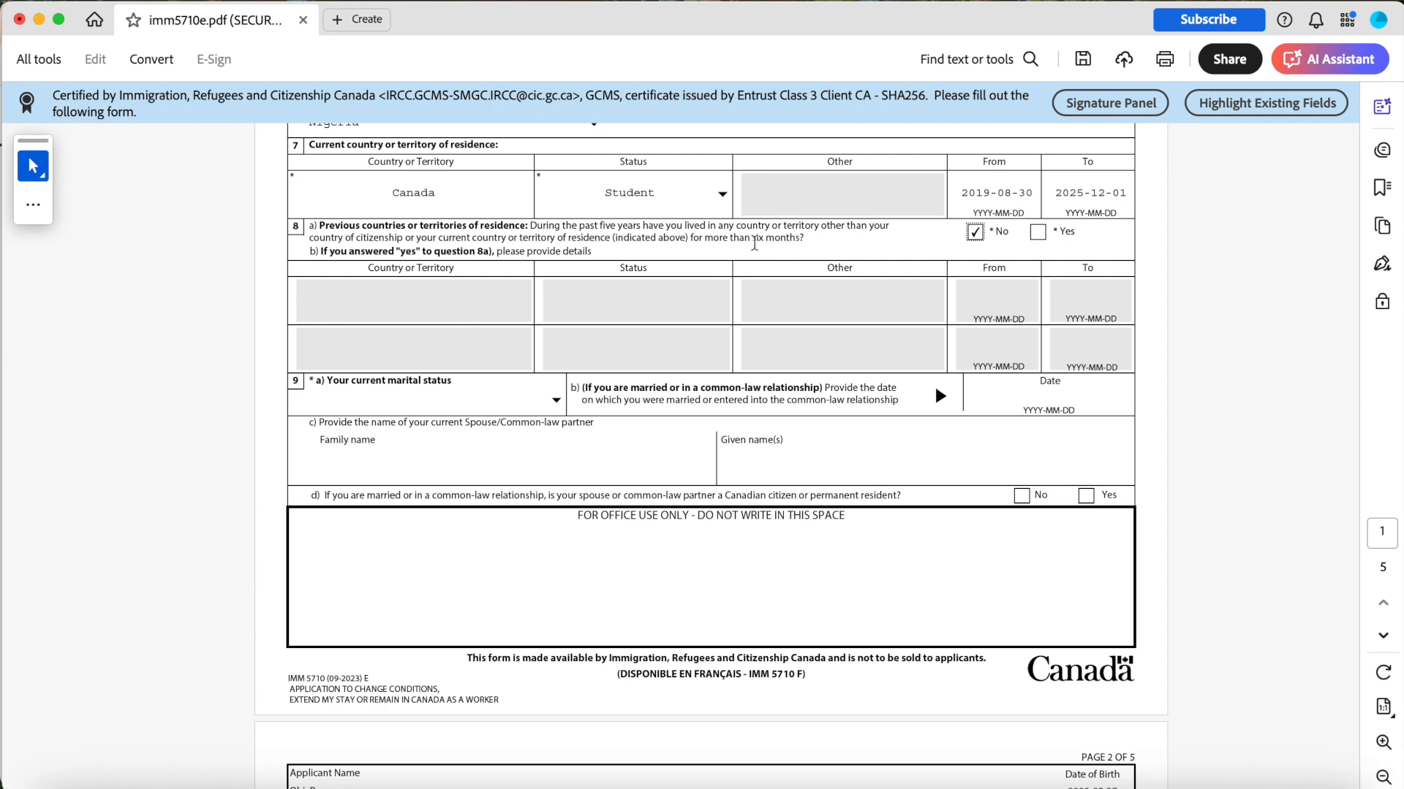
scroll(511, 296, down, 4)
click(547, 268)
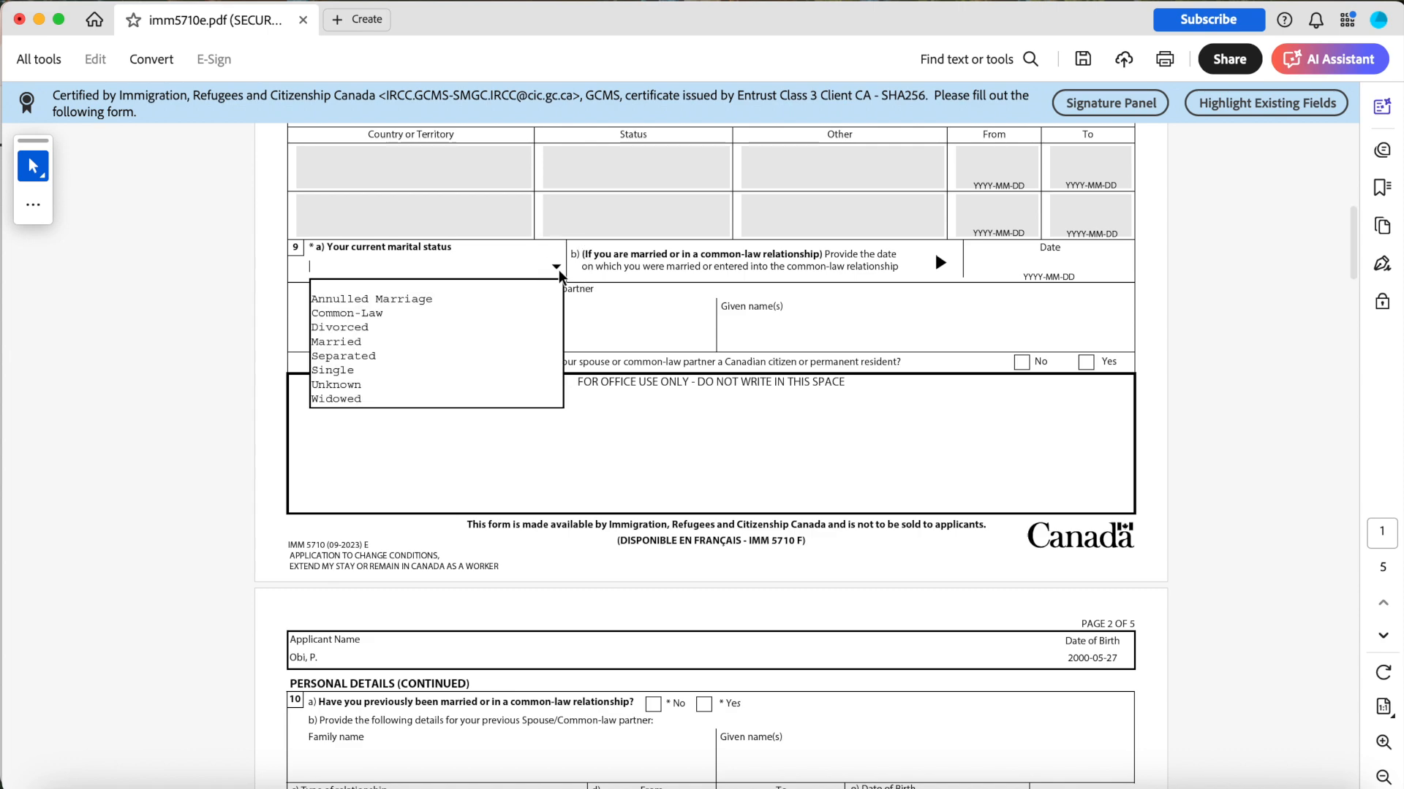
click(413, 373)
Answer No to having previously been married or in a common-law relationship.
scroll(946, 315, down, 5)
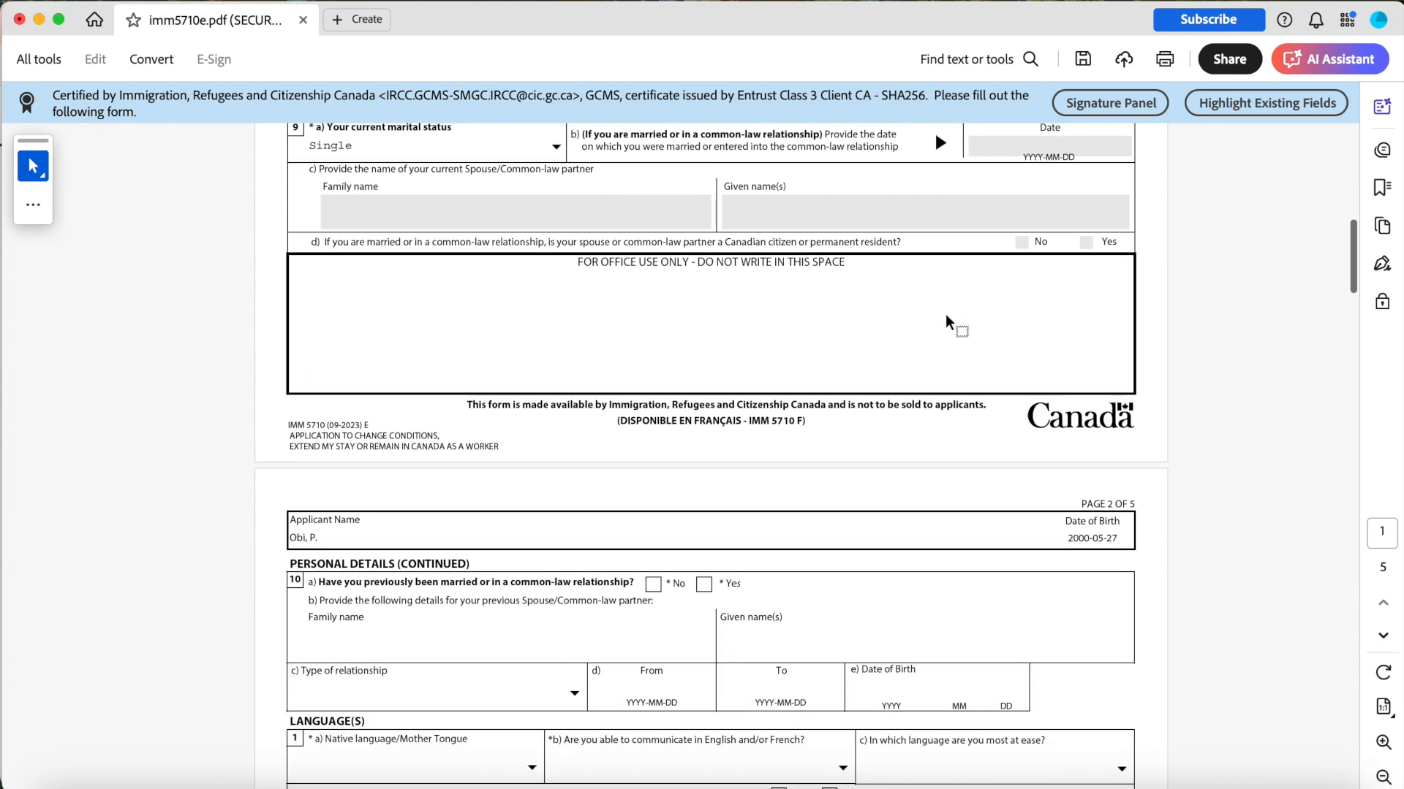
scroll(823, 334, down, 6)
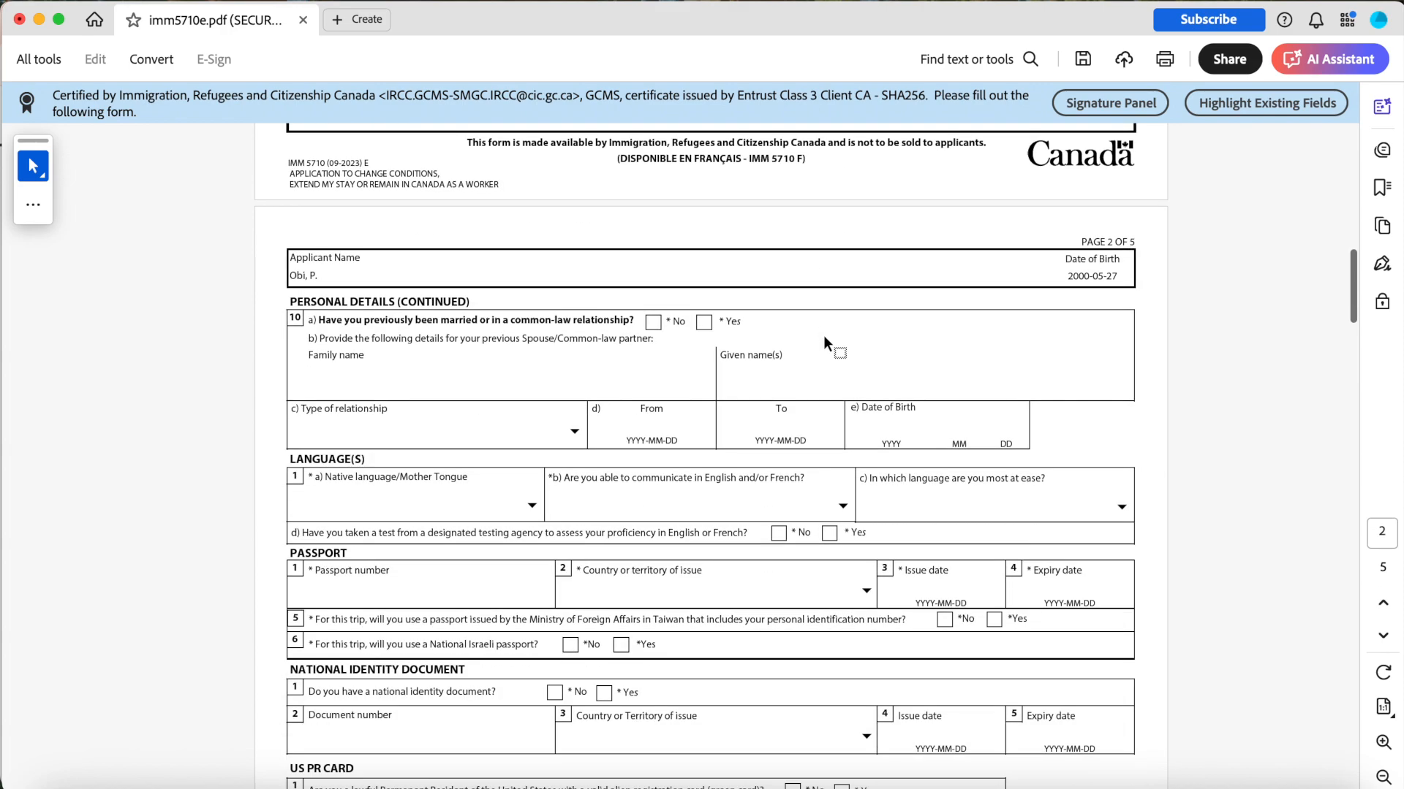
scroll(520, 232, up, 13)
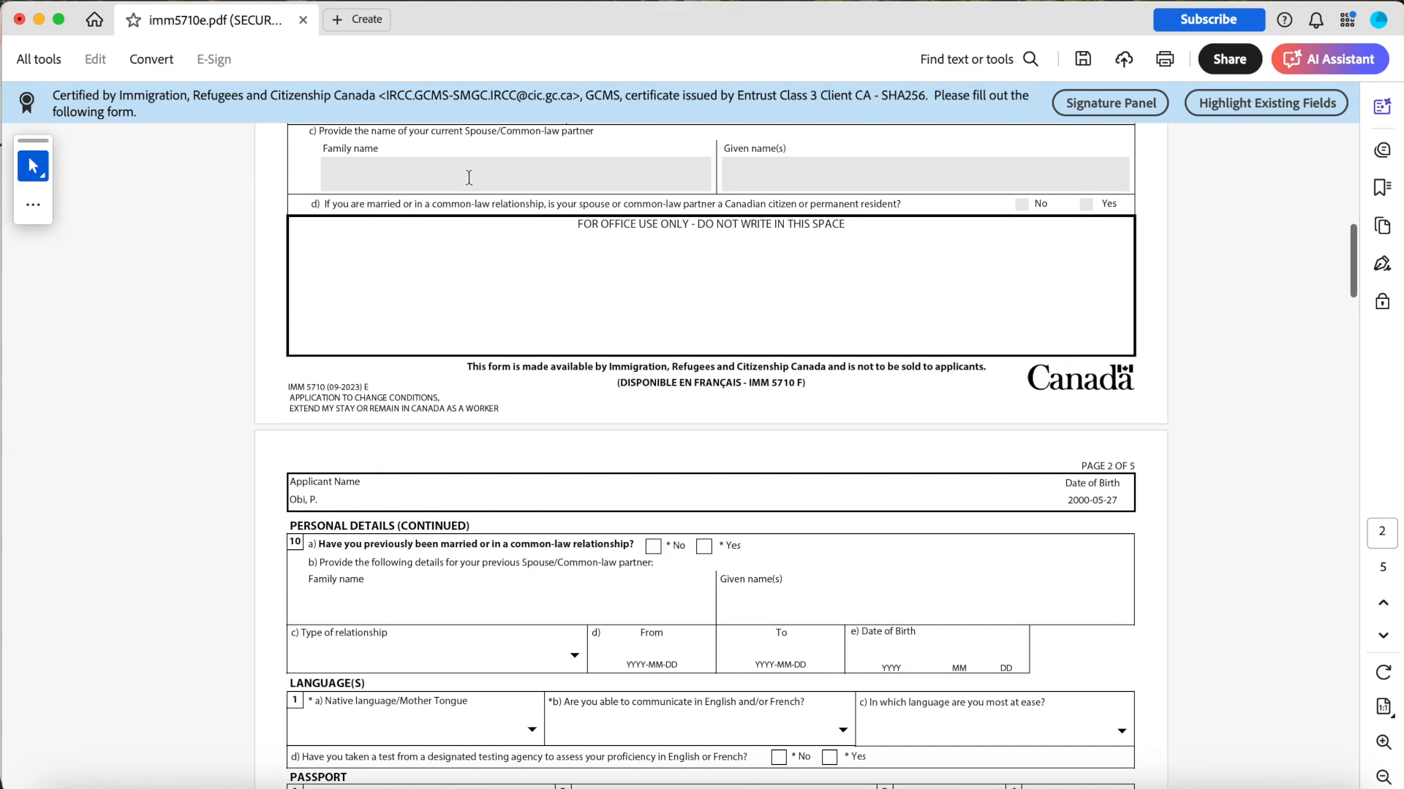
scroll(590, 410, down, 10)
scroll(590, 410, down, 3)
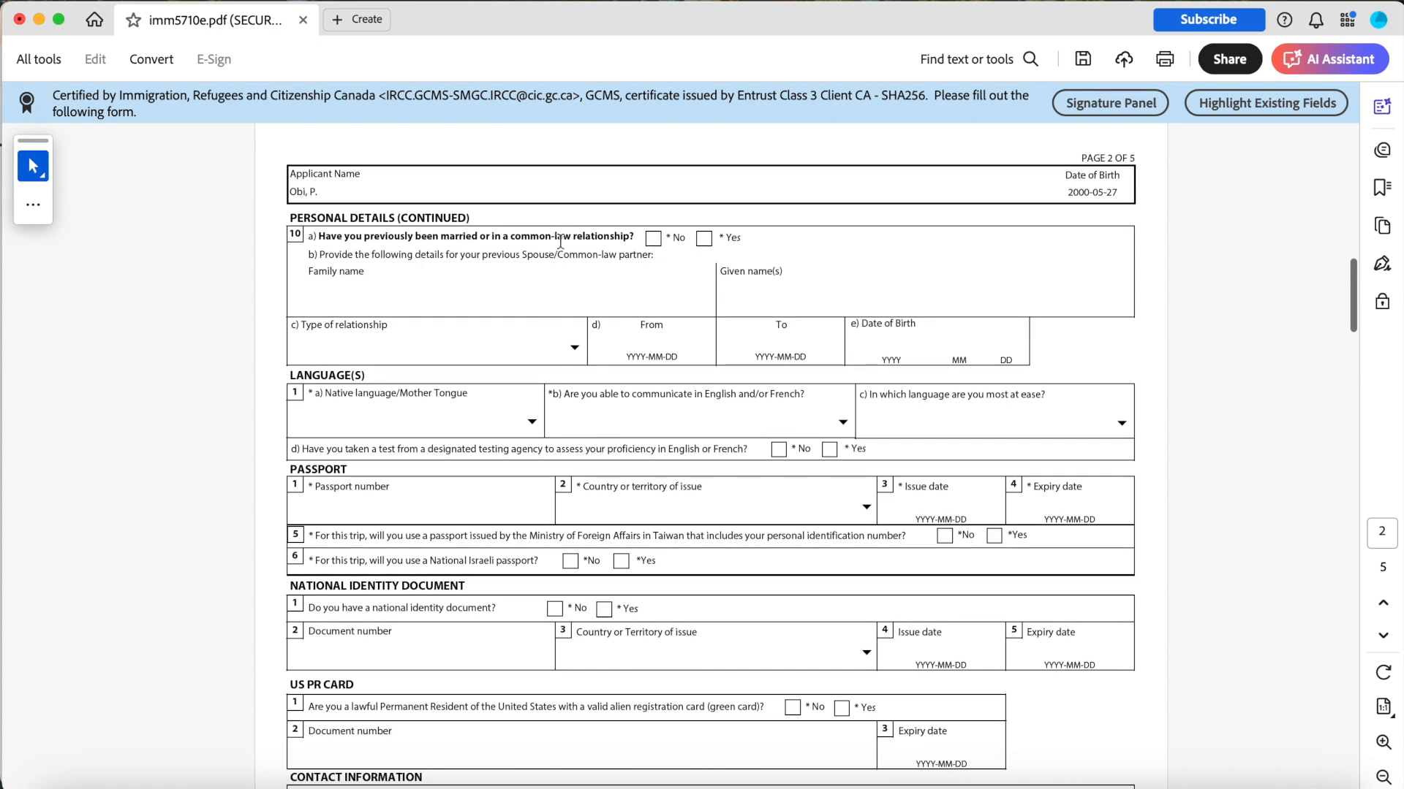
click(653, 239)
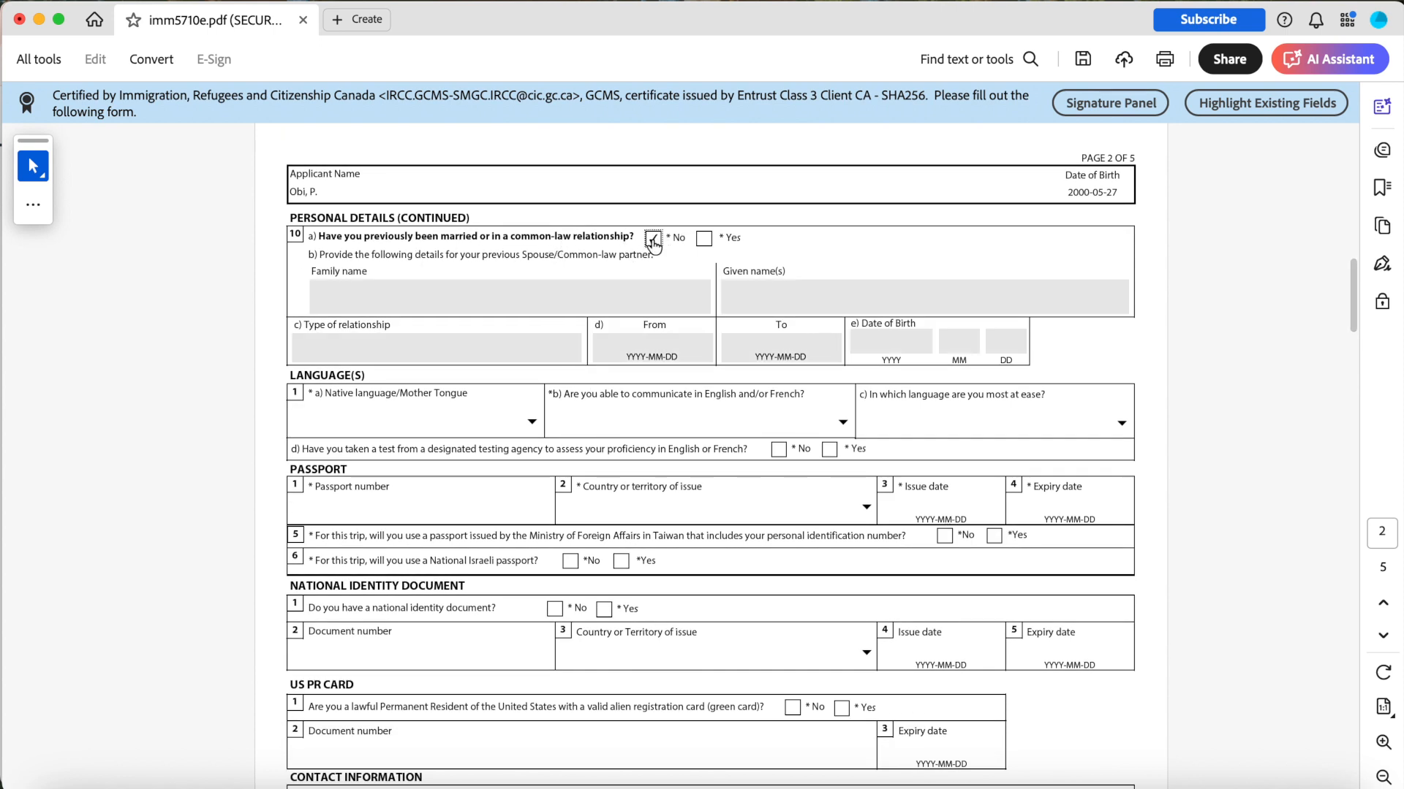
Set the native language or mother tongue to English.
scroll(680, 330, down, 5)
scroll(680, 330, up, 1)
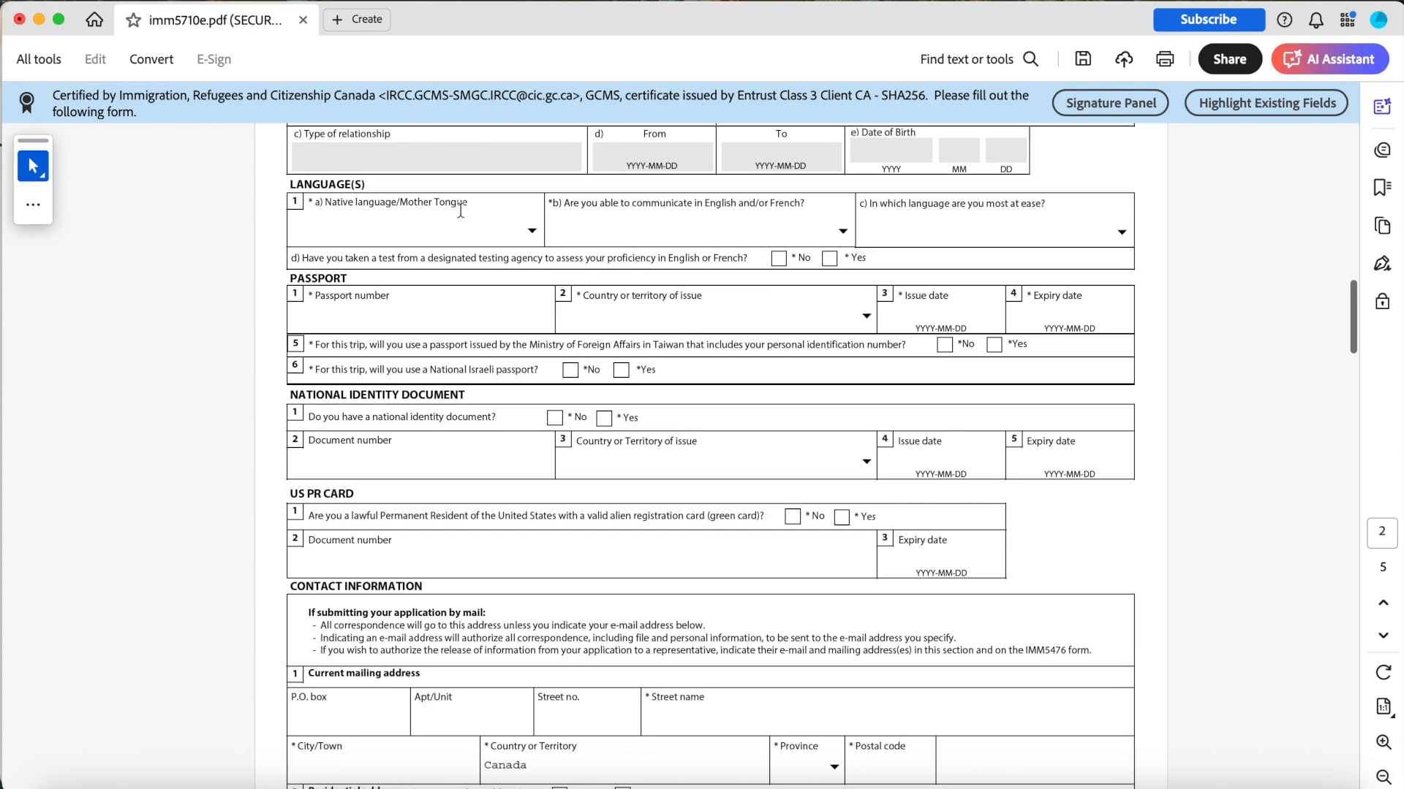
click(530, 232)
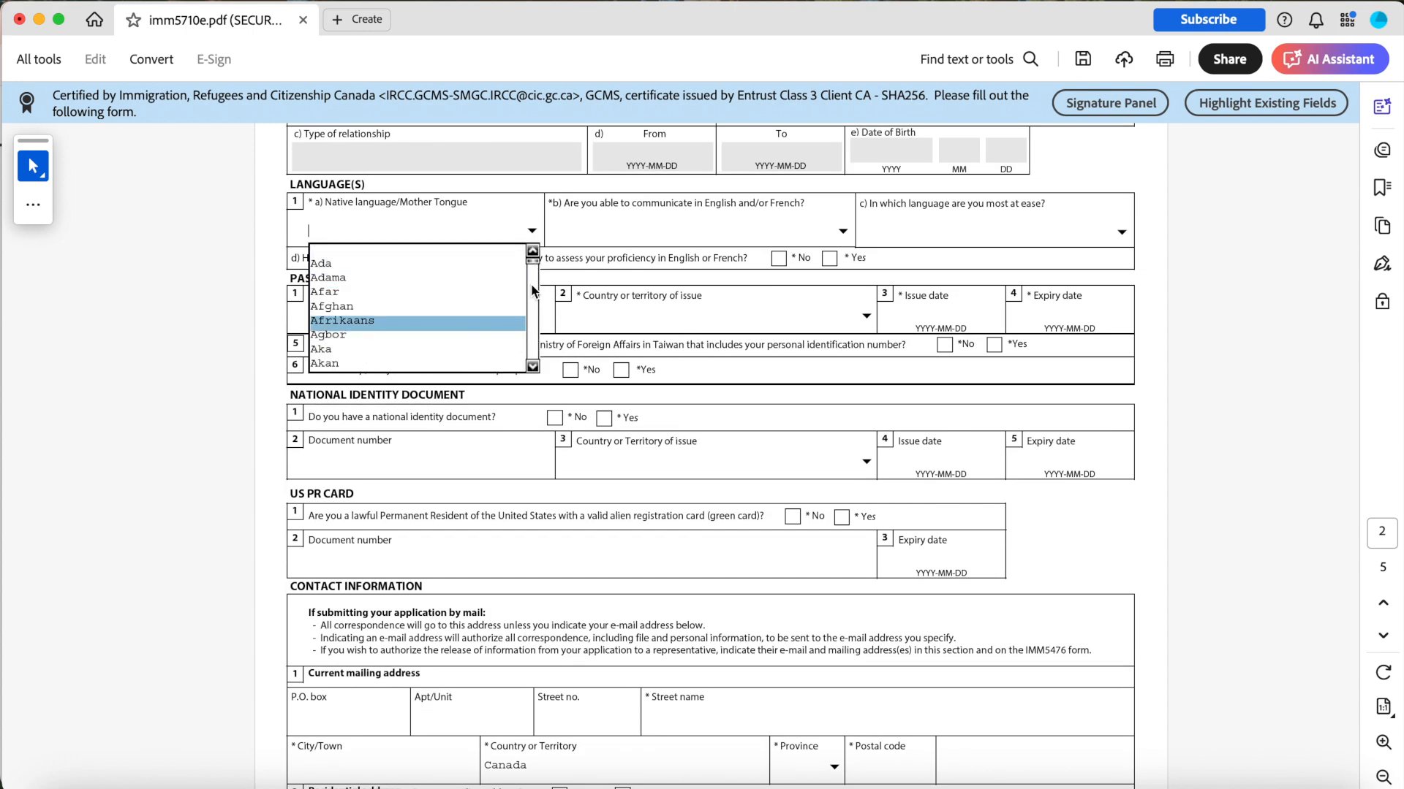
key(e)
click(532, 366)
click(532, 367)
click(532, 366)
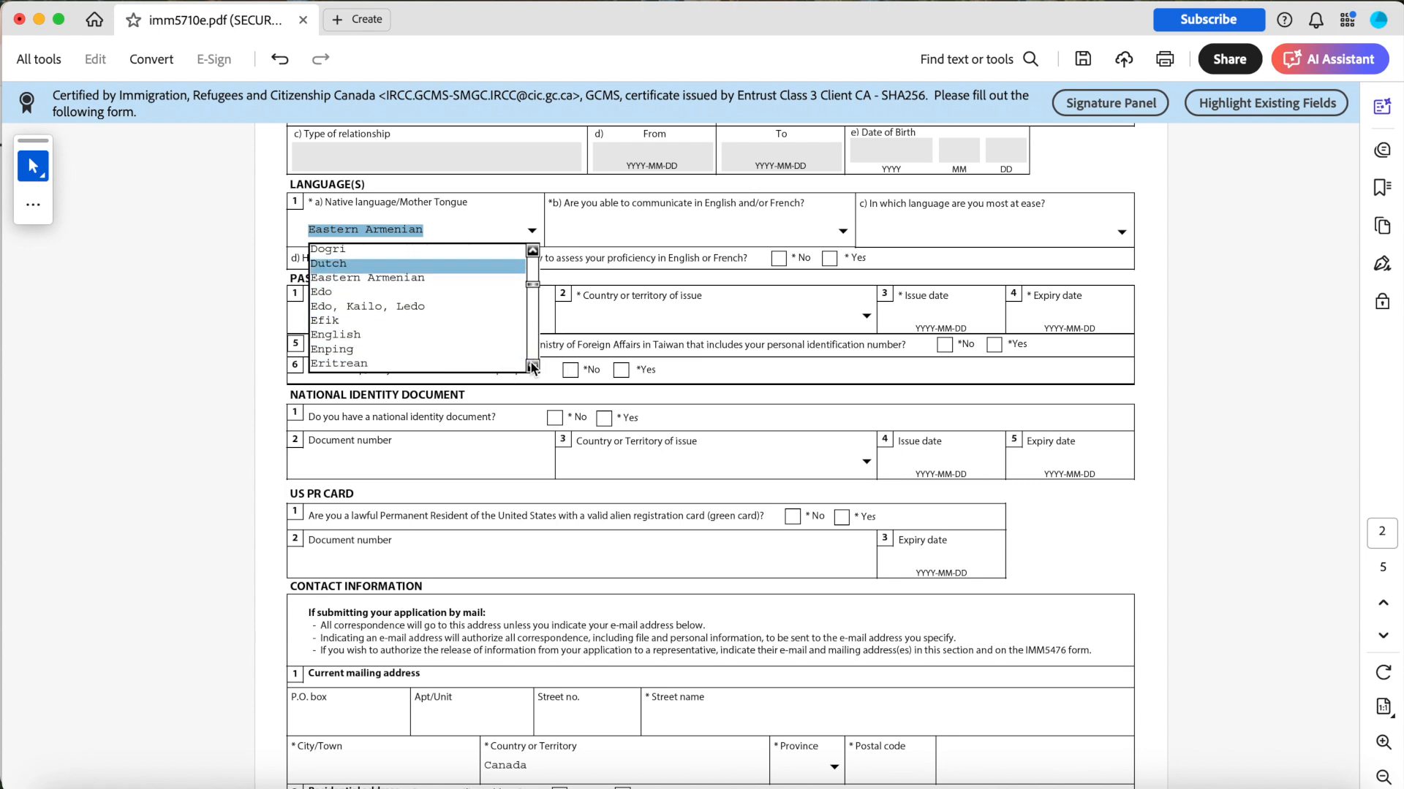
click(402, 332)
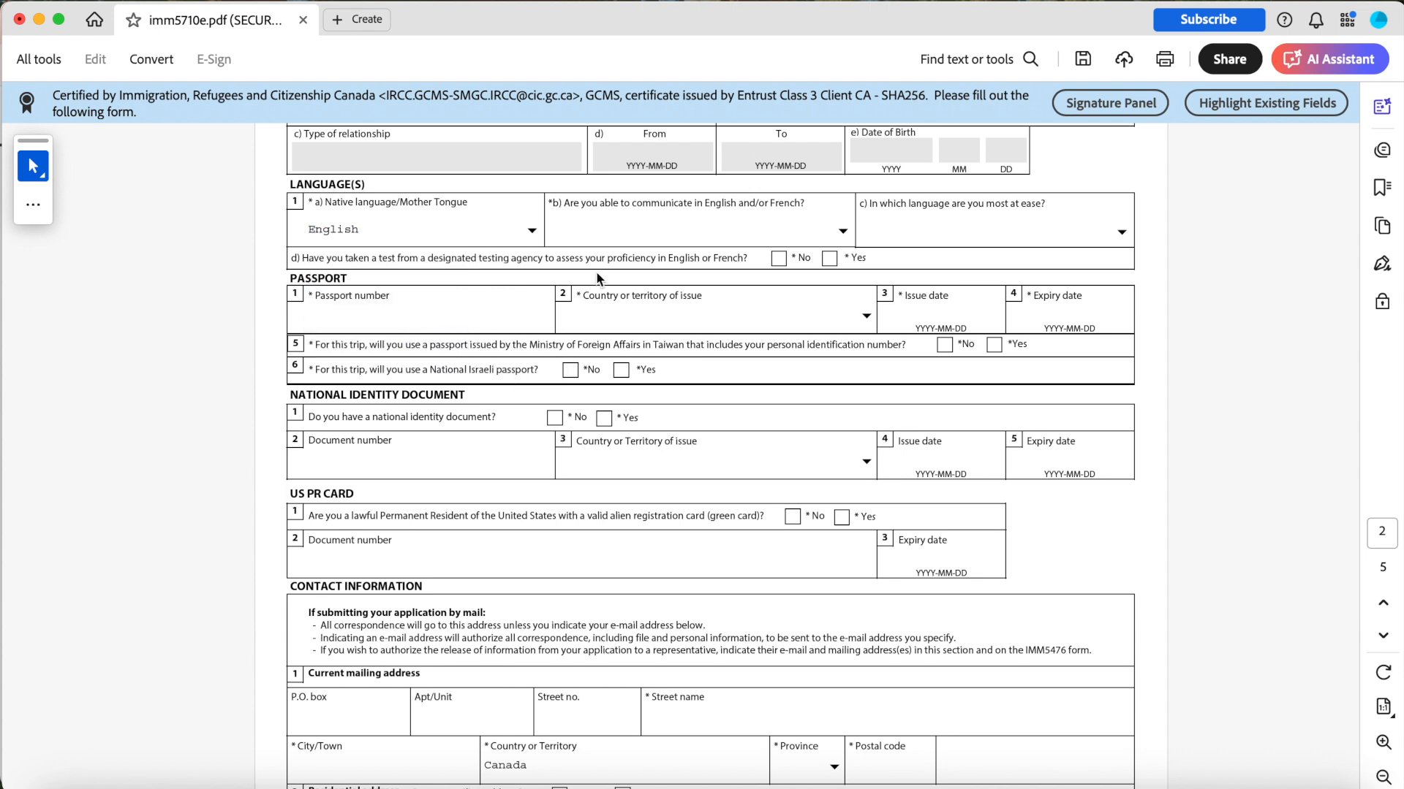
Choose English as the communication language and answer Yes to having taken a designated language test.
click(842, 231)
click(796, 264)
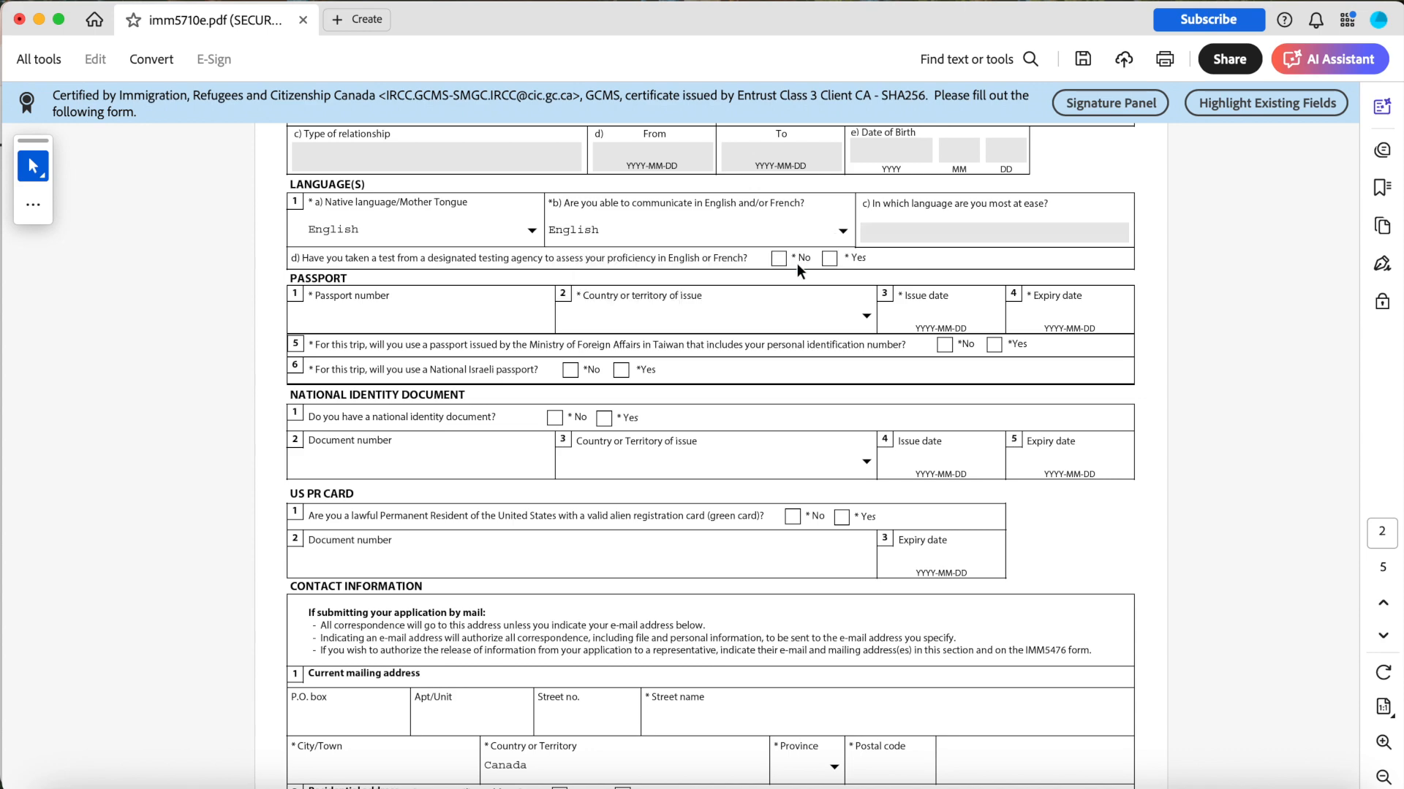
scroll(379, 219, down, 1)
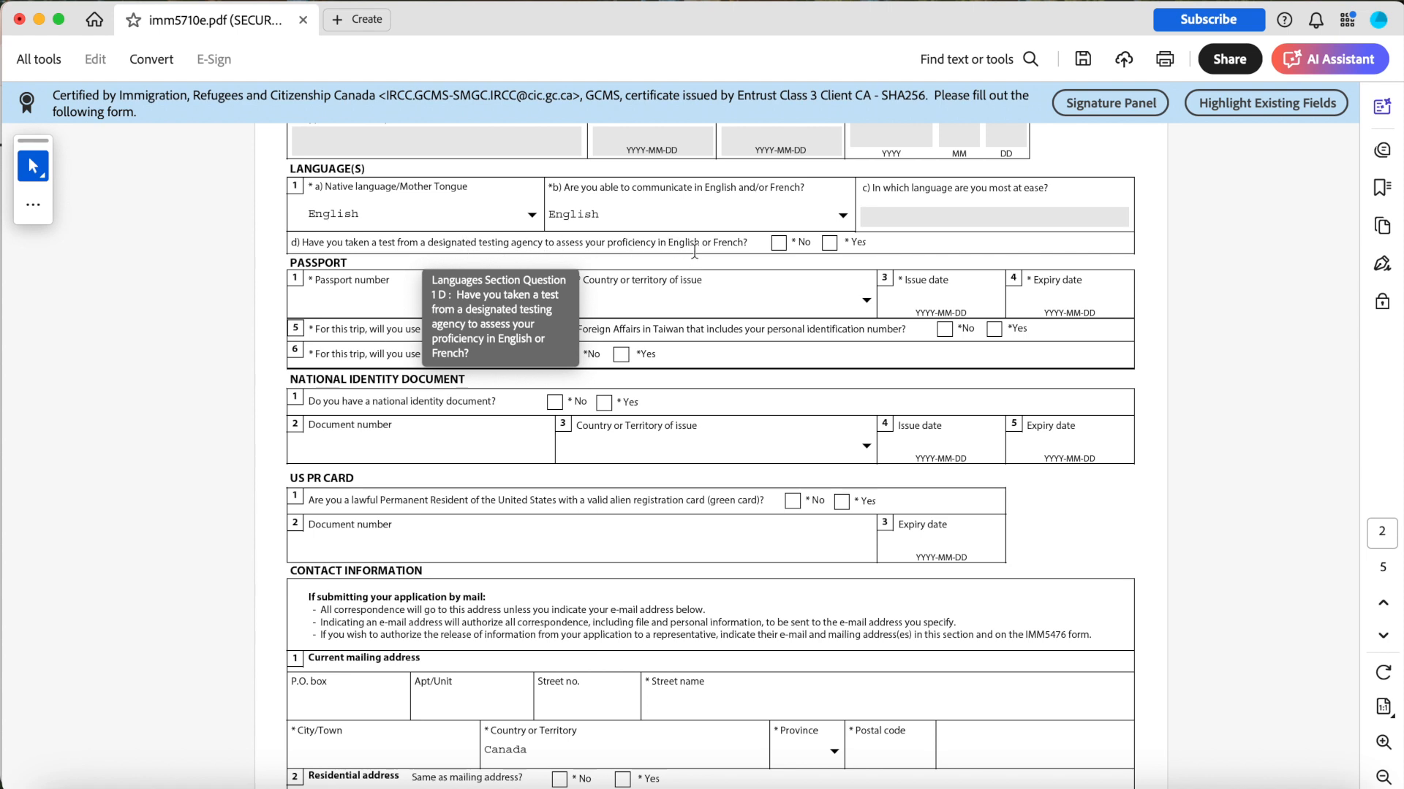
click(830, 244)
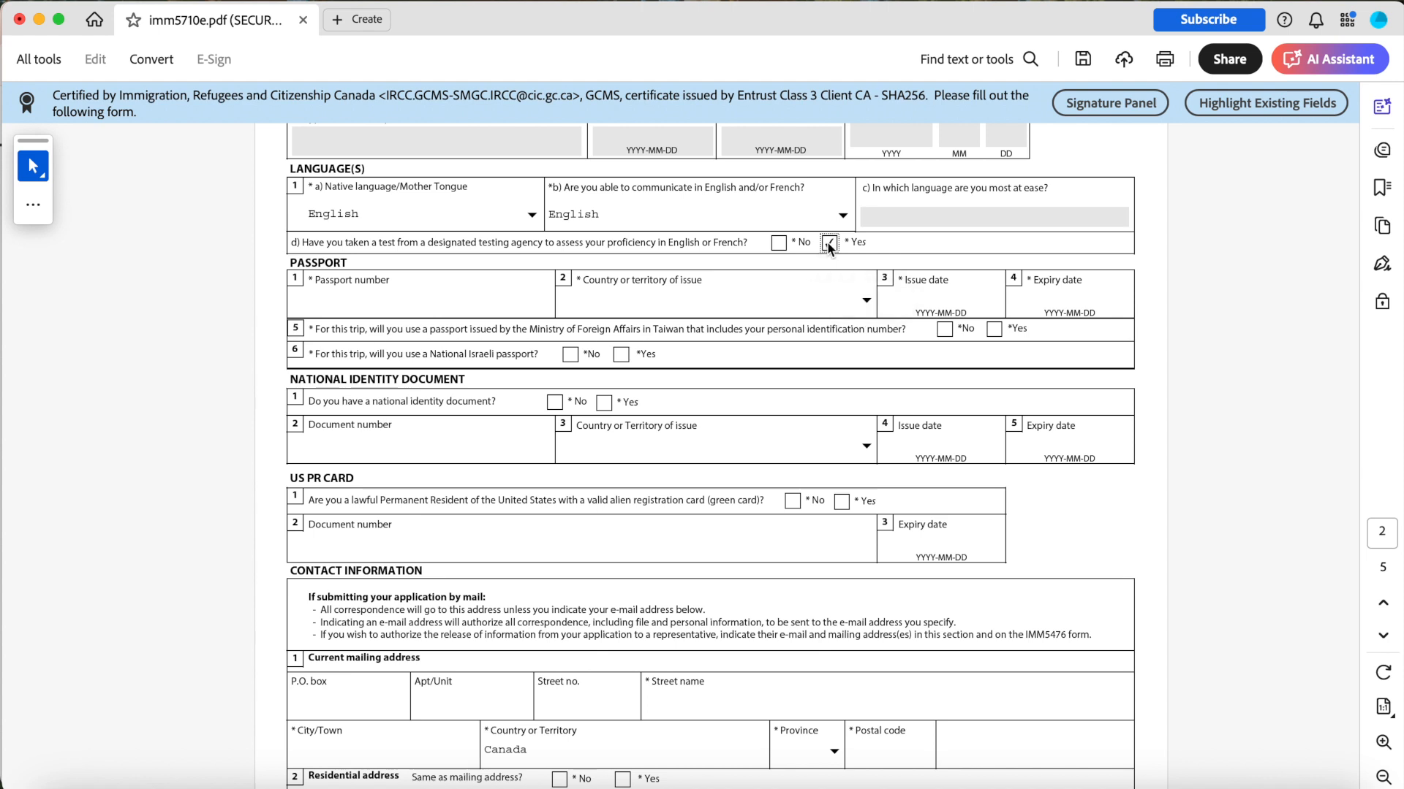
Enter the applicant's passport number.
scroll(590, 310, down, 1)
click(511, 268)
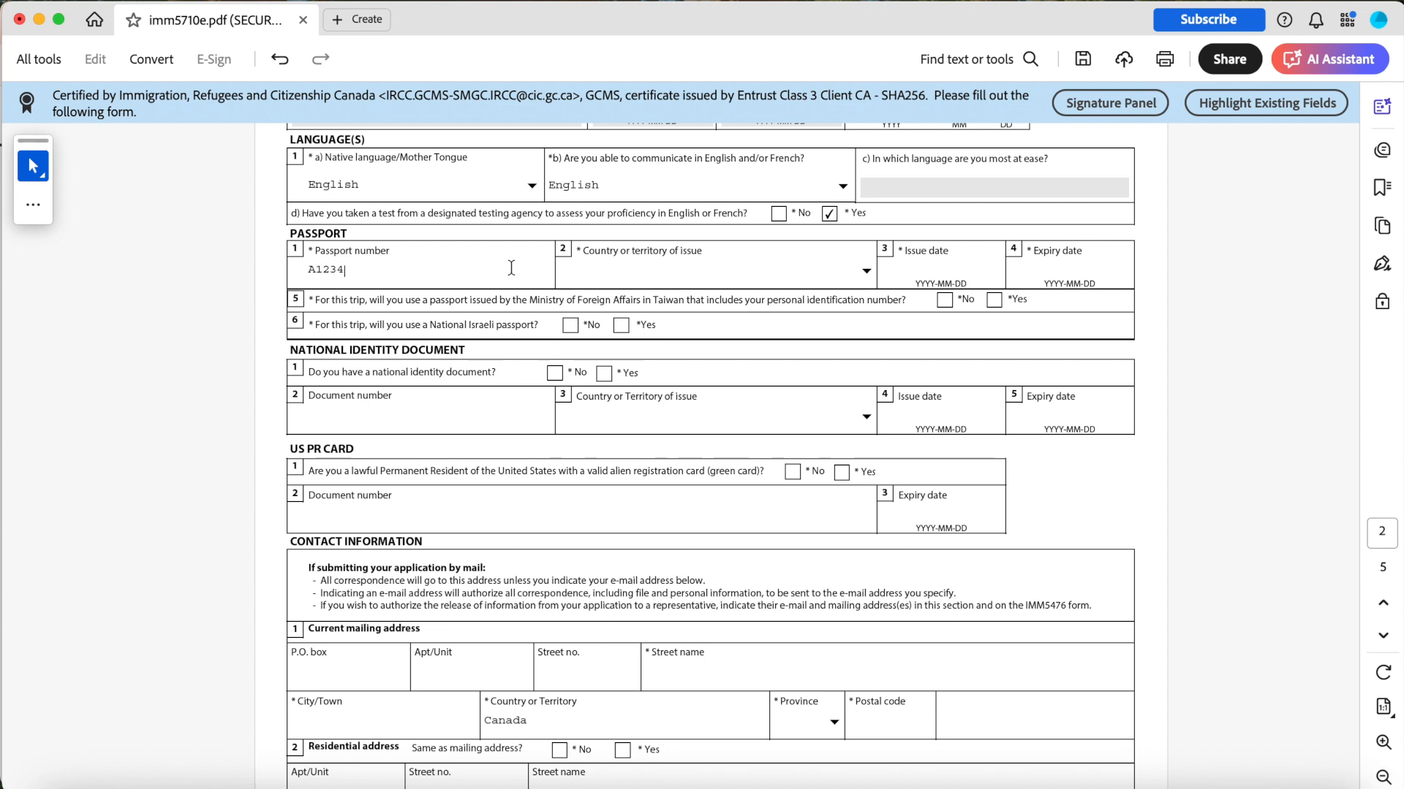
Set the passport's country of issue to NGA (Nigeria).
click(861, 272)
click(866, 272)
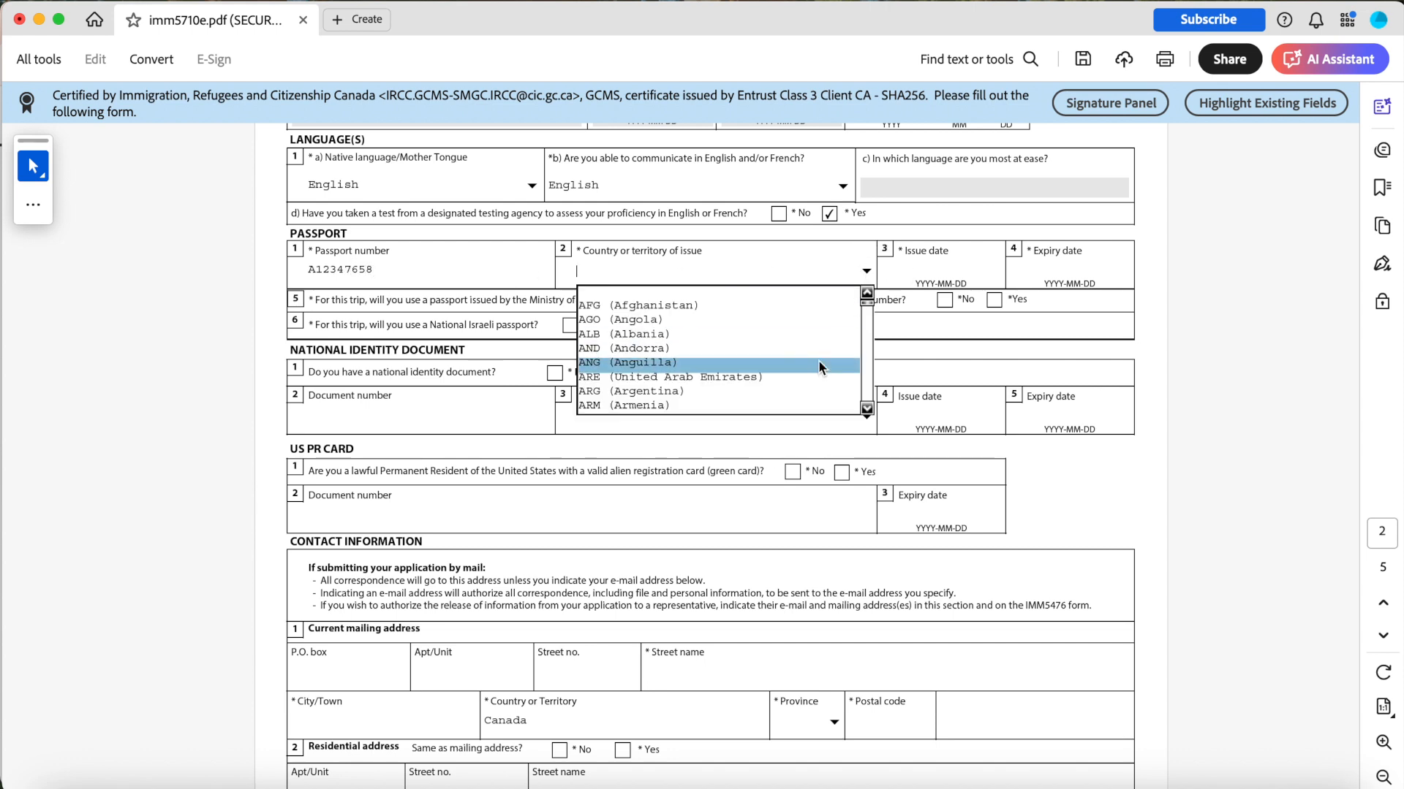
key(n)
scroll(814, 362, down, 1)
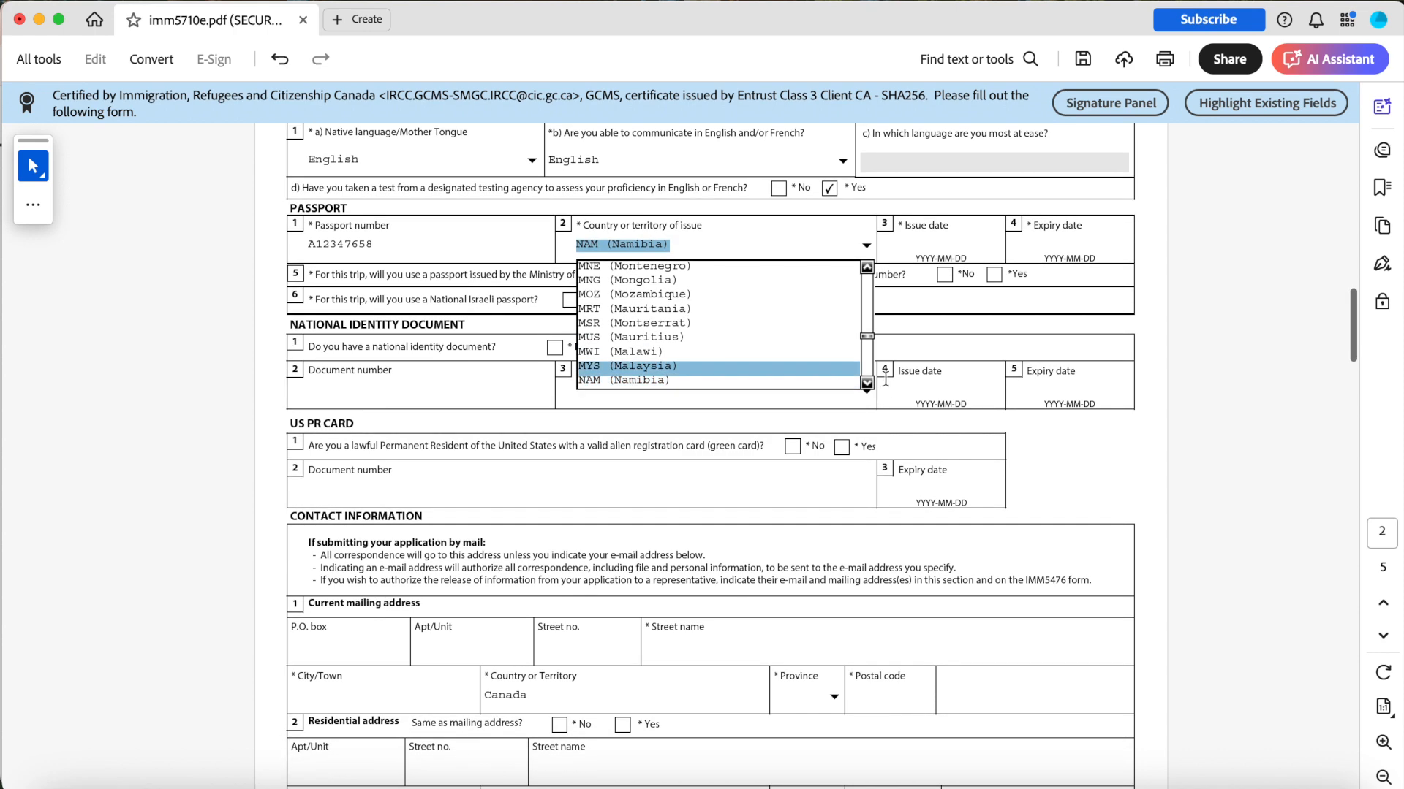
click(869, 384)
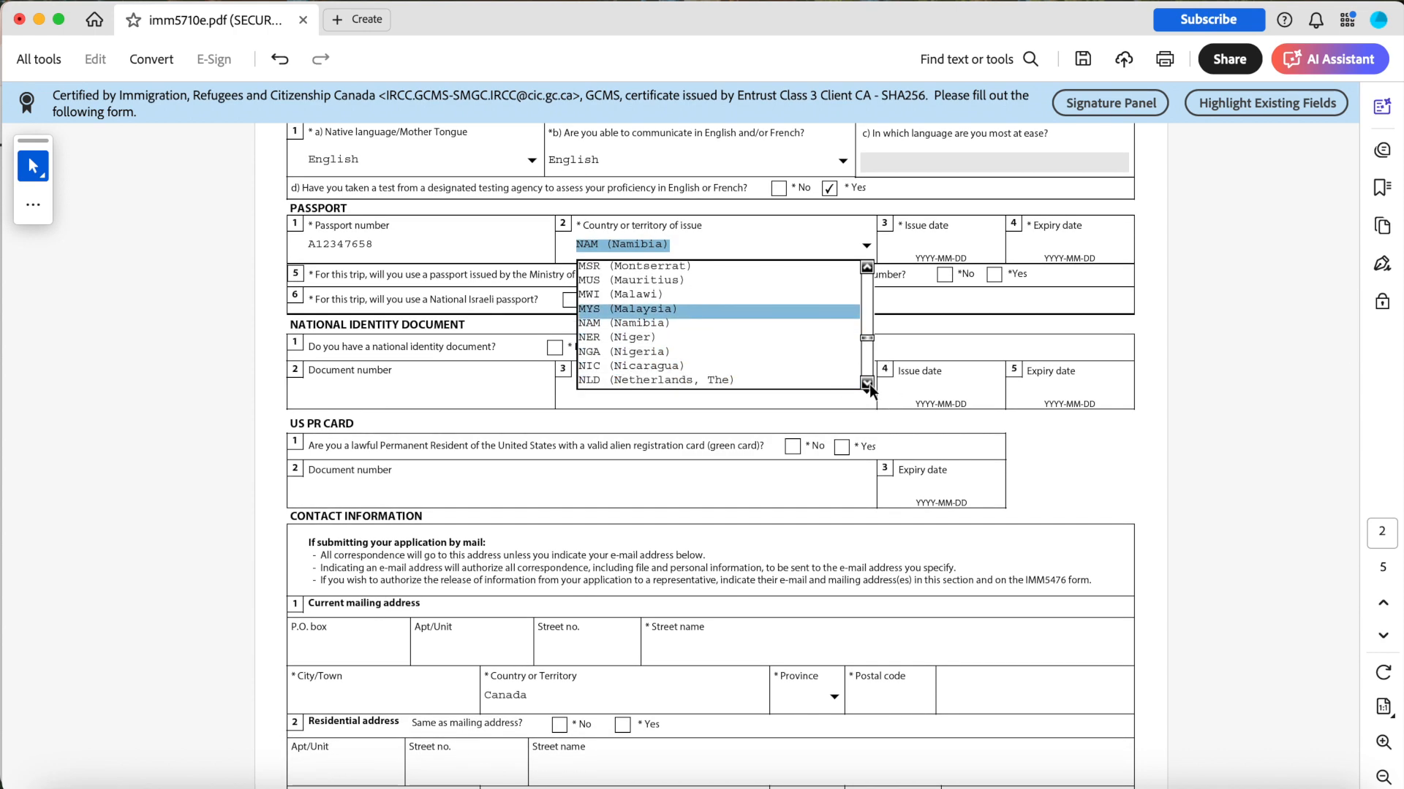
click(711, 348)
Set the passport issue date to 2024-03-01 and the expiry date to 2025-01-31.
click(909, 246)
click(1007, 247)
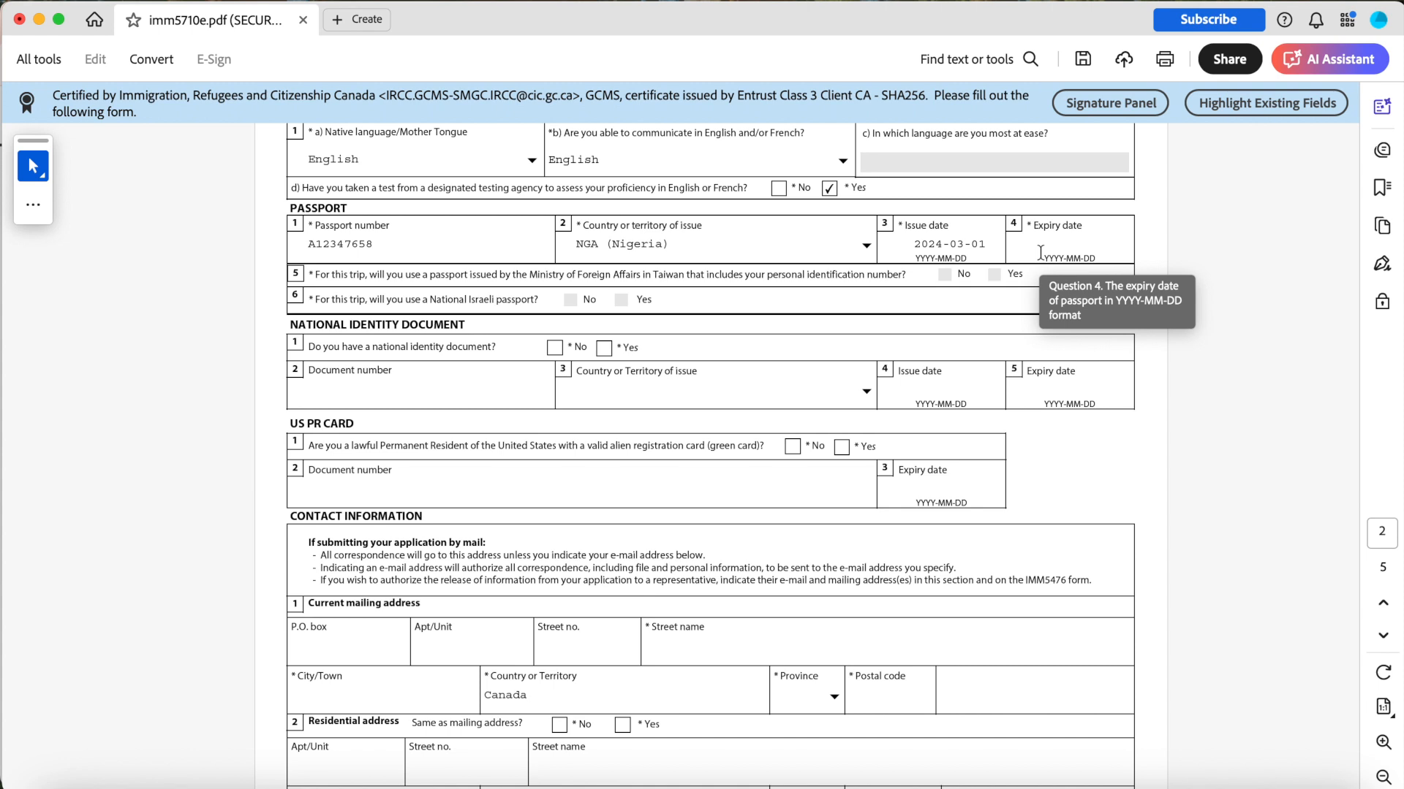
click(1040, 250)
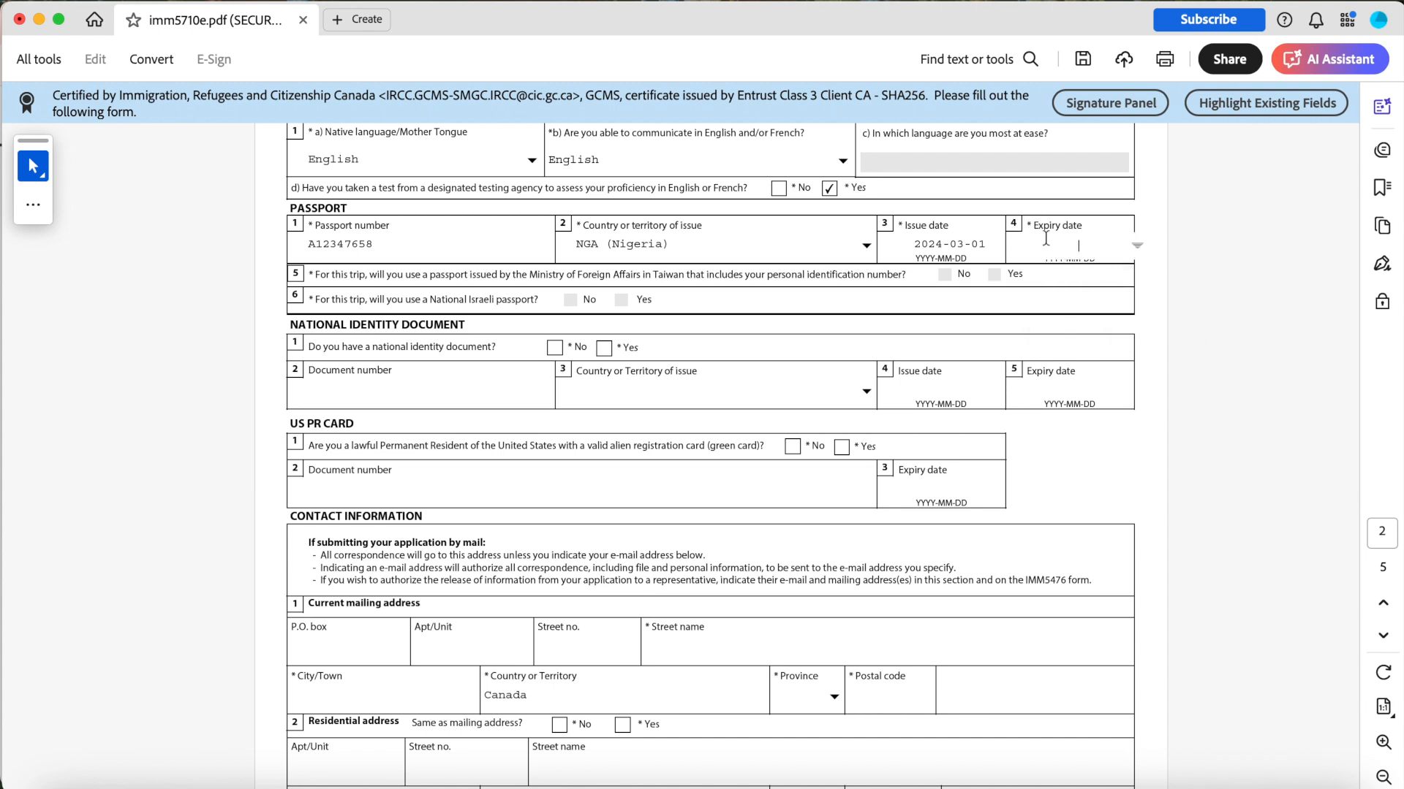
click(1137, 246)
click(1121, 356)
Answer Yes to having a national identity document.
scroll(959, 301, down, 2)
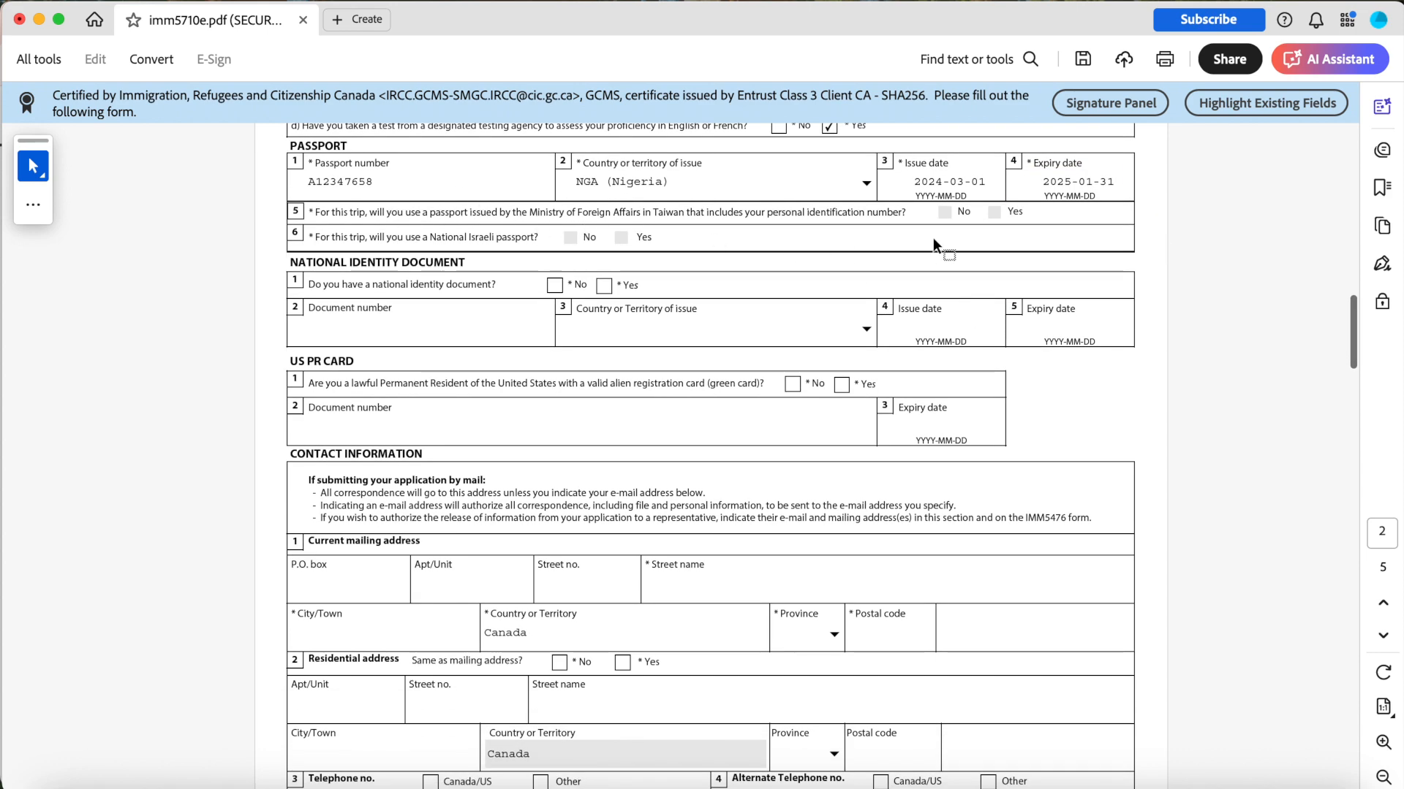
scroll(556, 267, down, 1)
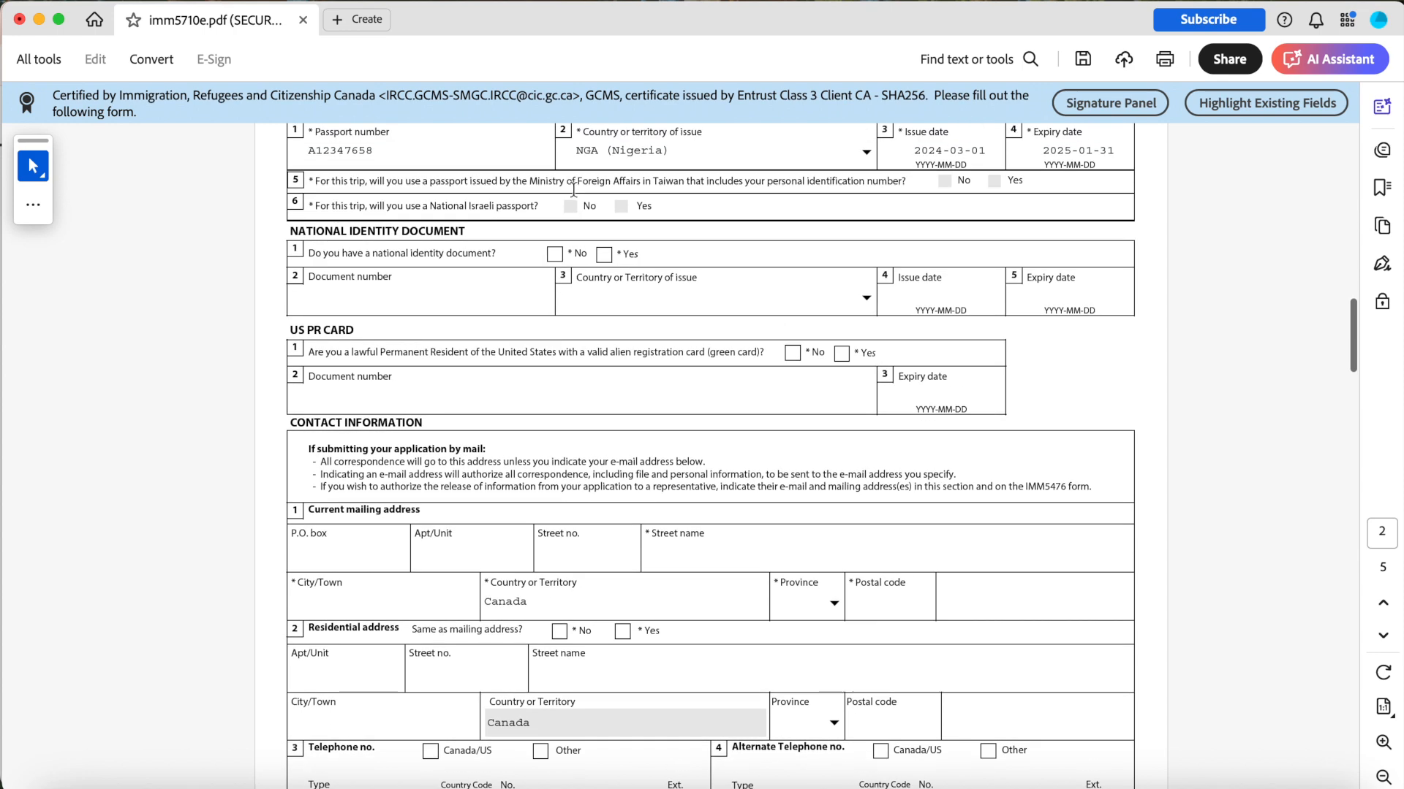
scroll(586, 211, down, 1)
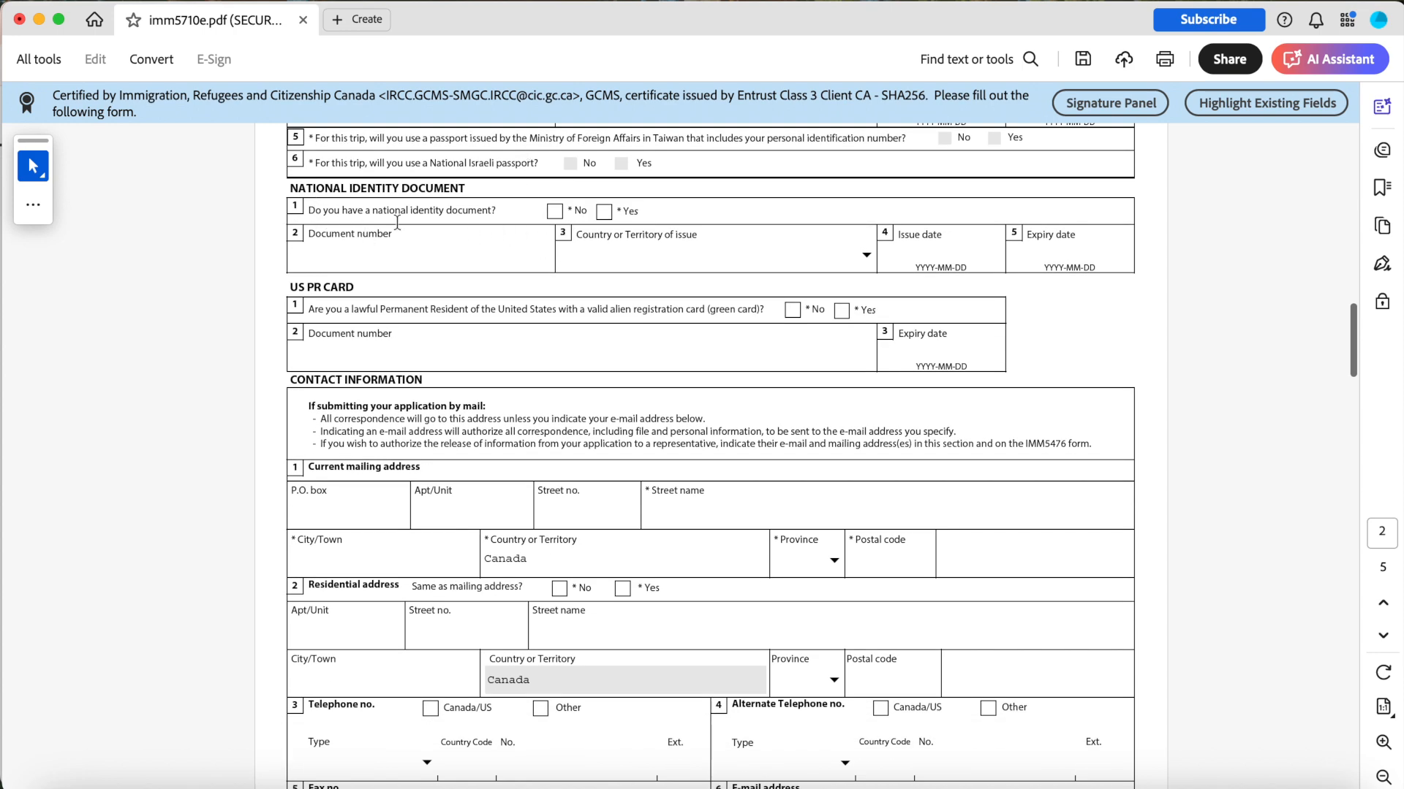
click(603, 212)
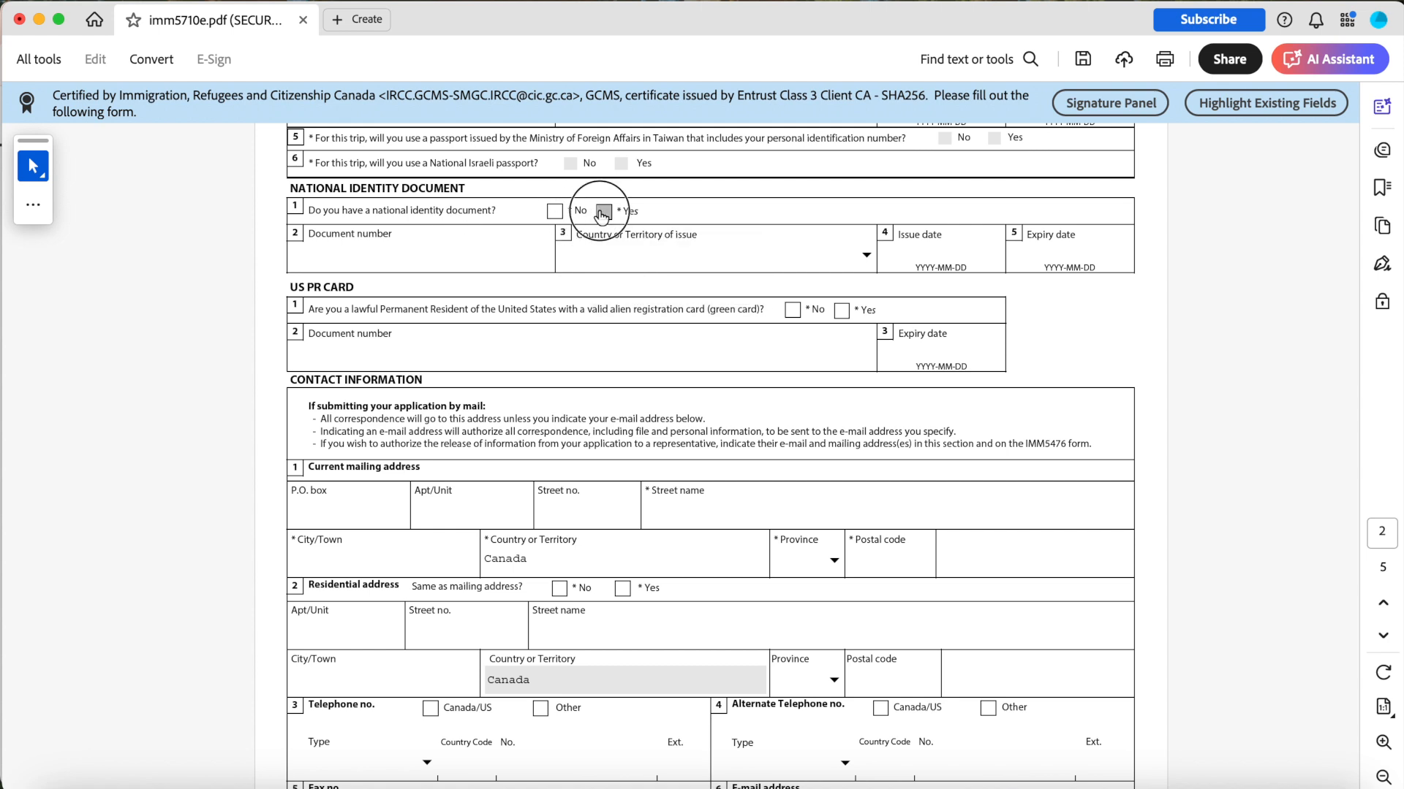
Copy the passport number into the national identity document number field.
click(457, 267)
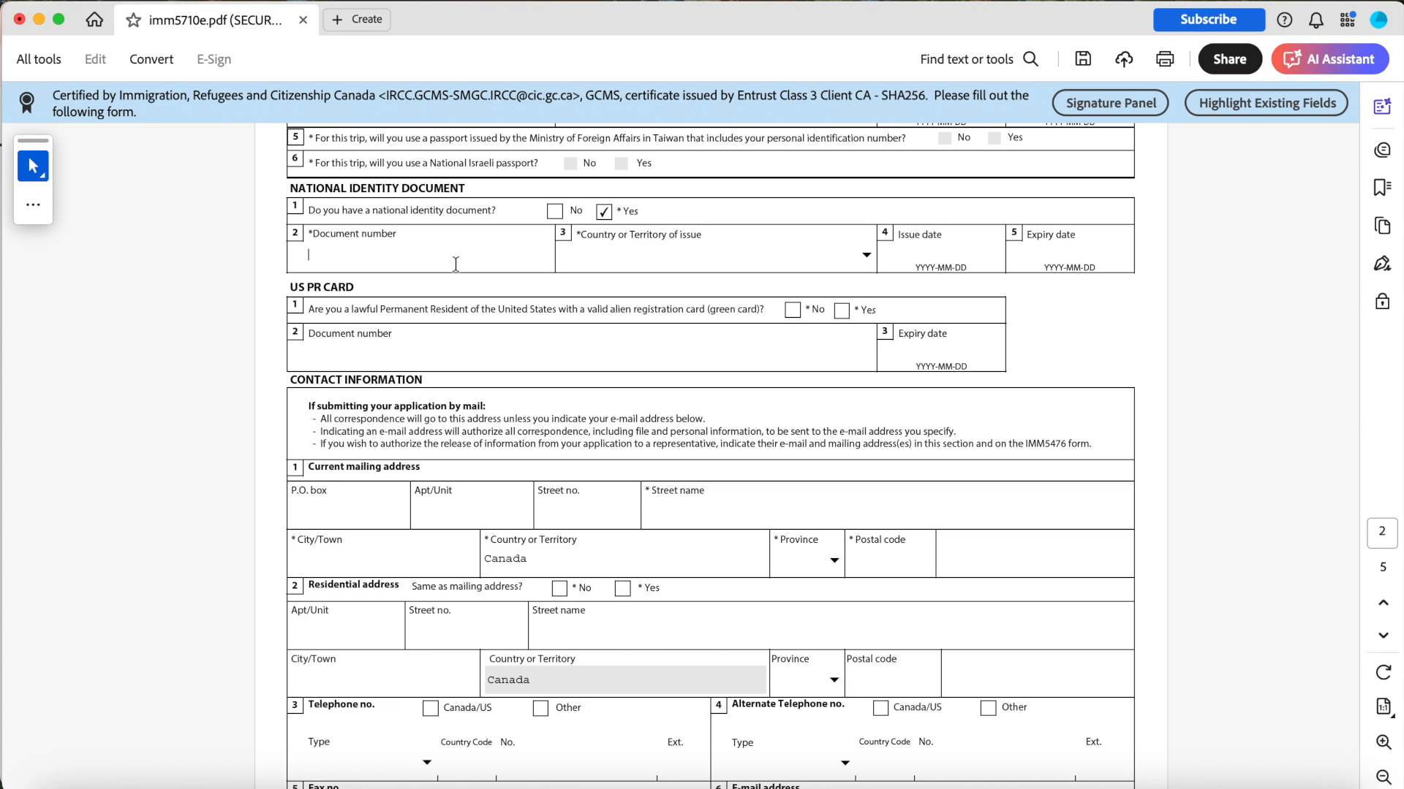
scroll(397, 203, up, 2)
double_click(380, 192)
key(ctrl+c)
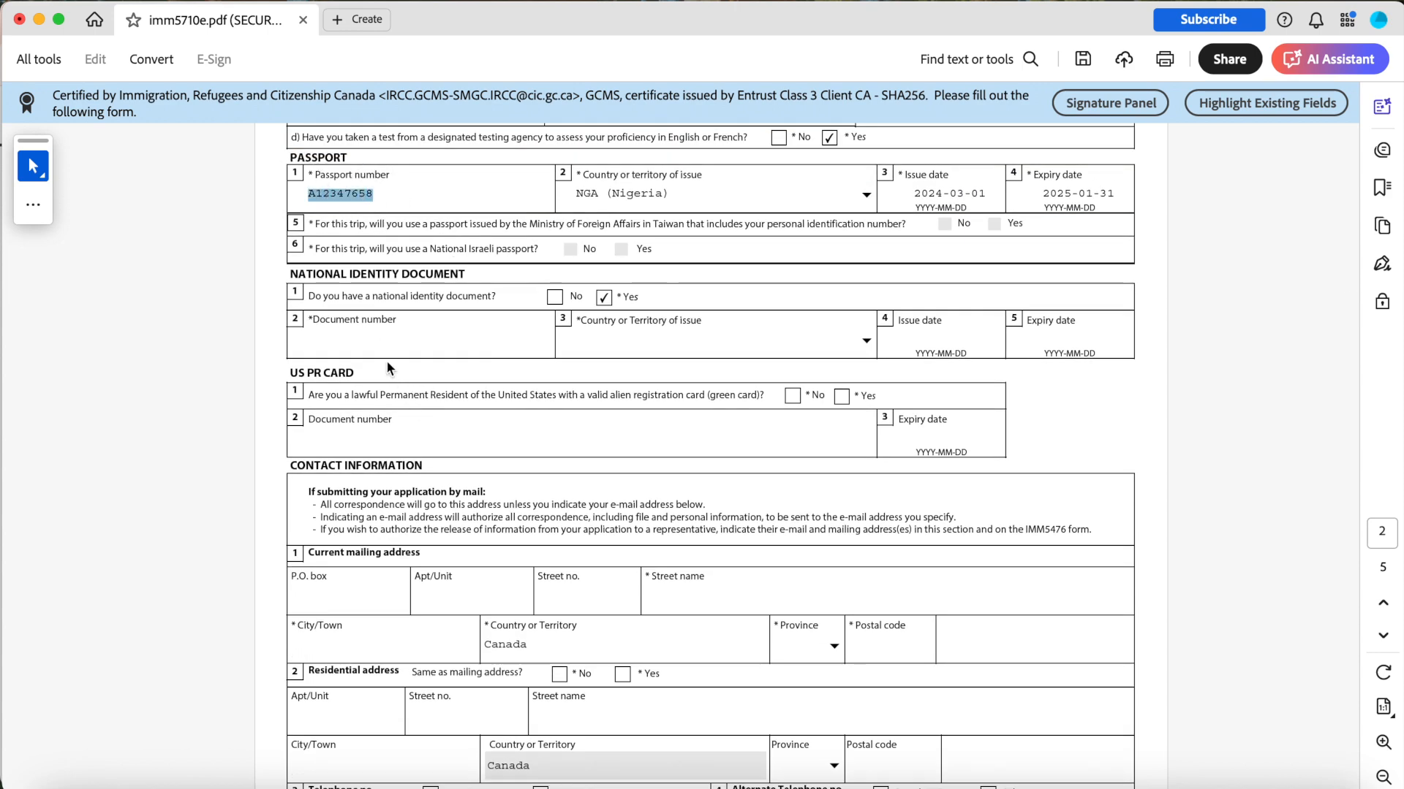
click(380, 343)
key(ctrl+v)
Answer No to holding a US green card and enter 5 as the mailing address Apt/Unit.
scroll(379, 344, down, 2)
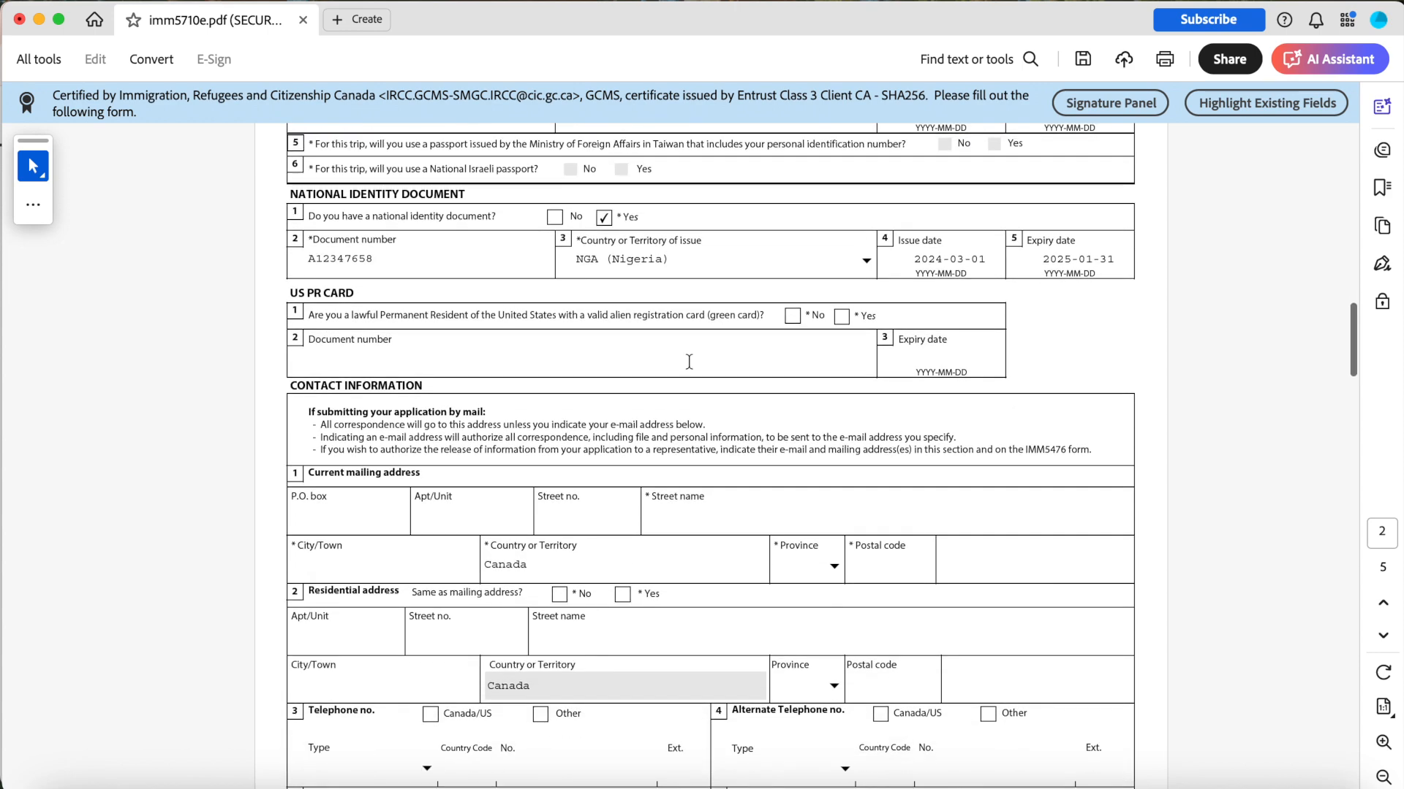
click(793, 317)
scroll(603, 340, down, 5)
click(429, 342)
text(5)
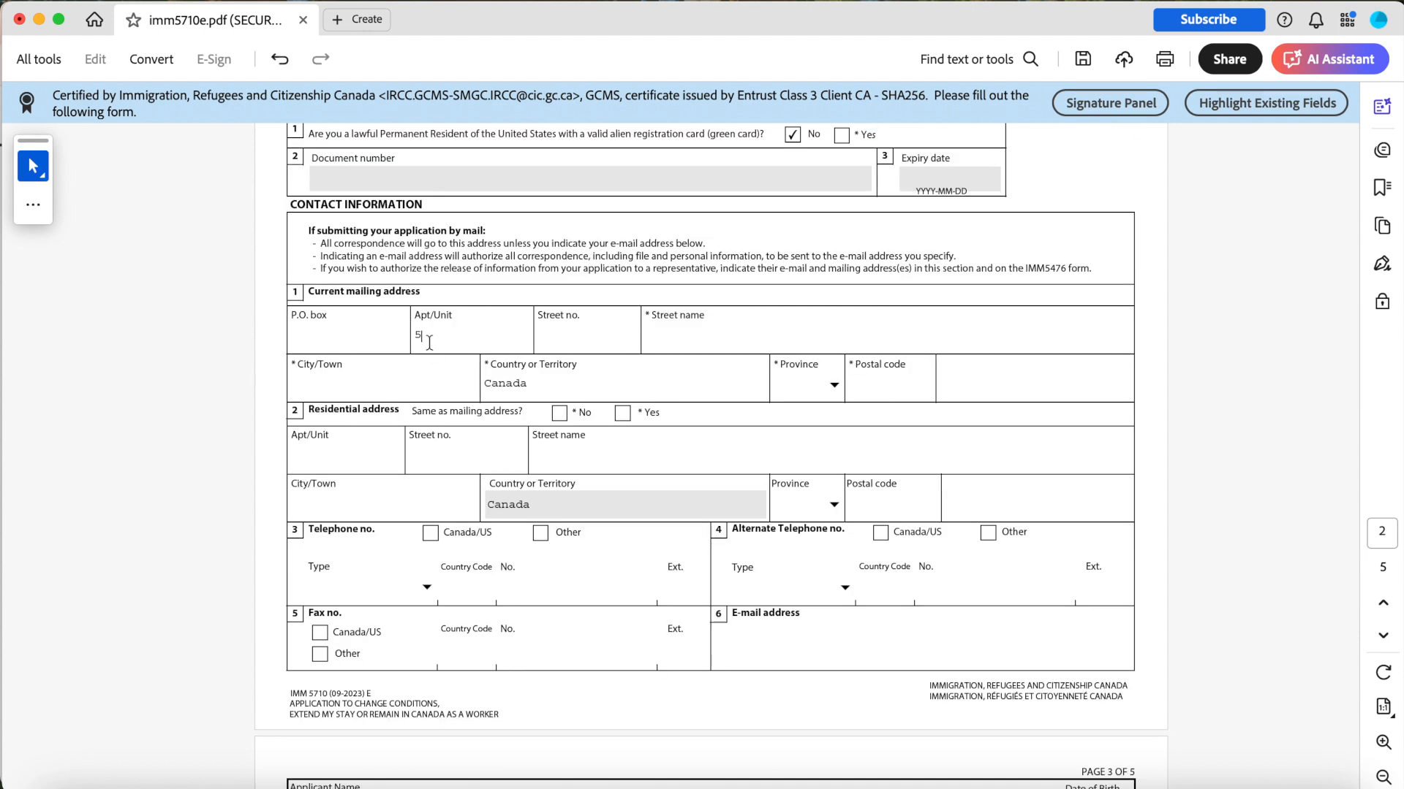
text(20)
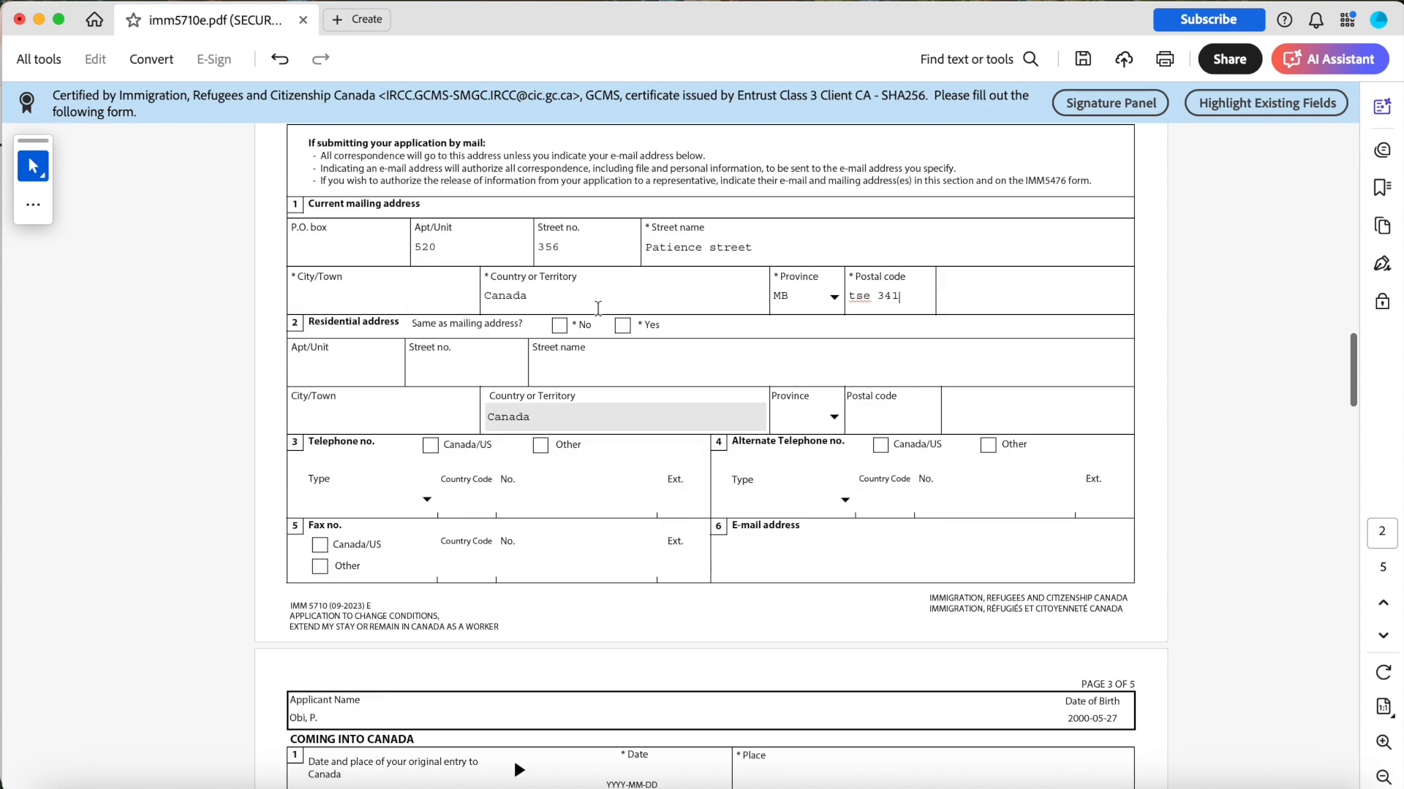
Set the mailing address Apt/Unit to 520 and answer Yes to the residential address being the same as mailing.
scroll(588, 305, up, 1)
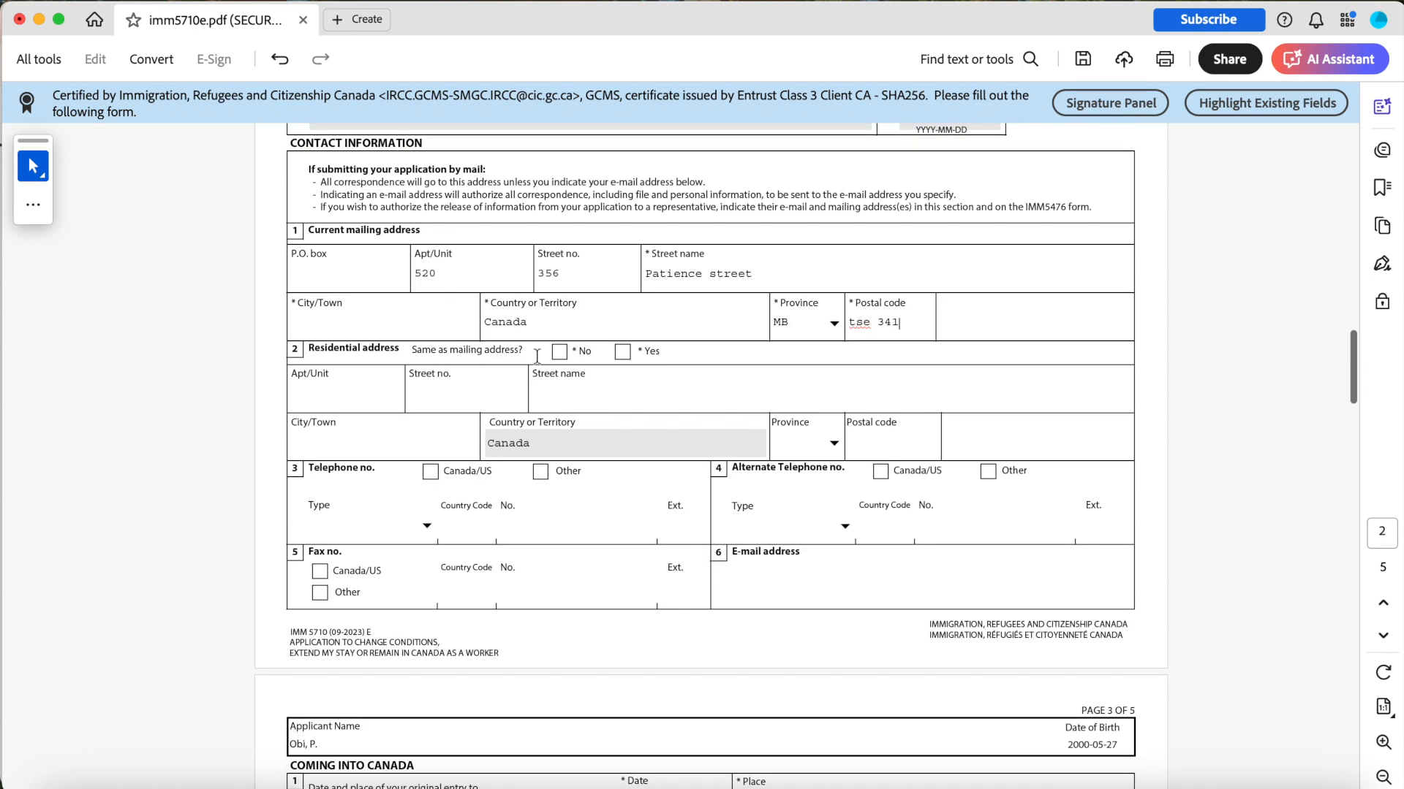
click(620, 353)
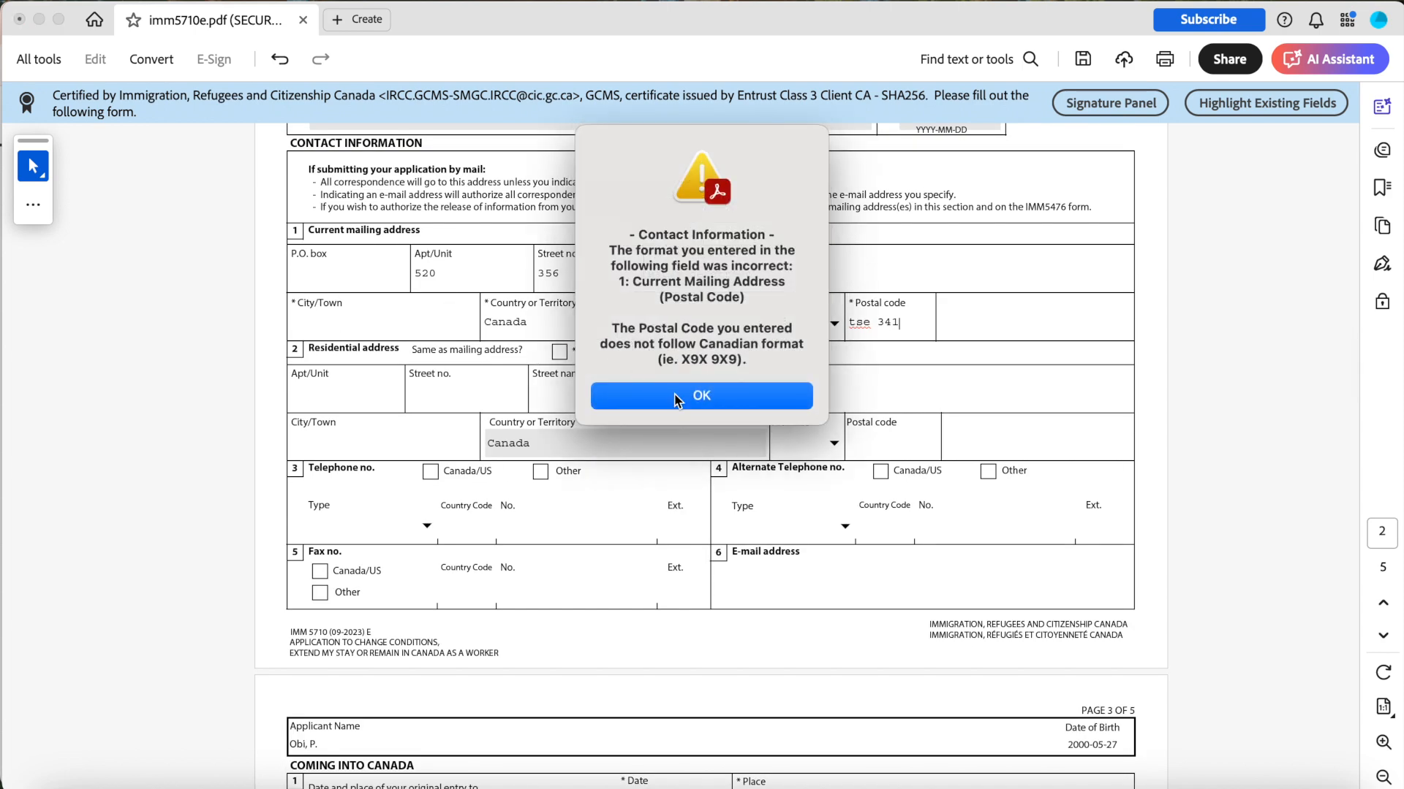
key(Return)
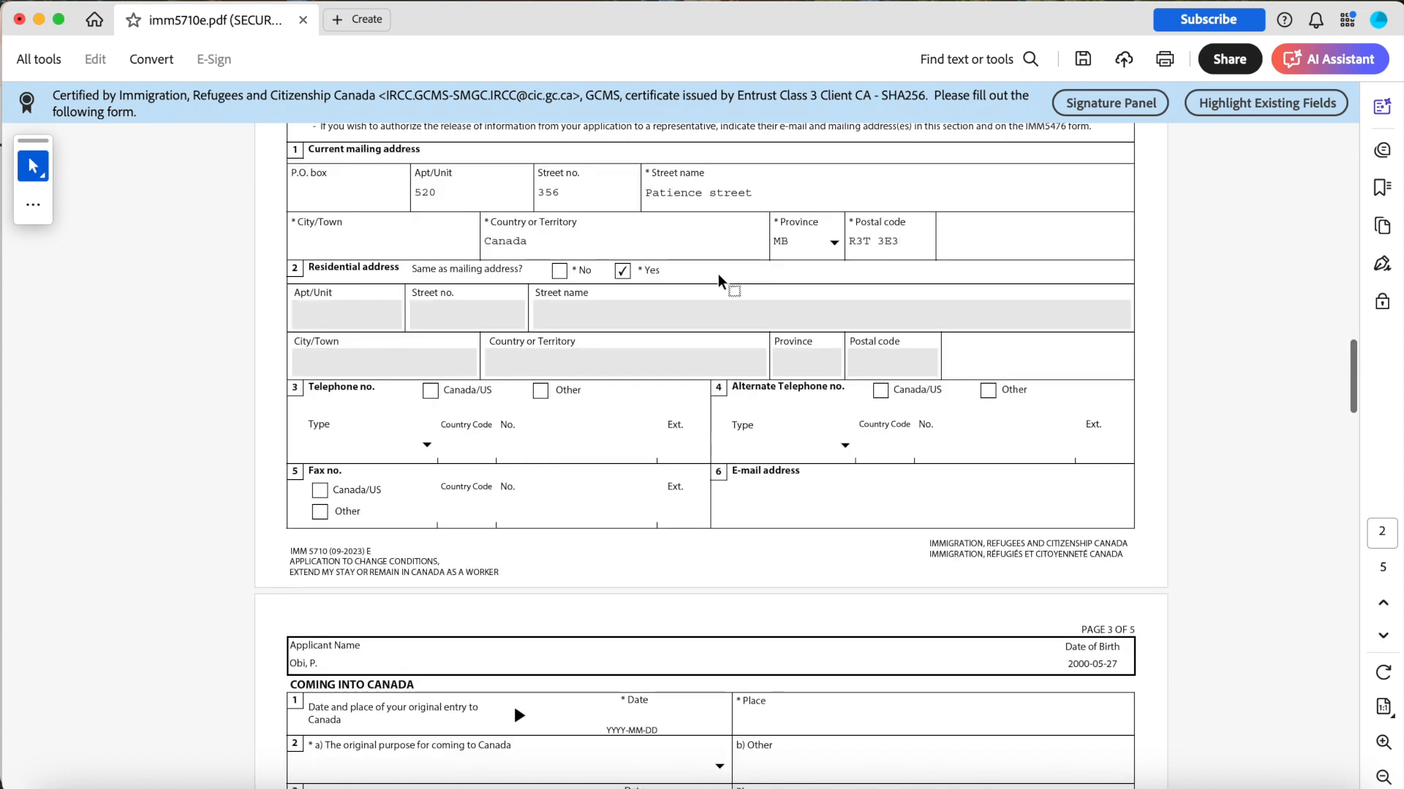
scroll(719, 280, down, 3)
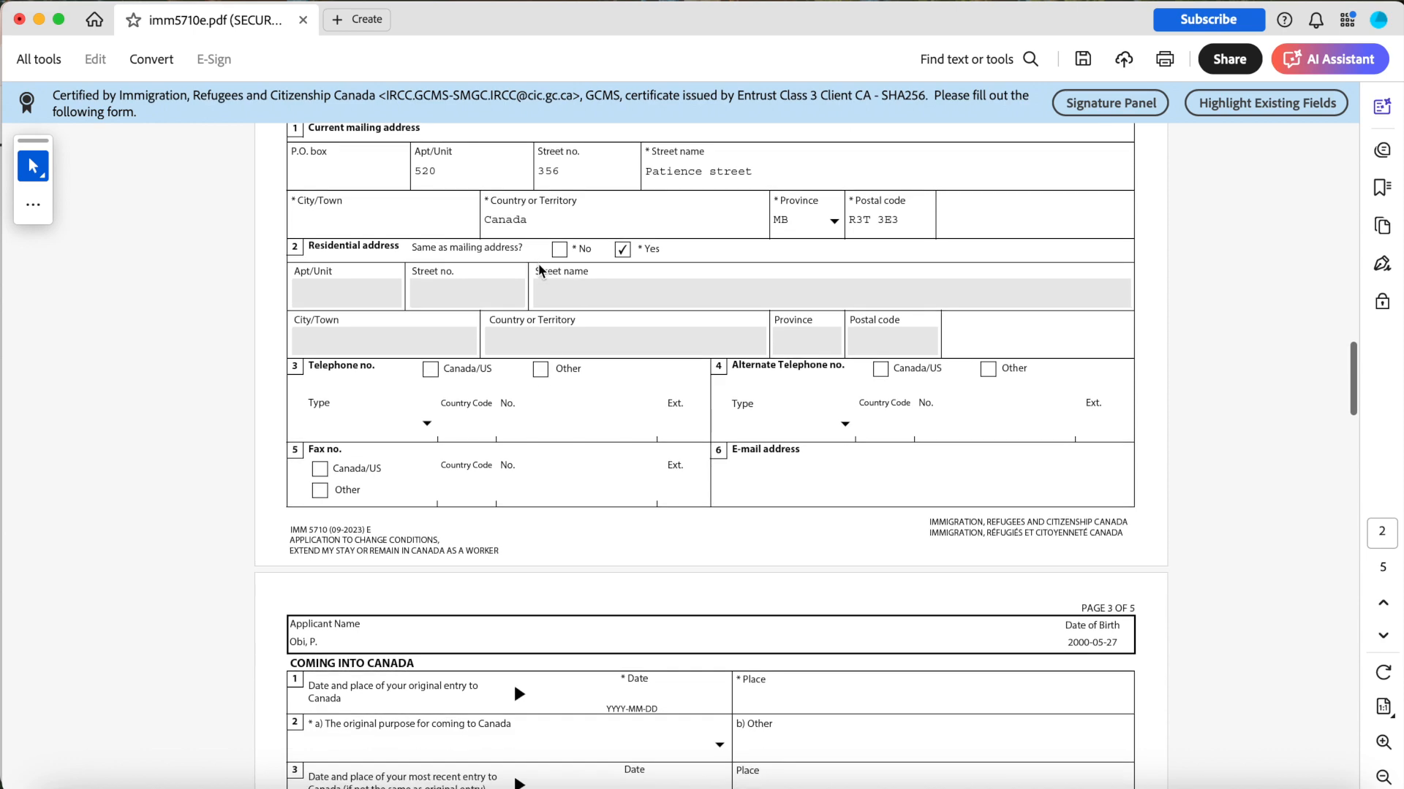
Enter the applicant's Canada/US telephone number with area code 204.
scroll(448, 372, down, 2)
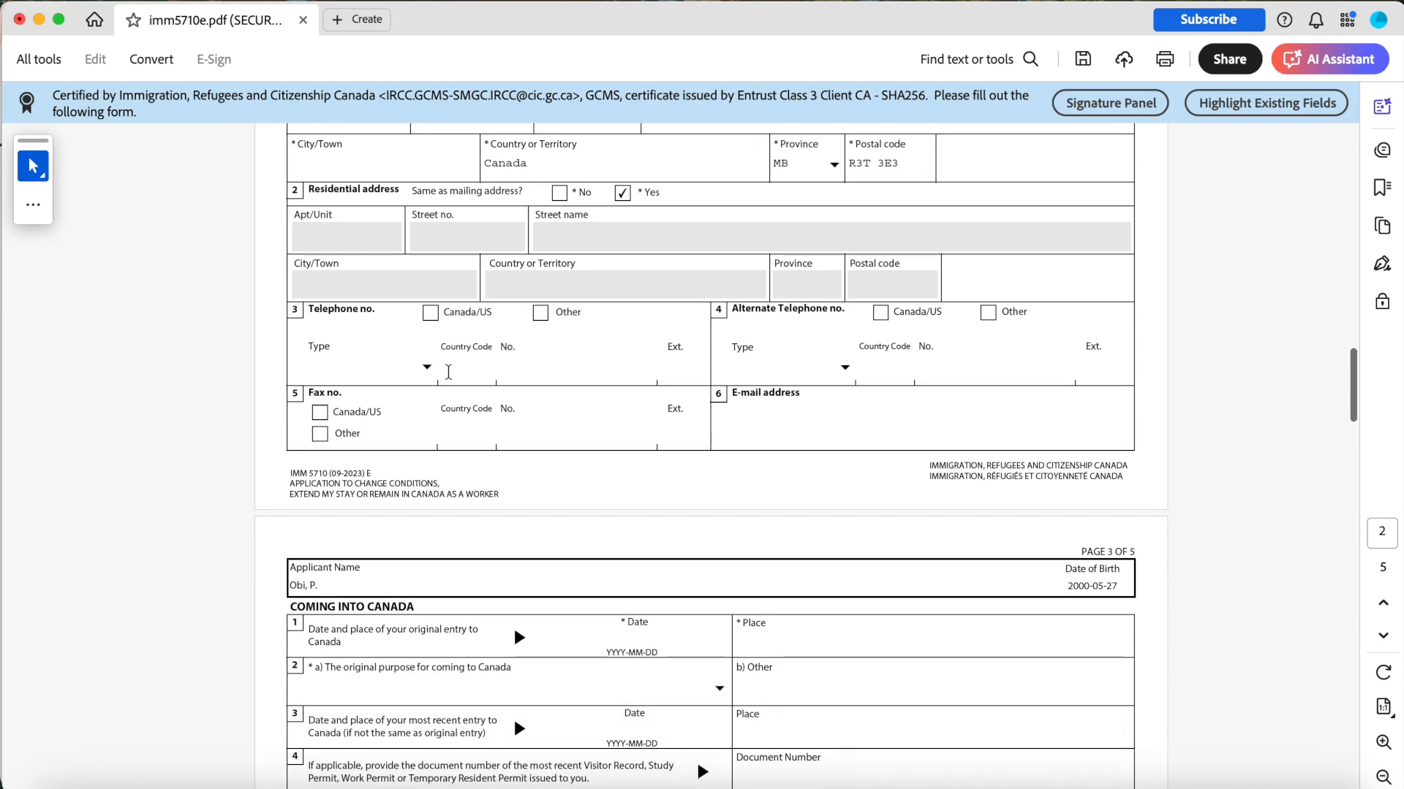
click(463, 368)
text(204)
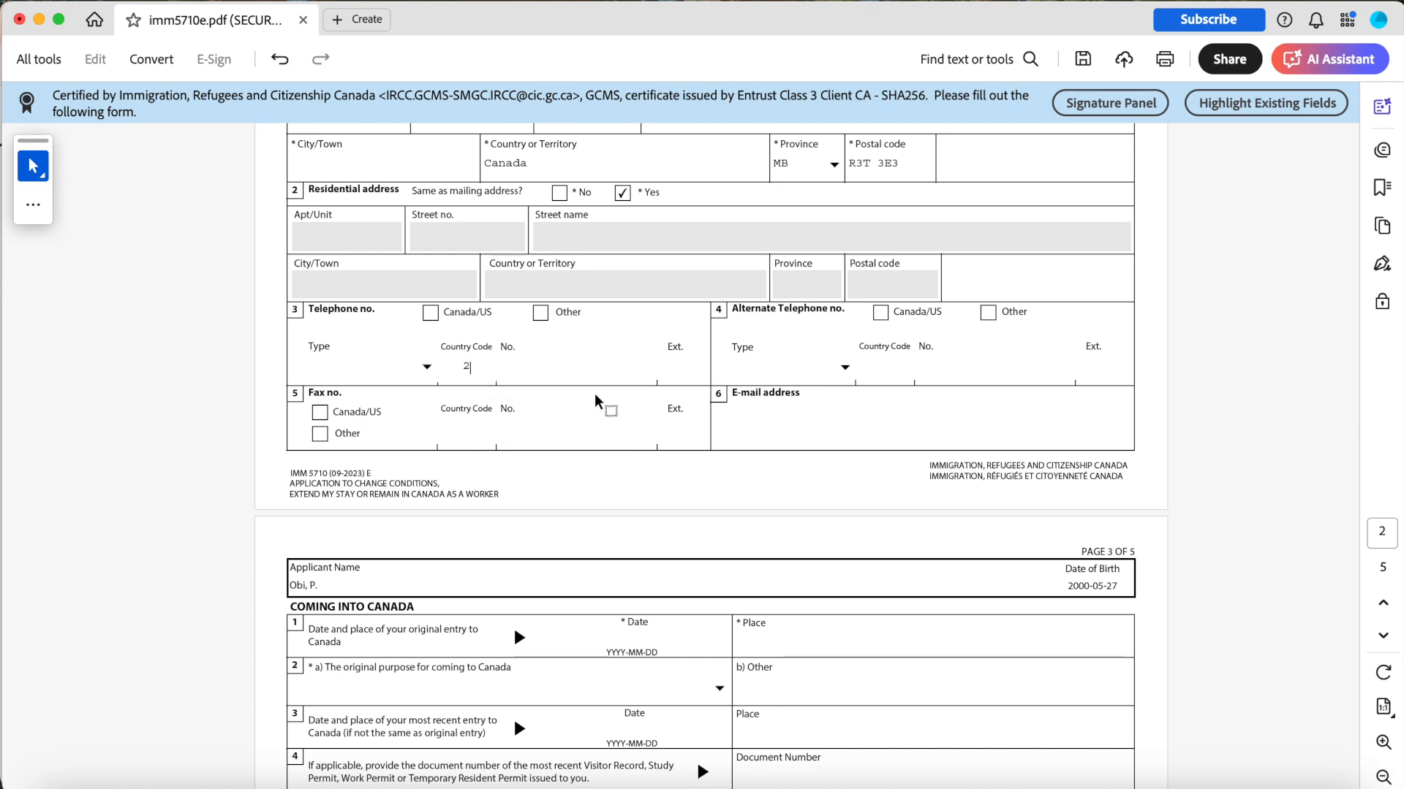
click(590, 370)
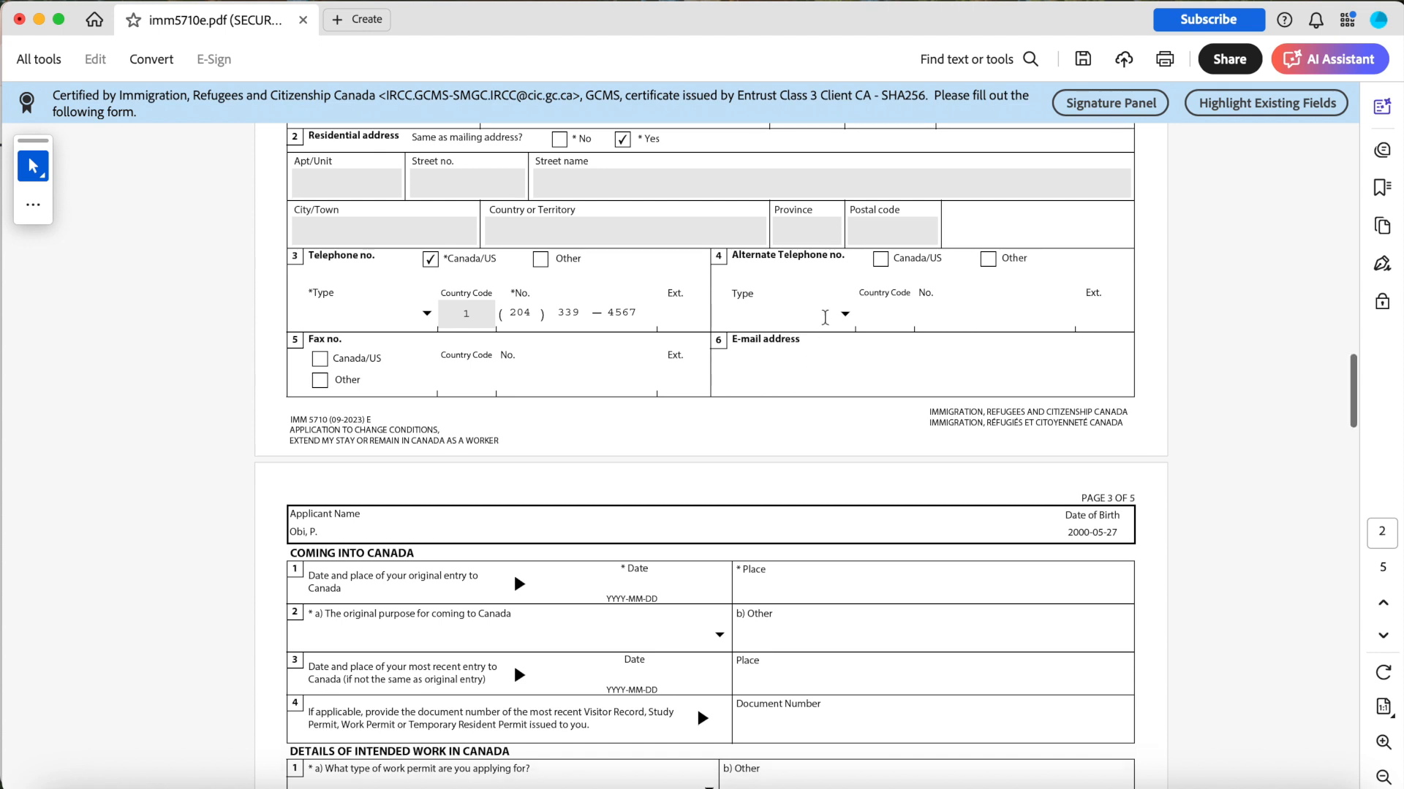
Fill in the applicant's e-mail address in the contact information section.
scroll(824, 318, down, 1)
click(778, 335)
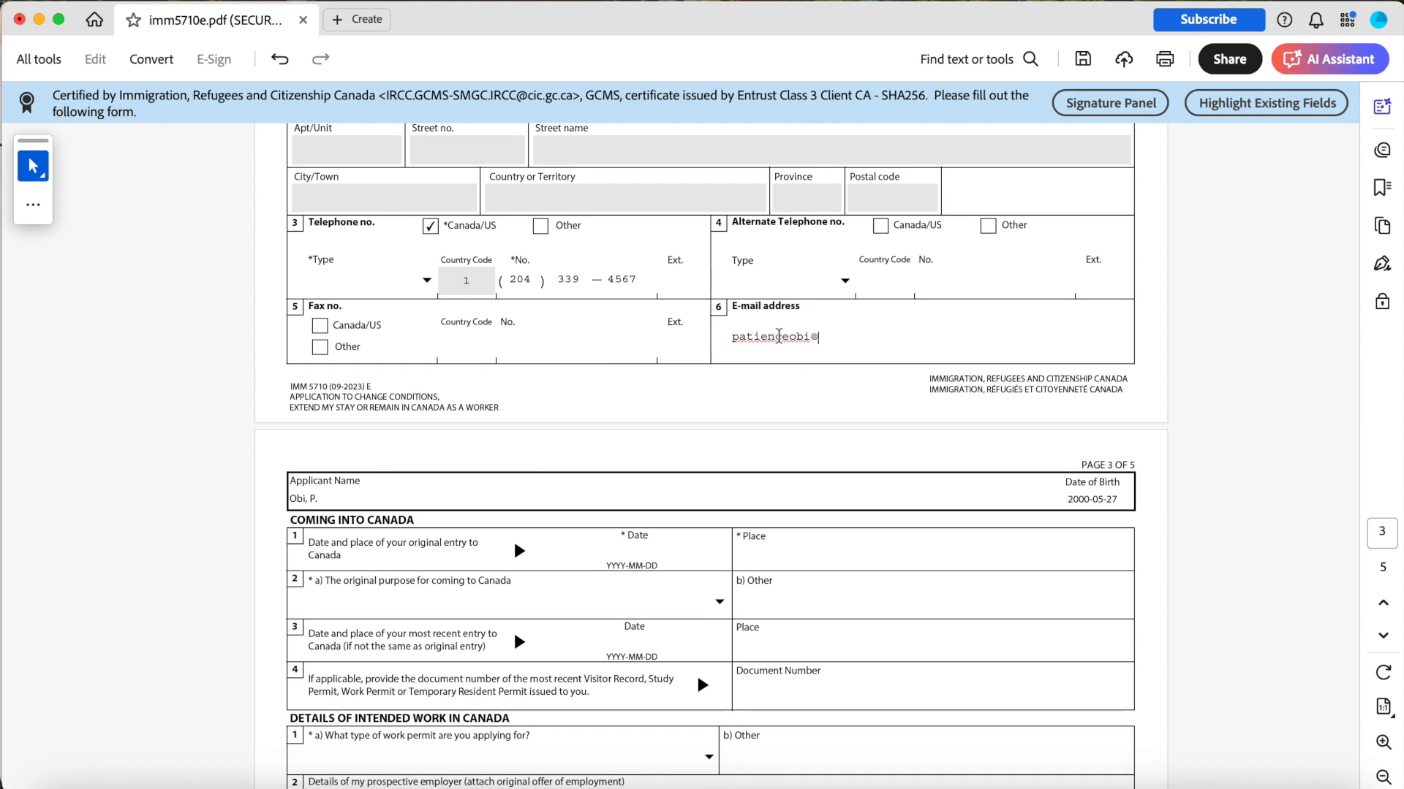
Set the date of original entry to Canada to 2019-08-30 using the date picker.
scroll(848, 374, down, 1)
scroll(850, 375, up, 3)
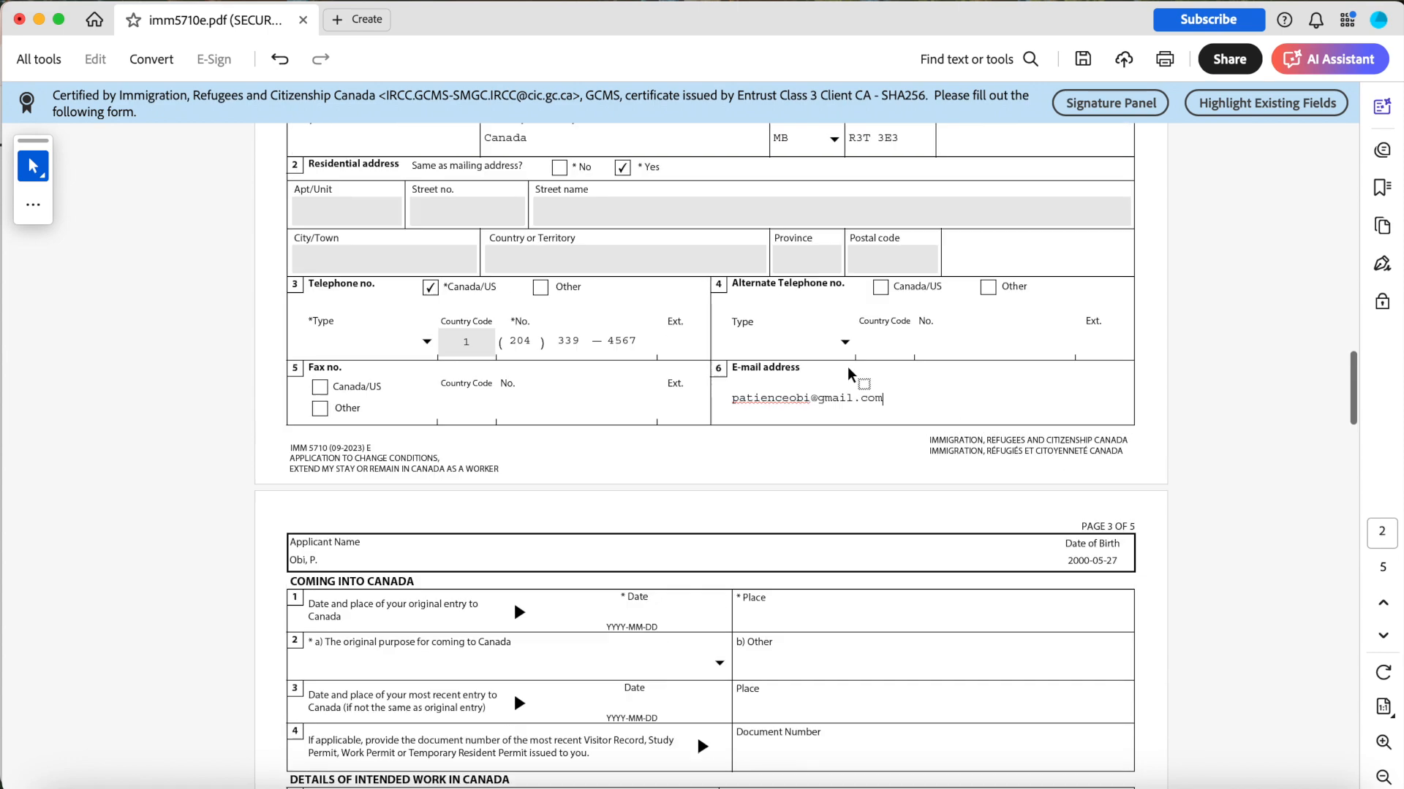
scroll(850, 374, down, 6)
scroll(849, 374, up, 2)
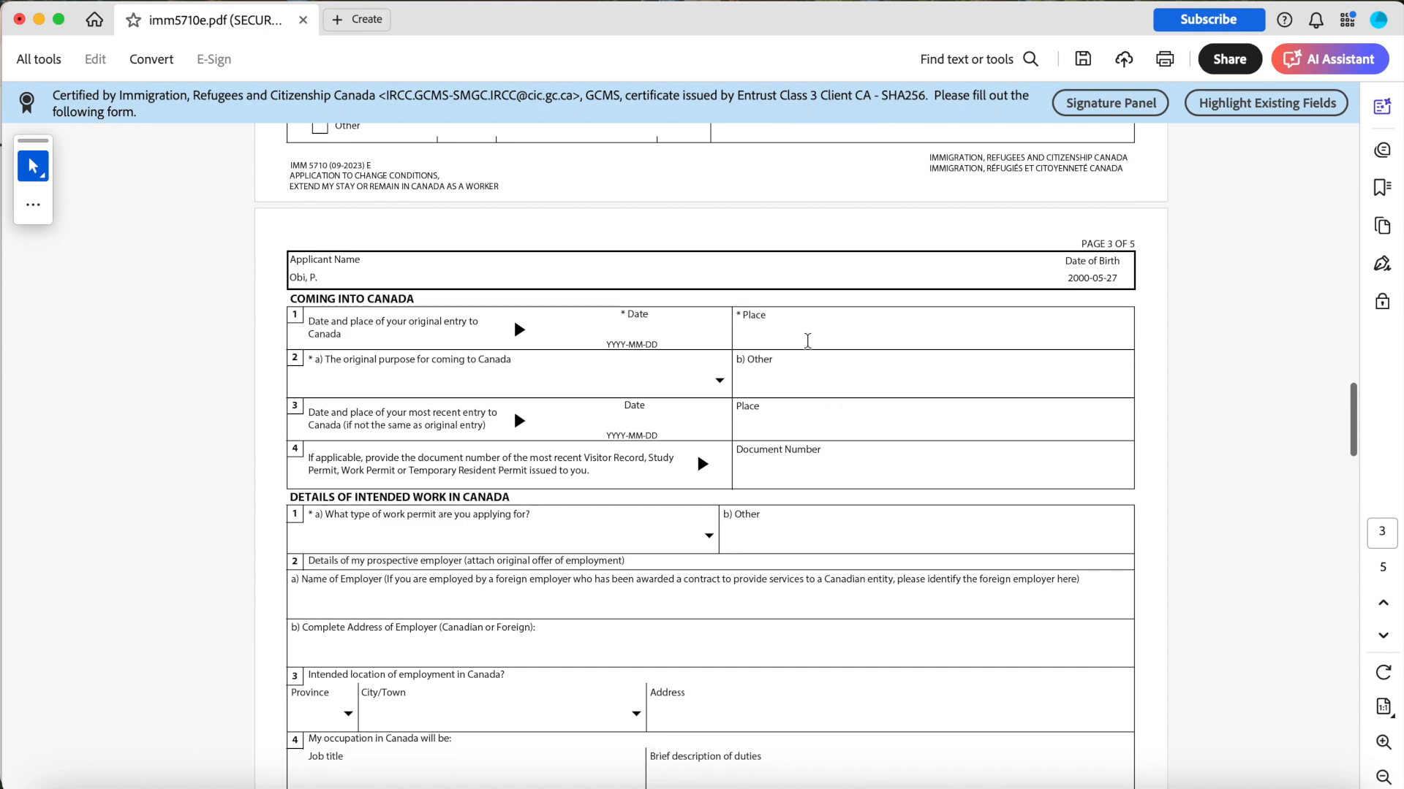
scroll(821, 351, down, 2)
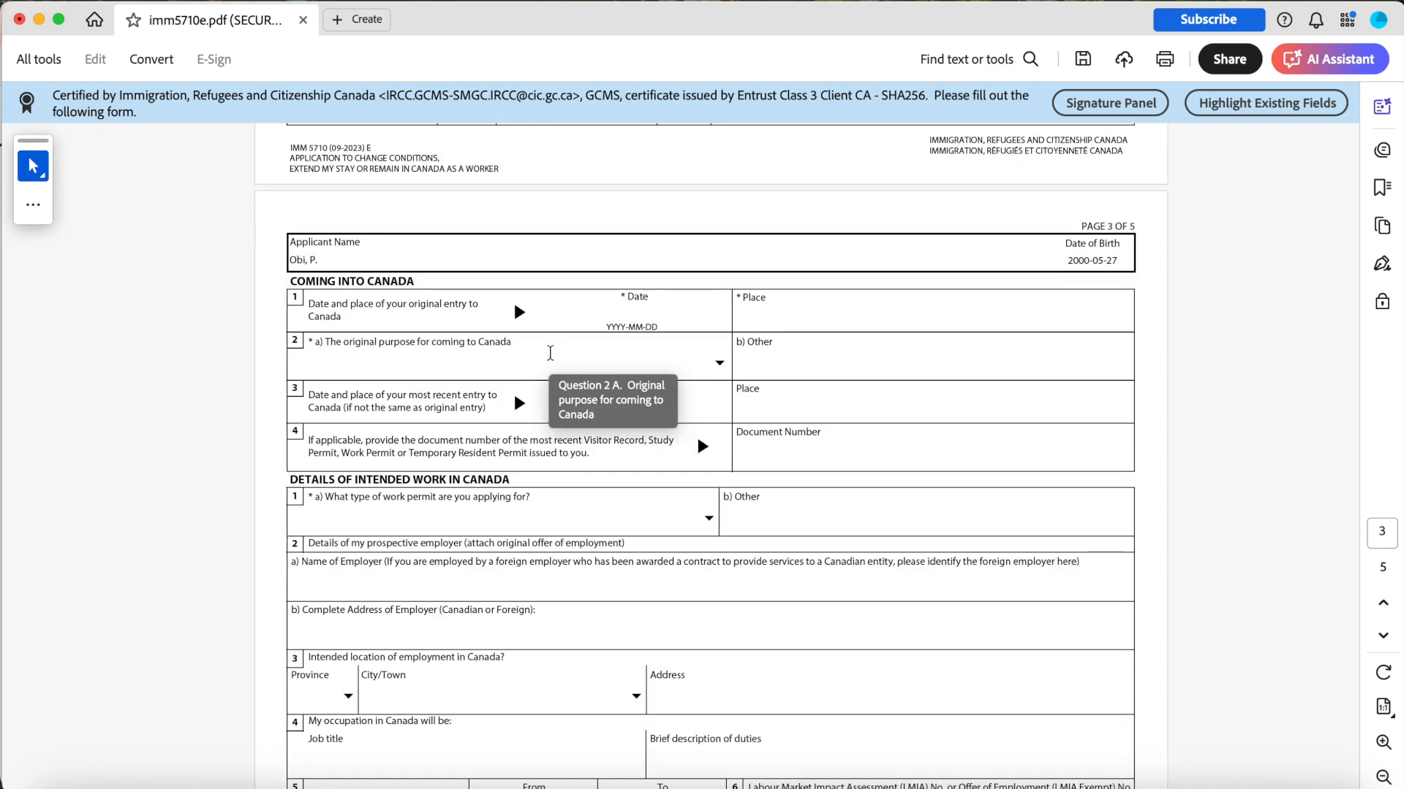
click(636, 320)
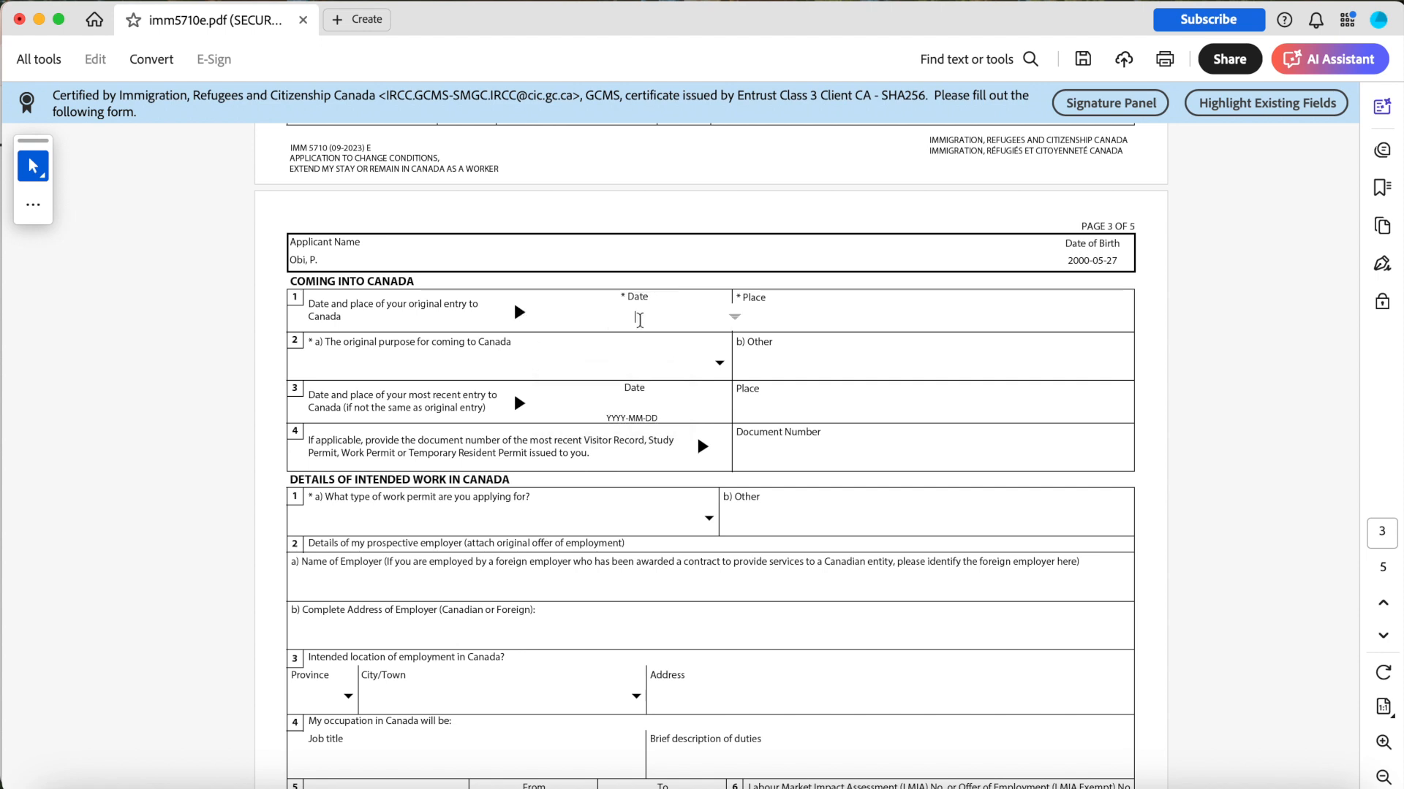
click(735, 316)
click(665, 314)
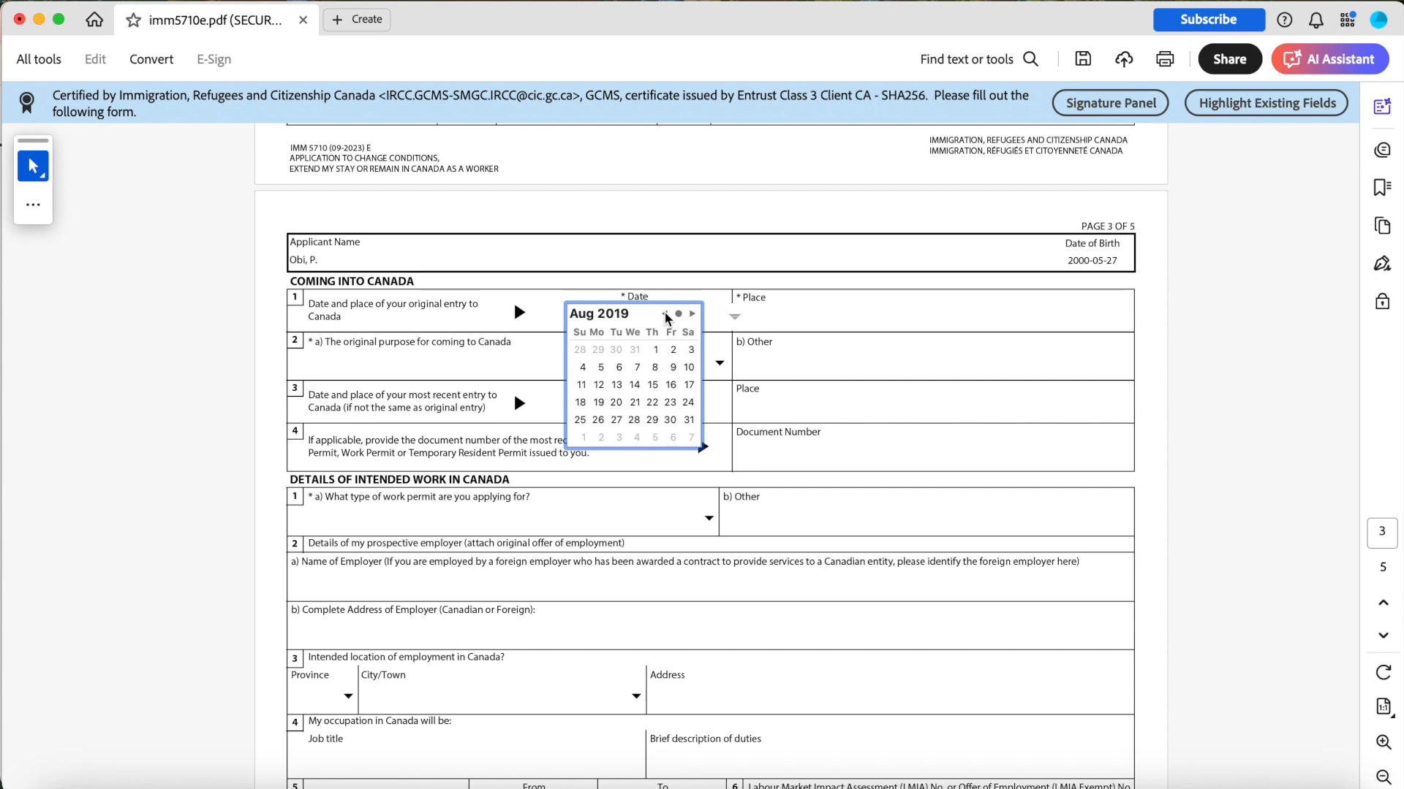
click(671, 419)
Enter Montreal, YYZ as the place of original entry and choose Study as the original purpose.
click(778, 311)
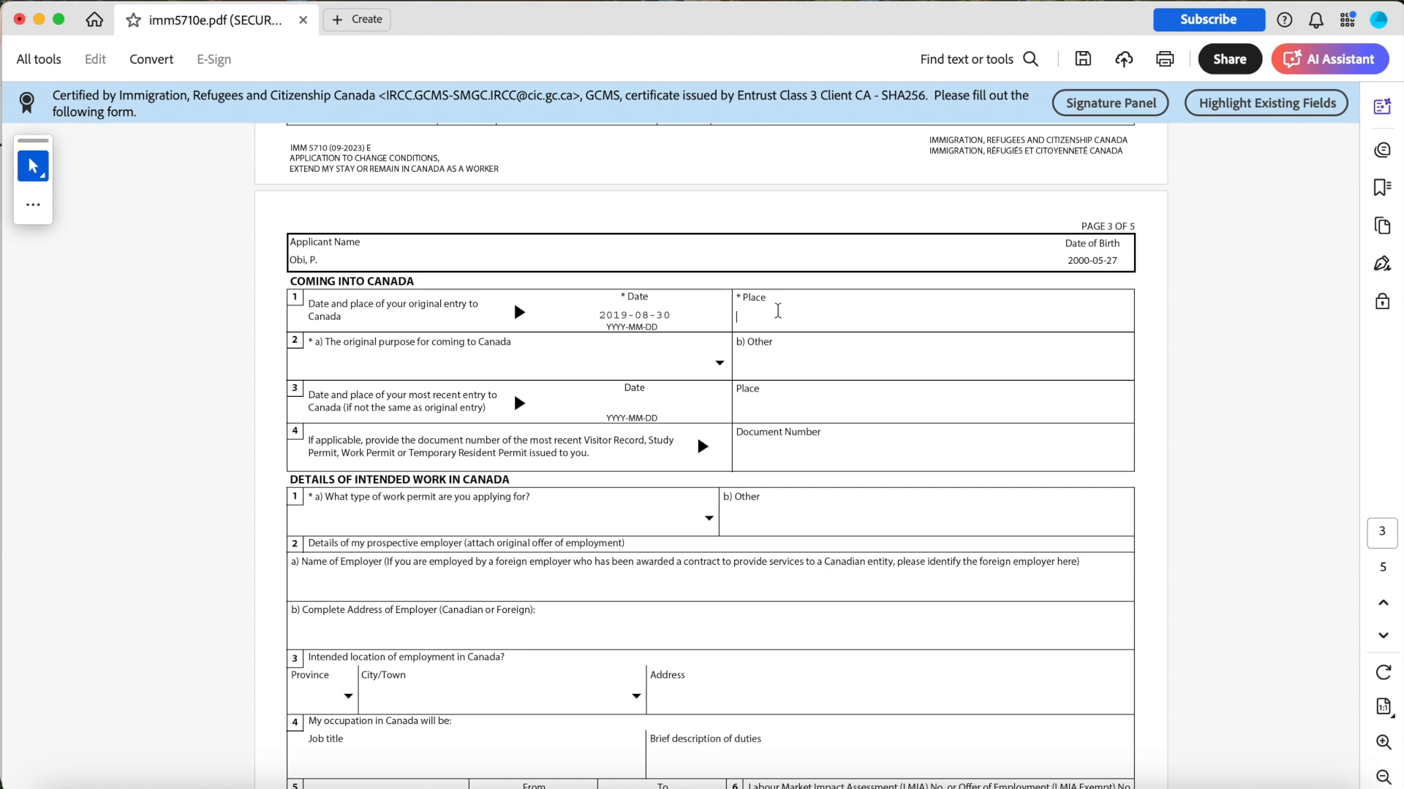
text(Montreal, YYZ)
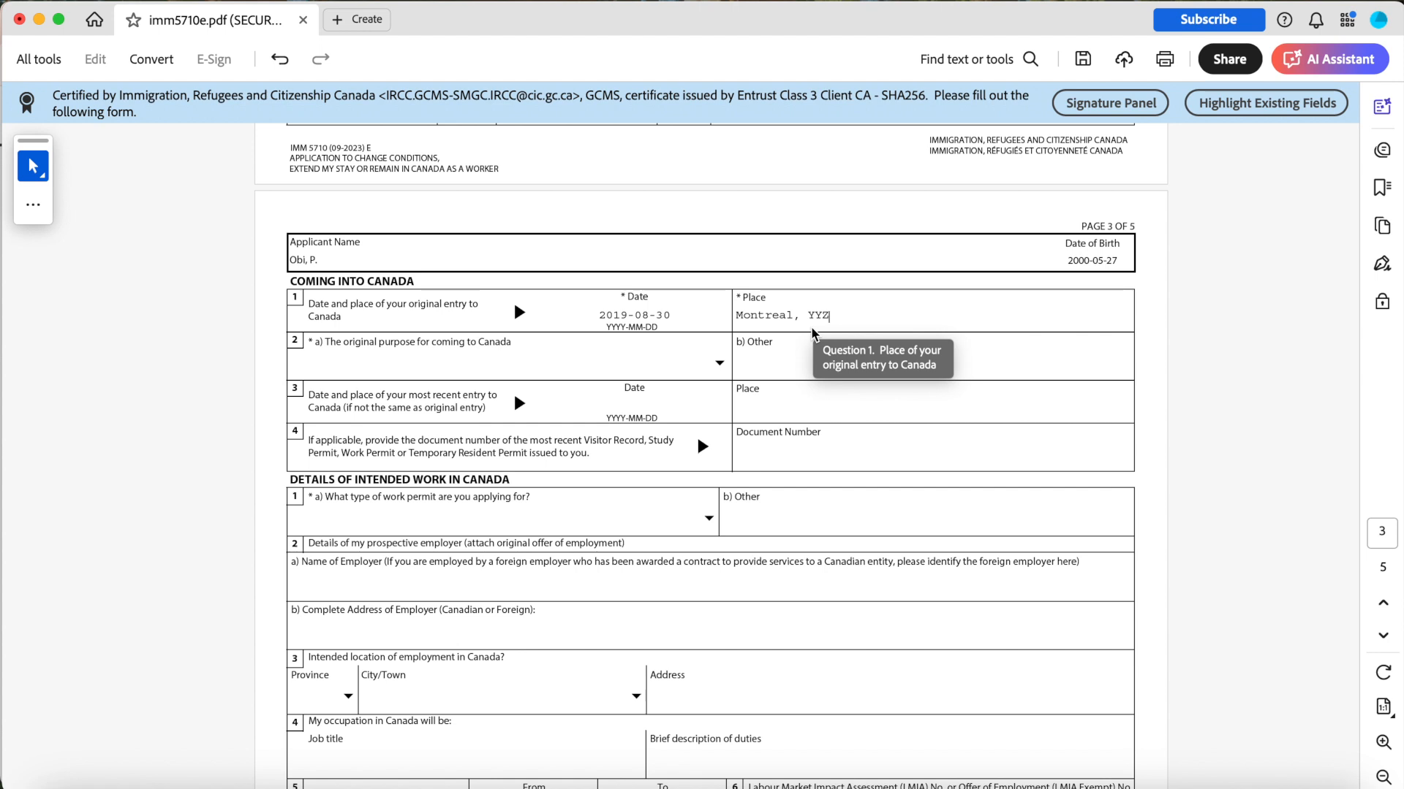
click(719, 364)
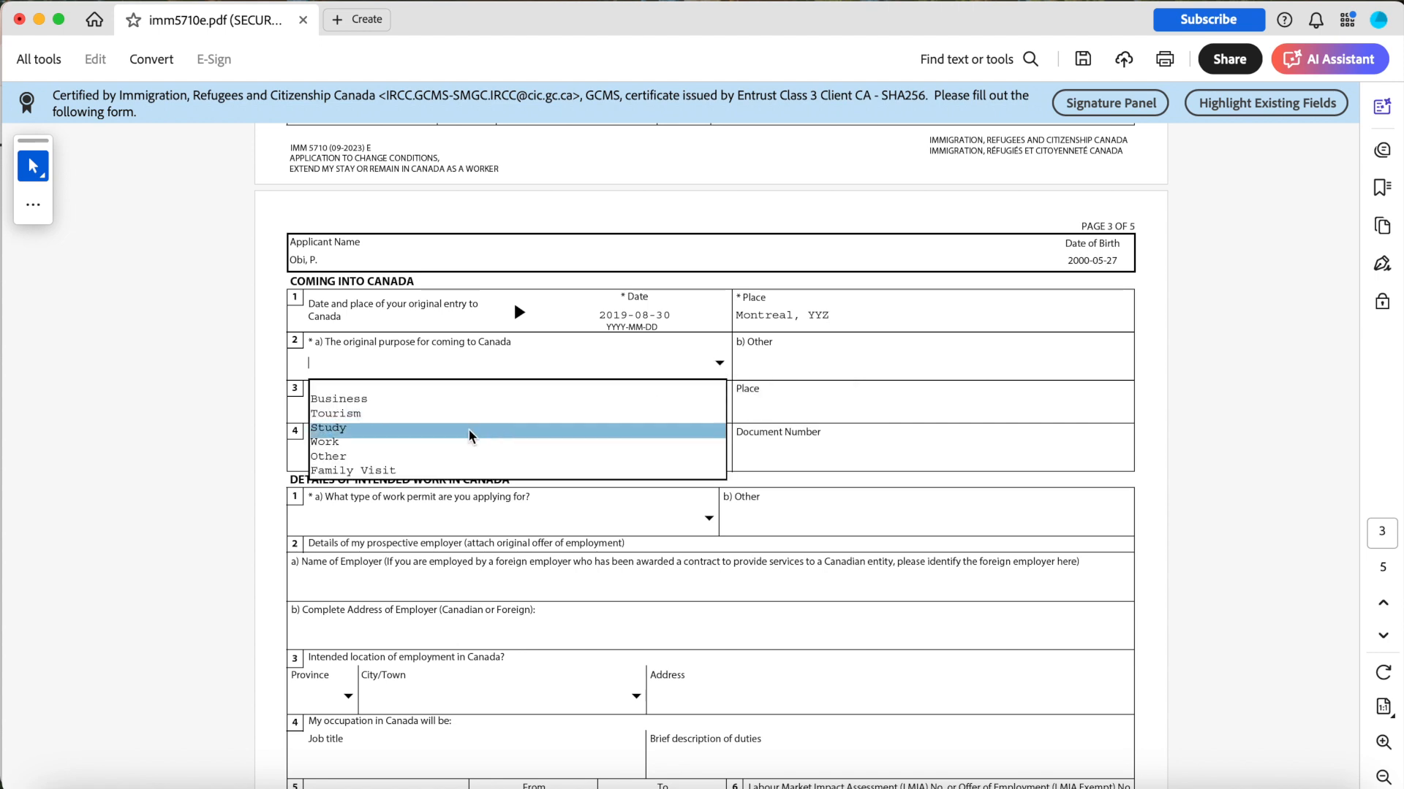
click(469, 431)
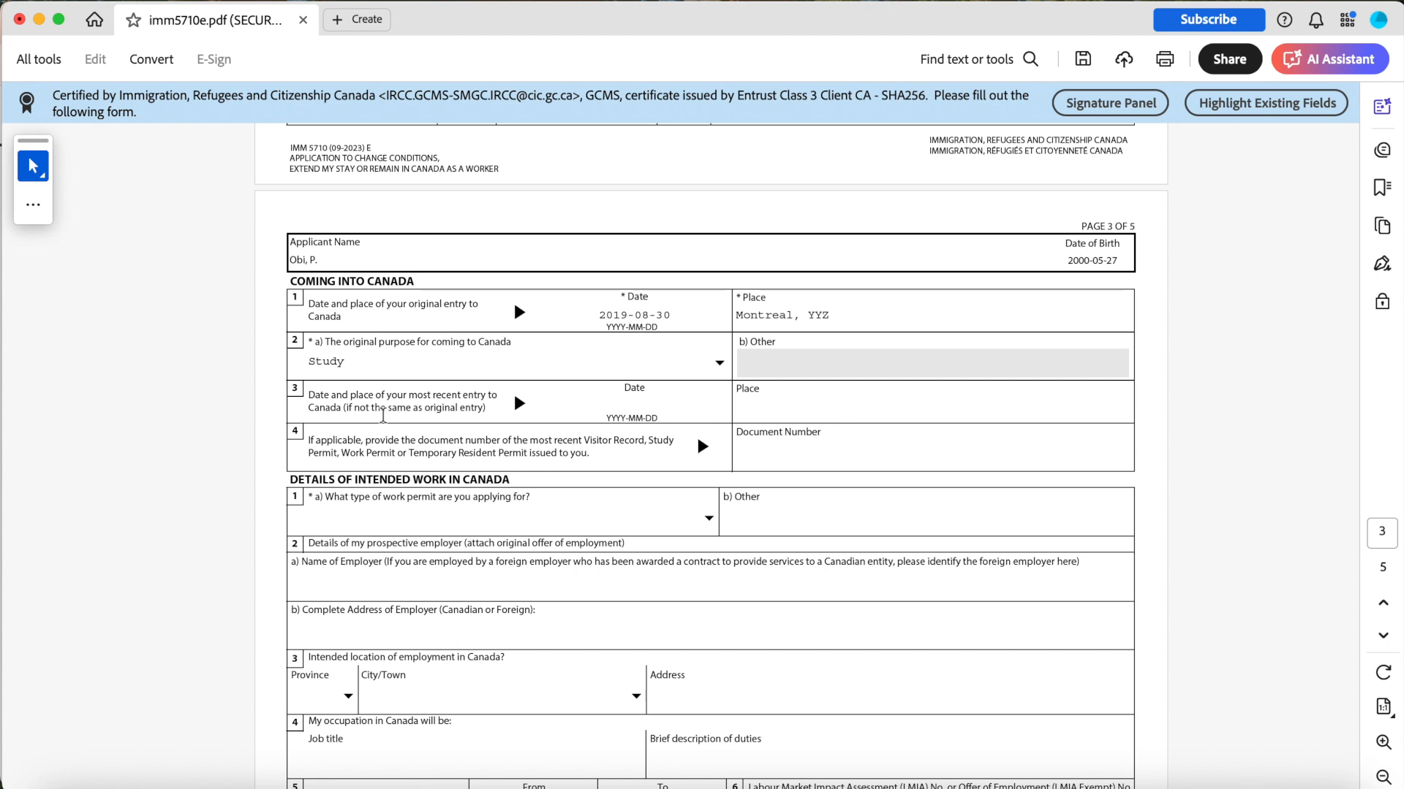
Set the date of most recent entry to Canada to 2024-10-01.
click(637, 315)
click(670, 402)
click(666, 403)
click(665, 405)
click(665, 405)
click(621, 441)
Enter Toronto, XYZ as the place of most recent entry and open the permit document number field.
click(762, 406)
text(Toronto, XYZ)
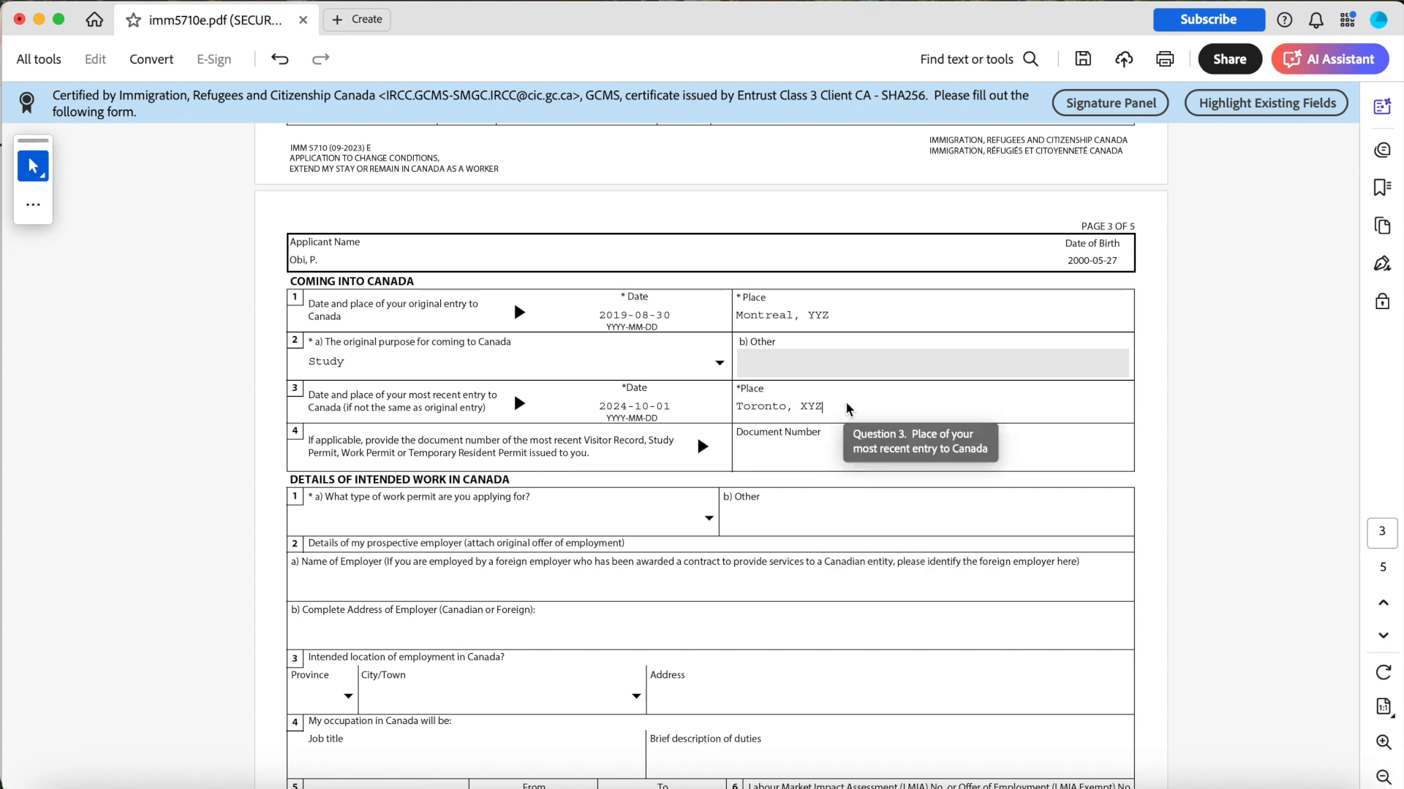
click(820, 449)
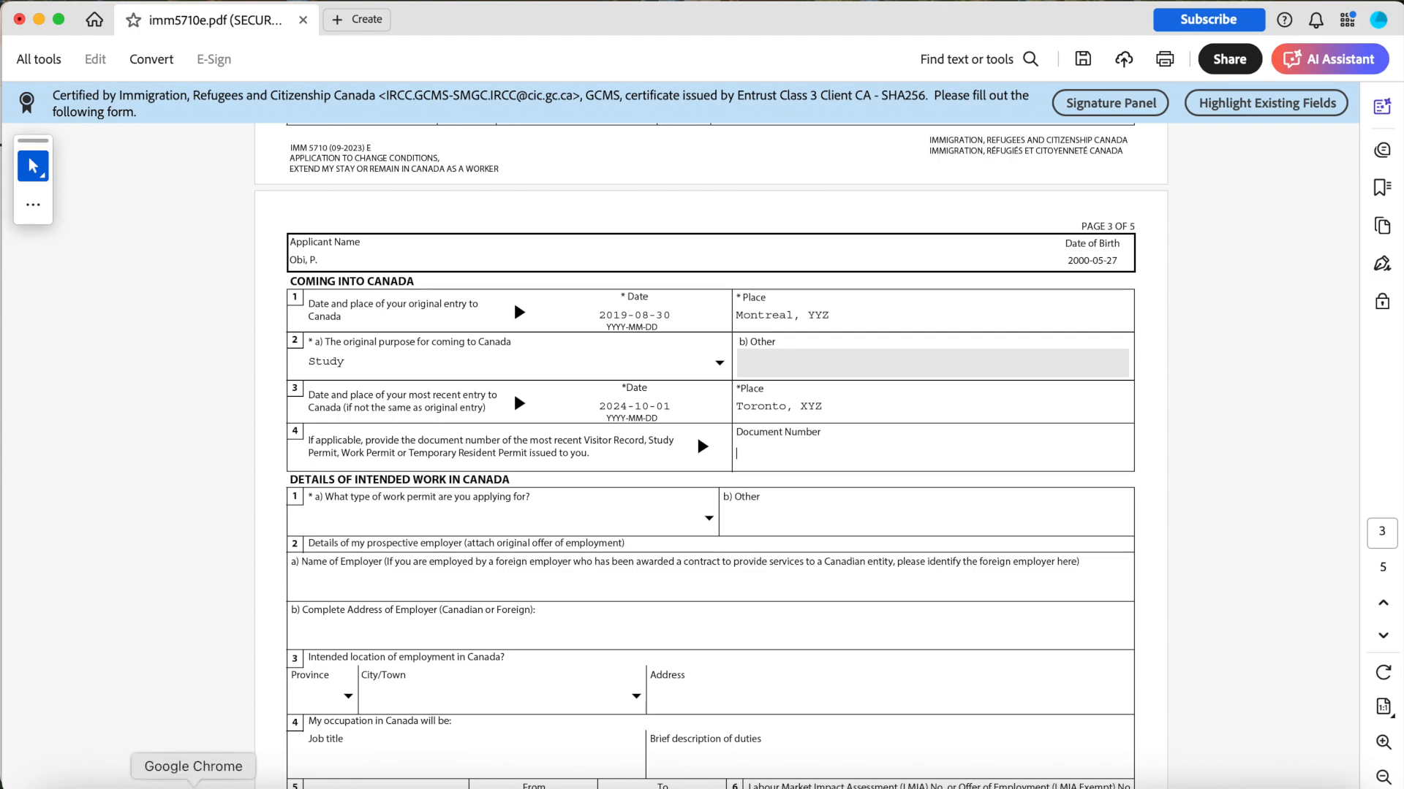
Switch to Chrome, open a new tab, and search Google images for a study permit document number.
click(193, 785)
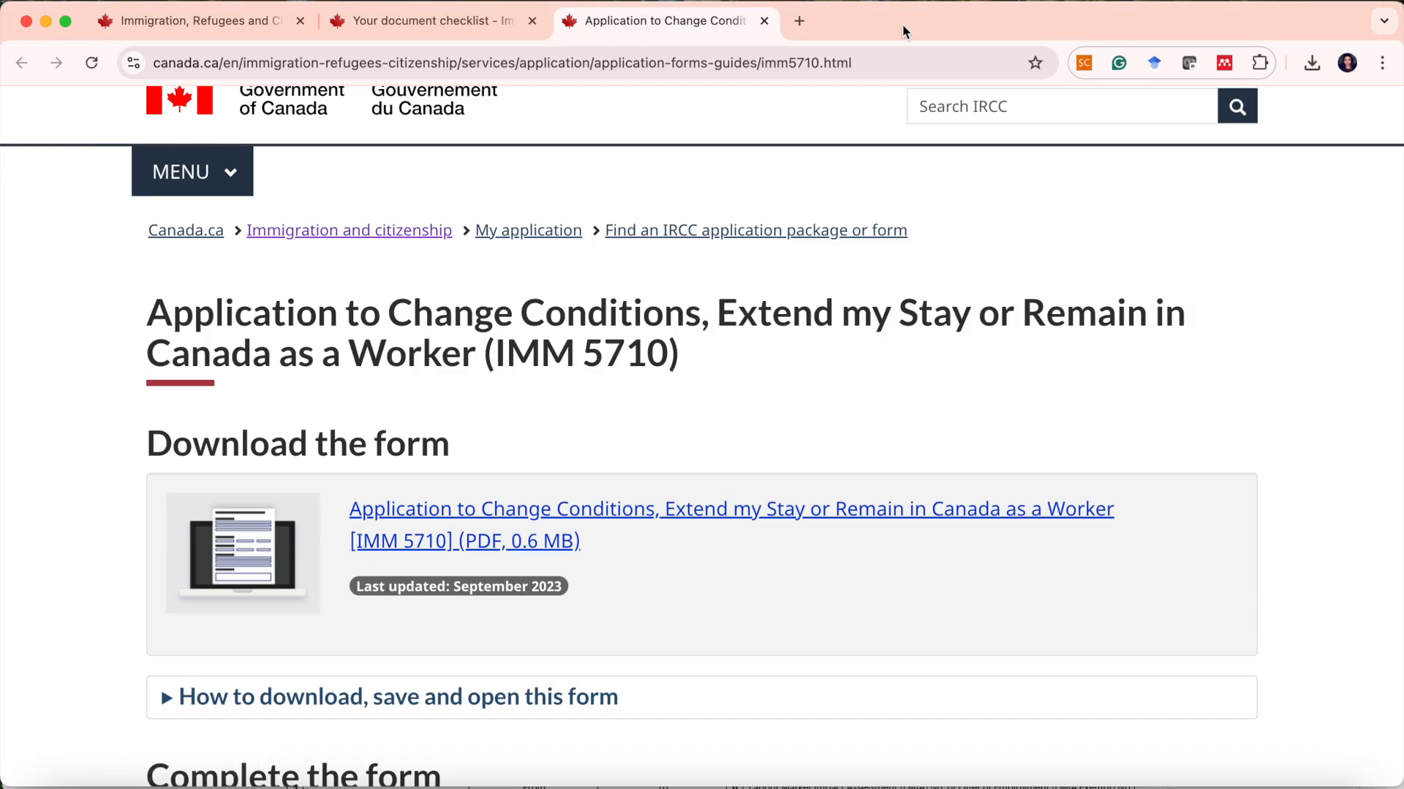
click(805, 27)
text(stud)
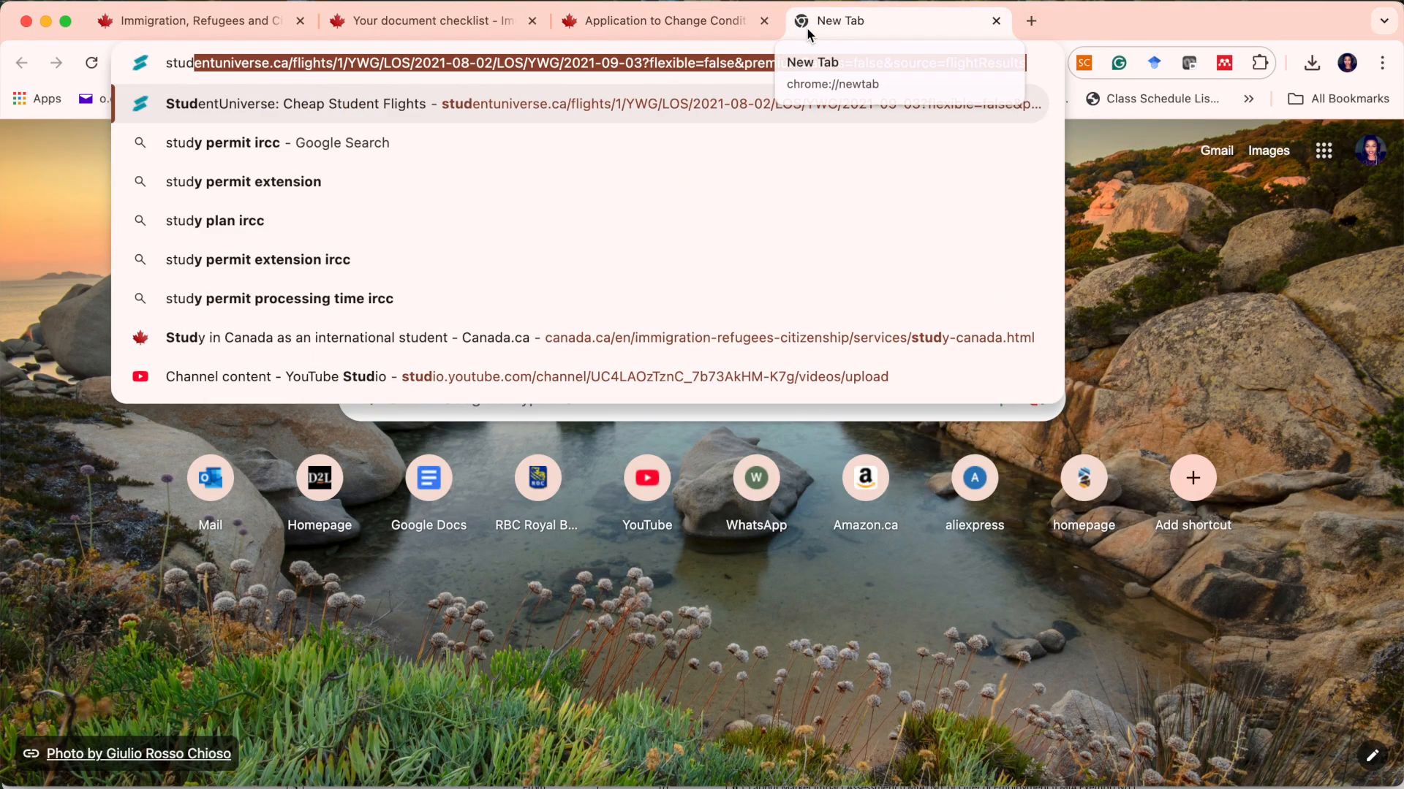
text(y perm)
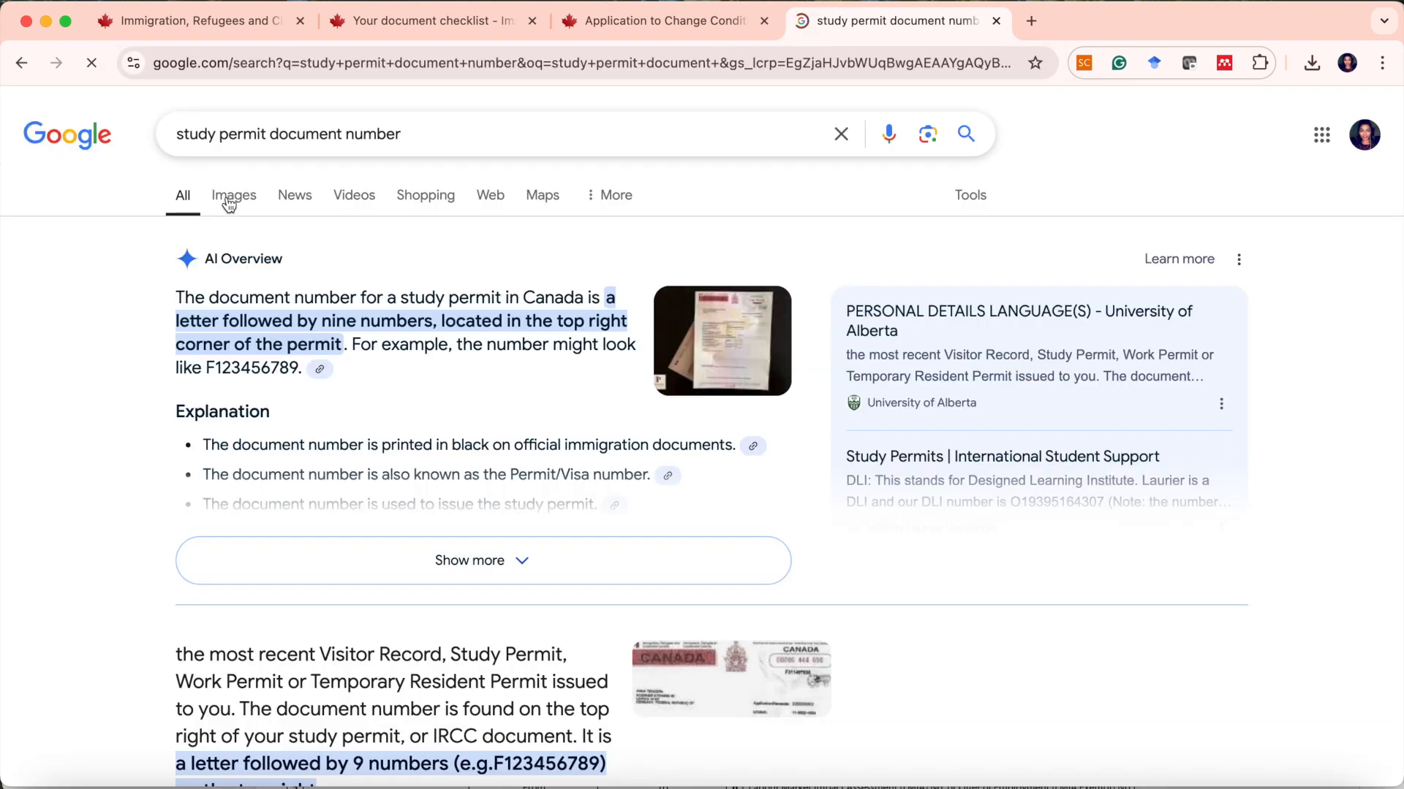
click(223, 195)
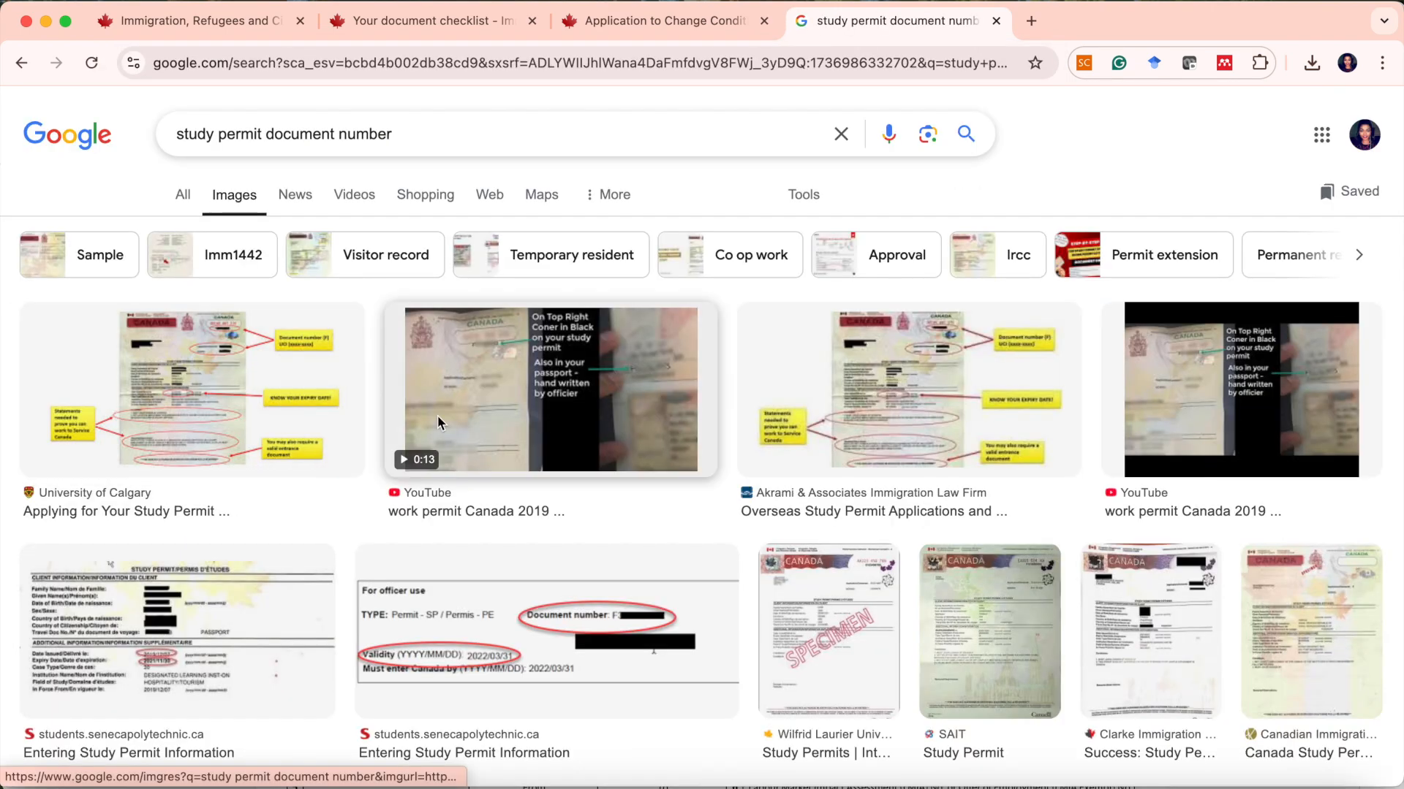
Examine sample study permit images to locate where the permit document number appears.
click(329, 380)
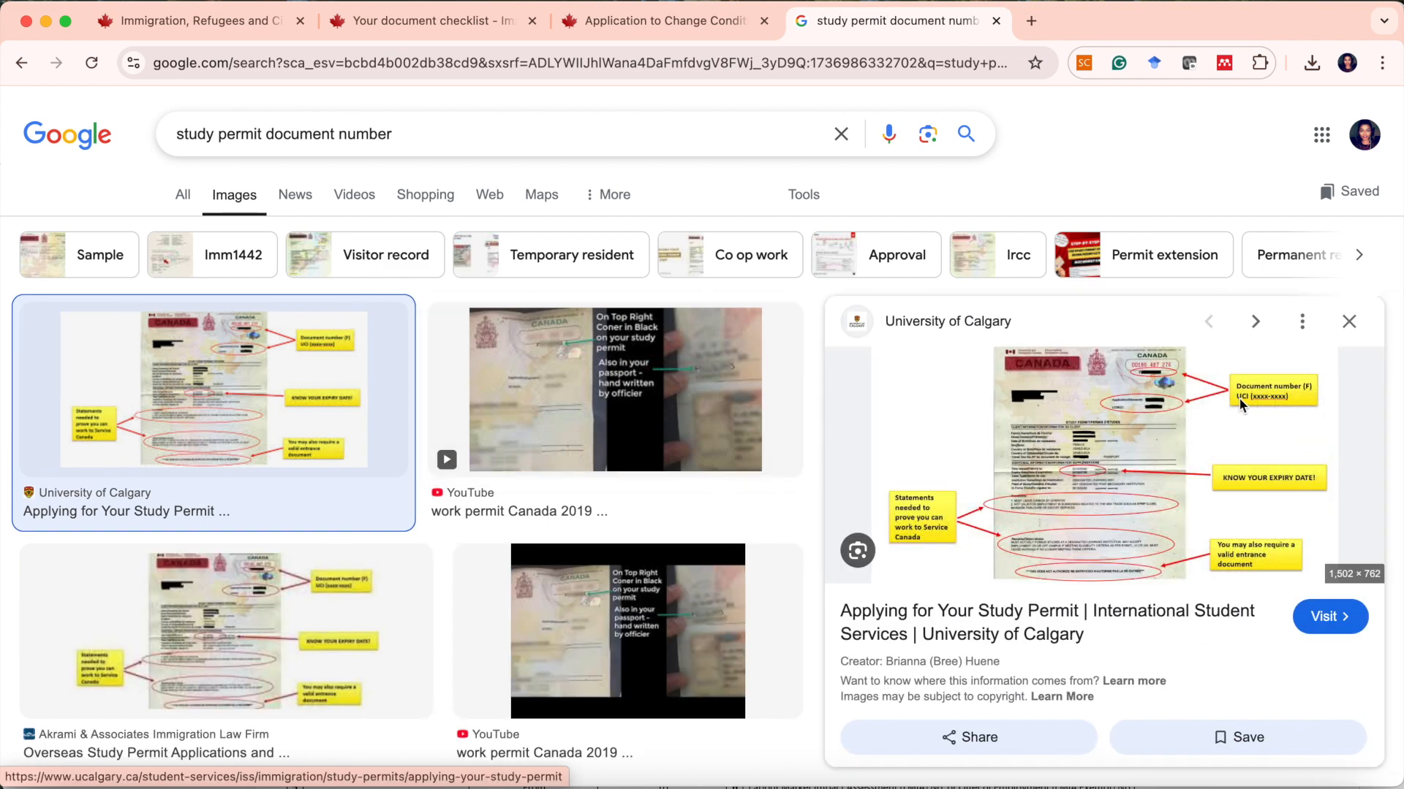
scroll(193, 497, down, 3)
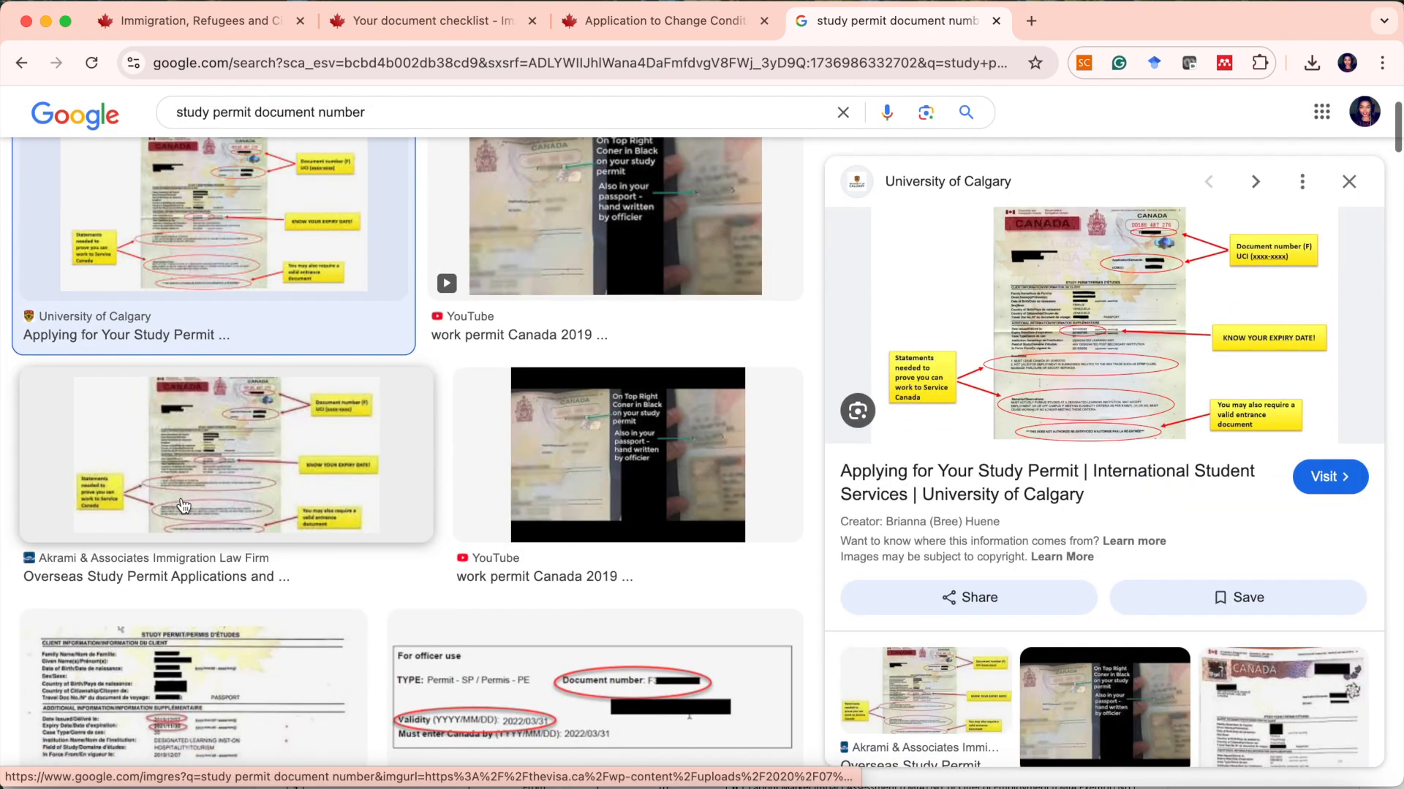
scroll(183, 506, down, 7)
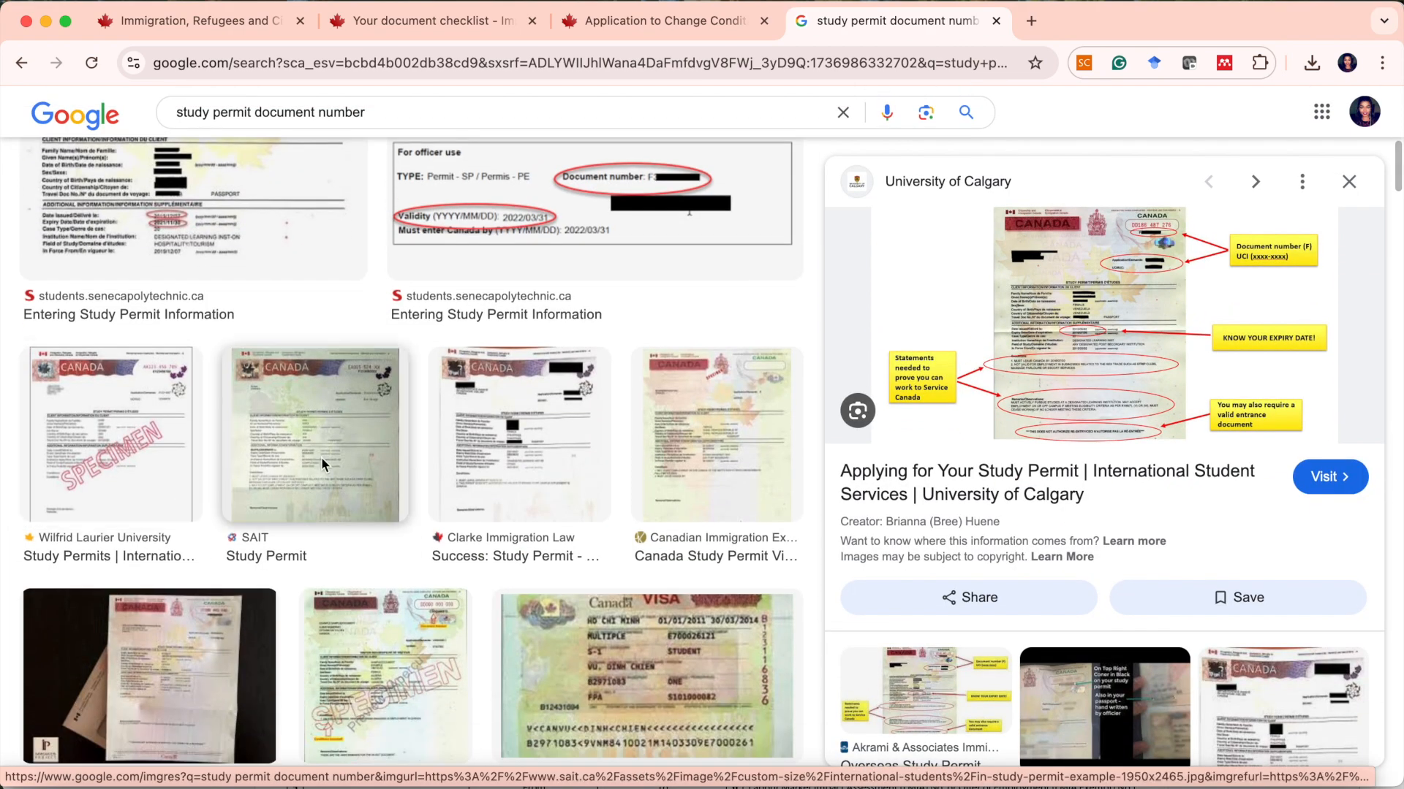
click(319, 445)
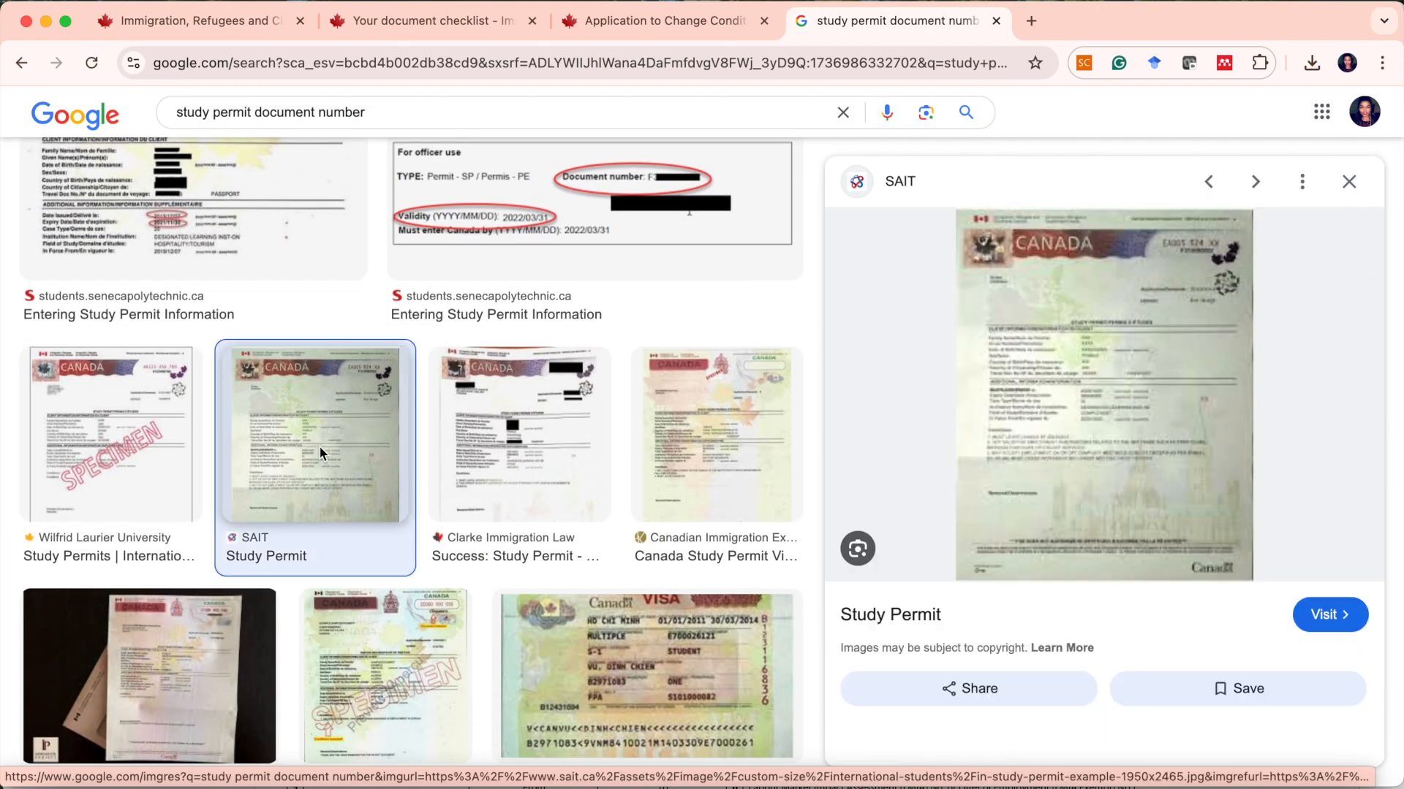
click(1120, 333)
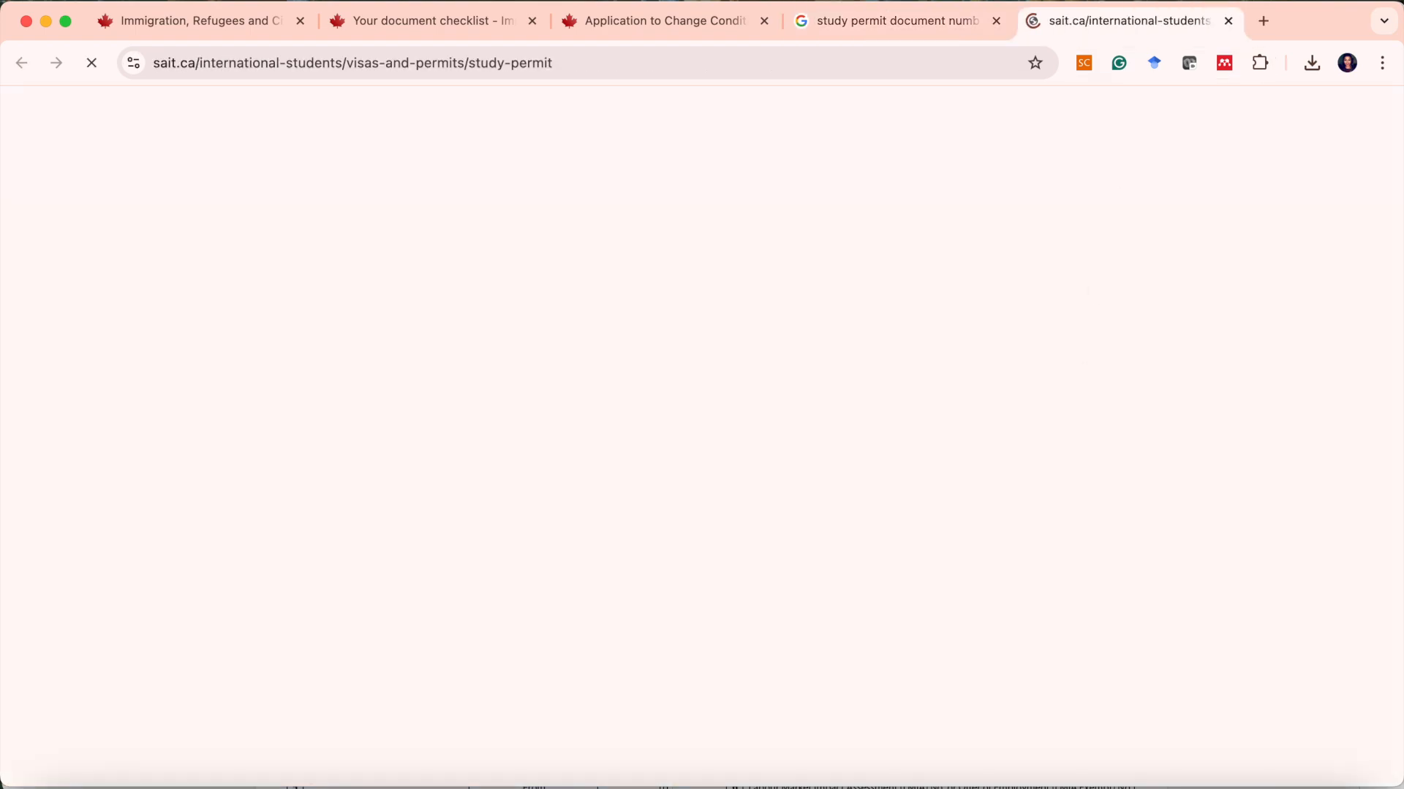
scroll(827, 366, down, 20)
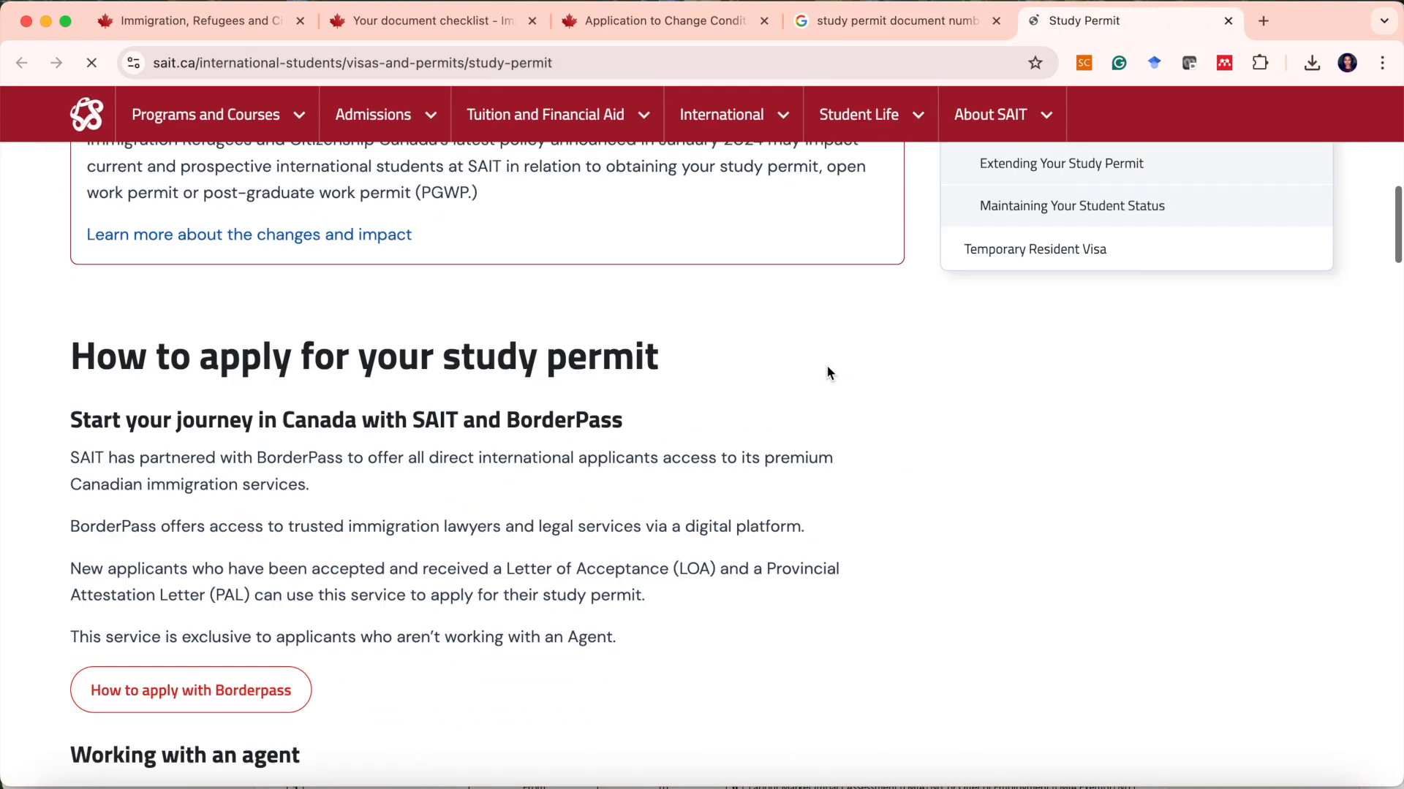
scroll(827, 370, down, 15)
scroll(827, 369, up, 6)
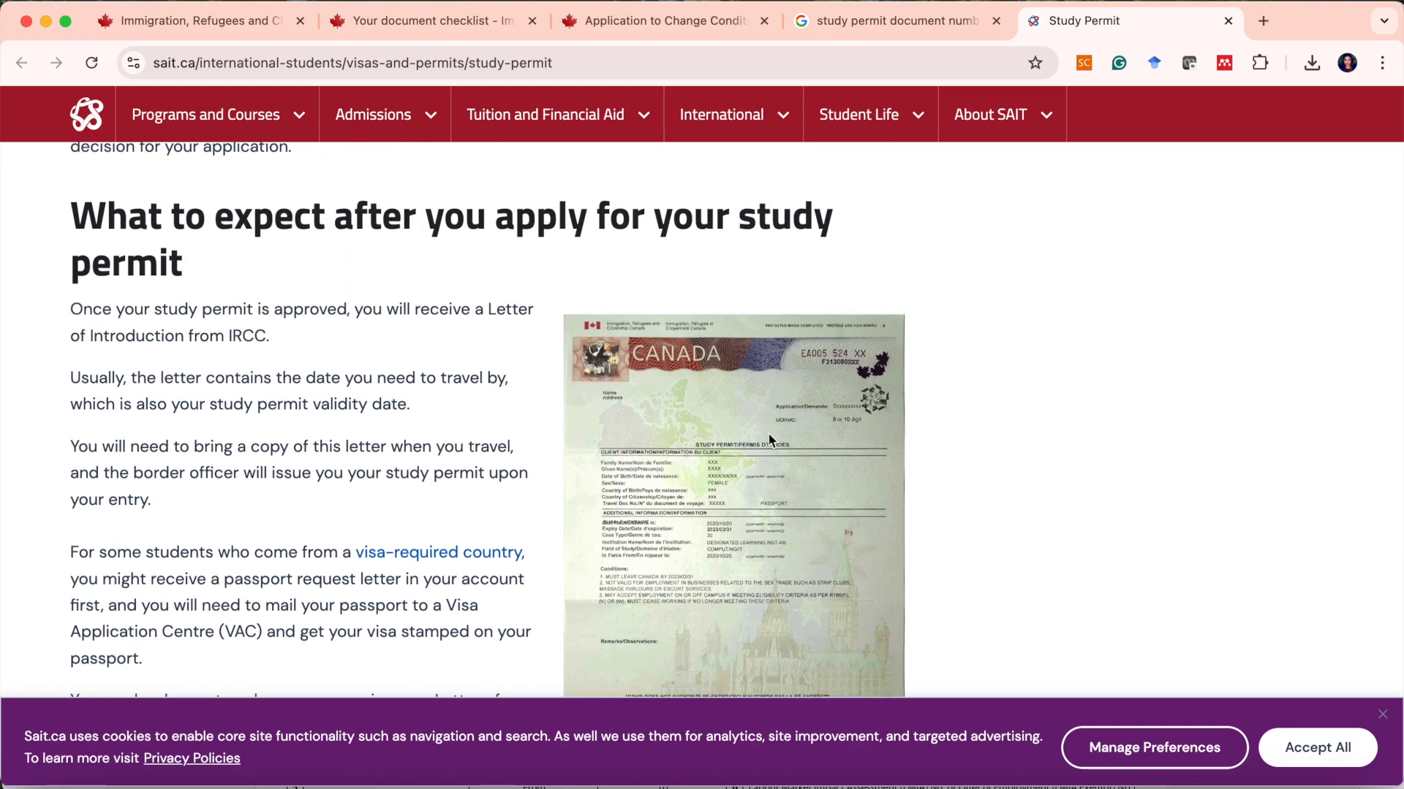
scroll(769, 438, up, 8)
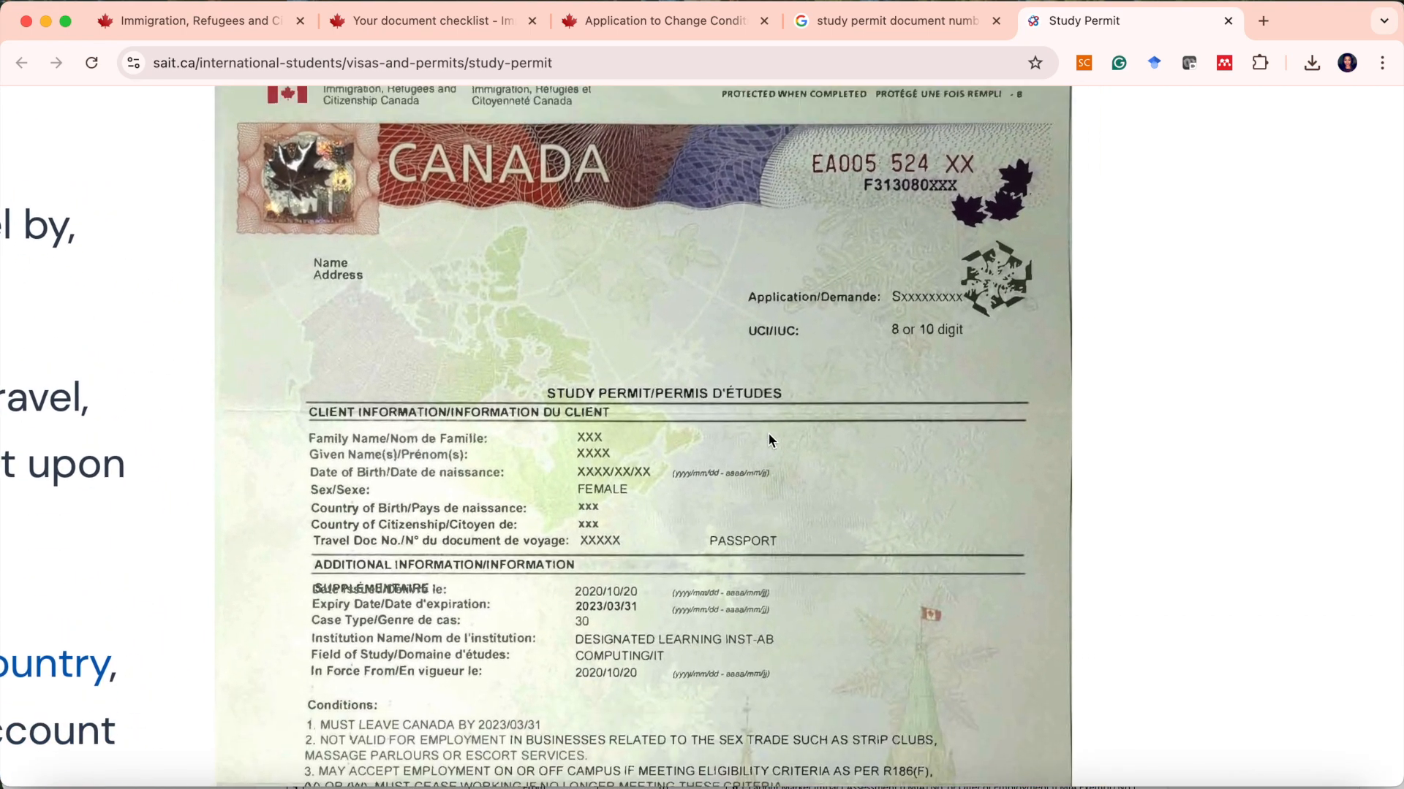
scroll(769, 439, up, 2)
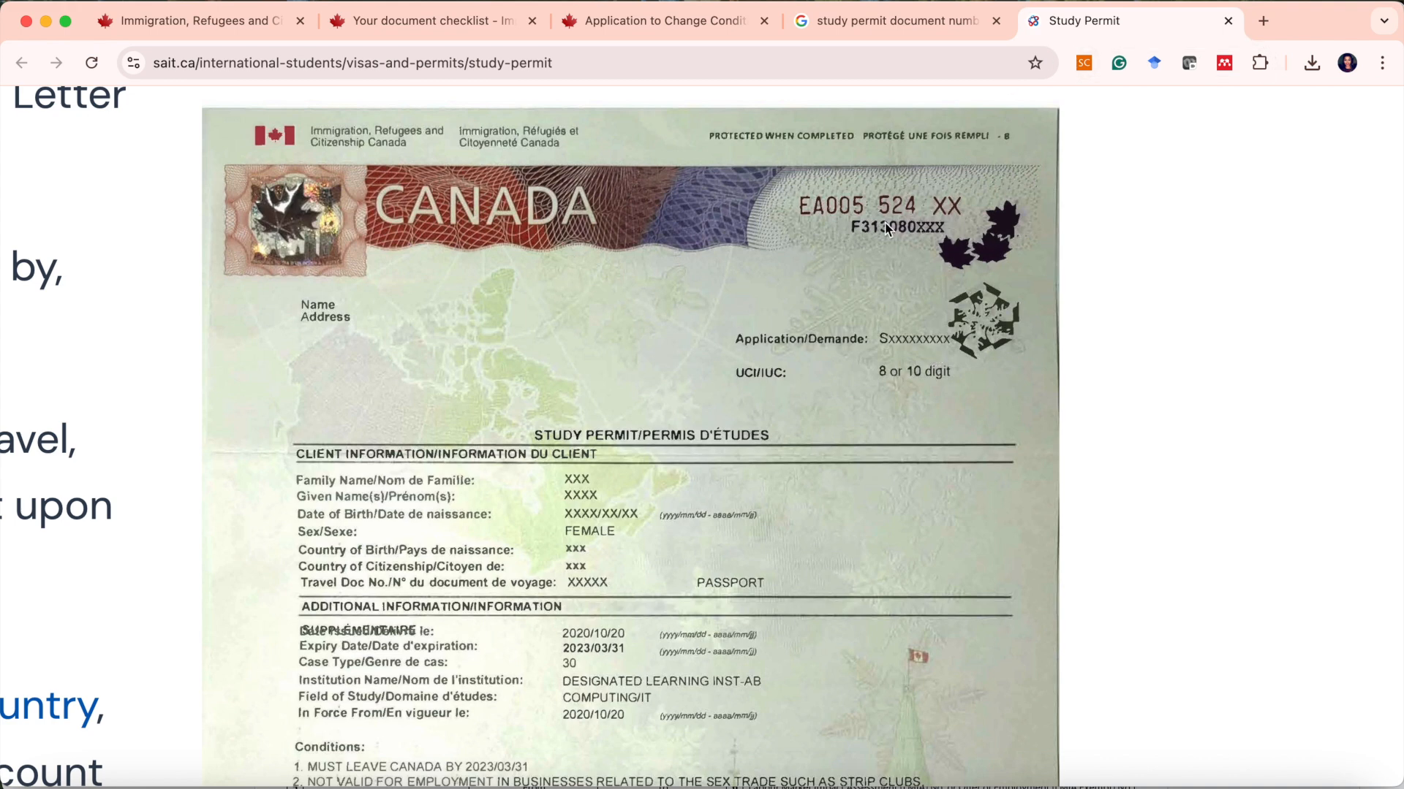
Return to the form and enter the study permit document number in the Document Number field.
scroll(887, 247, down, 5)
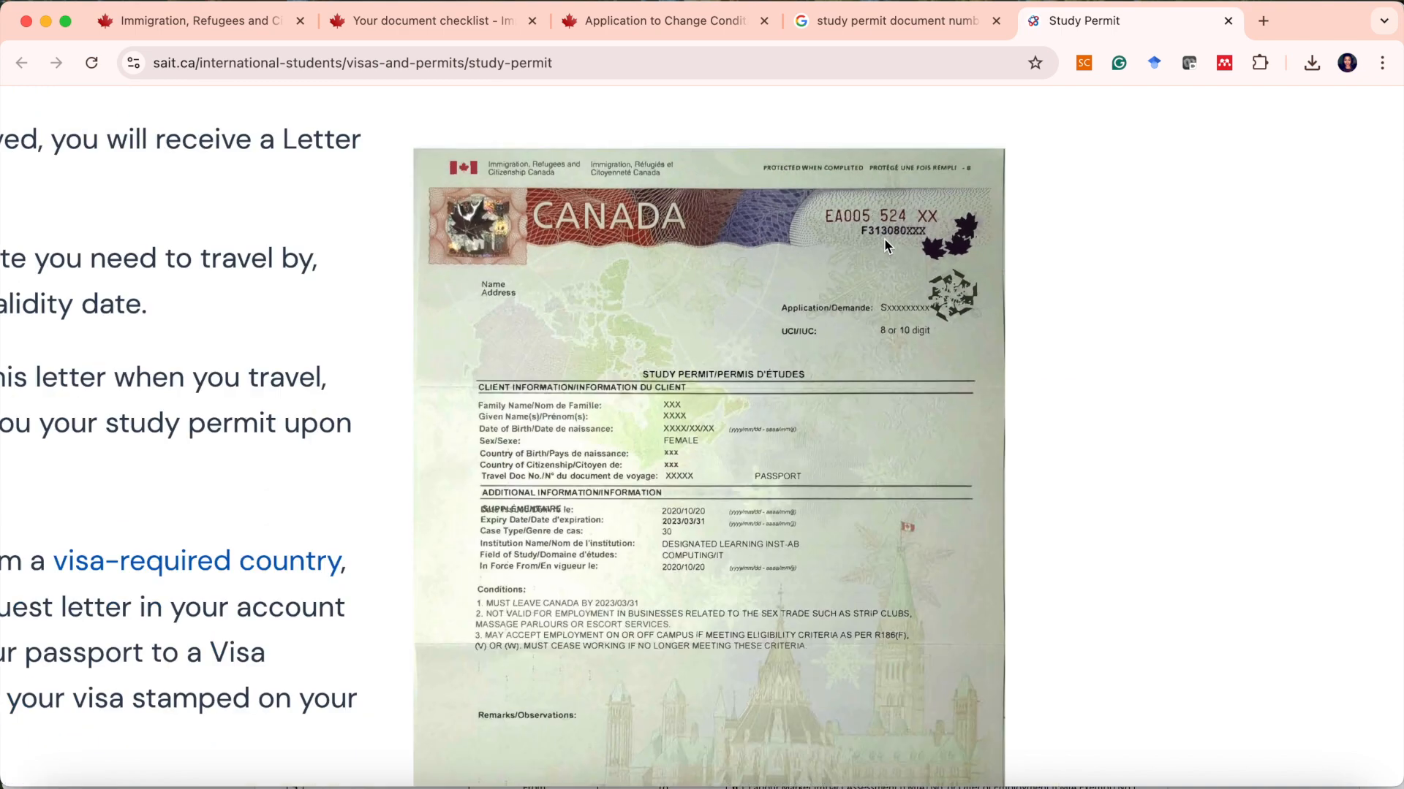
scroll(744, 235, left, 2)
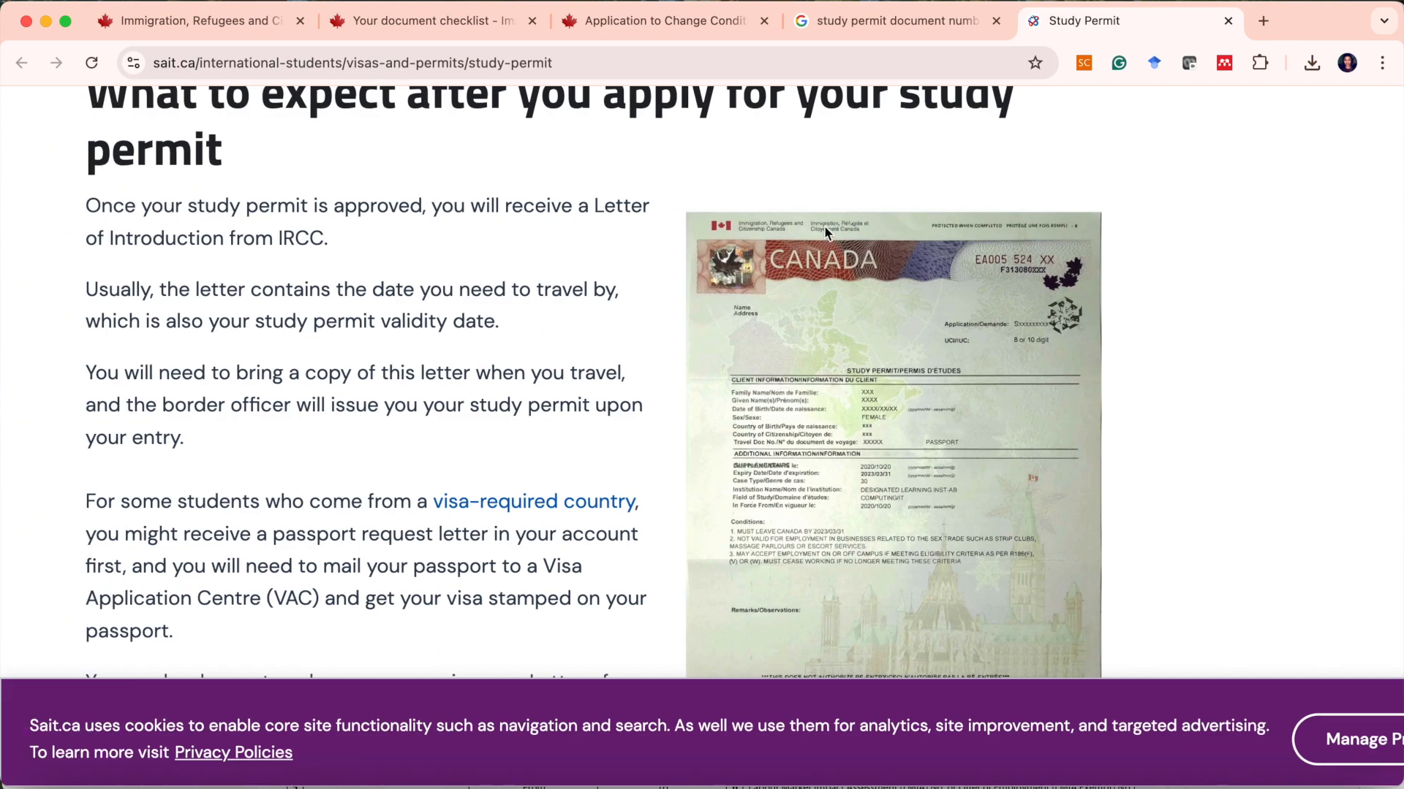
key(super+Tab)
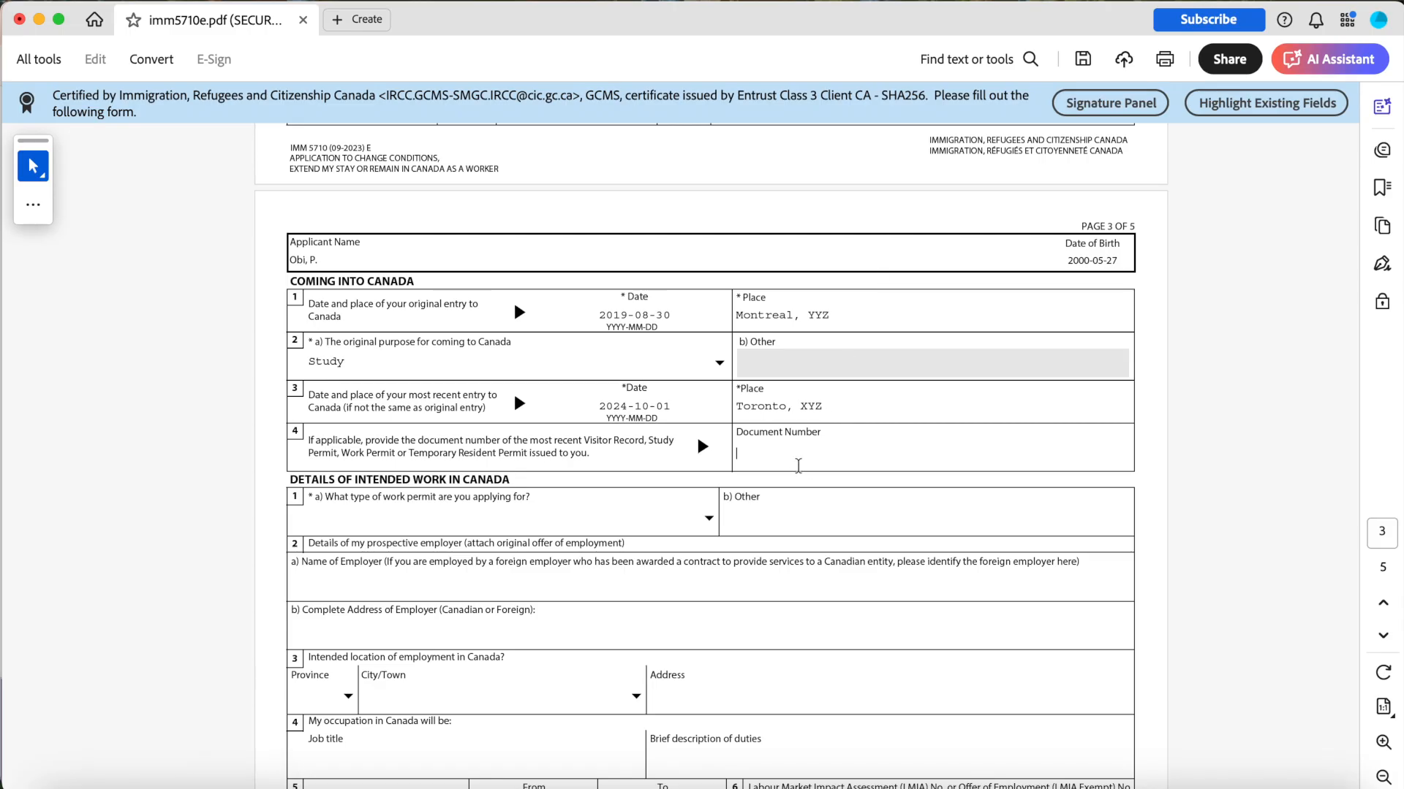
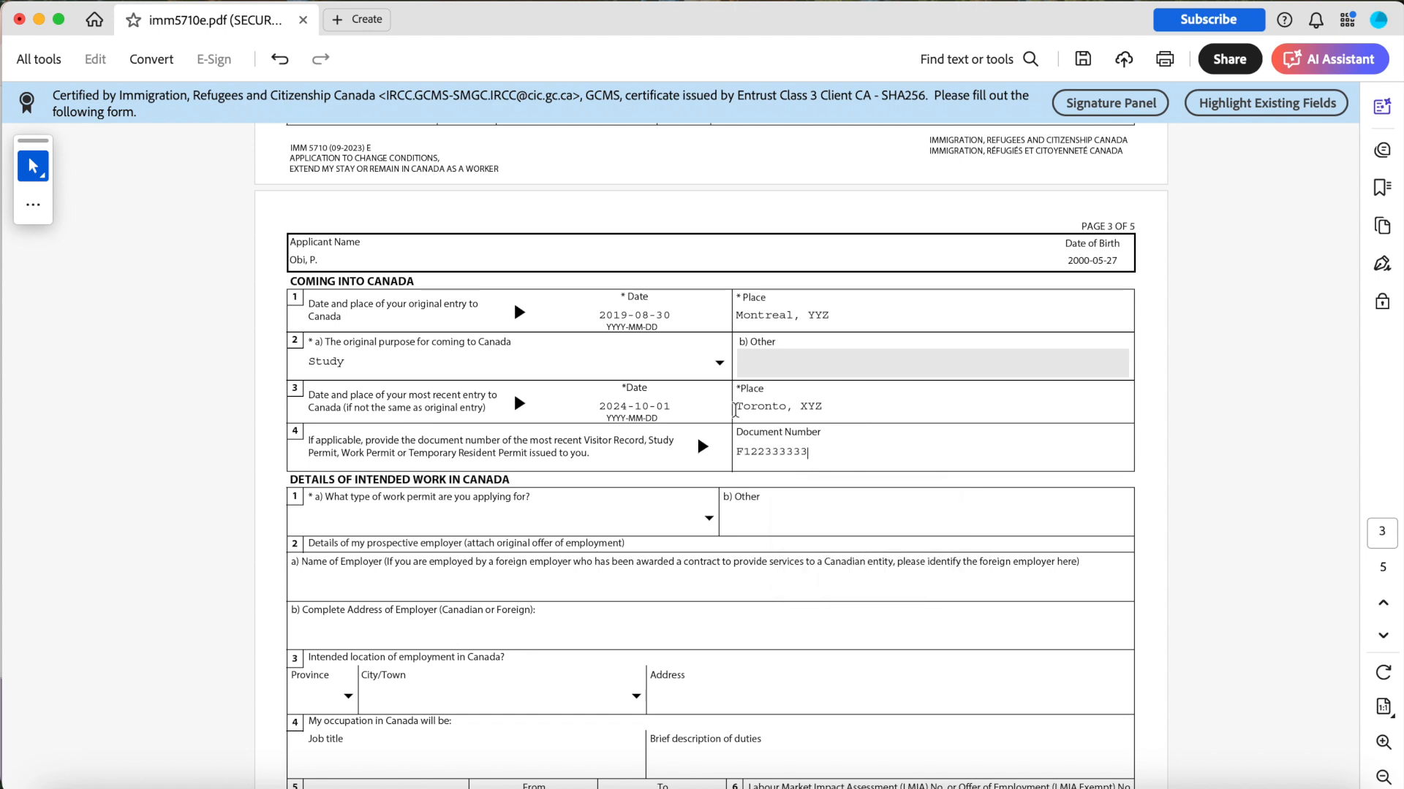
Enter the applicant's UCI number at the top of the first page.
scroll(882, 334, down, 2)
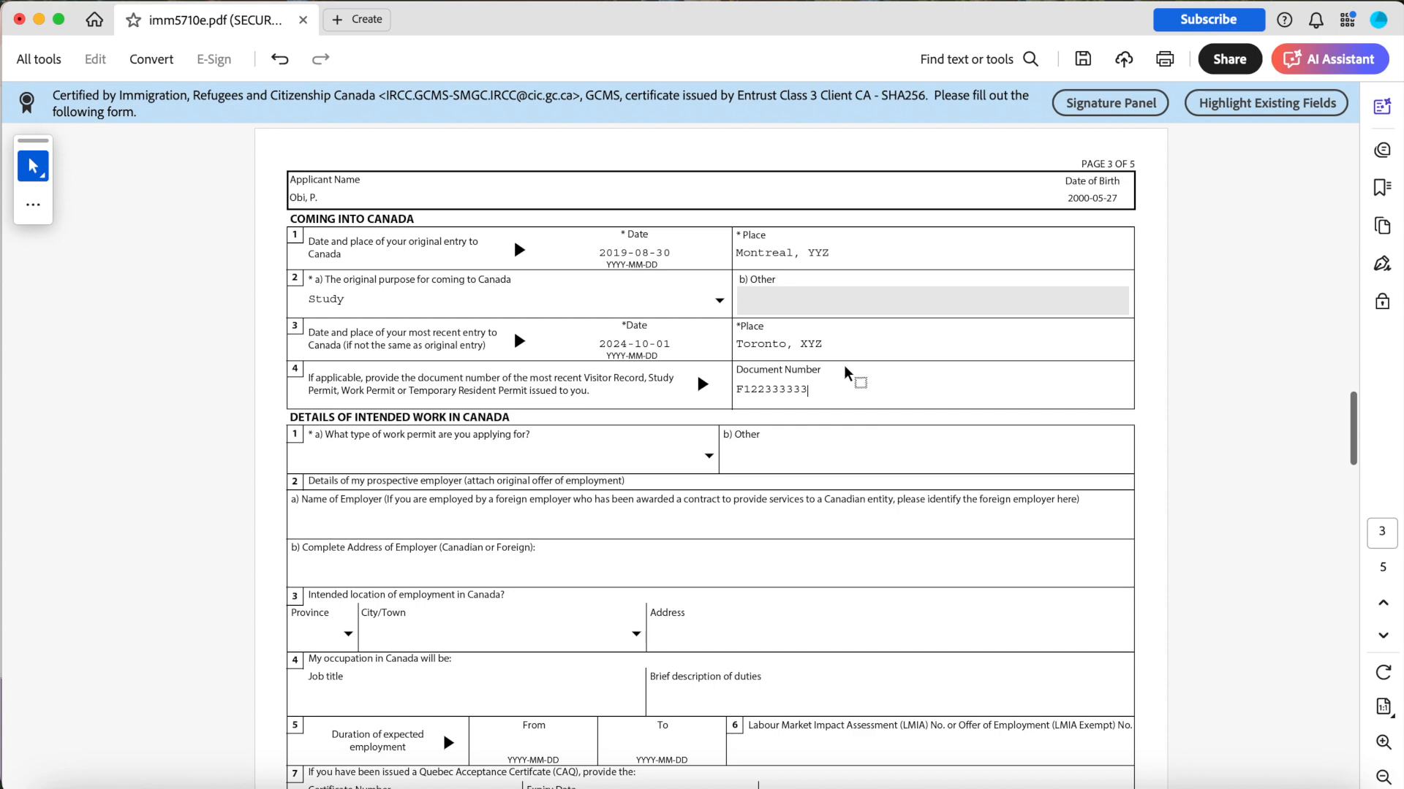
scroll(844, 373, down, 5)
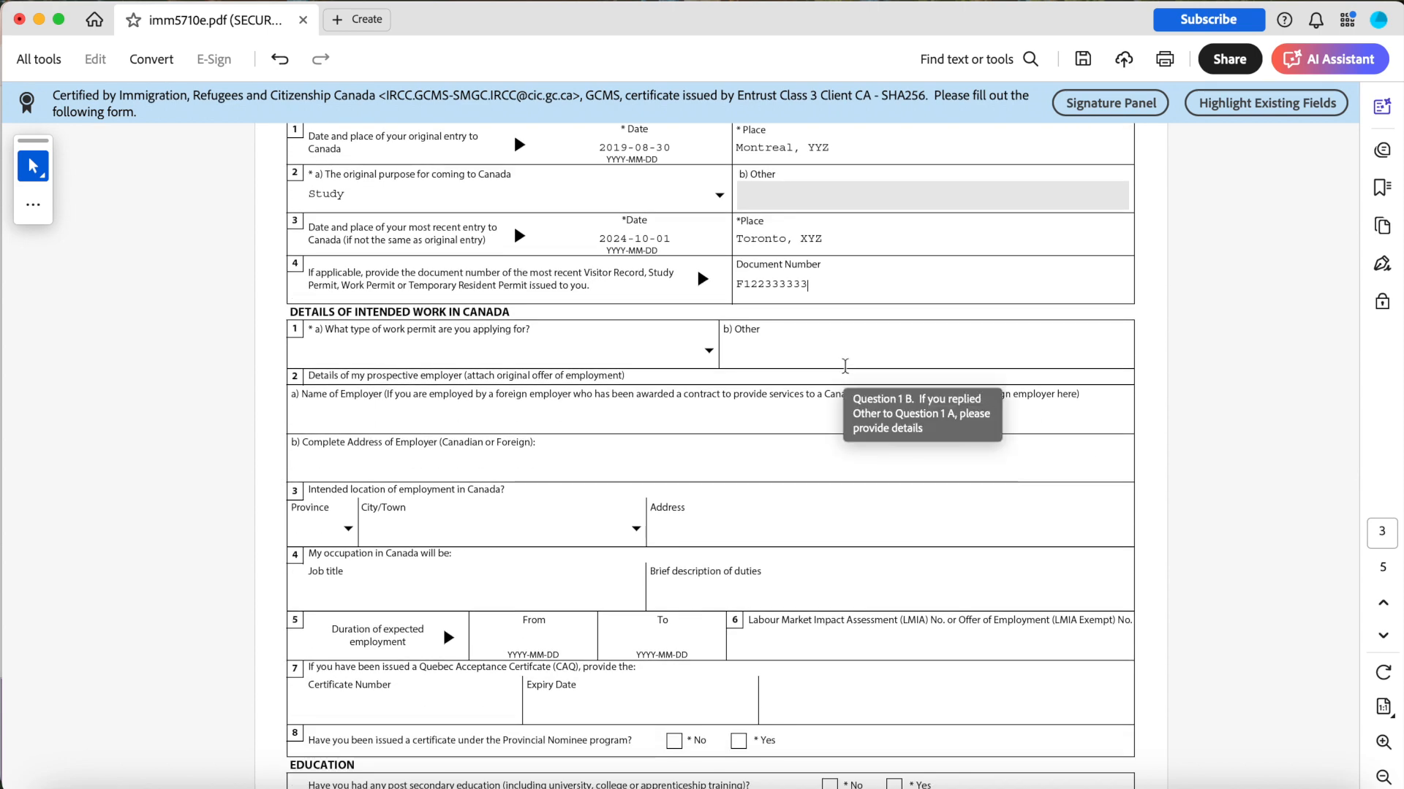
scroll(845, 373, up, 20)
scroll(843, 365, up, 20)
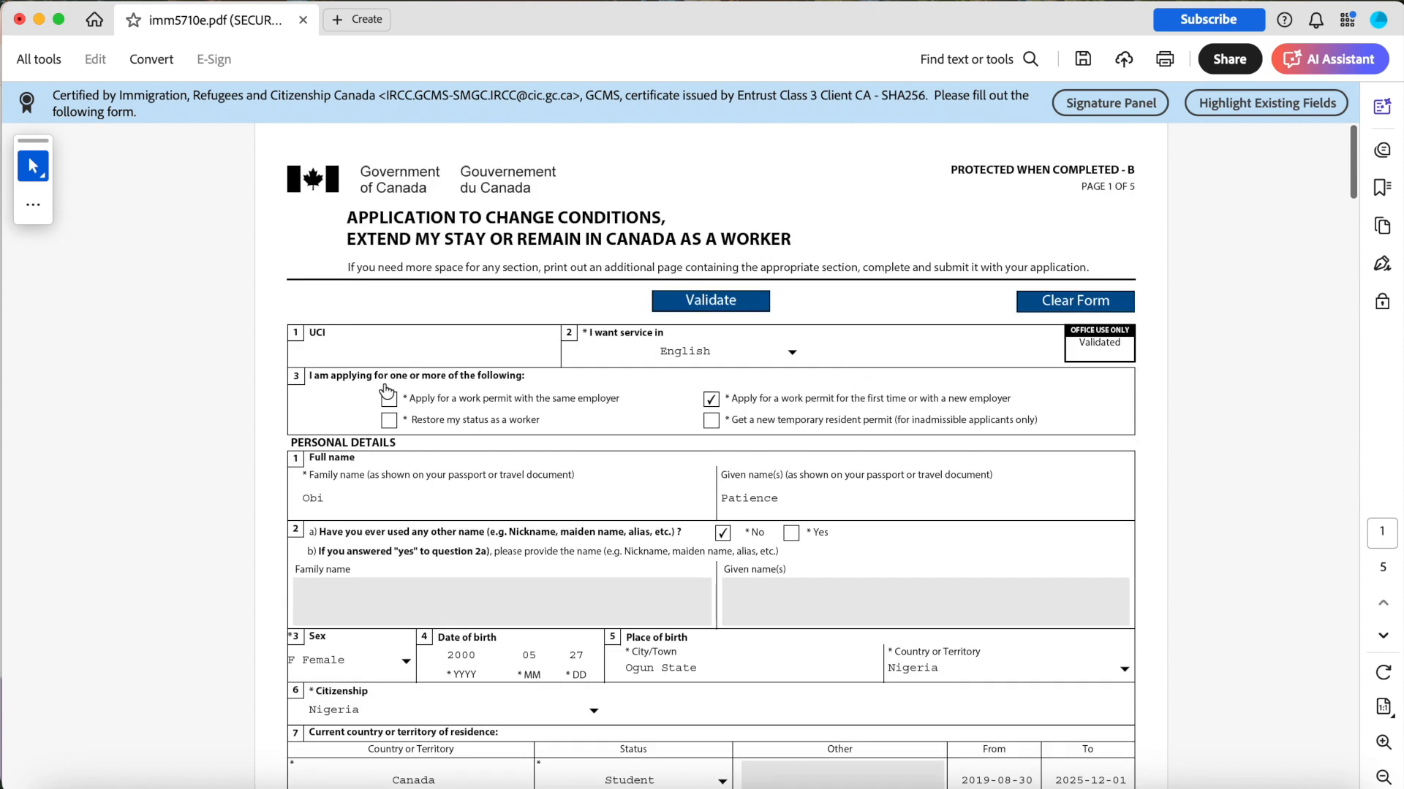
click(367, 349)
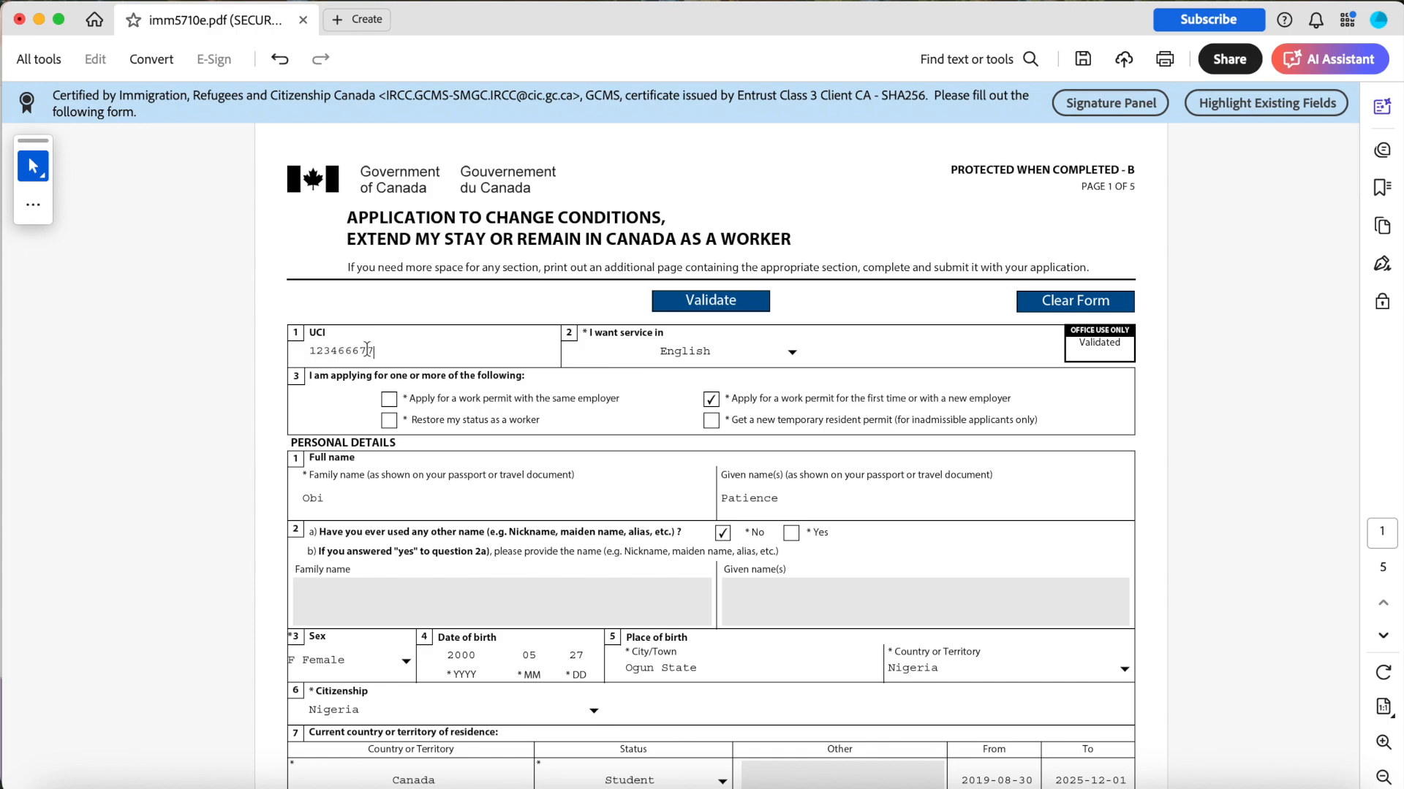
Select Post Graduation Work Permit as the type of work permit applied for.
scroll(367, 349, down, 19)
scroll(367, 349, up, 13)
scroll(367, 349, down, 20)
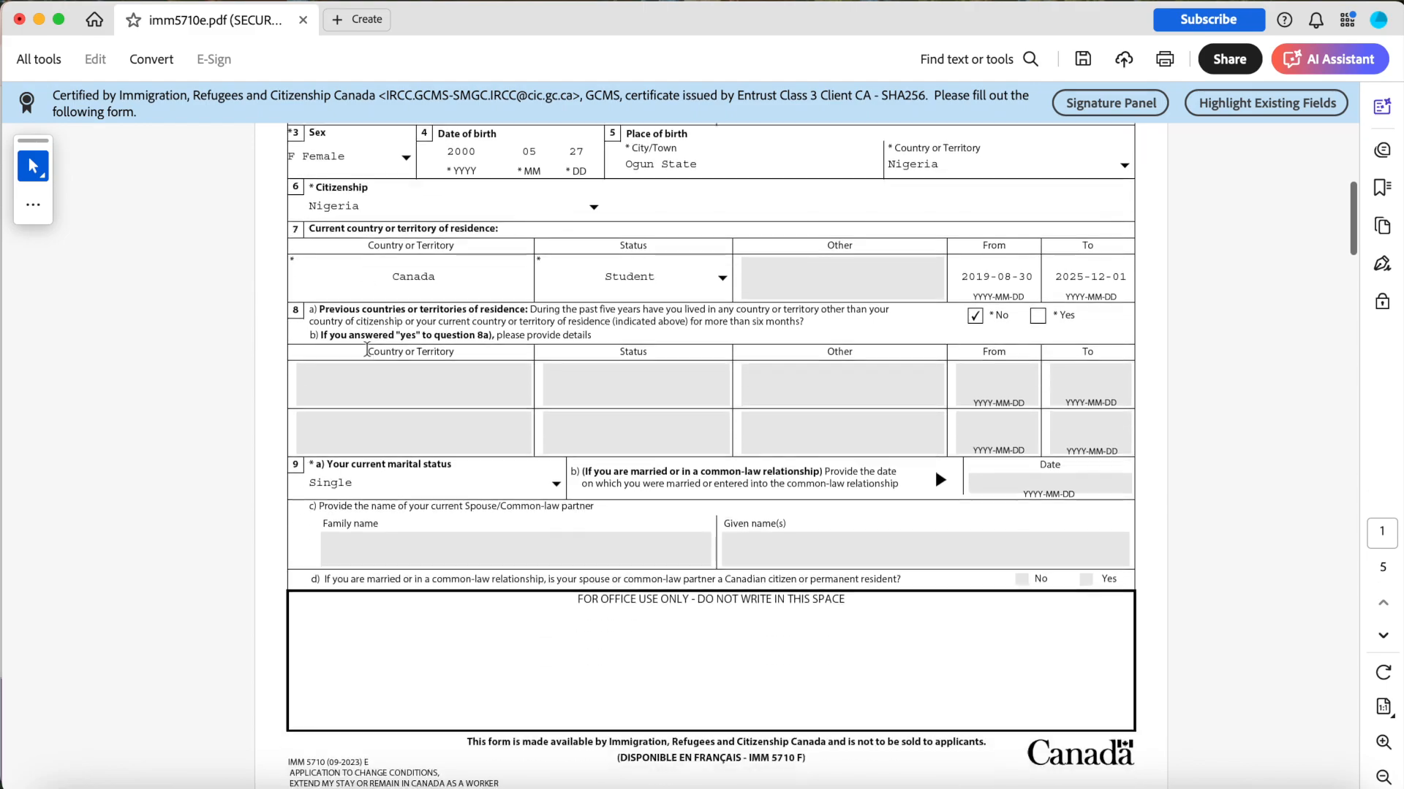
scroll(367, 349, down, 15)
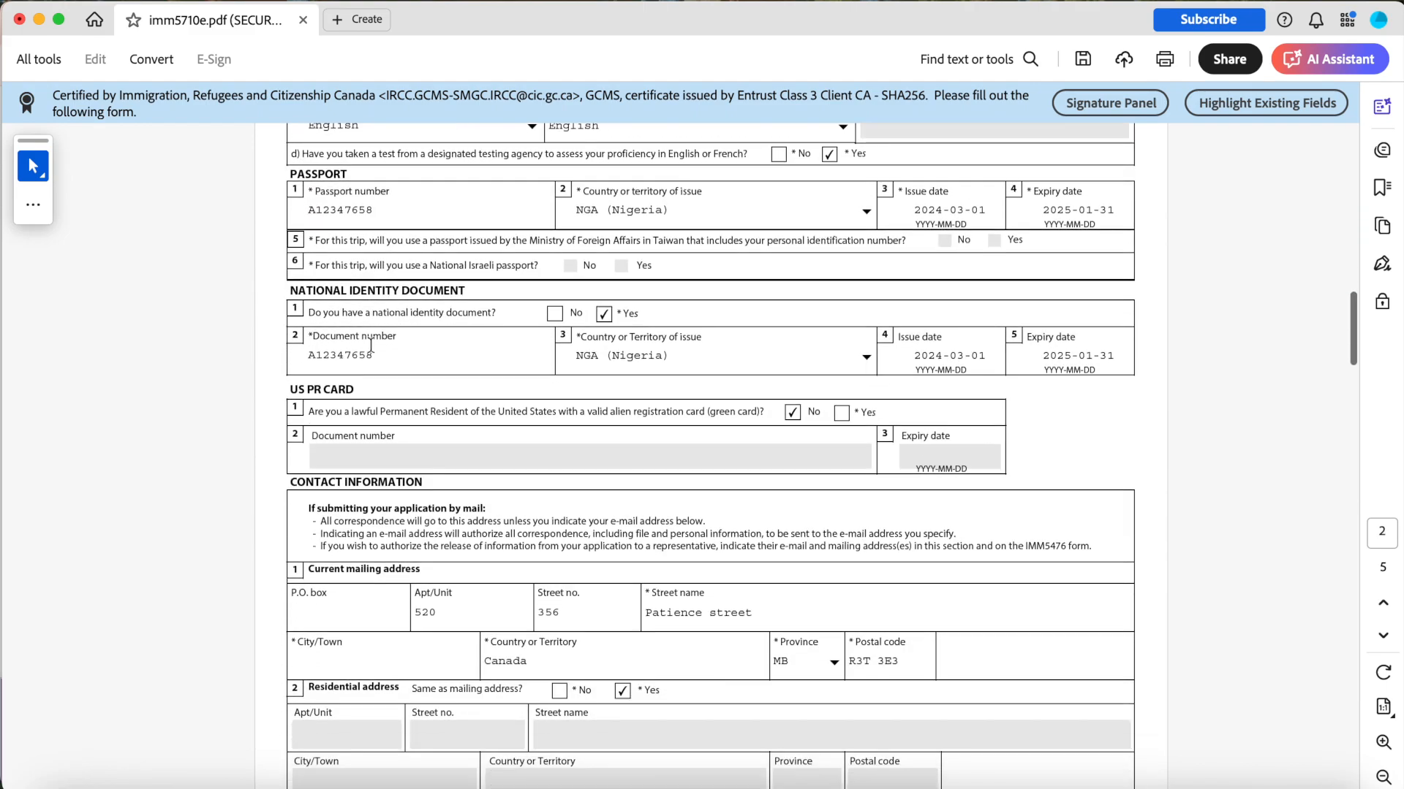
scroll(371, 345, down, 20)
scroll(371, 345, up, 4)
scroll(370, 345, up, 1)
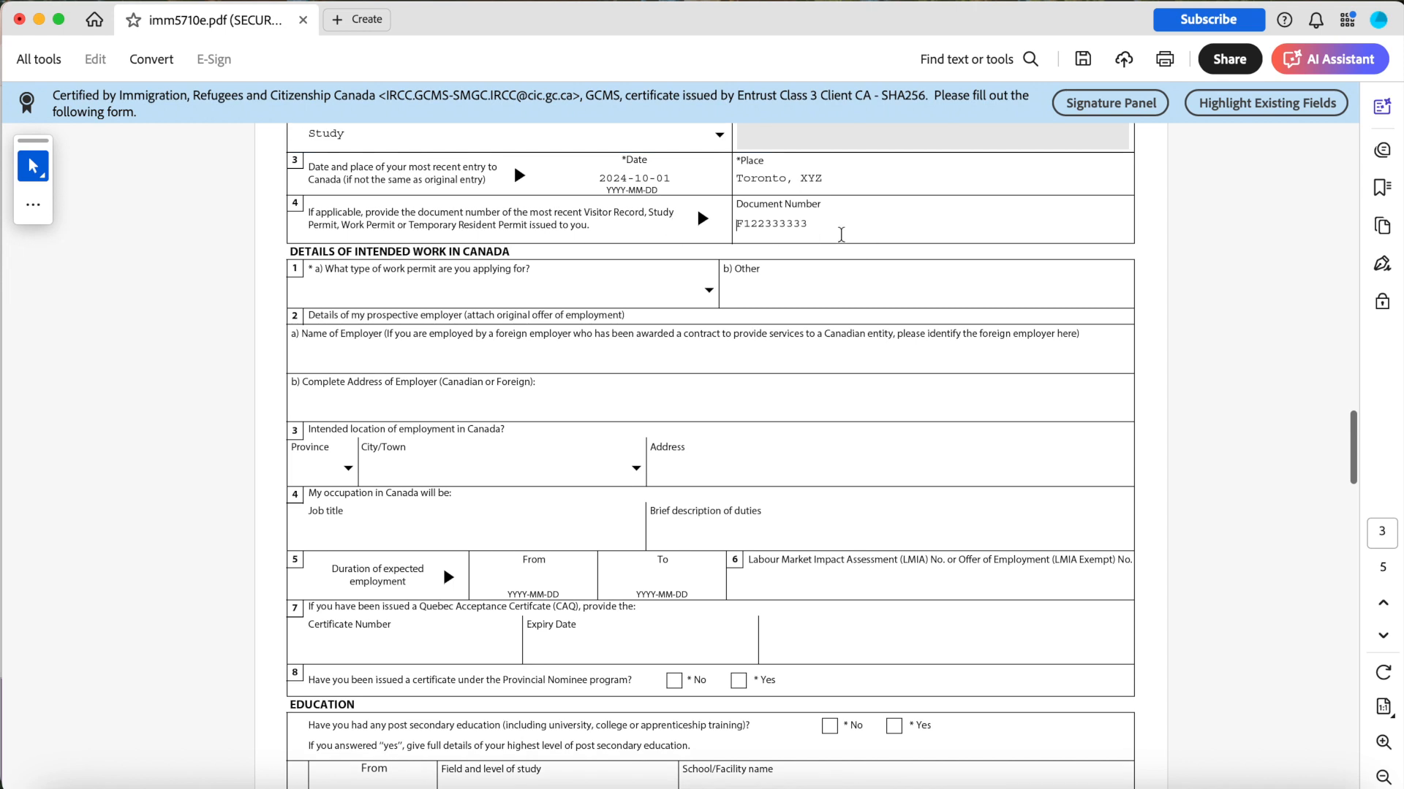
click(709, 291)
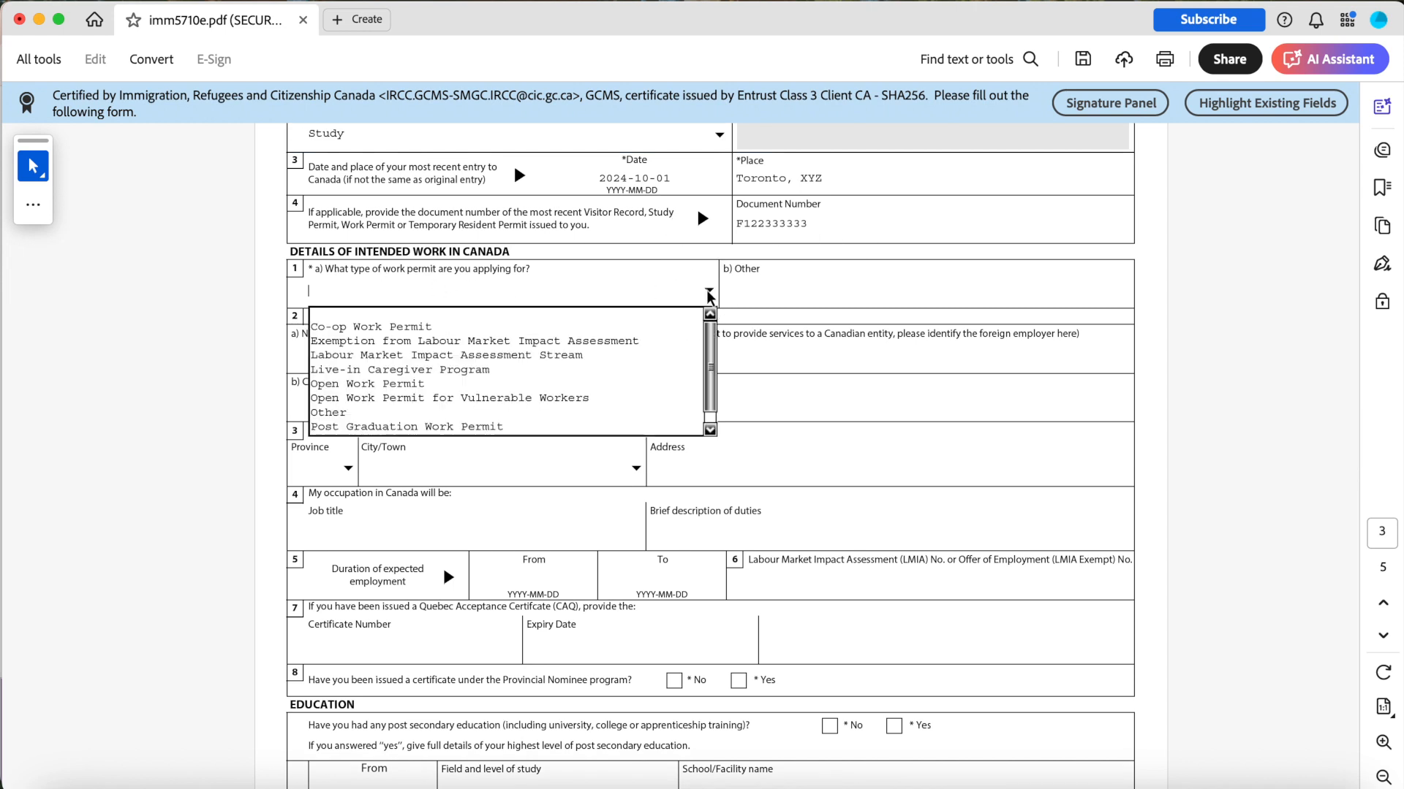
click(540, 431)
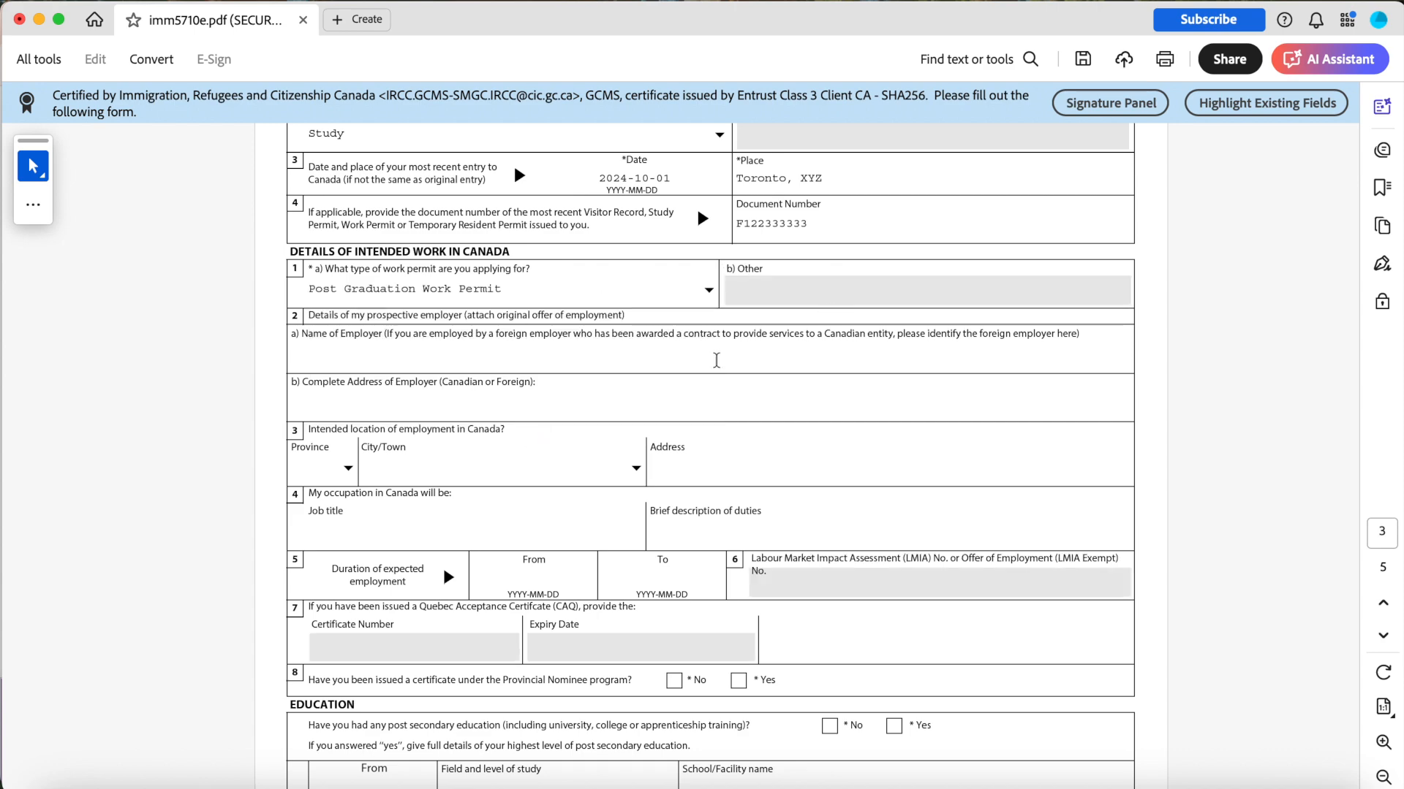
Answer No to having been issued a Provincial Nominee program certificate.
scroll(640, 383, down, 1)
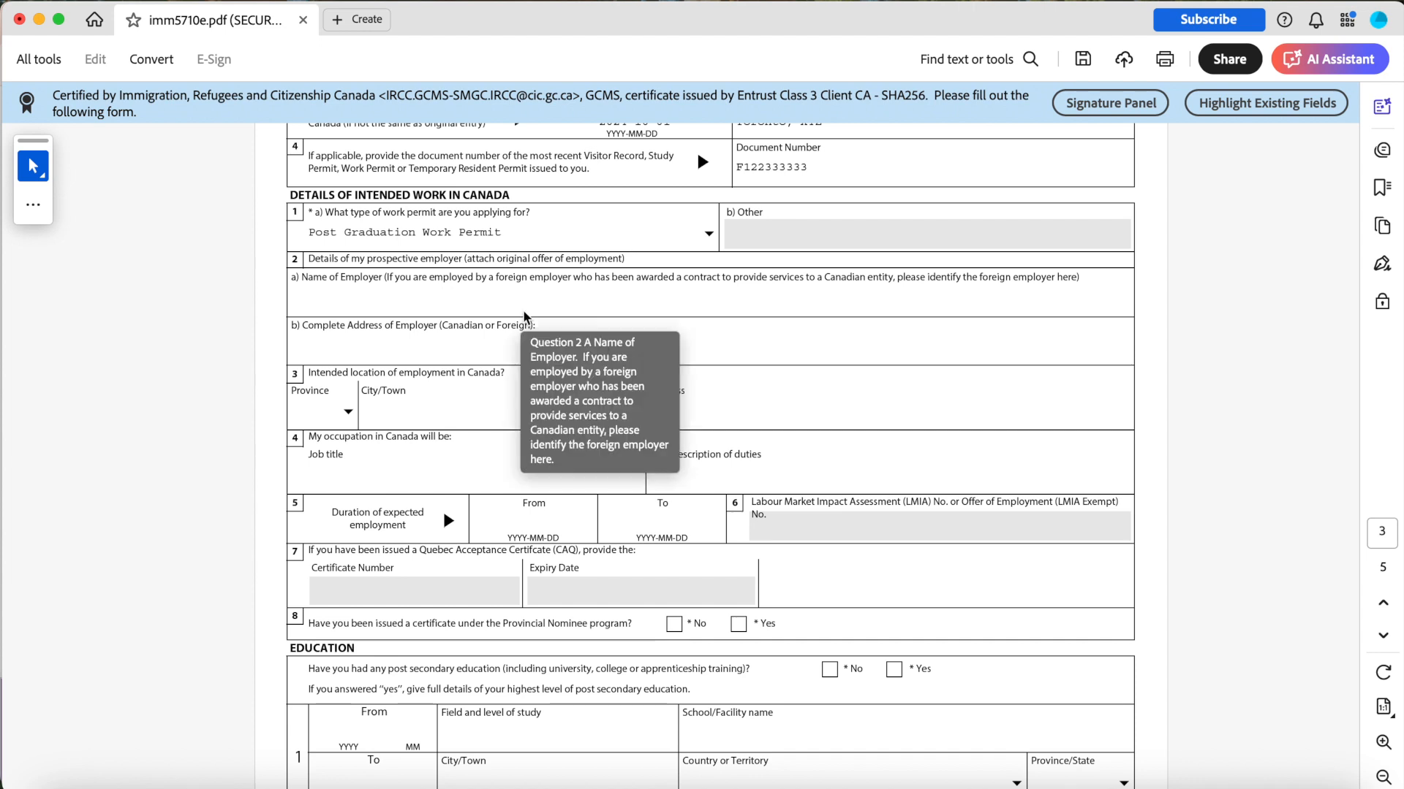
scroll(471, 285, down, 1)
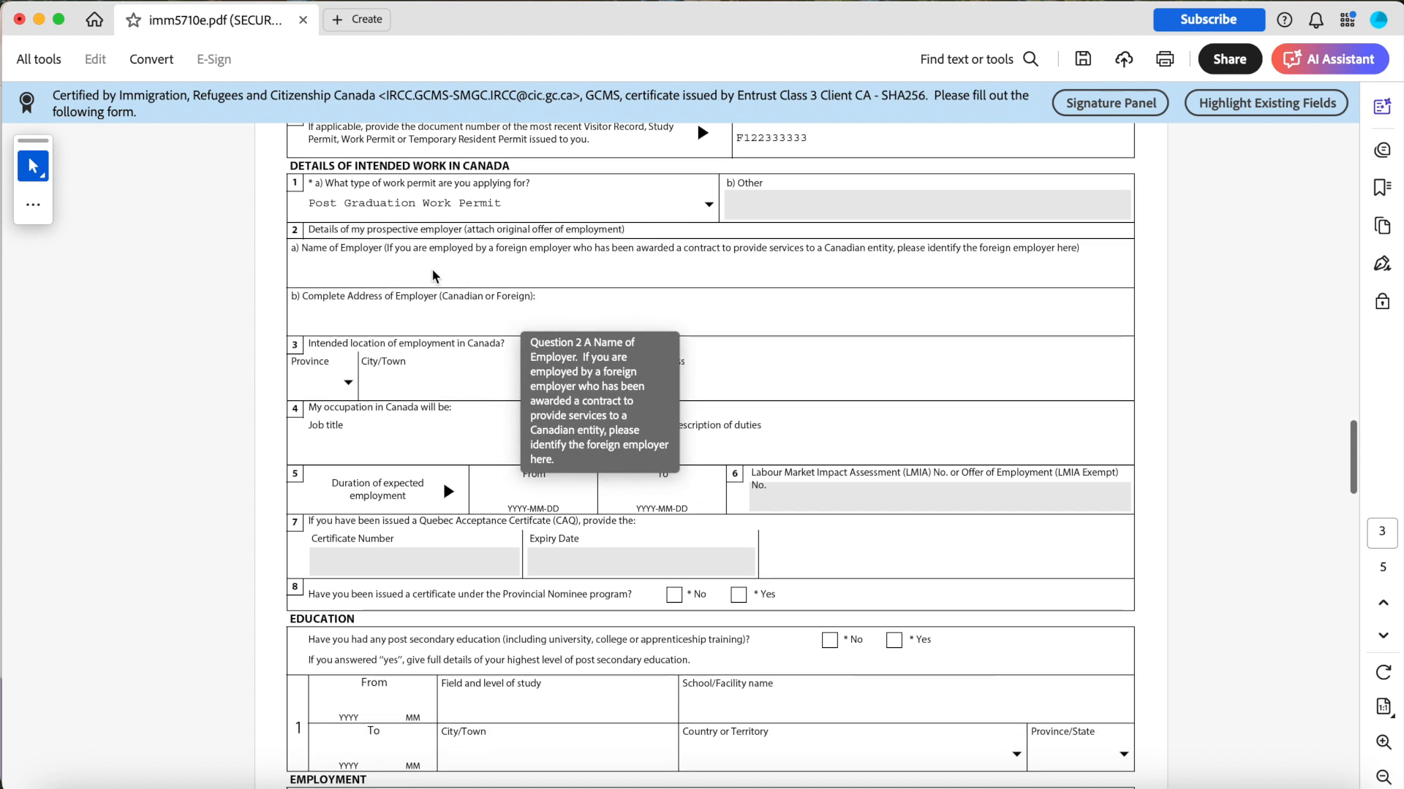
click(397, 321)
scroll(397, 321, down, 2)
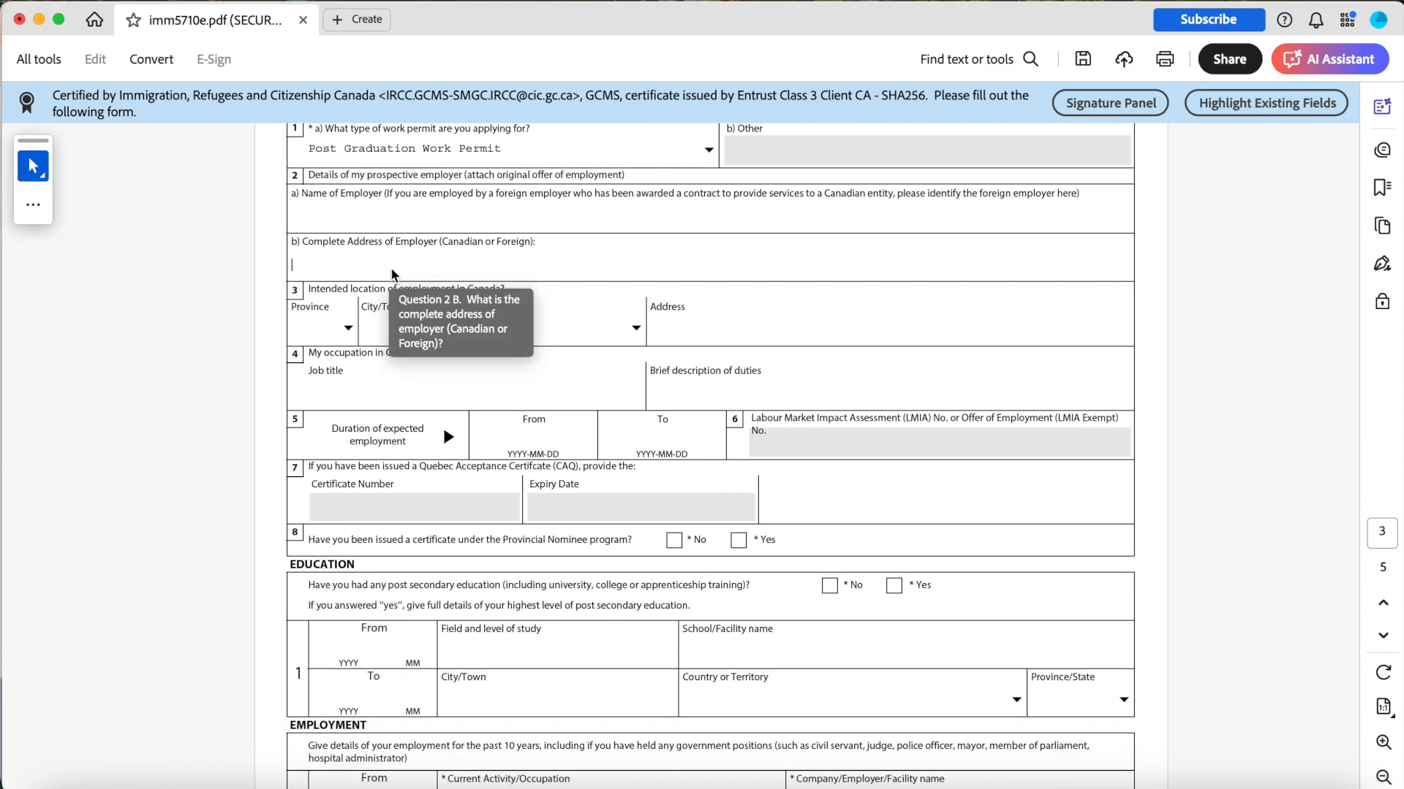
scroll(409, 307, down, 5)
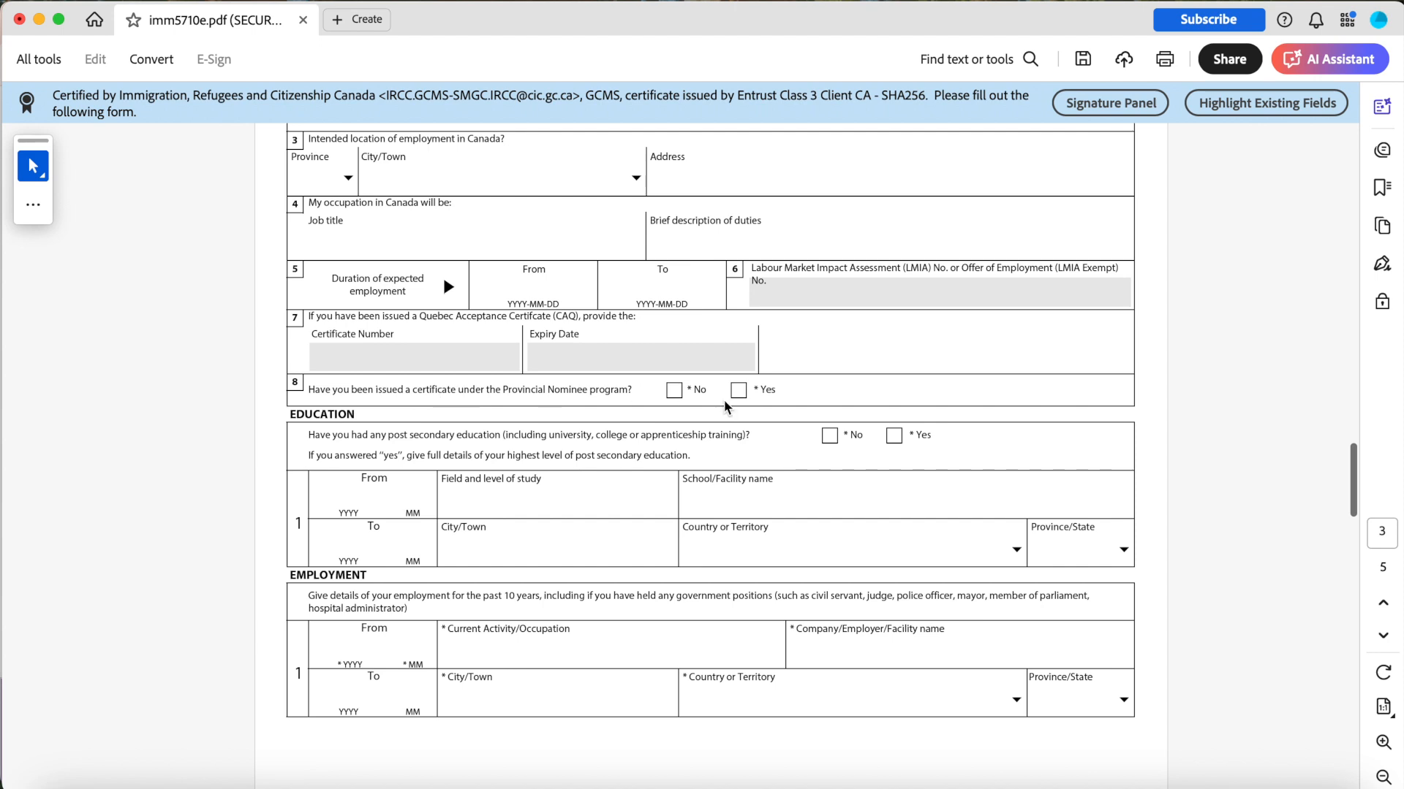
click(674, 391)
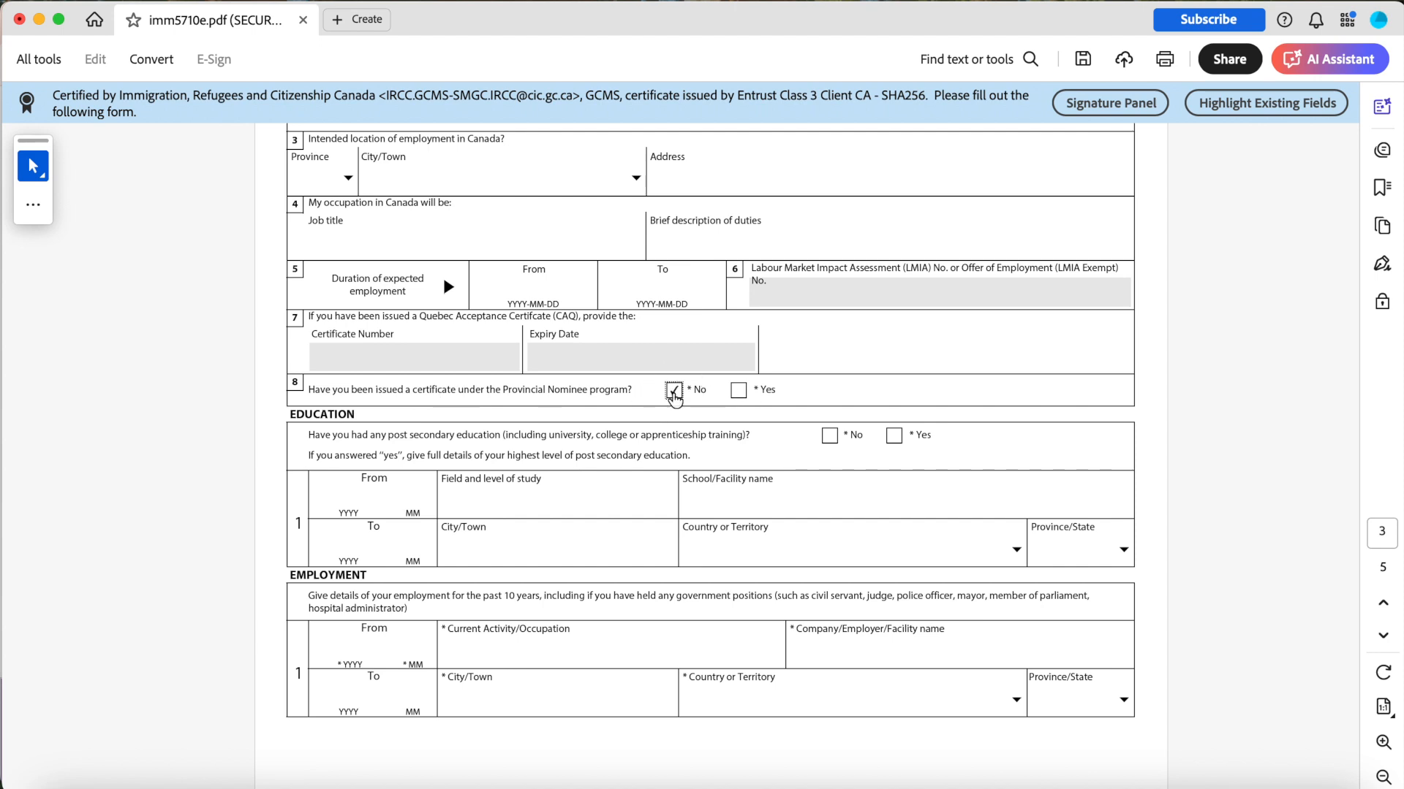
Enter the education period from 2019-09 to 2024-12 with Applied Health Sciences as the field of study.
scroll(674, 394, up, 2)
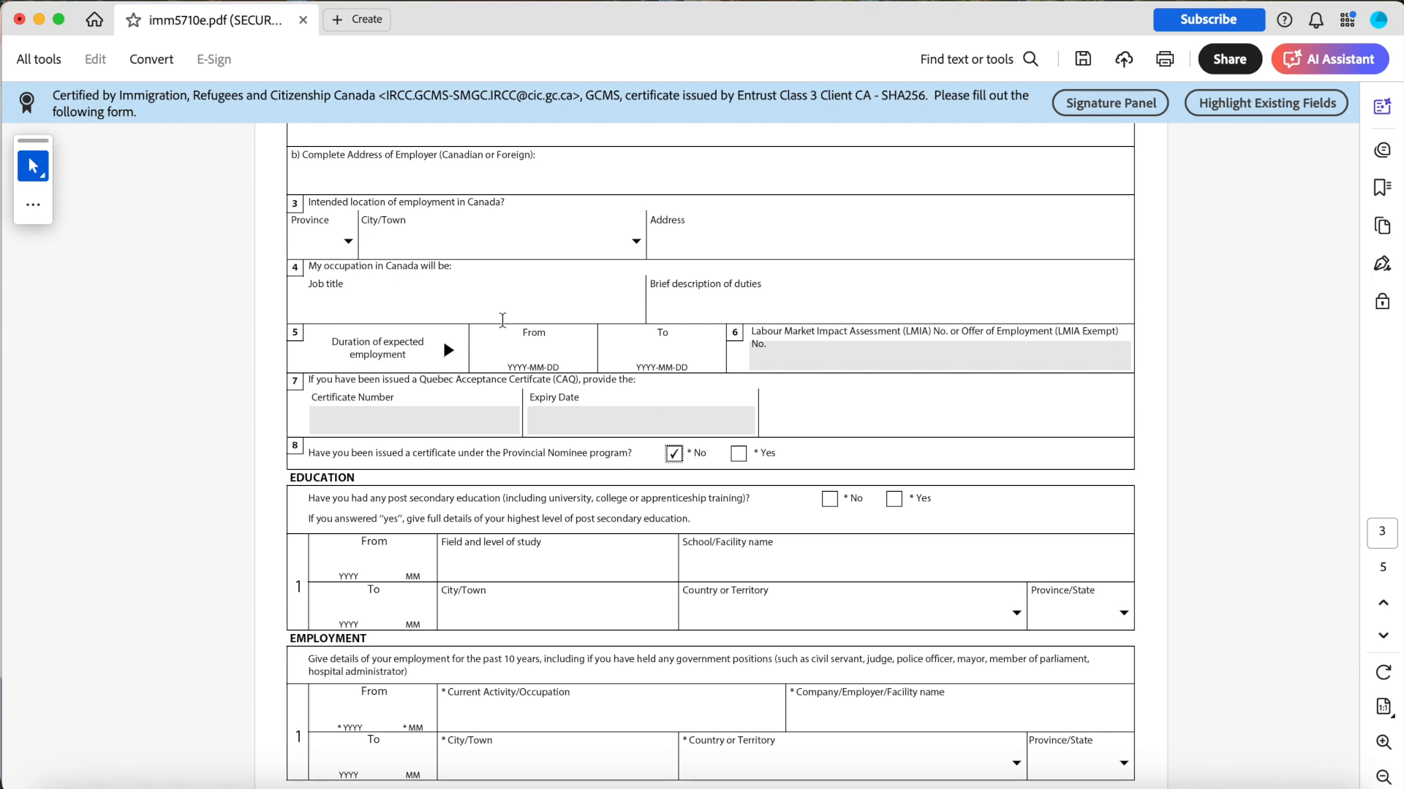
scroll(535, 322, up, 2)
scroll(501, 310, down, 2)
scroll(499, 310, up, 3)
scroll(498, 310, down, 8)
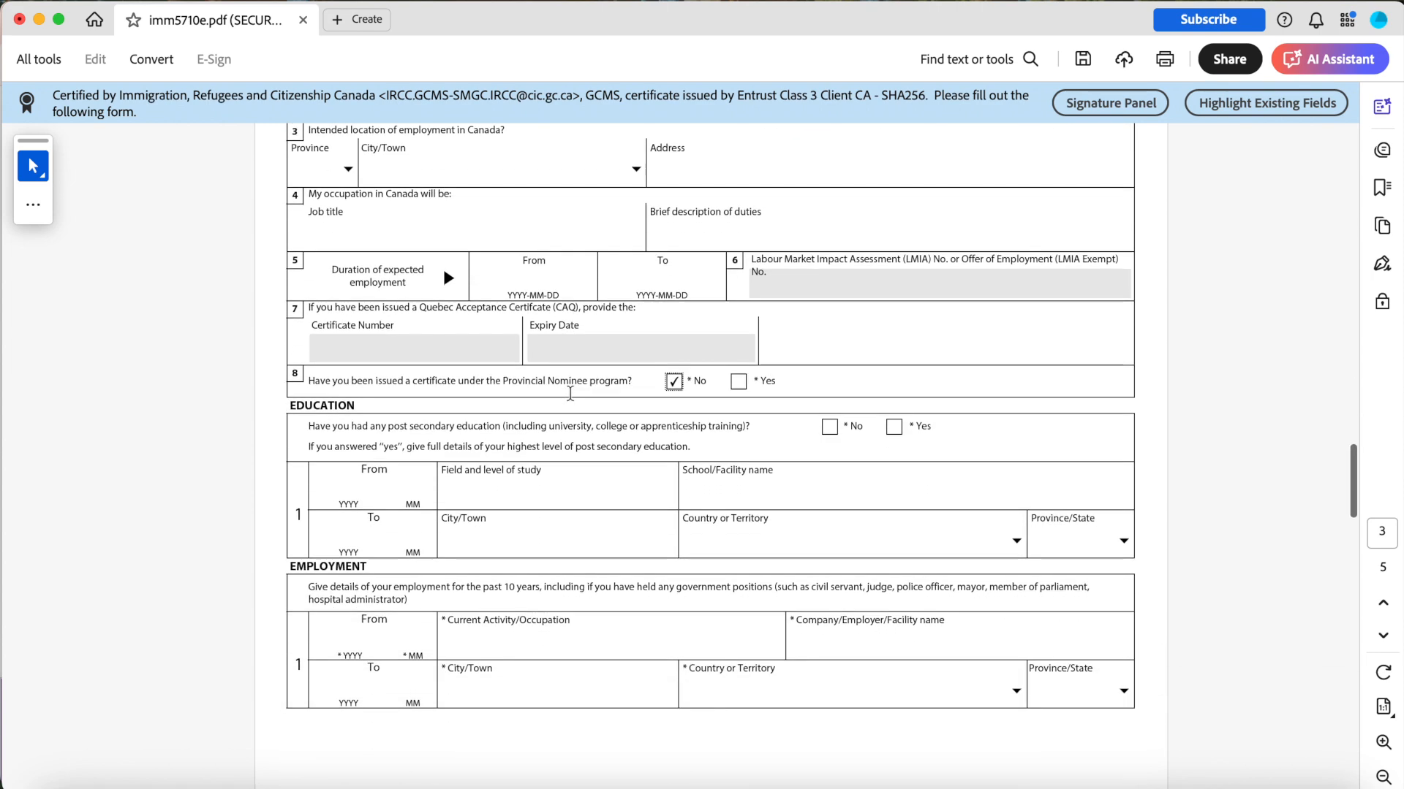
scroll(569, 392, down, 3)
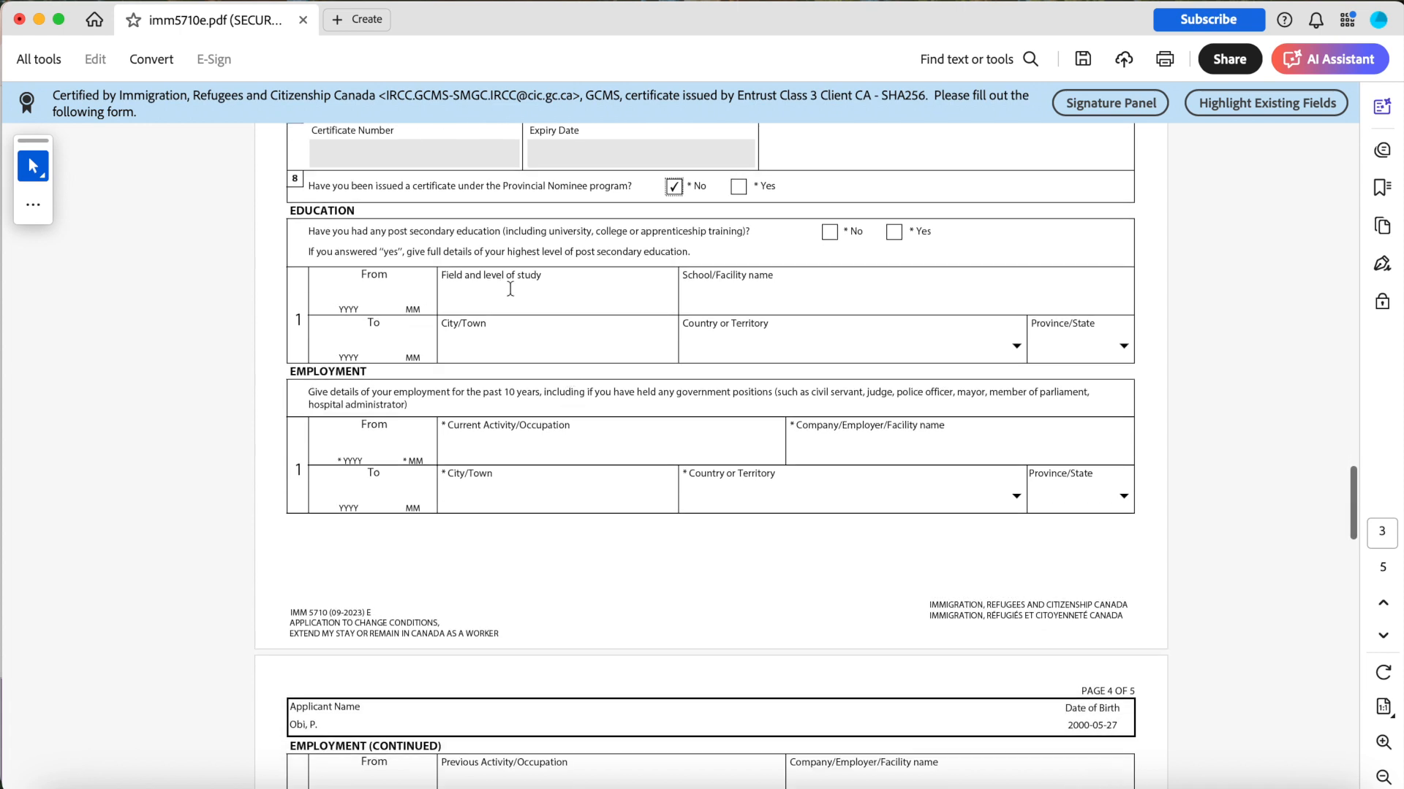
click(373, 295)
text(2019)
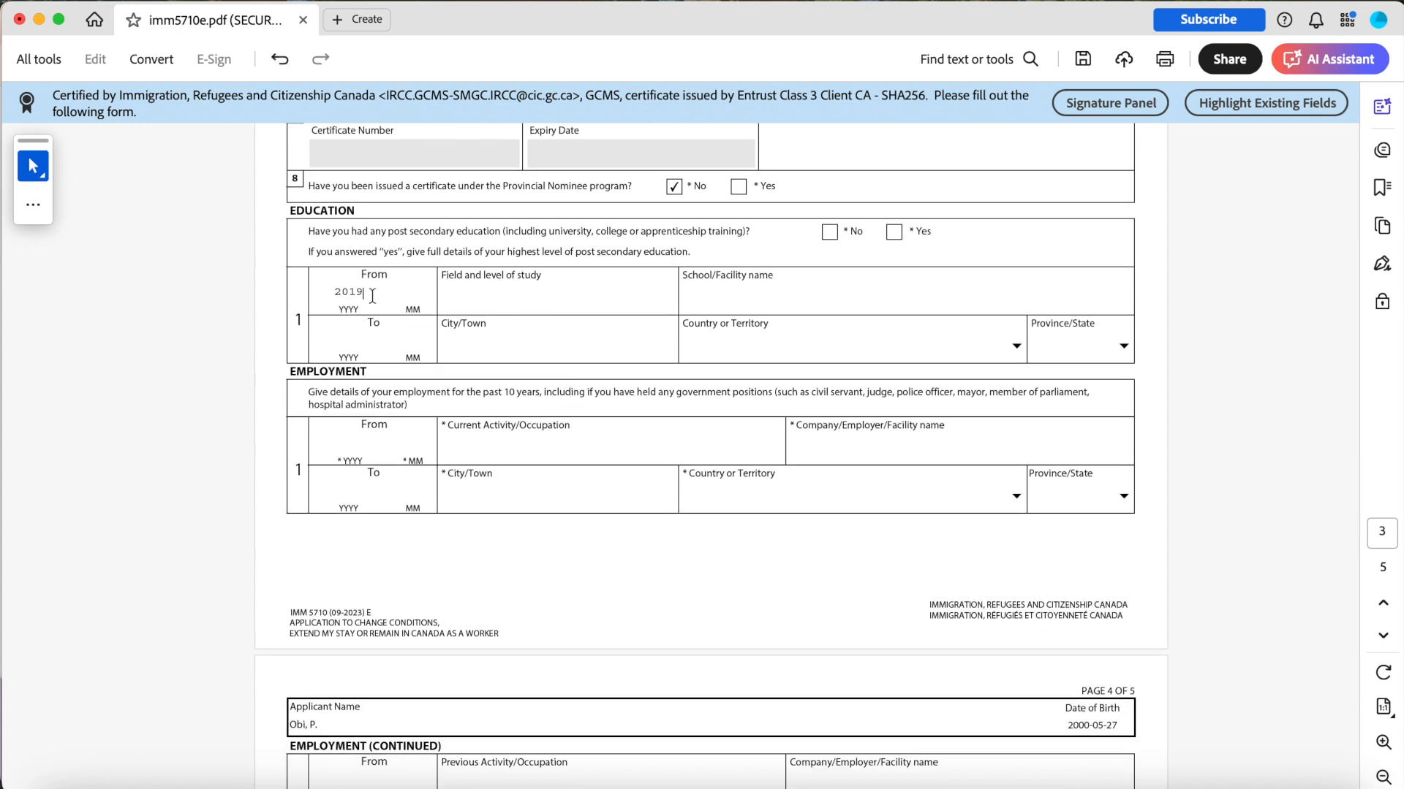
key(Tab)
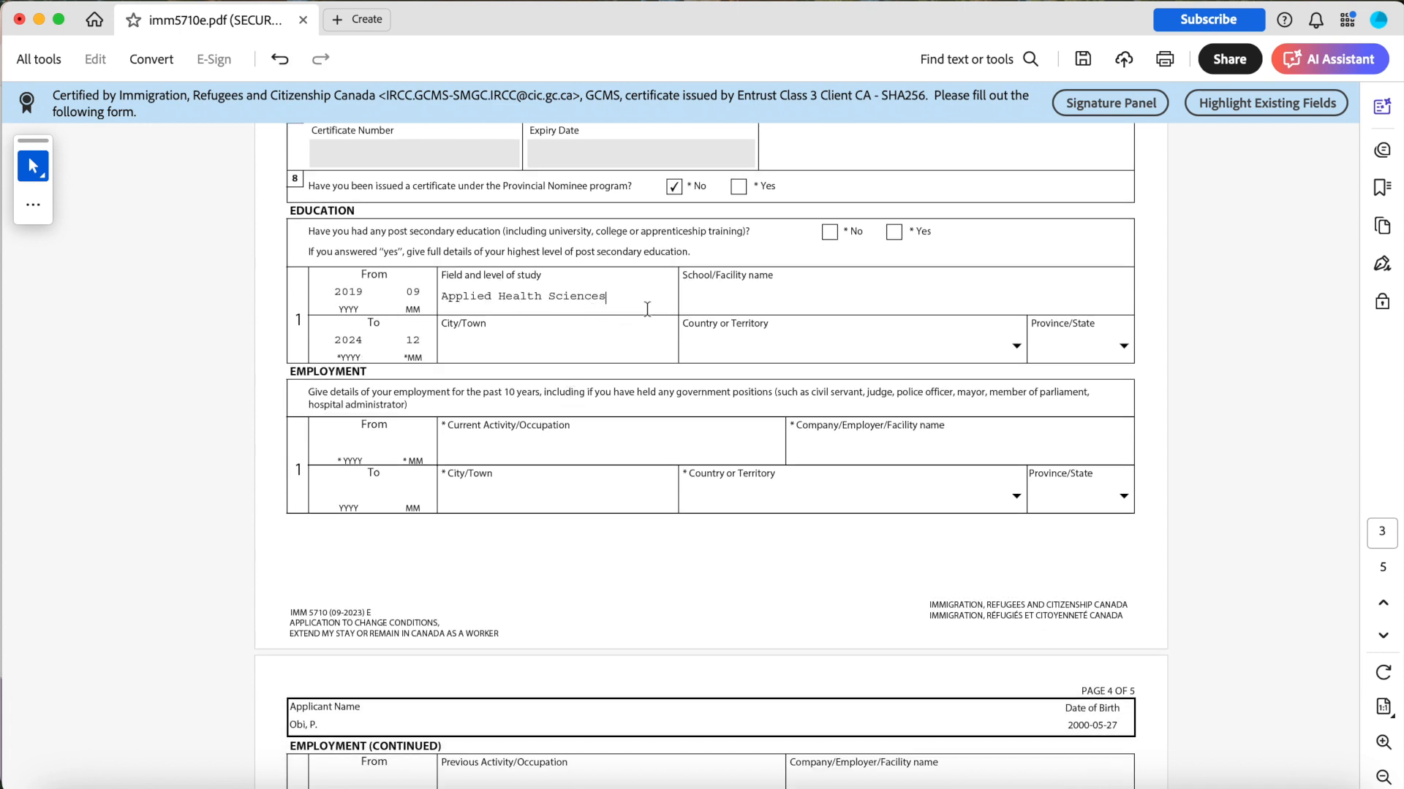
click(741, 294)
Enter University of Manitoba as the school, located in Winnipeg, Canada, MB.
text(University of Manitoba)
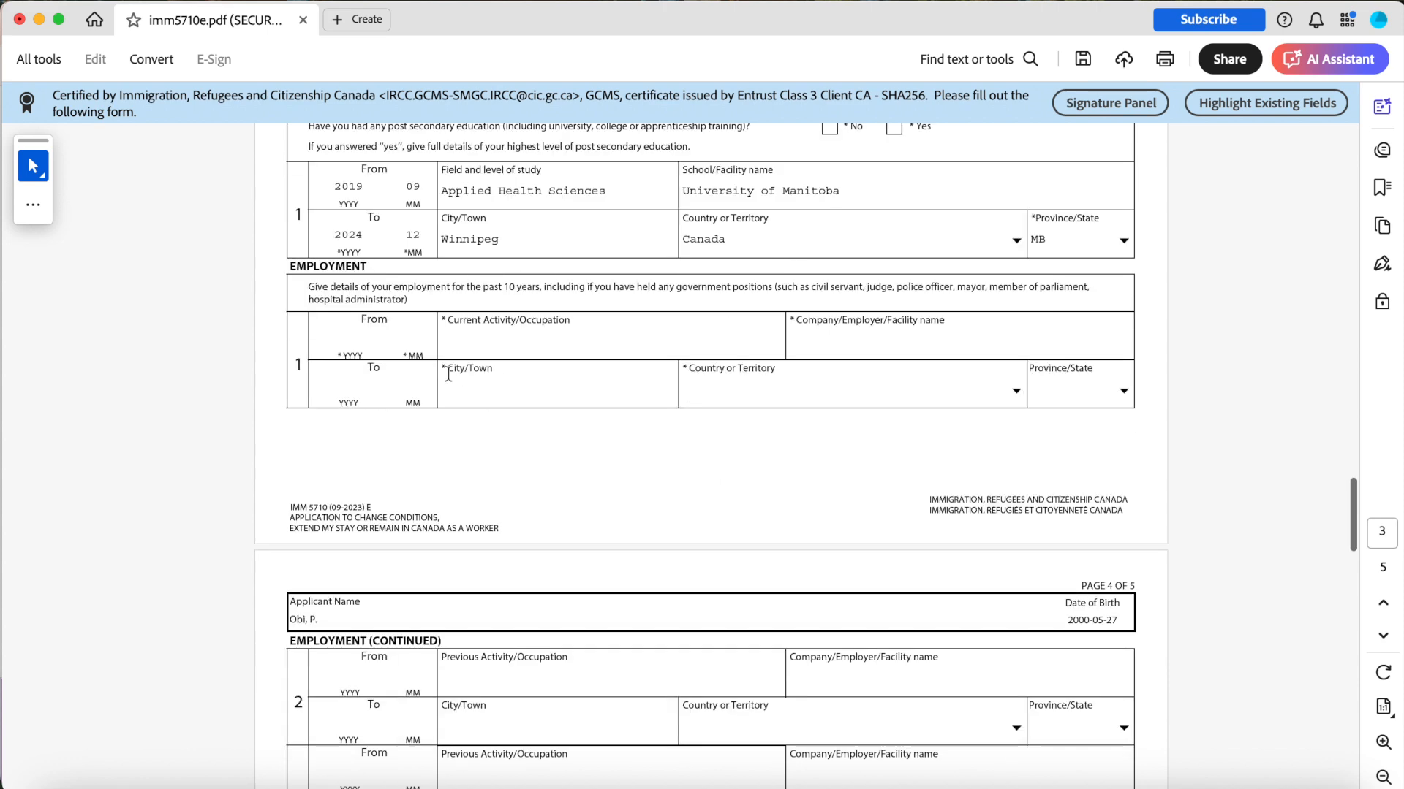
Enter current employment from 2020-01 to 2023-04 as Teaching Assistant at University of Manitoba in Winnipeg.
scroll(448, 373, down, 1)
scroll(418, 317, down, 3)
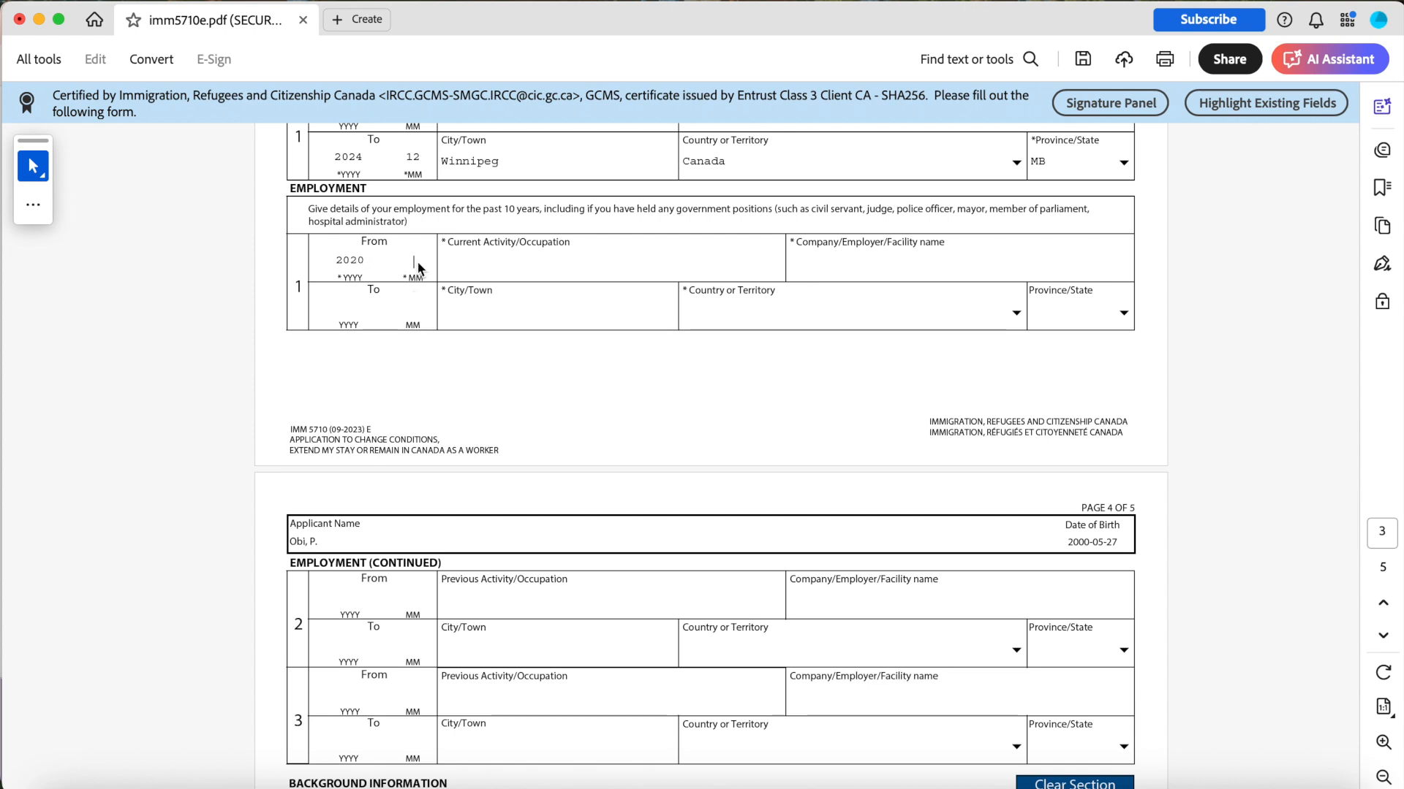
click(423, 263)
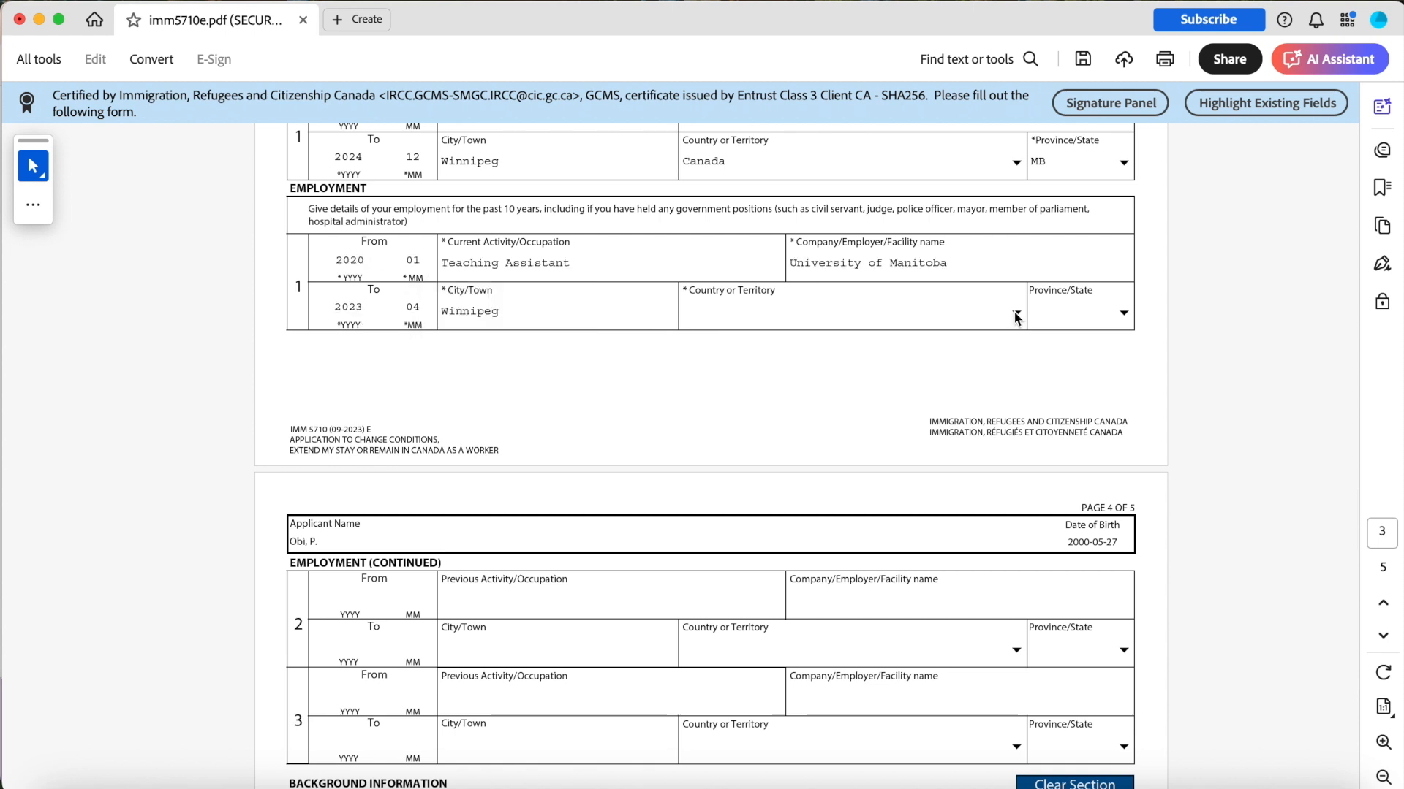
Pick the employment country and province from their dropdown lists.
click(1016, 313)
text(ca)
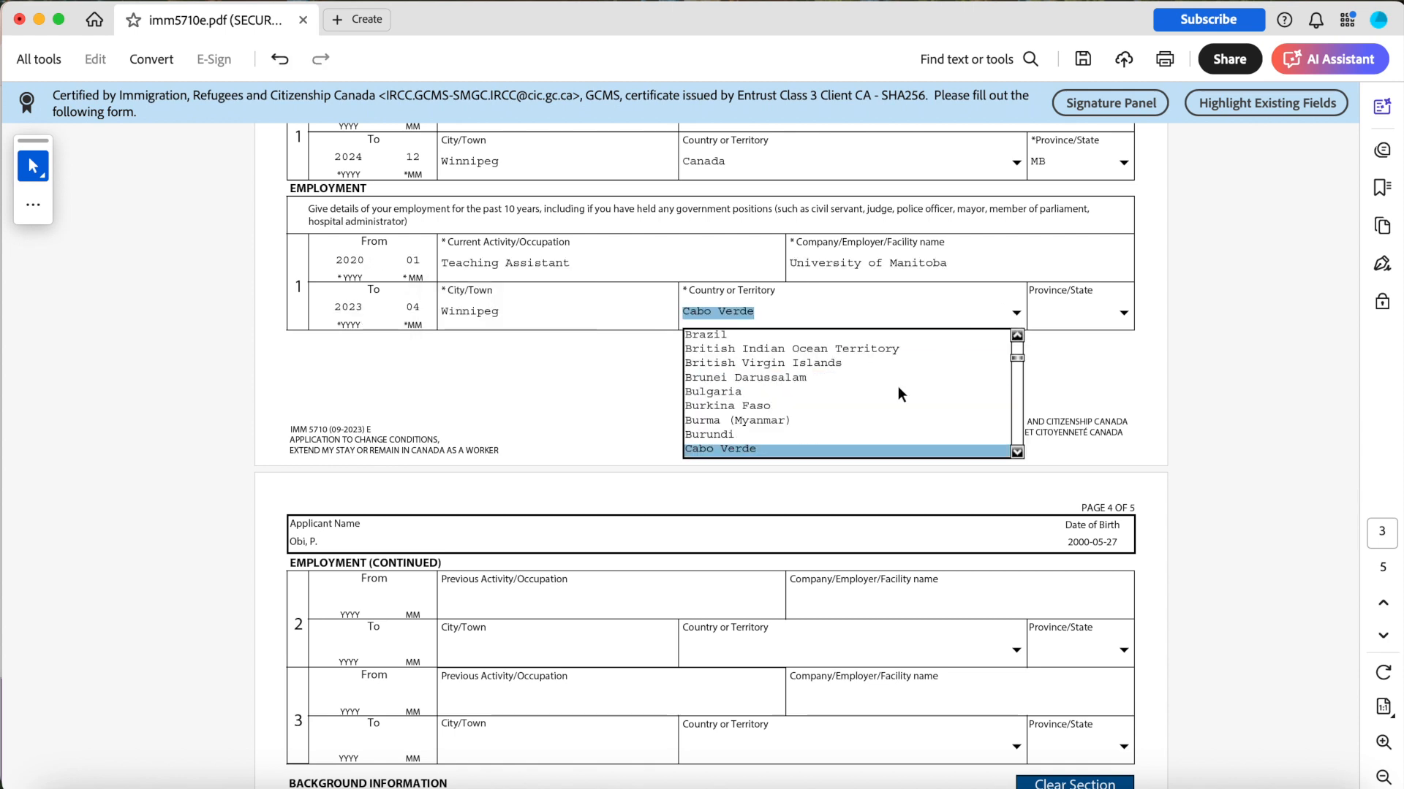
click(1122, 419)
scroll(1122, 419, down, 1)
click(1016, 288)
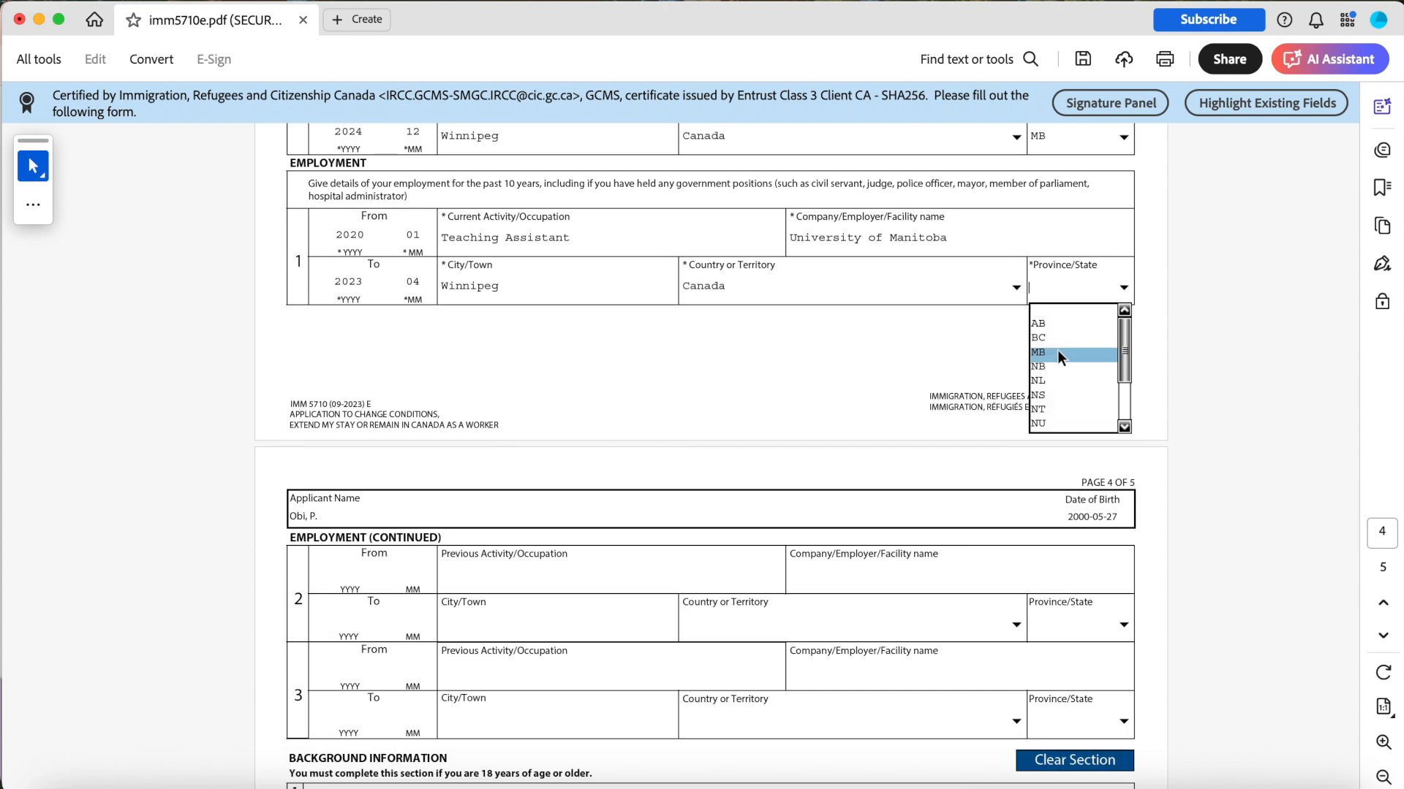
click(1057, 351)
Answer No to background questions 1a and 1b about tuberculosis and physical or mental disorders.
scroll(840, 413, down, 7)
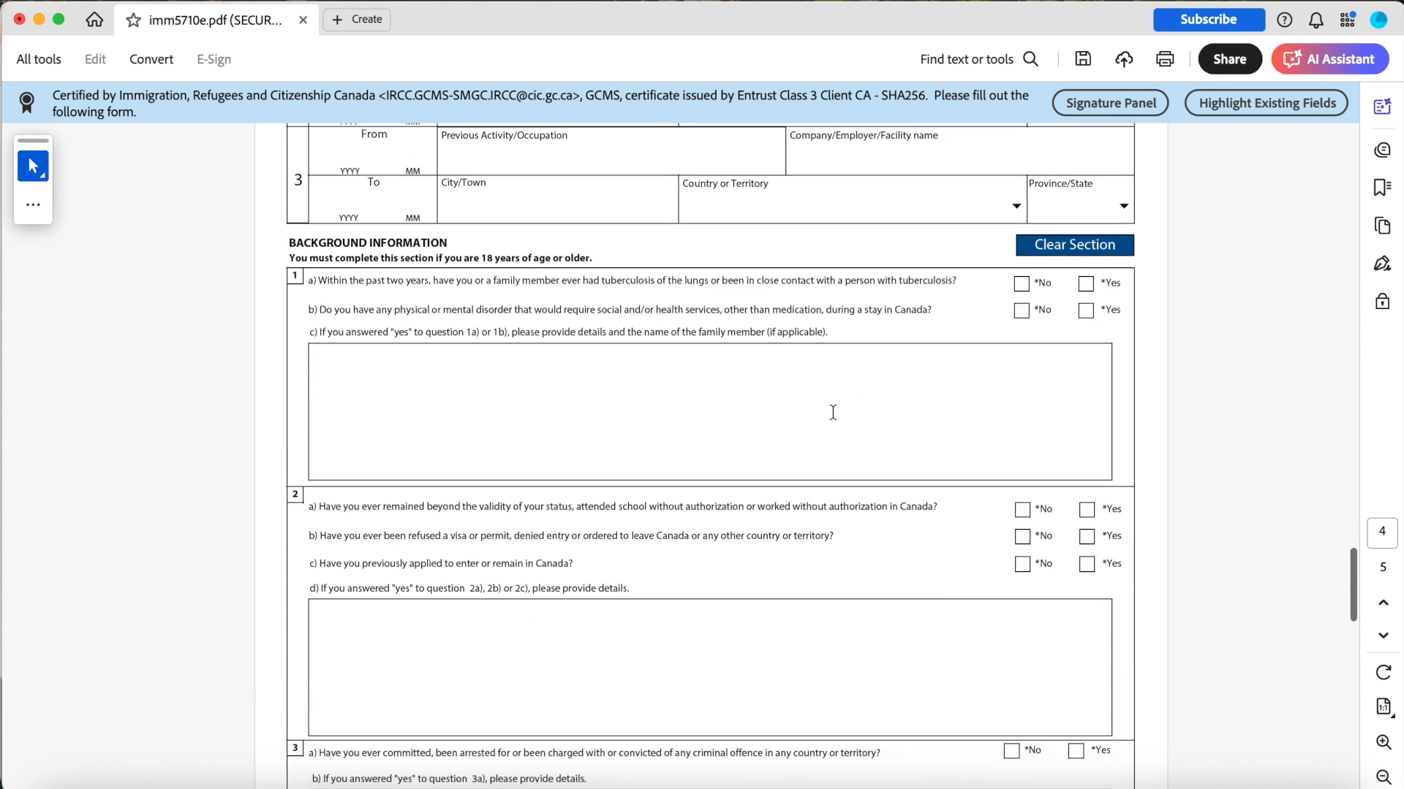
scroll(833, 413, down, 1)
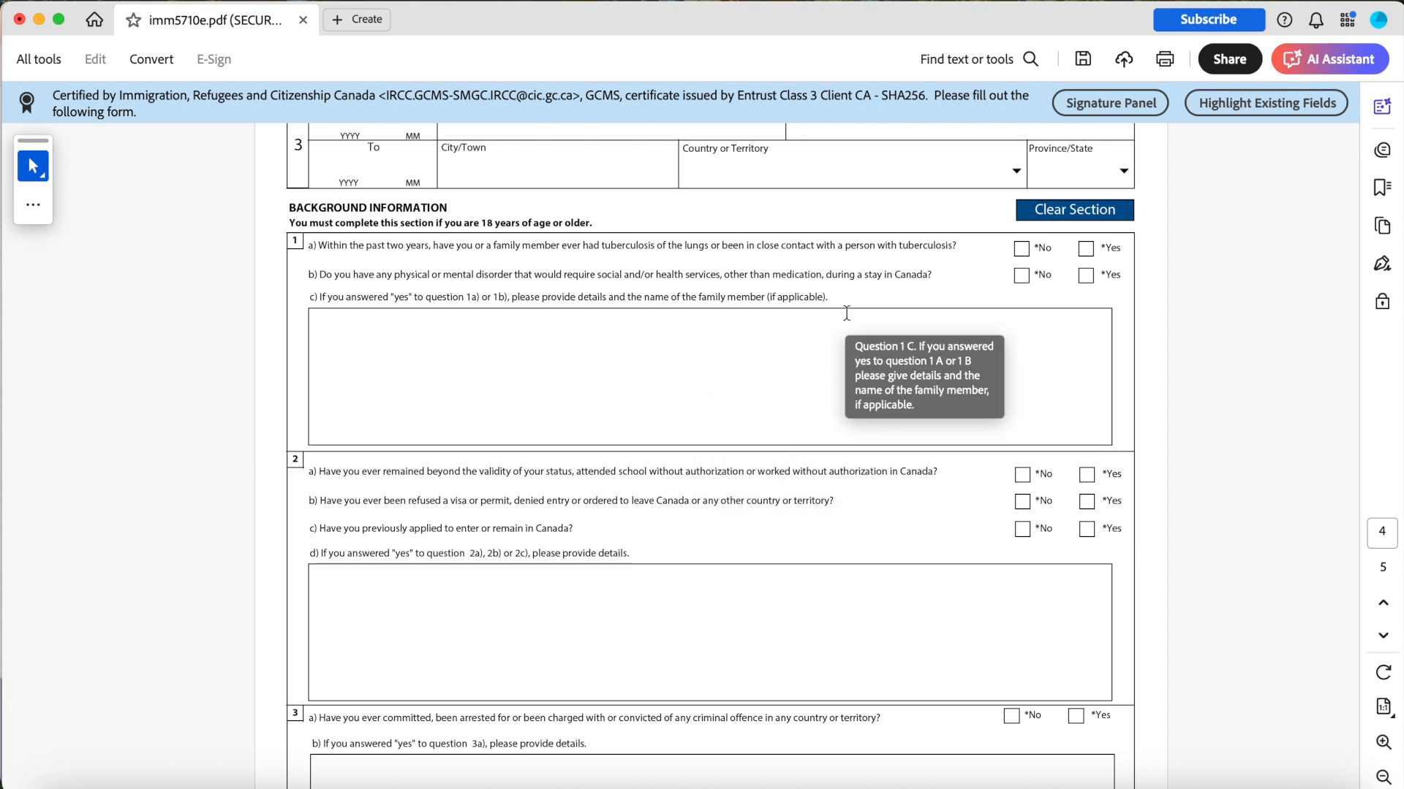
click(1023, 251)
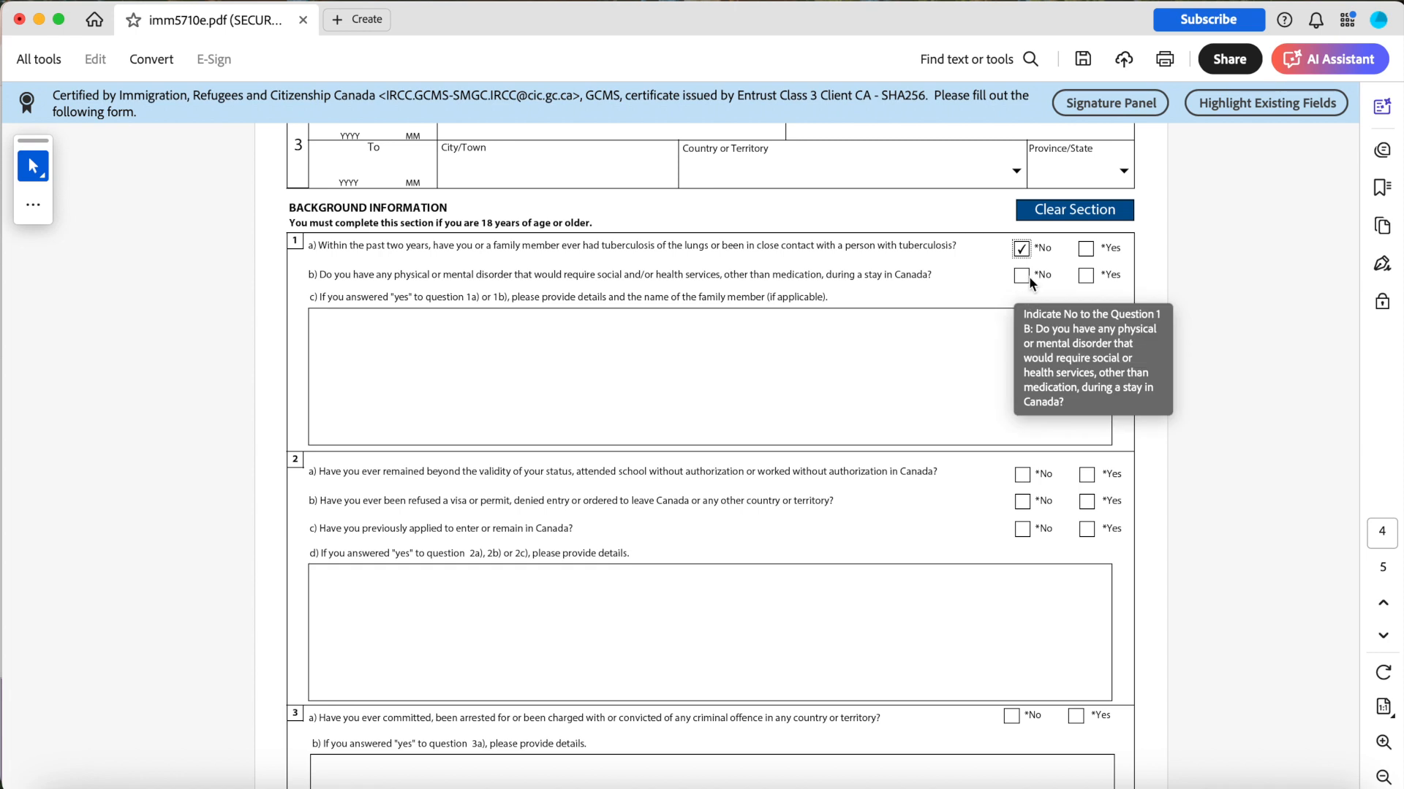
click(1027, 278)
Answer No to background questions 2a and 2b and Yes to 2c about previously applying to Canada.
scroll(1023, 278, down, 4)
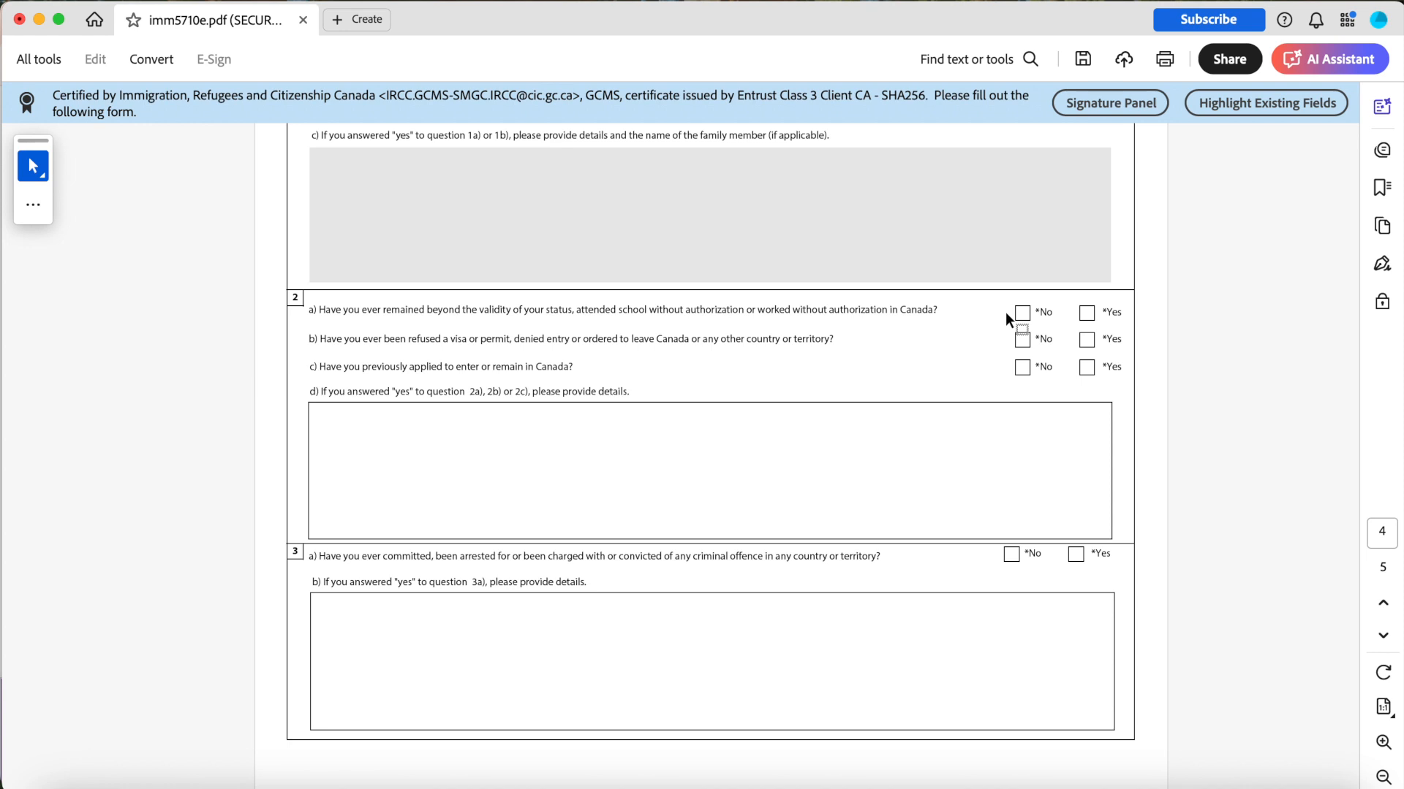
click(1023, 314)
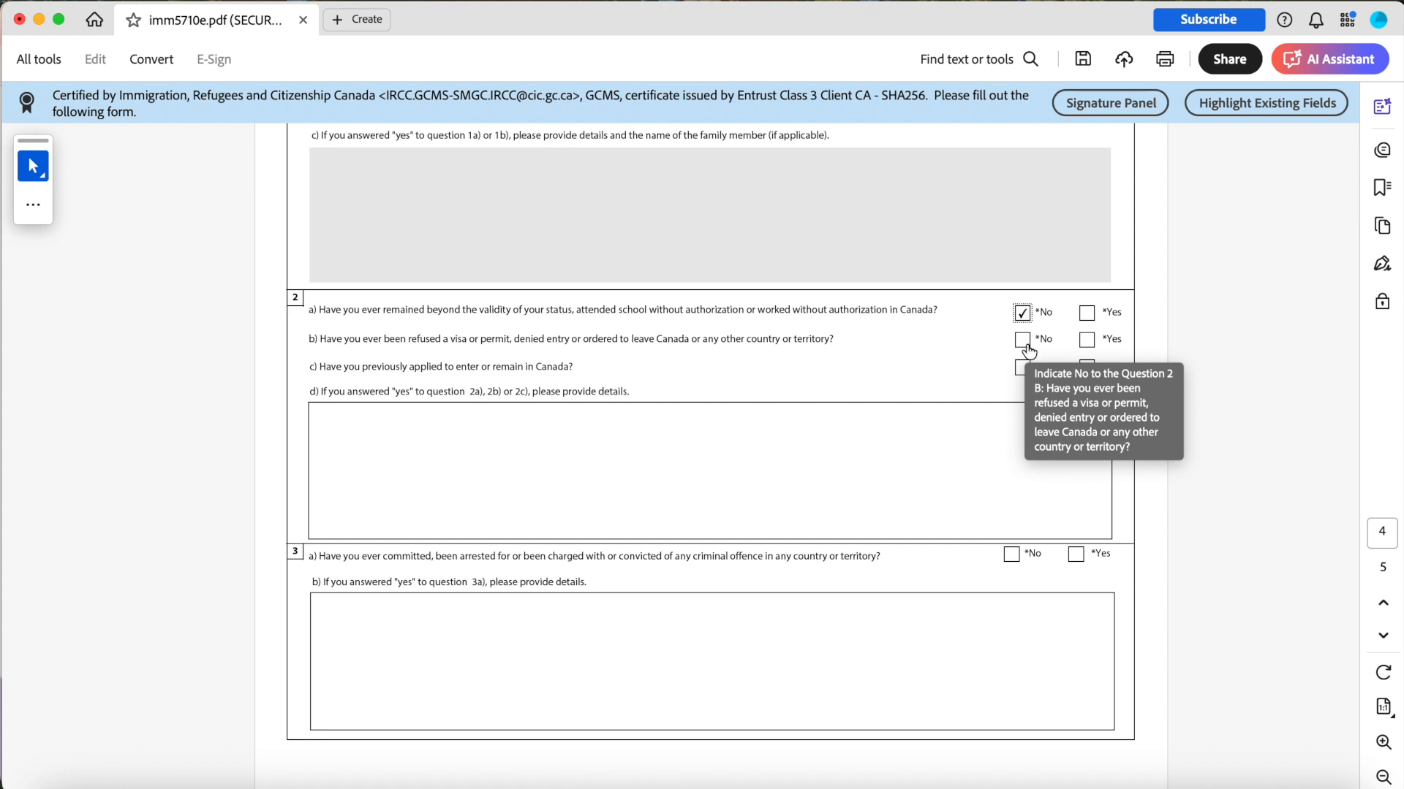
click(1027, 347)
scroll(1027, 337, down, 2)
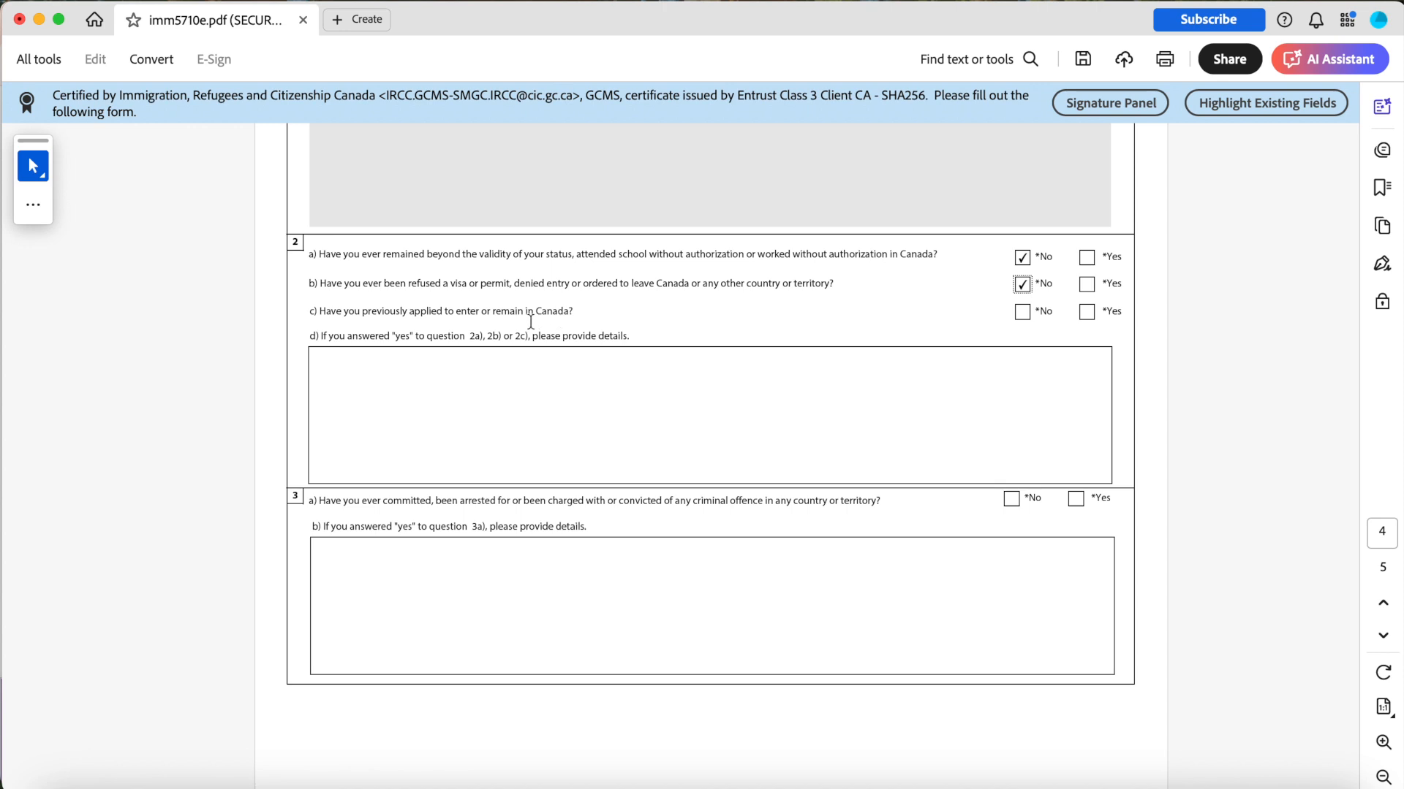
scroll(1023, 307, down, 2)
click(1086, 246)
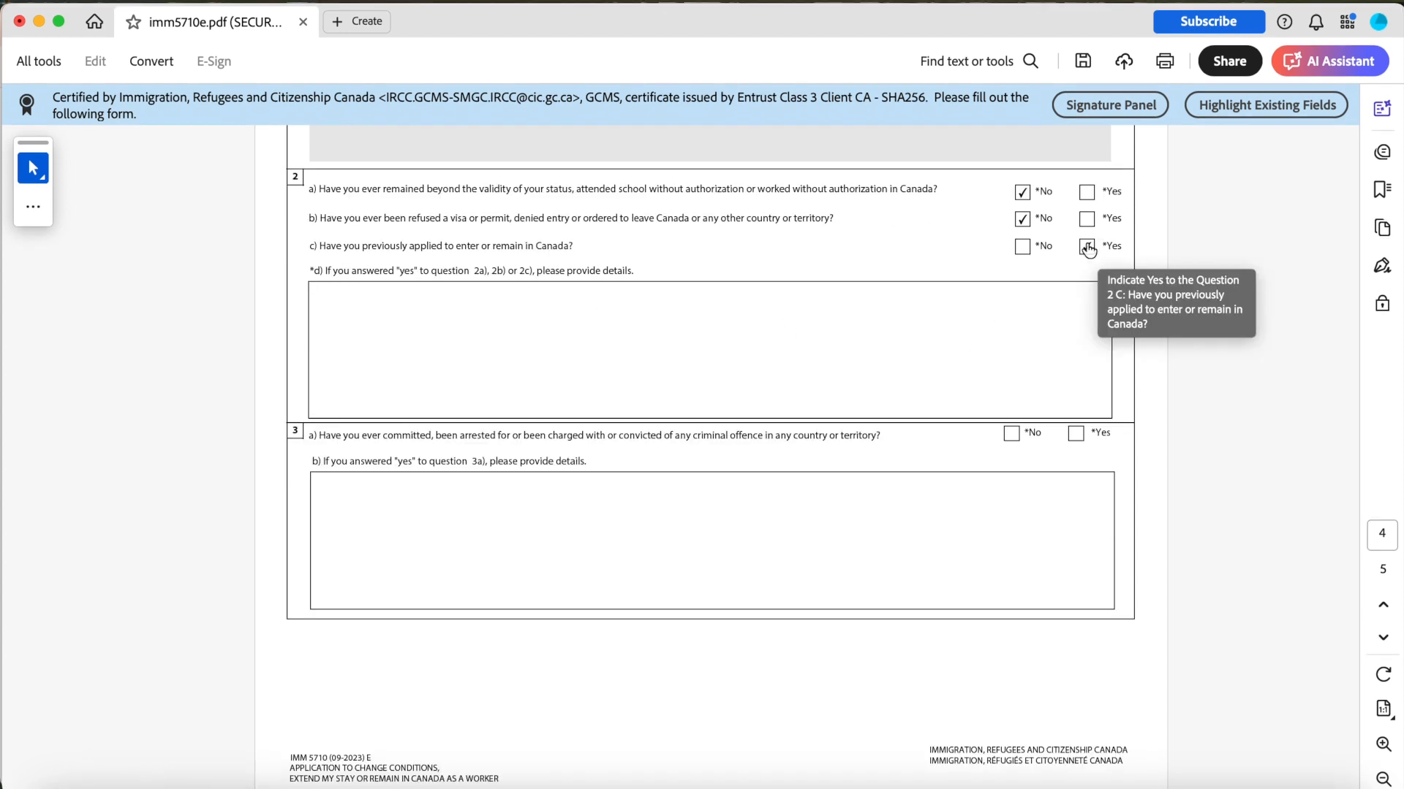
Enter "2c) Study permit extension - Sept 2023, Temporary Visa extension - Dec 2024" in the question 2d details box.
click(473, 305)
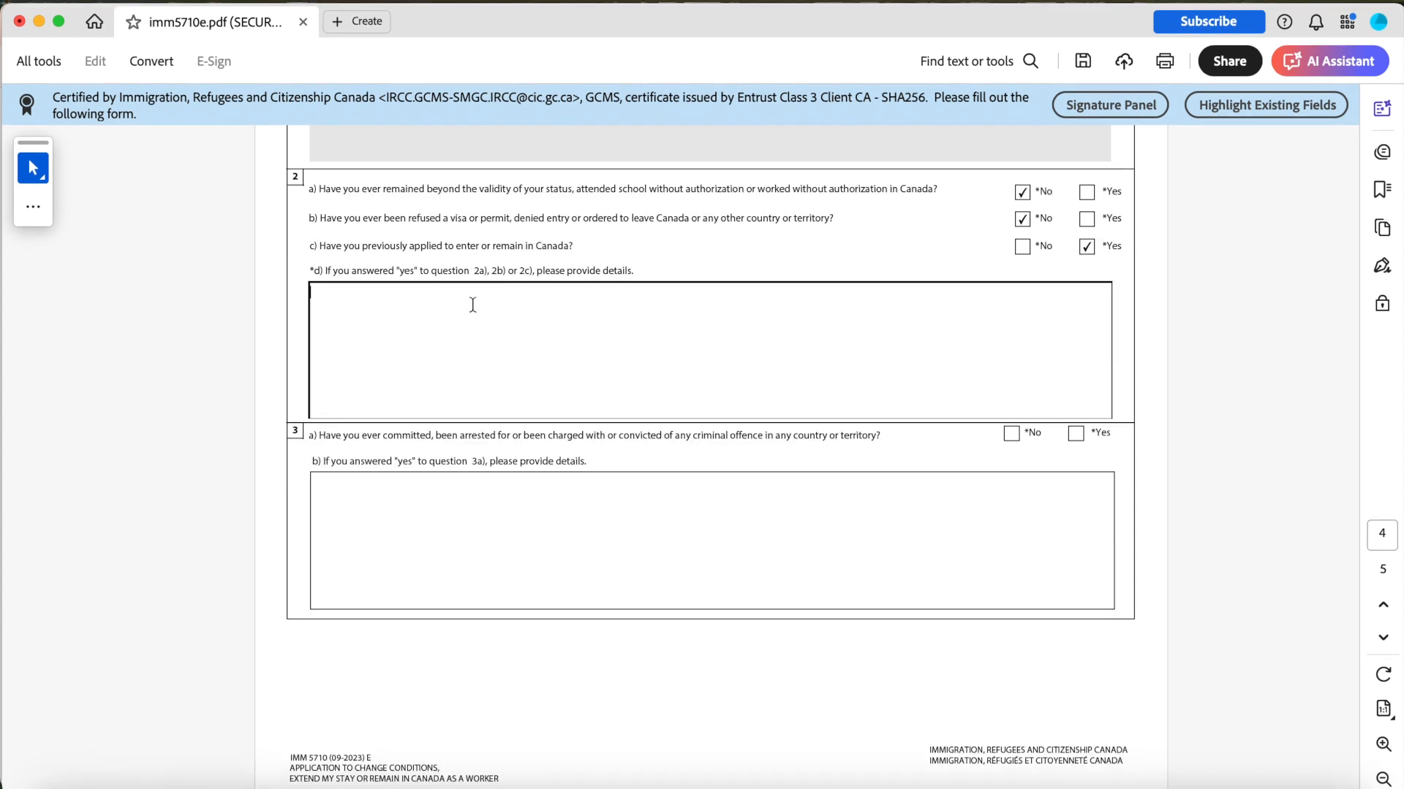
text(Study permit ext)
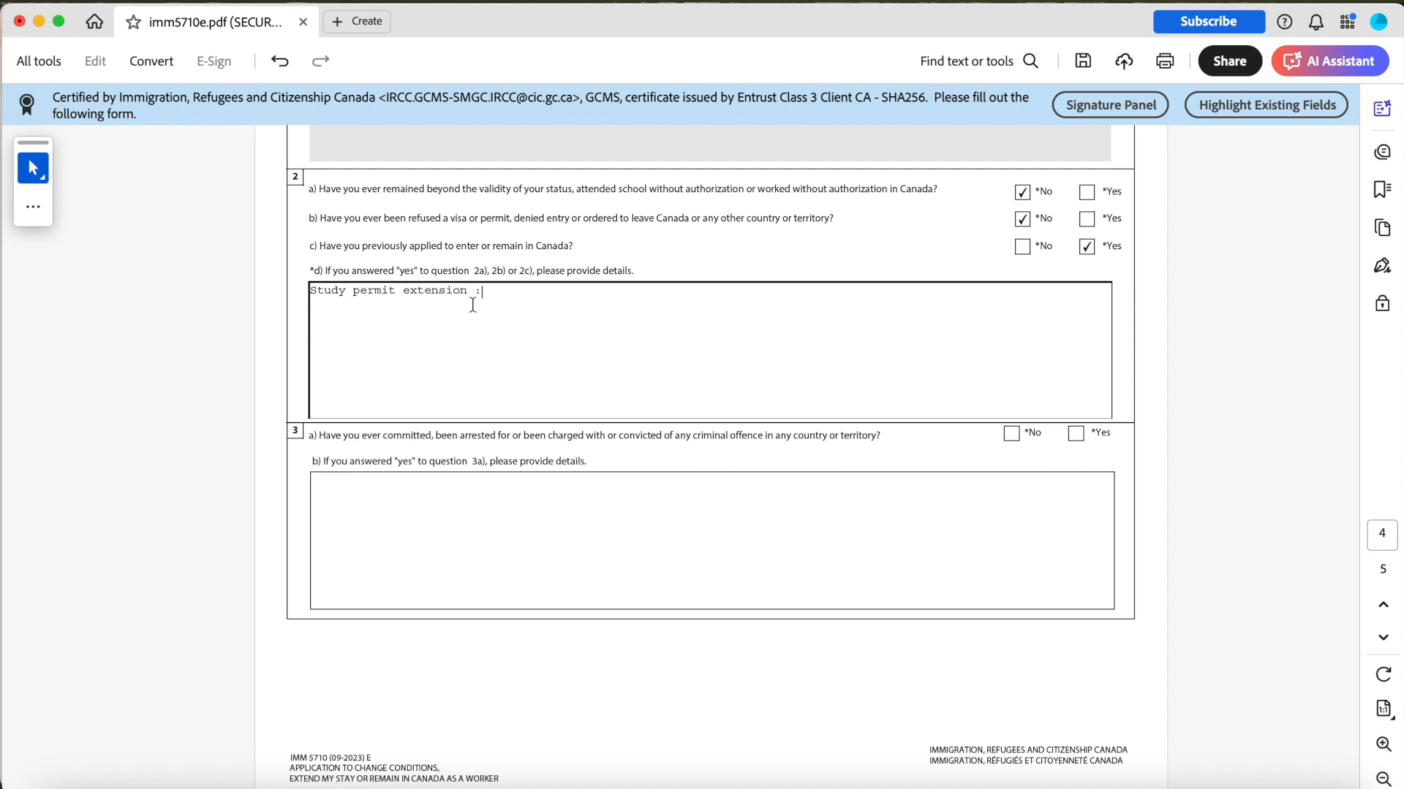
text(ension - Sept 201)
text(porary Visa extension - Dec 2024)
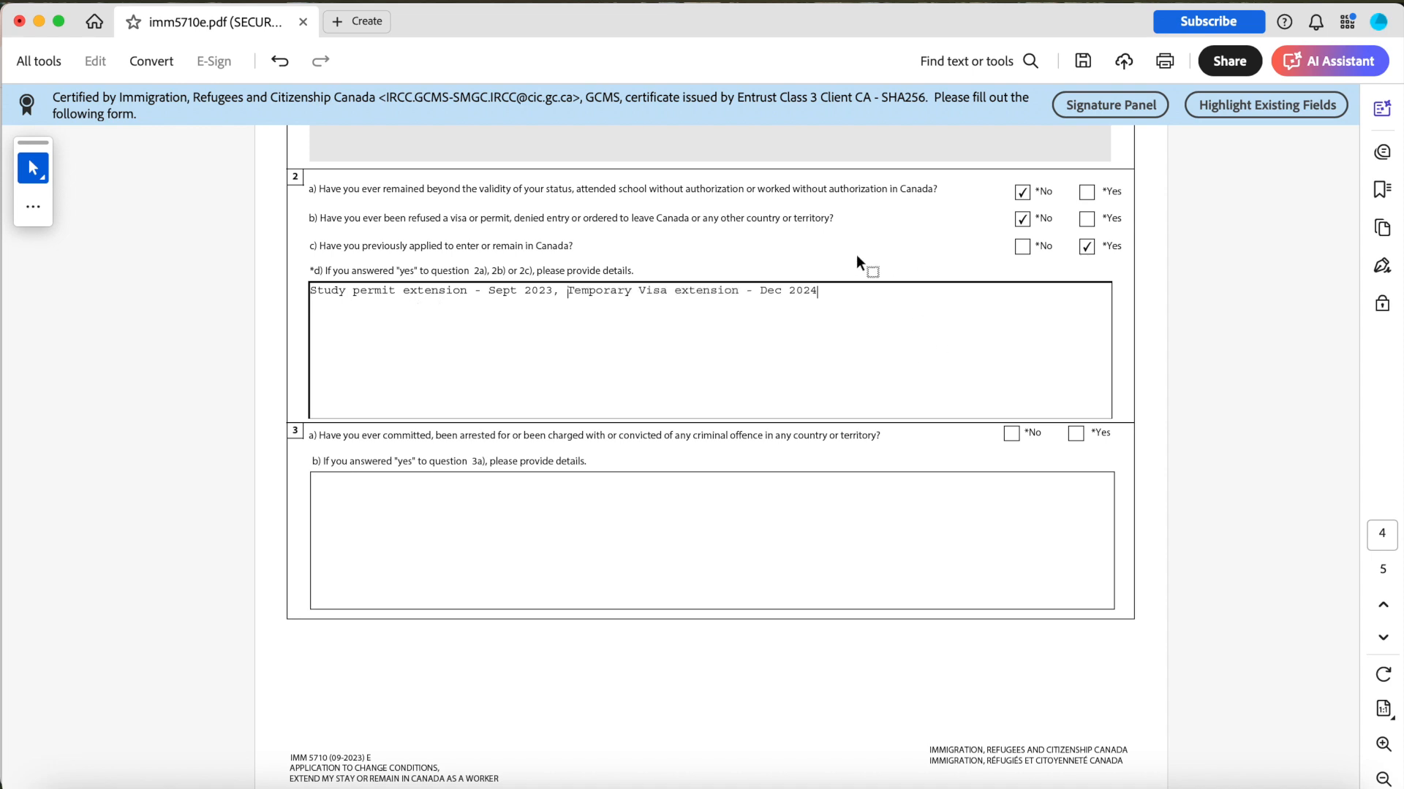
click(314, 296)
text(2c))
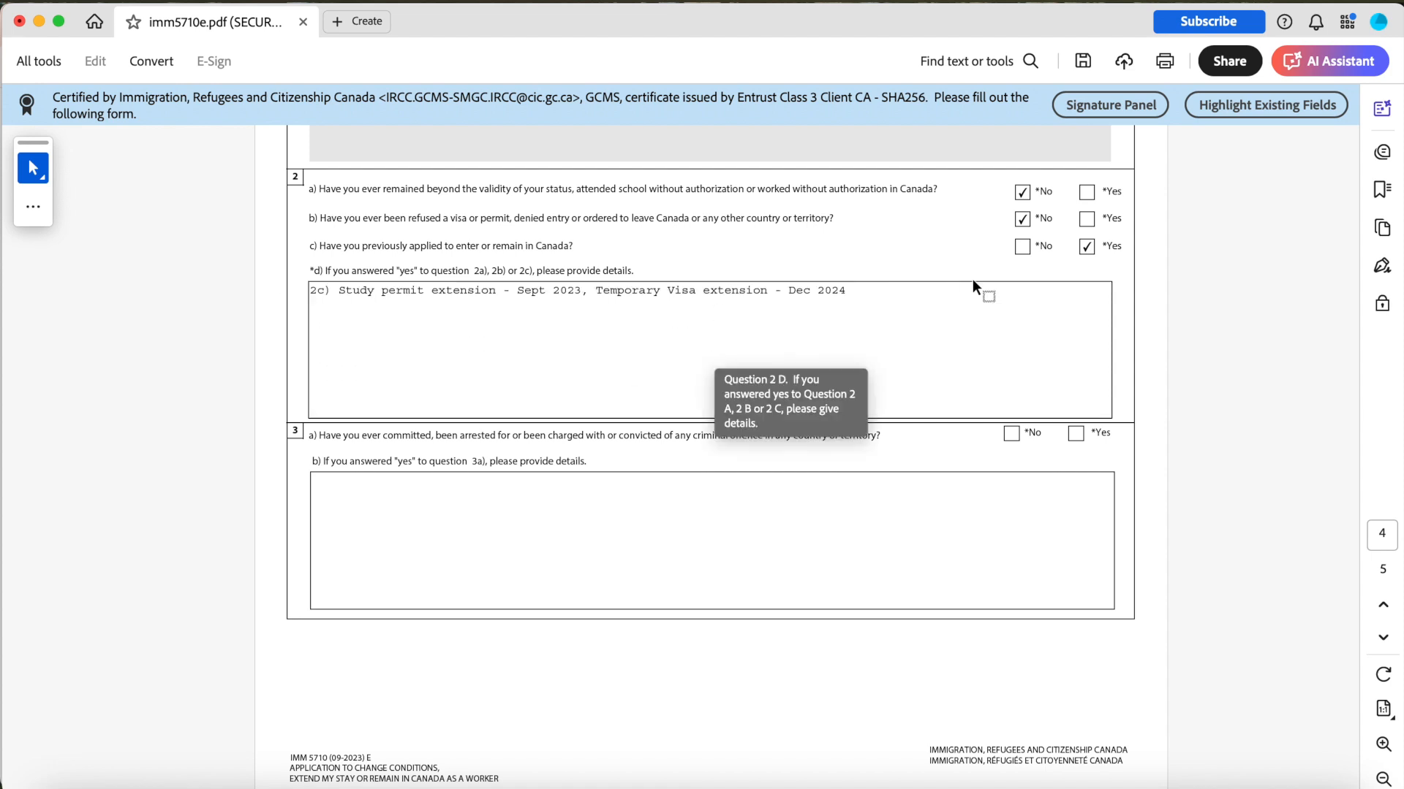
Answer No to background question 3a about criminal offences.
scroll(699, 525, up, 3)
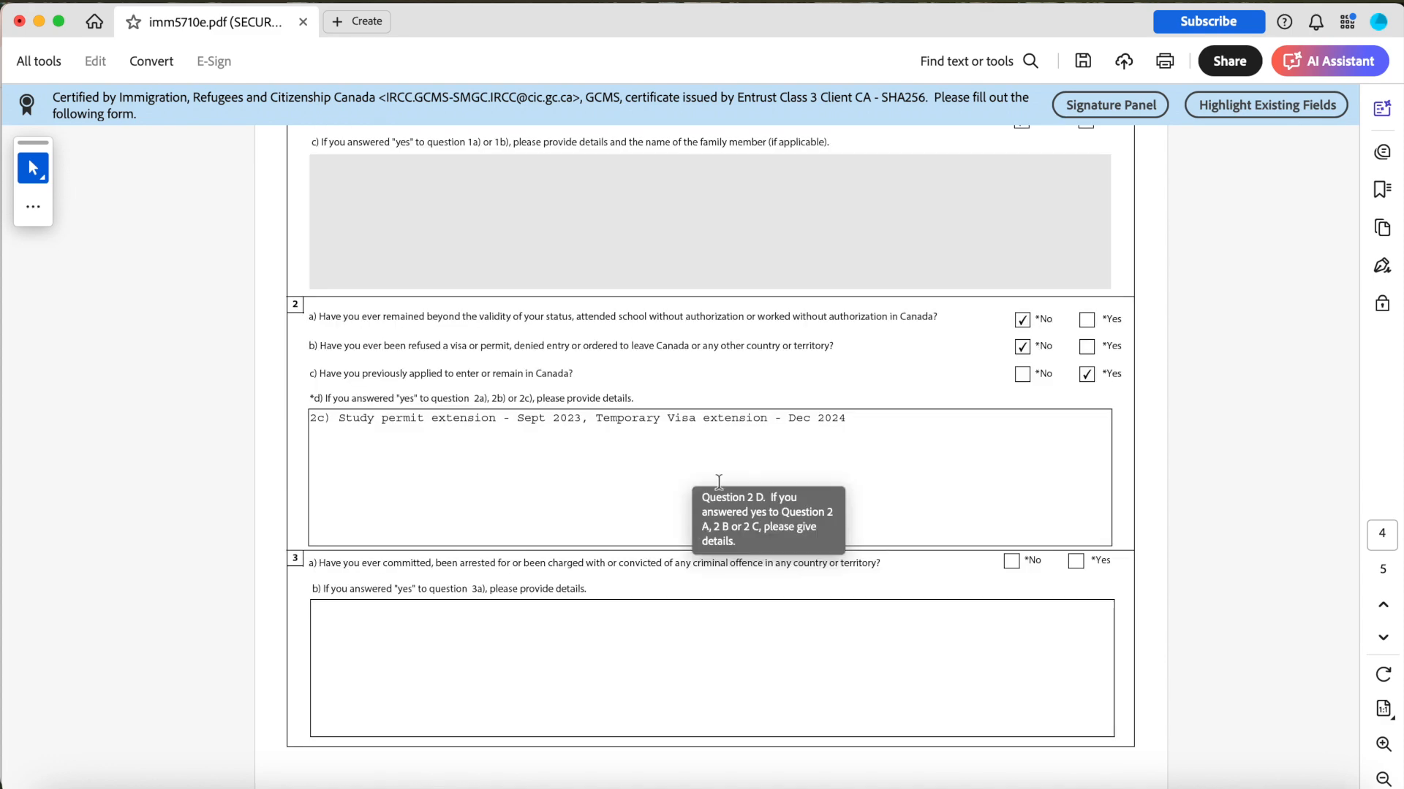
scroll(719, 361, down, 4)
scroll(718, 361, down, 2)
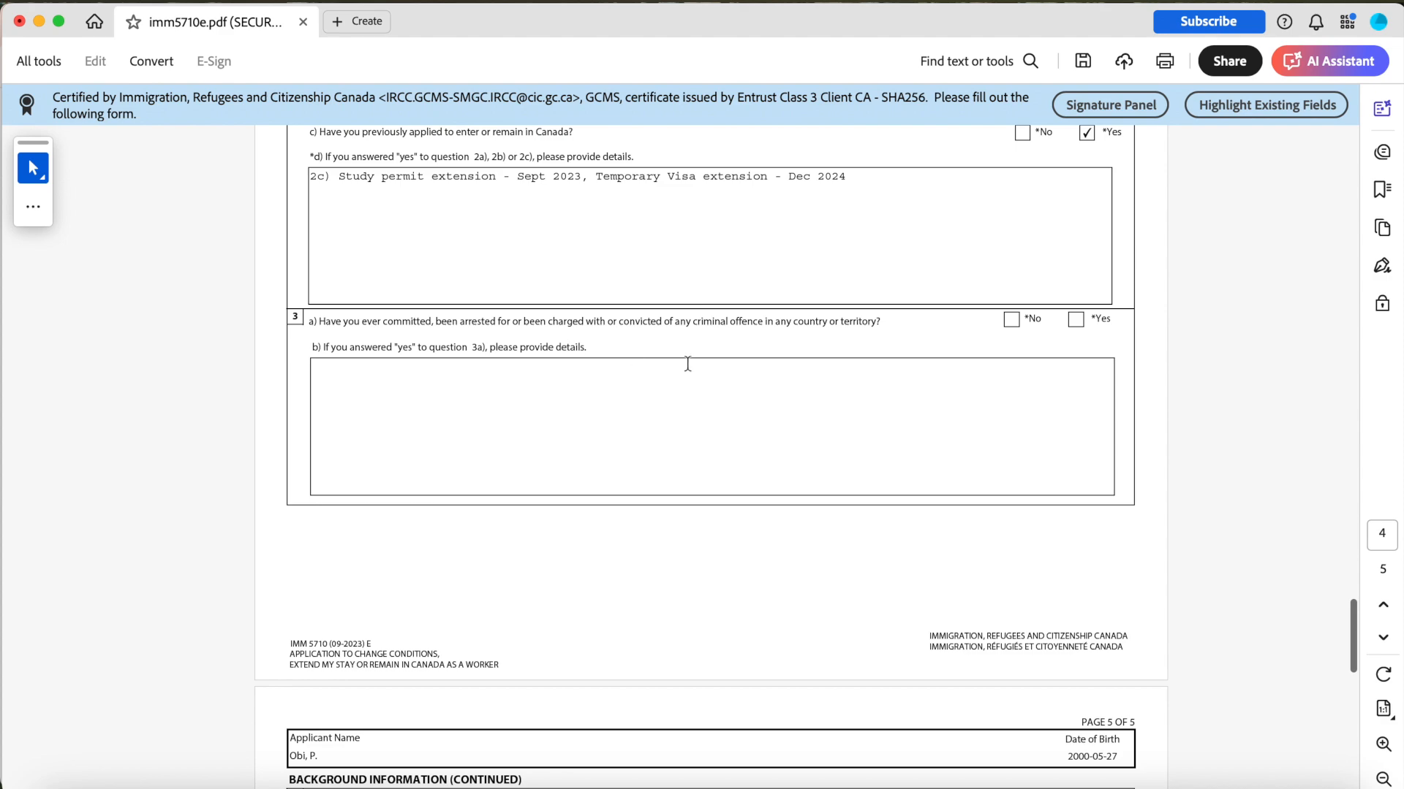
click(1018, 319)
Answer No to background questions 4a, 5 and 6 about military service, violent organizations and ill treatment.
scroll(1016, 322, down, 15)
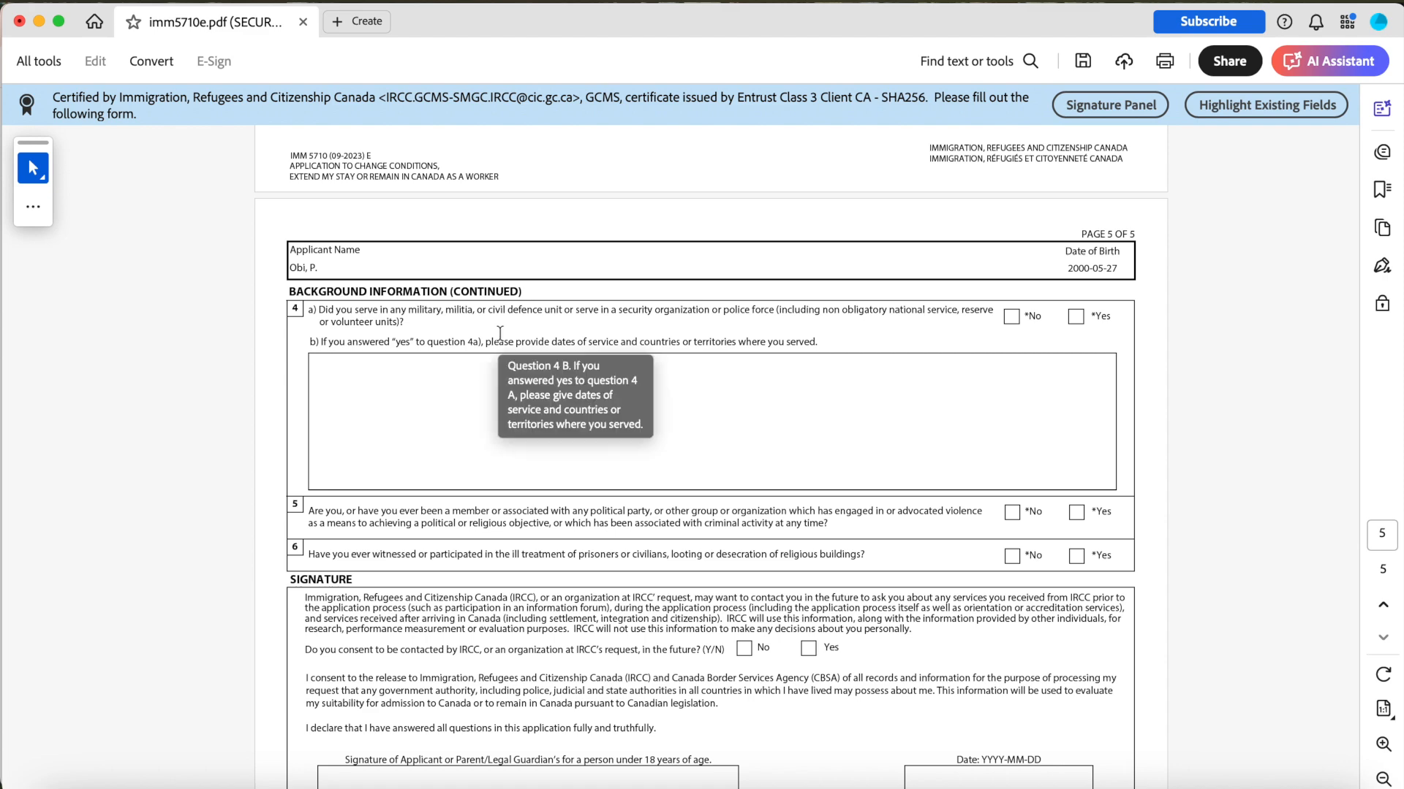
click(1012, 318)
scroll(1015, 327, down, 5)
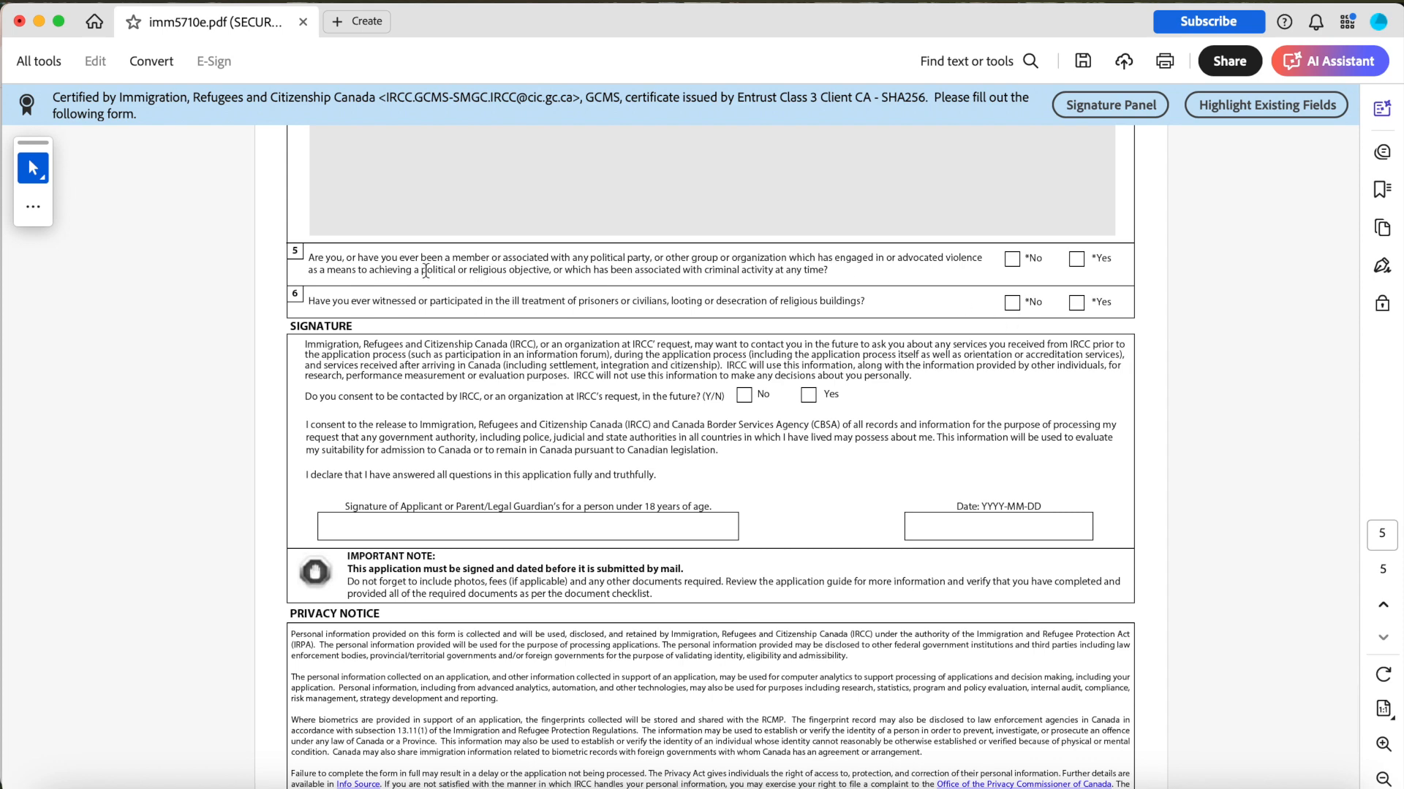
click(1011, 263)
scroll(1012, 272, down, 1)
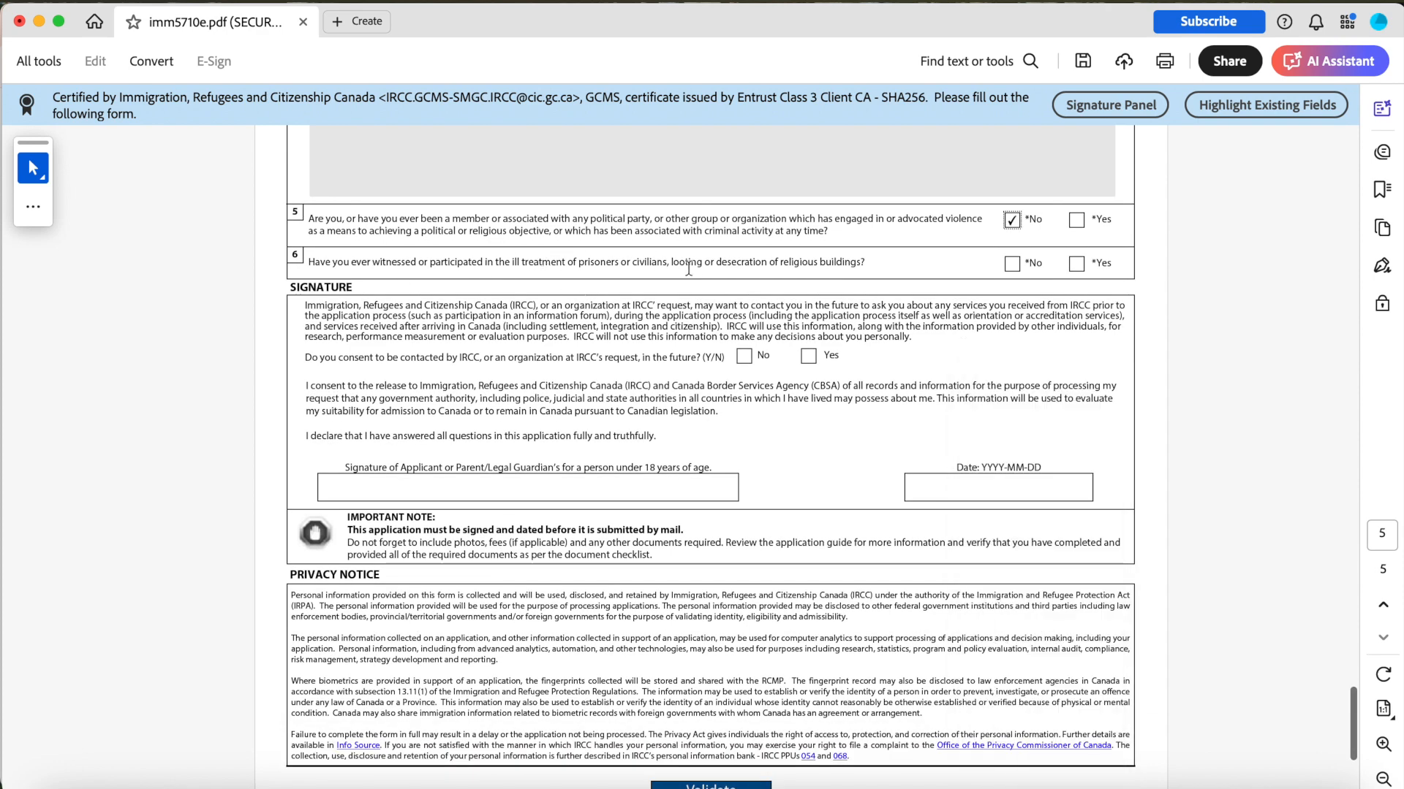
click(1013, 272)
Consent to being contacted by IRCC in the future.
scroll(1012, 272, up, 8)
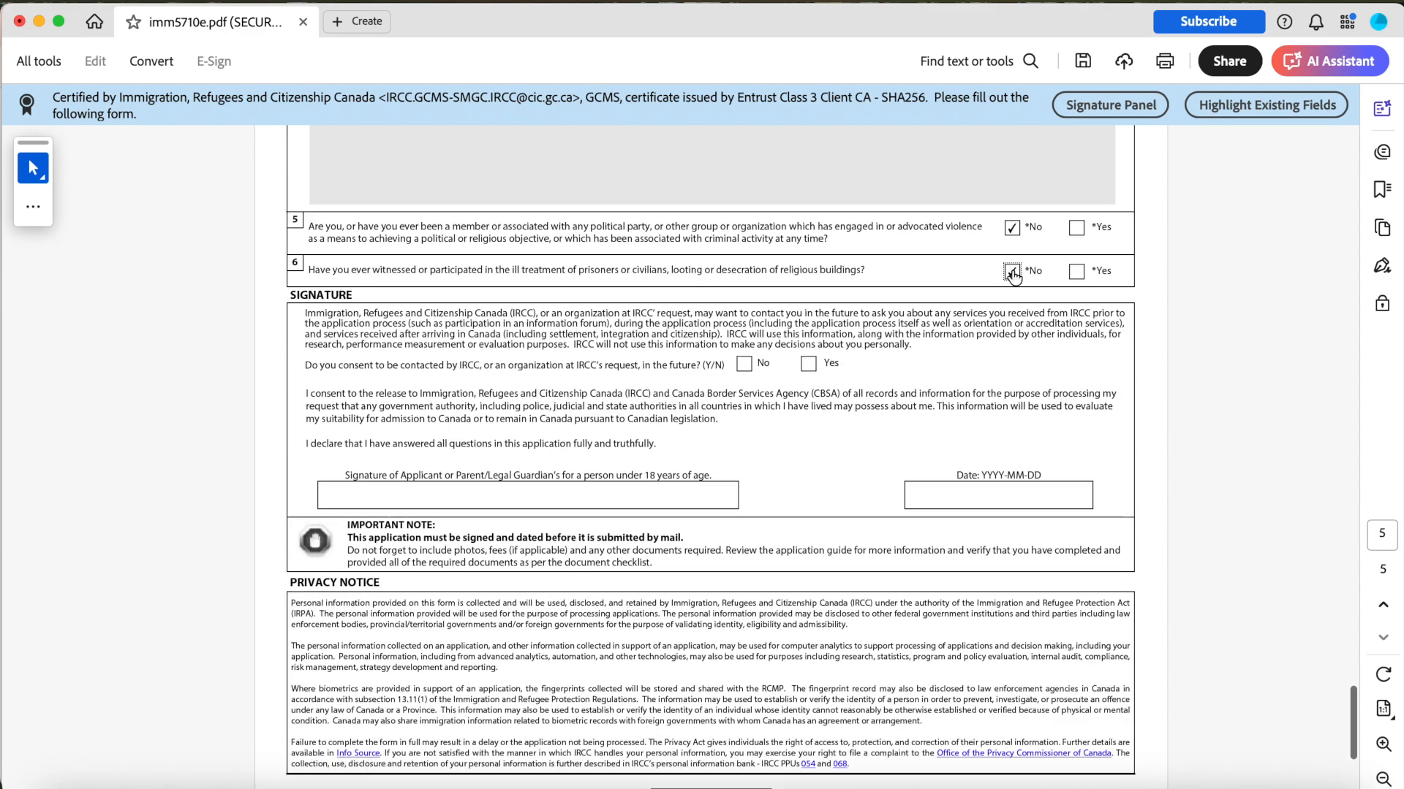
scroll(404, 323, up, 4)
scroll(404, 324, down, 1)
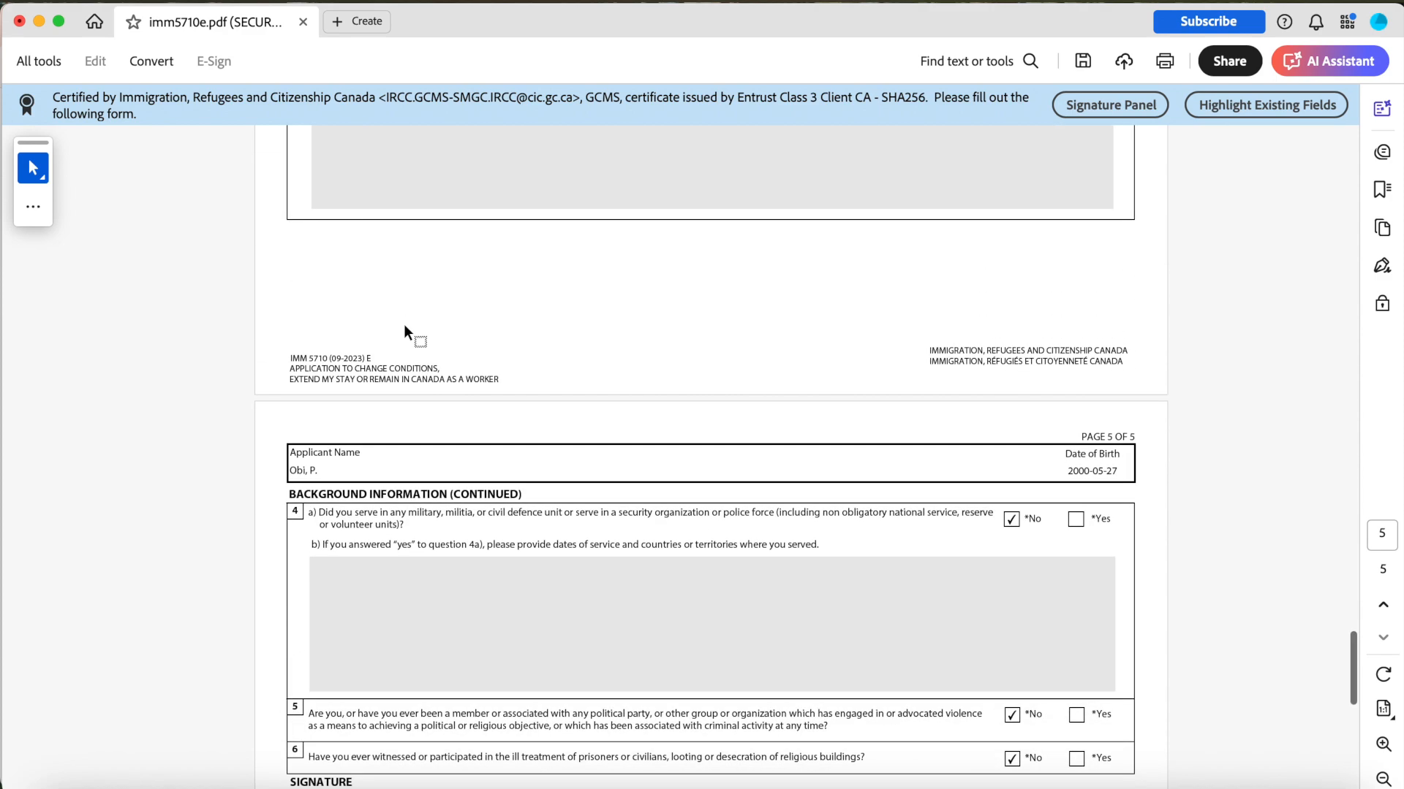
scroll(959, 595, up, 20)
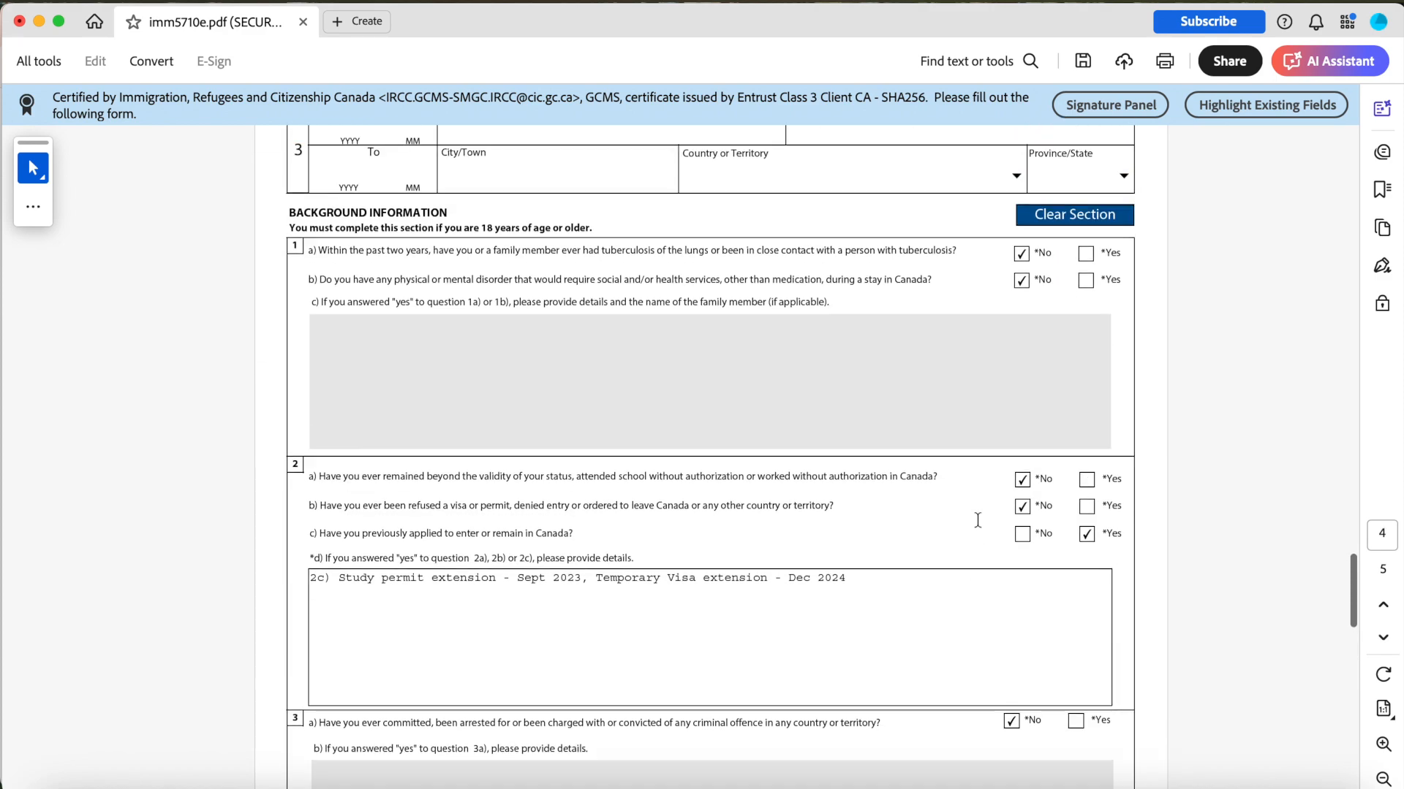
scroll(429, 364, up, 4)
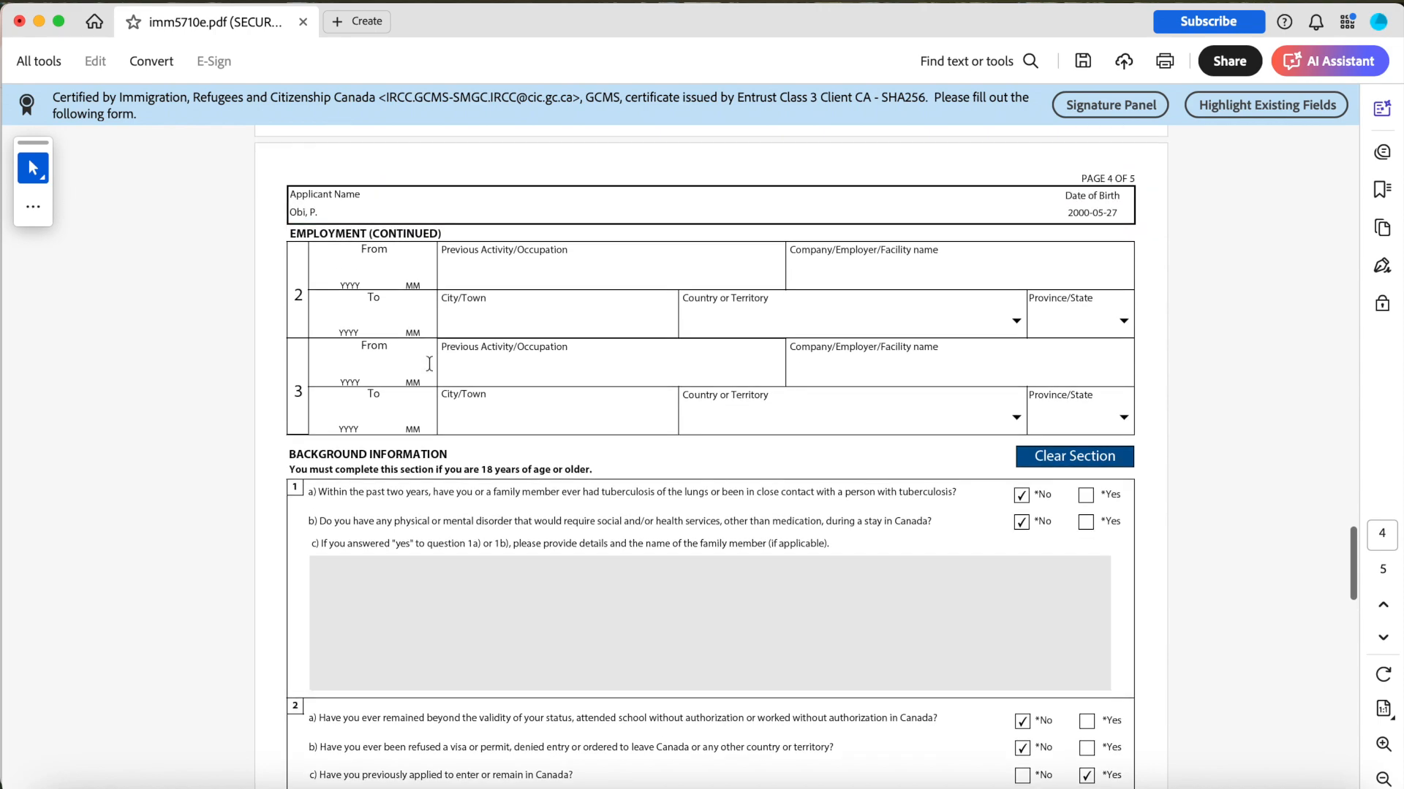
scroll(430, 363, up, 8)
scroll(429, 363, down, 20)
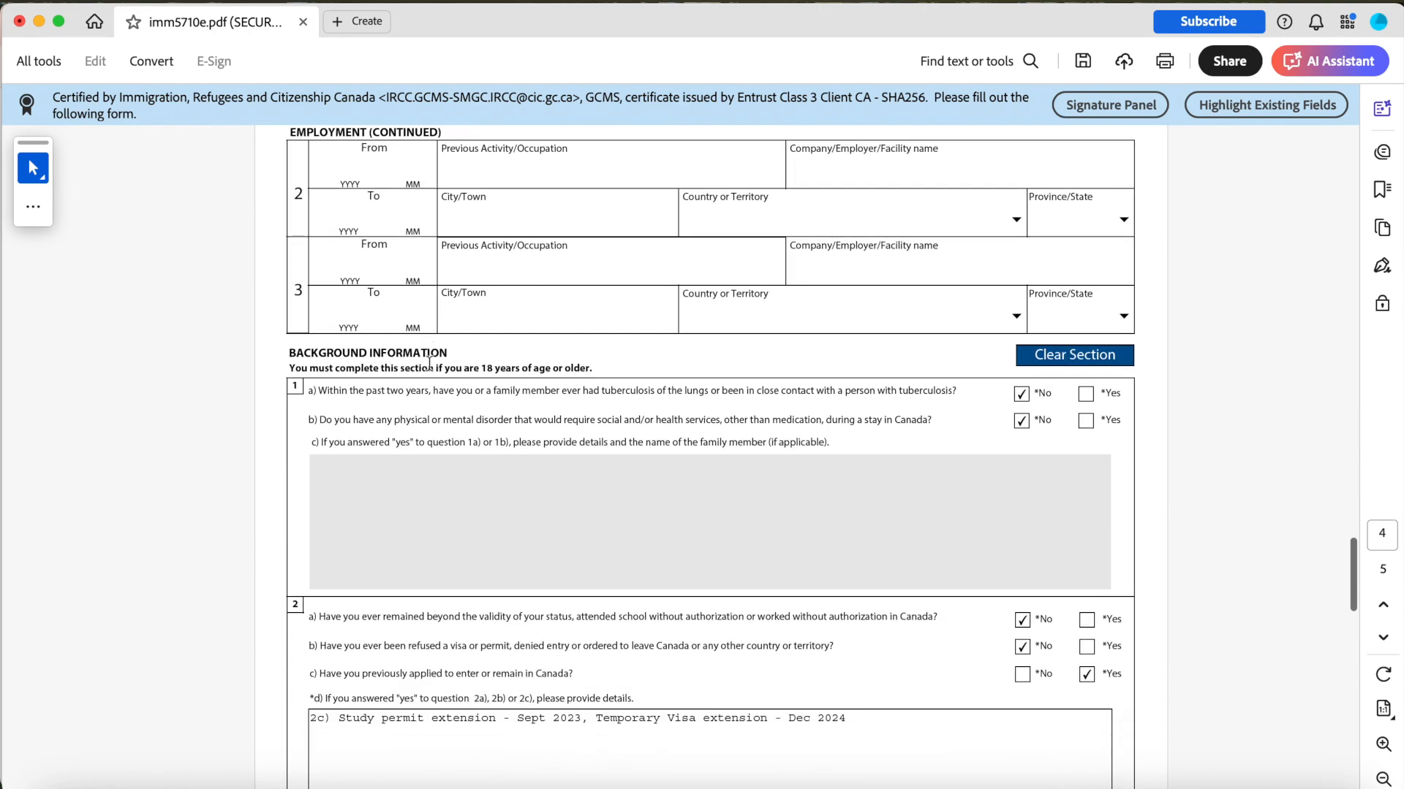
scroll(429, 363, down, 16)
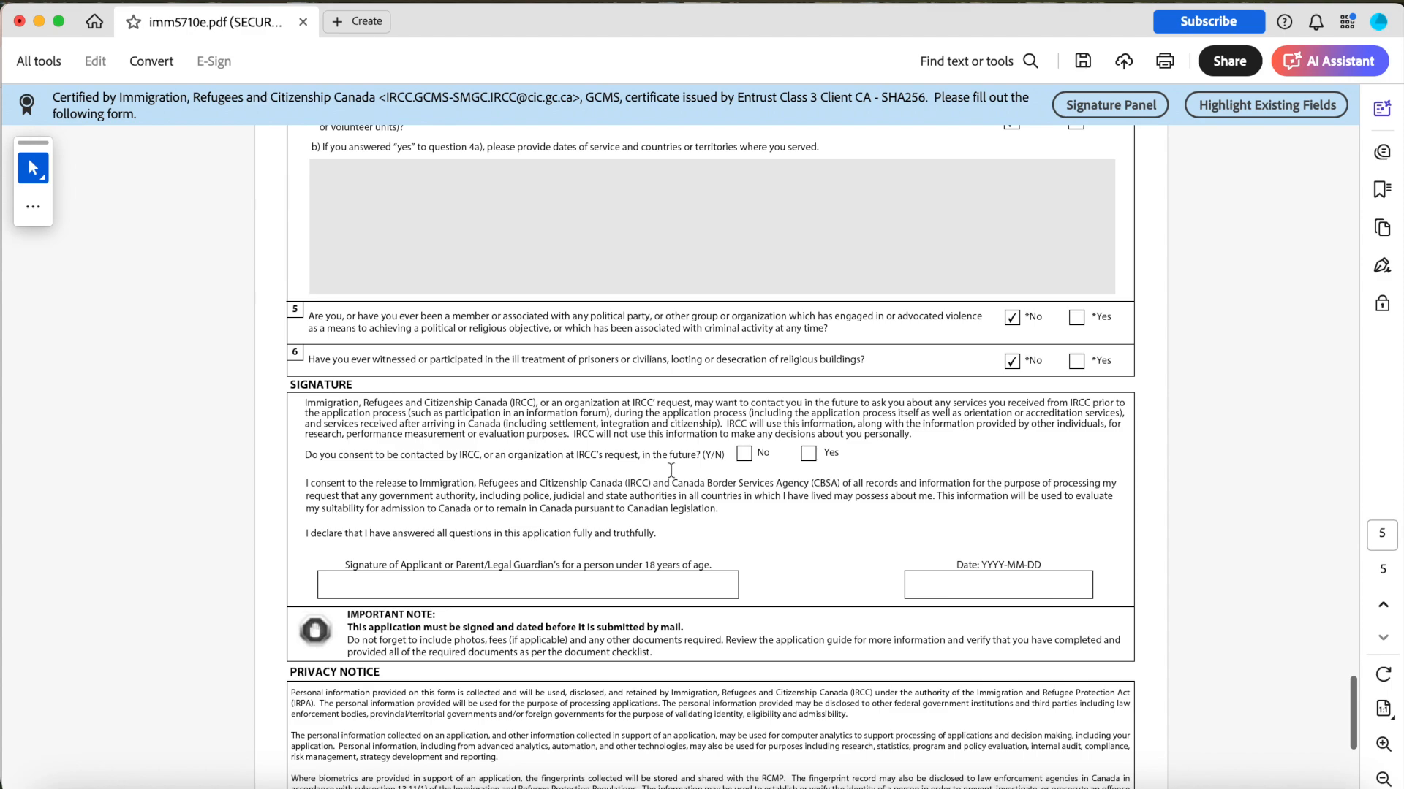
scroll(747, 301, up, 2)
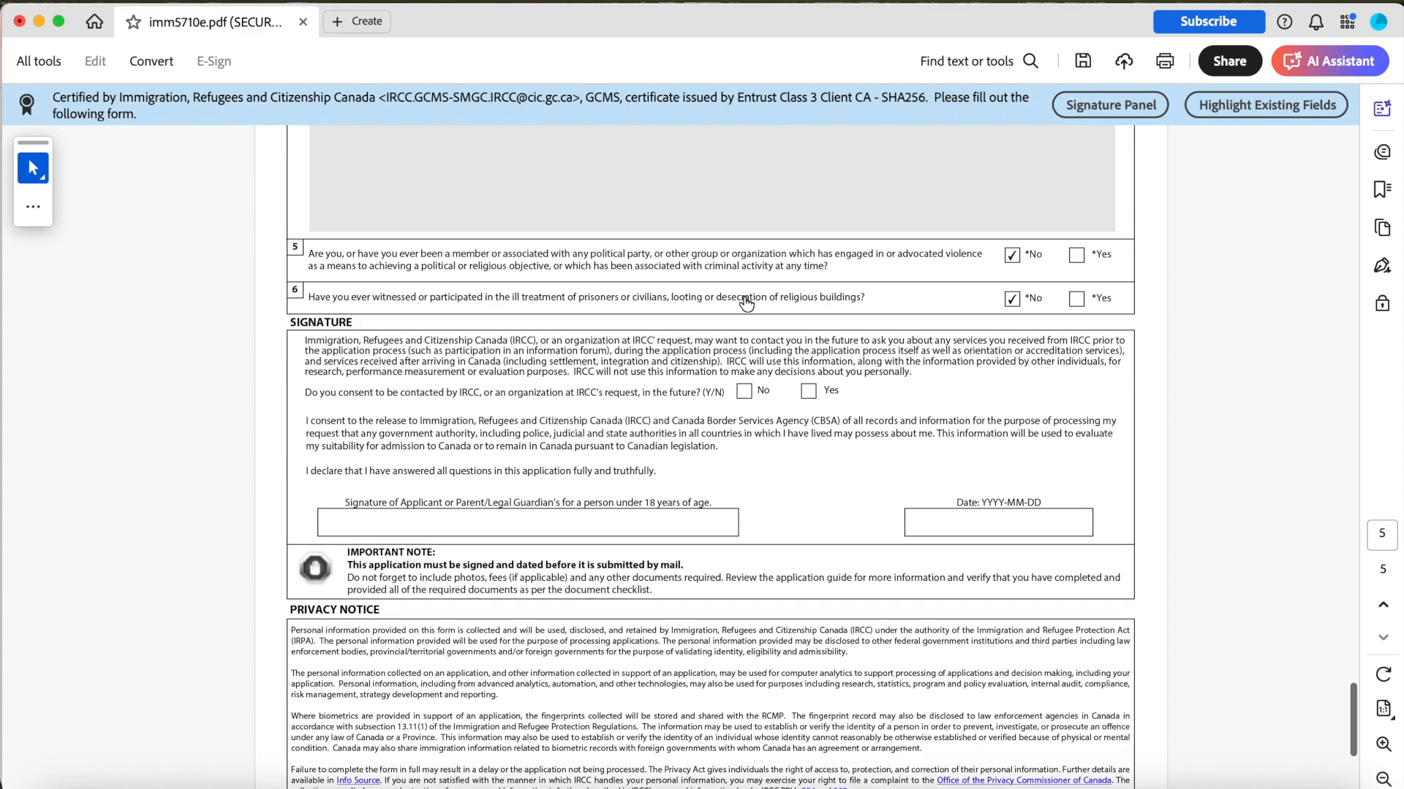
click(807, 393)
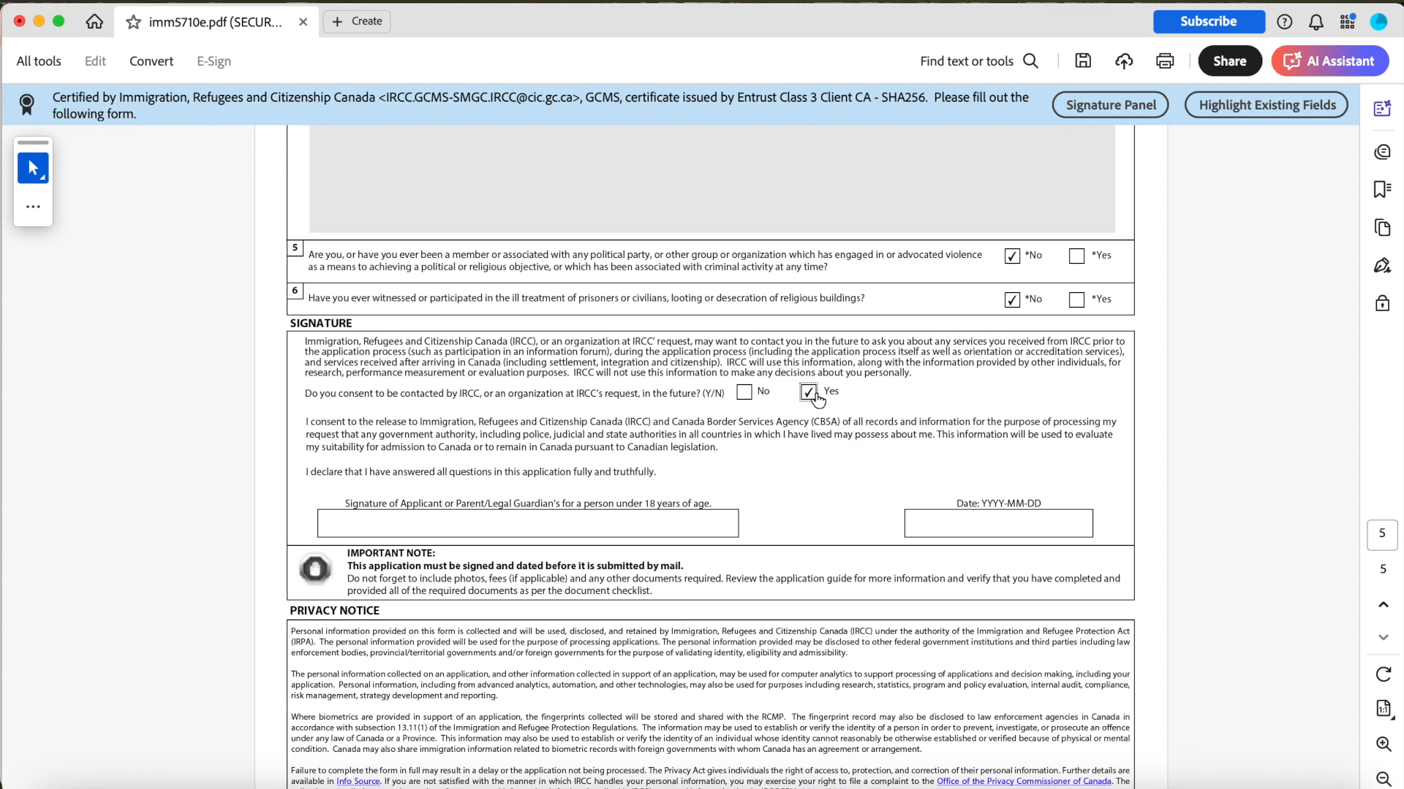
Sign the application with the applicant's full name and set the signature date to 2025-01-15.
scroll(793, 394, down, 3)
click(636, 435)
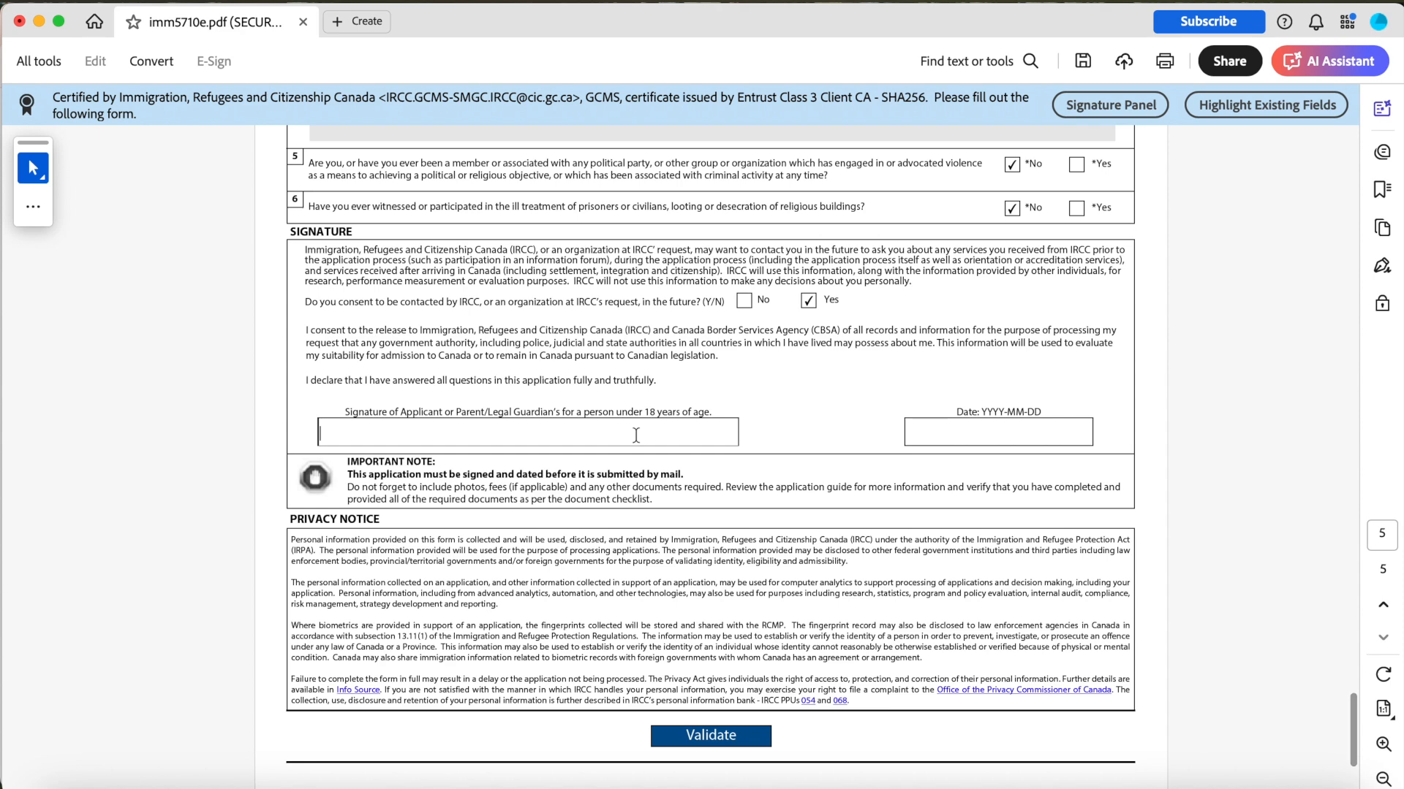
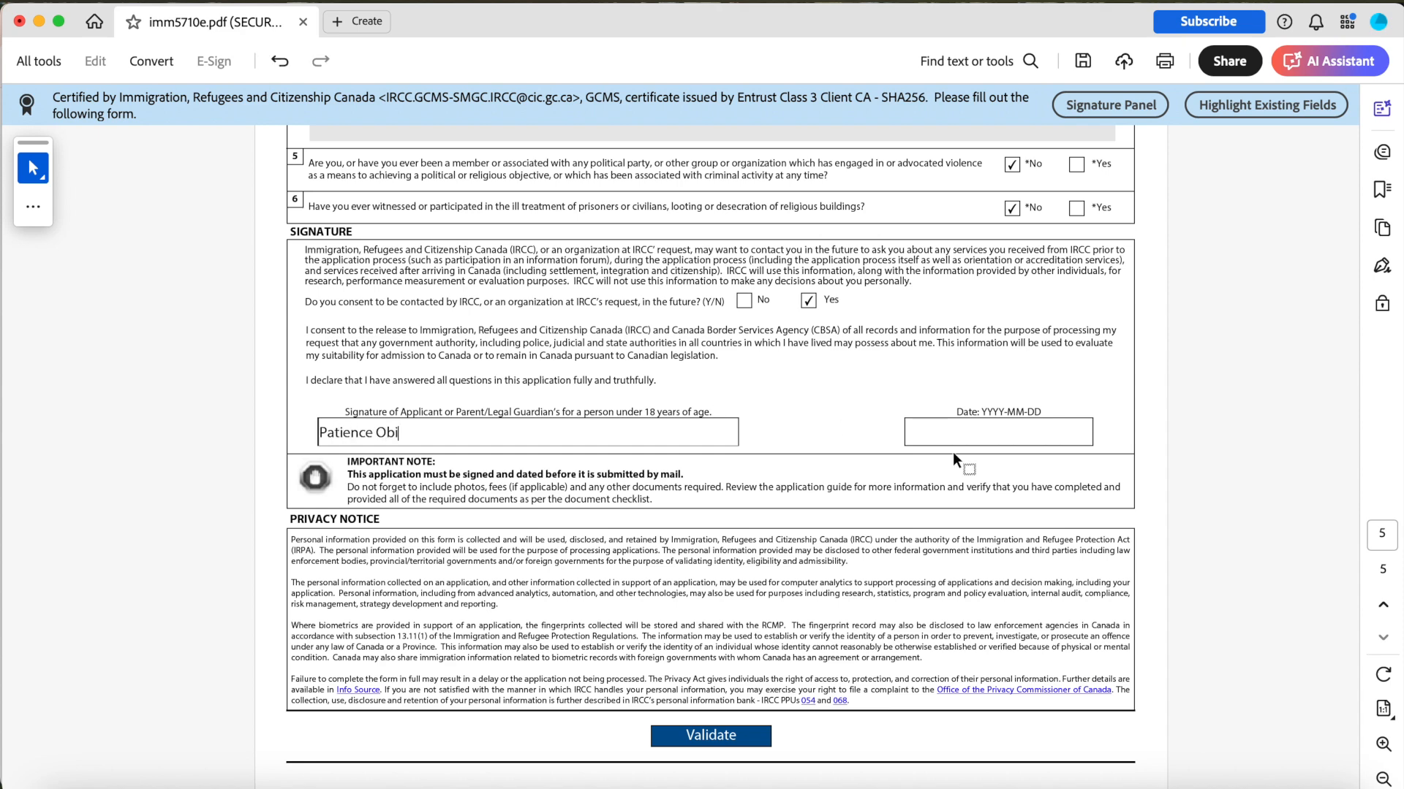
click(980, 438)
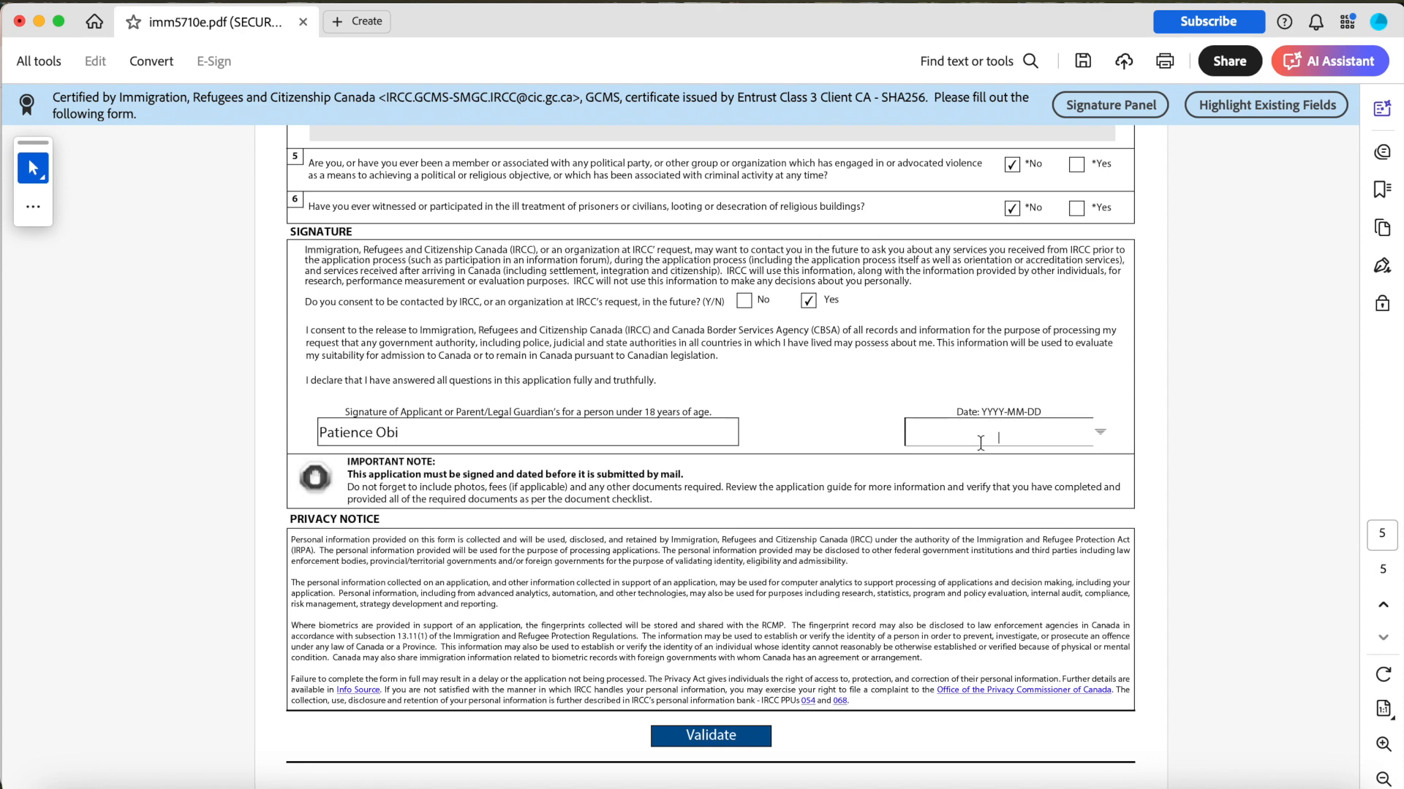
click(1100, 432)
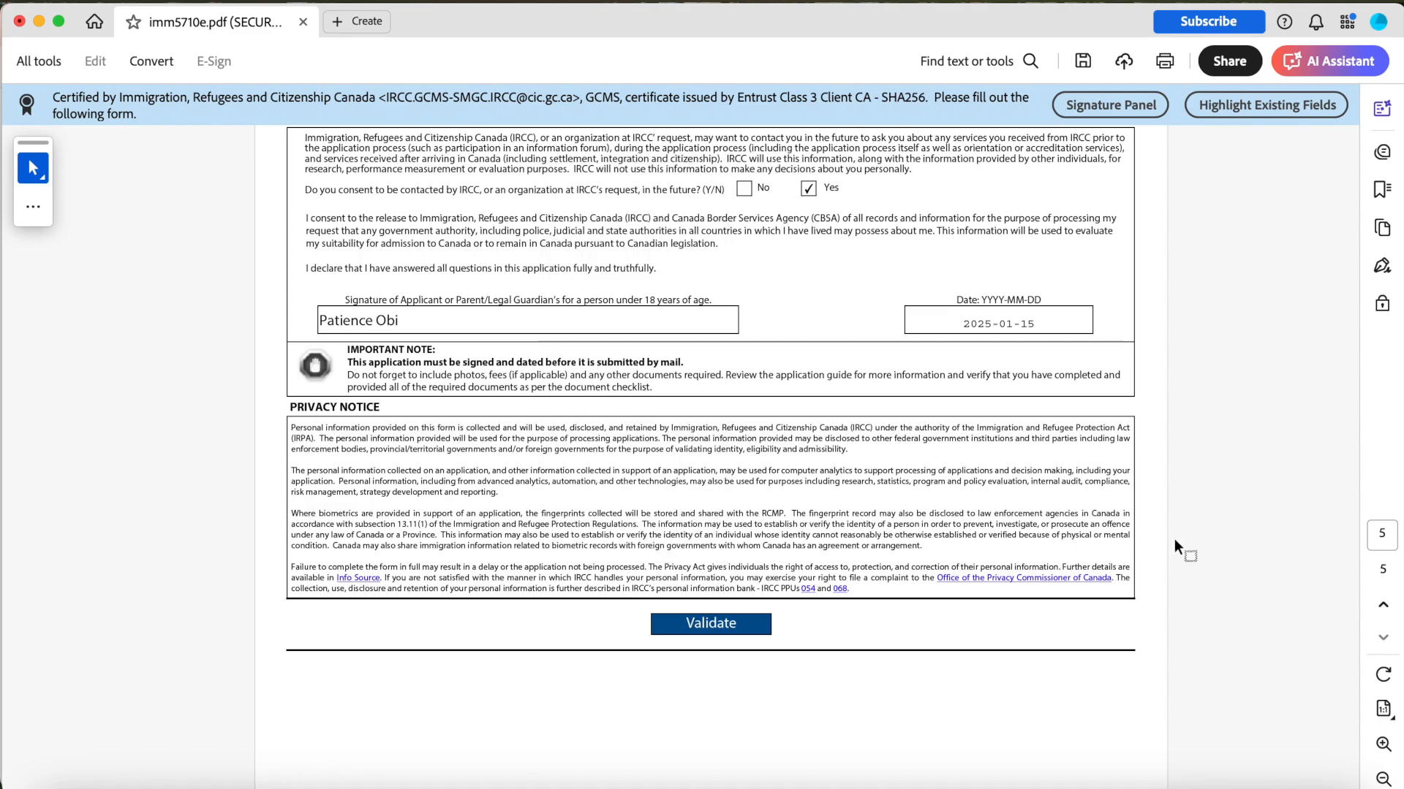
Validate the form and dismiss the missing-field alert.
scroll(1174, 537, up, 10)
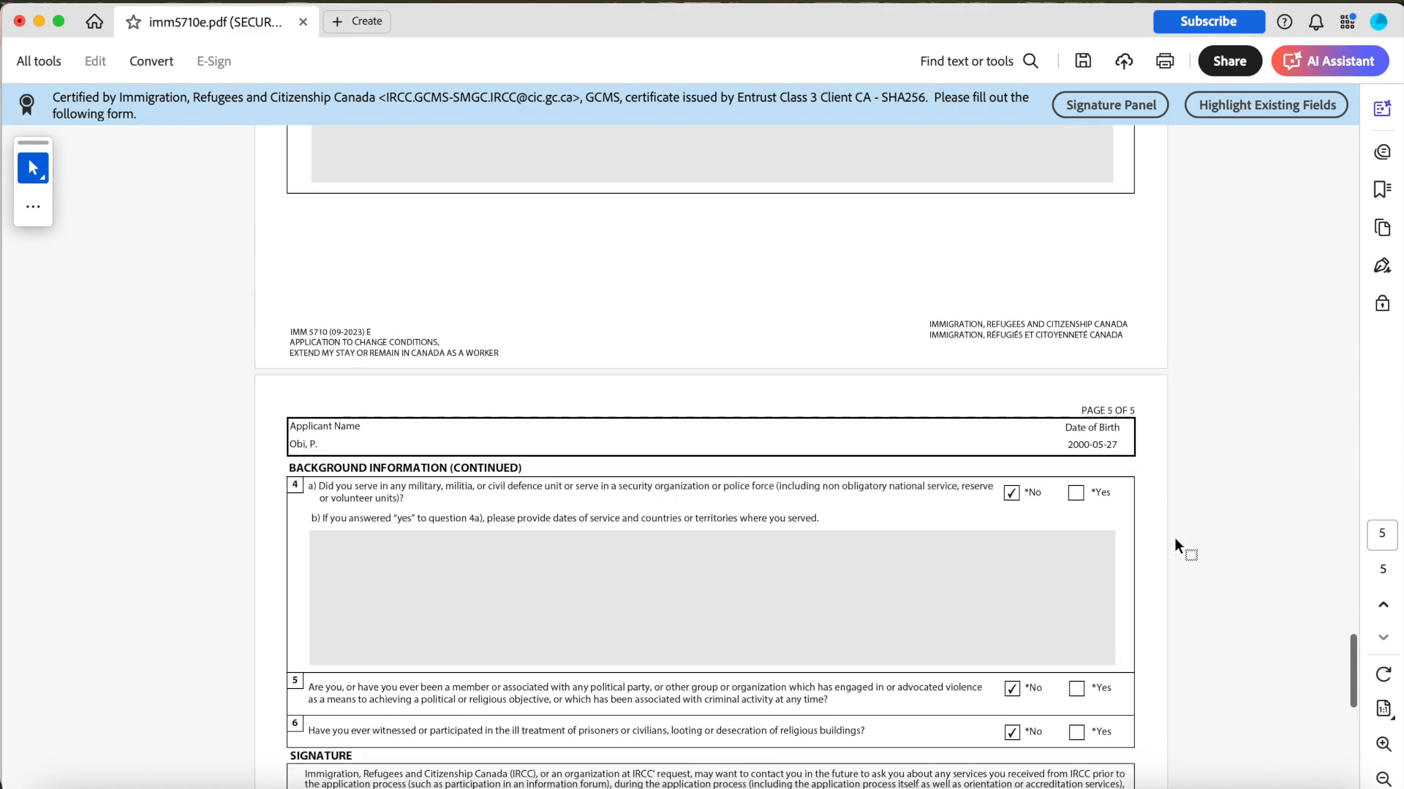
scroll(1174, 537, down, 10)
scroll(1174, 538, down, 3)
click(697, 539)
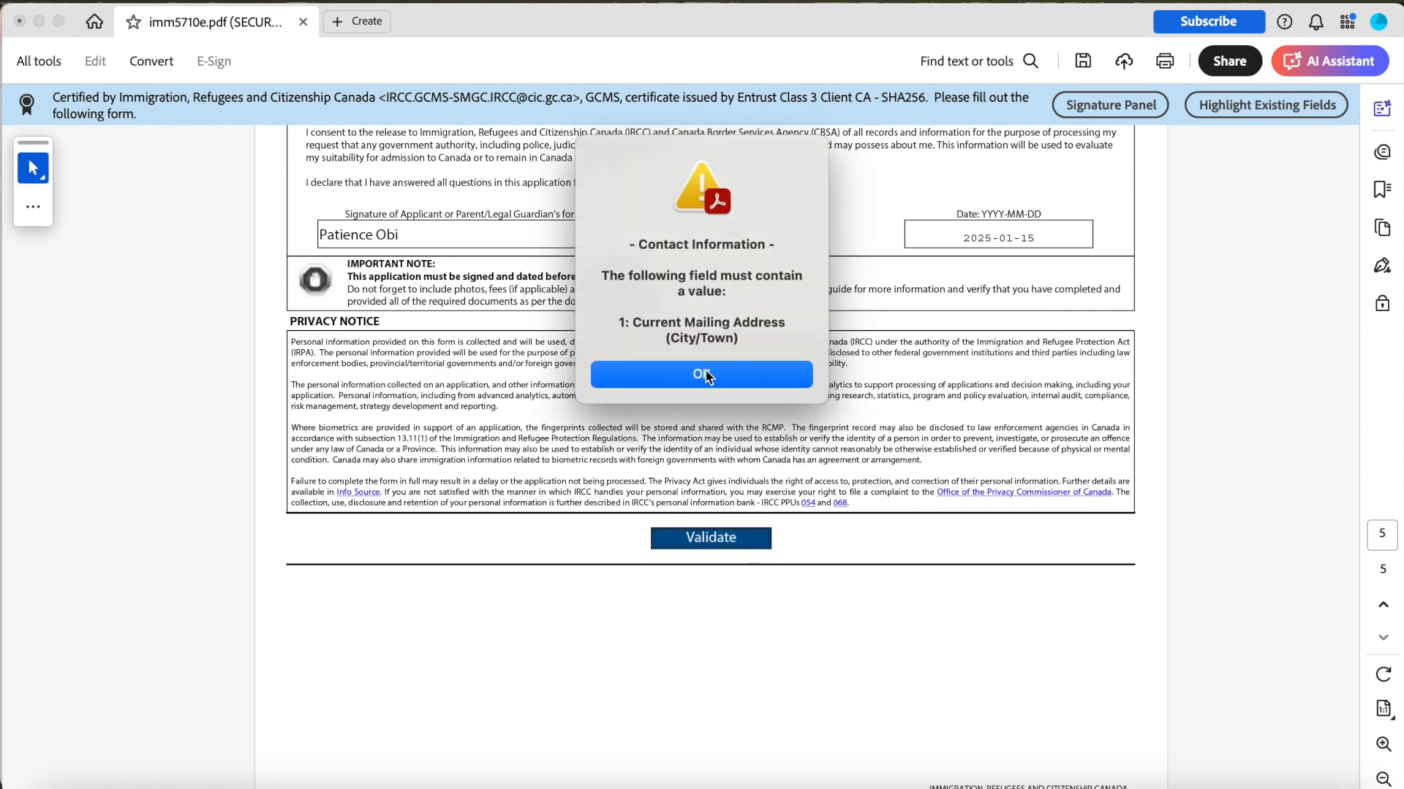
click(706, 376)
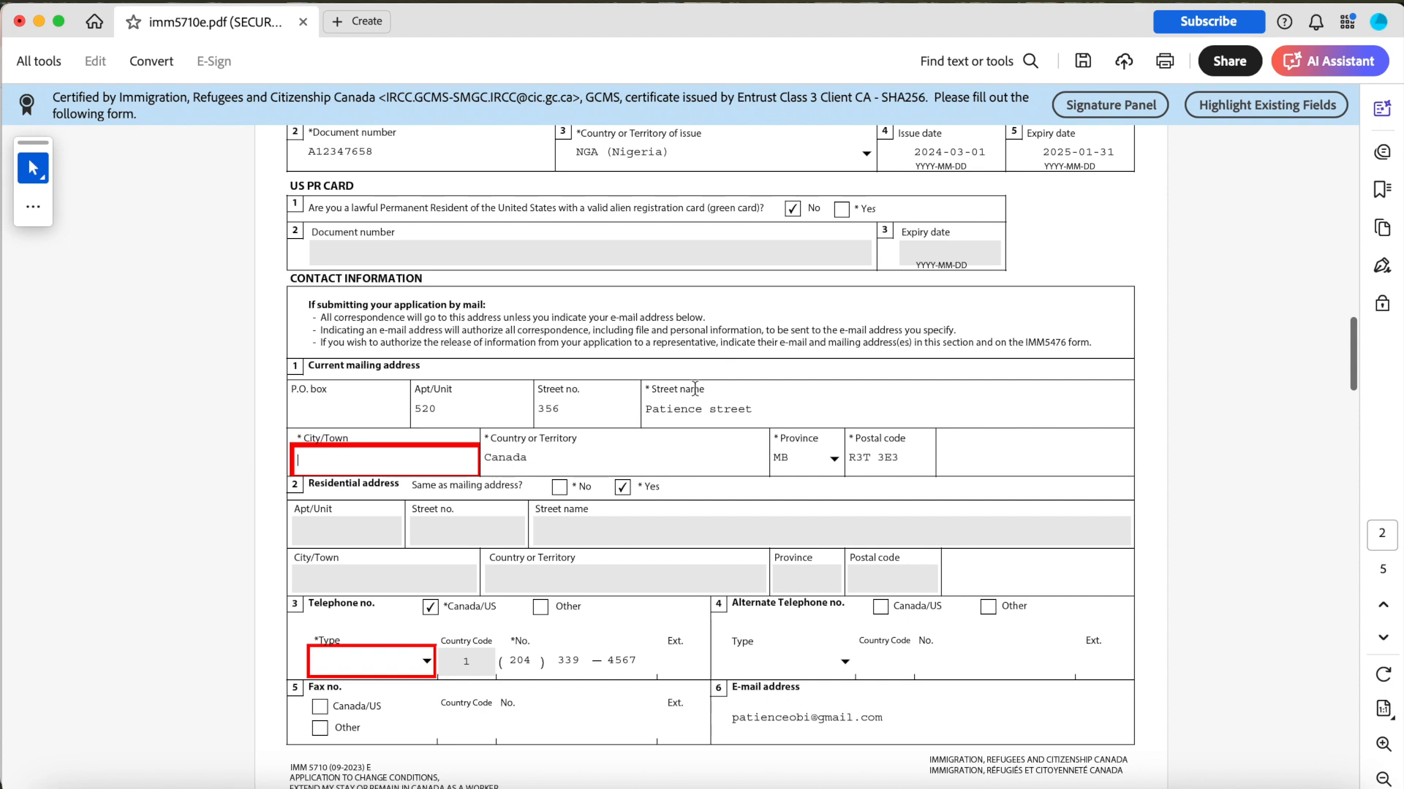
Enter Winnipeg as the current mailing address city.
scroll(417, 469, down, 2)
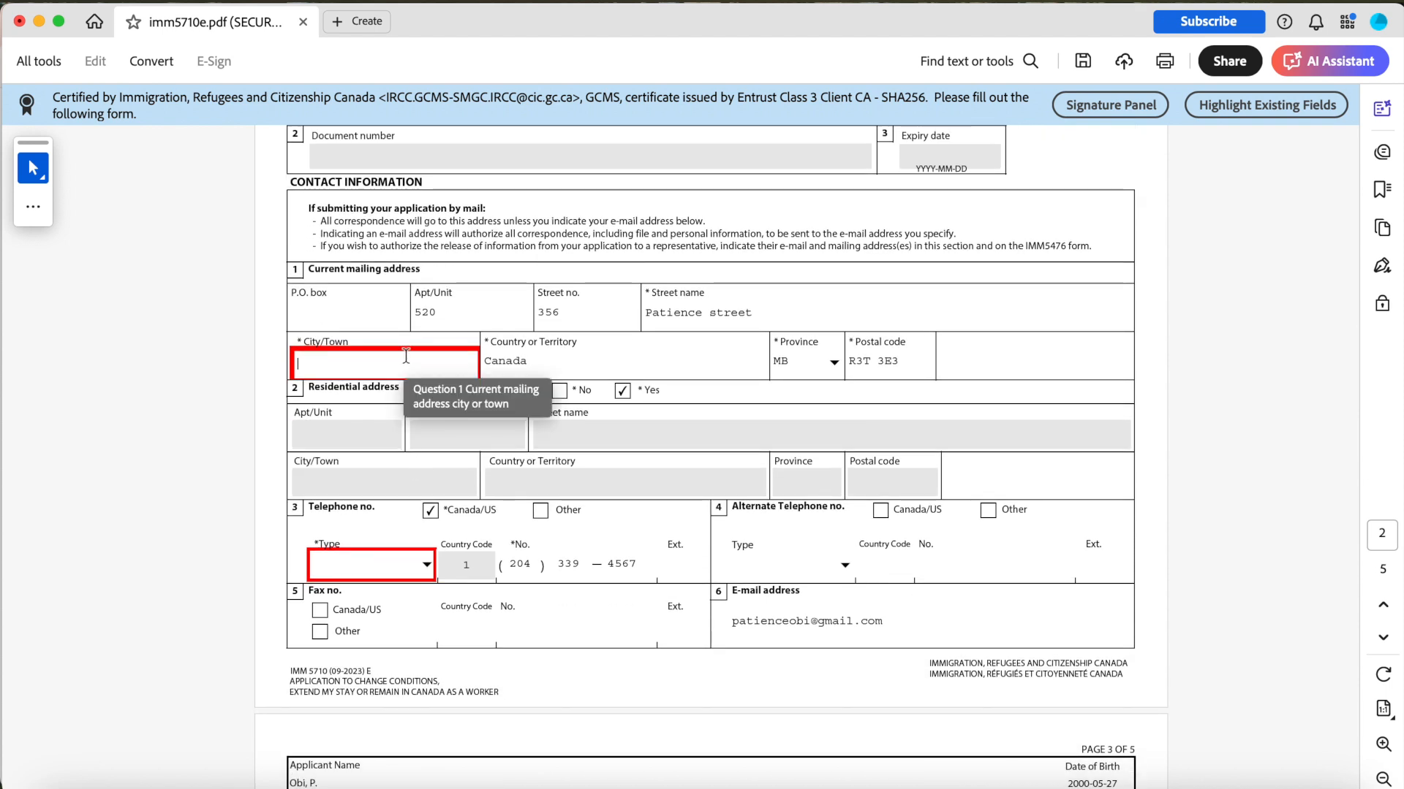
text(Winnipeg)
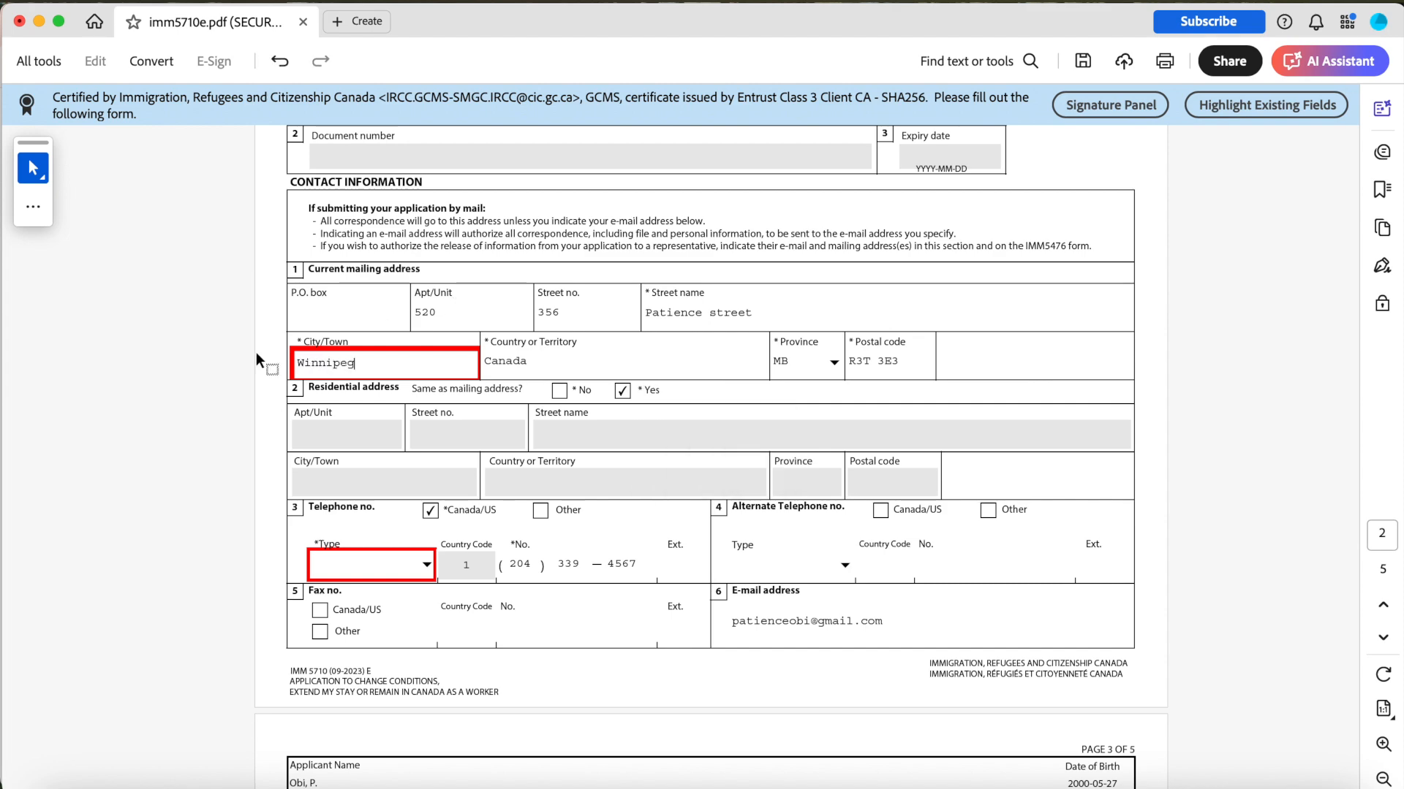
click(219, 381)
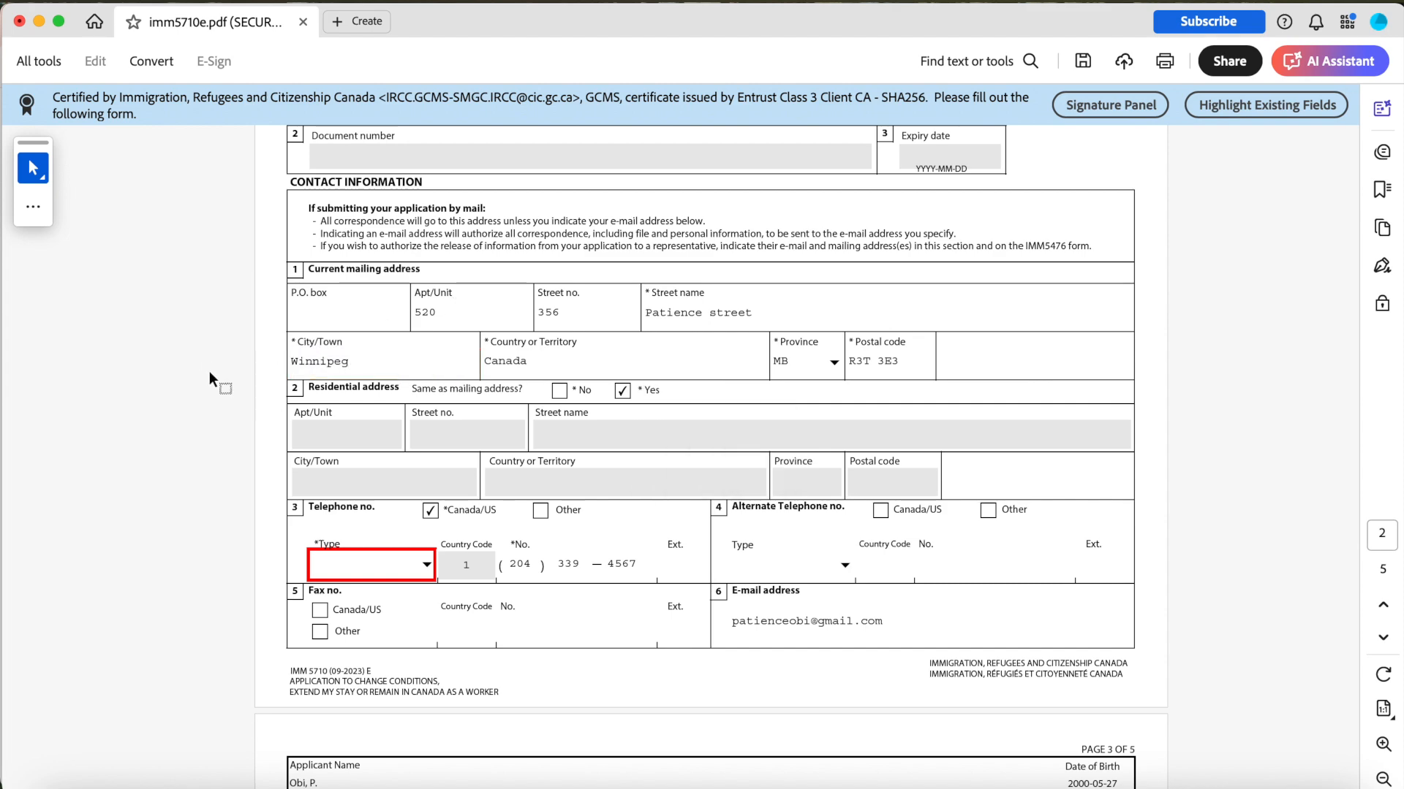
Choose the telephone number type from its list.
scroll(522, 425, down, 1)
scroll(409, 330, down, 1)
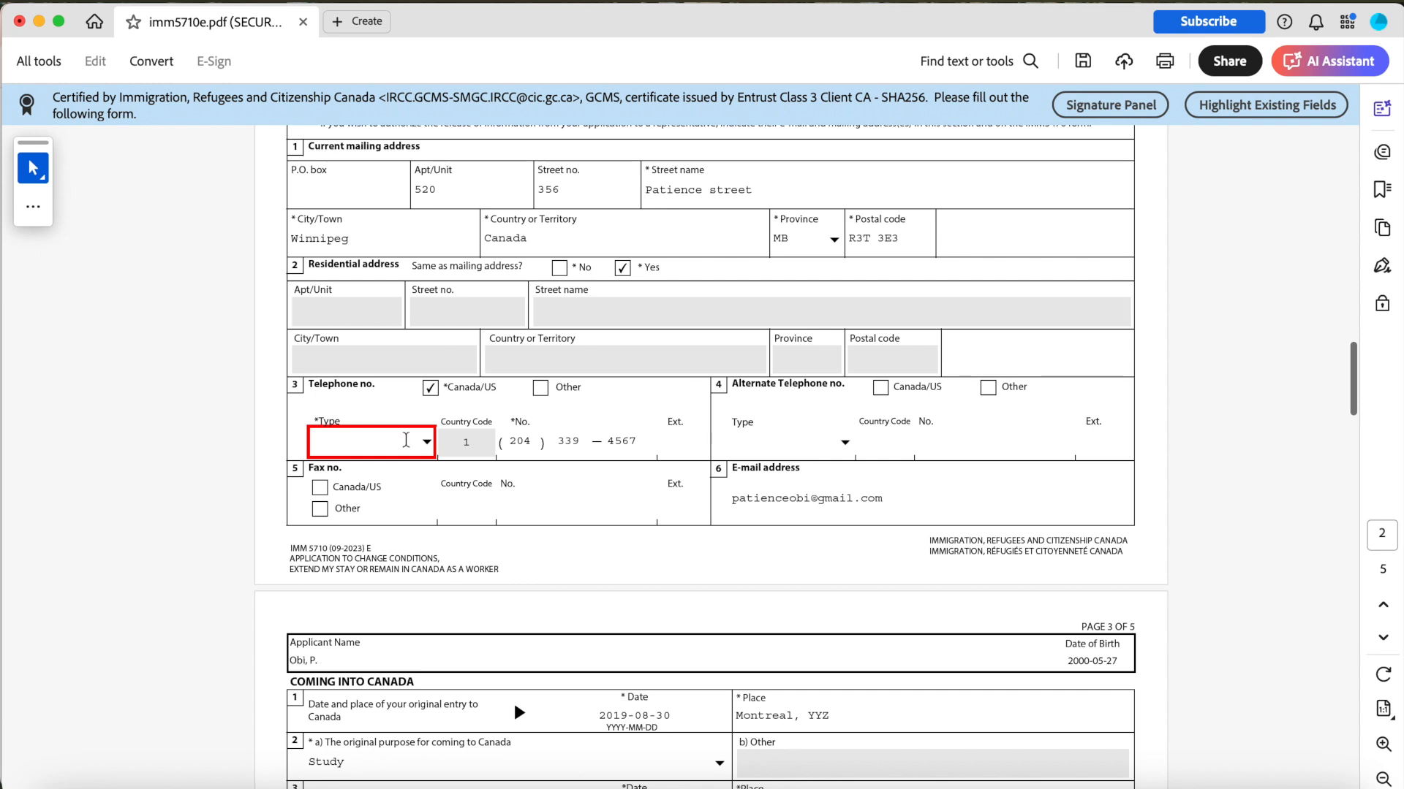
click(427, 444)
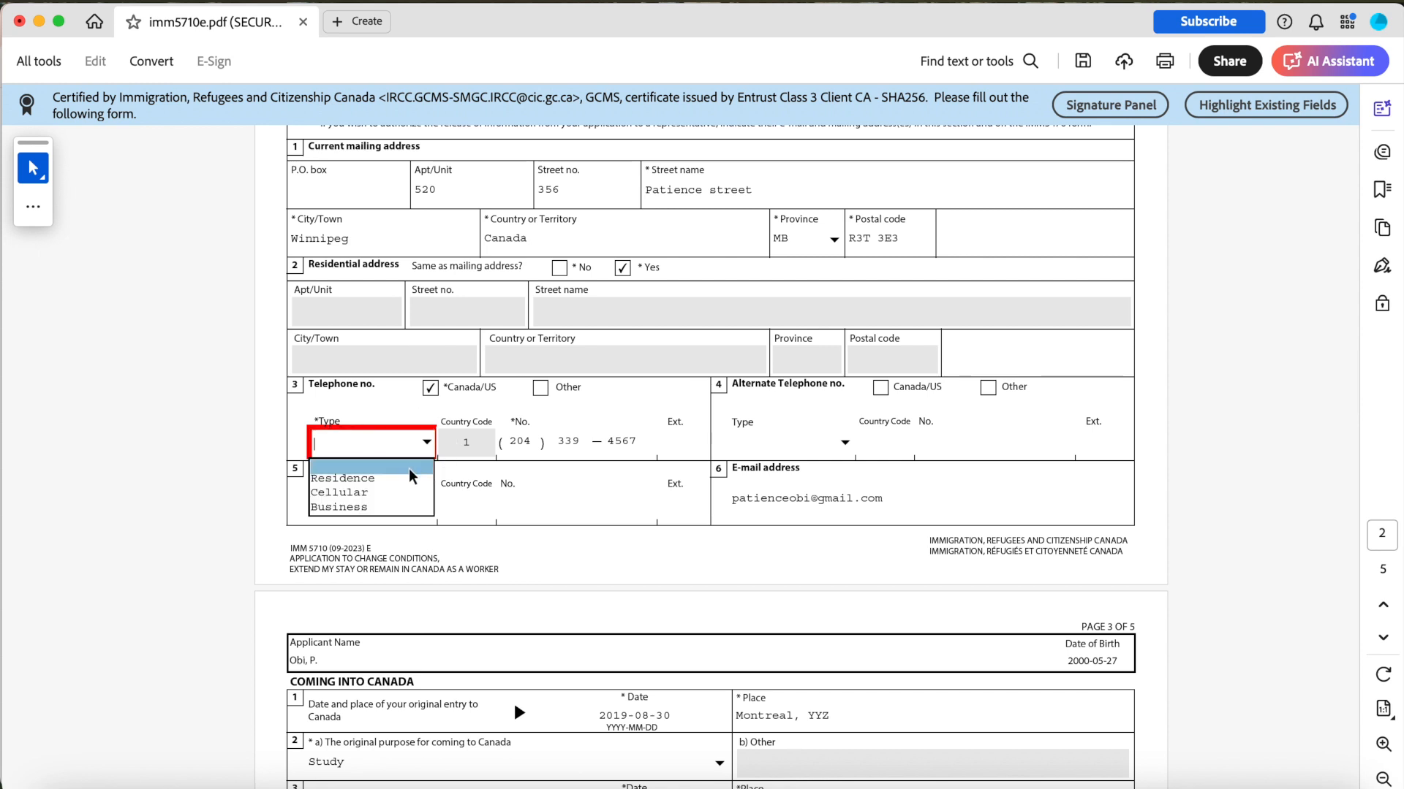
scroll(895, 454, up, 10)
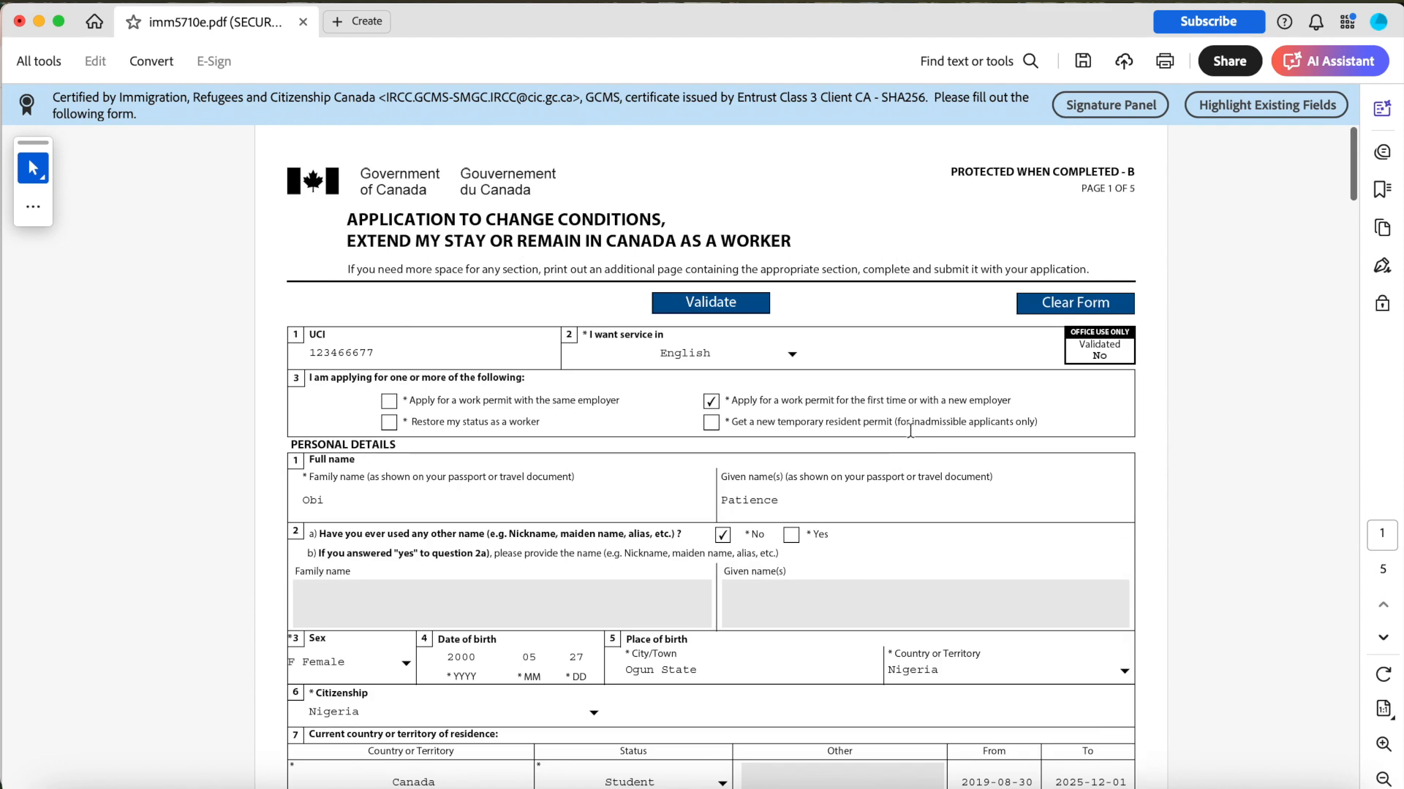
Validate the form again and answer Yes to the post-secondary education question.
click(748, 302)
click(750, 396)
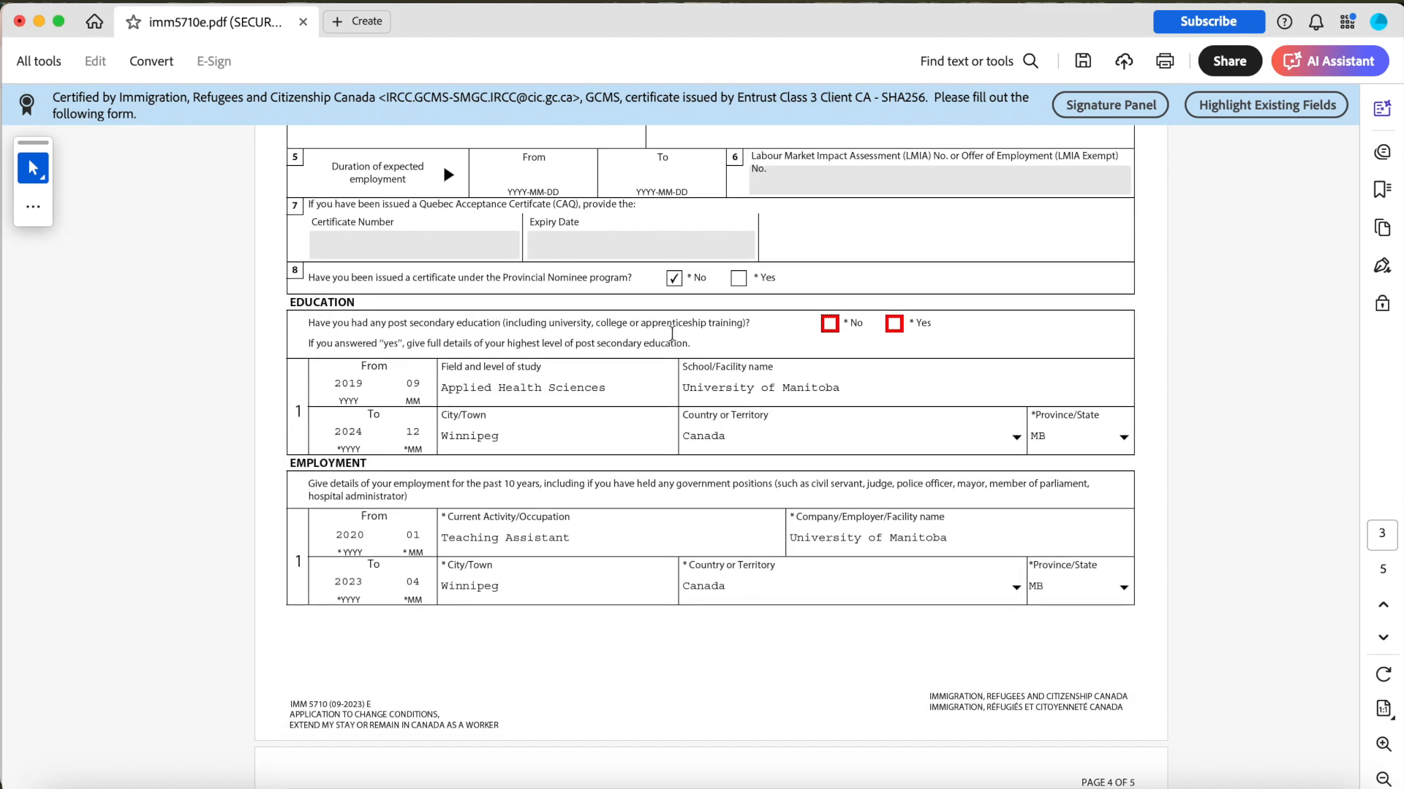
click(895, 325)
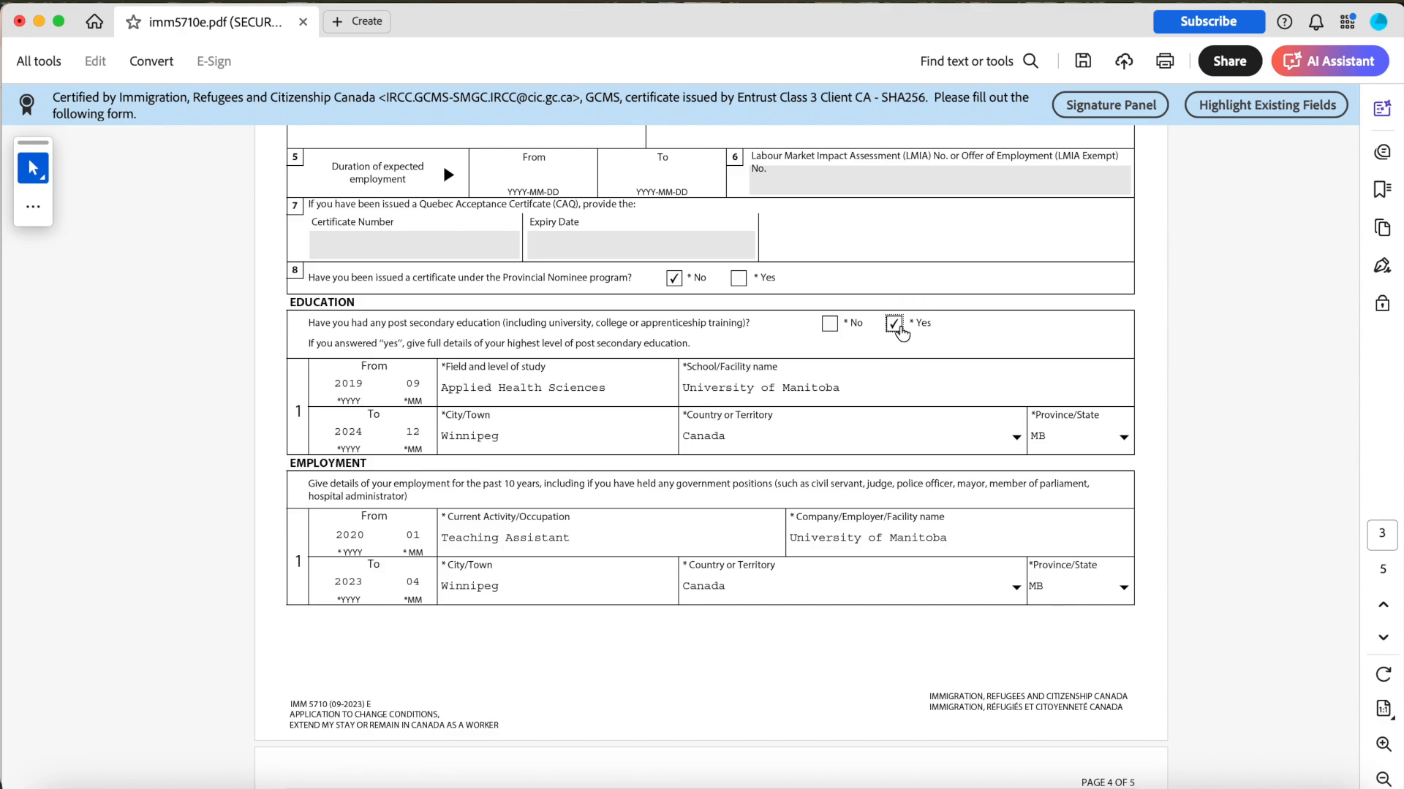
Validate the completed form once more and close the confirmation.
scroll(901, 333, up, 15)
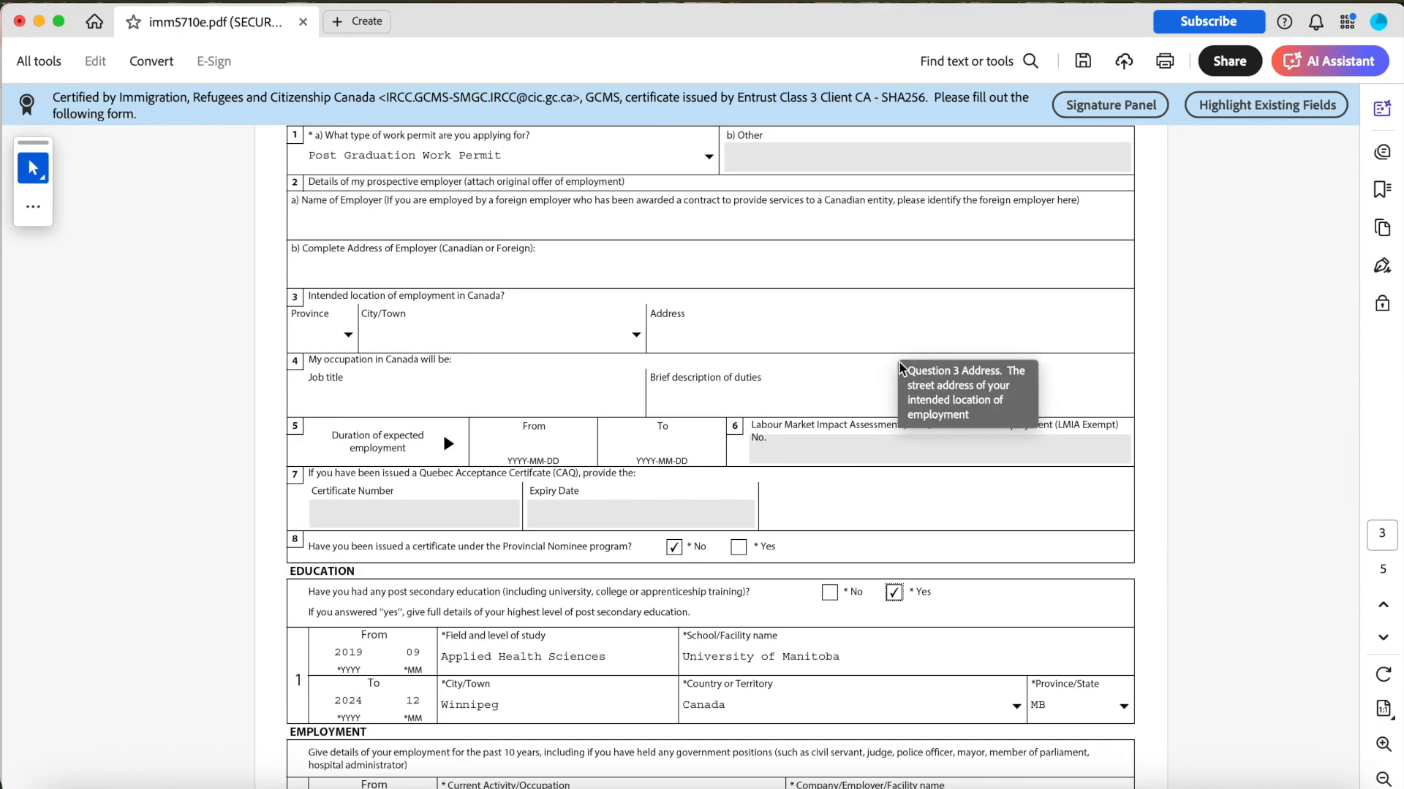
scroll(896, 367, down, 20)
click(709, 502)
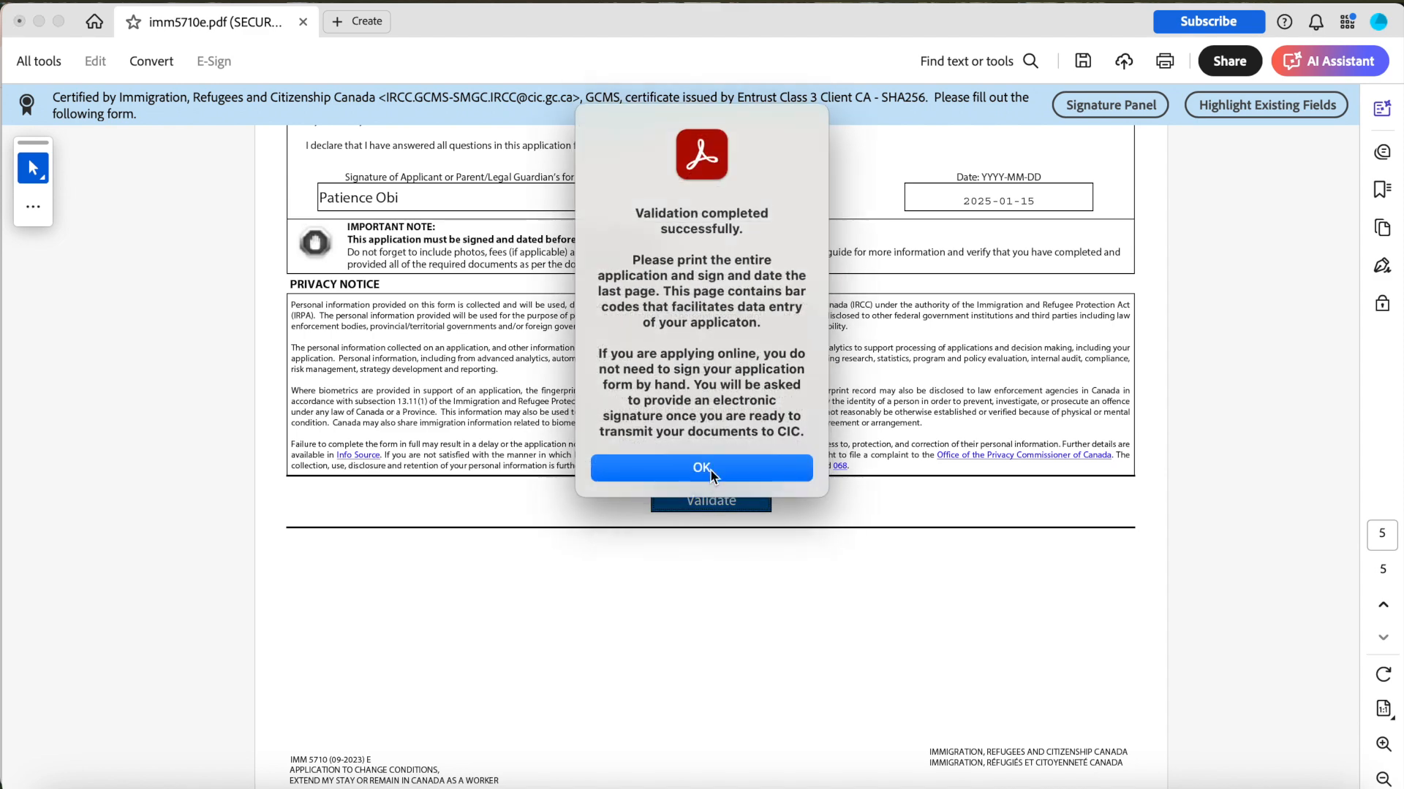
click(706, 467)
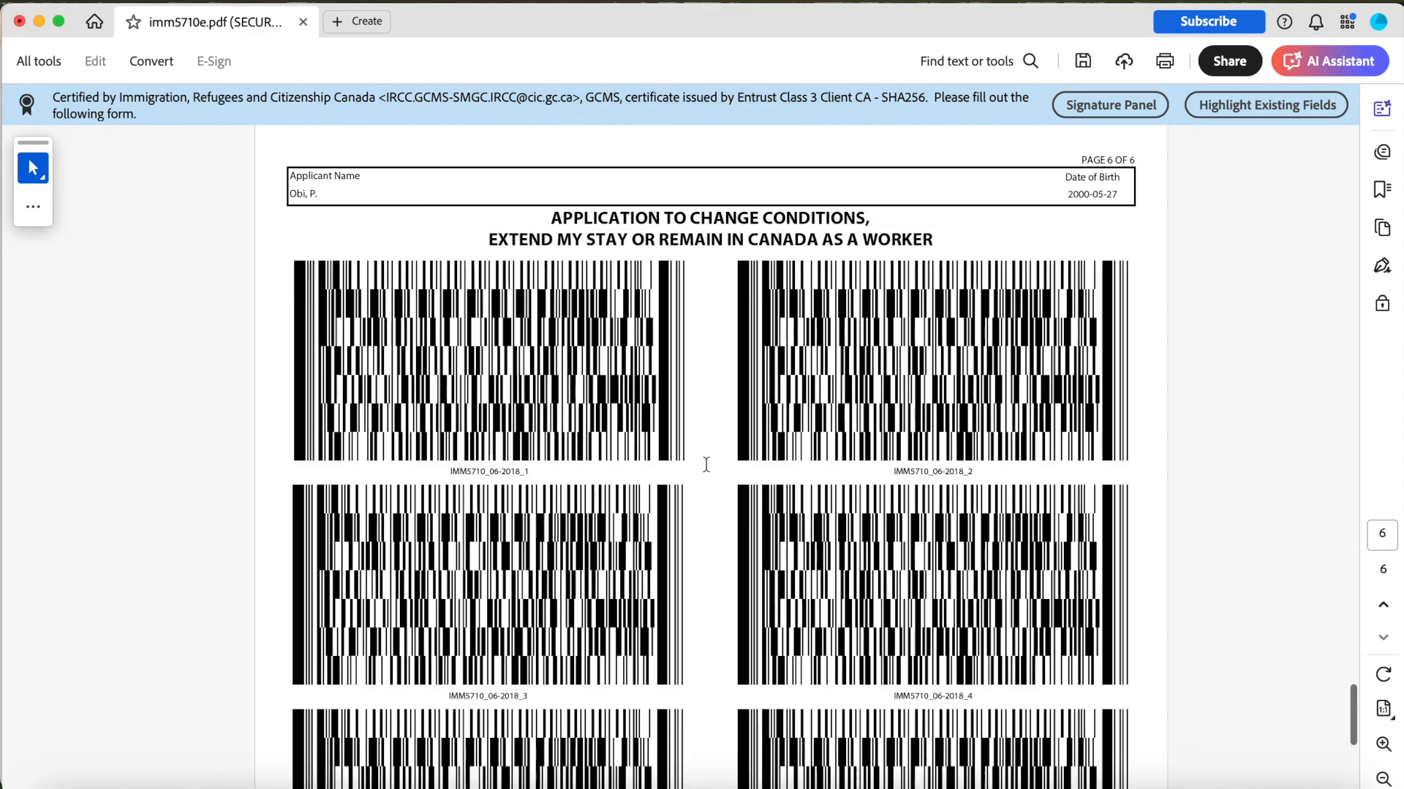
Review the completed form by scrolling from the barcode page back up through every section to the first page.
scroll(706, 466, up, 2)
scroll(704, 465, up, 10)
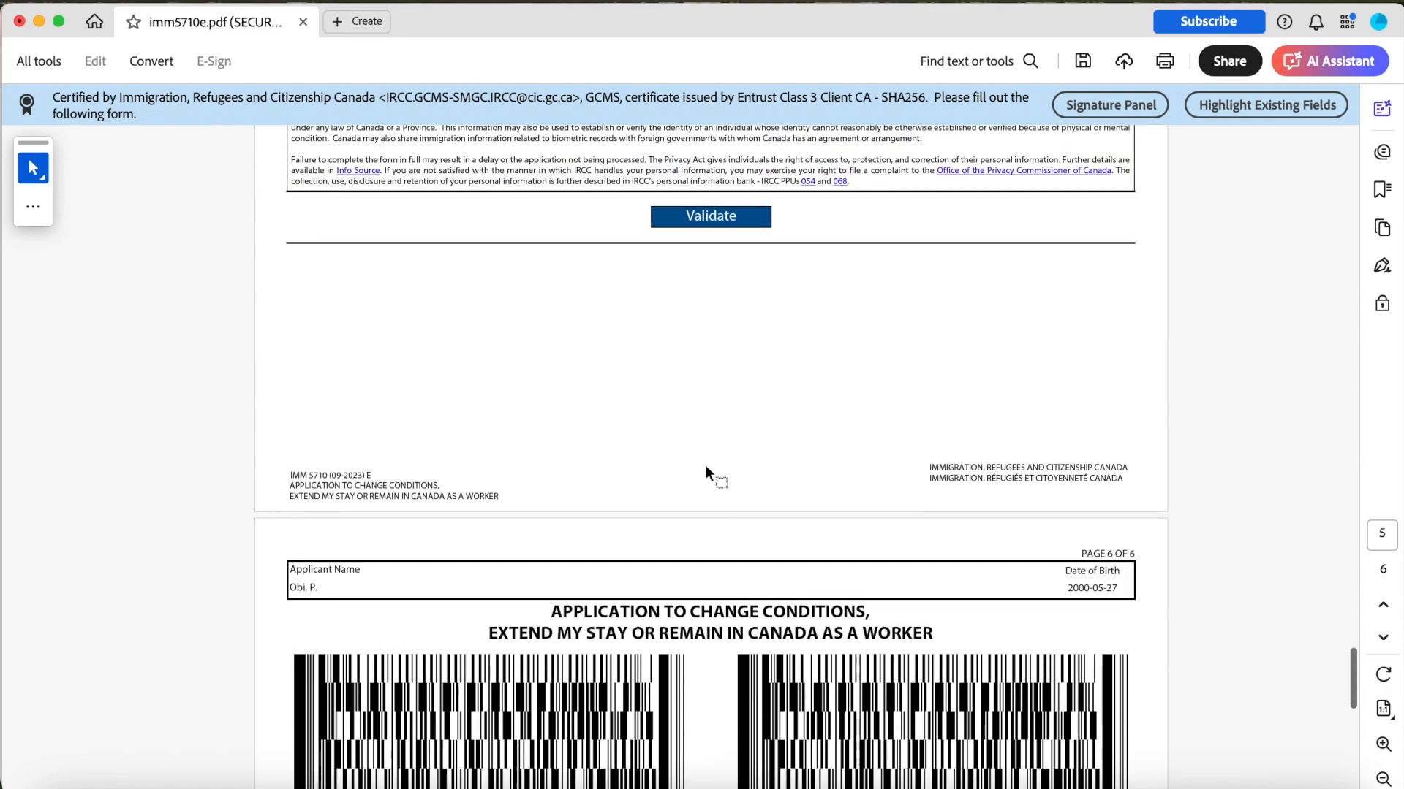
scroll(704, 465, down, 5)
scroll(705, 465, down, 8)
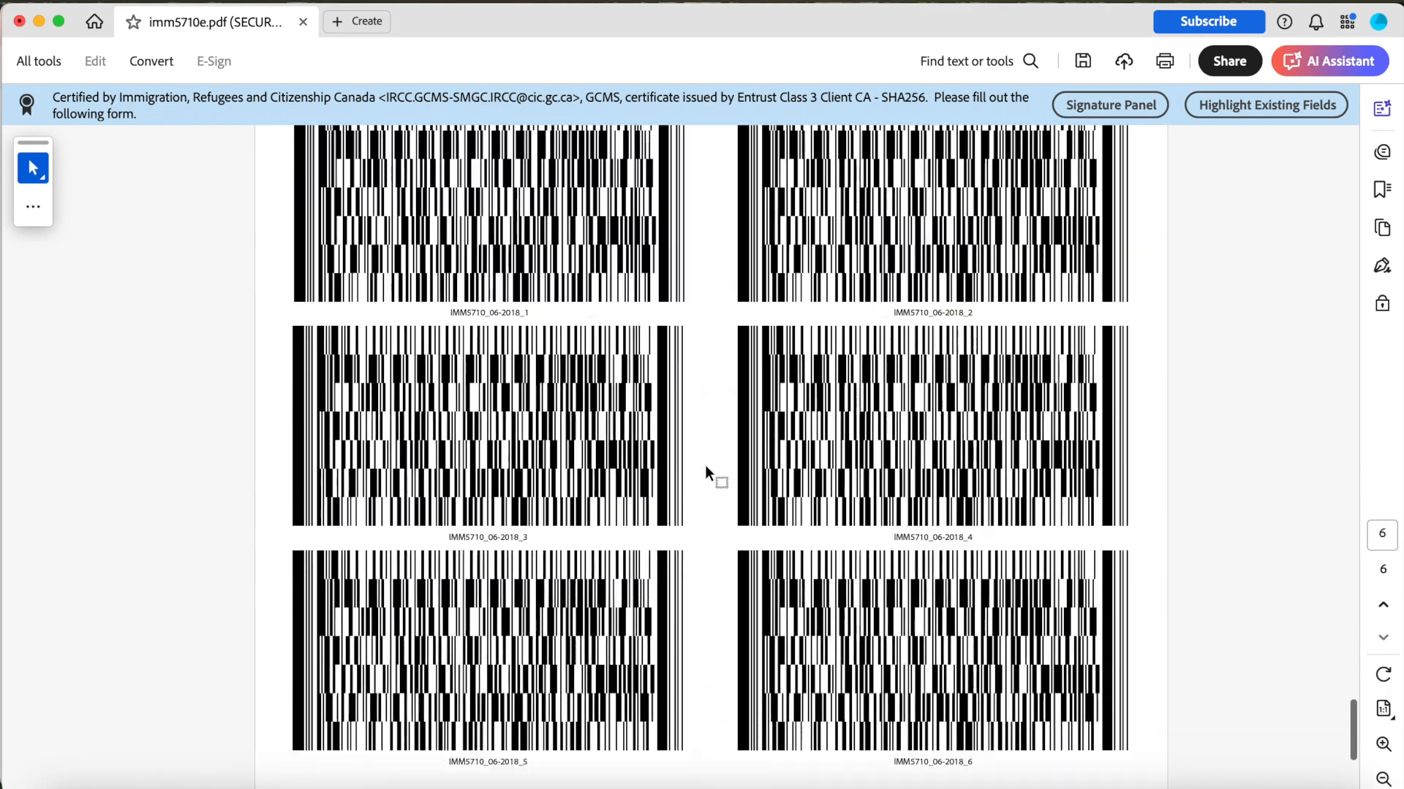
scroll(831, 414, up, 8)
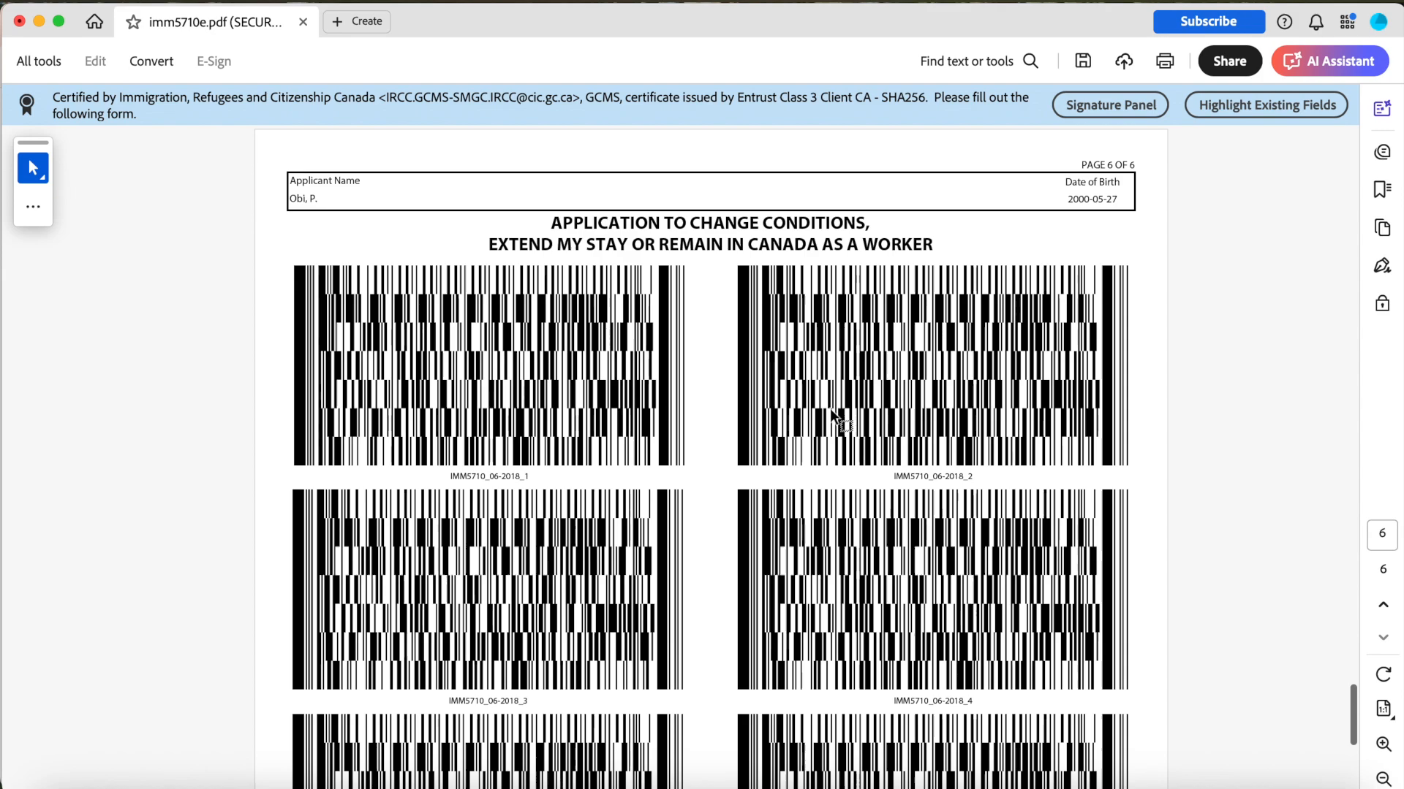
scroll(831, 413, down, 7)
scroll(831, 412, up, 10)
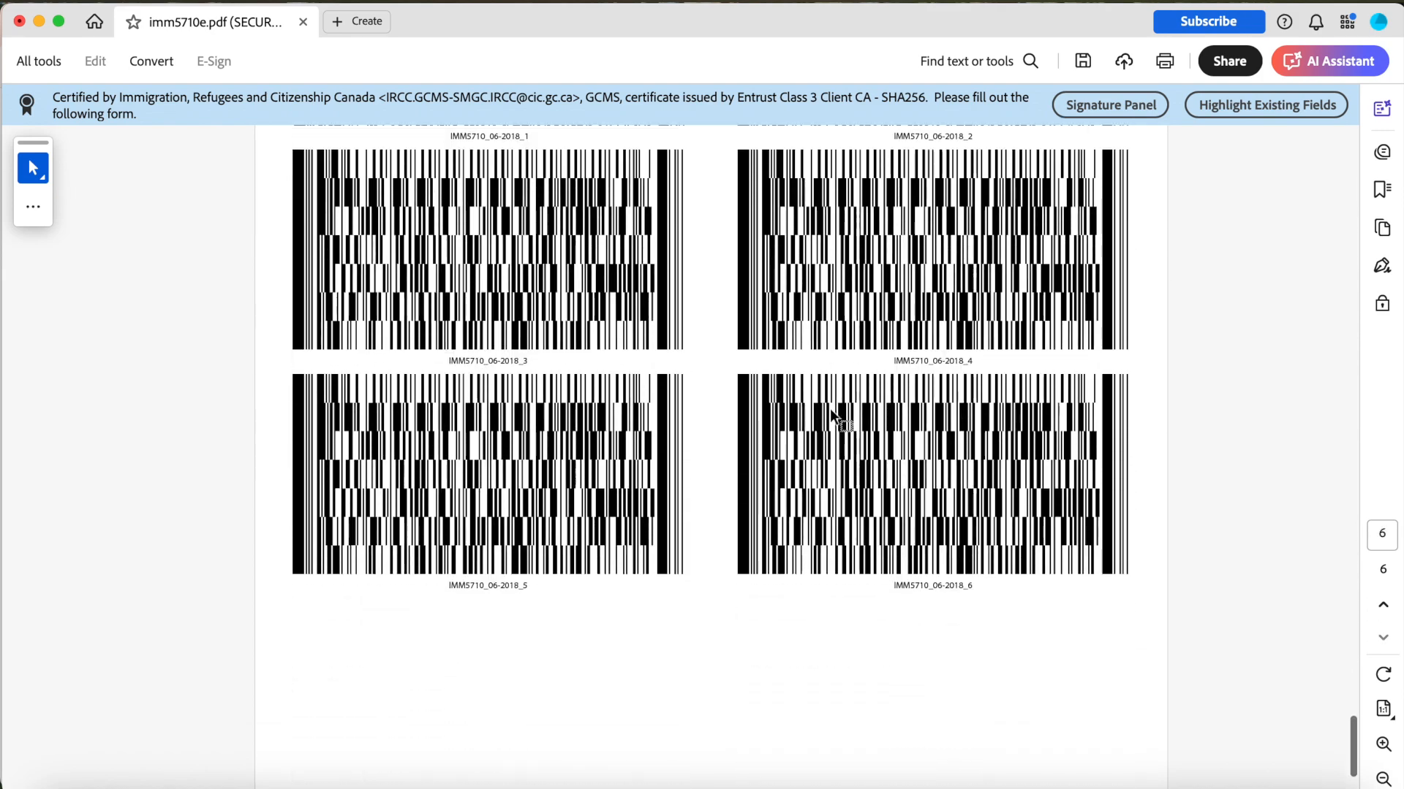
scroll(830, 411, up, 10)
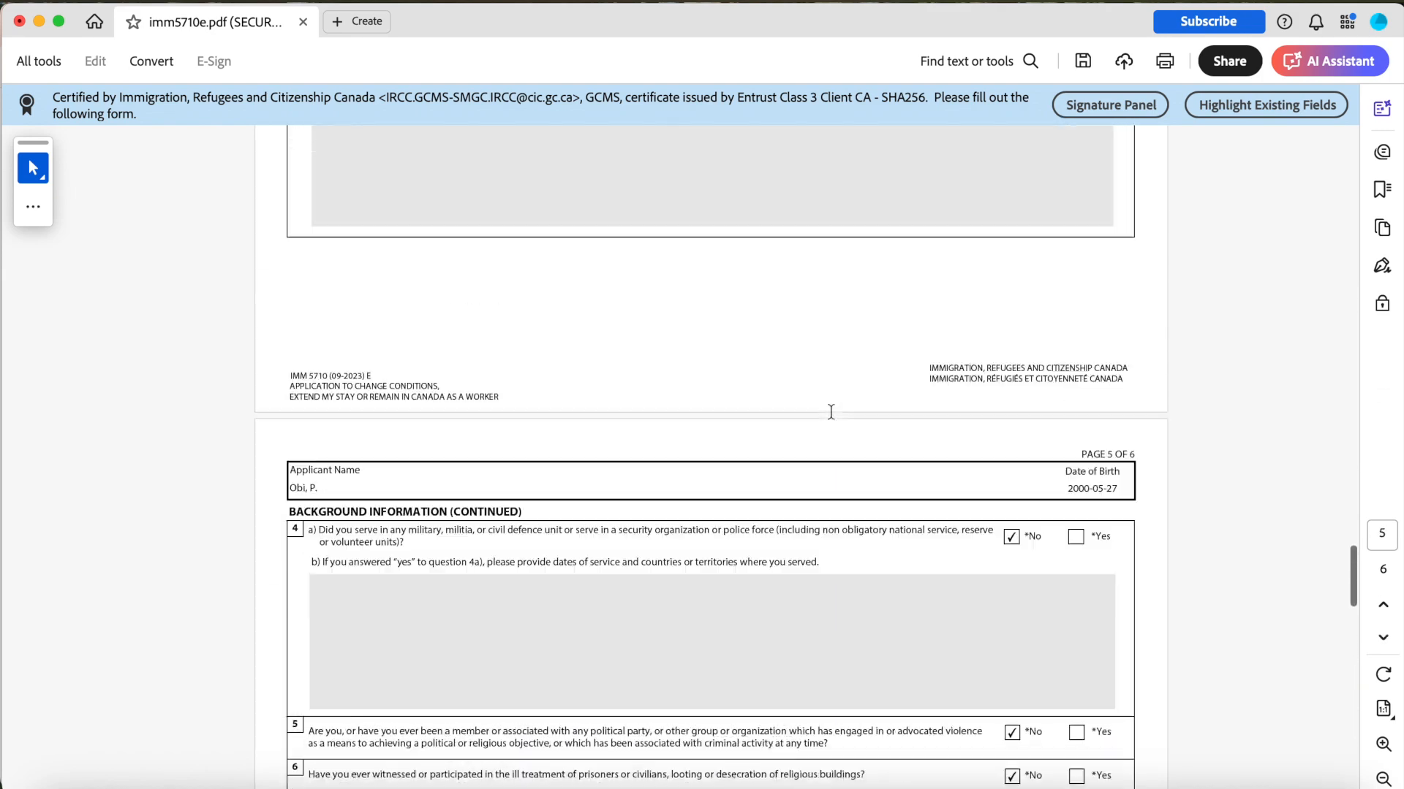
scroll(831, 448, up, 15)
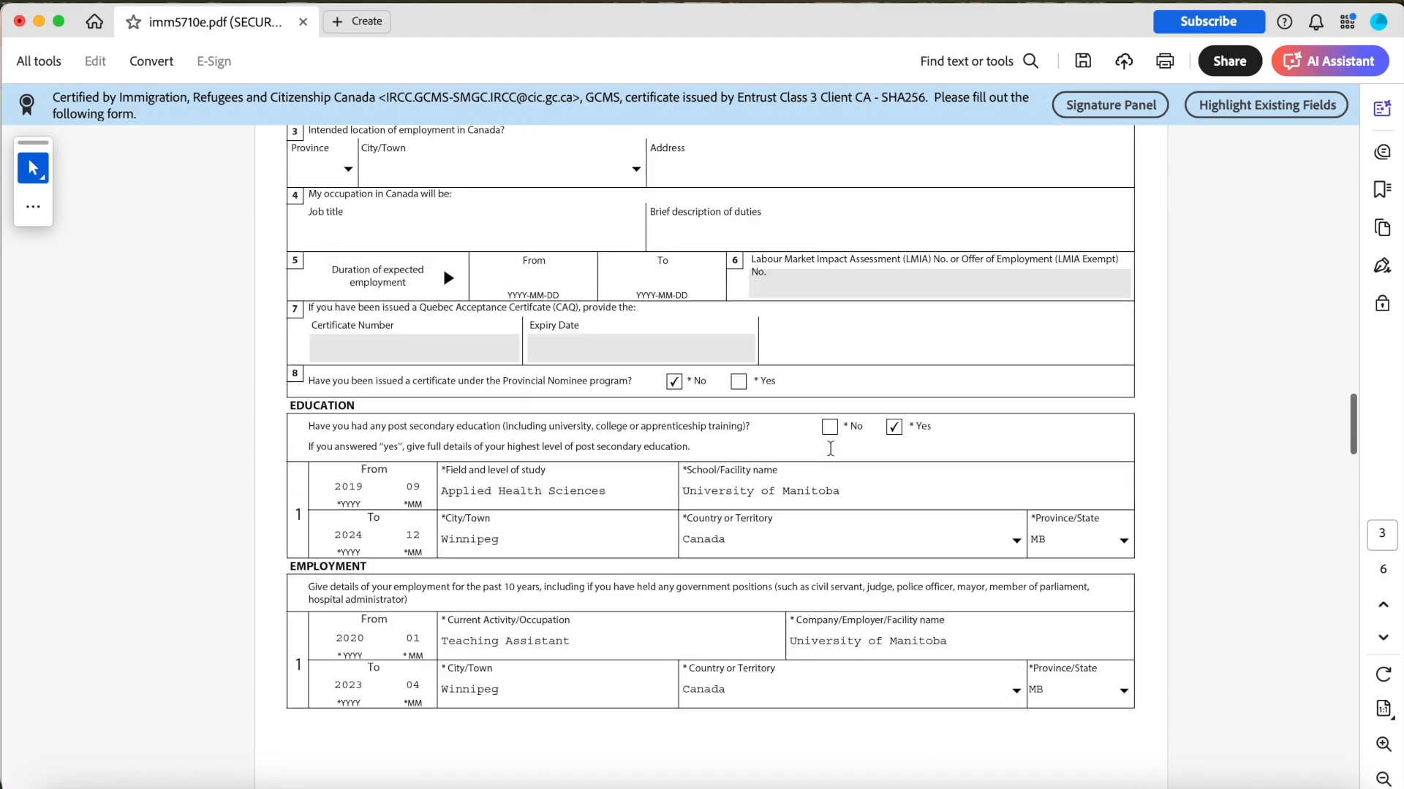
scroll(830, 453, up, 10)
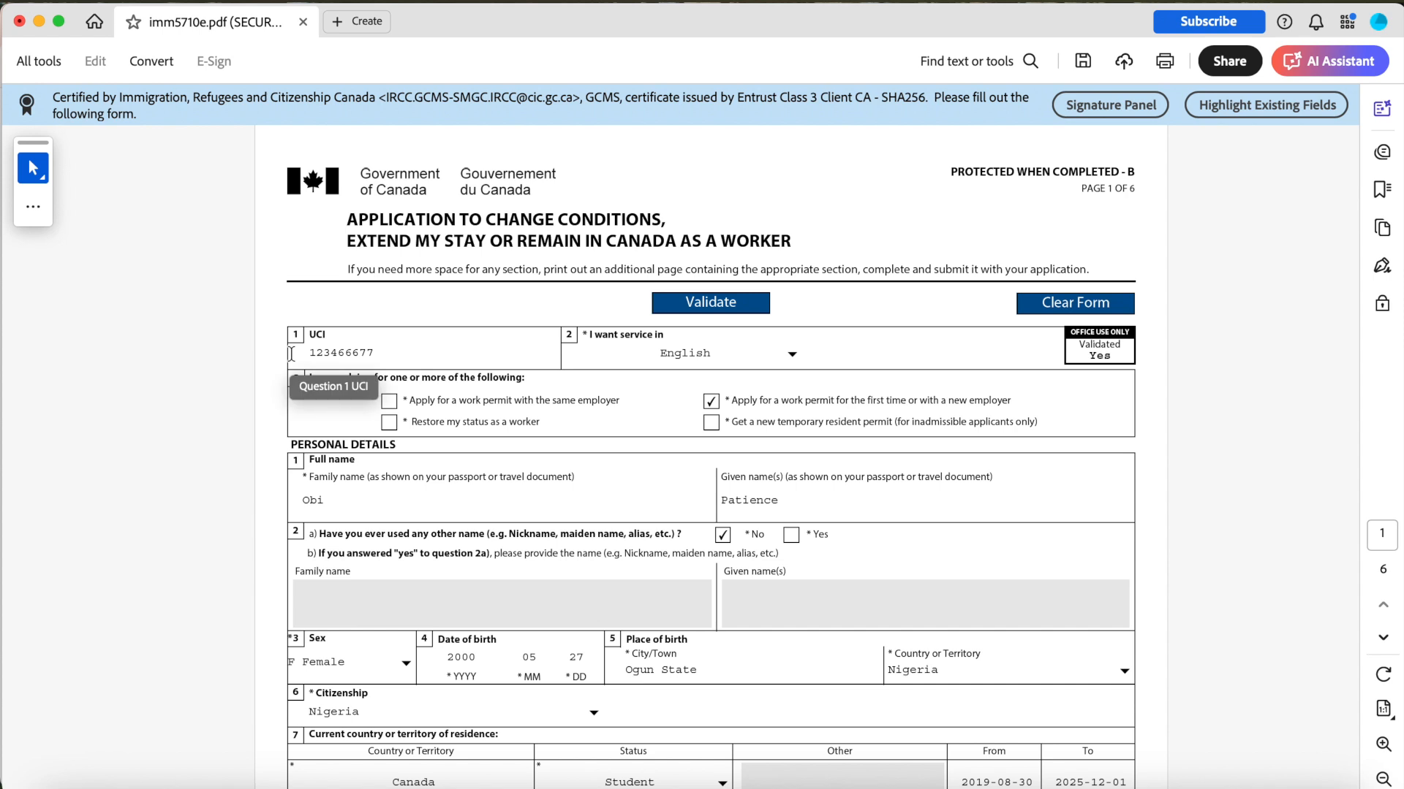
scroll(338, 353, down, 2)
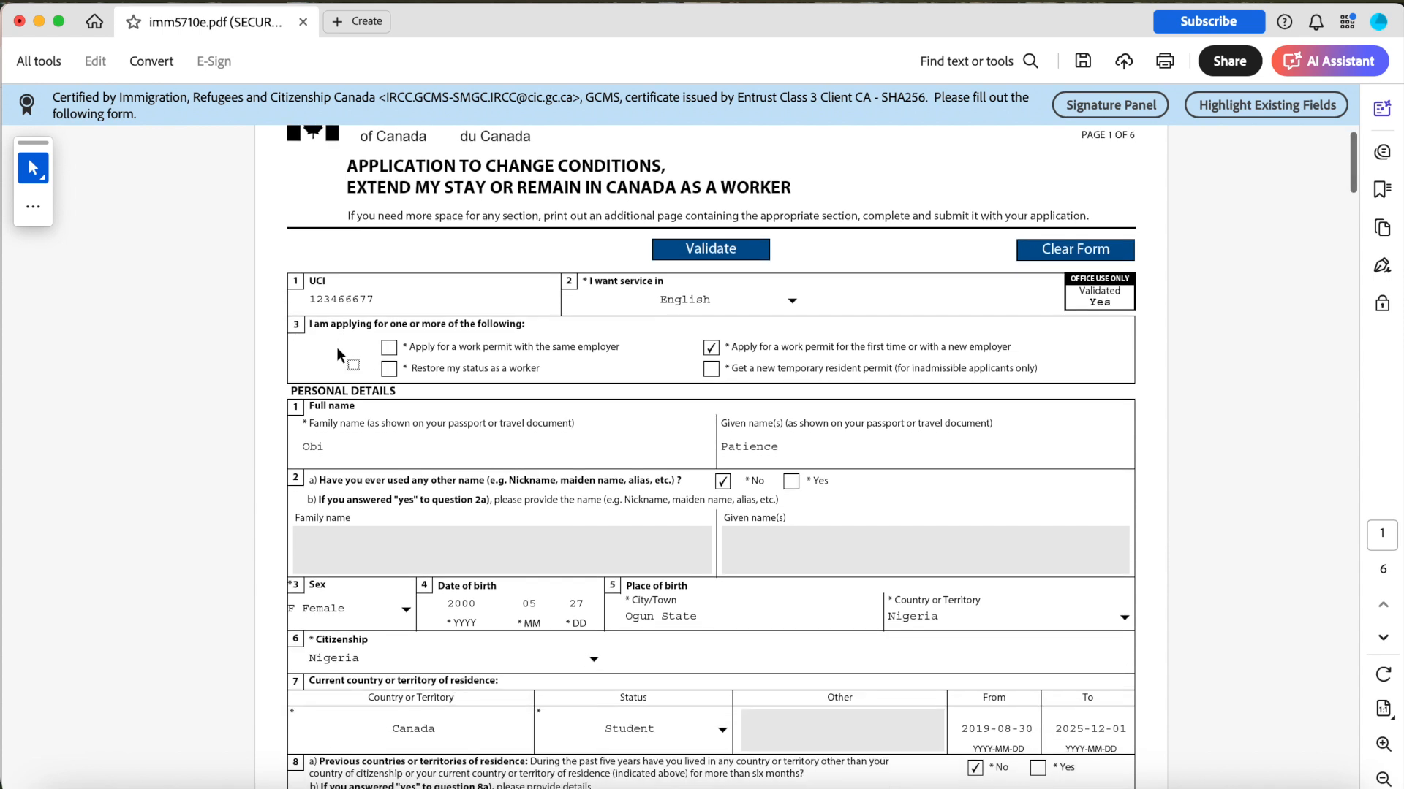
scroll(336, 347, down, 3)
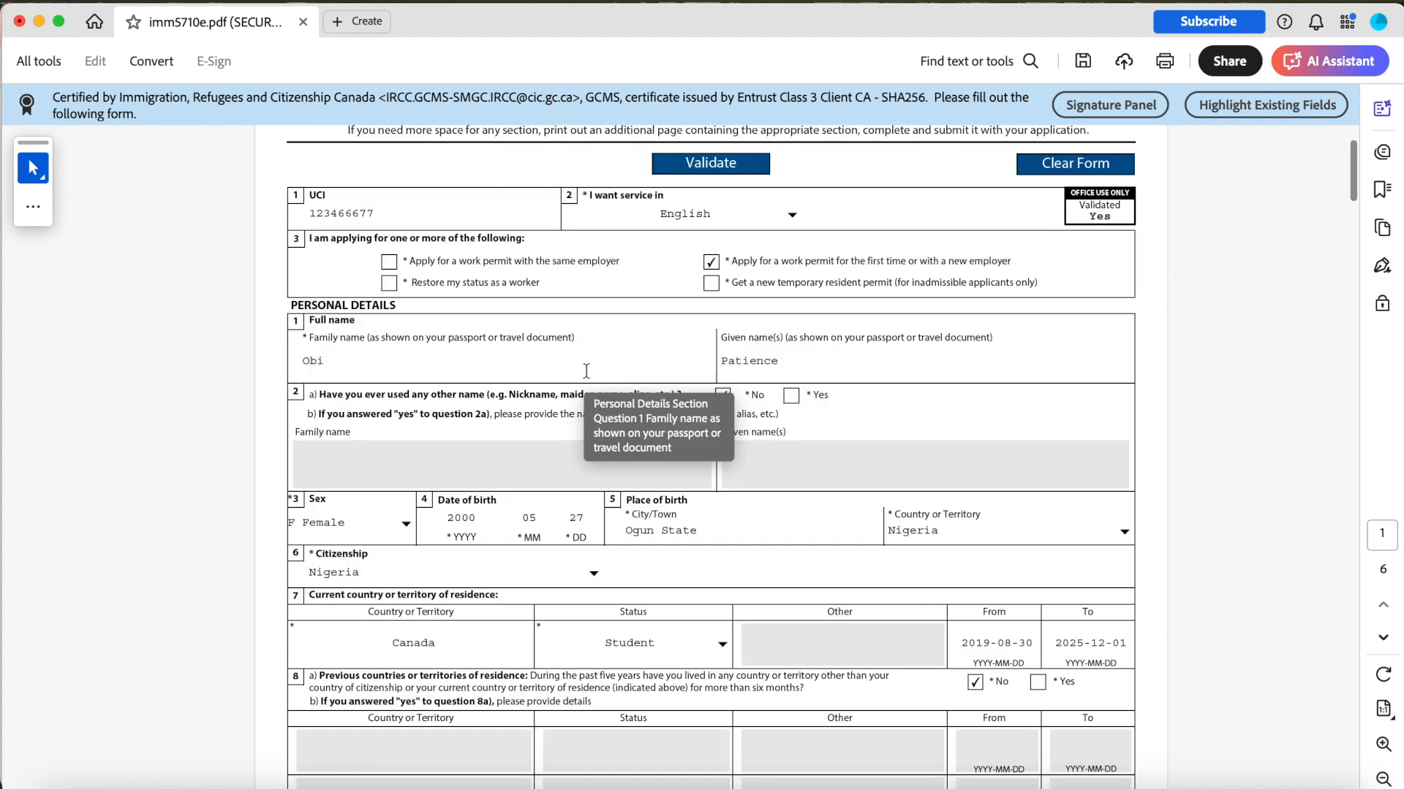
scroll(1128, 574, down, 3)
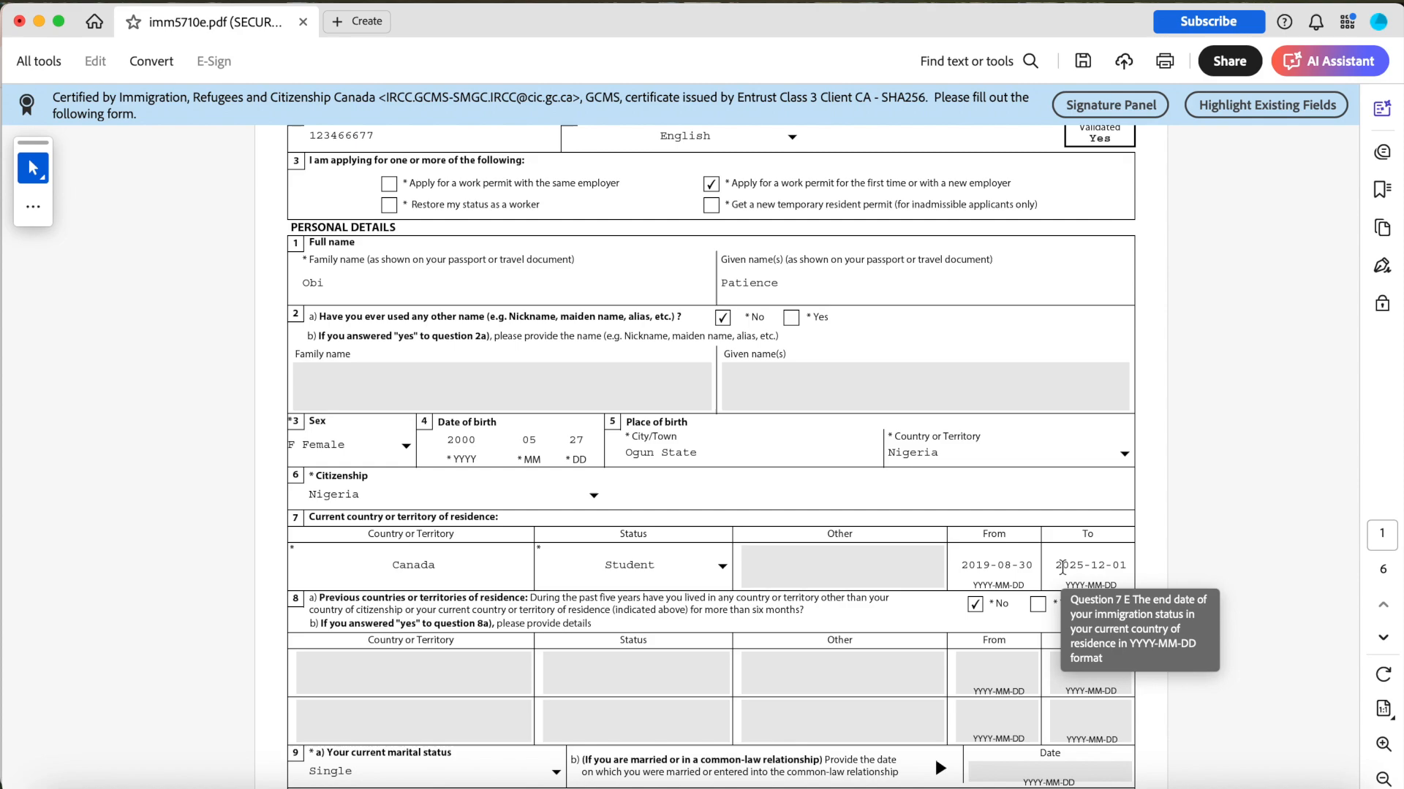
scroll(1062, 568, down, 1)
scroll(1063, 568, down, 20)
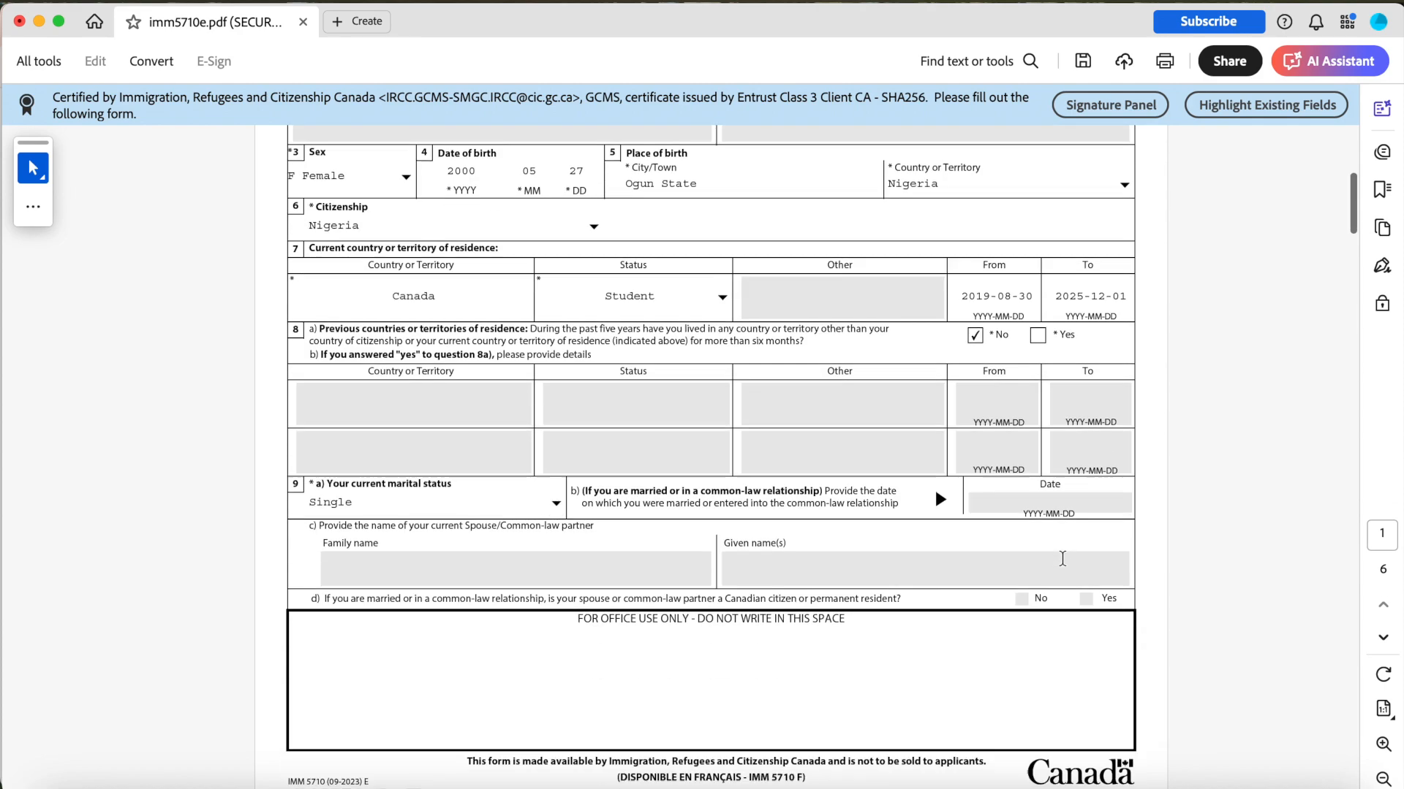
scroll(376, 473, down, 20)
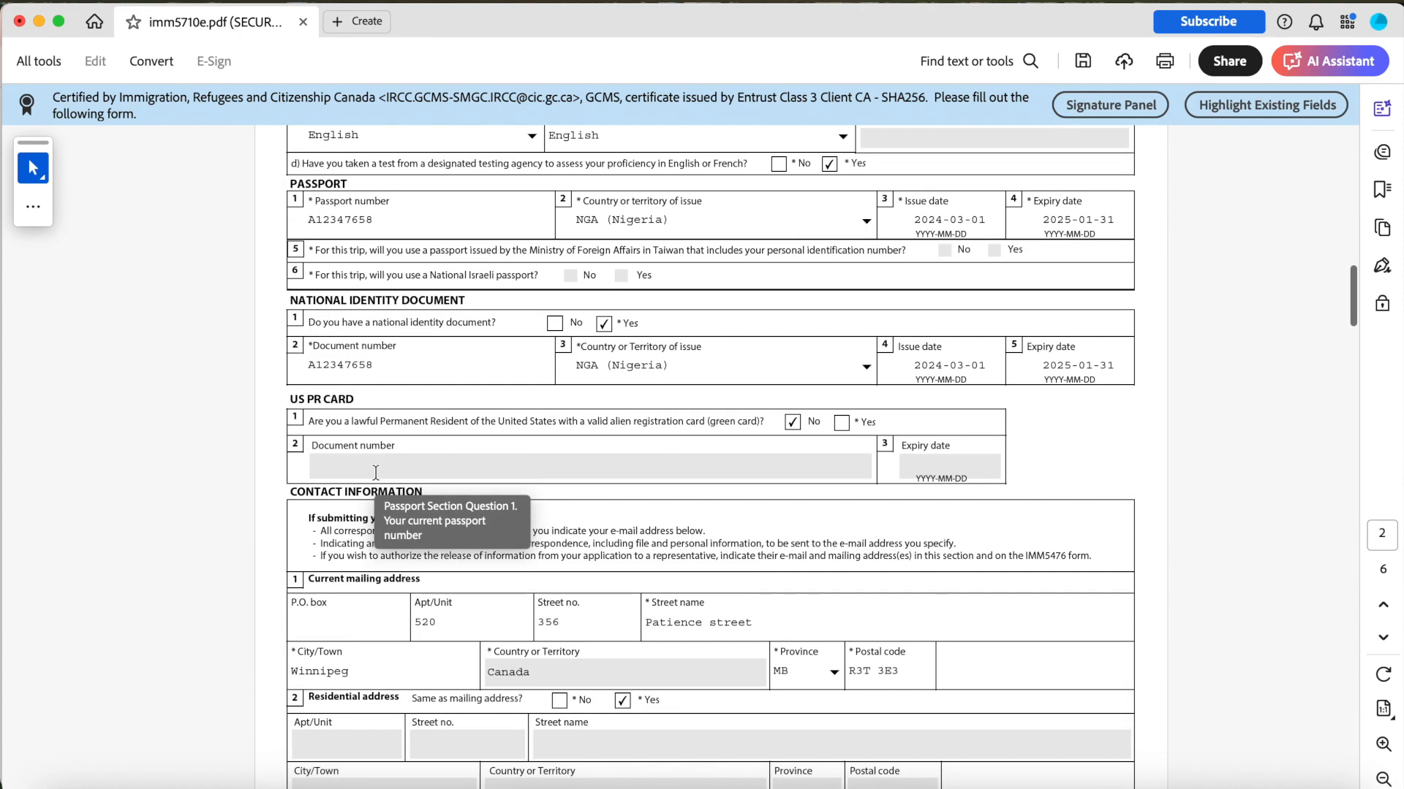
scroll(376, 474, down, 20)
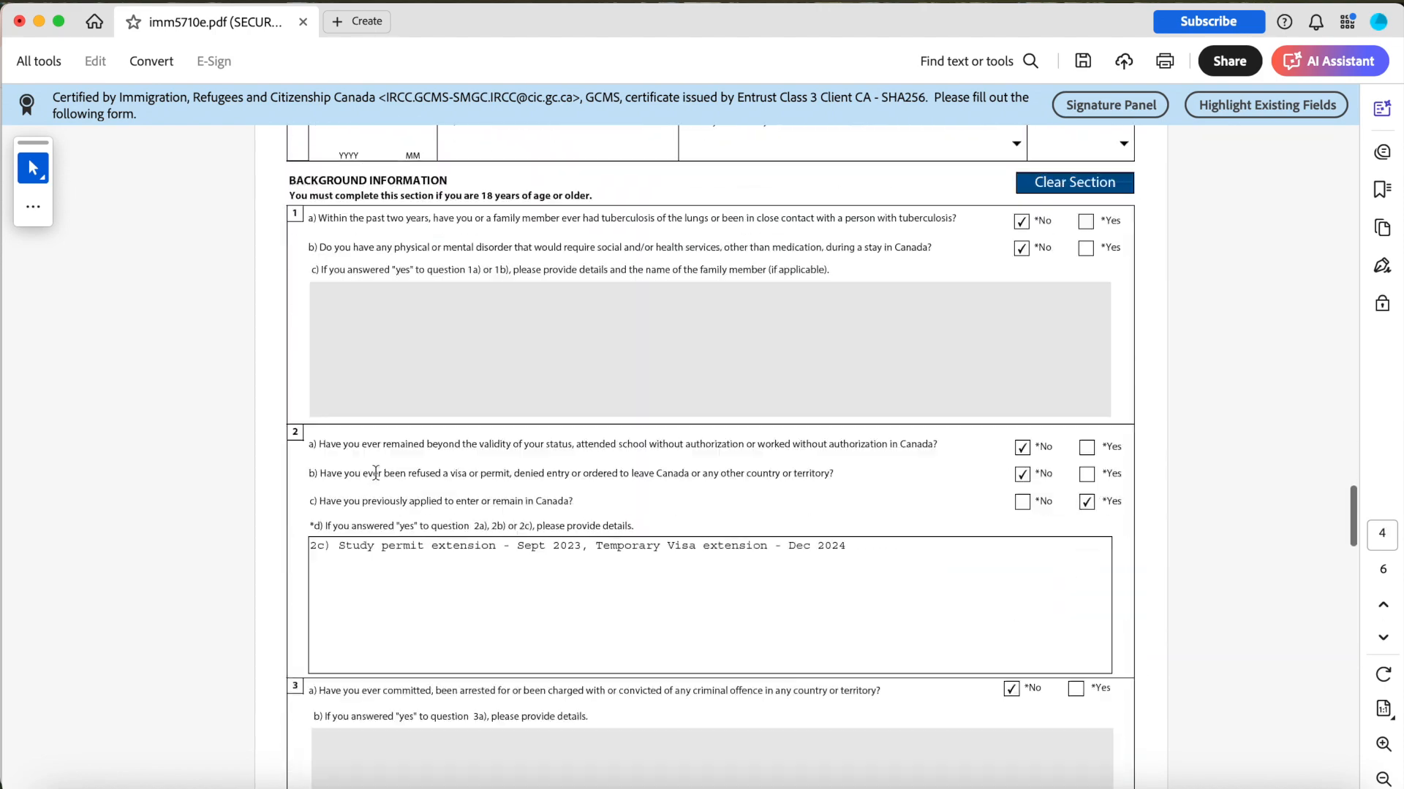
scroll(1058, 440, up, 13)
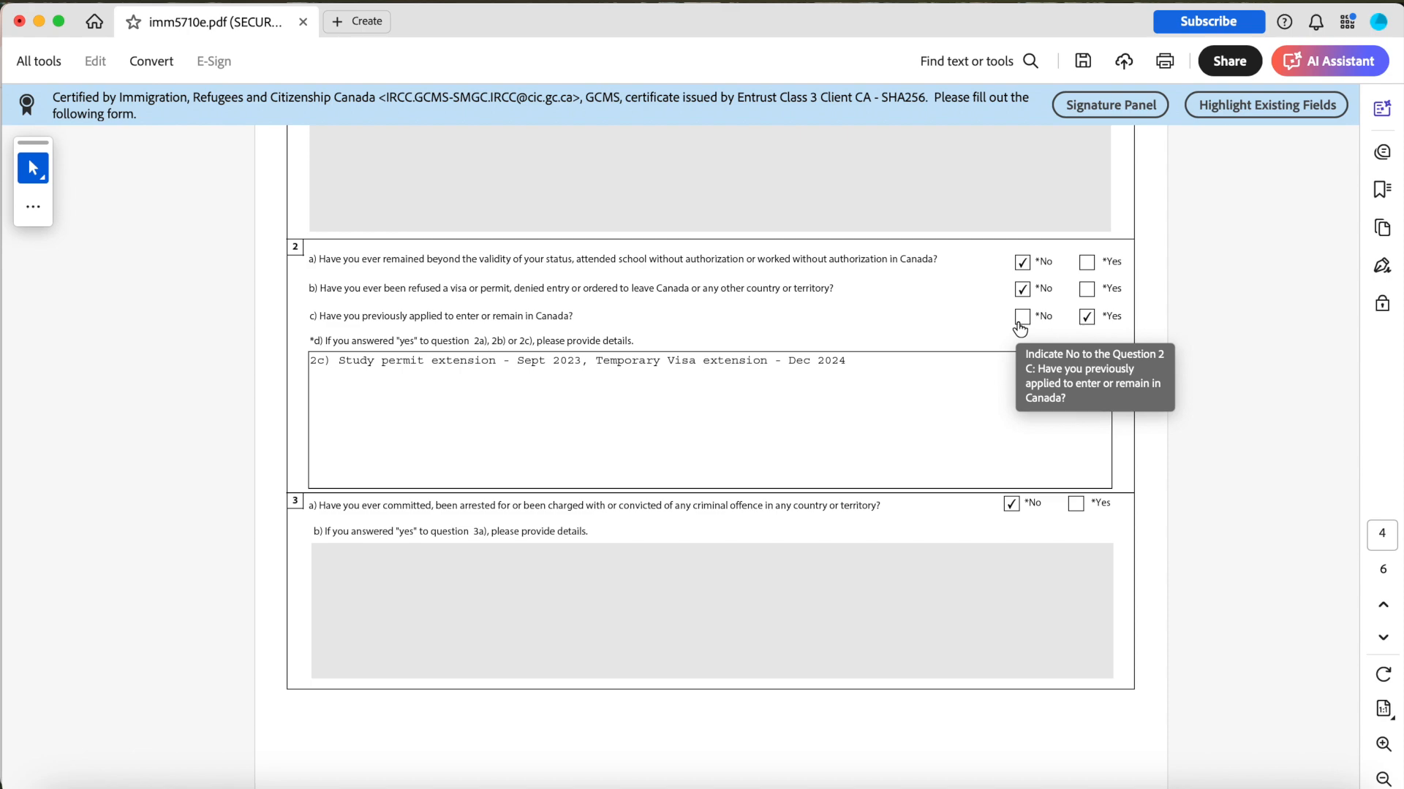
scroll(1020, 329, up, 20)
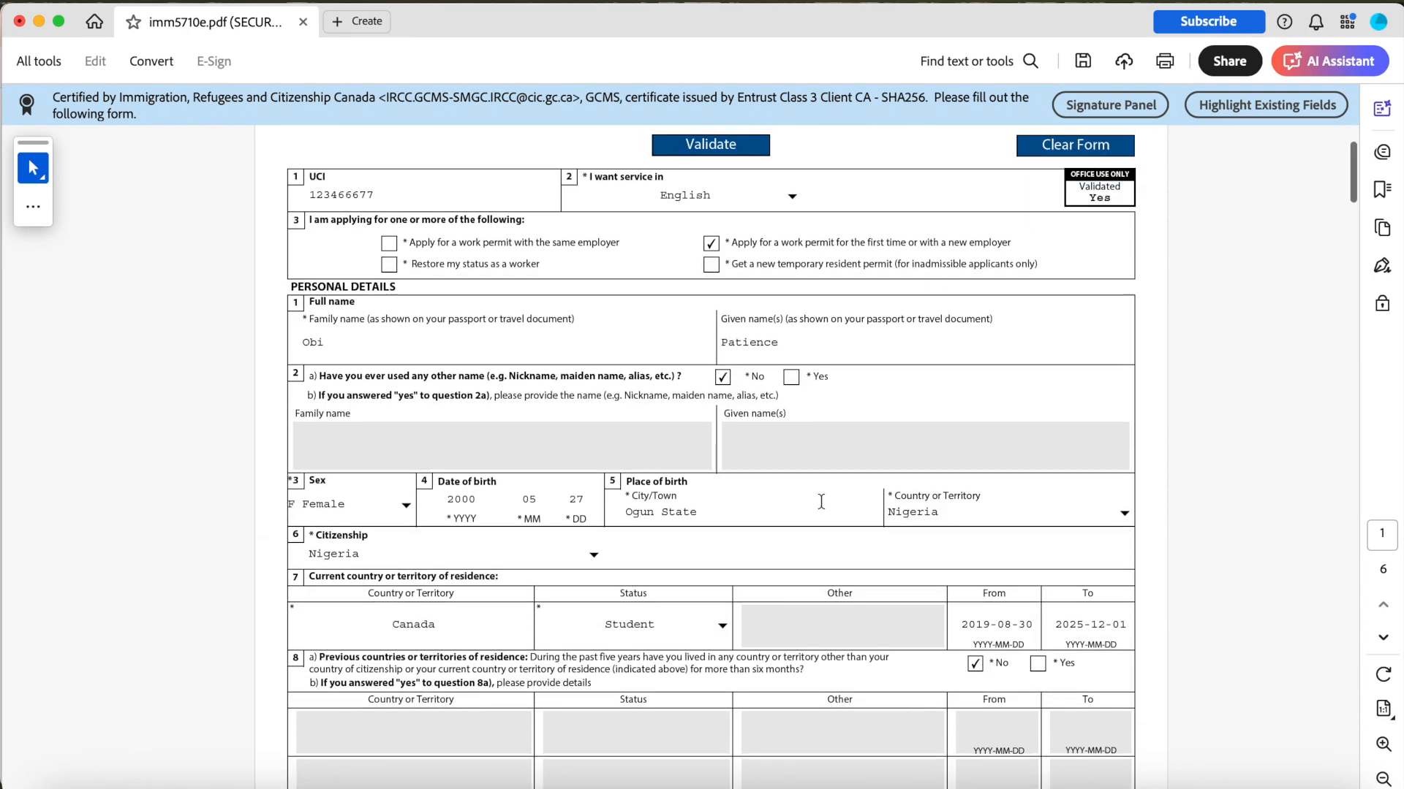
scroll(821, 502, up, 2)
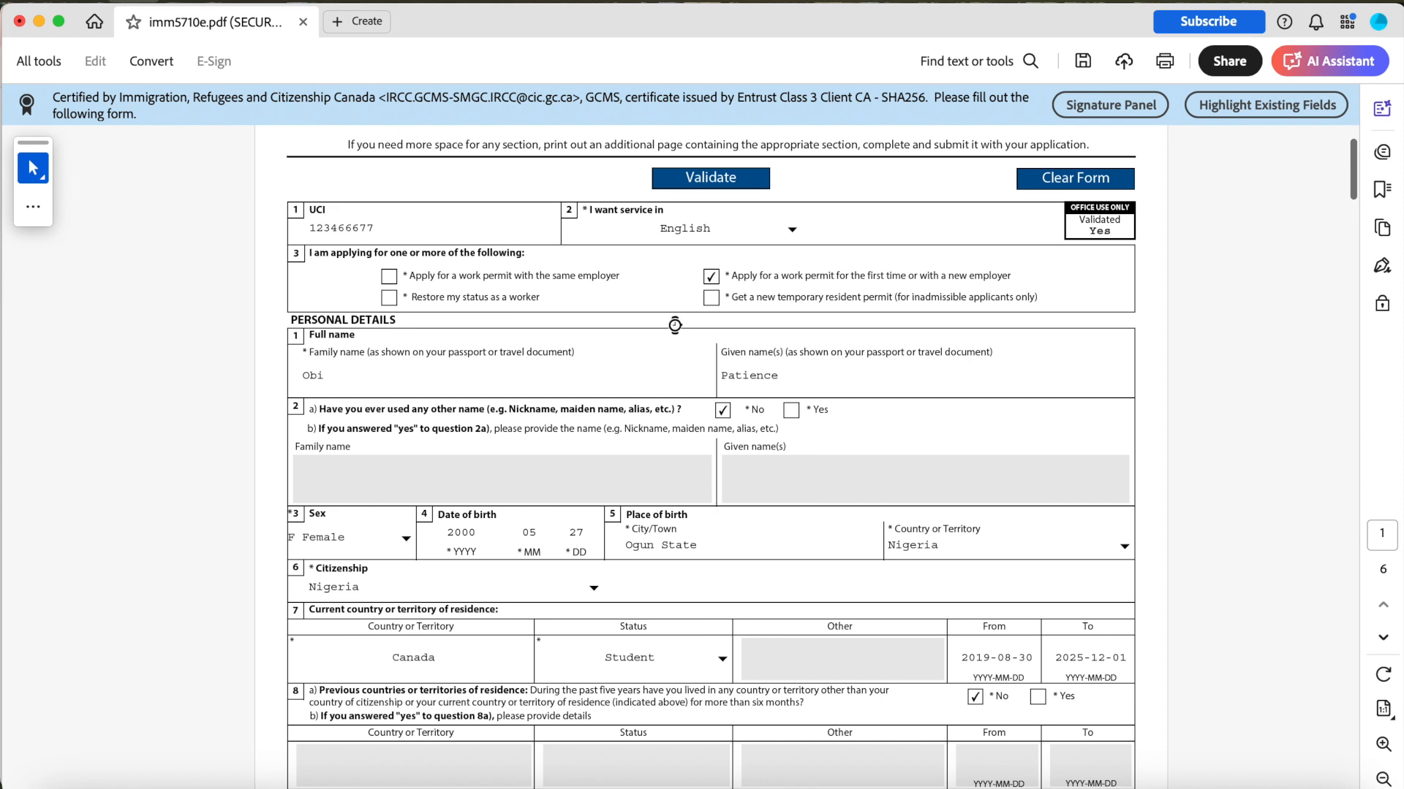
Close the PDF and upload imm5710e.pdf as the IMM5710 application form, then return to the document checklist.
click(20, 28)
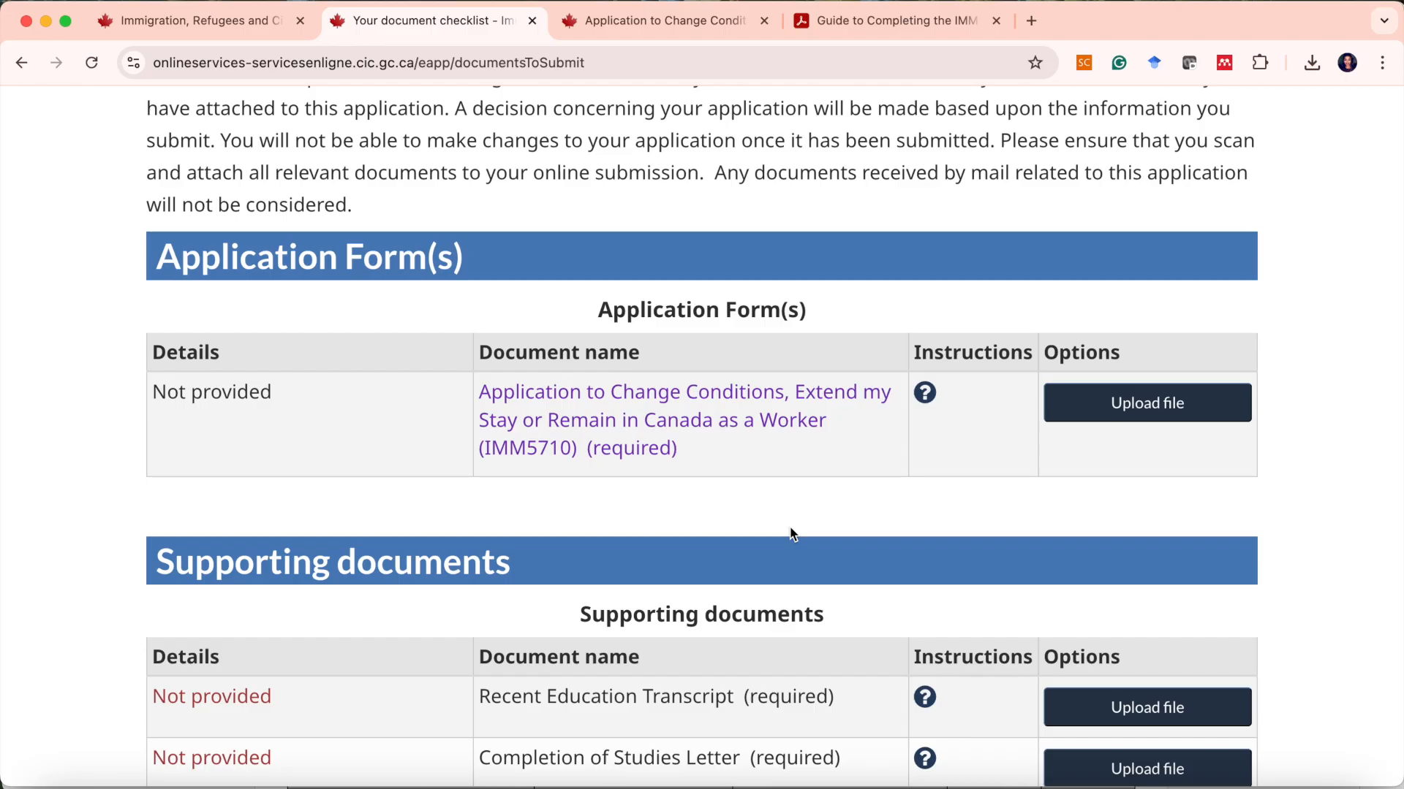
scroll(792, 576, up, 2)
scroll(792, 576, down, 4)
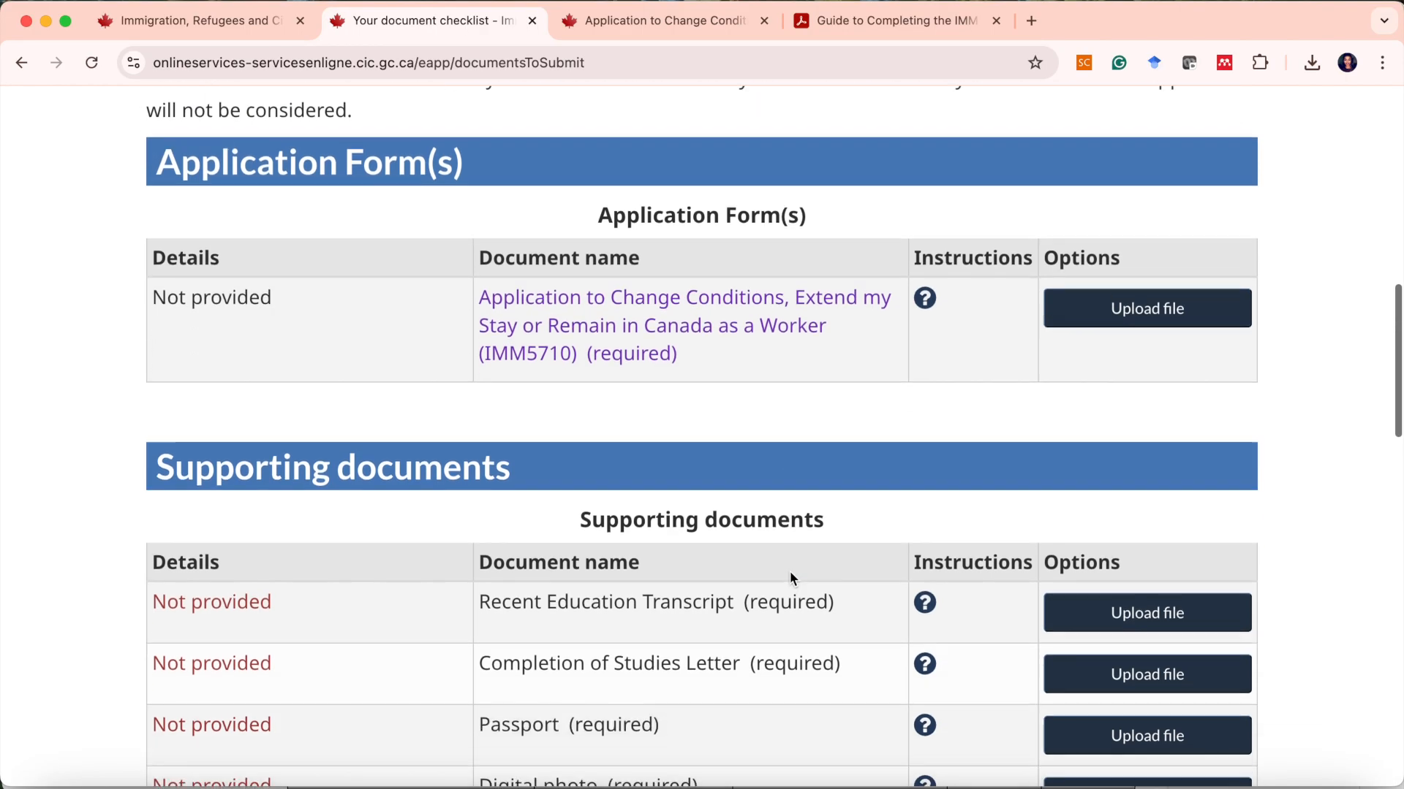
scroll(789, 572, down, 2)
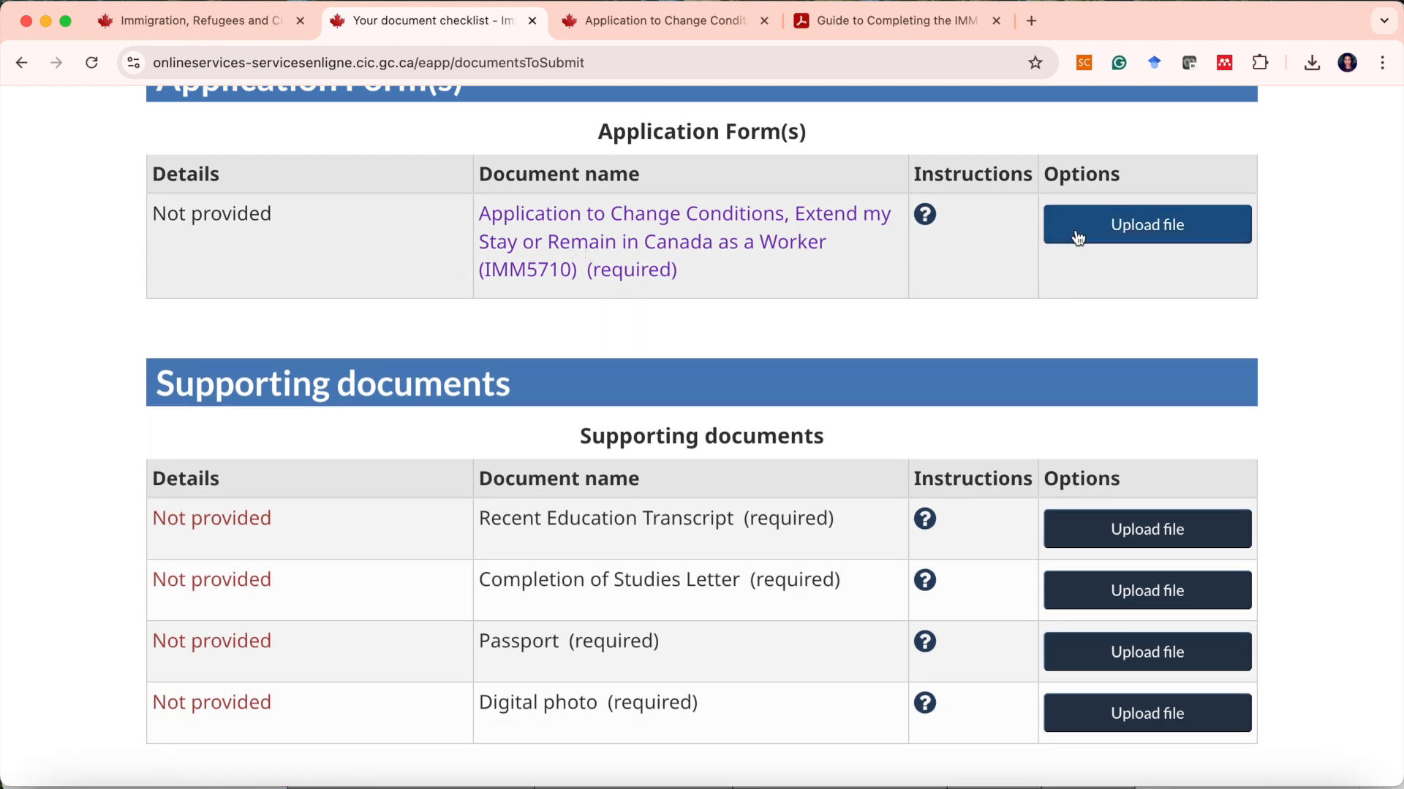
click(1078, 235)
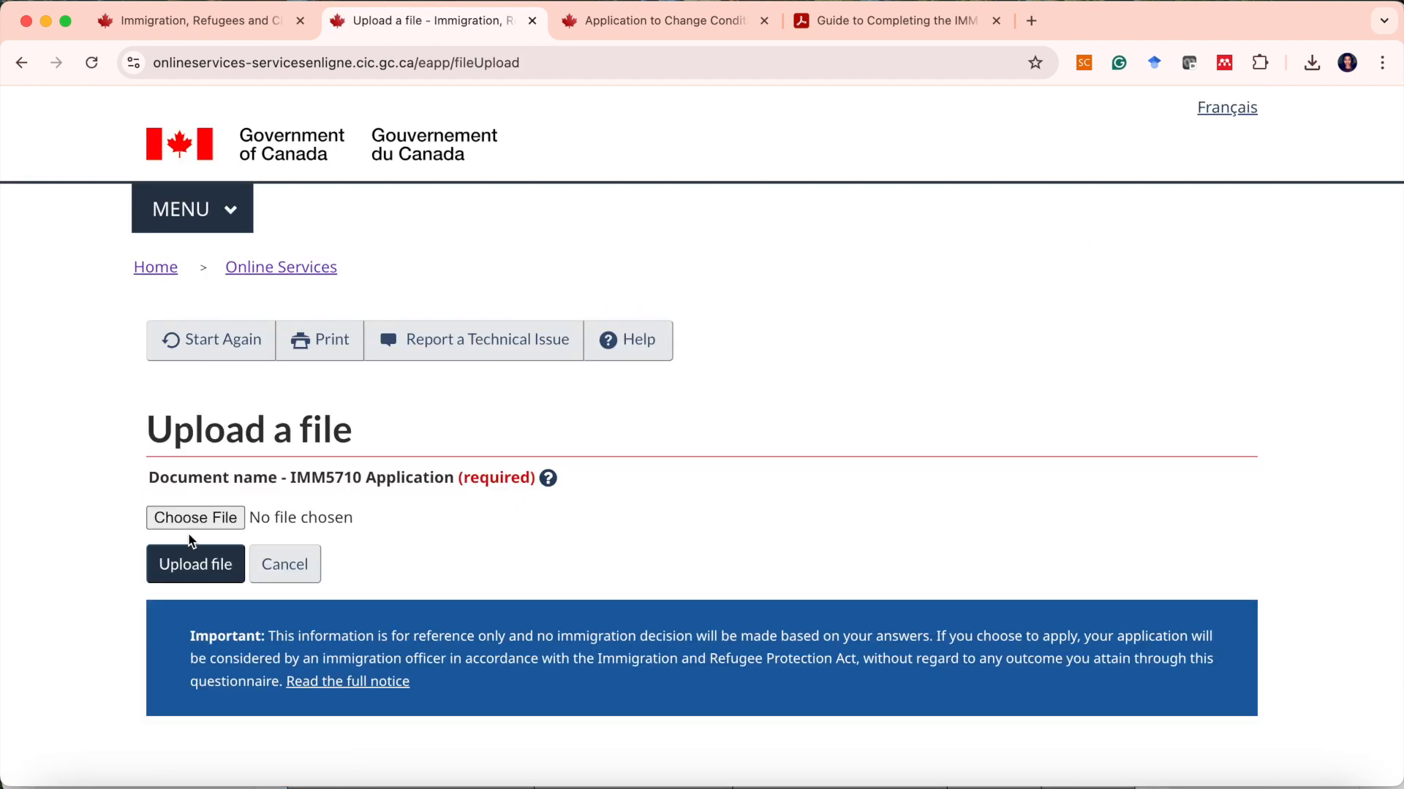
click(183, 525)
click(1188, 582)
click(217, 569)
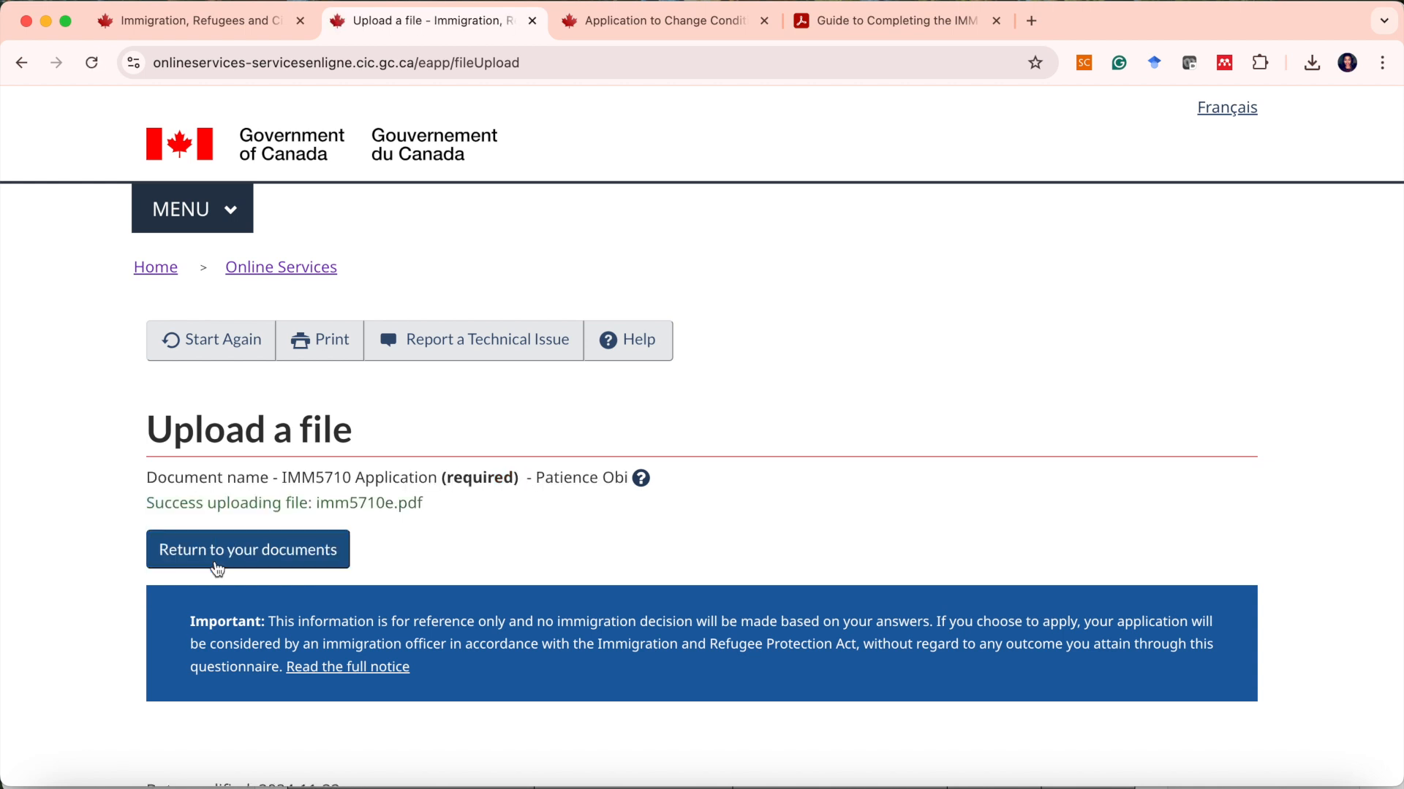
click(217, 569)
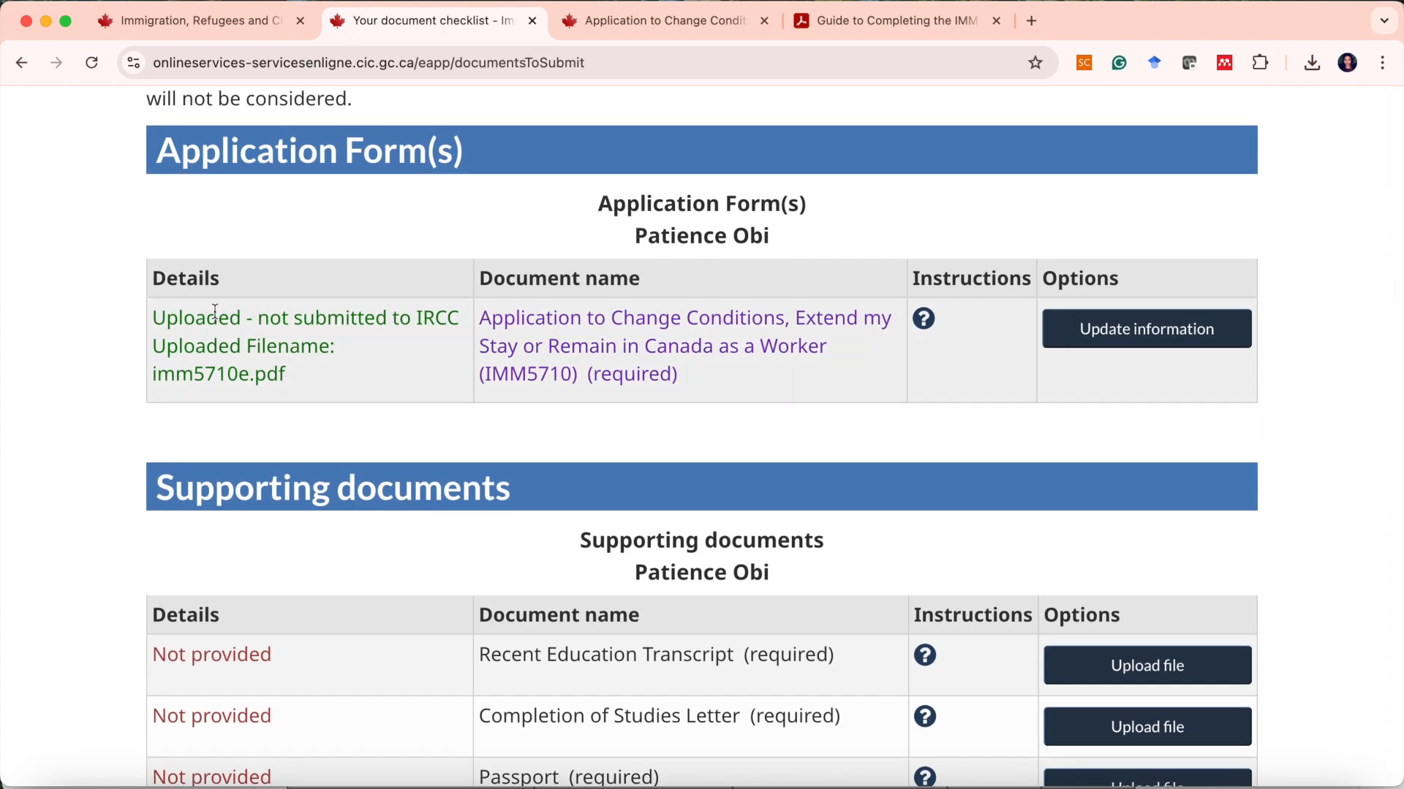
Read the instructions for the Recent Education Transcript, Completion of Studies Letter and Passport supporting documents.
scroll(560, 358, down, 5)
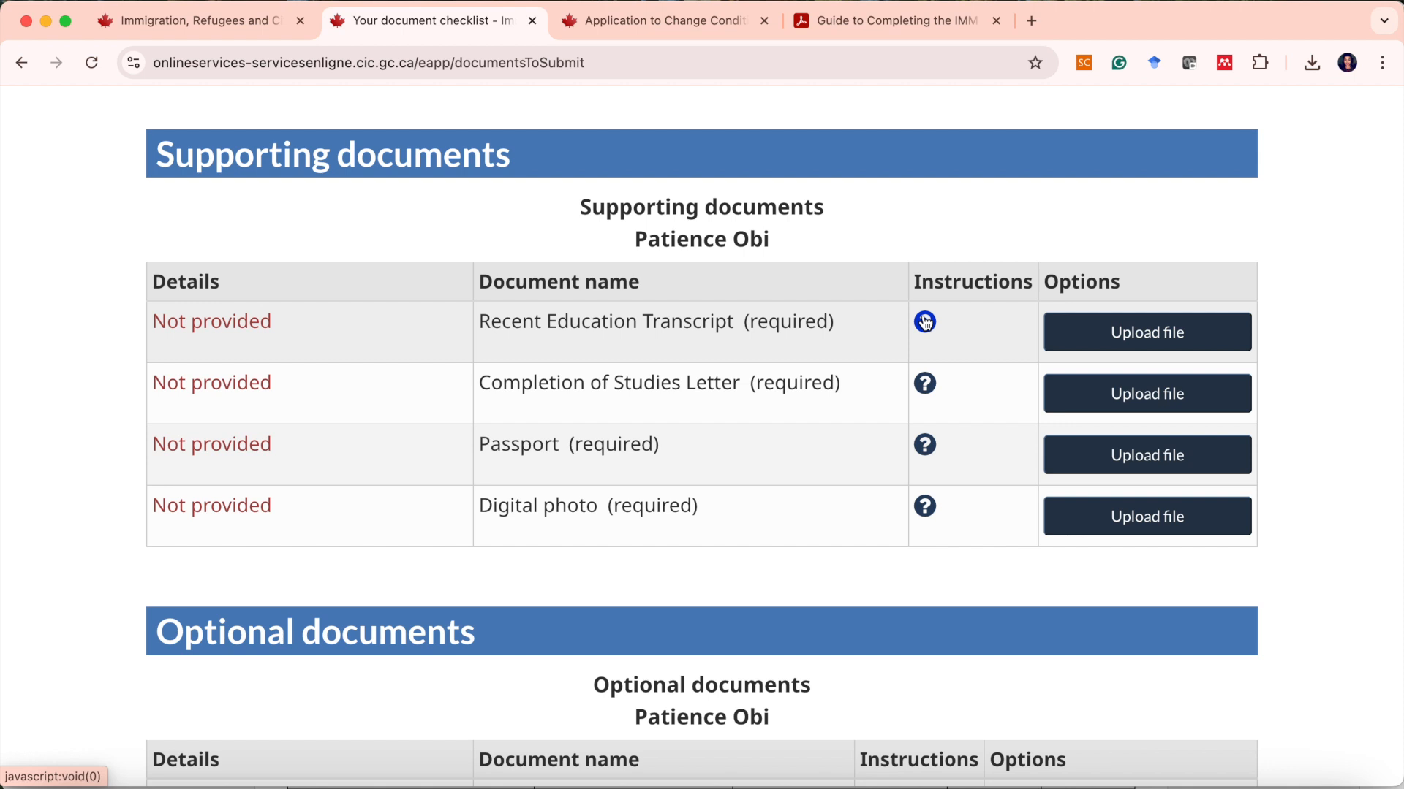
click(925, 323)
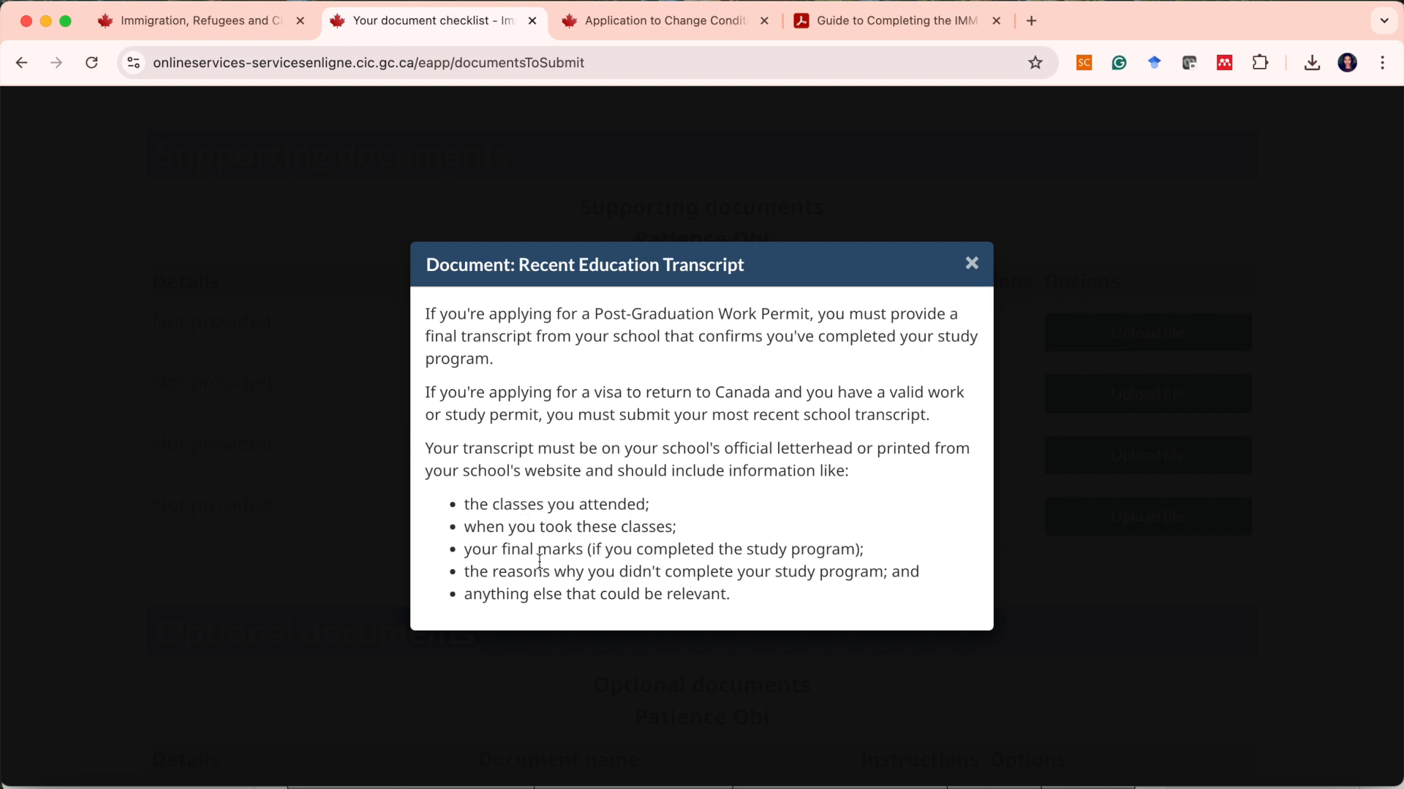
click(970, 265)
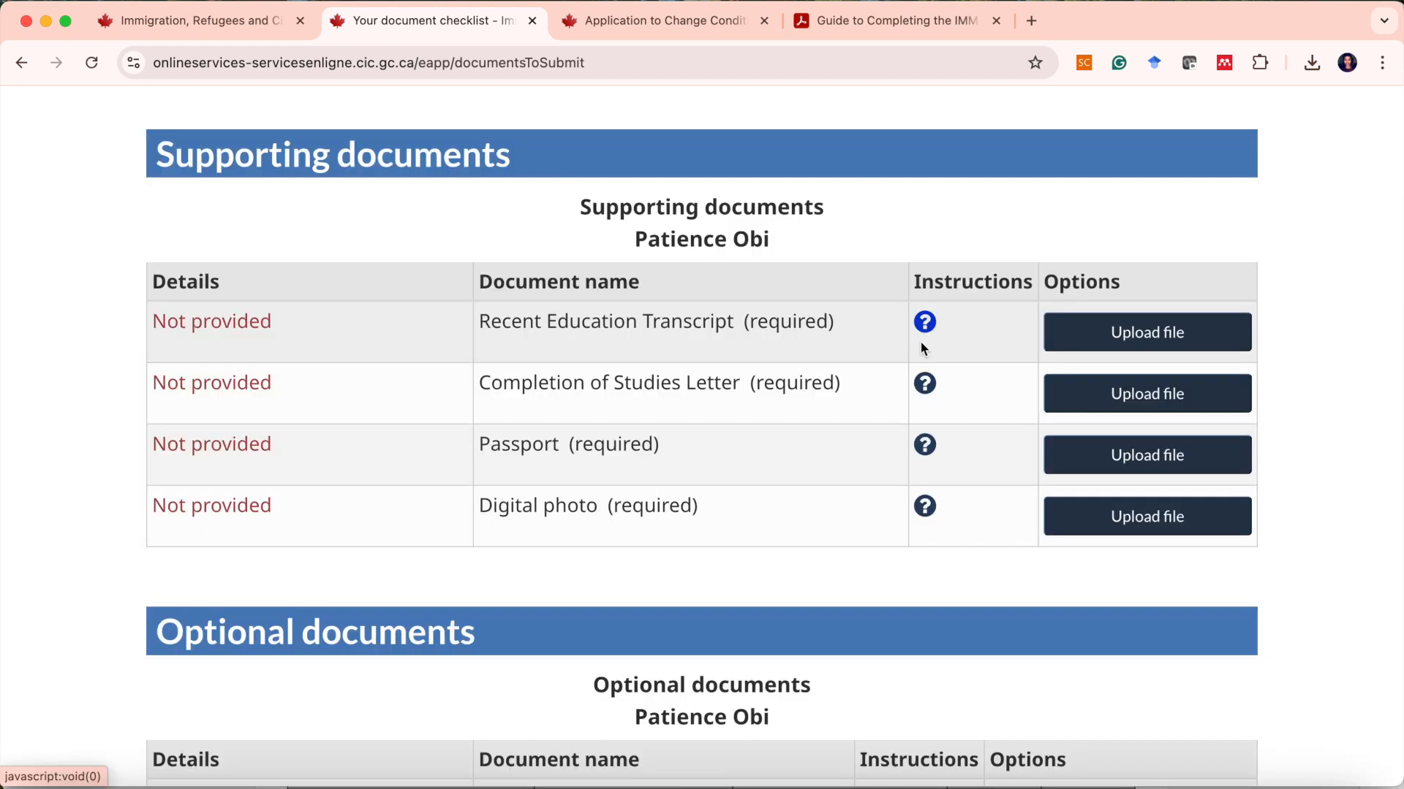
click(928, 384)
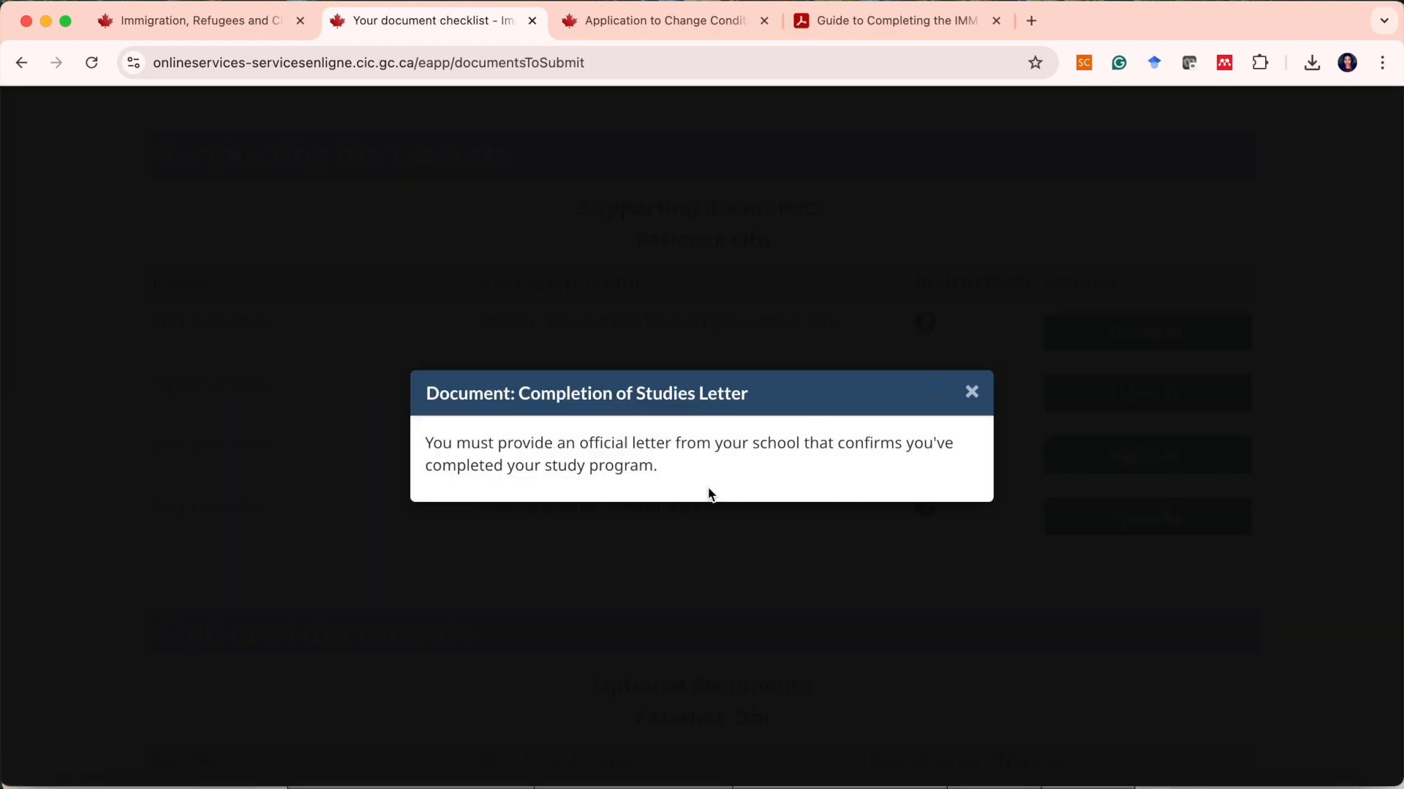
click(972, 393)
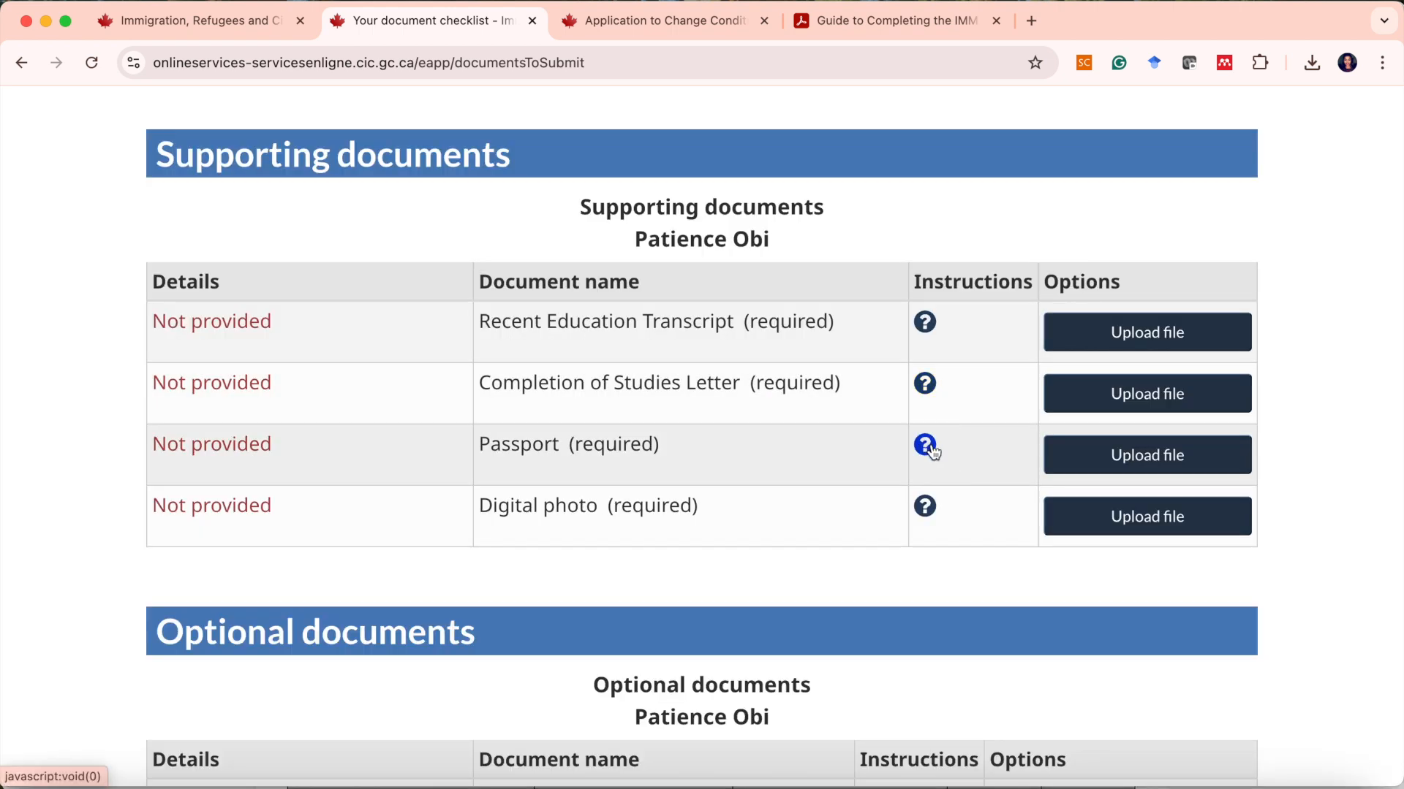
click(927, 445)
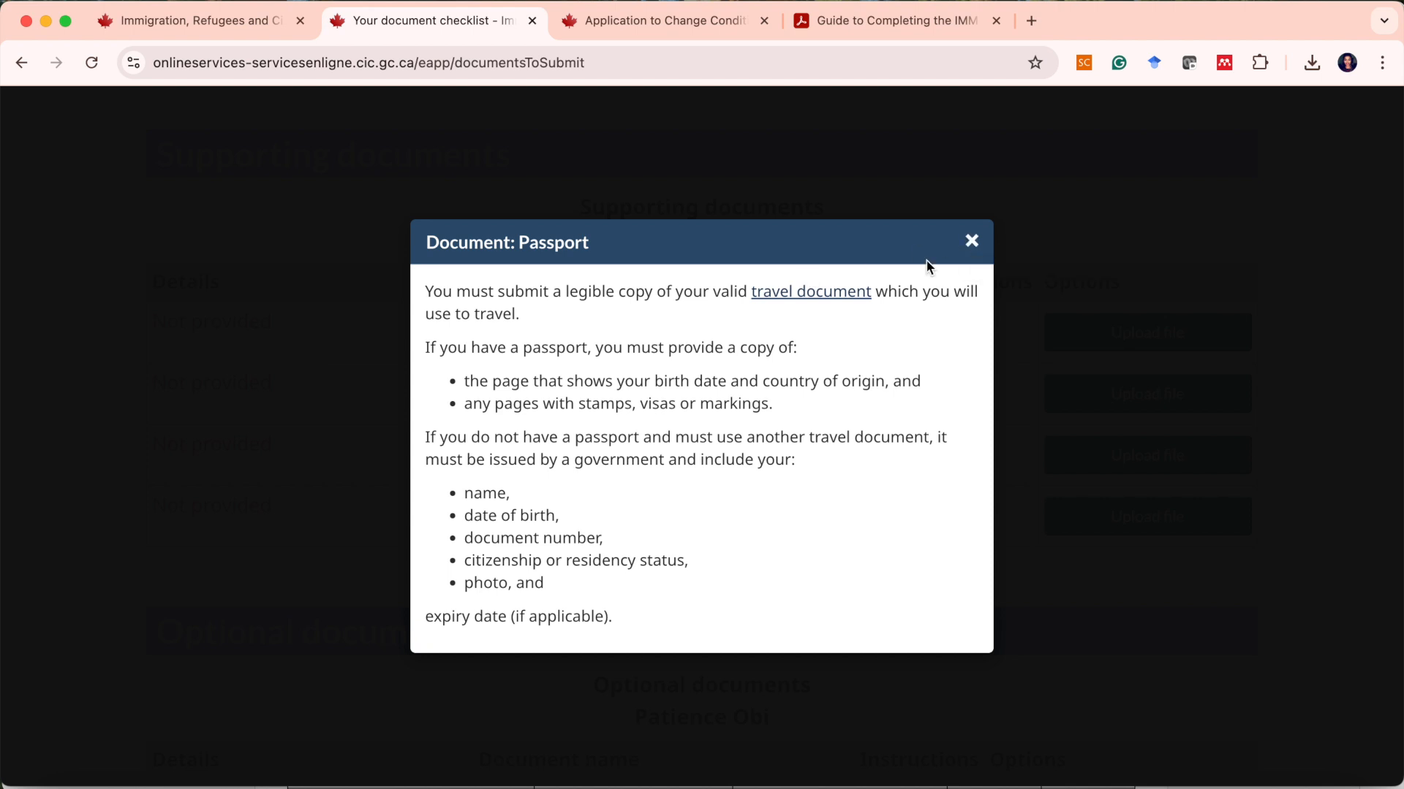
drag(547, 583, 472, 501)
key(Escape)
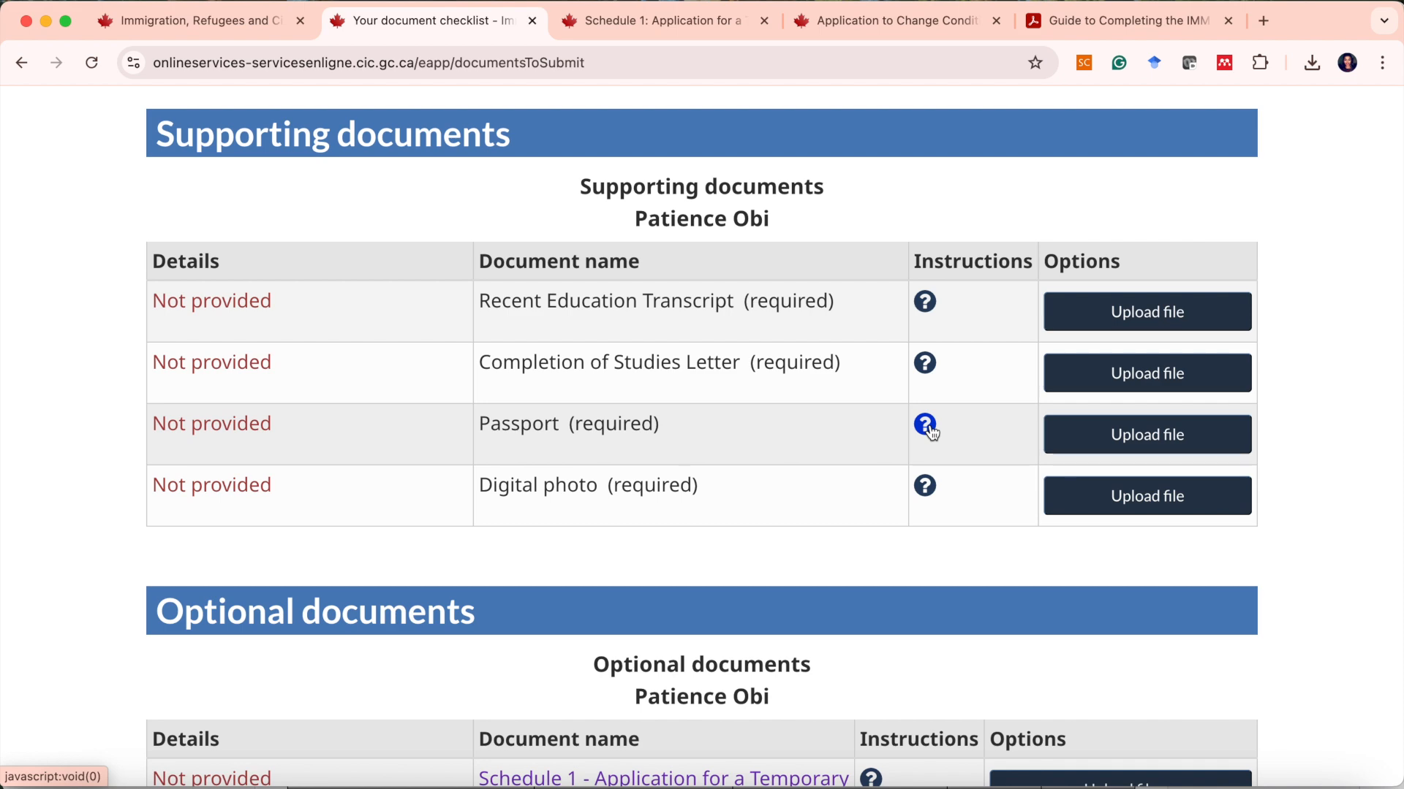
Read the instructions for the required Digital photo supporting document.
scroll(935, 421, down, 2)
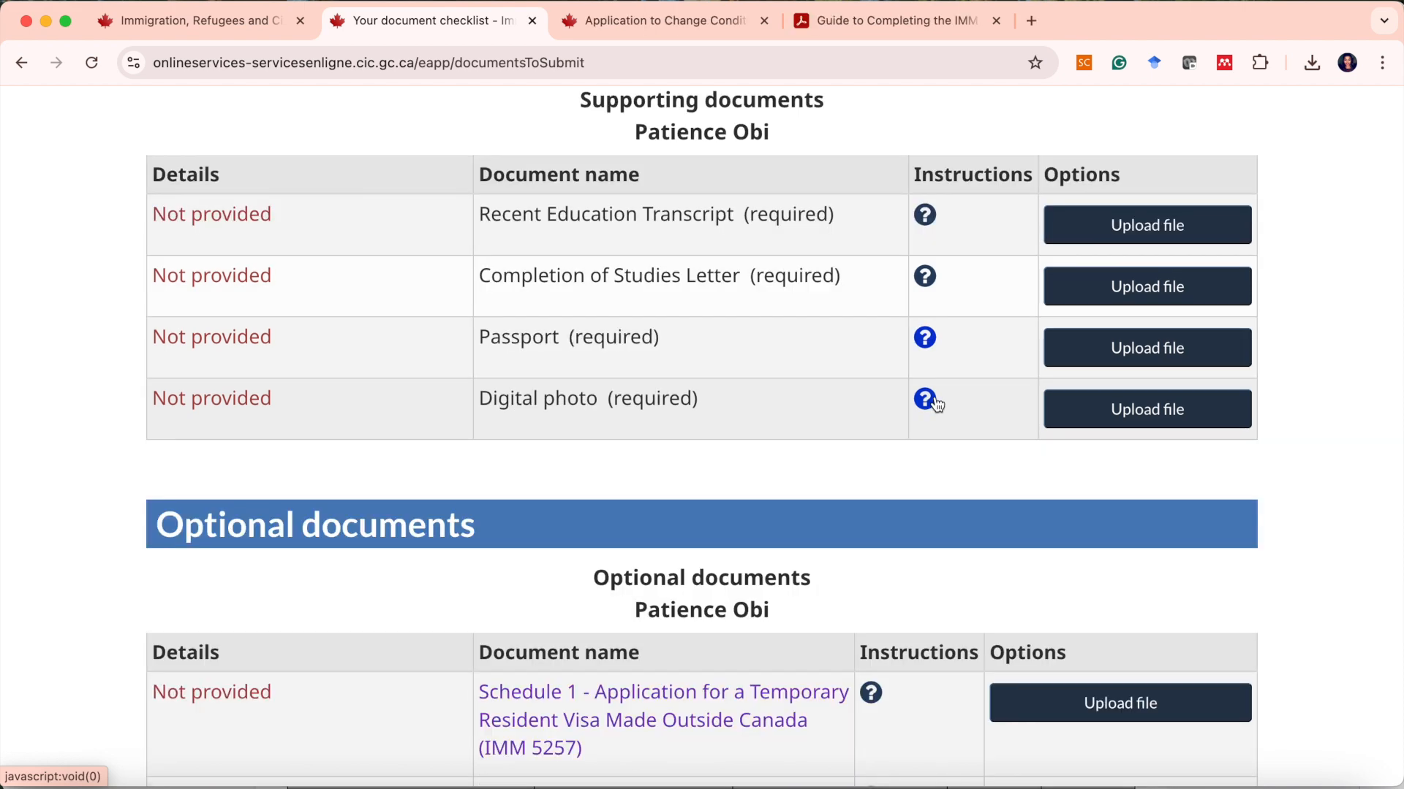
click(936, 402)
scroll(592, 441, down, 1)
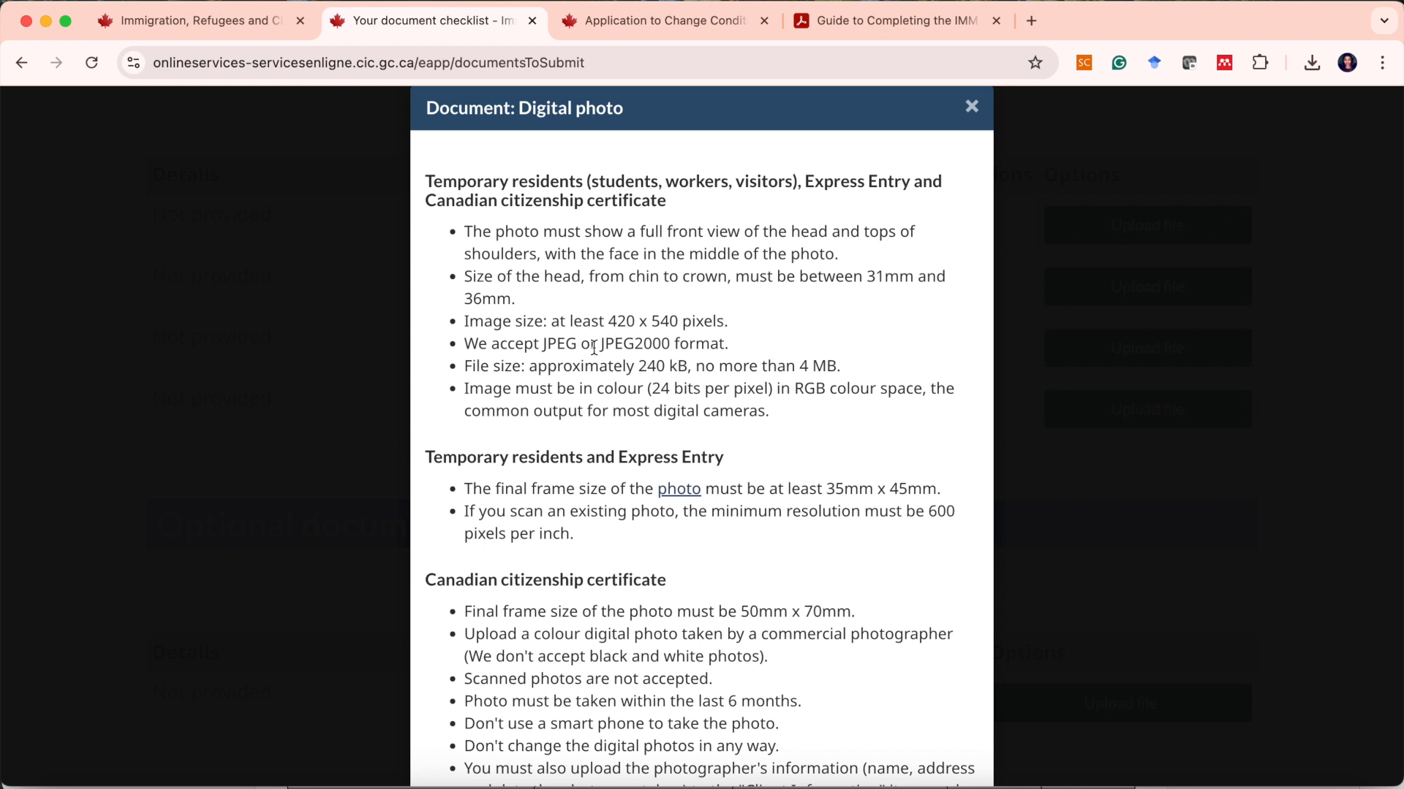
scroll(819, 196, up, 1)
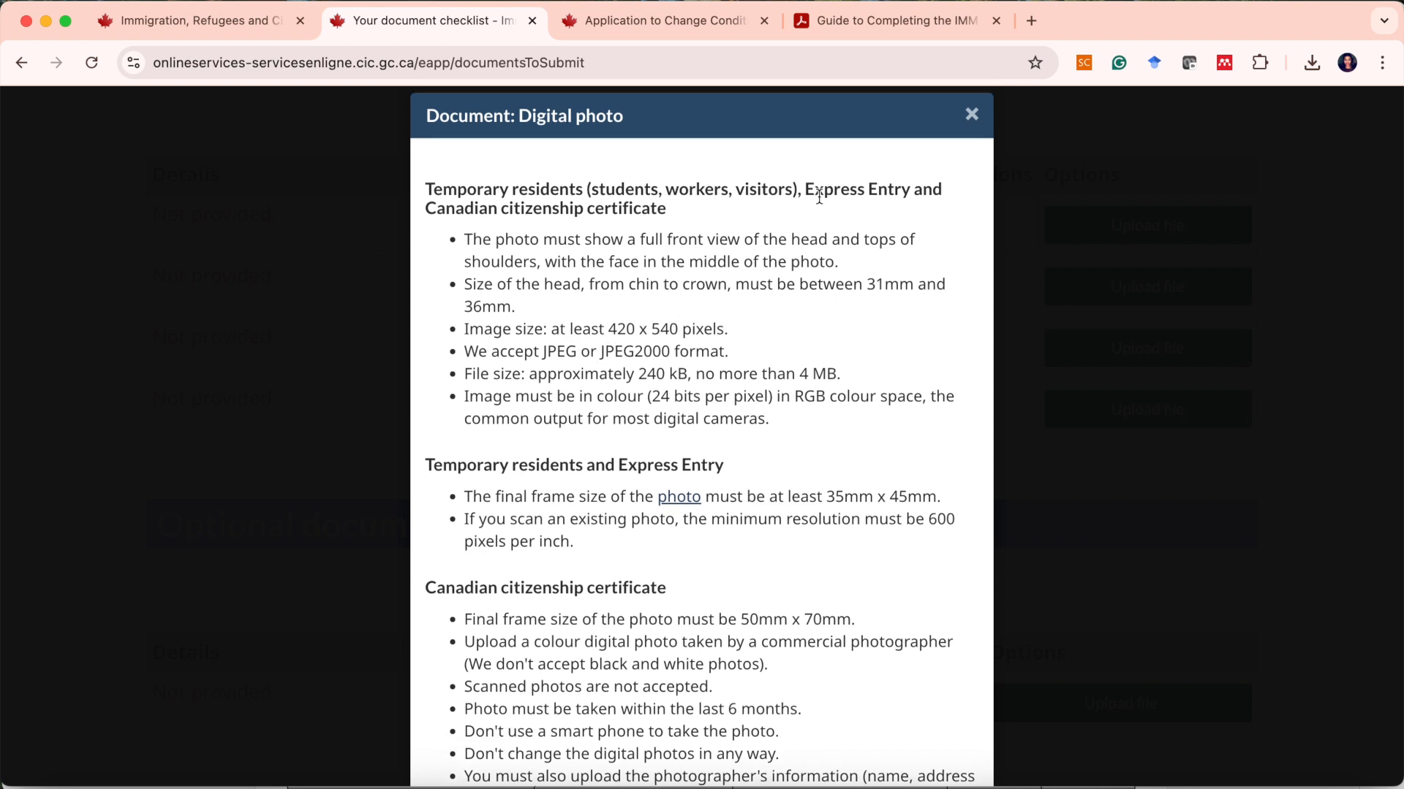
click(1090, 397)
scroll(1097, 329, up, 1)
scroll(867, 391, down, 3)
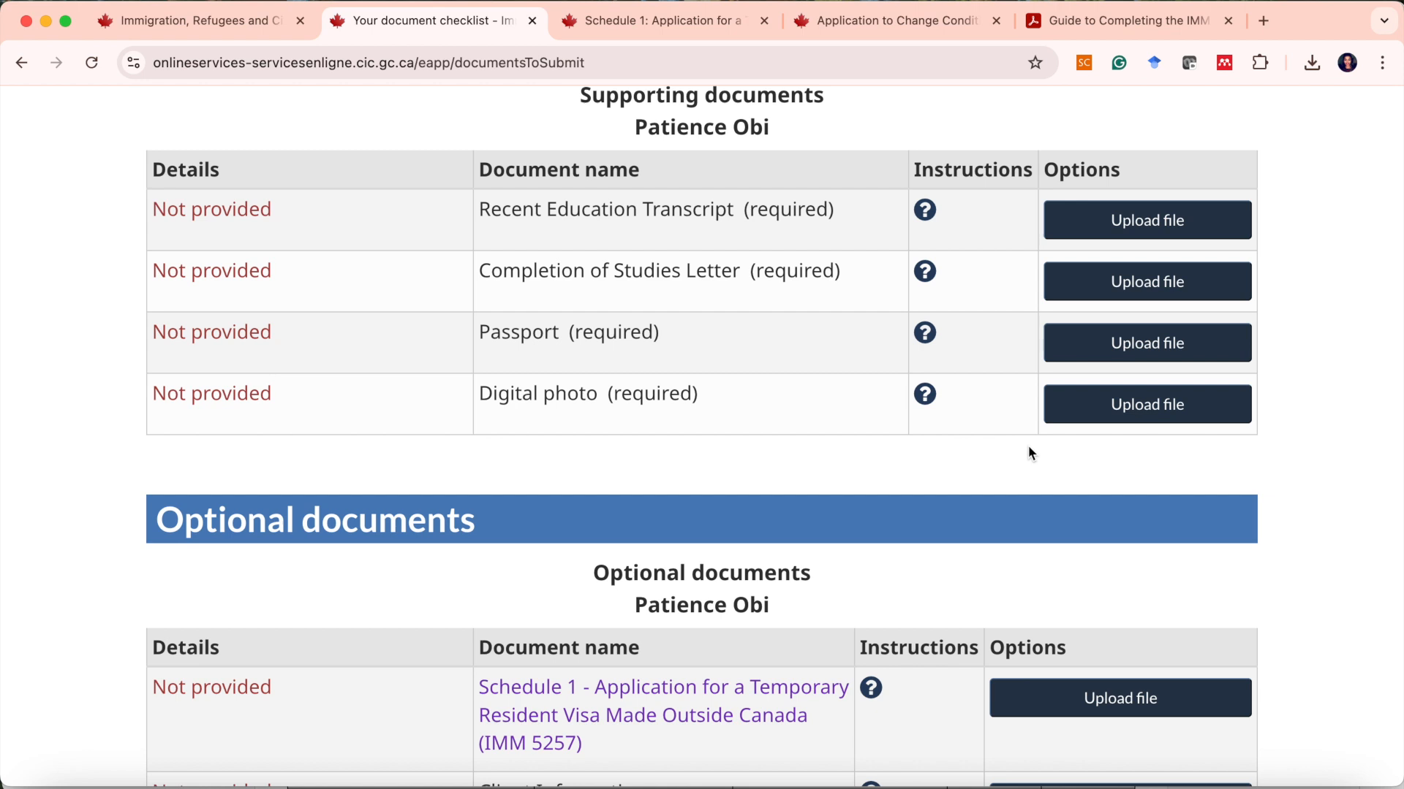
Open the Schedule 1 IMM 5257 form page from the optional documents, then return to the document checklist.
scroll(1028, 445, down, 5)
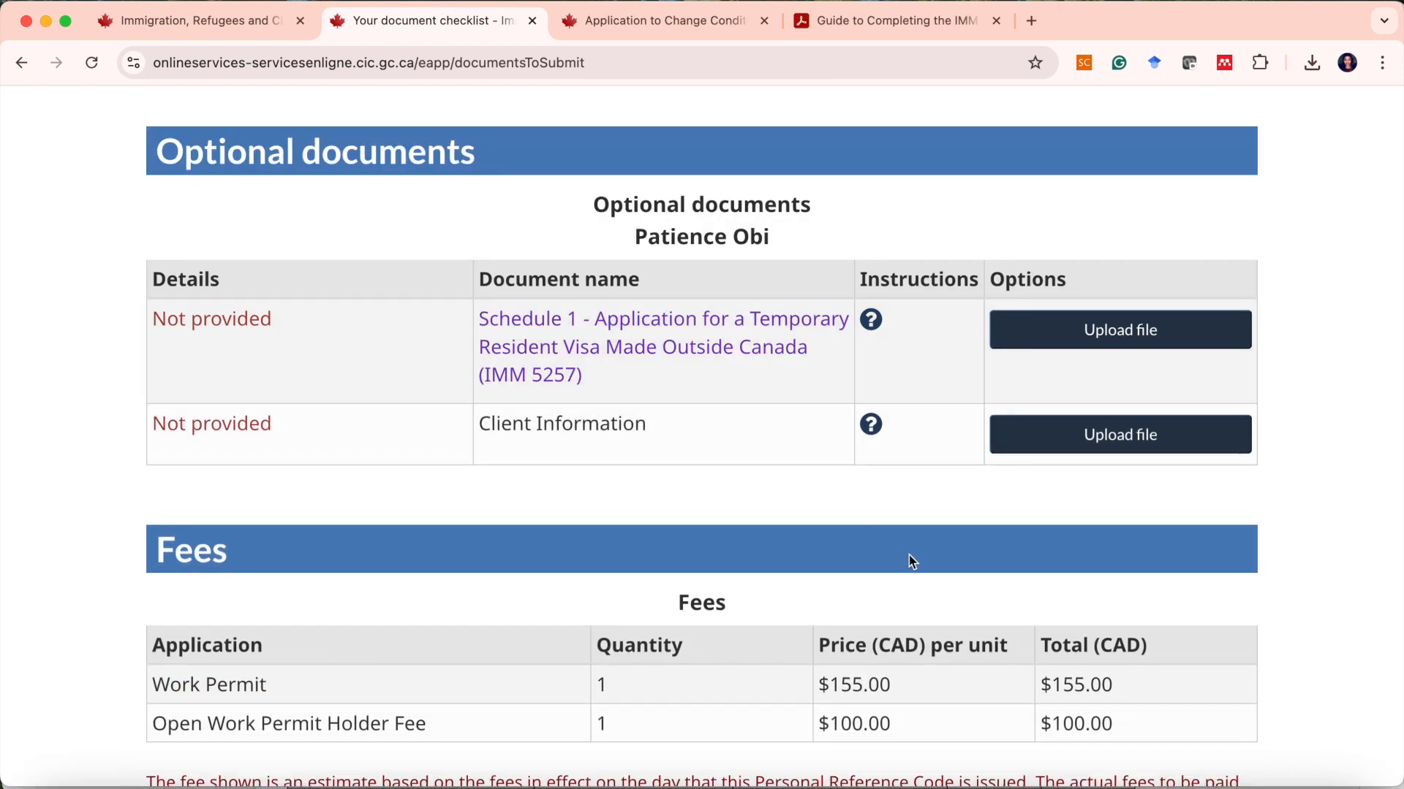
scroll(648, 366, up, 1)
click(649, 366)
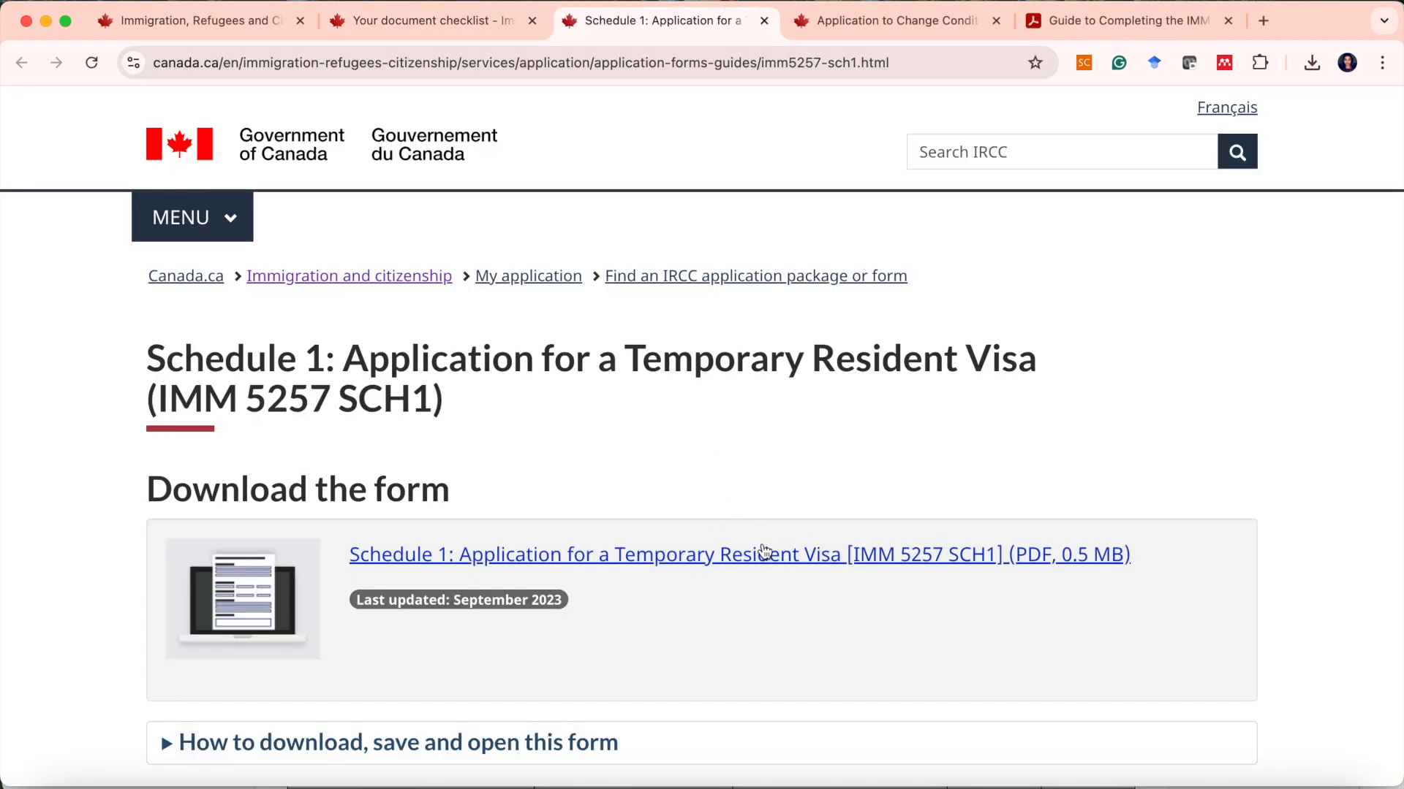
click(437, 26)
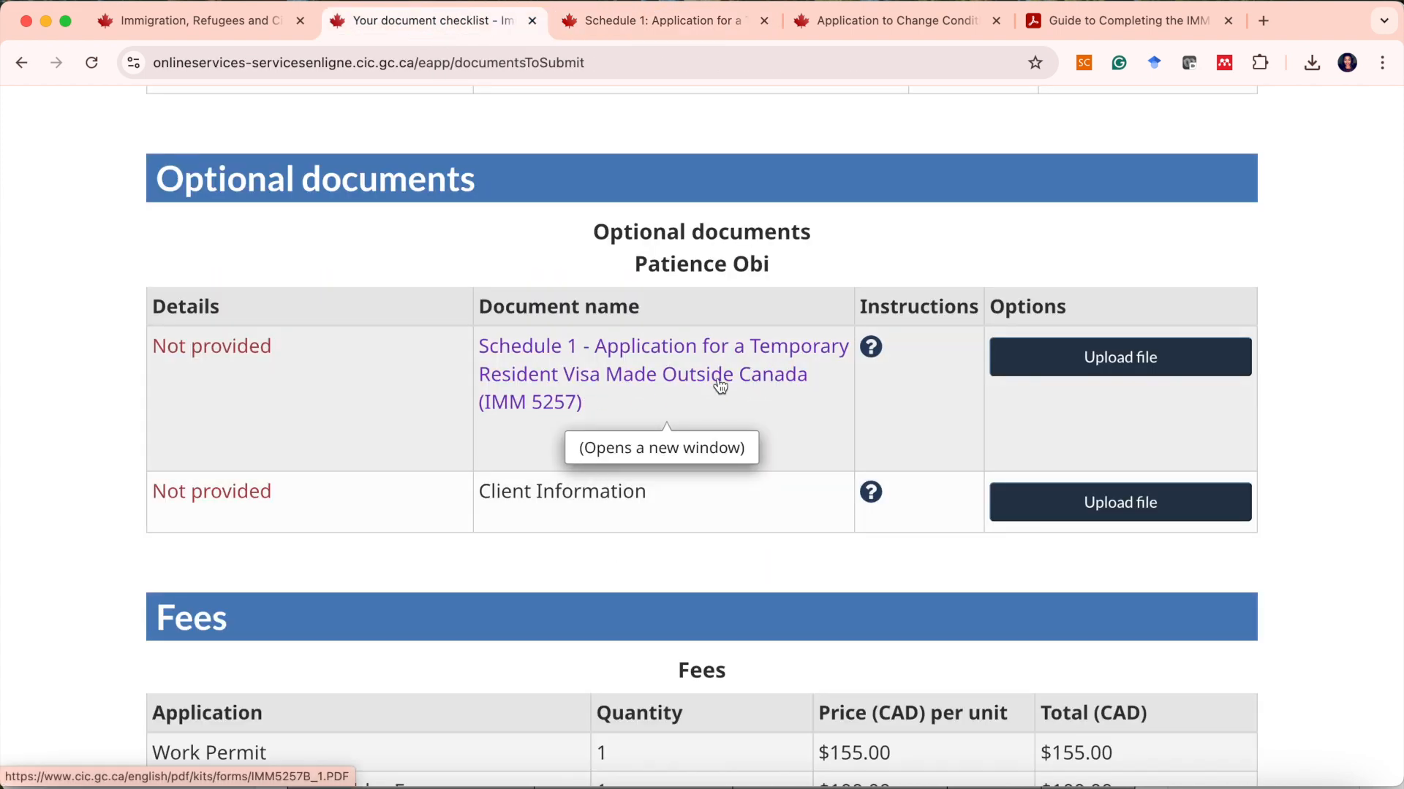
Read the instructions for the optional Client Information document.
scroll(782, 402, down, 2)
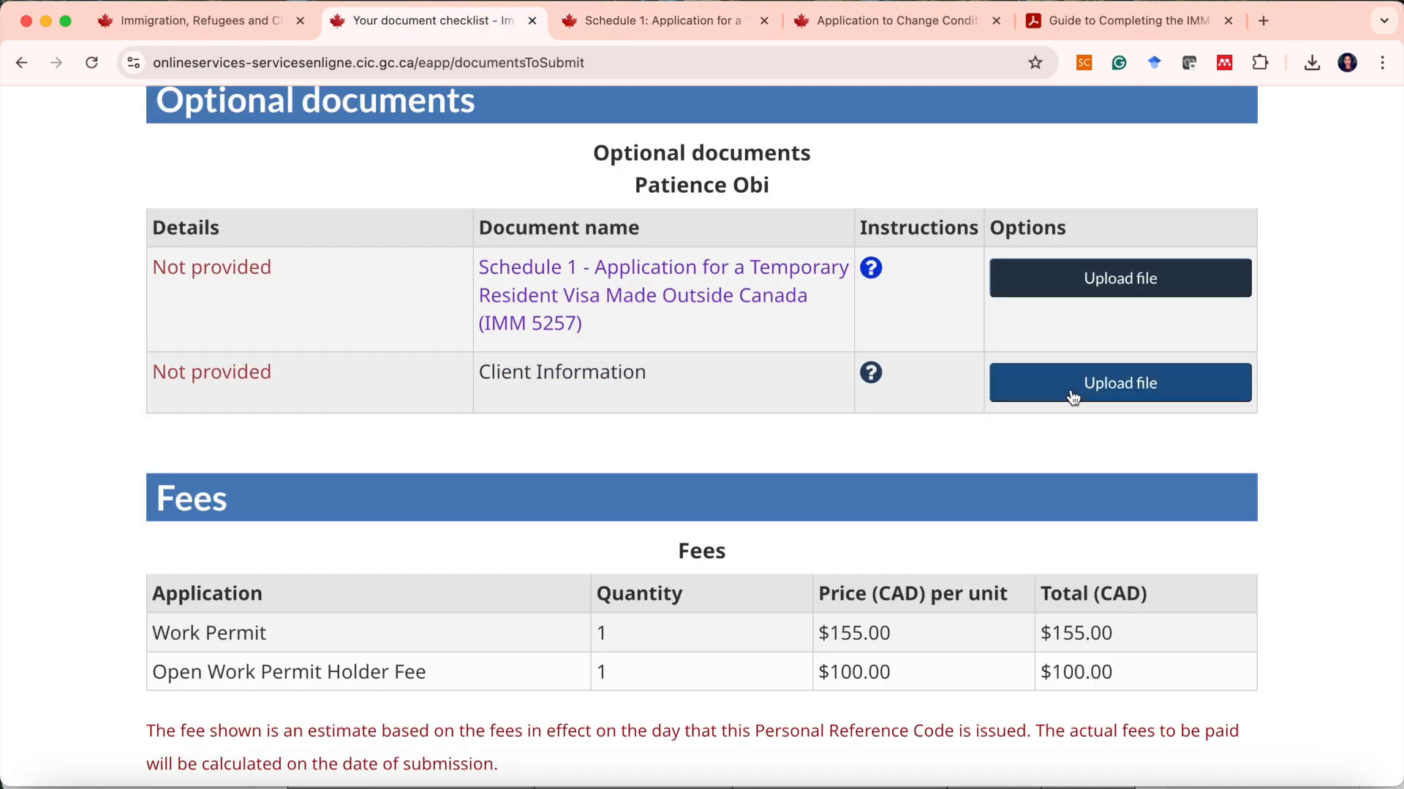
click(871, 374)
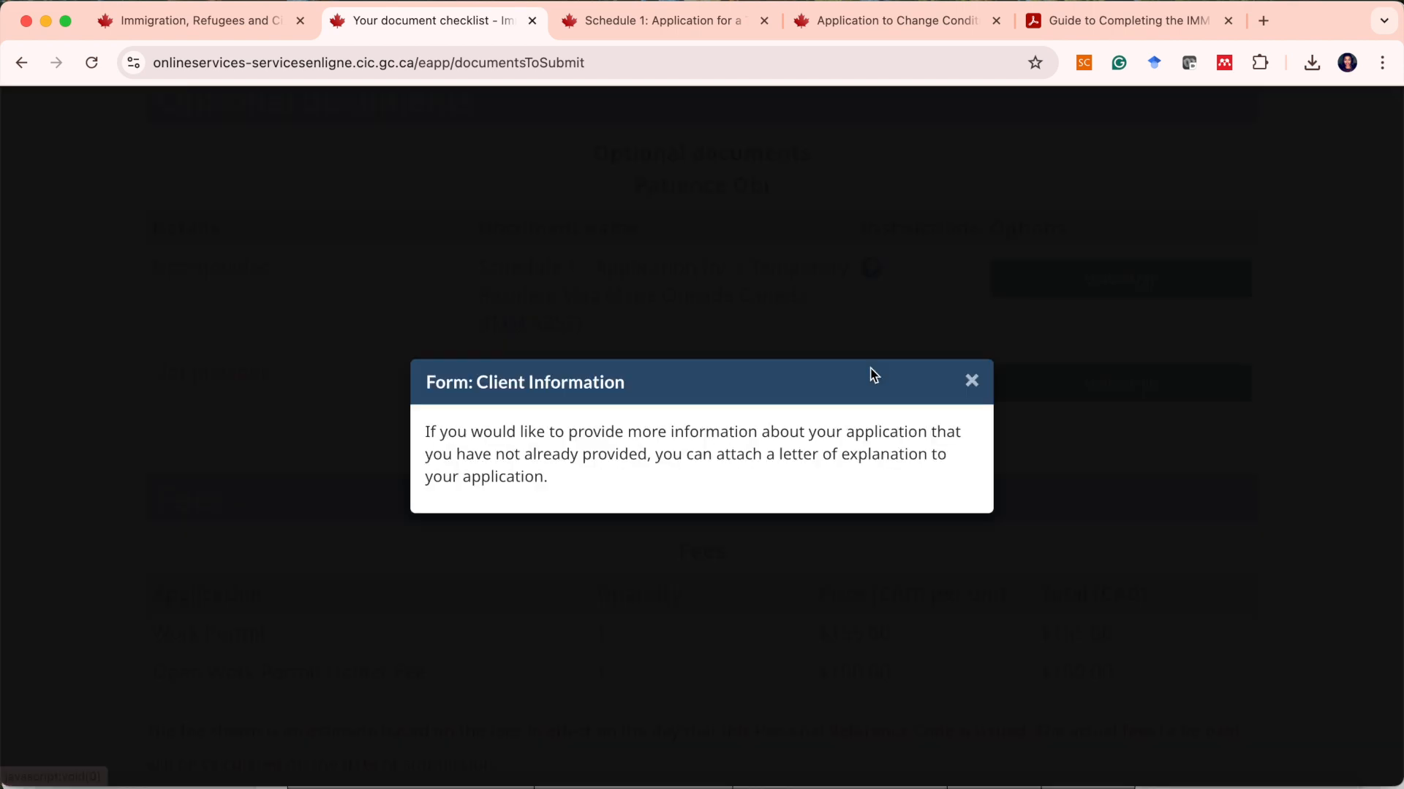
key(Escape)
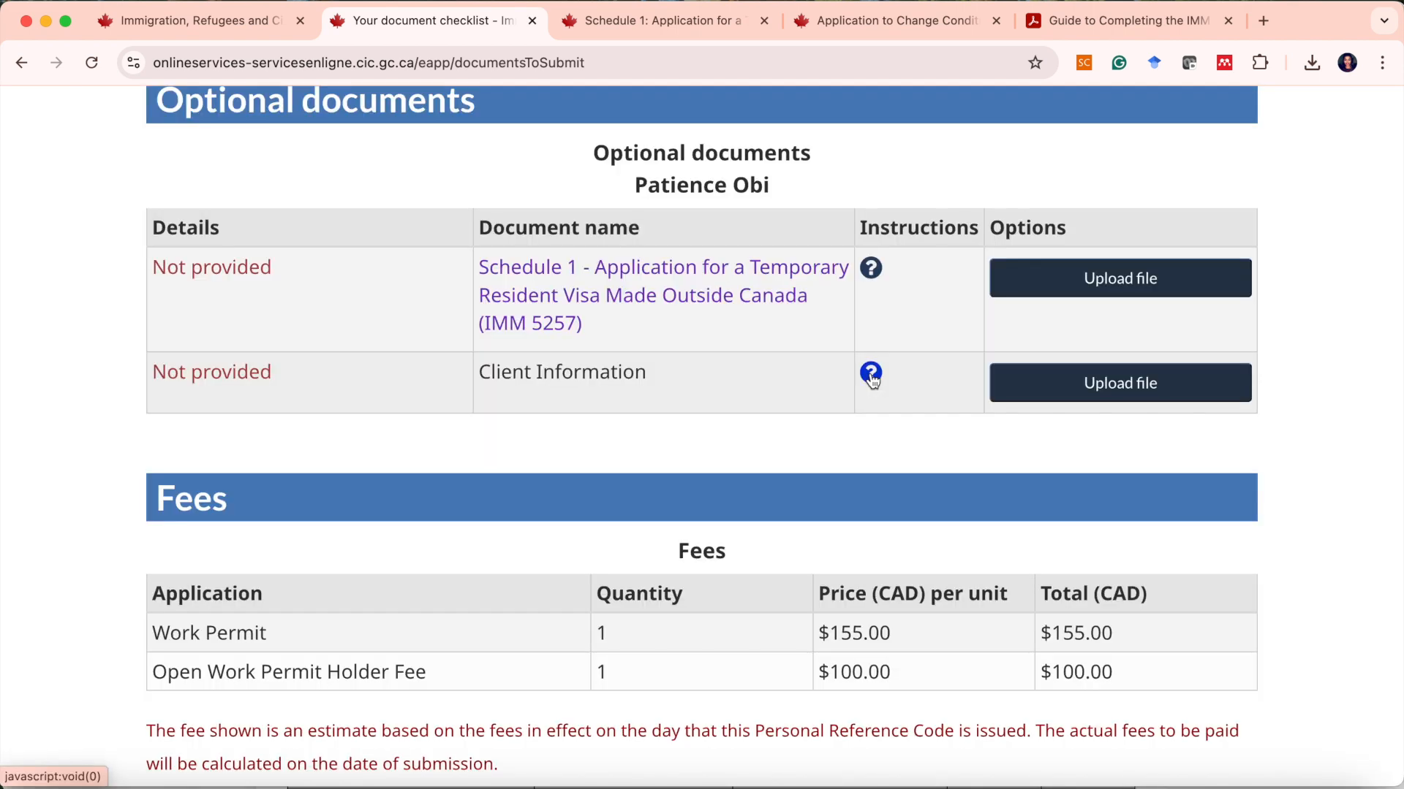
click(871, 374)
key(Escape)
scroll(981, 656, up, 2)
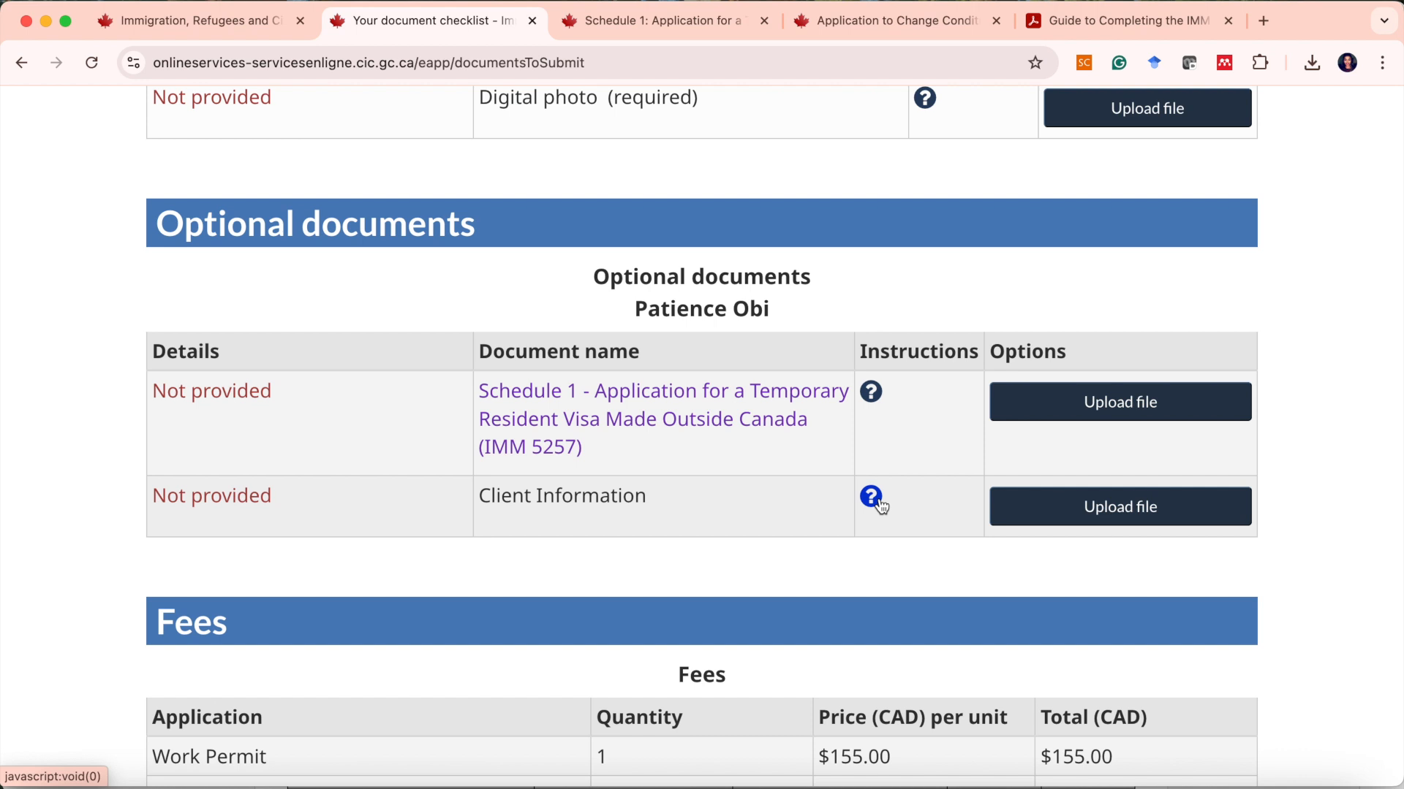
Examine the Fees section below the optional documents on the document checklist.
scroll(881, 505, up, 2)
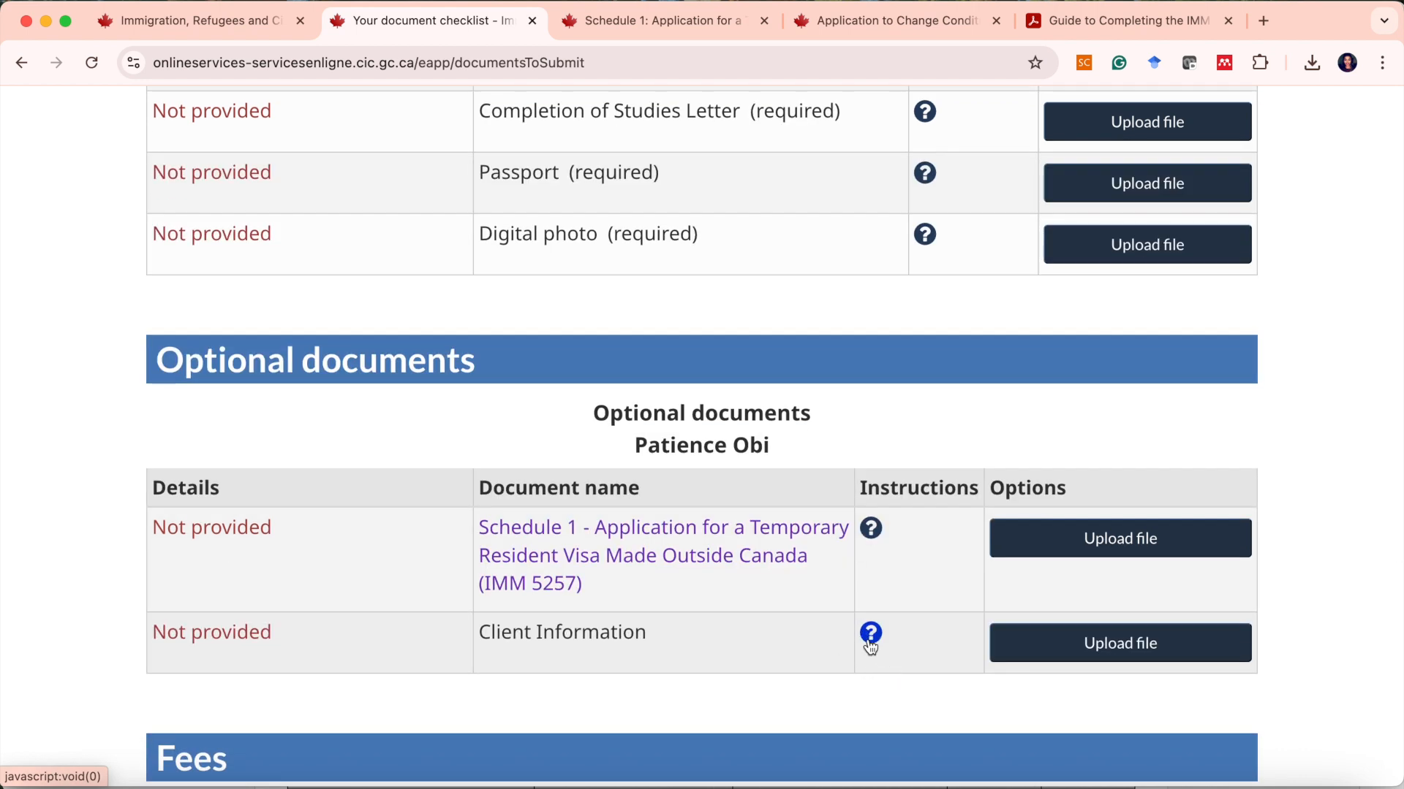
scroll(869, 647, down, 1)
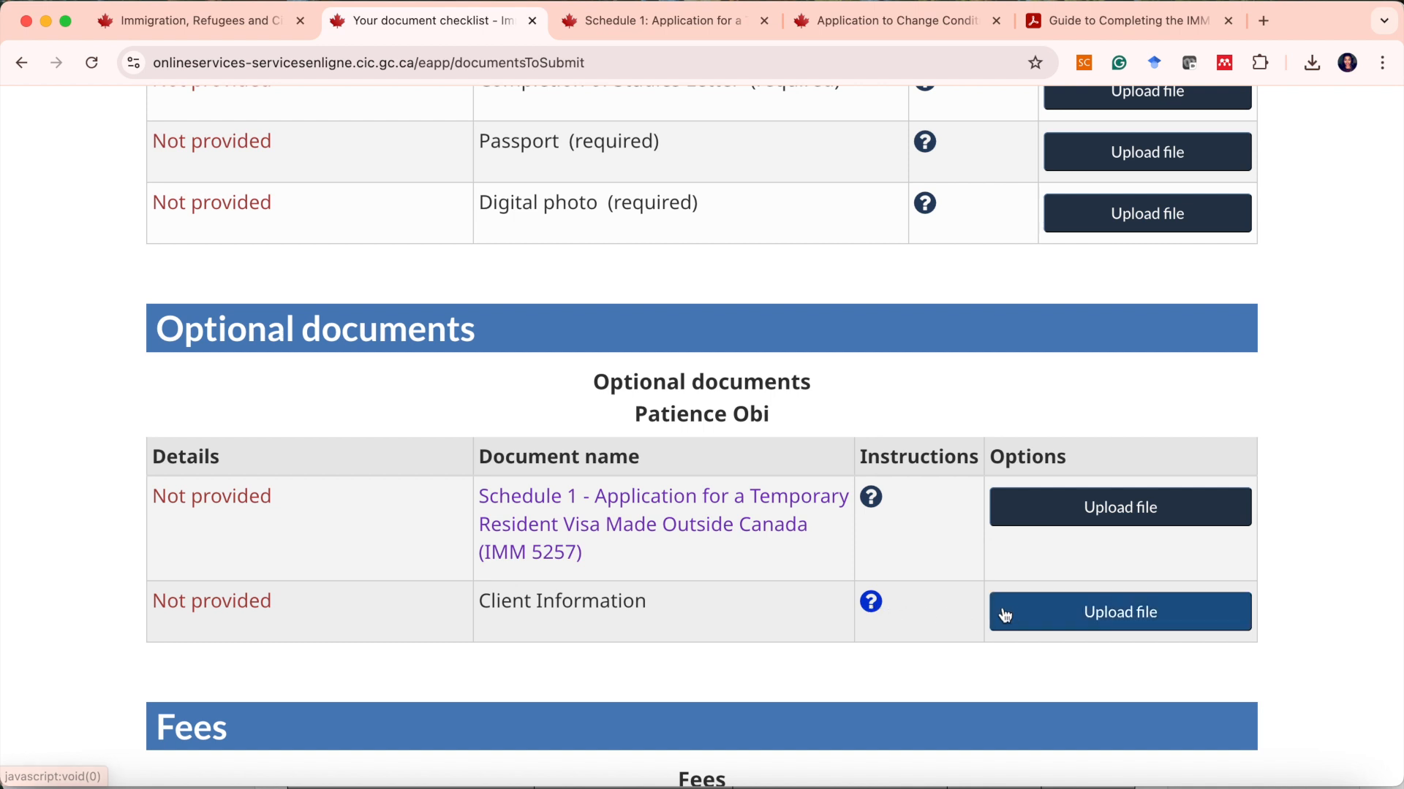
scroll(1016, 614, down, 3)
scroll(1002, 439, down, 5)
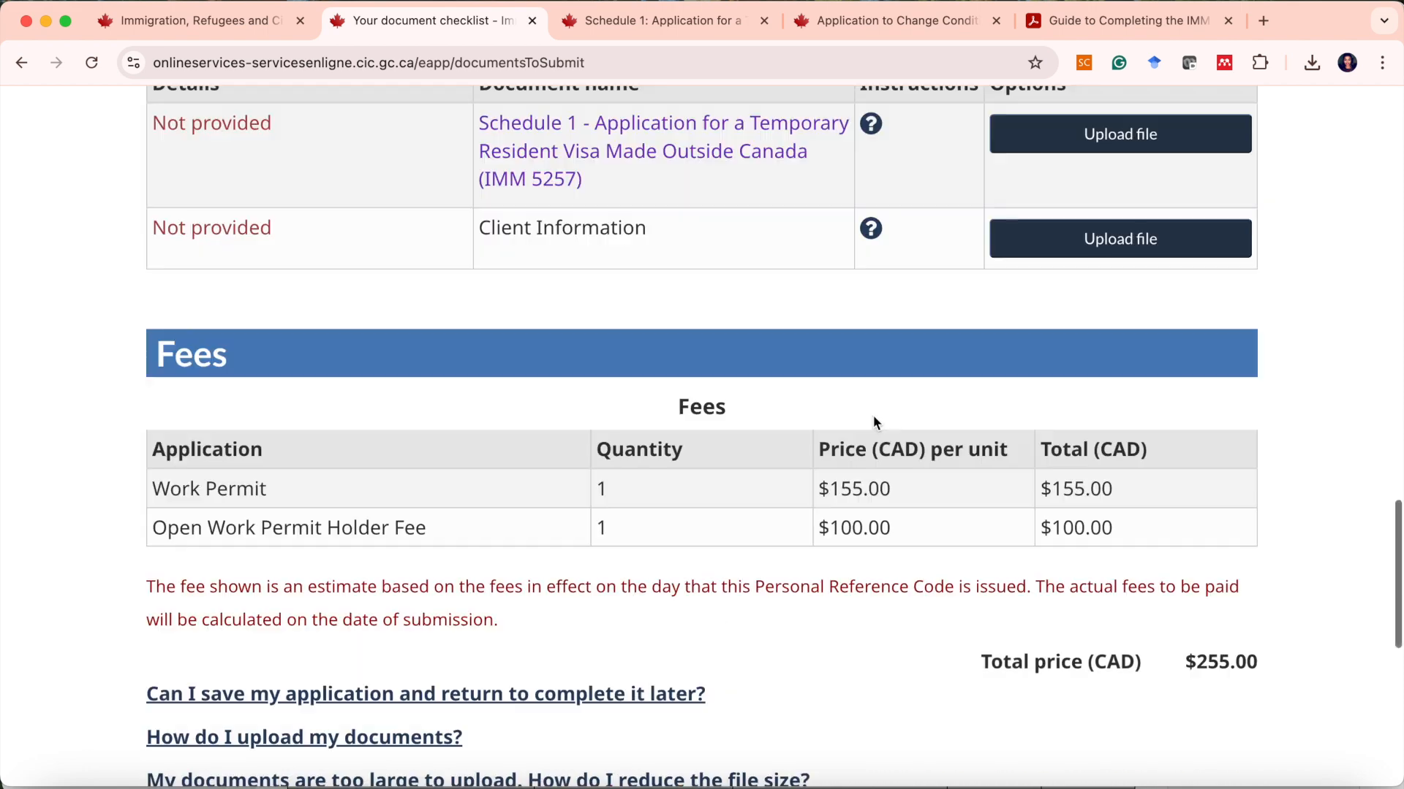
scroll(632, 343, down, 1)
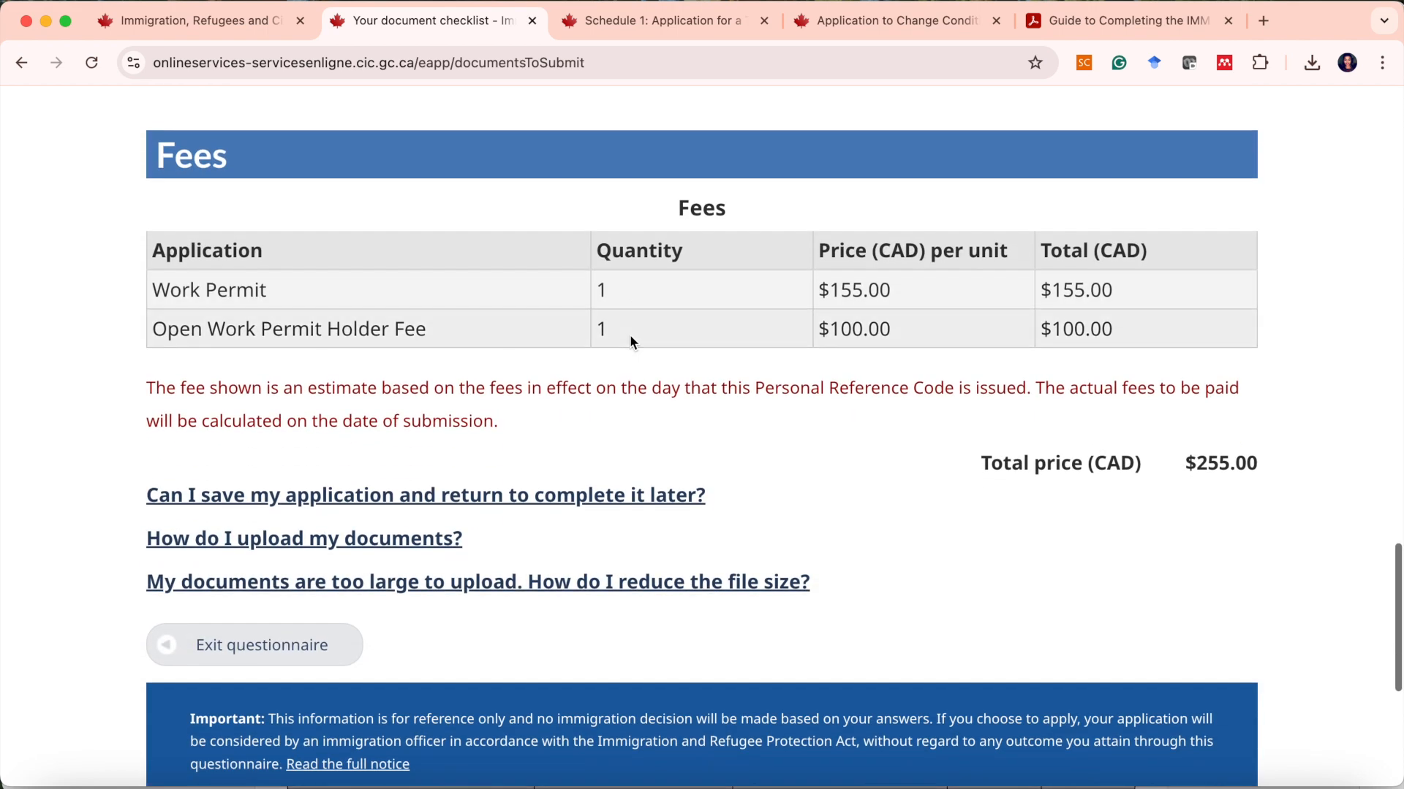
scroll(864, 285, up, 1)
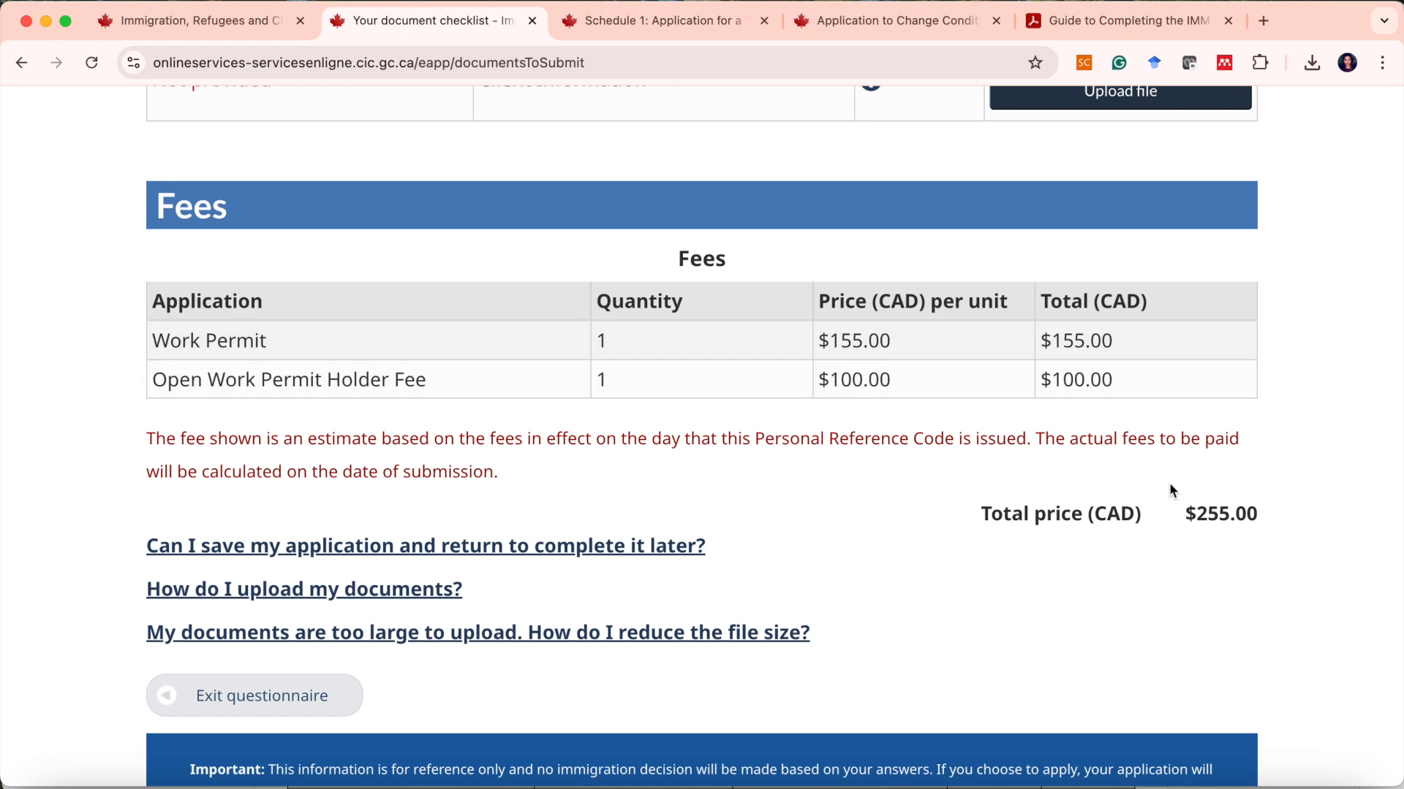
Highlight the total price in the Fees section and review the supporting and optional document lists again.
drag(1188, 509, 1257, 511)
scroll(1258, 511, down, 3)
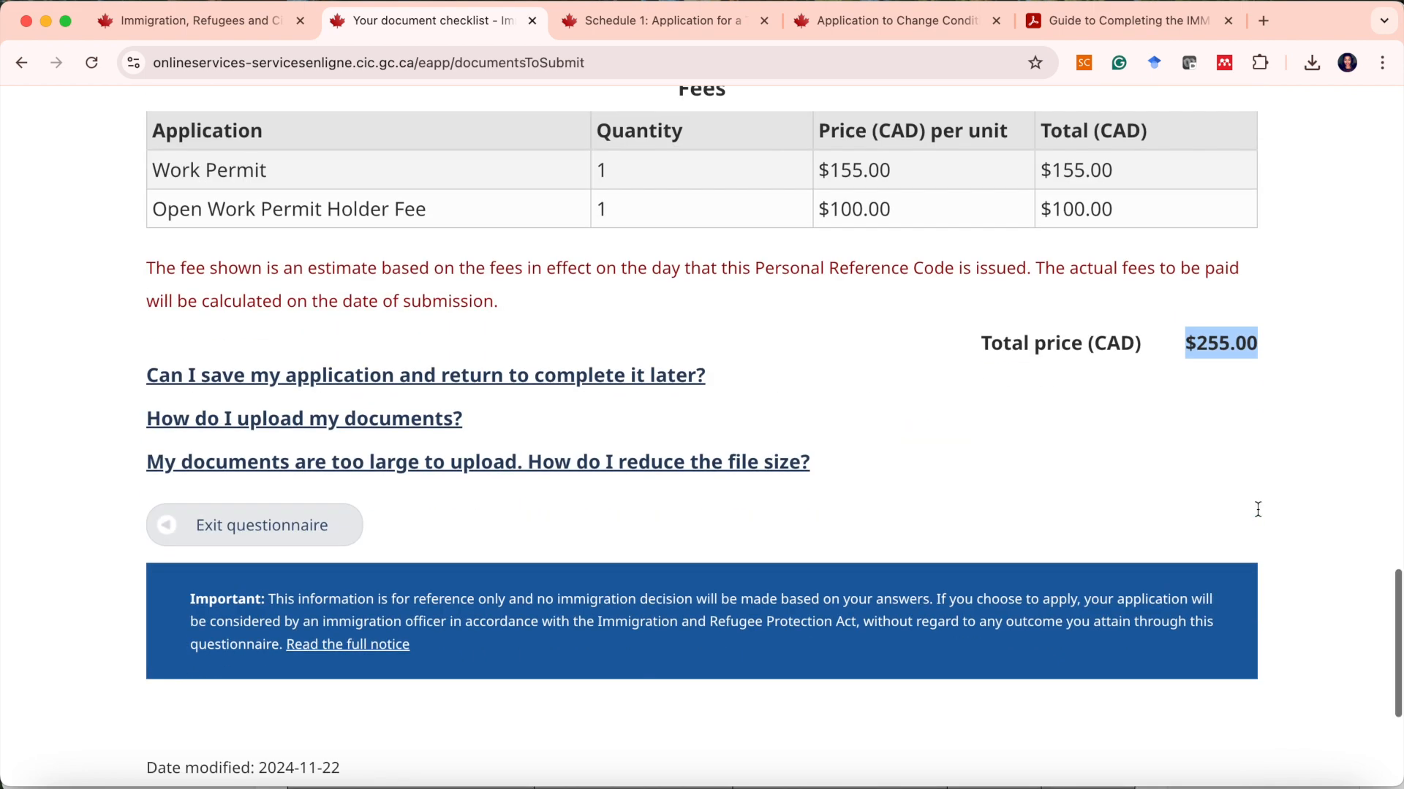
scroll(1257, 510, up, 3)
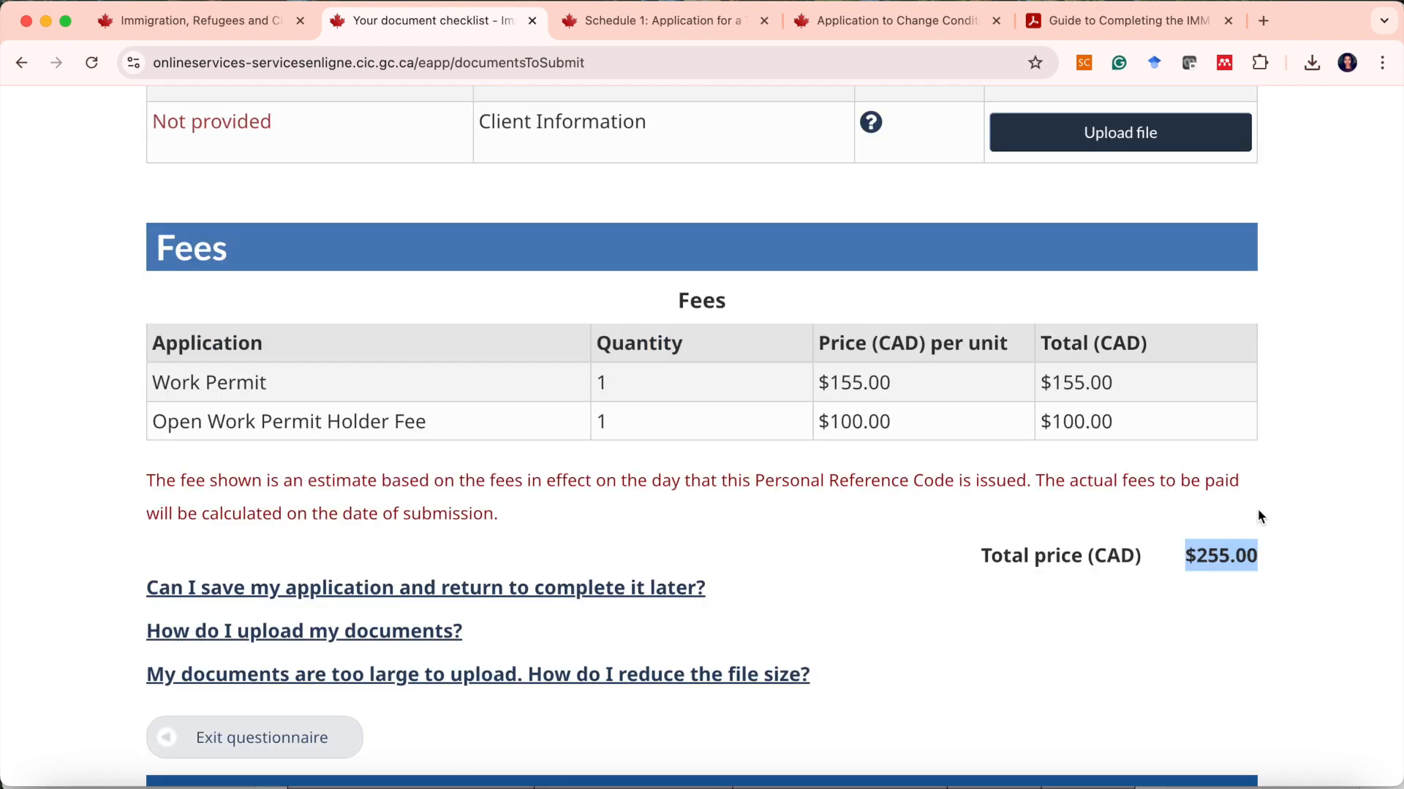
scroll(1257, 509, down, 2)
scroll(866, 479, up, 10)
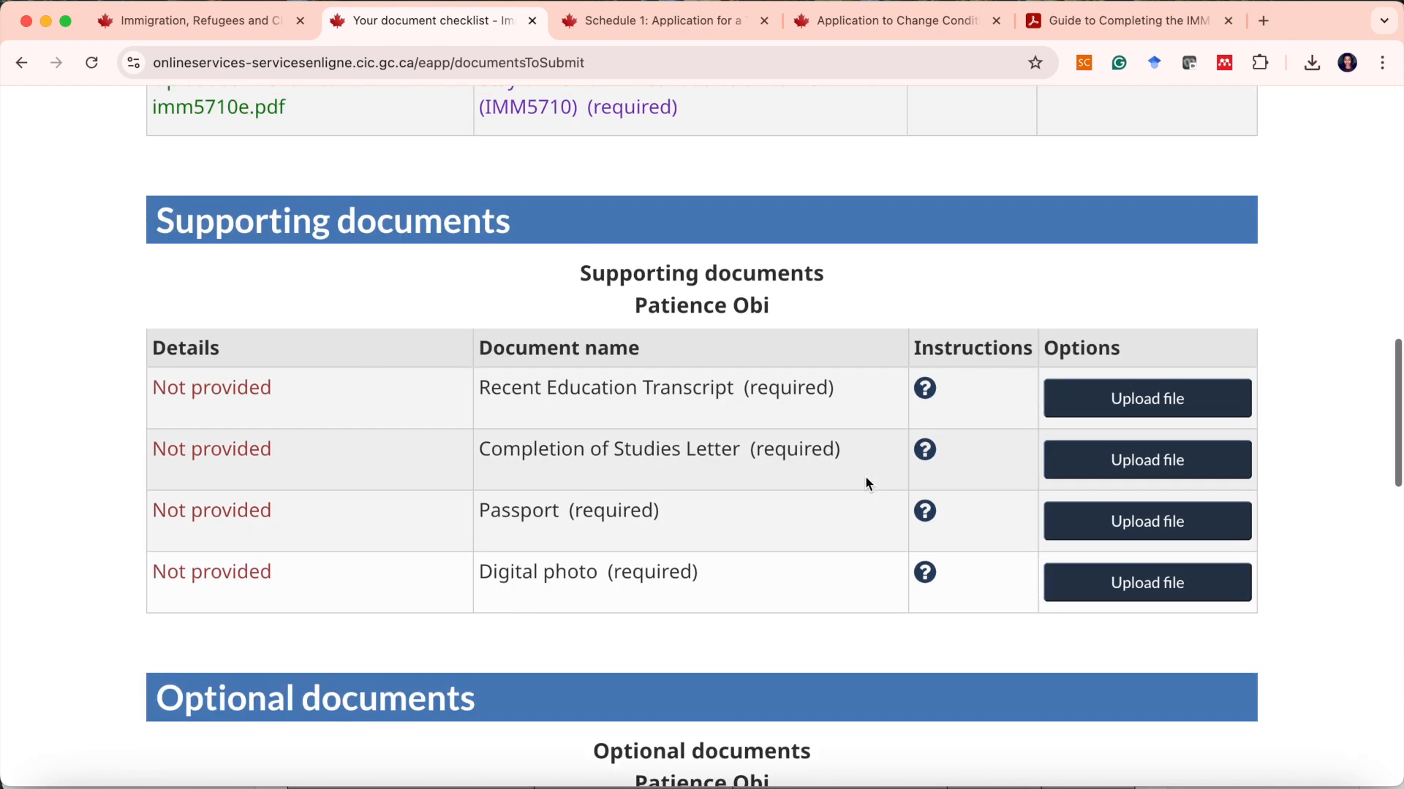
scroll(1057, 544, down, 4)
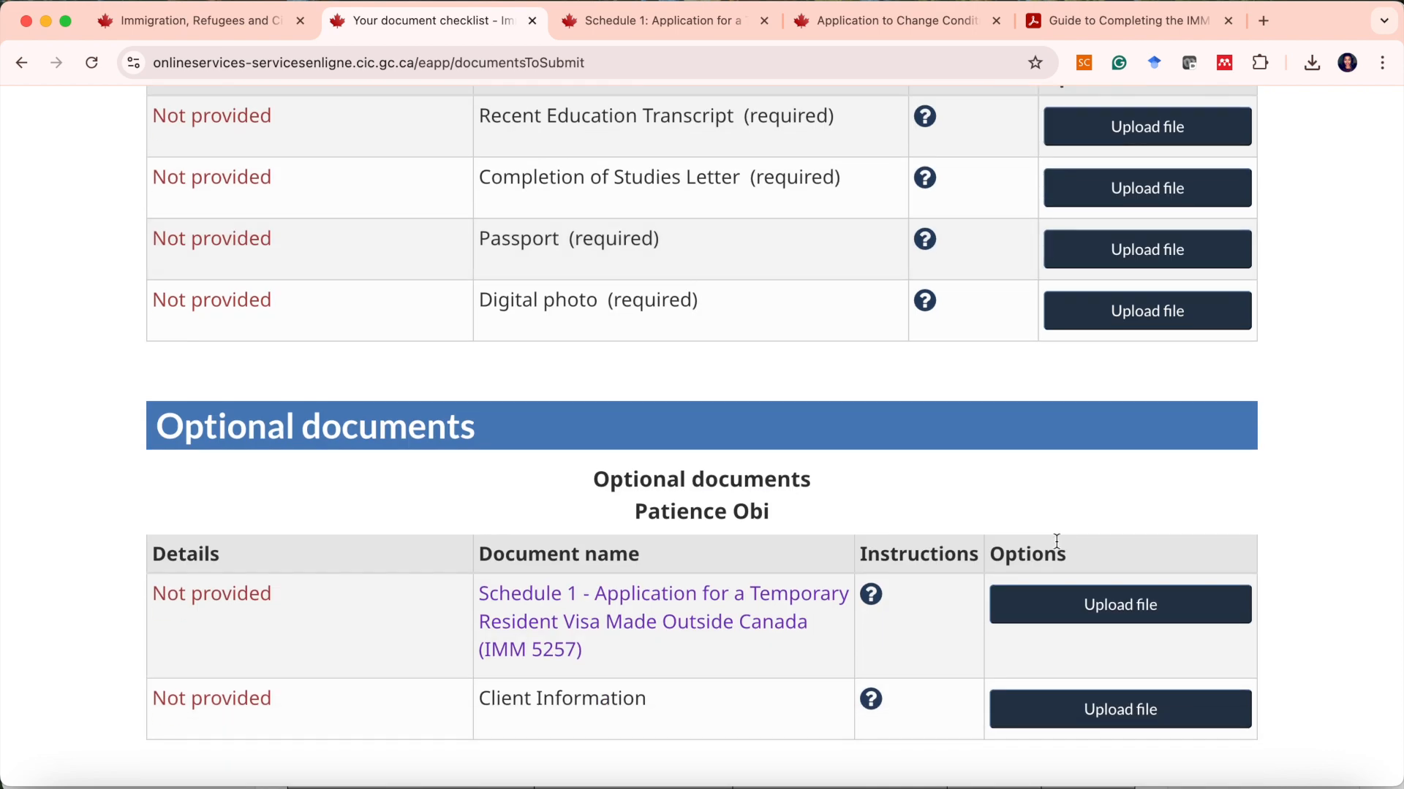
scroll(1056, 540, down, 2)
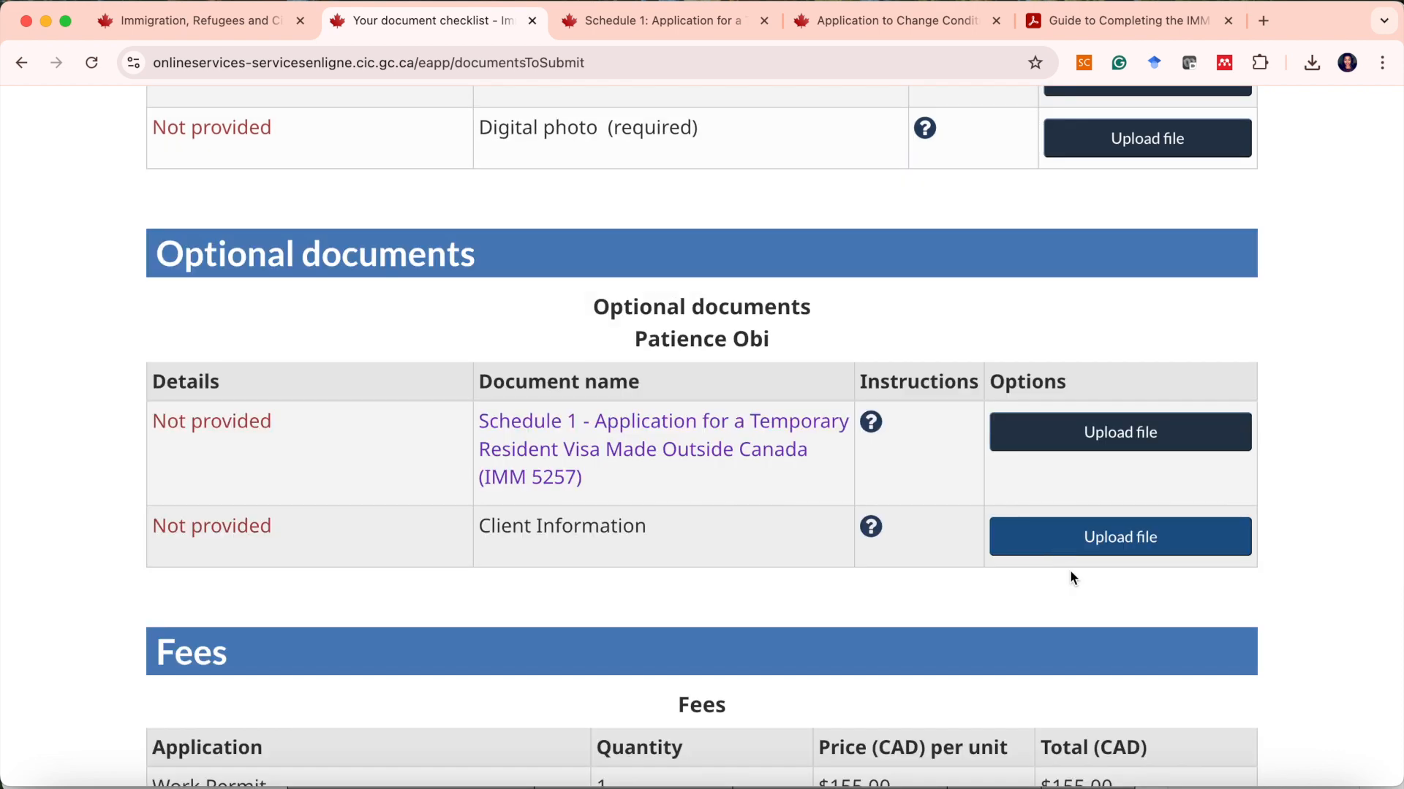
scroll(1052, 476, up, 7)
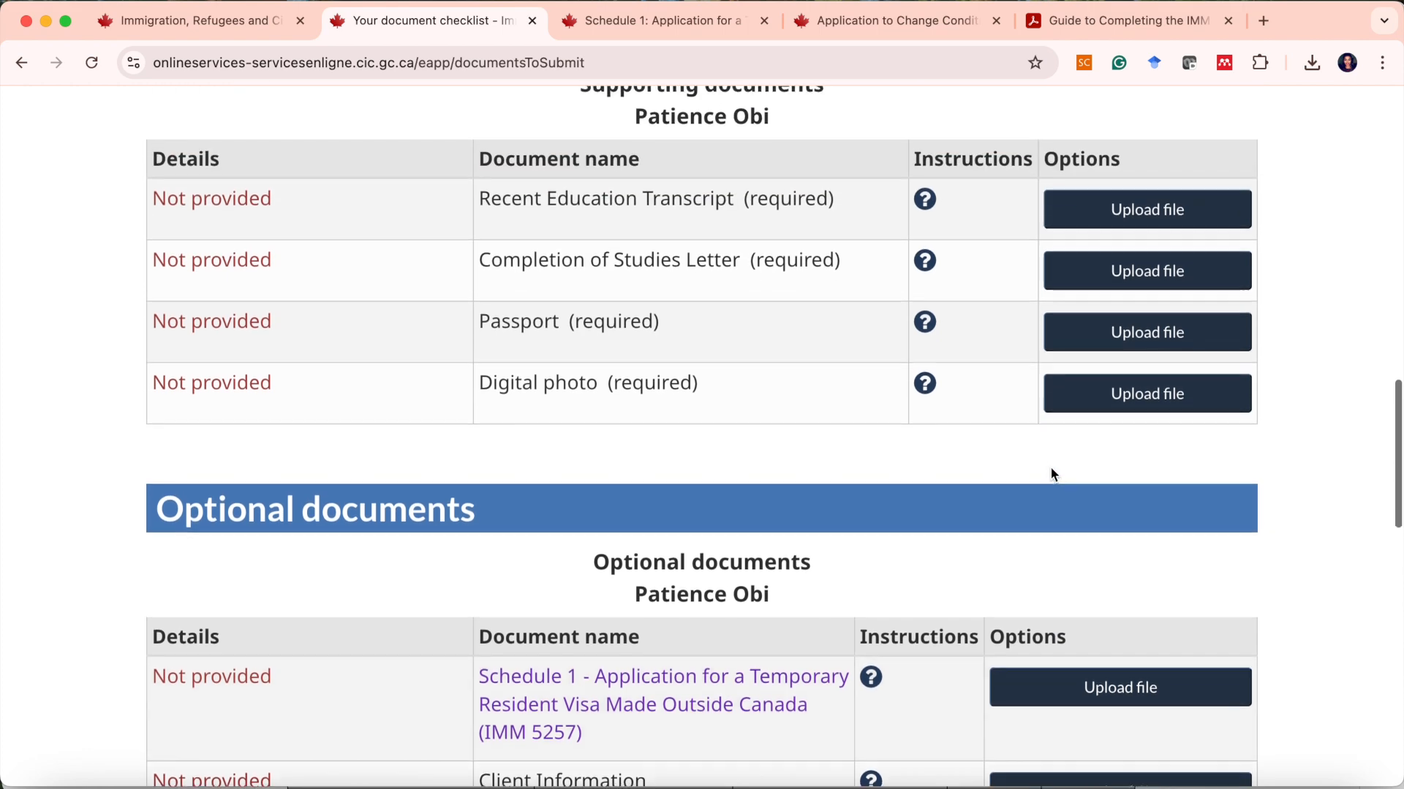
scroll(1053, 476, down, 7)
scroll(1133, 578, down, 4)
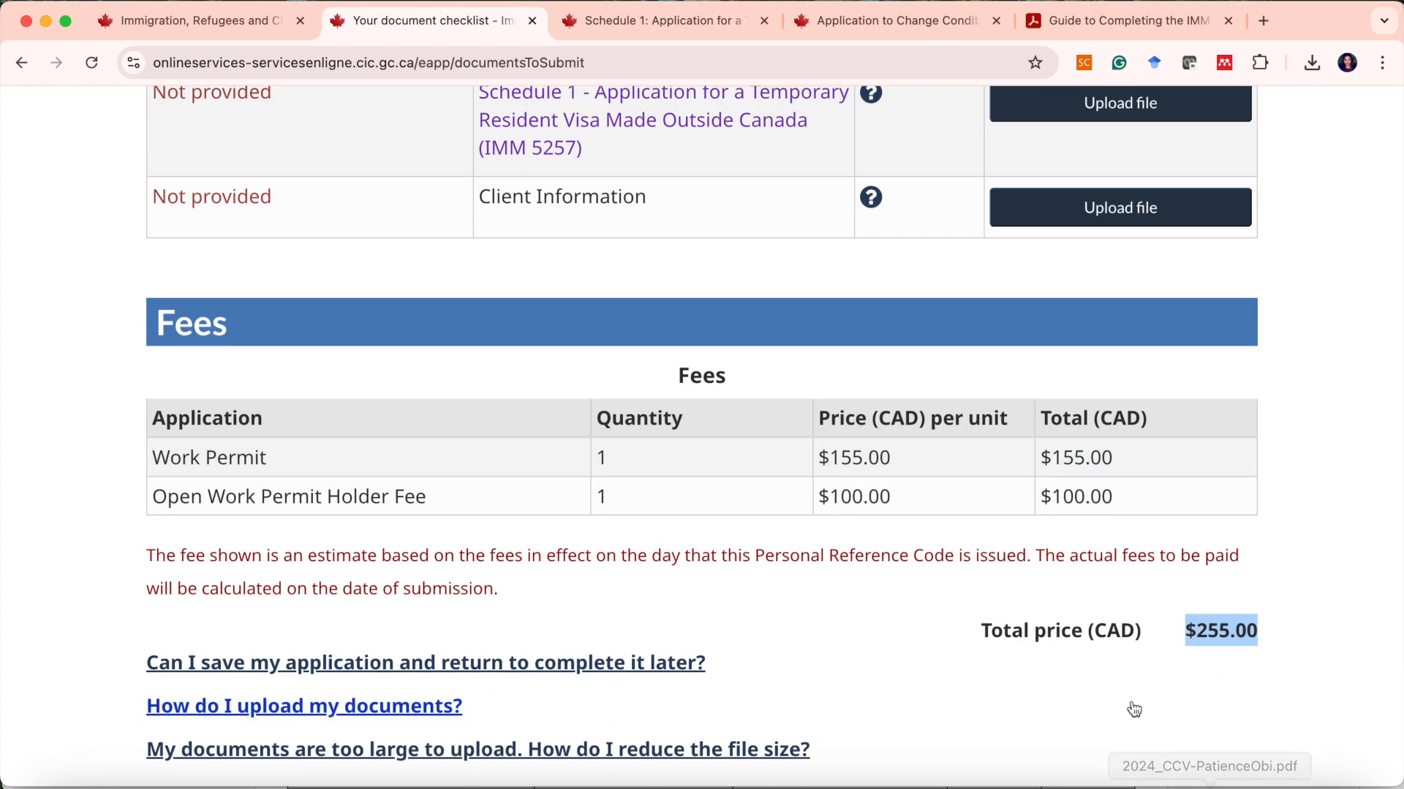
scroll(1206, 702, down, 1)
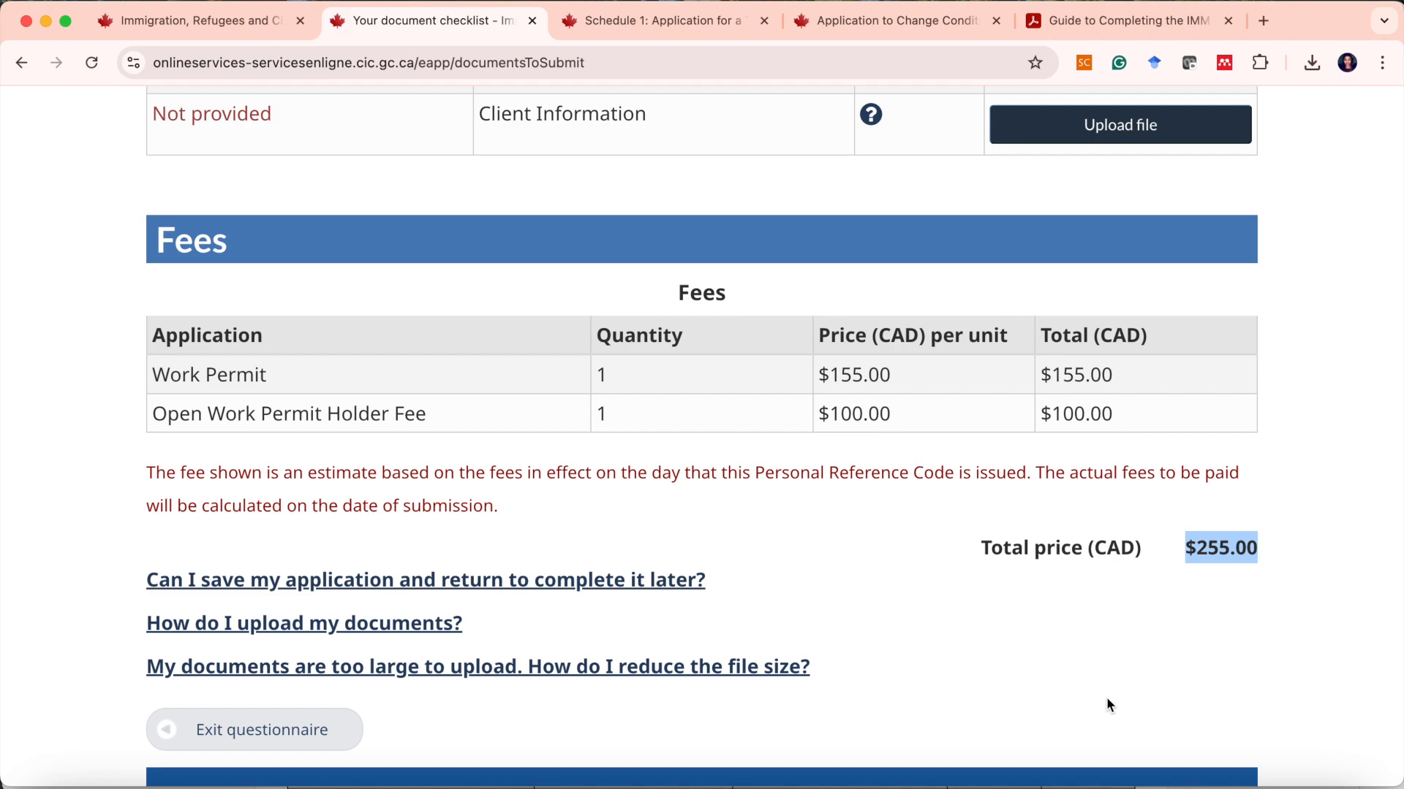
scroll(1107, 700, down, 5)
scroll(1107, 699, up, 20)
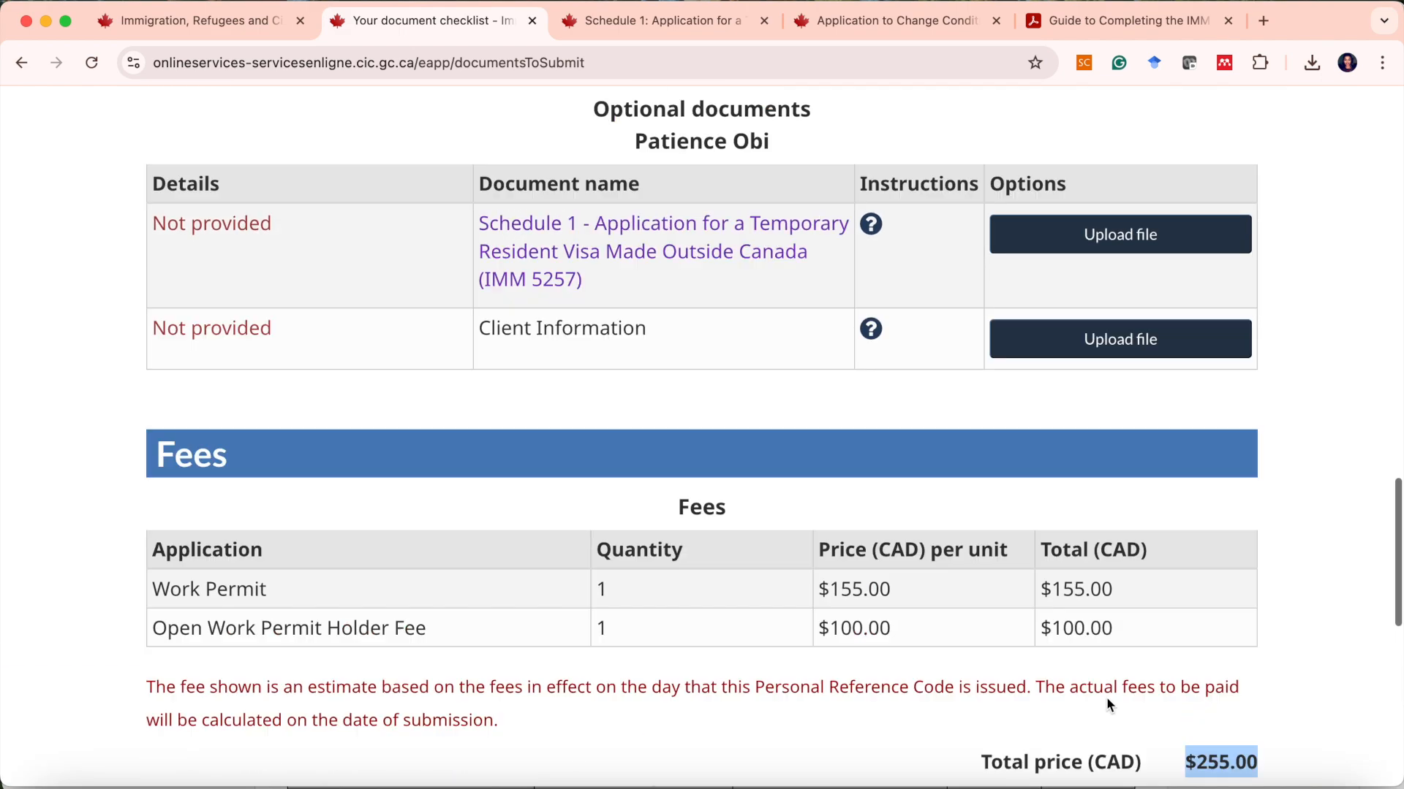